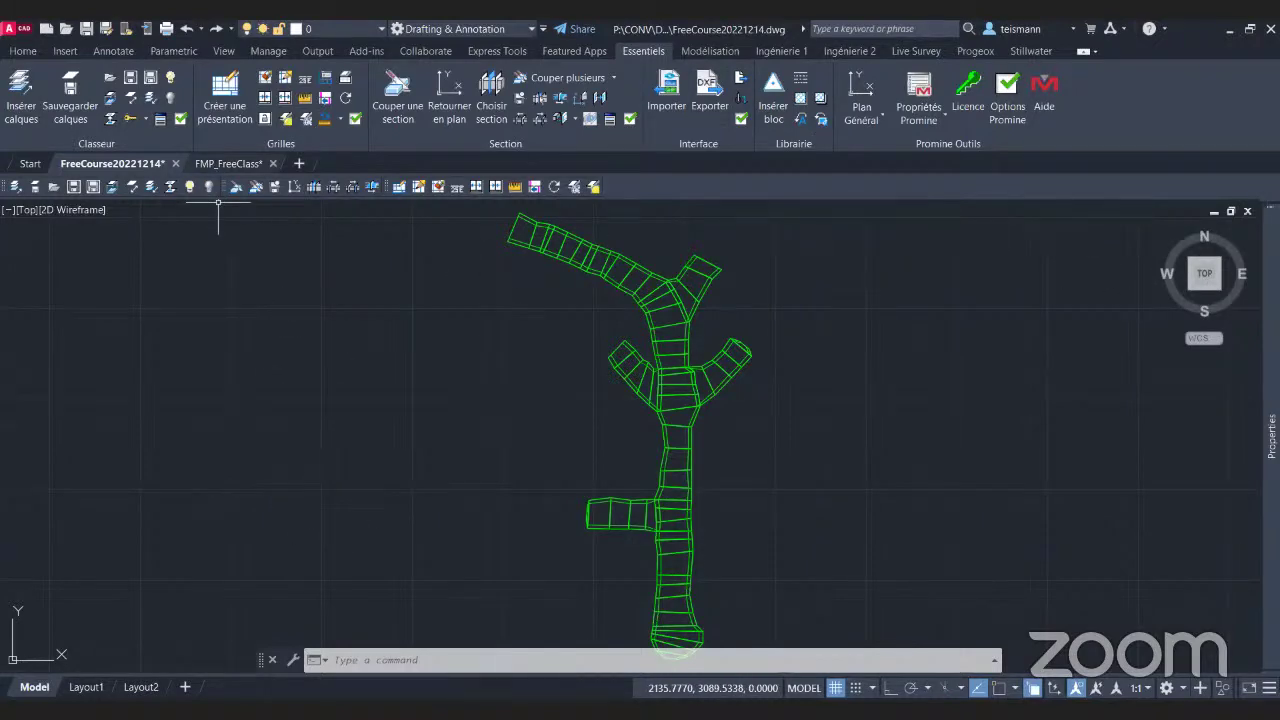
Switch to the FMP_FreeClass drawing and display the Essentiels tool set.
click(228, 163)
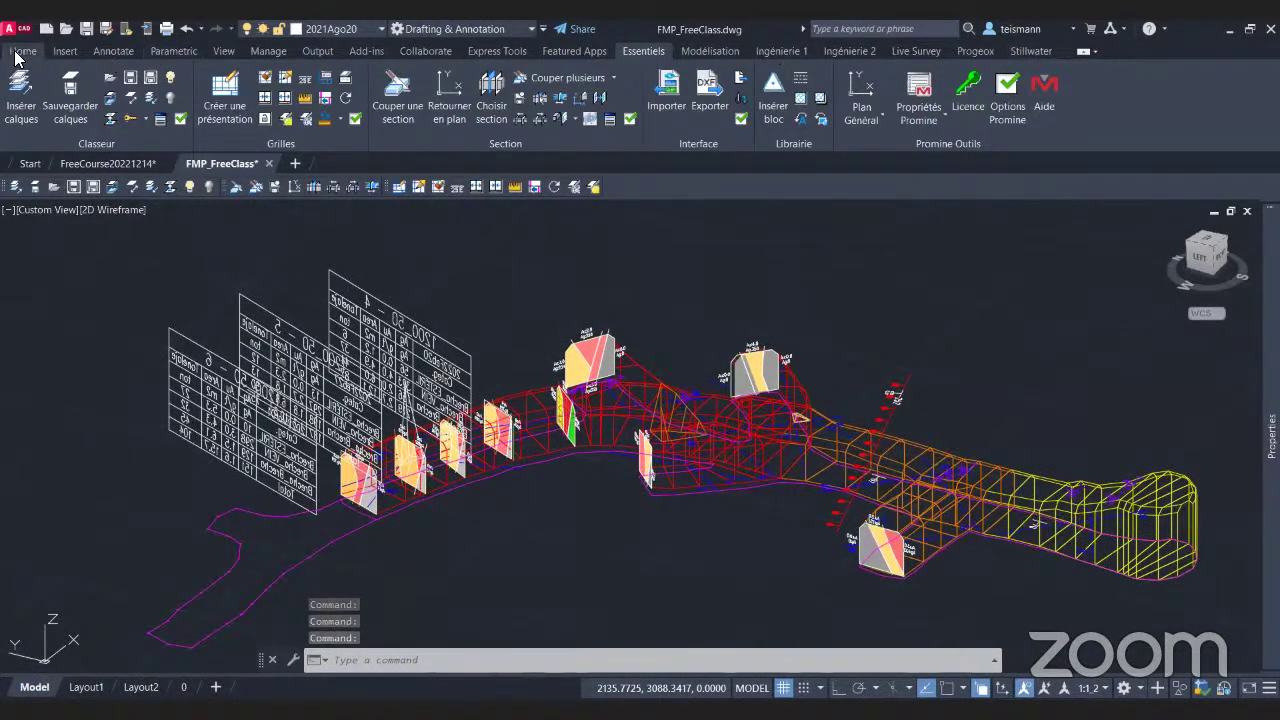
click(578, 51)
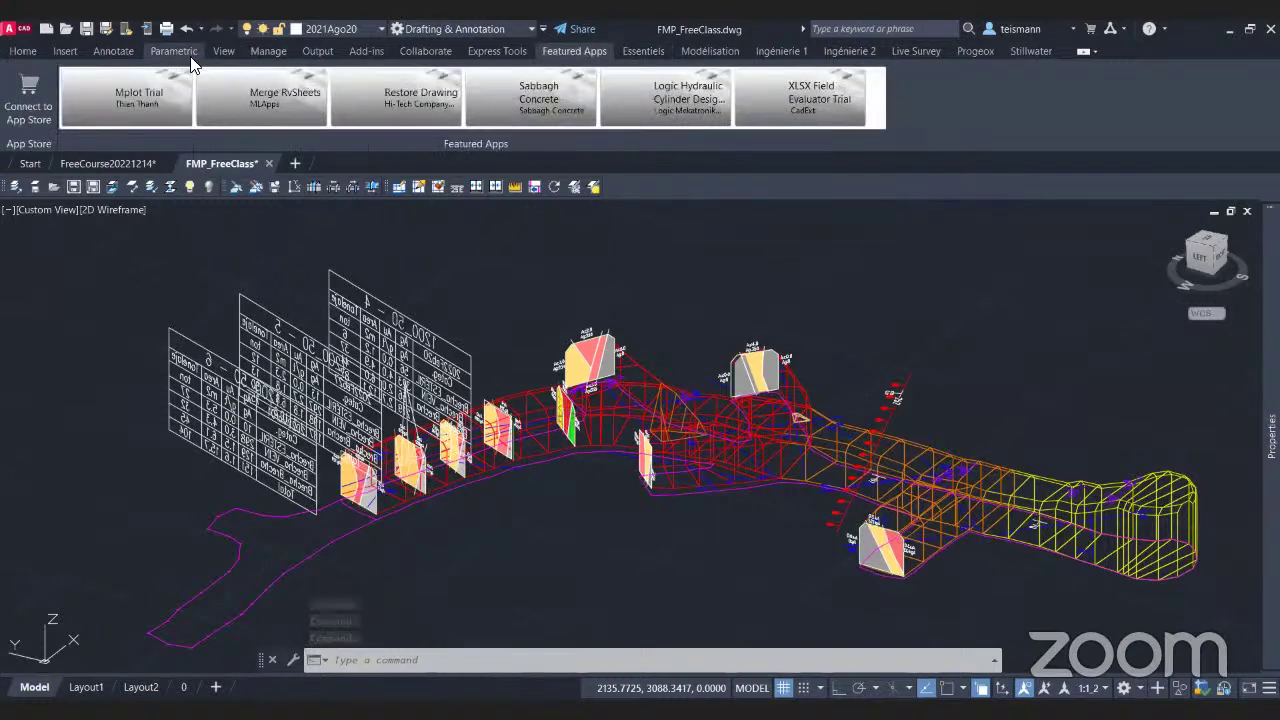
click(173, 51)
click(574, 52)
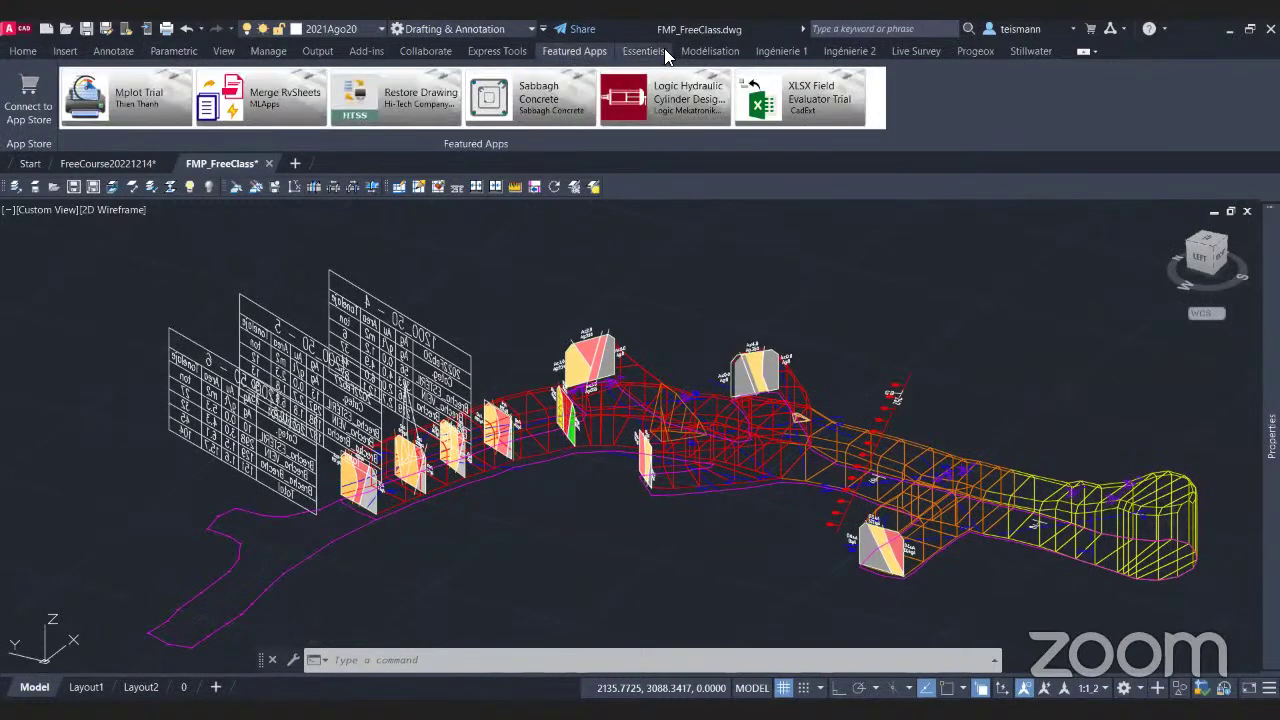
click(655, 54)
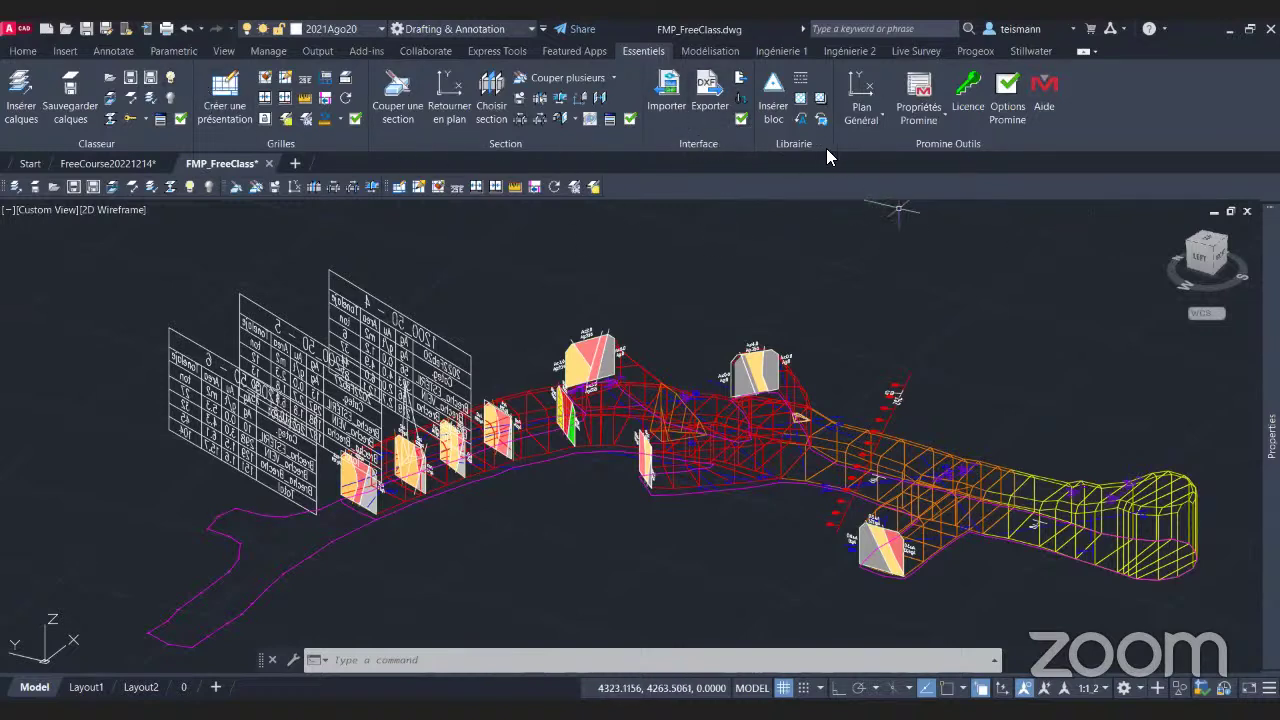
Examine the mining tools offered in the Modélisation, Ingénierie 1, Ingénierie 2, Live Survey and Progeox tool sets.
click(710, 50)
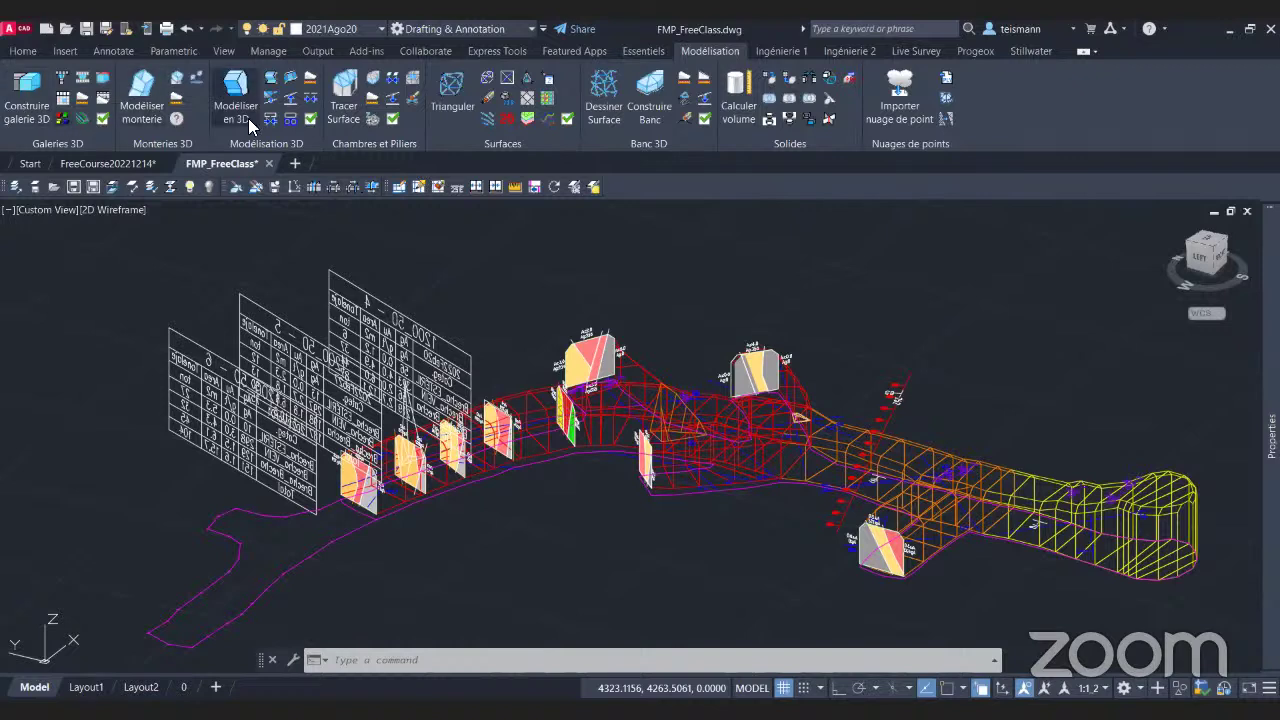
click(781, 55)
click(835, 52)
click(800, 53)
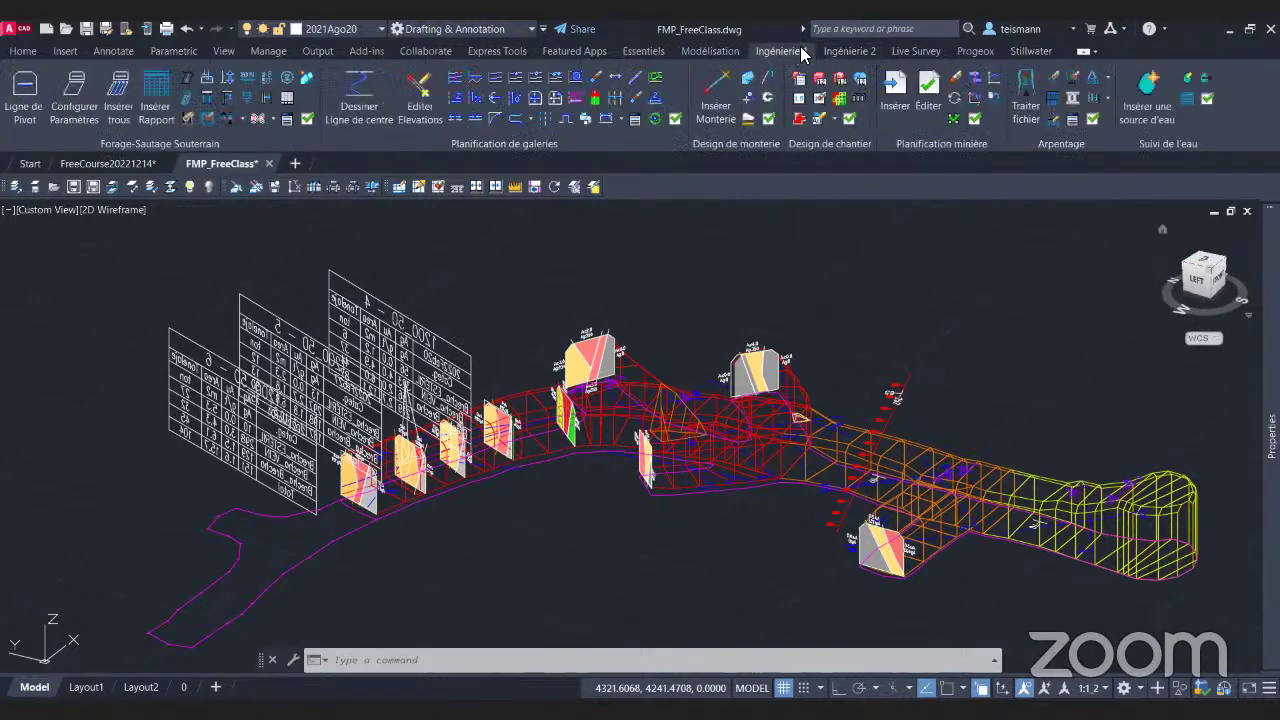
click(840, 52)
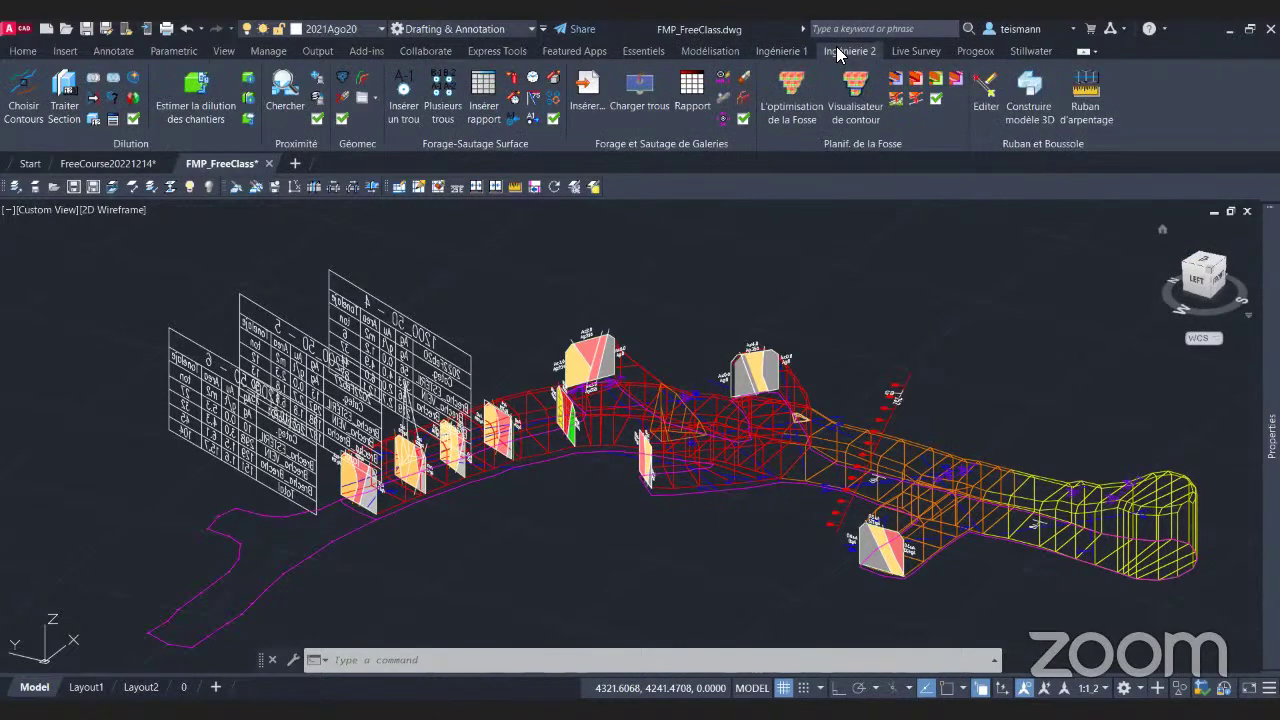
click(781, 51)
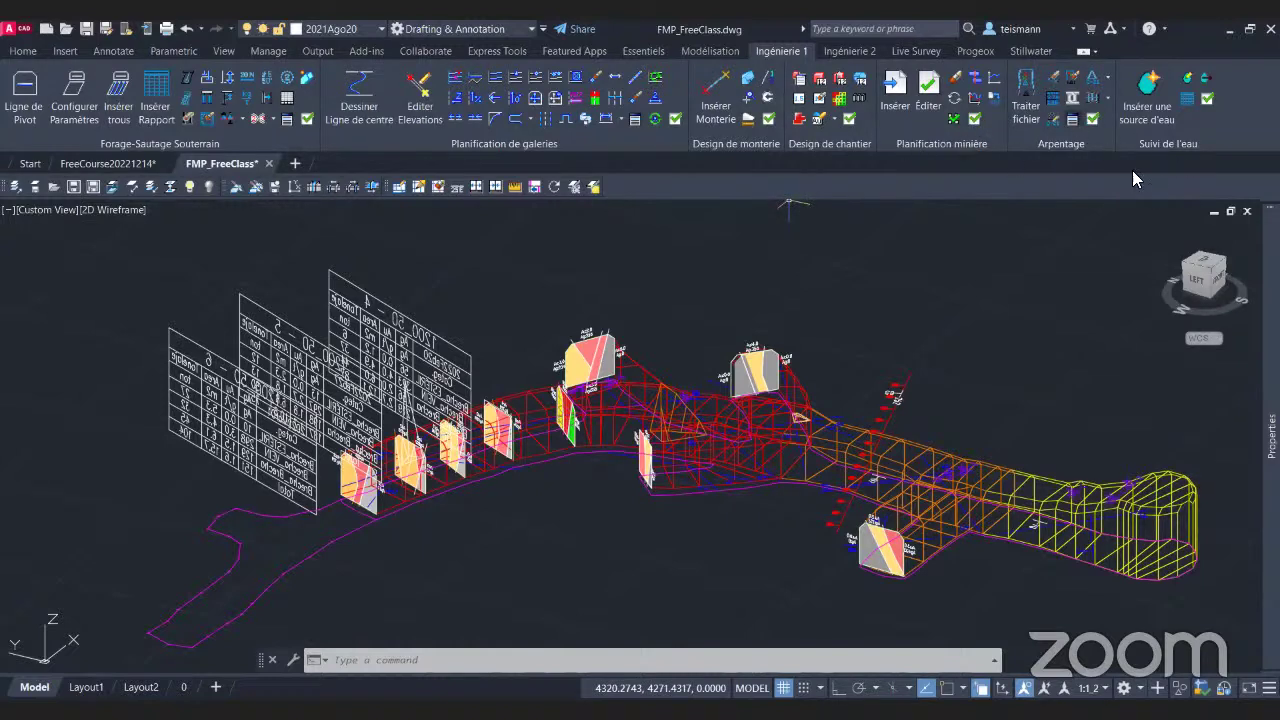
click(849, 50)
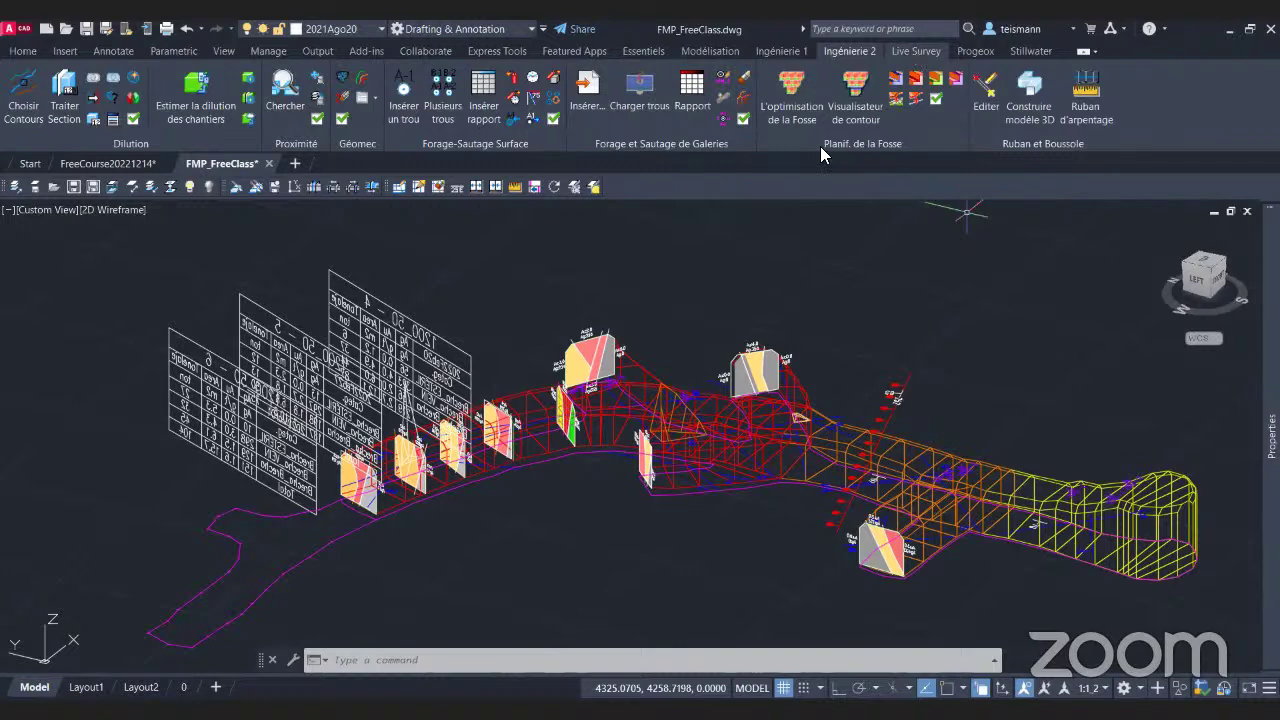
click(922, 55)
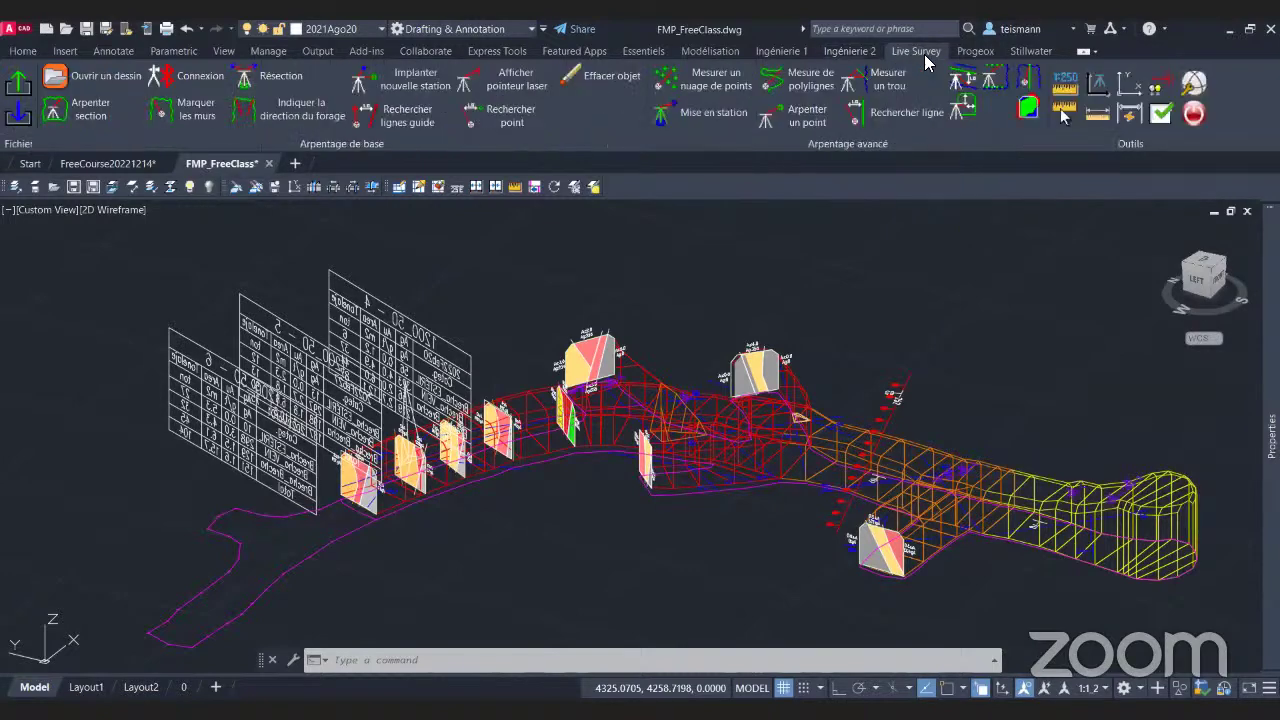
click(984, 57)
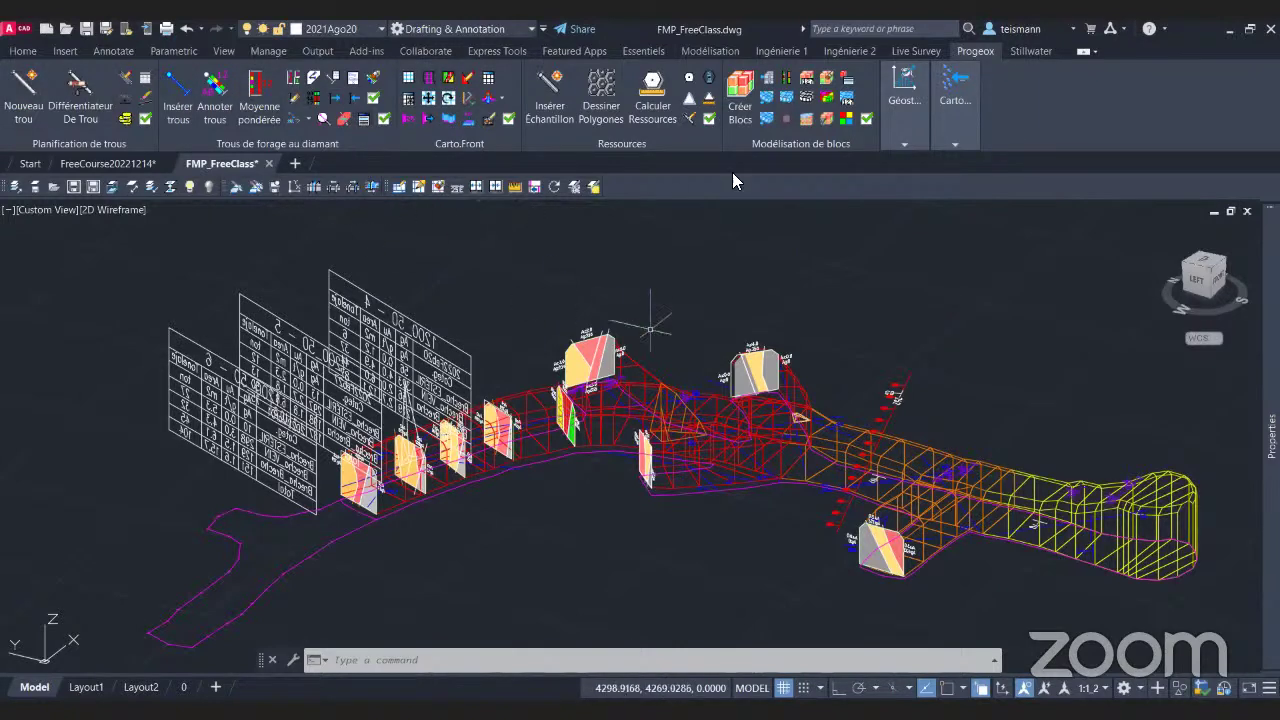
click(899, 104)
click(952, 96)
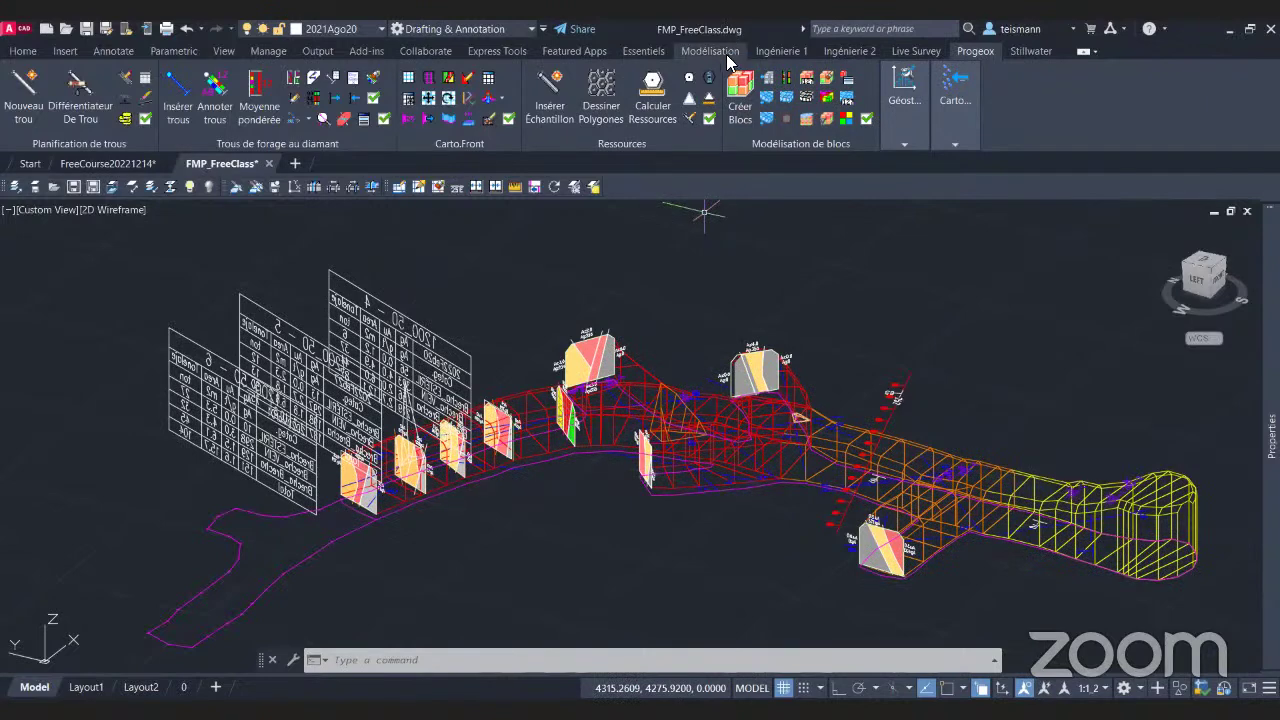
Open the general Promine options and log in with the administrator password.
click(654, 52)
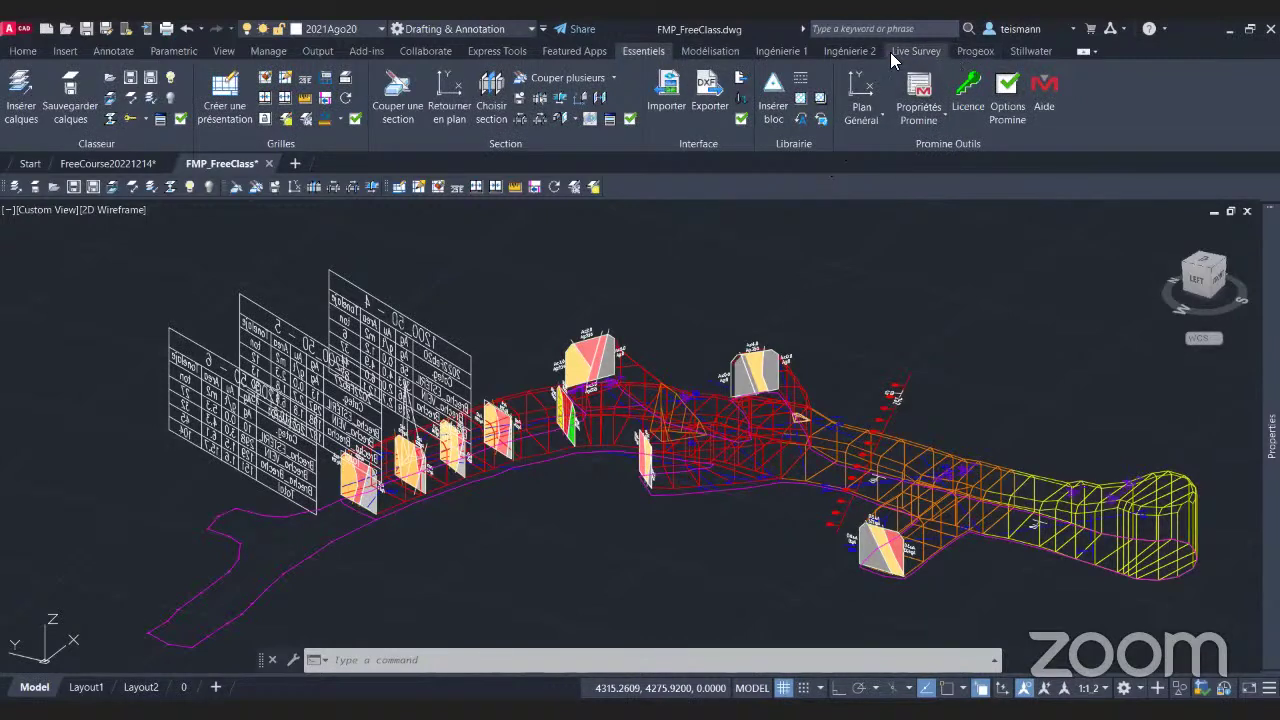
click(1008, 108)
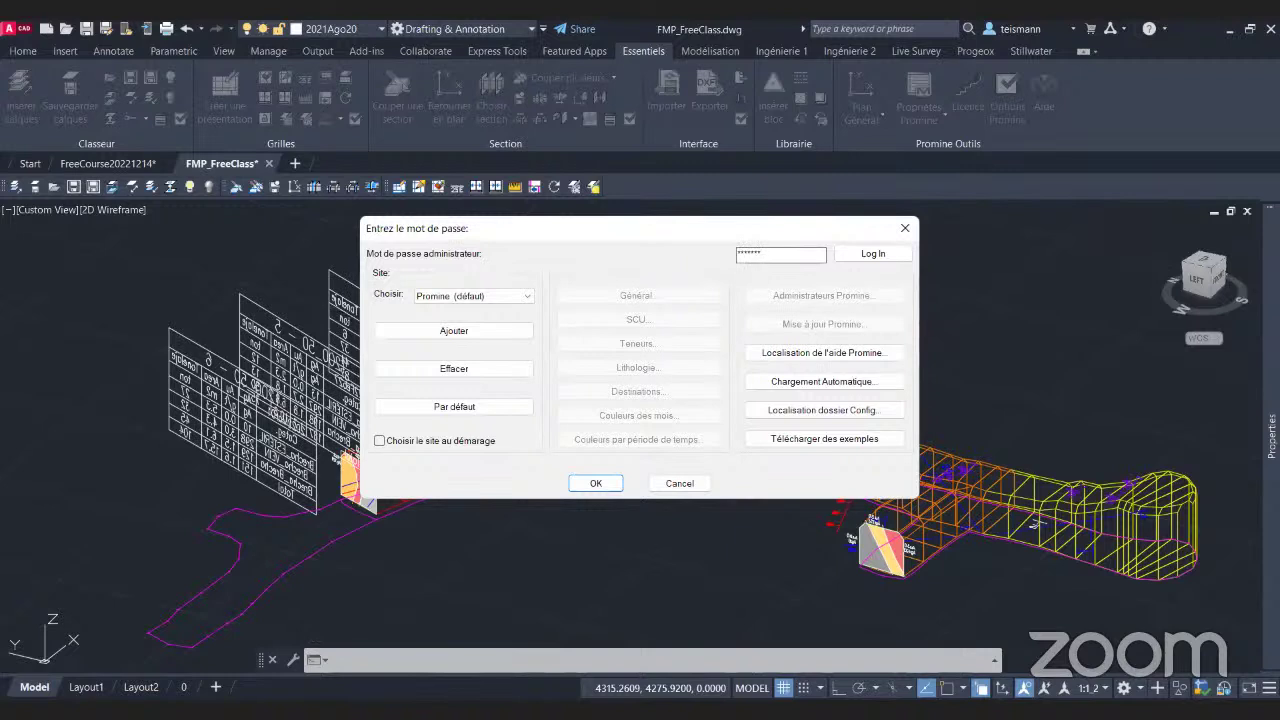
key(Return)
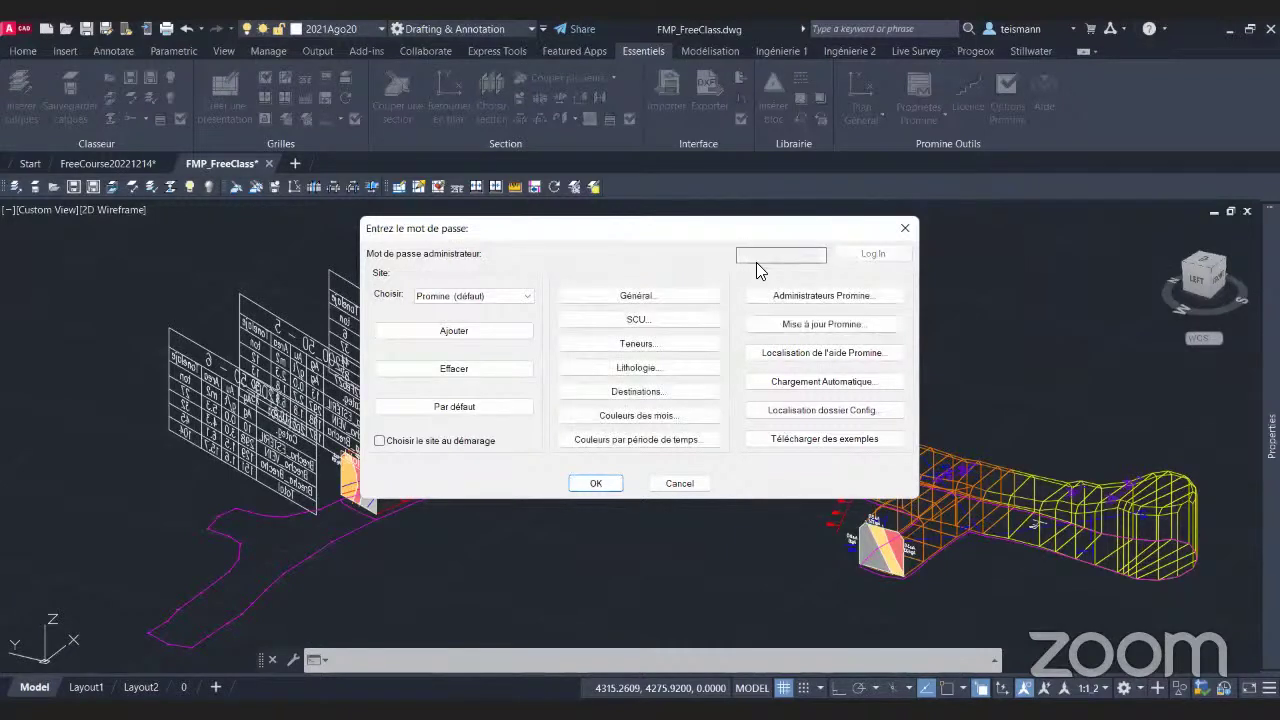
Open the lithology settings and look through the list of lithologies with their colours, hatches, scales and densities.
click(661, 367)
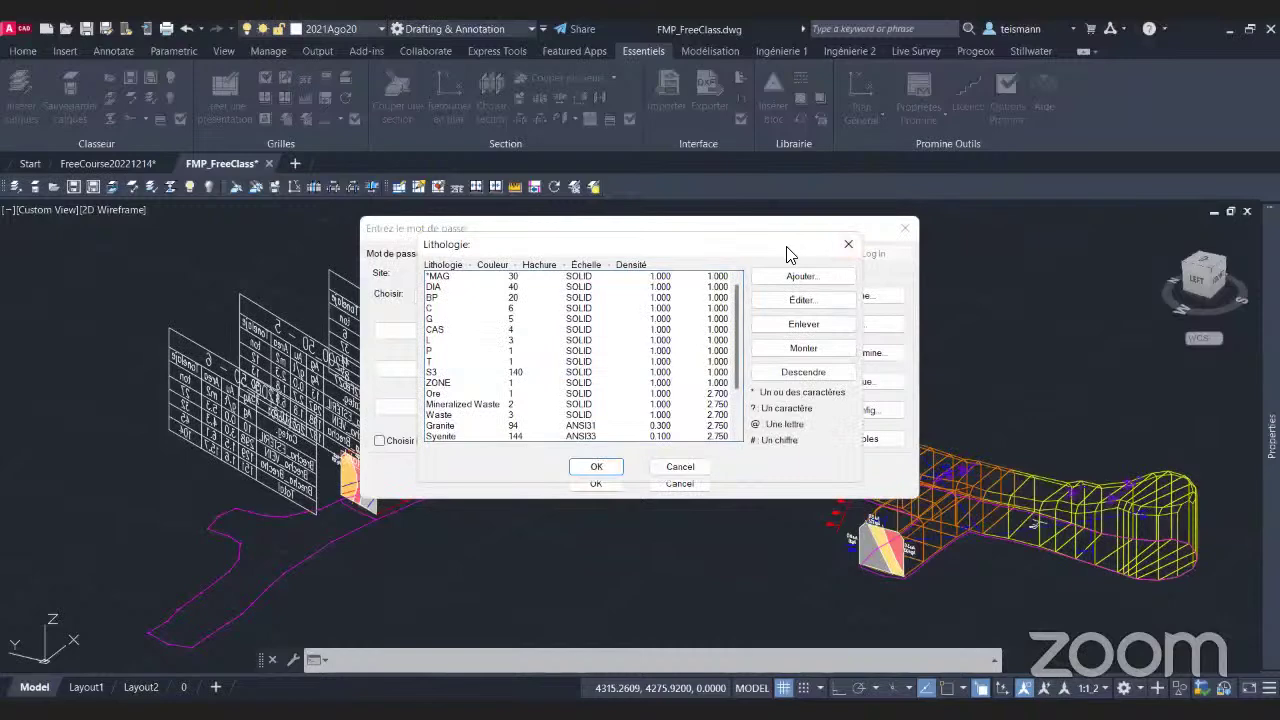
mouse_move(606, 249)
mouse_down()
mouse_move(530, 249)
mouse_move(590, 230)
mouse_up()
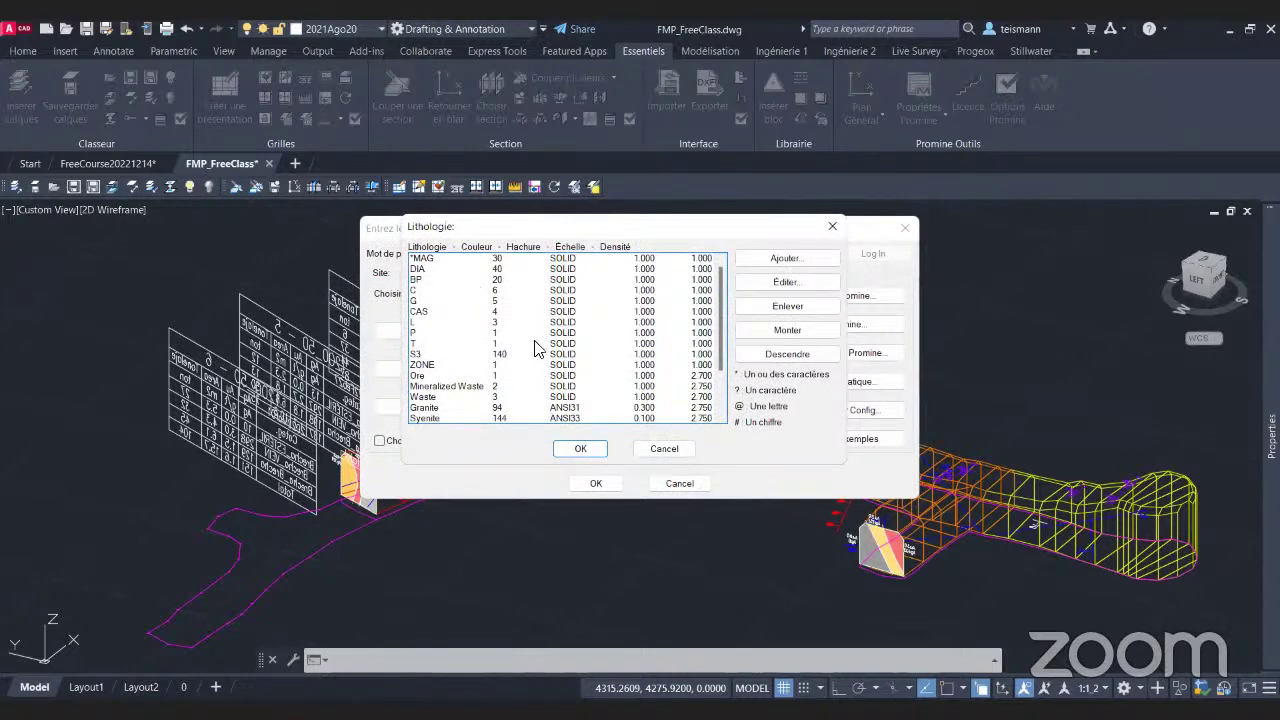
scroll(535, 348, down, 4)
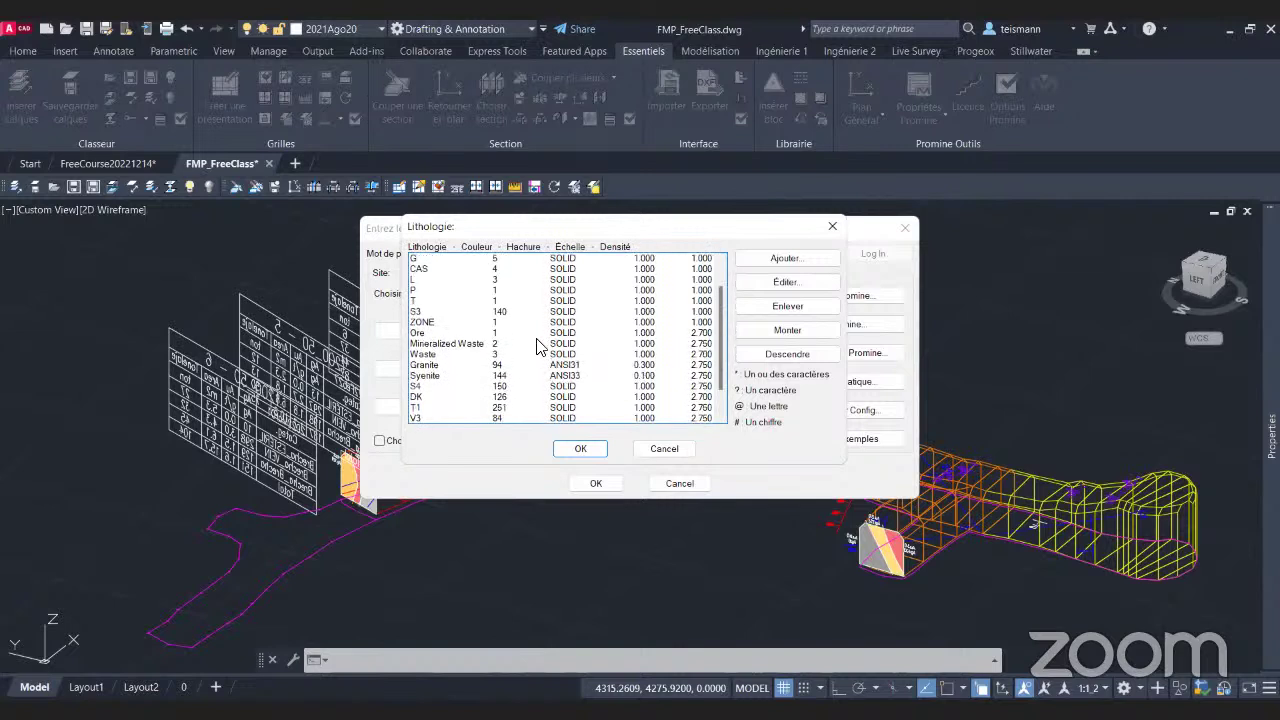
scroll(536, 345, up, 4)
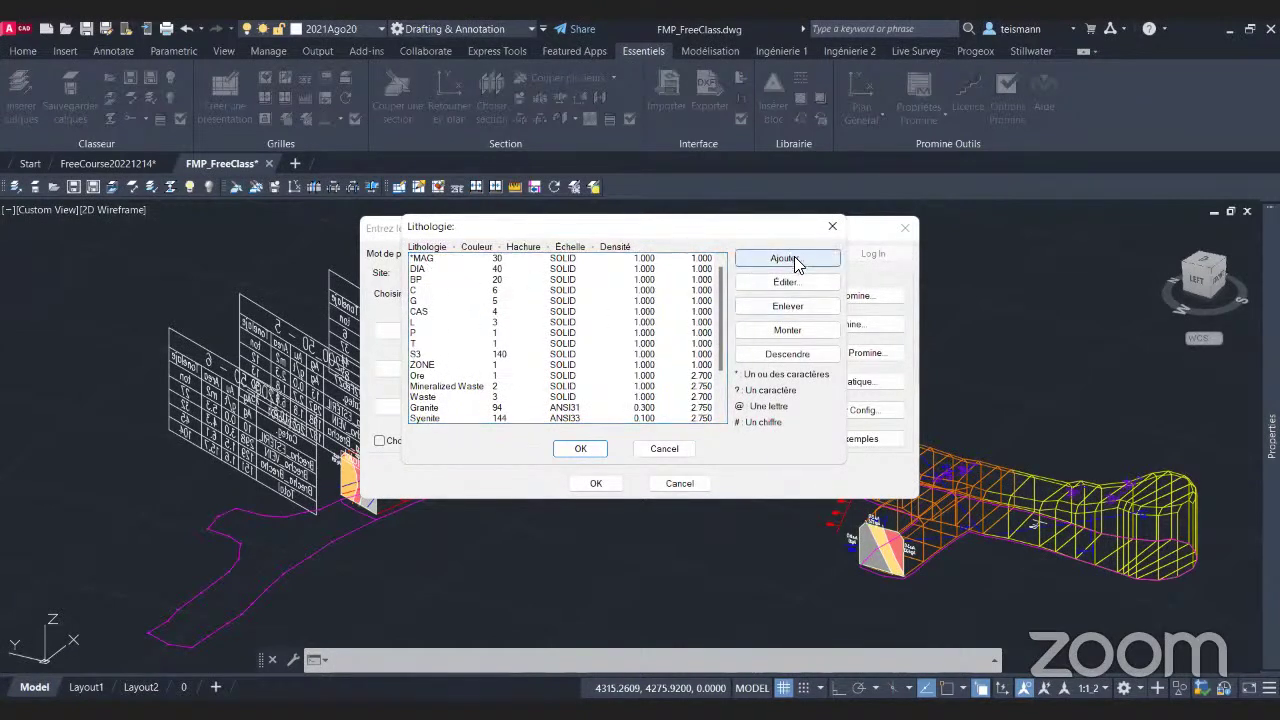
Inspect the hatch scale and density parameters of lithology C, and leave the lithology settings without saving.
click(420, 289)
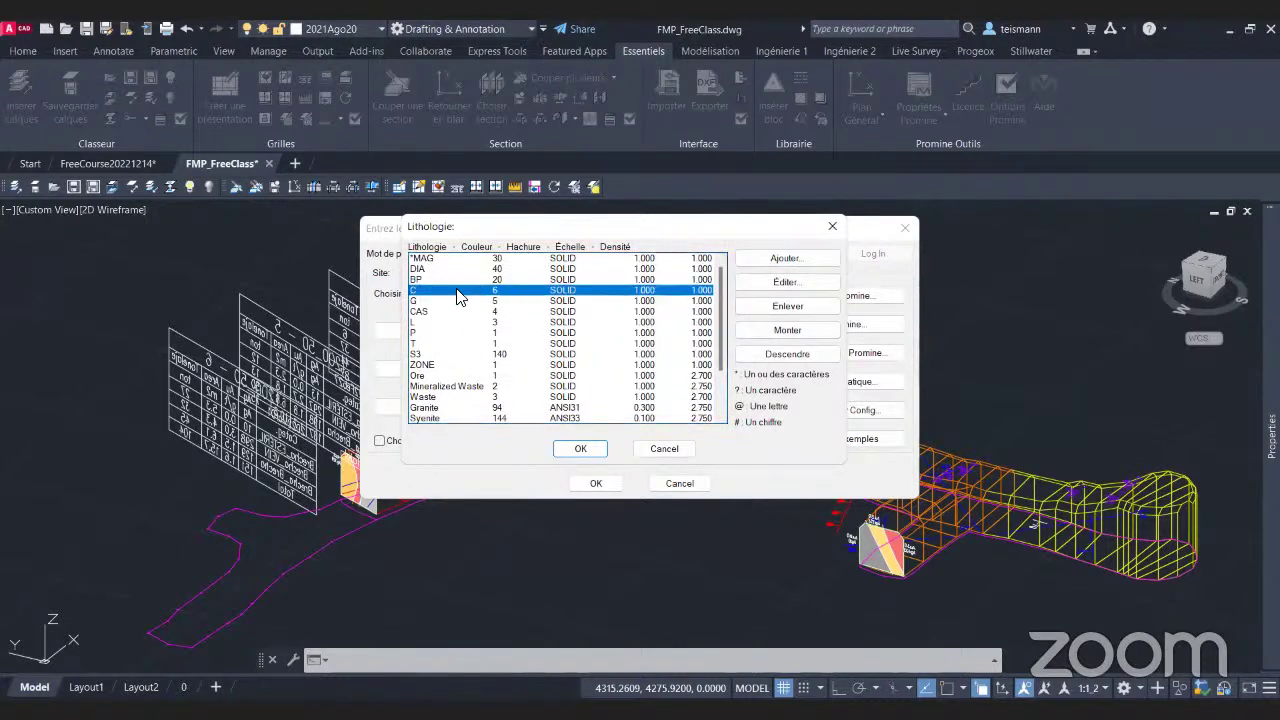
click(800, 282)
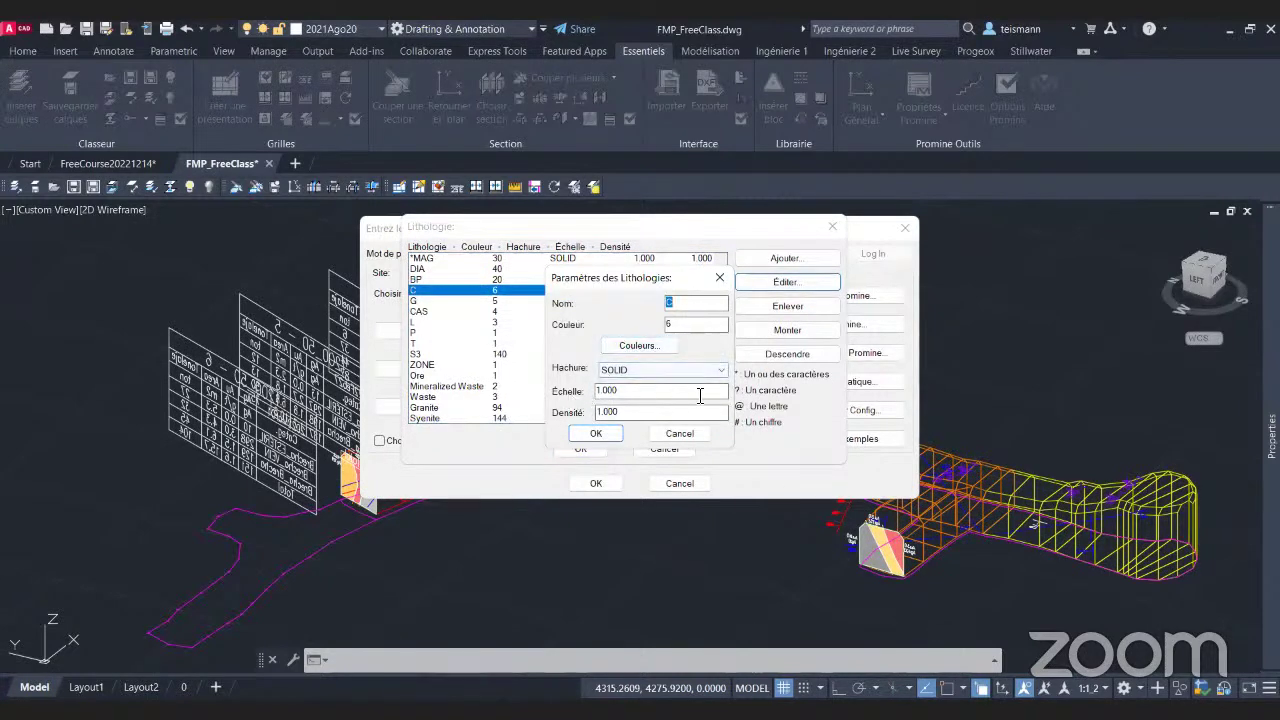
double_click(622, 414)
drag(622, 390, 588, 390)
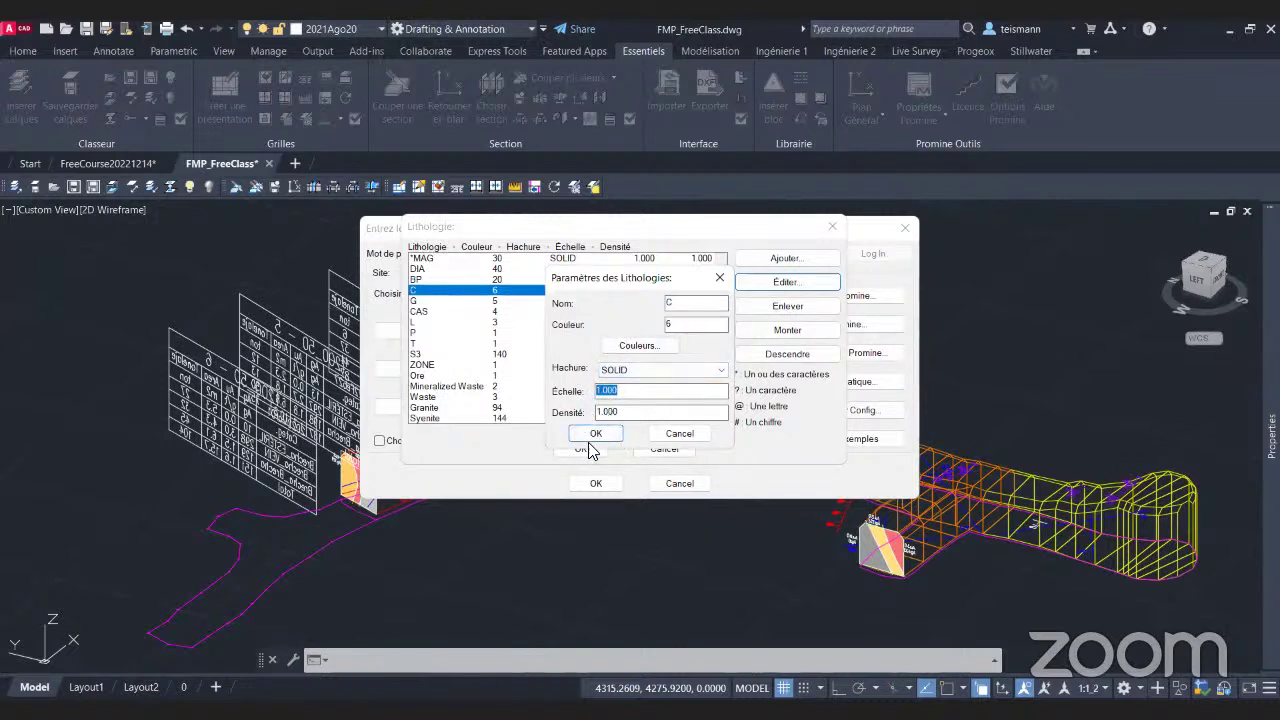
click(686, 434)
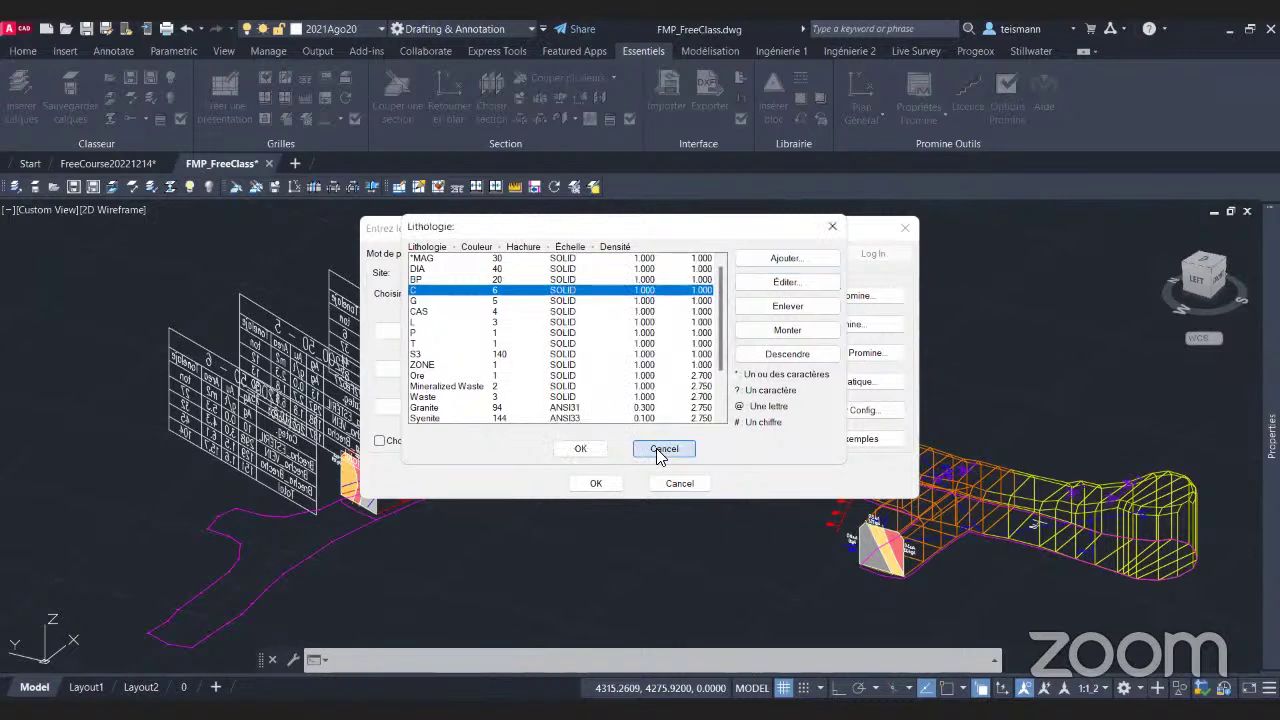
click(662, 450)
Inspect the Ag grade's parameters and colour ranges in the Teneurs settings, cancel out of them, and close the Promine options.
click(645, 344)
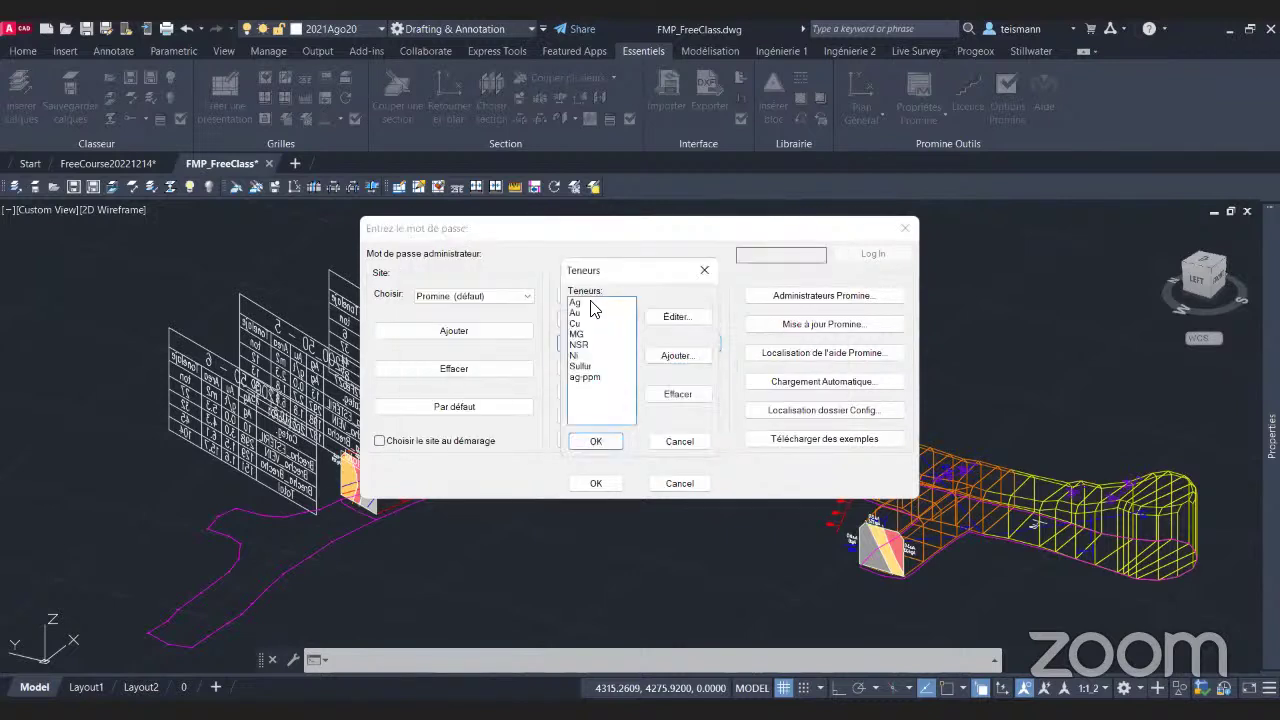
click(598, 303)
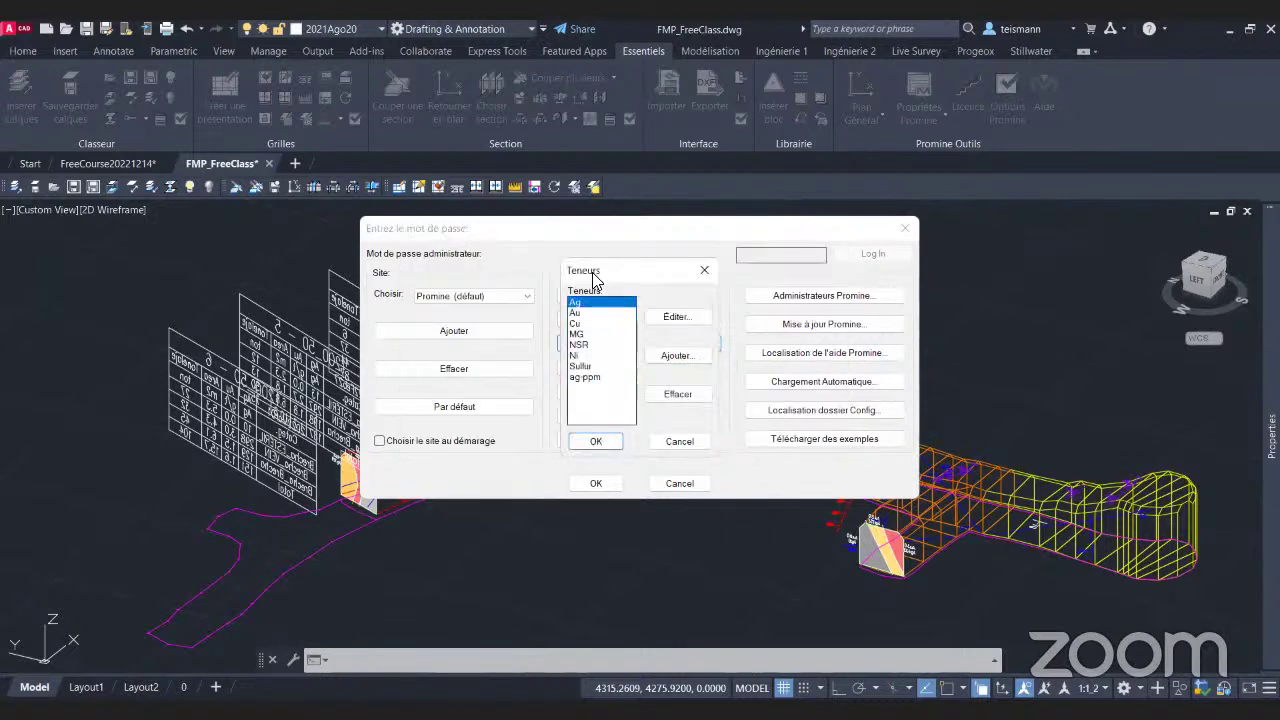
drag(594, 278, 455, 256)
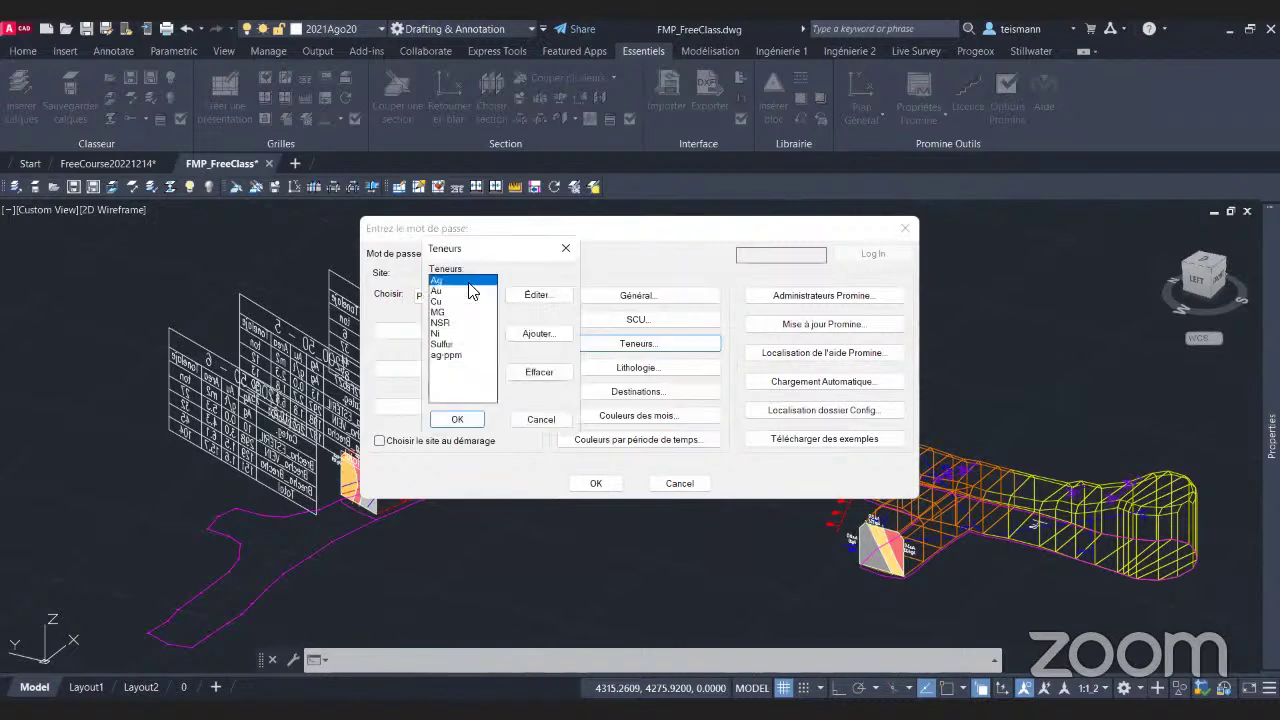
click(537, 298)
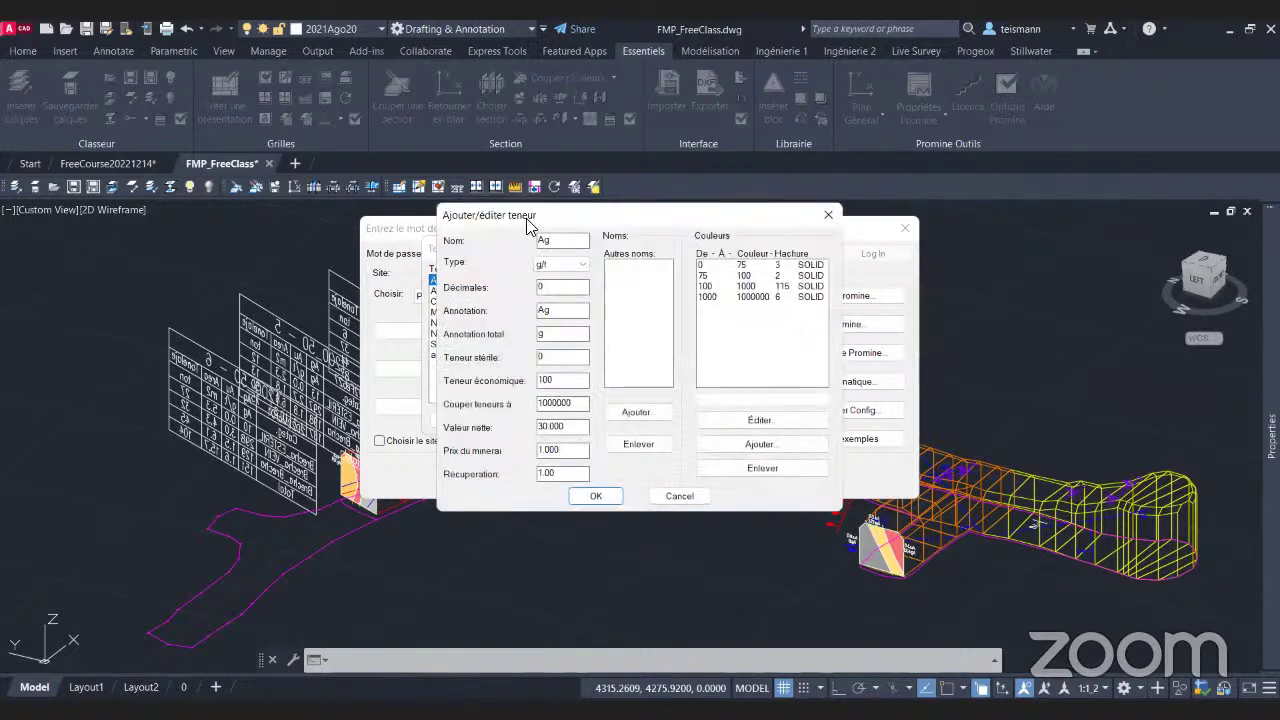
click(672, 229)
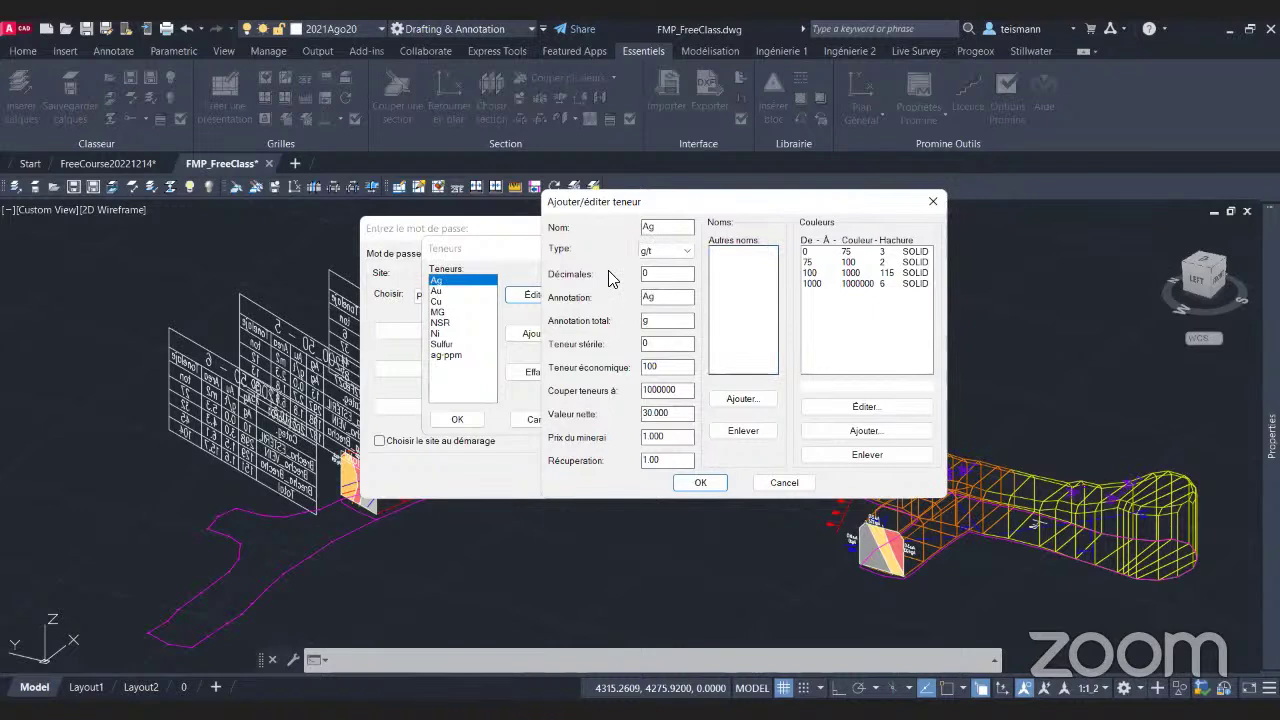
click(760, 483)
click(531, 420)
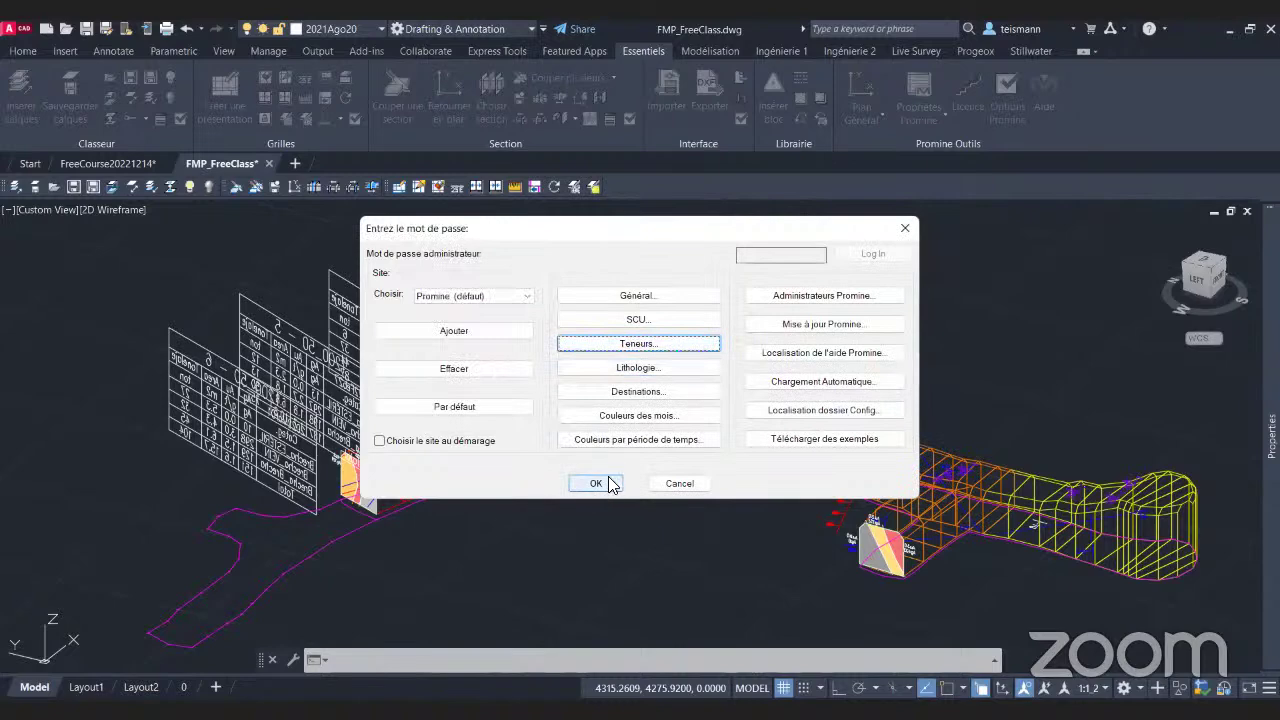
click(596, 484)
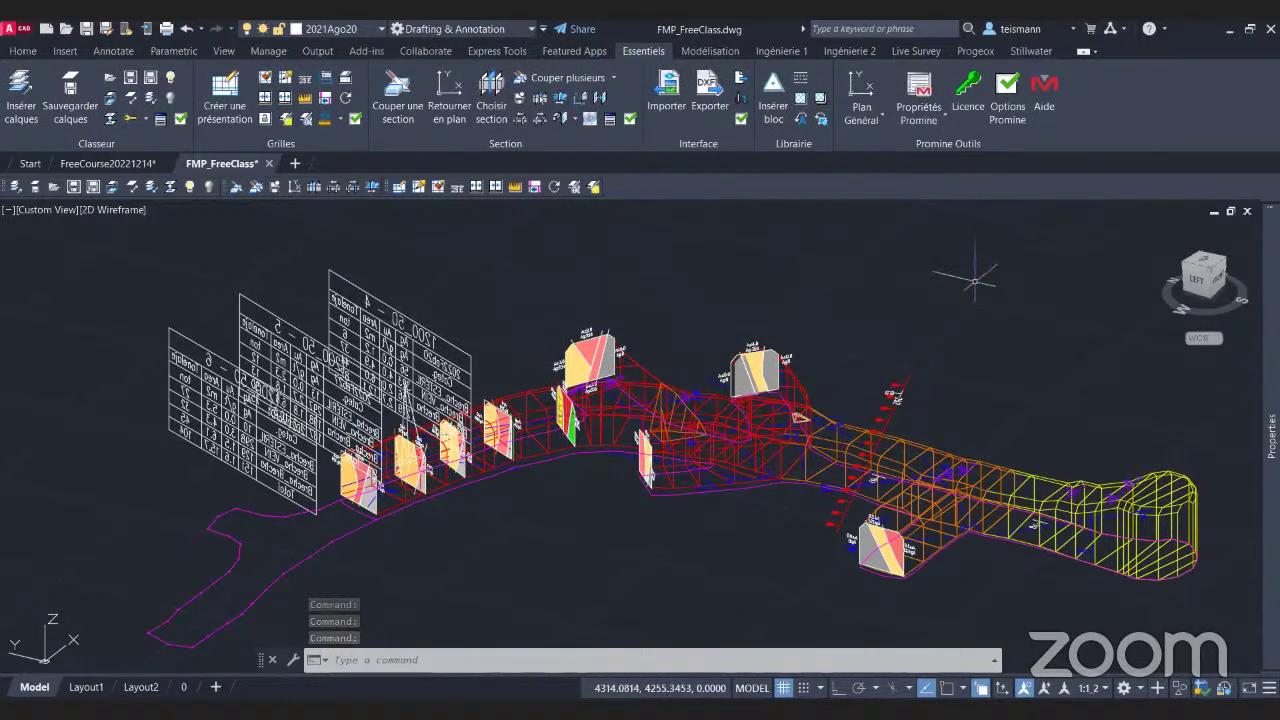
click(765, 632)
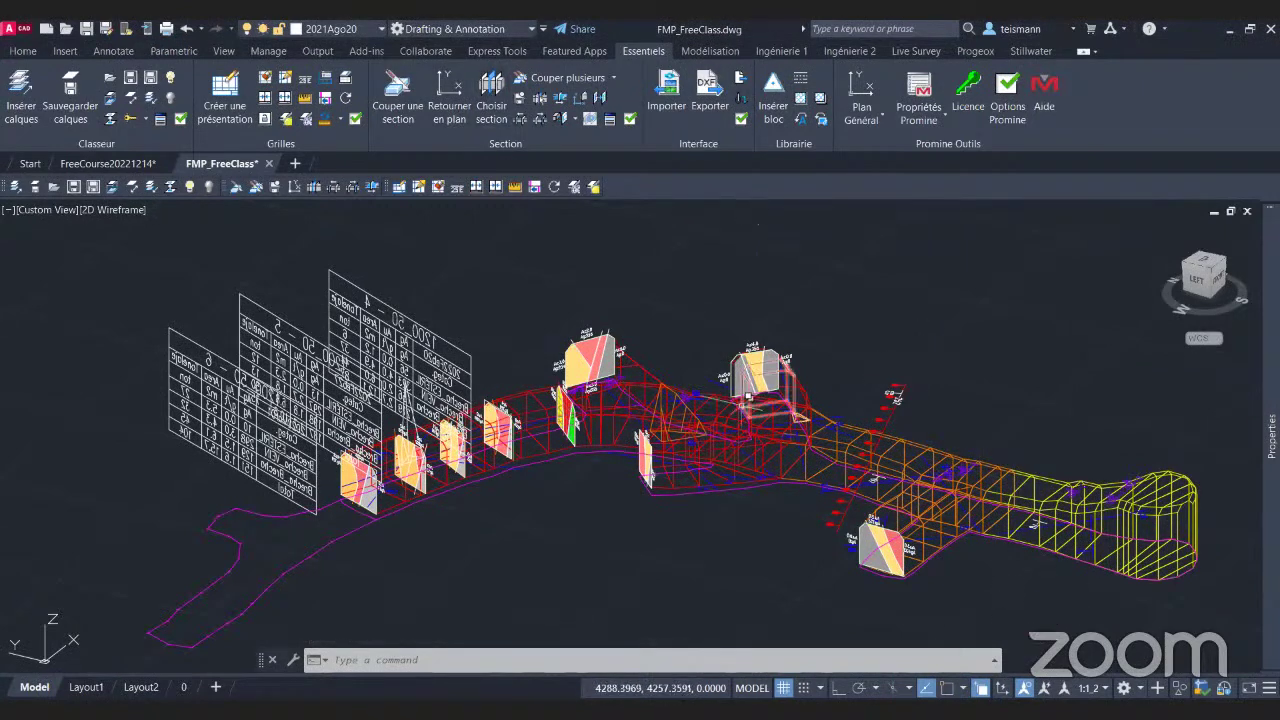
click(968, 108)
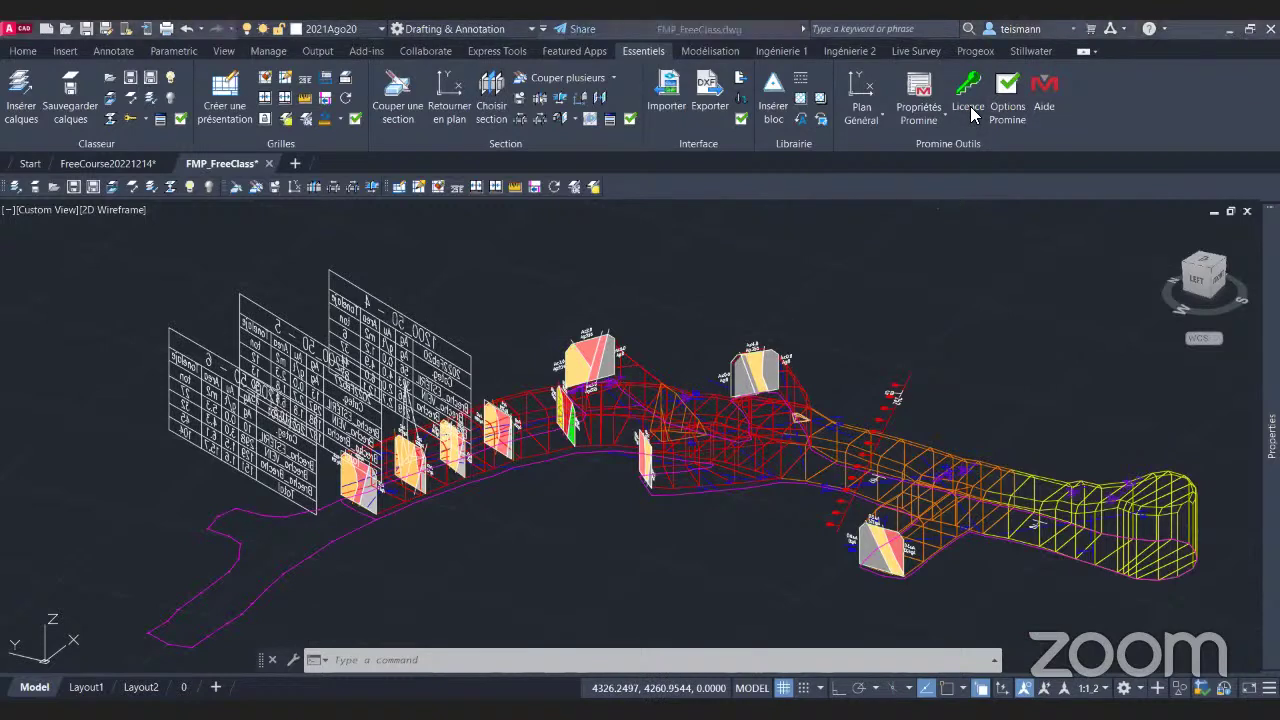
click(975, 51)
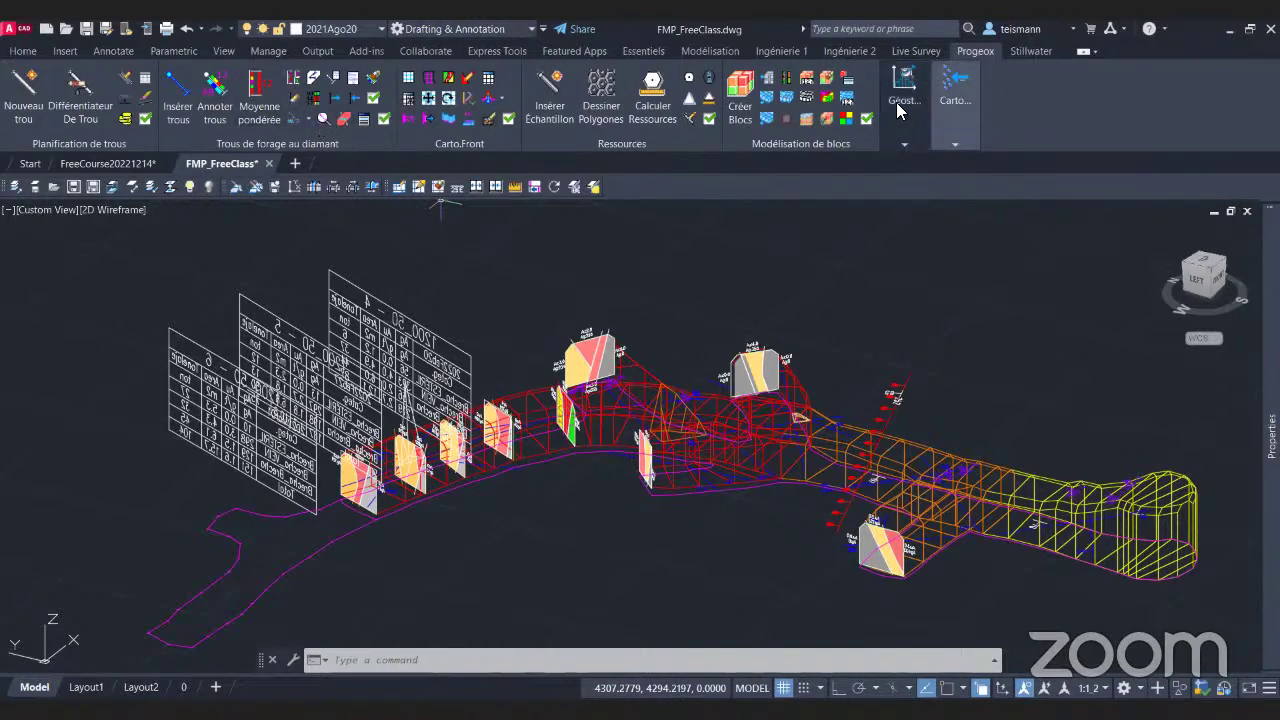
click(860, 52)
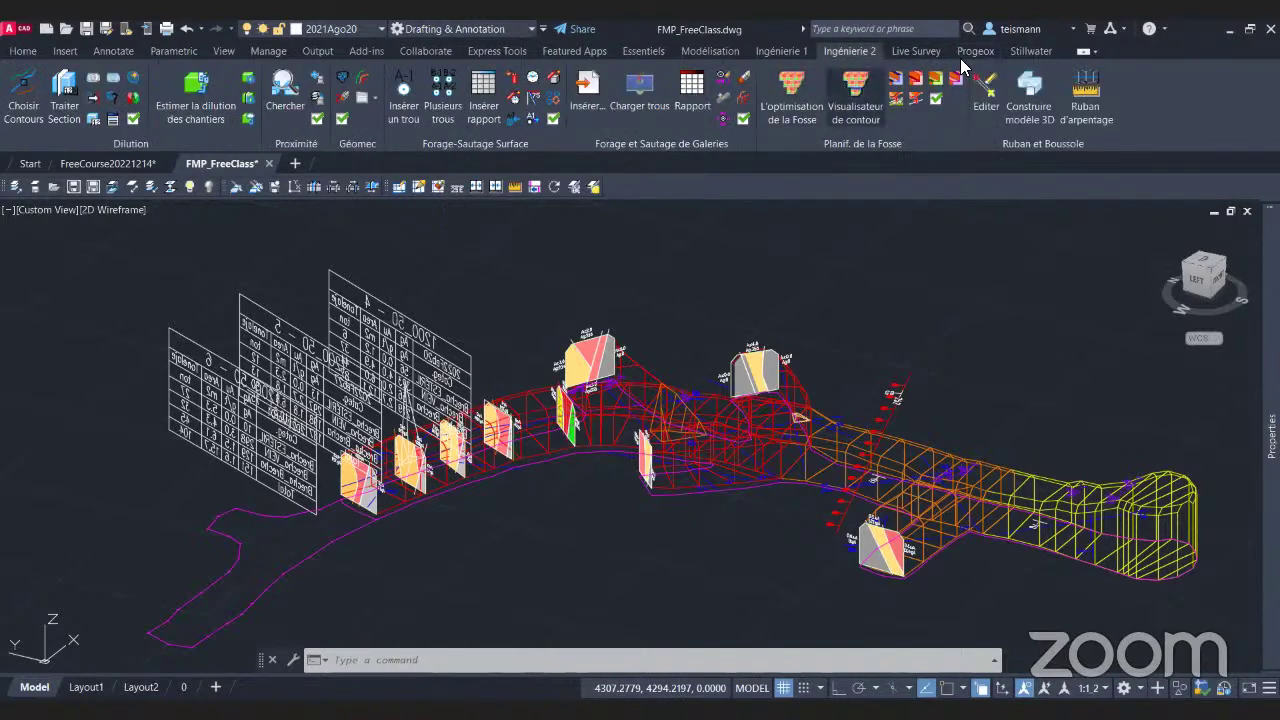
click(643, 51)
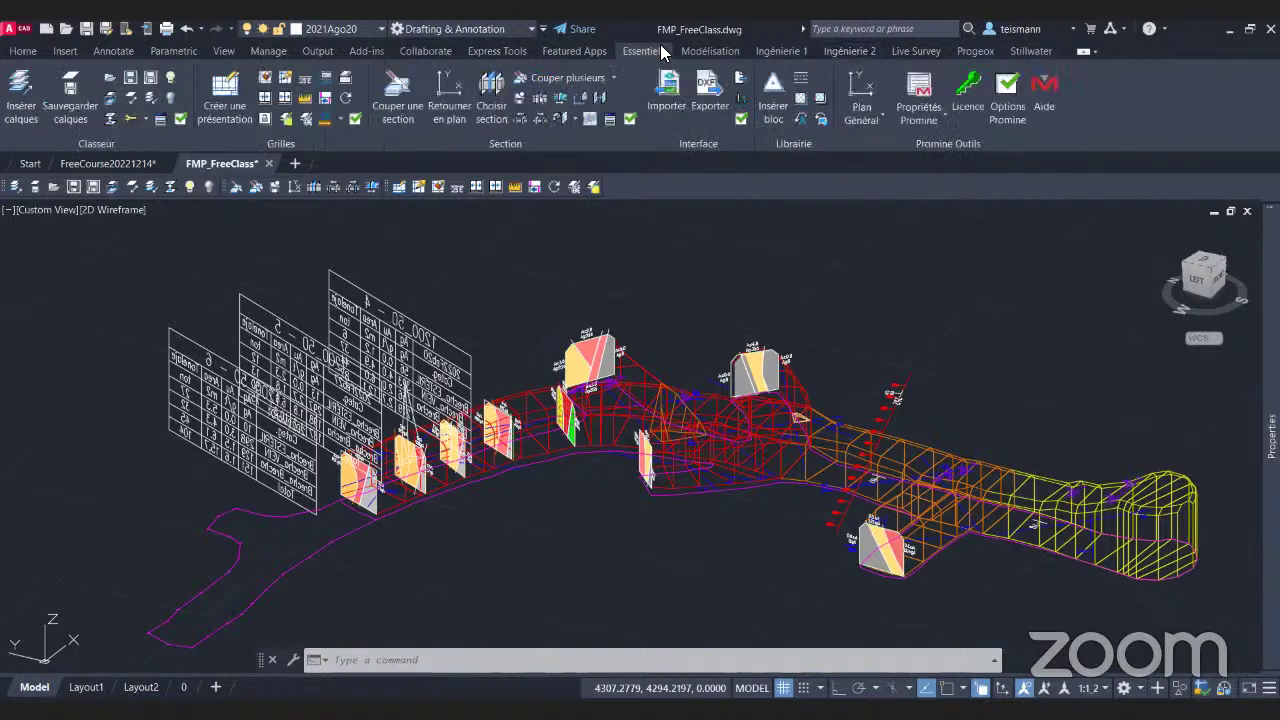
Open the Carto.Front mapping options and set the round length (Longueur de la volée) to 2.
click(978, 51)
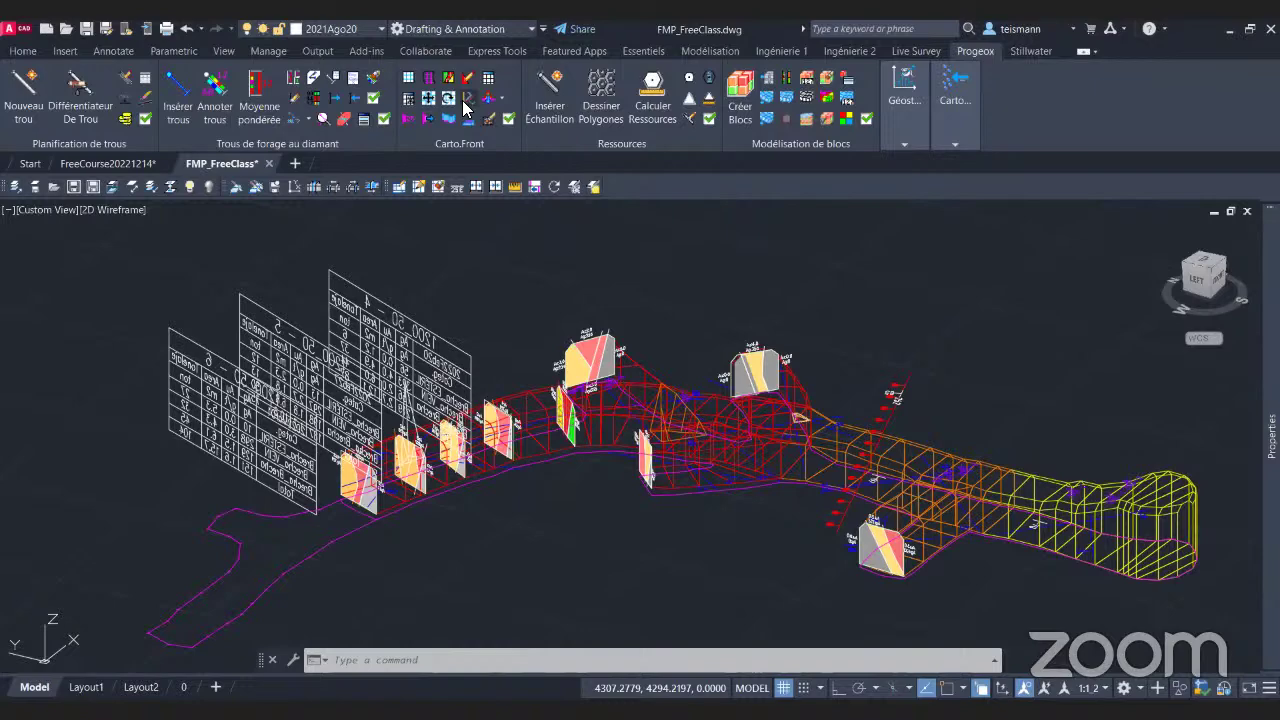
click(510, 120)
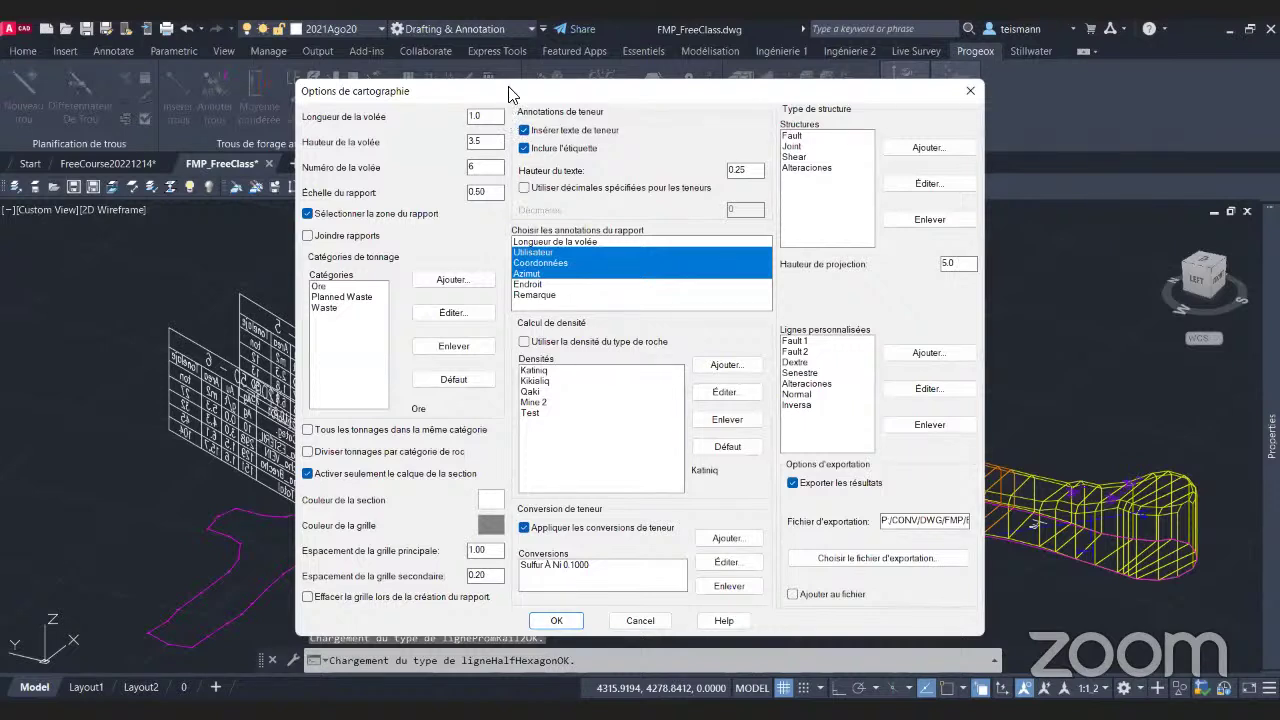
drag(508, 93, 464, 71)
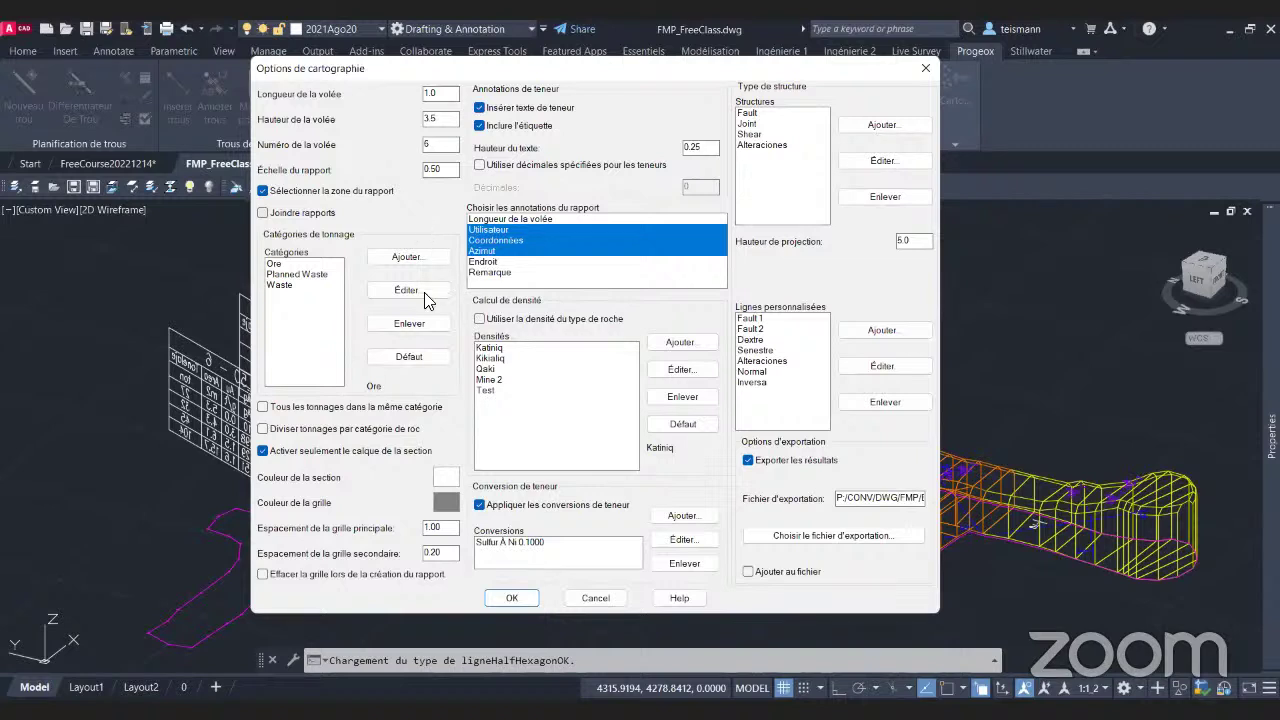
double_click(455, 93)
text(20)
key(Tab)
click(459, 169)
double_click(444, 170)
Look through the Ore, Planned Waste and Waste tonnage categories, and open the Ore category's name and close it without changes.
click(300, 264)
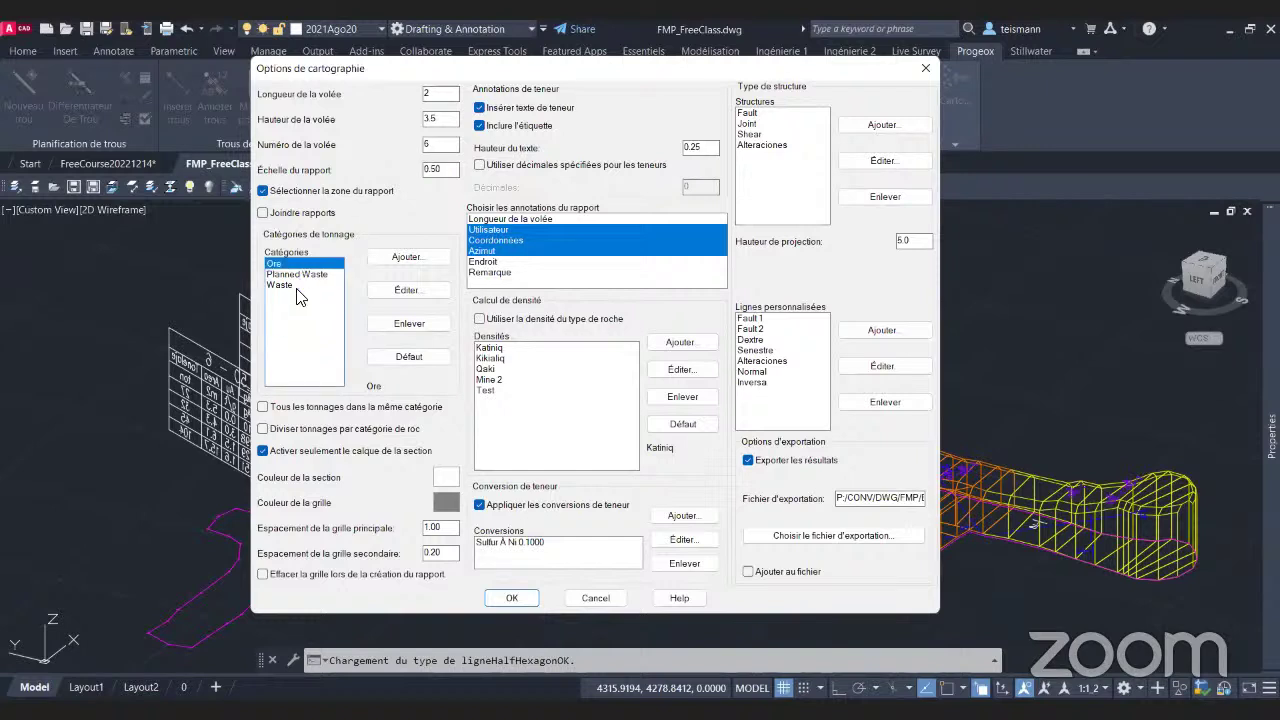
click(298, 275)
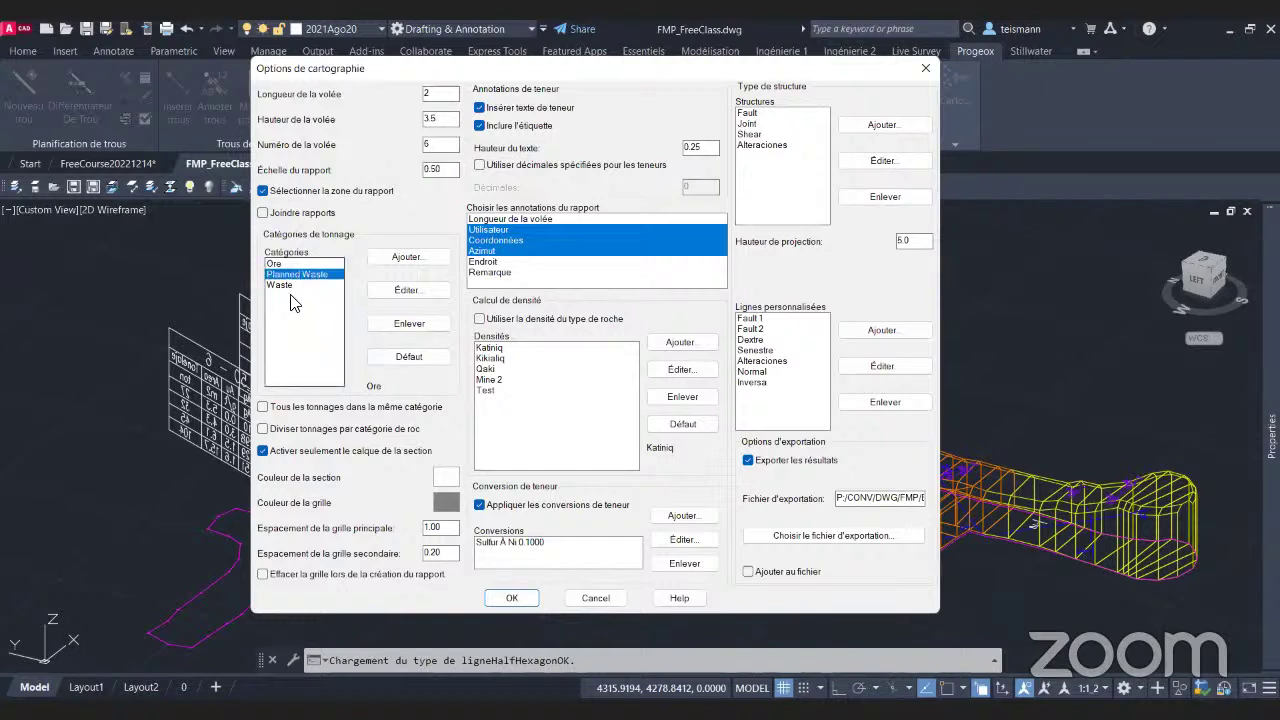
click(311, 285)
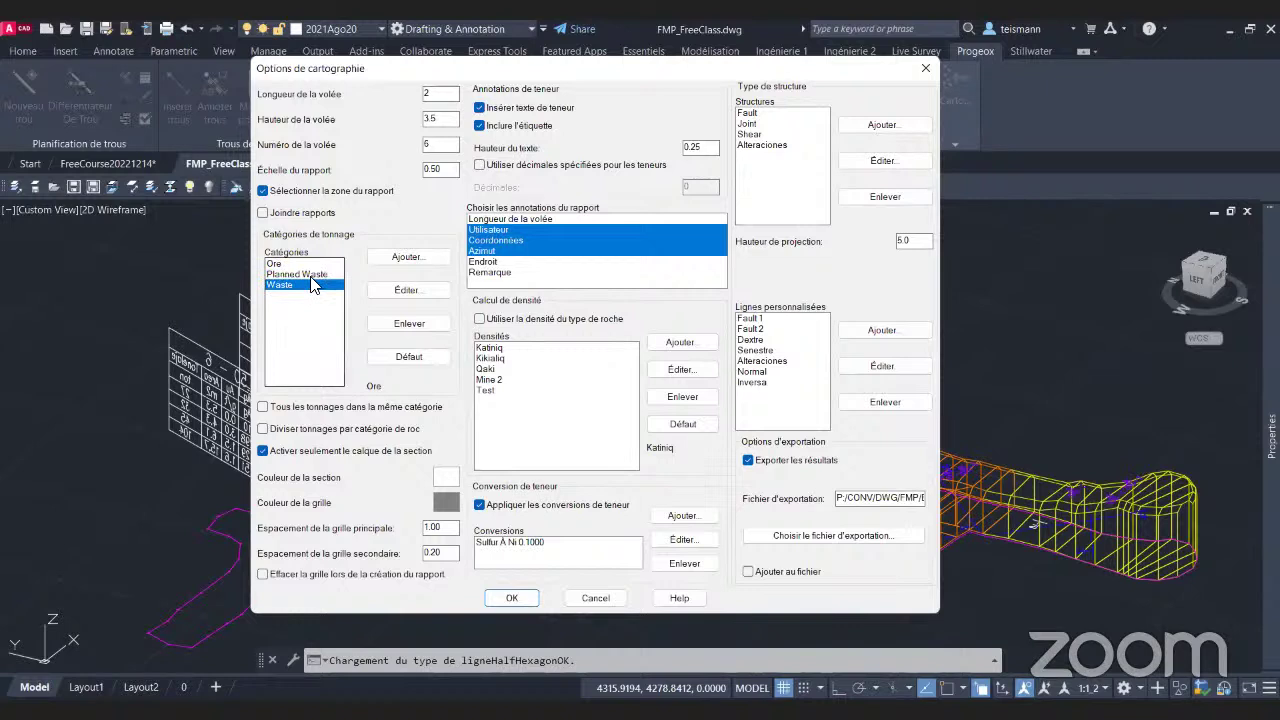
click(298, 266)
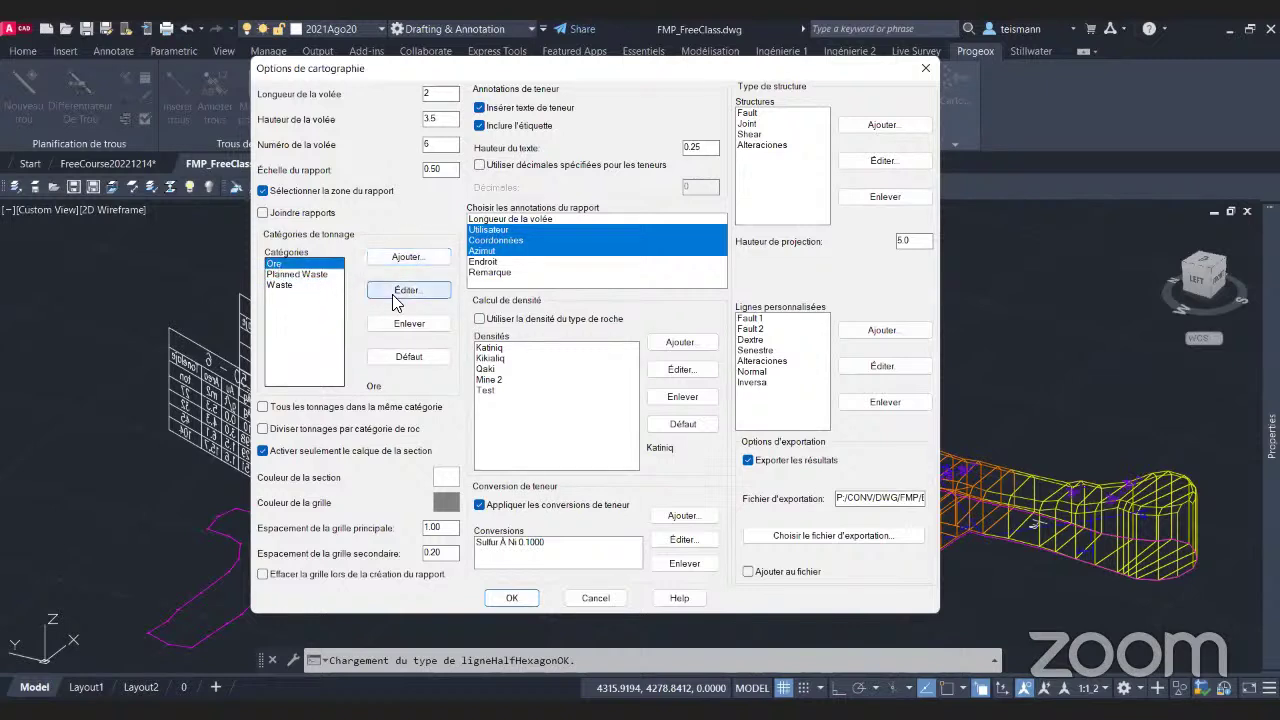
click(396, 295)
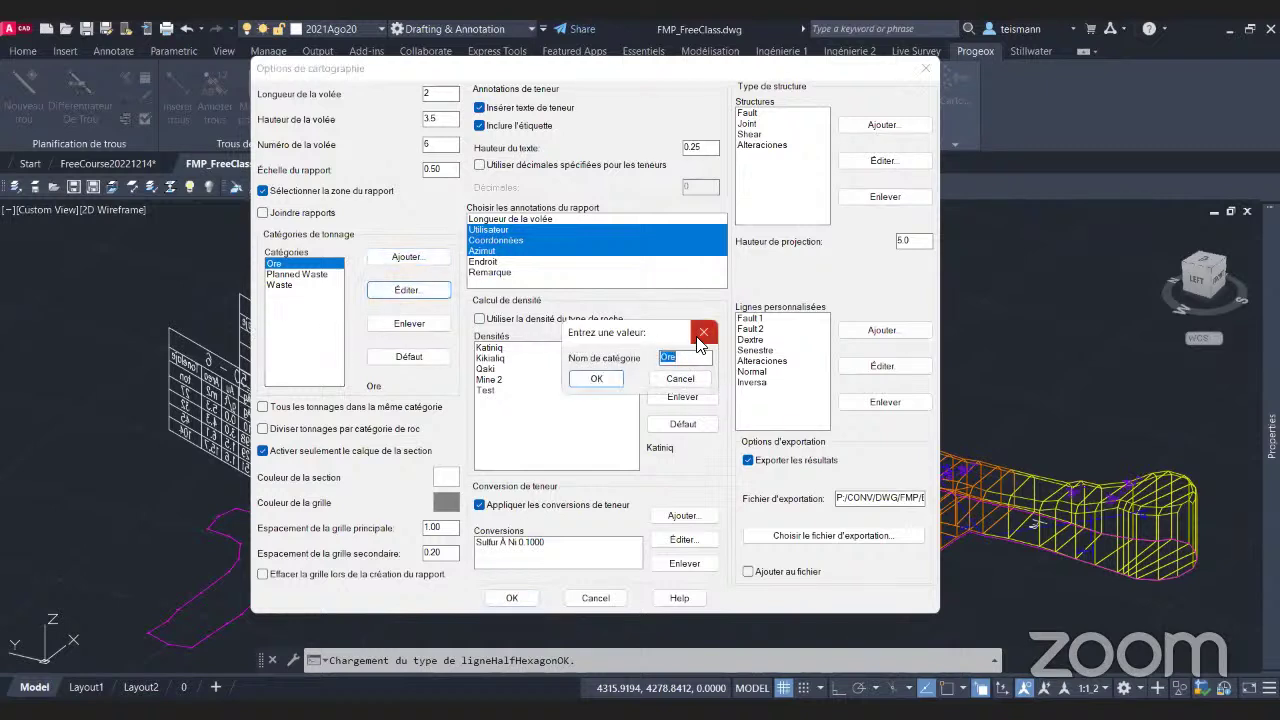
click(700, 338)
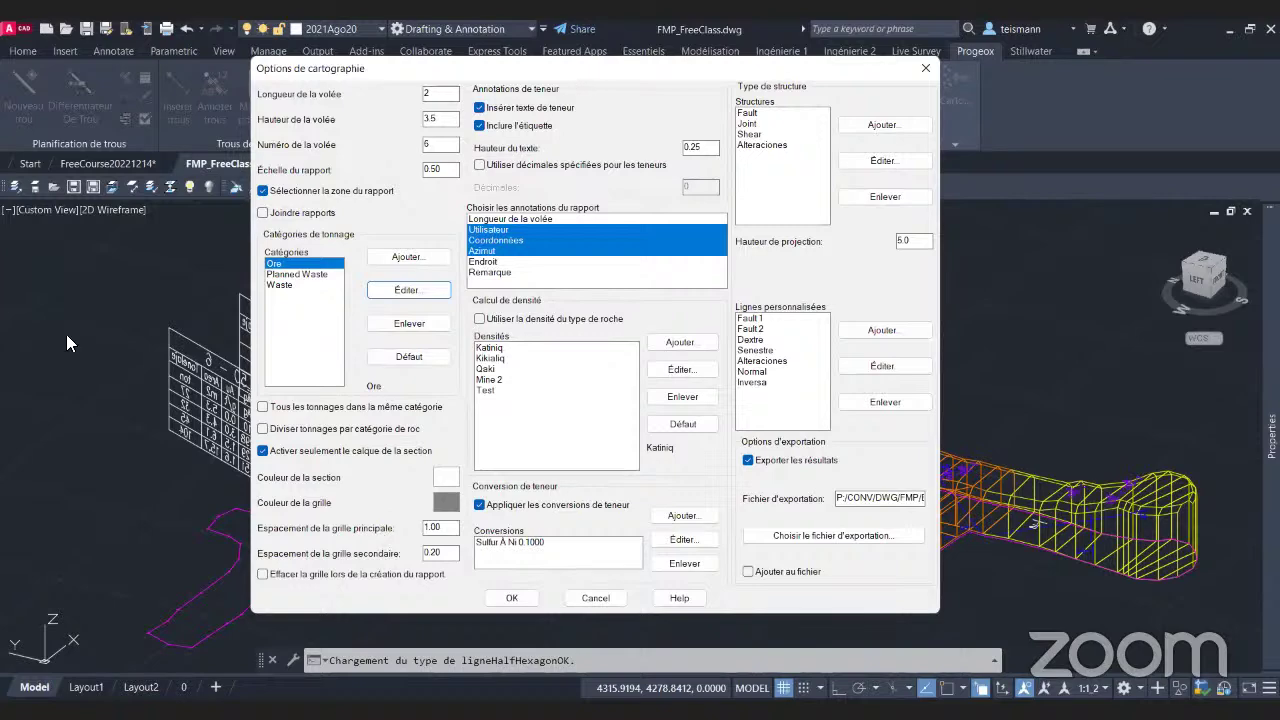
Try the option to use the rock type's density in the density calculation, and switch it back off.
drag(600, 68, 329, 89)
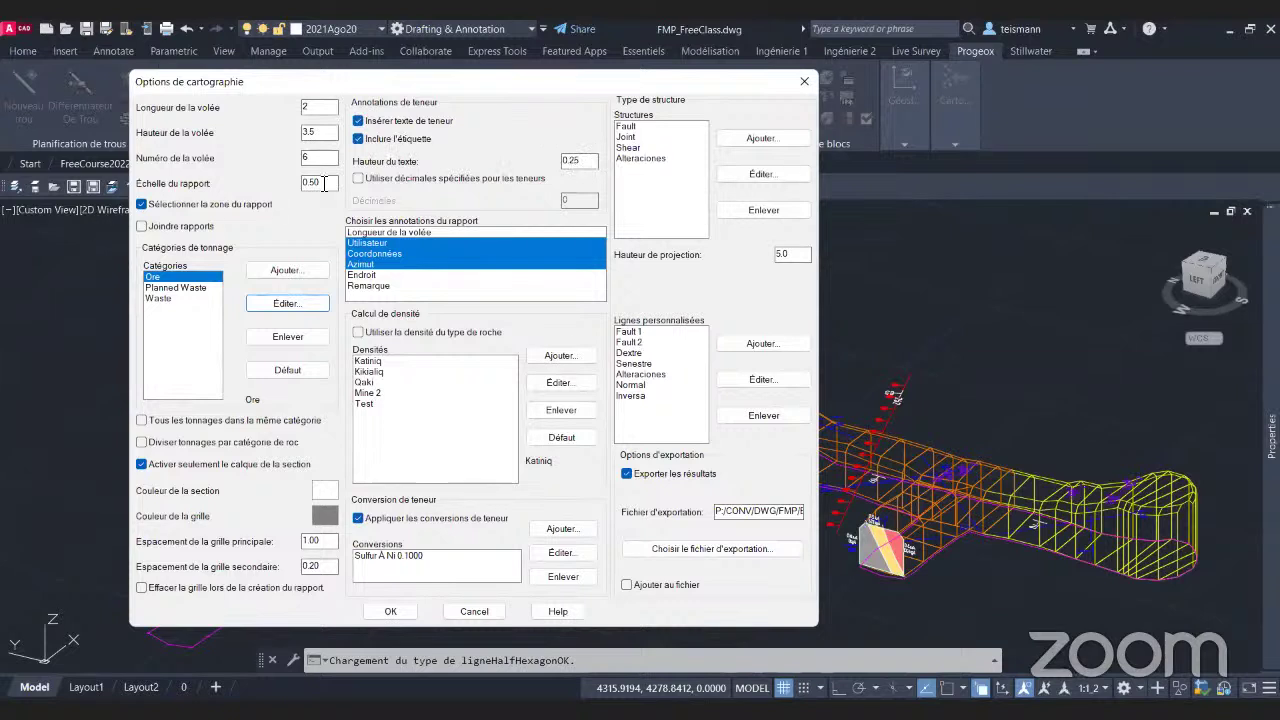
click(572, 163)
click(366, 383)
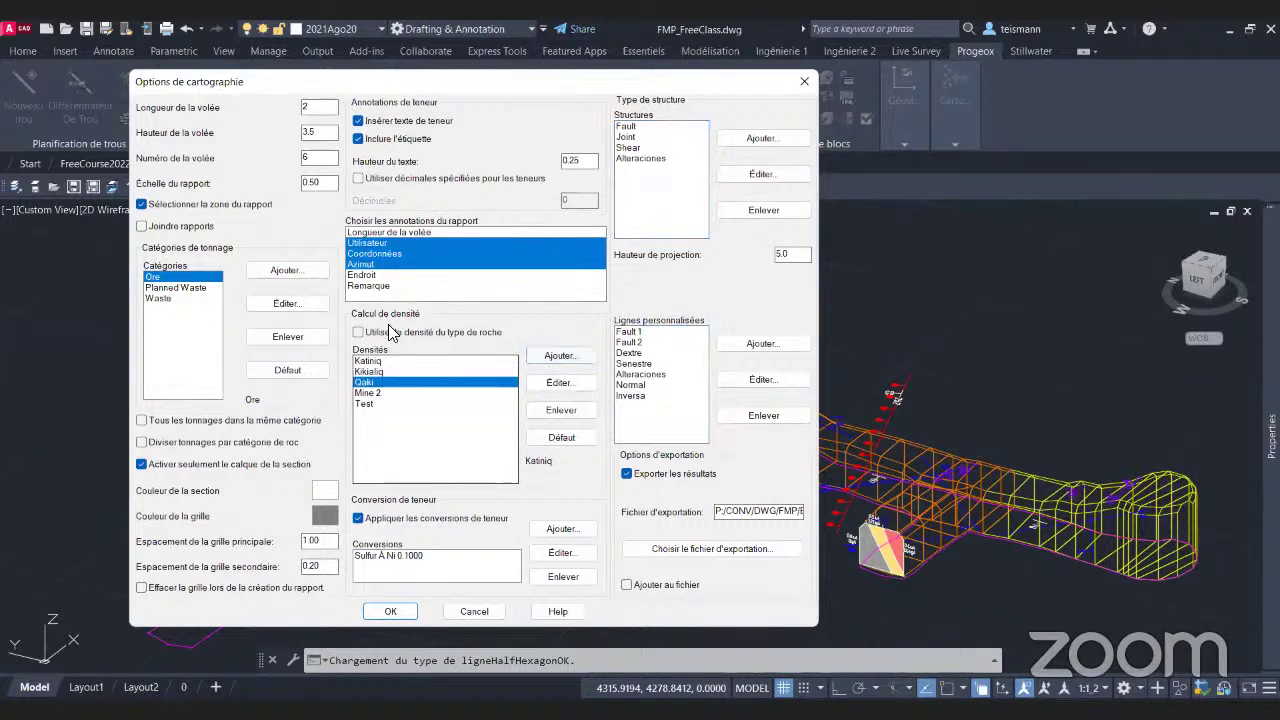
click(359, 332)
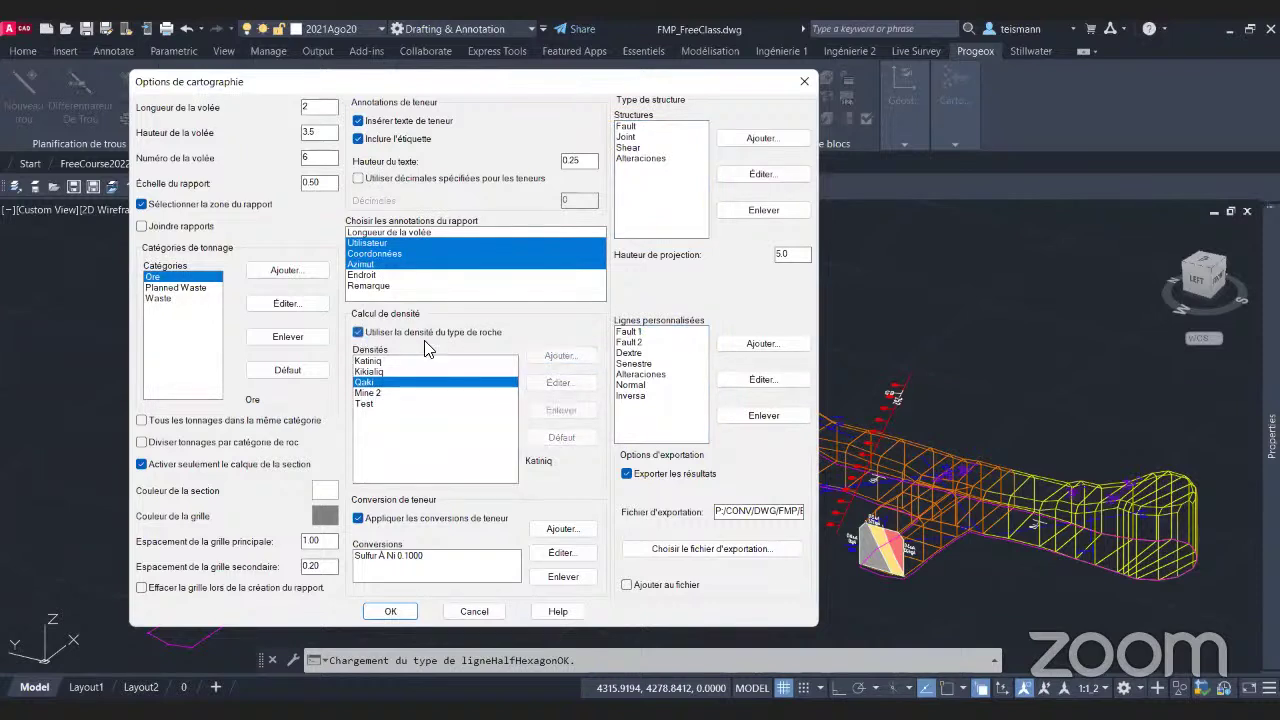
click(359, 332)
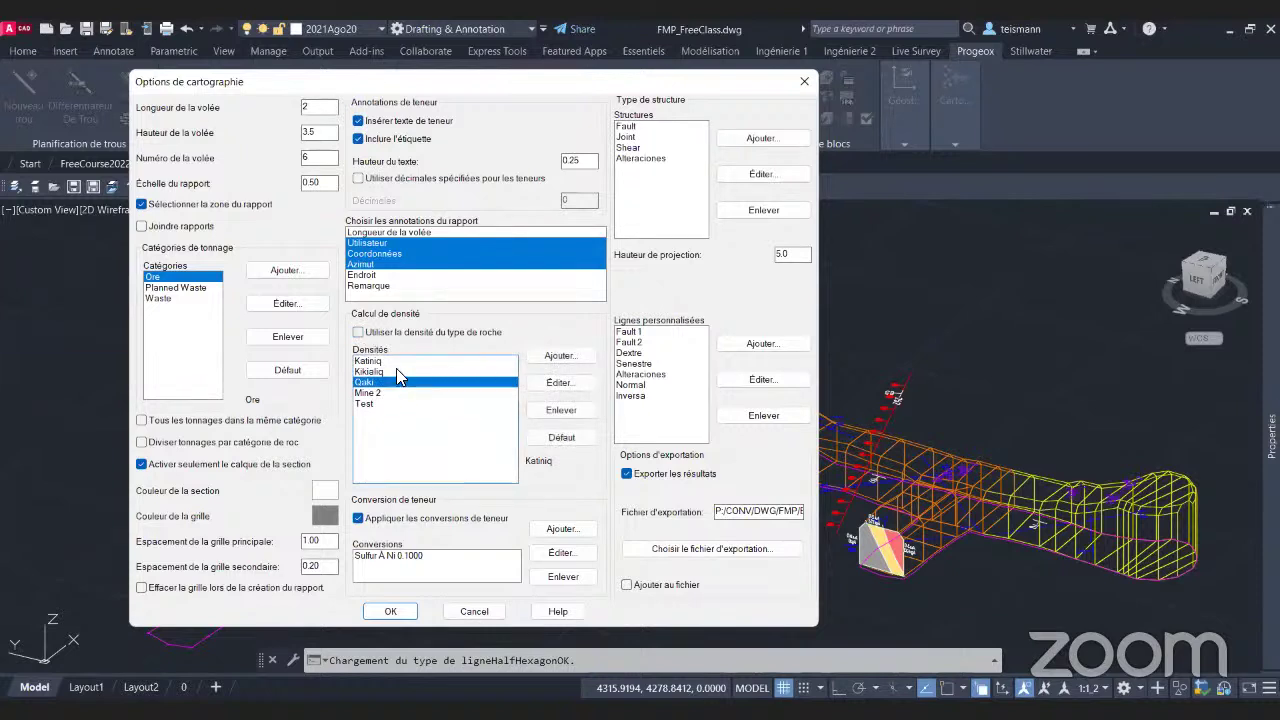
Inspect the Katiniq density formula with its constant, parameters and grades, and cancel out of it.
click(395, 363)
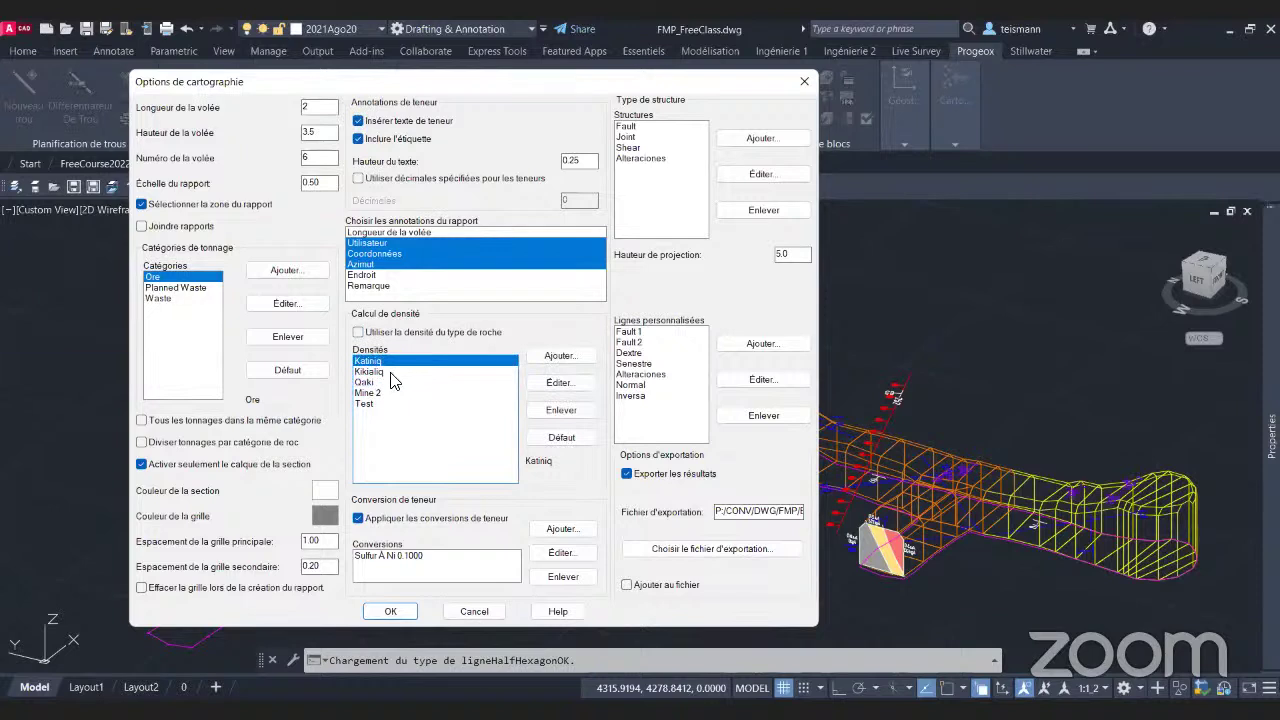
click(366, 373)
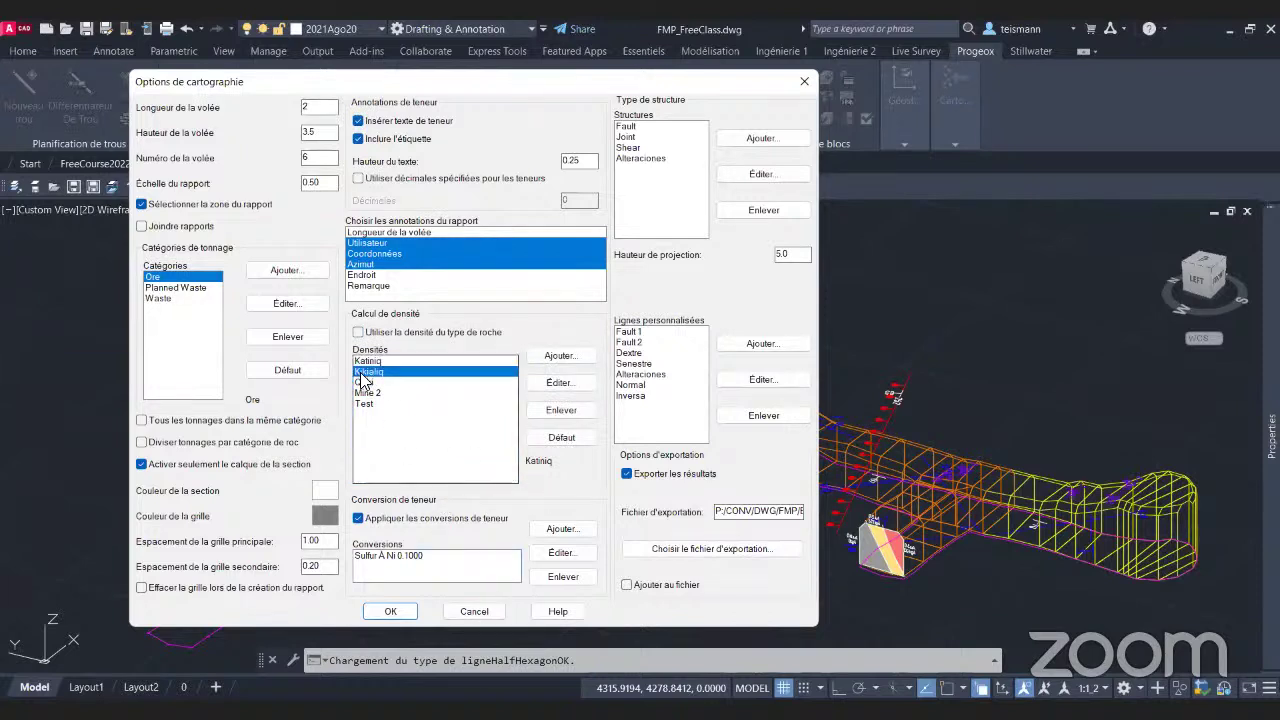
click(432, 361)
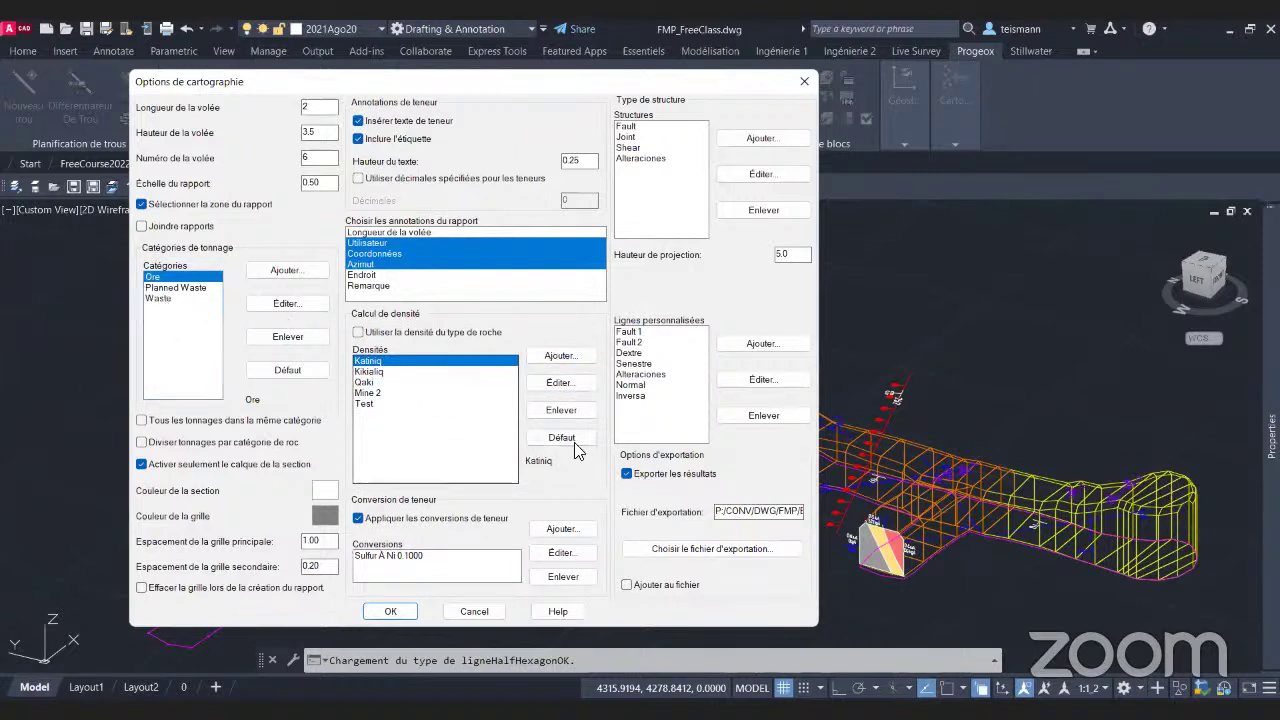
click(558, 383)
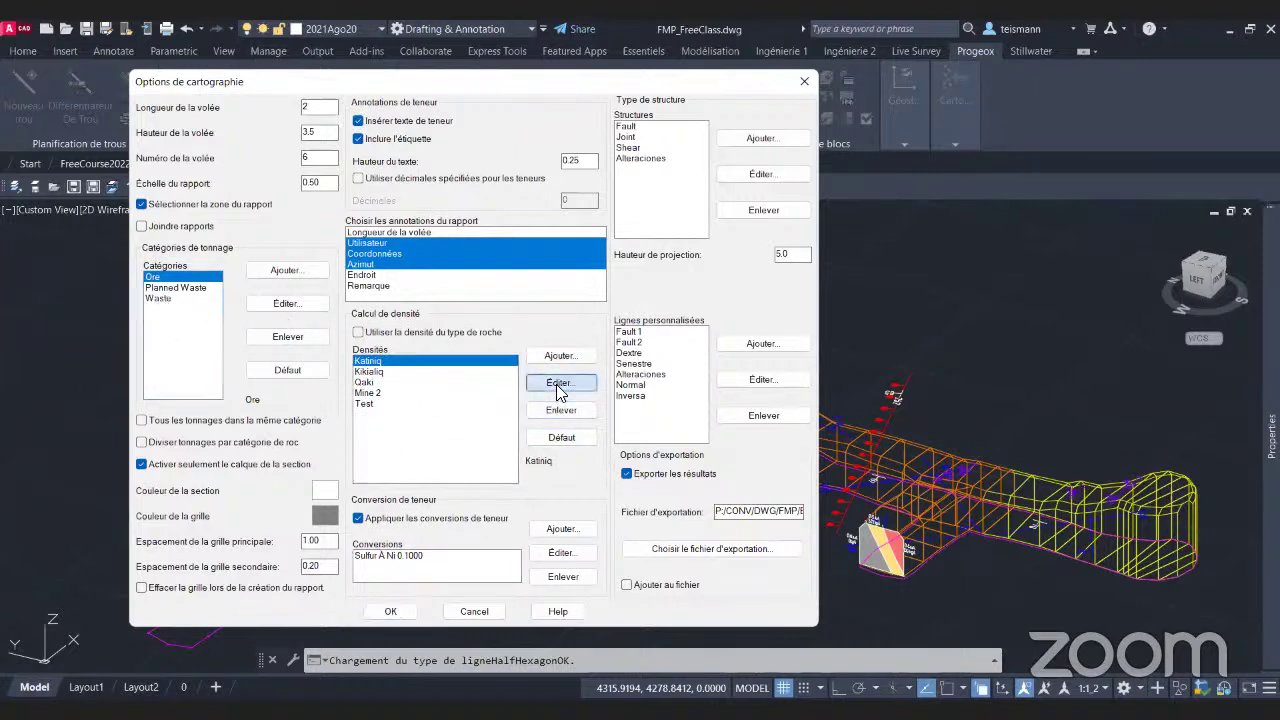
drag(625, 275, 397, 199)
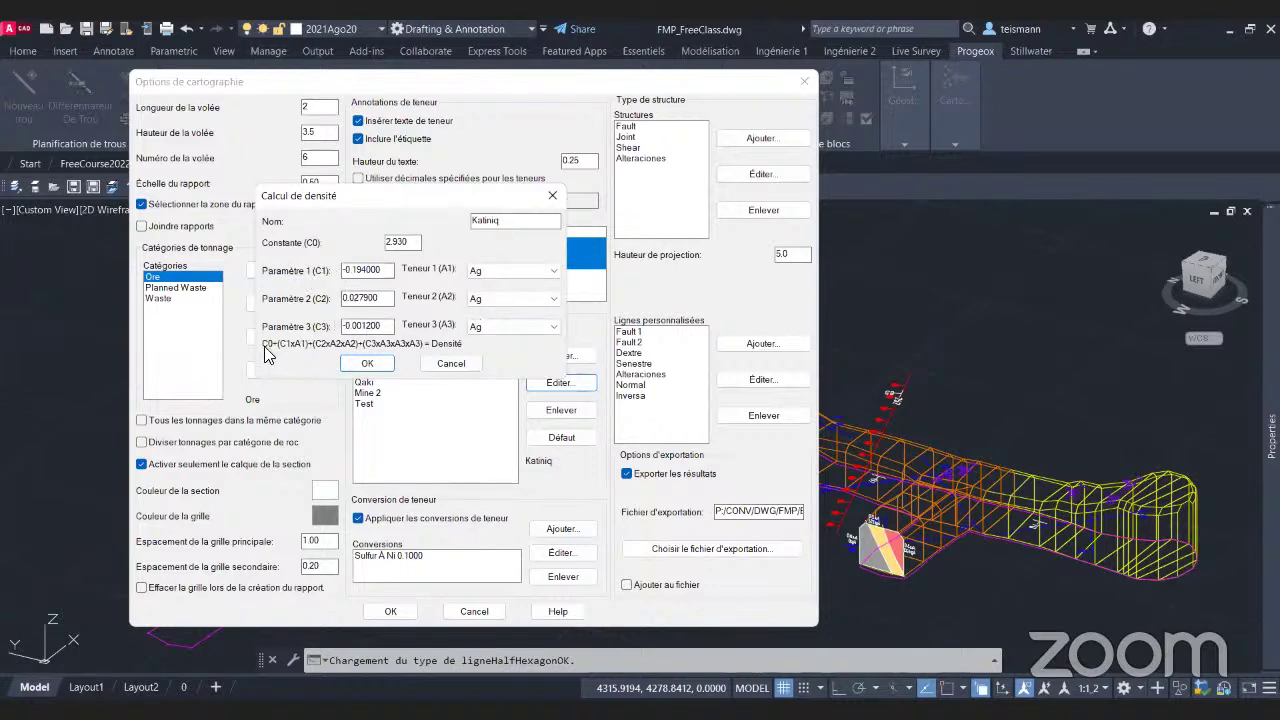
click(449, 368)
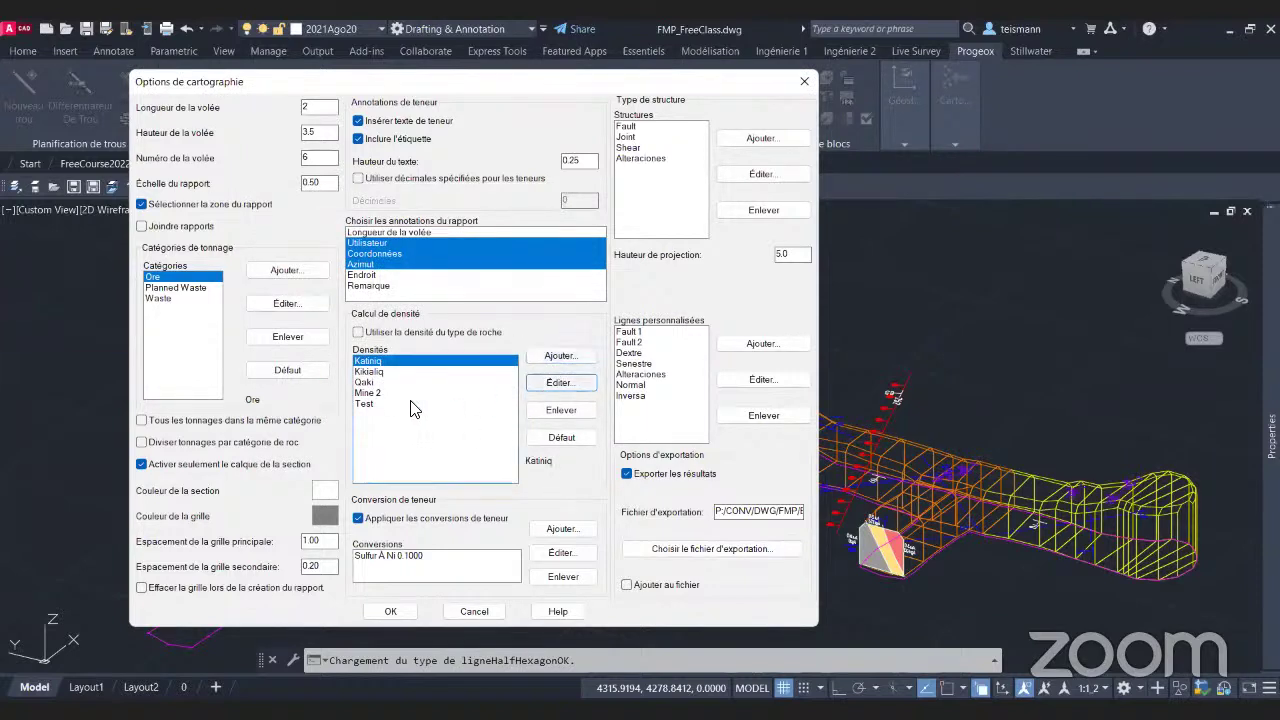
Review the Sulfur to Ni conversion's grades and multiplier, and turn off applying the grade conversions.
click(381, 556)
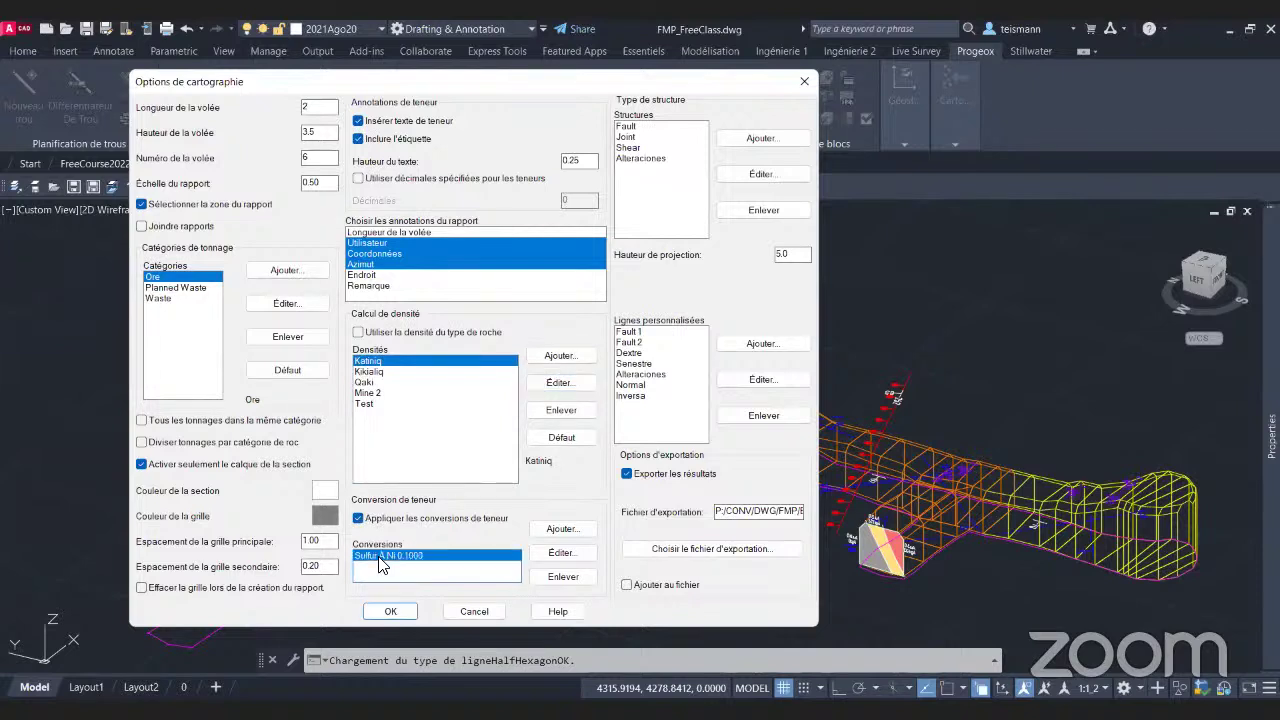
click(556, 556)
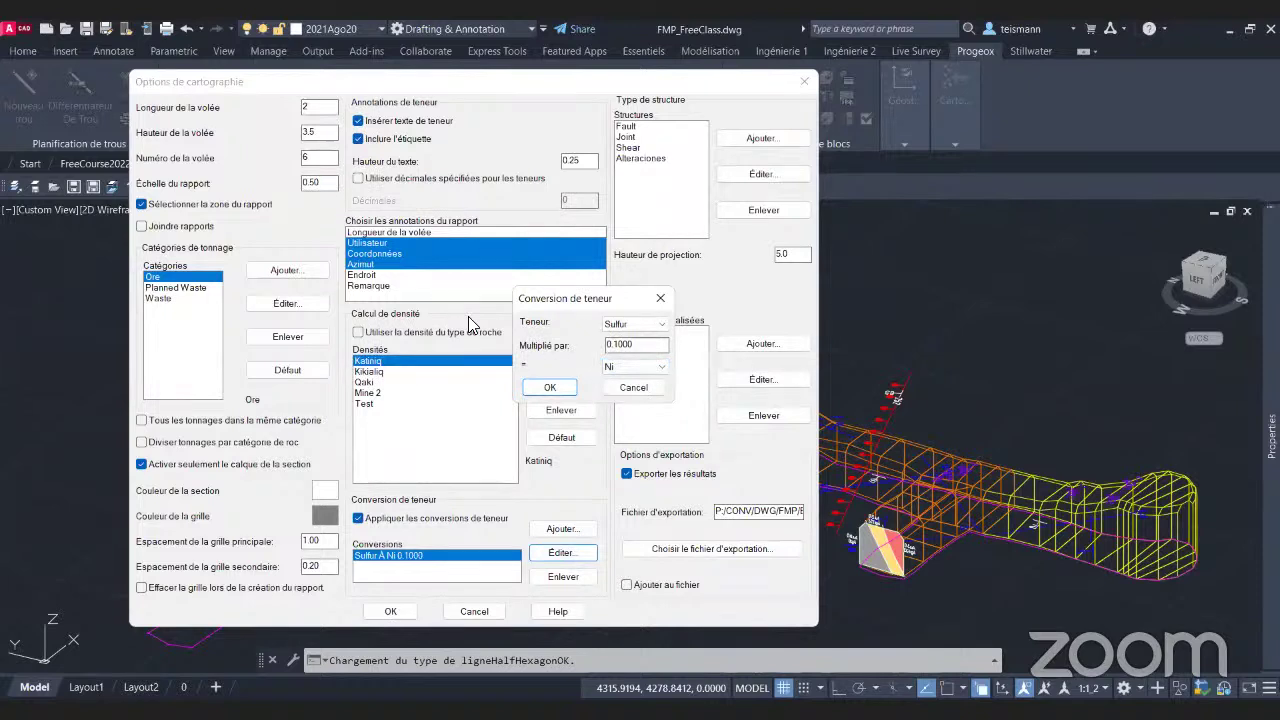
drag(590, 298, 474, 313)
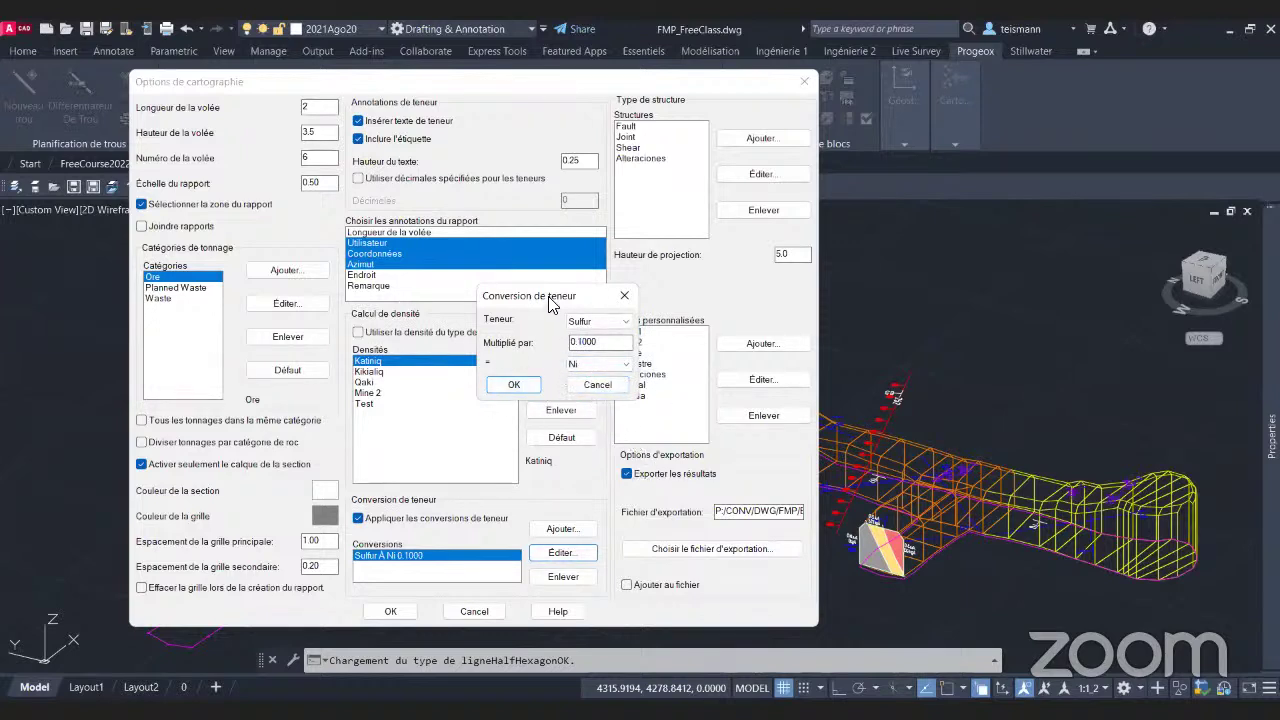
drag(540, 296, 527, 310)
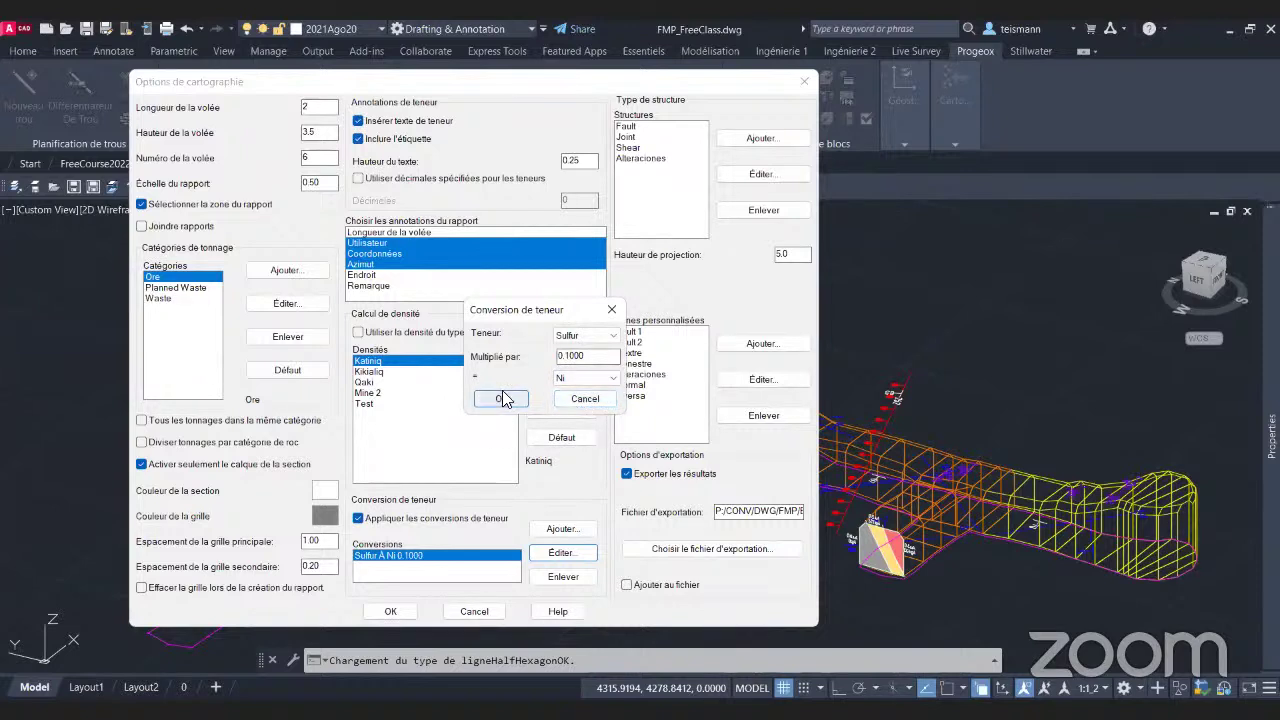
click(598, 340)
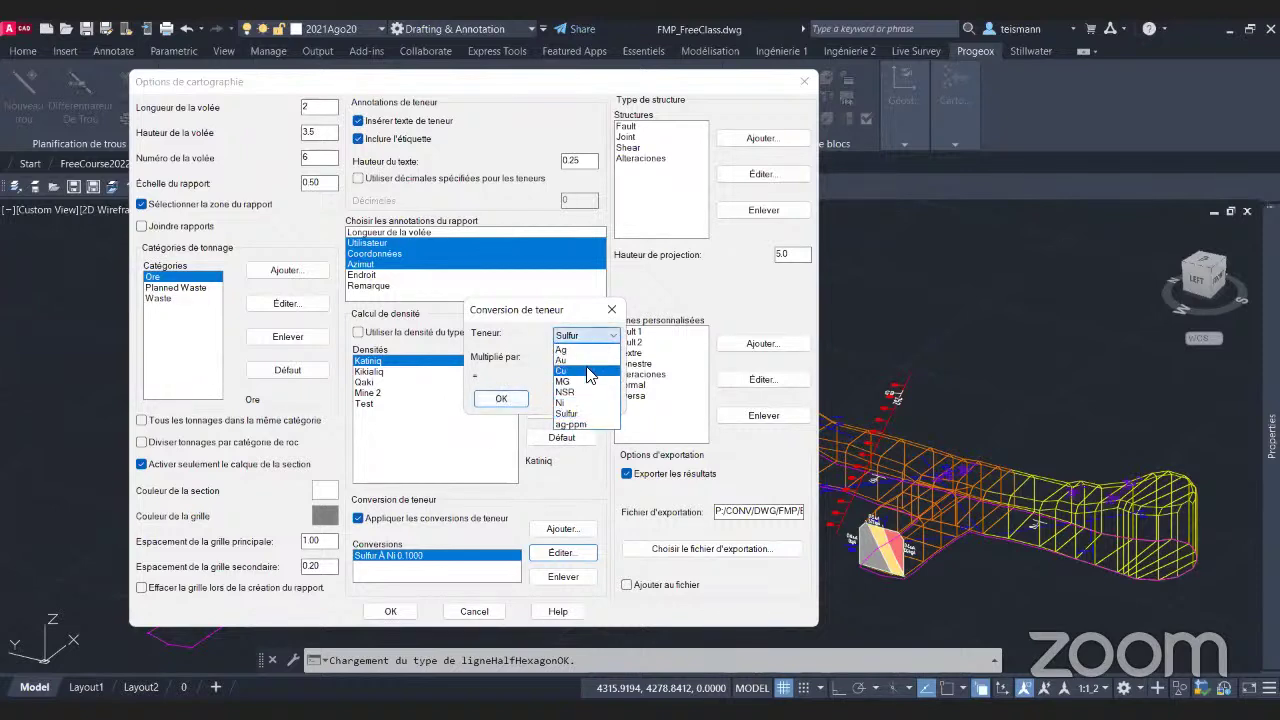
click(582, 318)
click(605, 378)
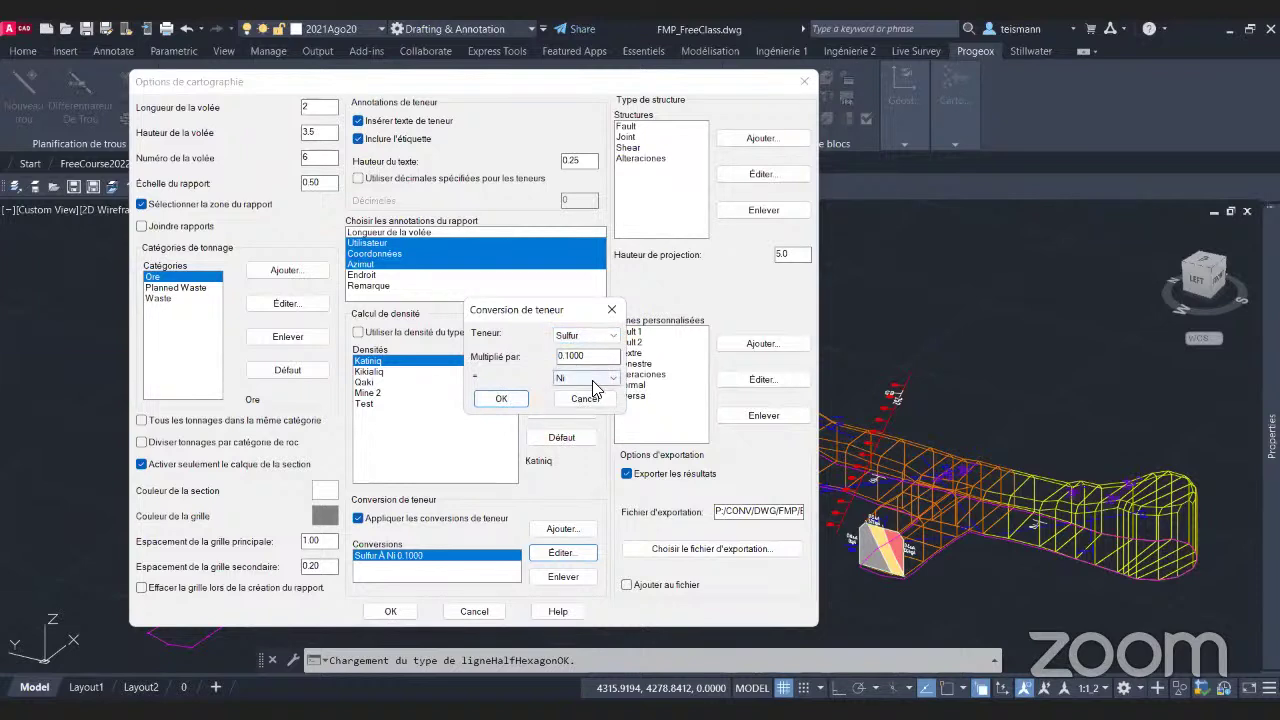
click(483, 347)
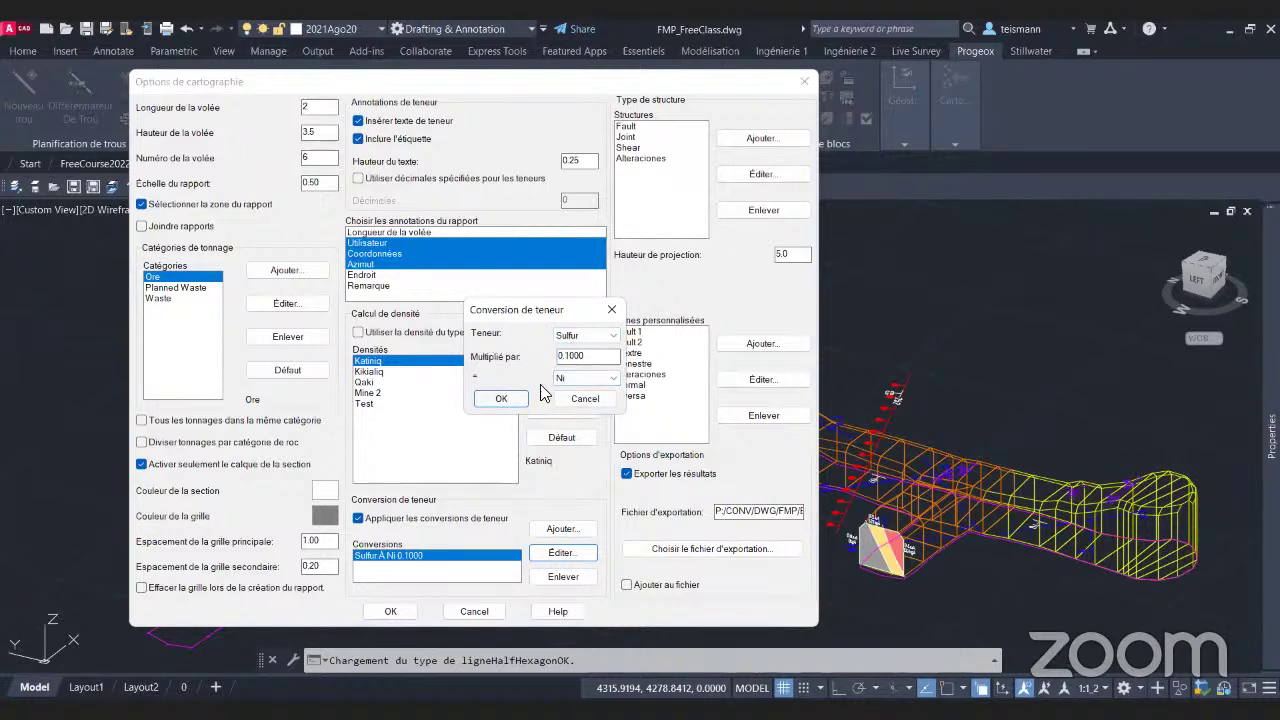
click(511, 403)
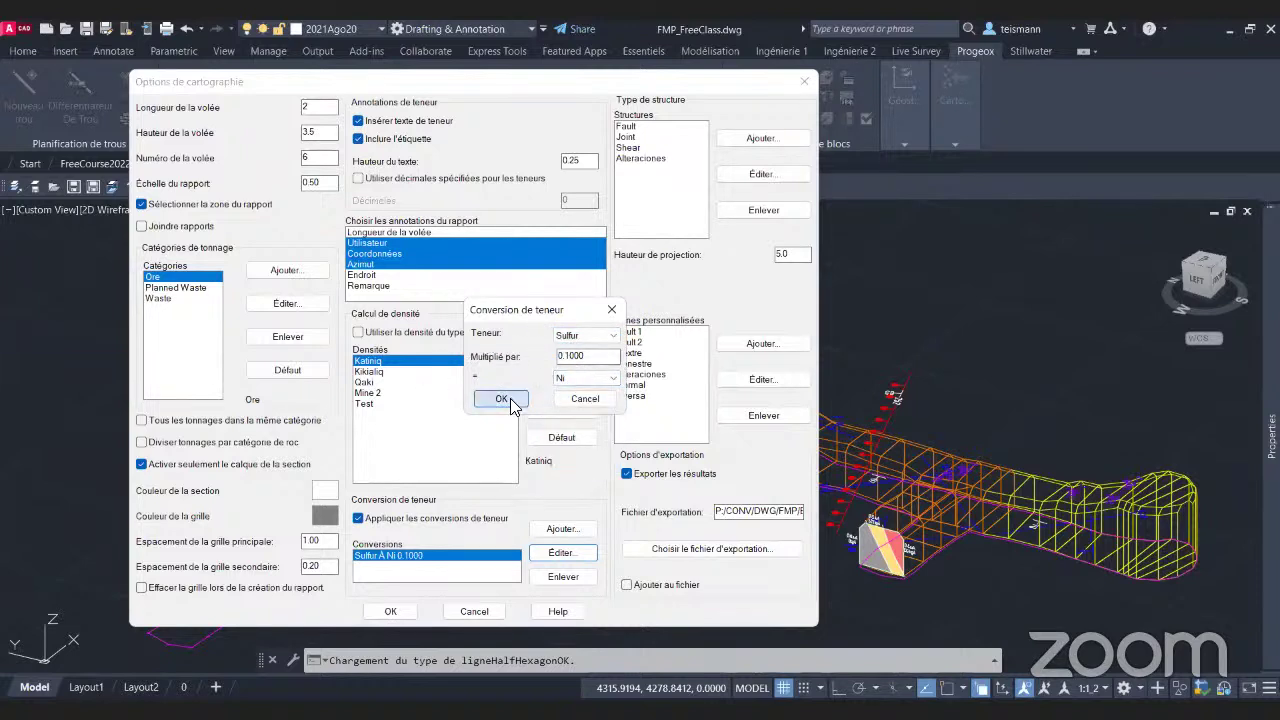
click(362, 522)
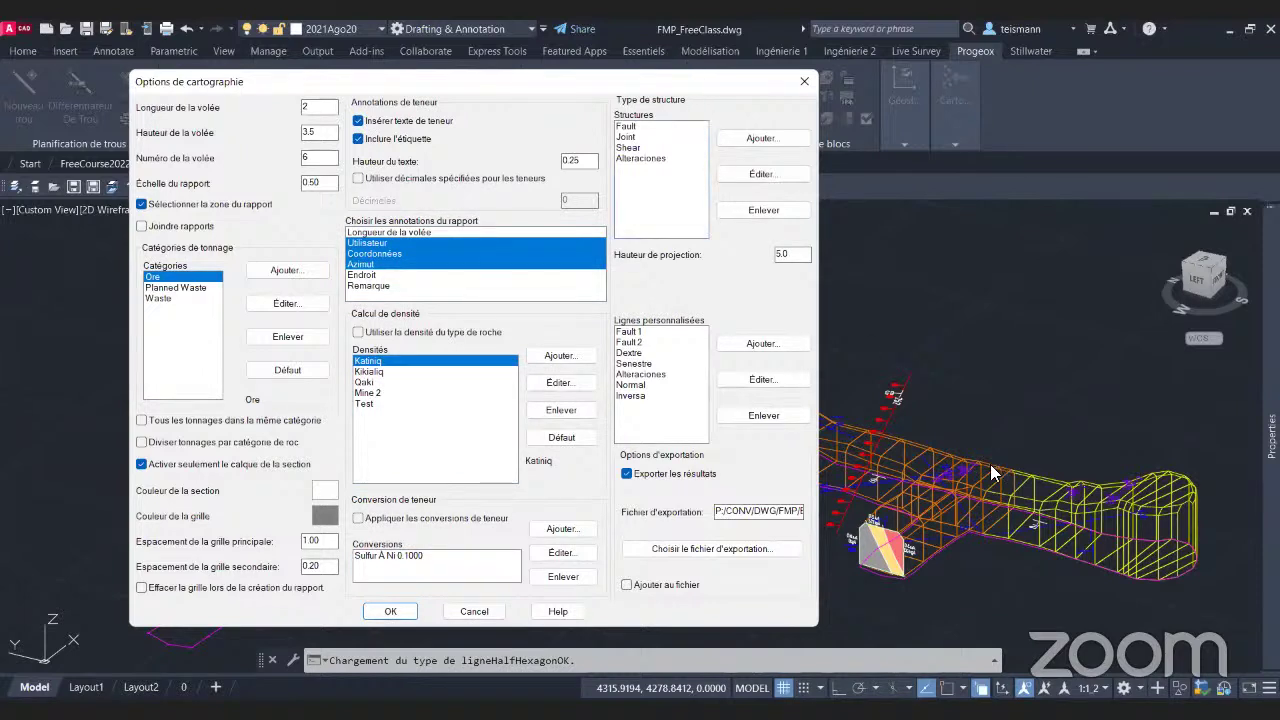
Inspect the Fault structure type's scale, block choices and display options, and close its settings without saving.
click(660, 127)
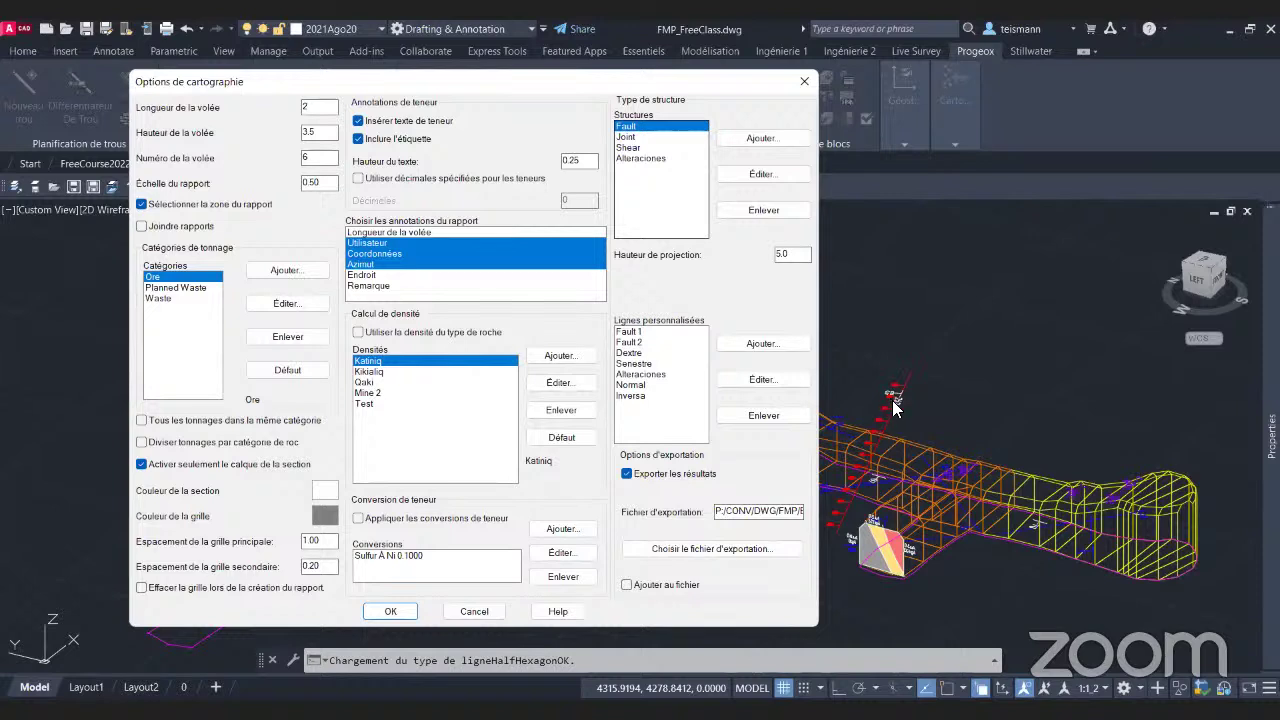
click(641, 138)
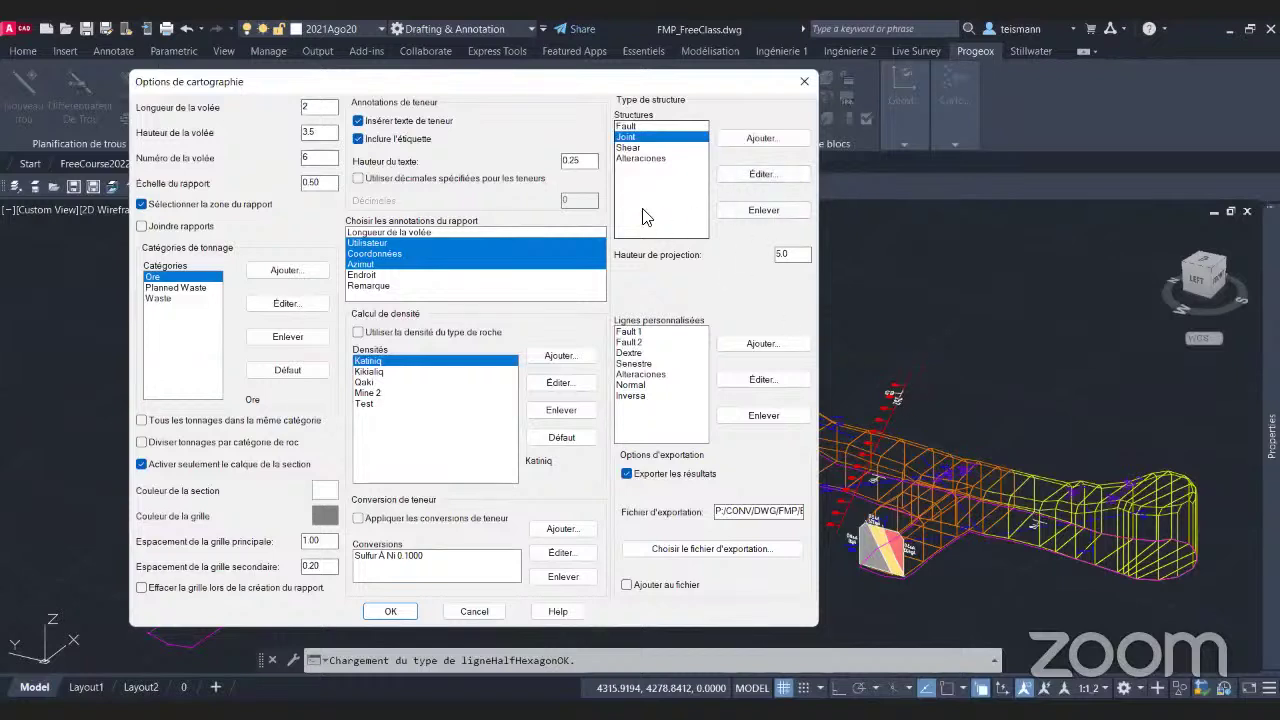
click(630, 125)
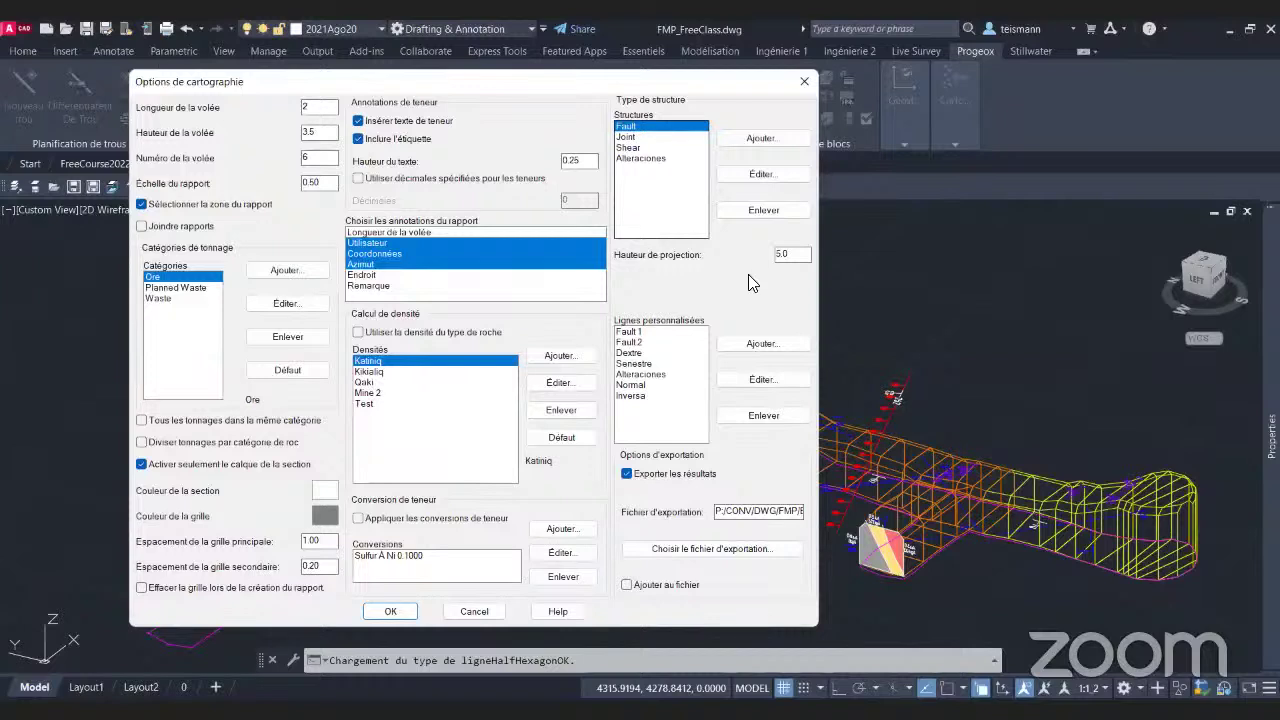
click(756, 174)
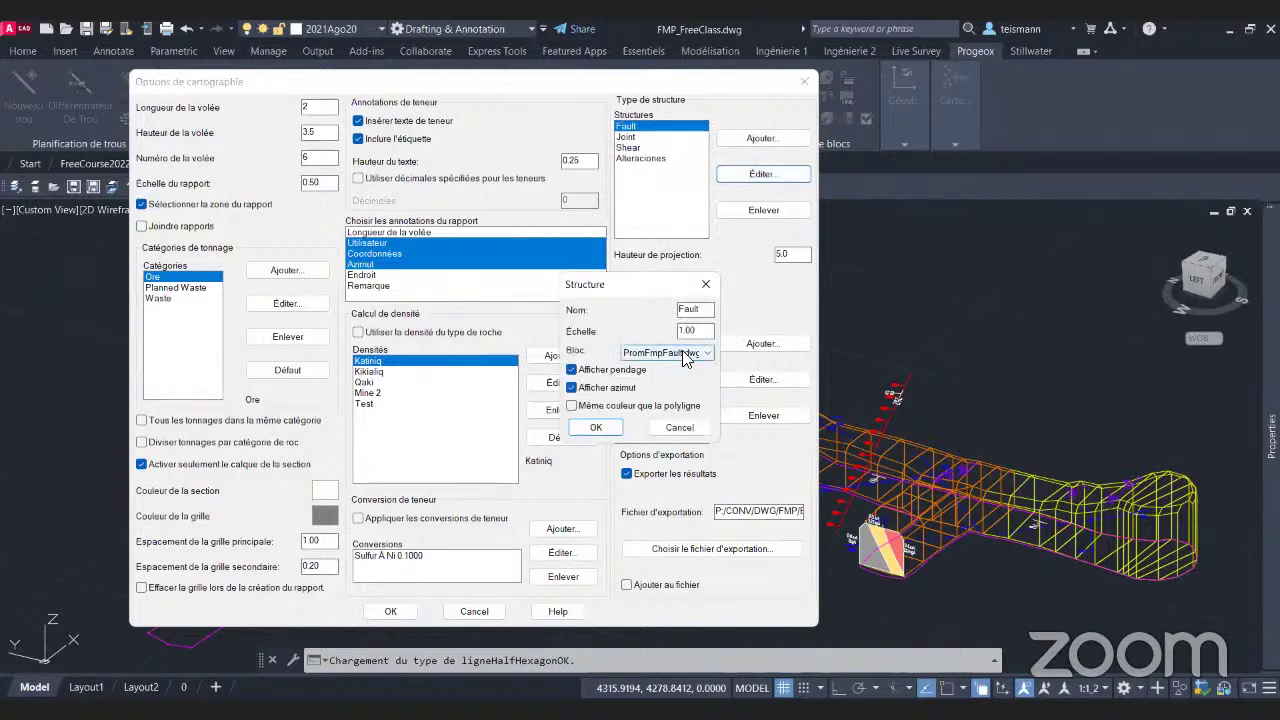
click(686, 355)
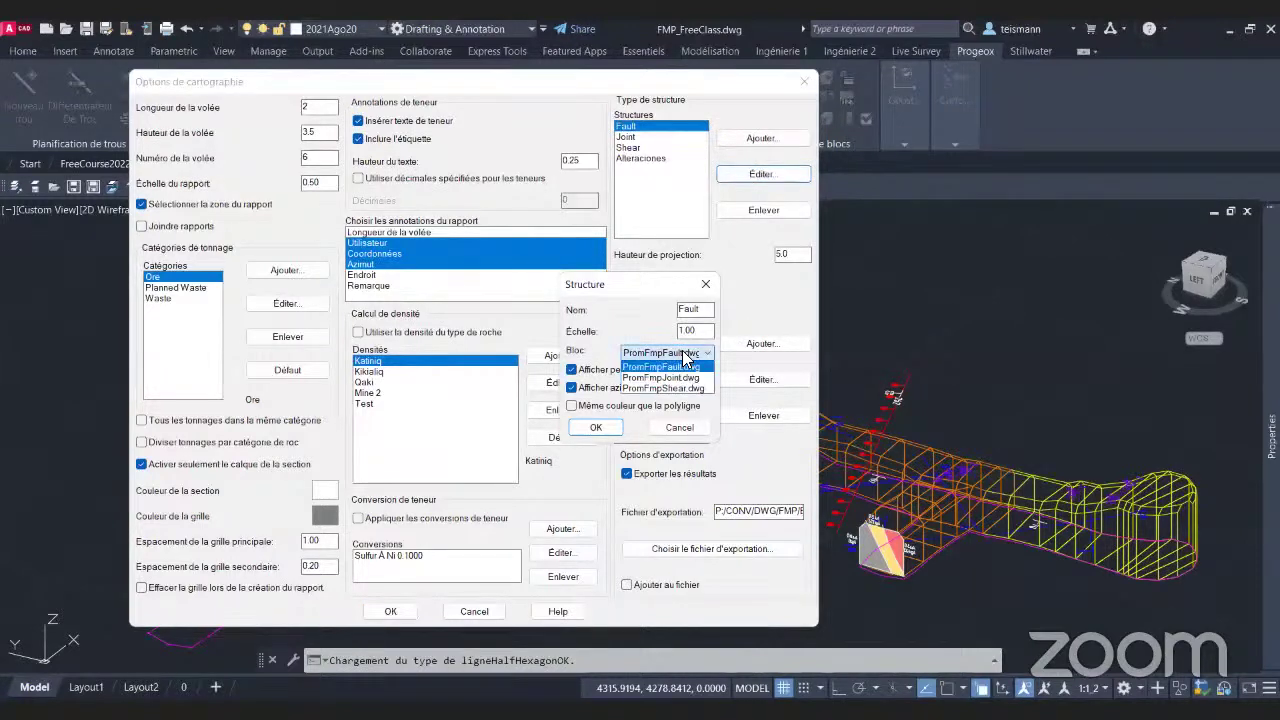
click(641, 366)
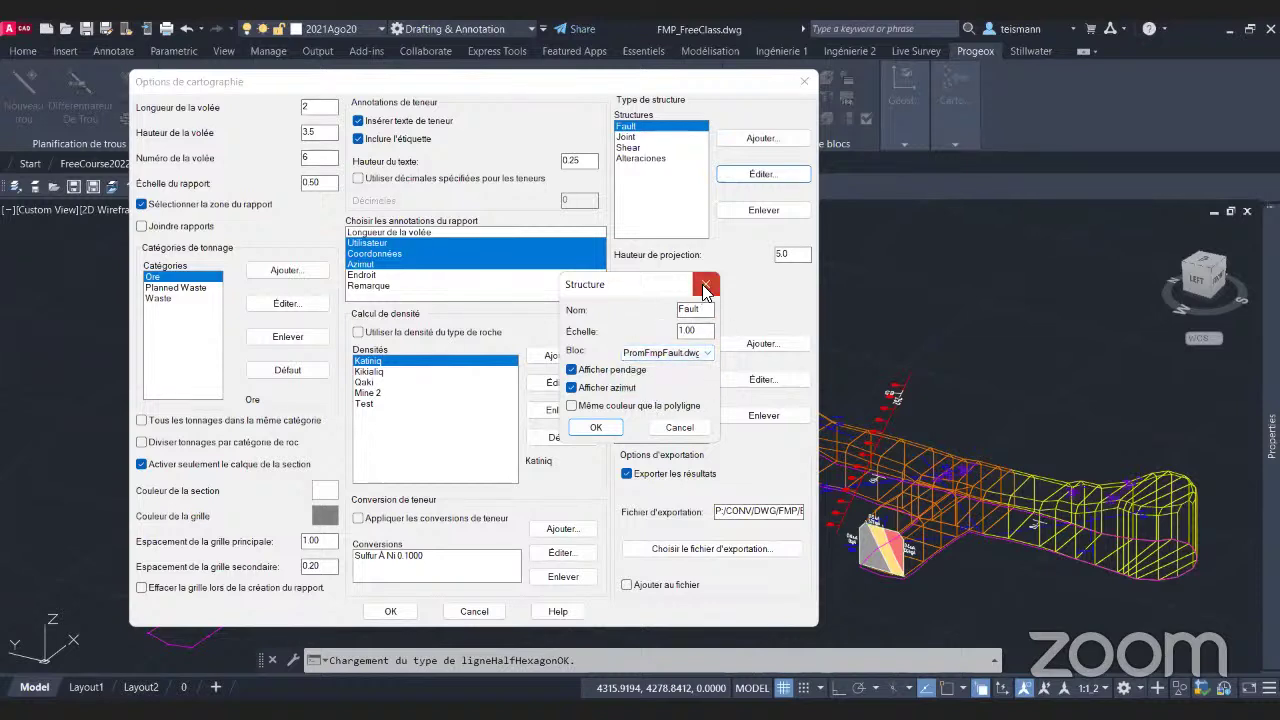
click(705, 288)
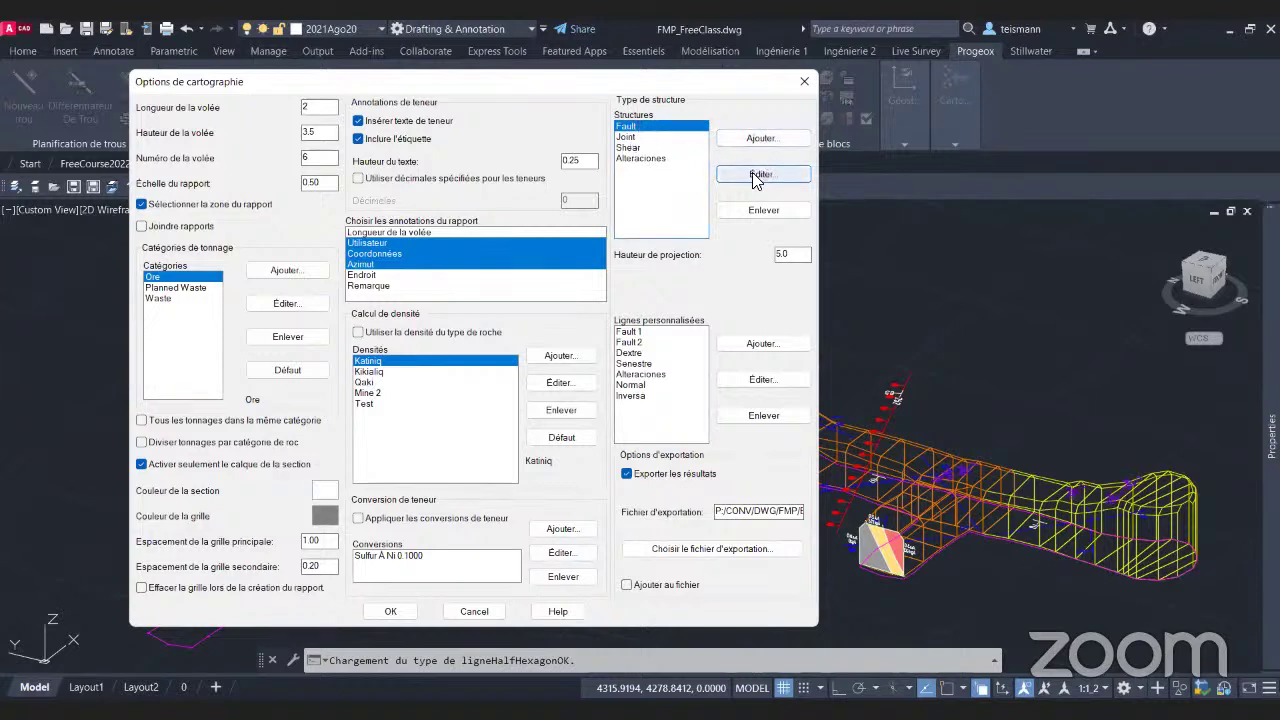
Review the Fault structure type's block choices, keep PromFmpFault.dwg, and accept its settings.
click(757, 176)
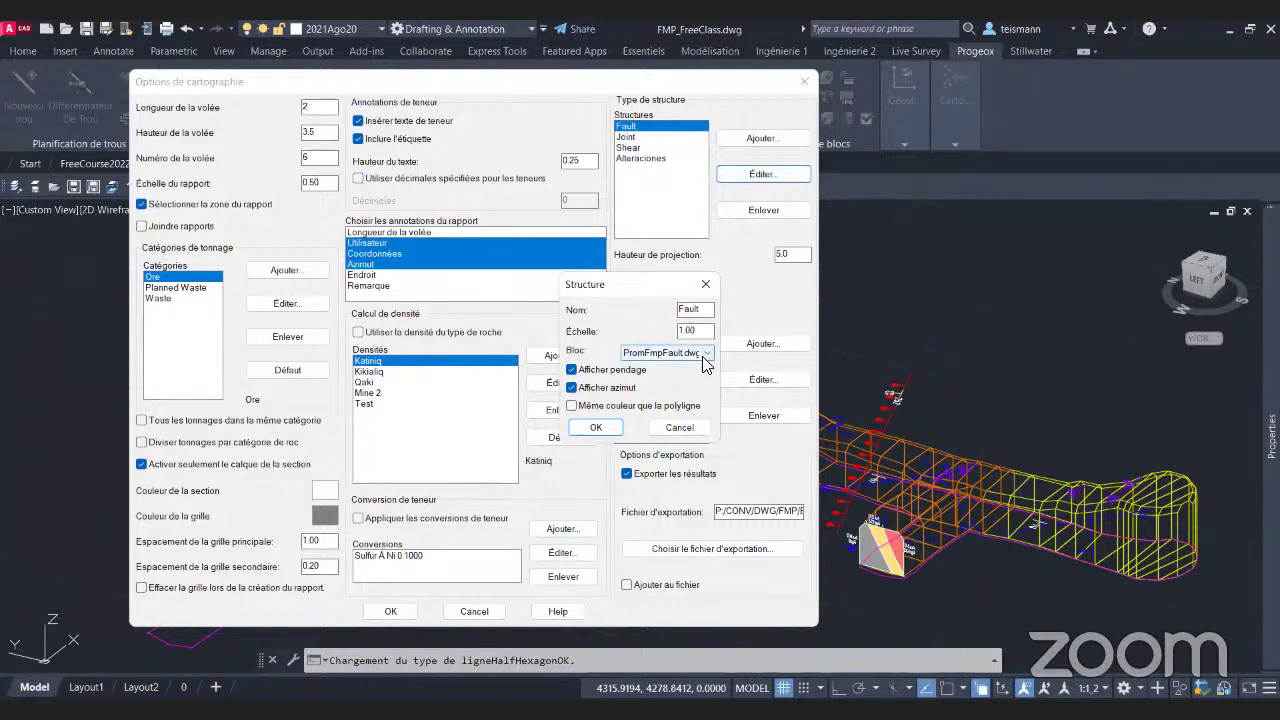
click(690, 352)
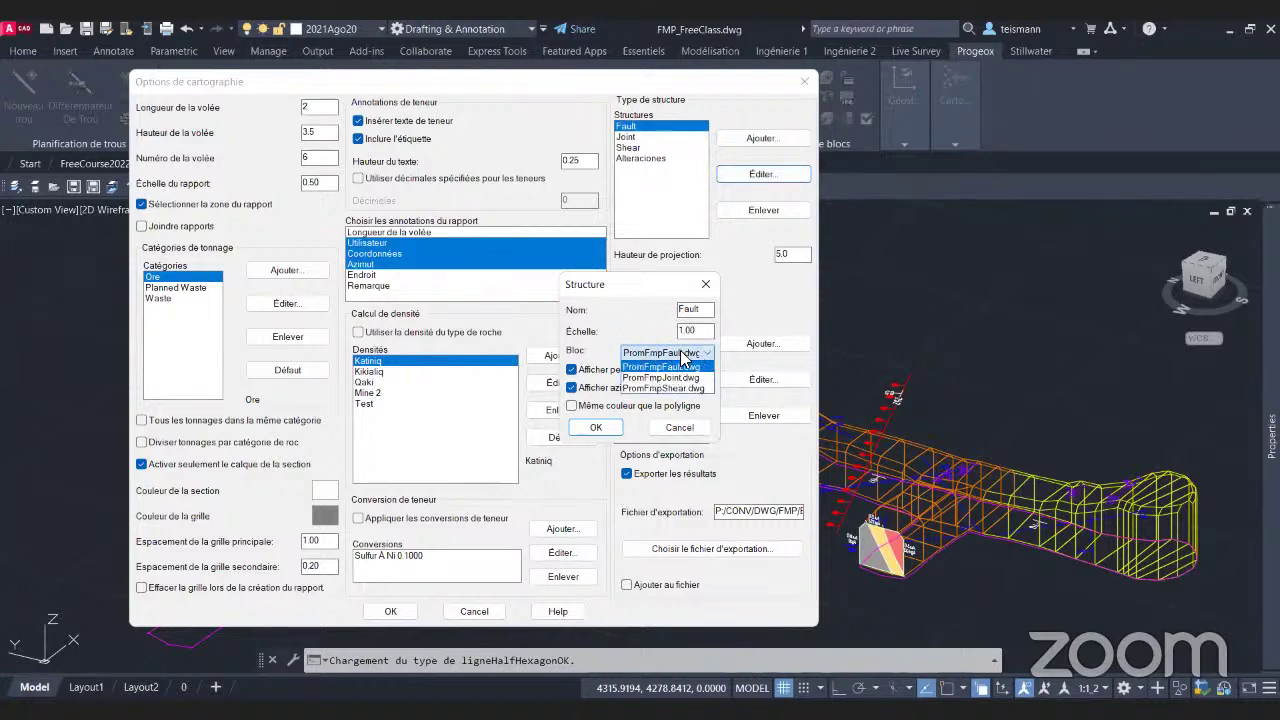
click(684, 366)
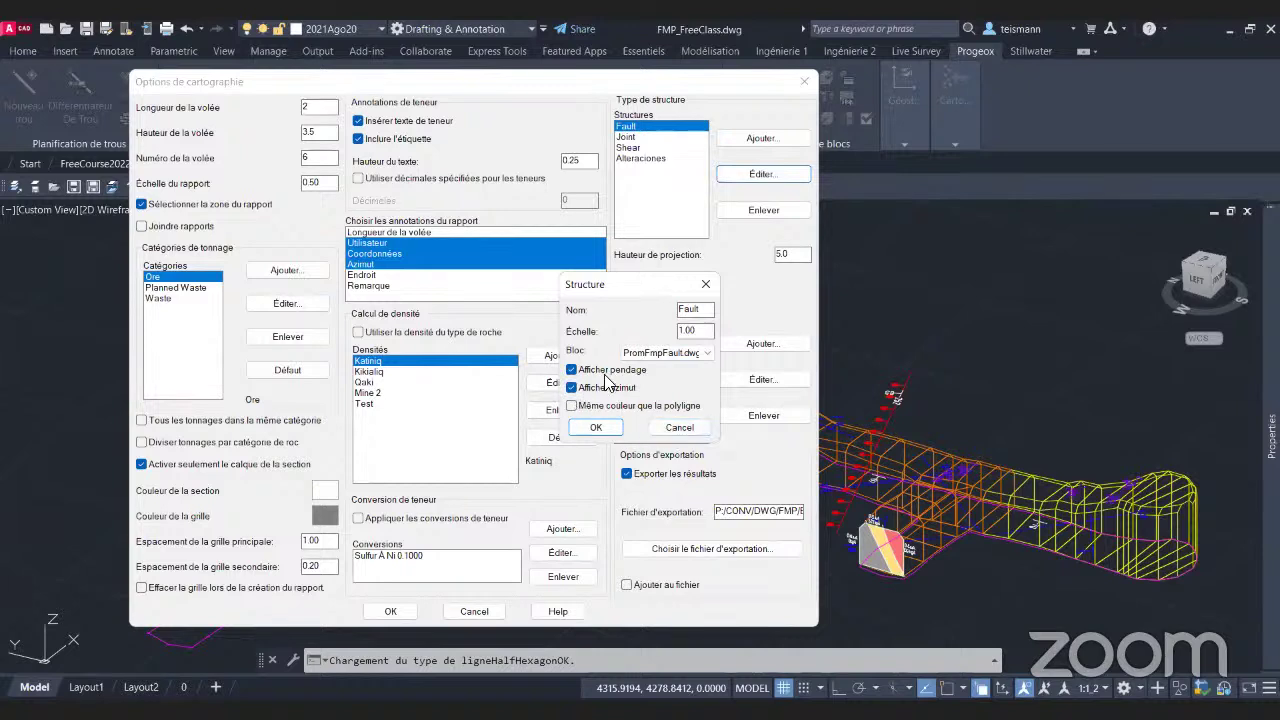
click(614, 428)
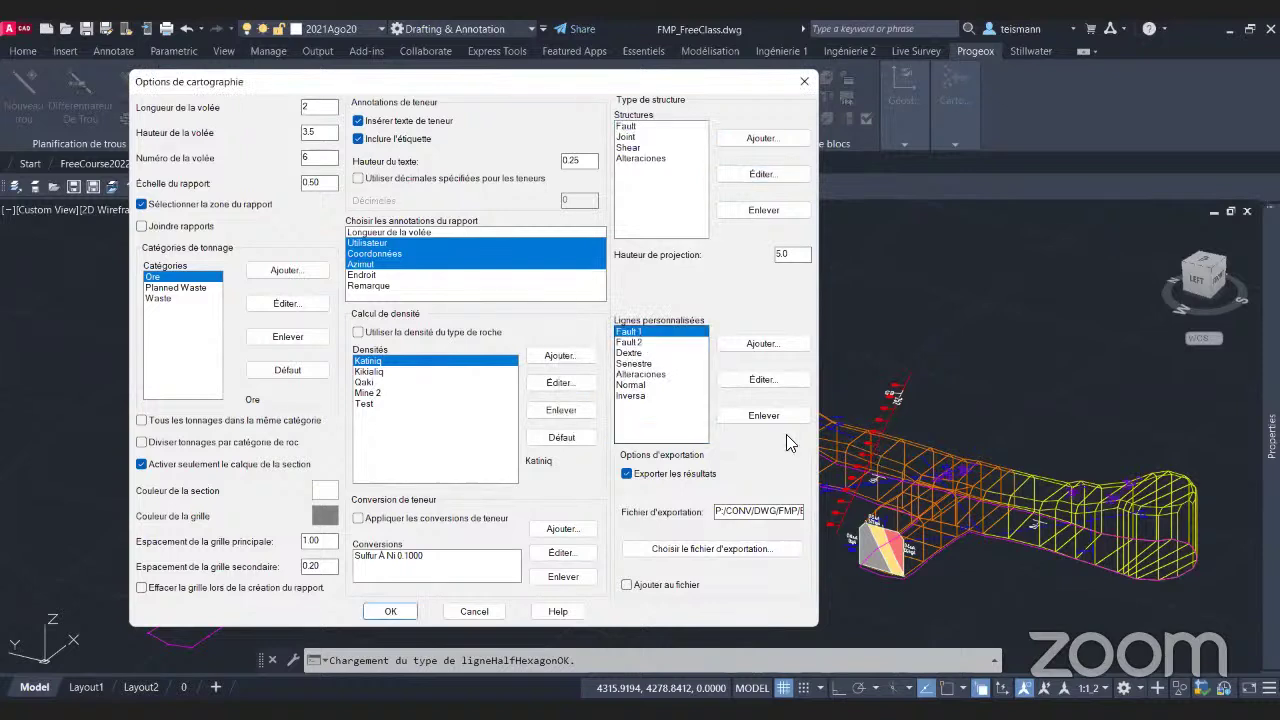
Inspect the Fault 1 custom line's available linetypes, scale, colour and line thickness, and accept its settings.
click(742, 377)
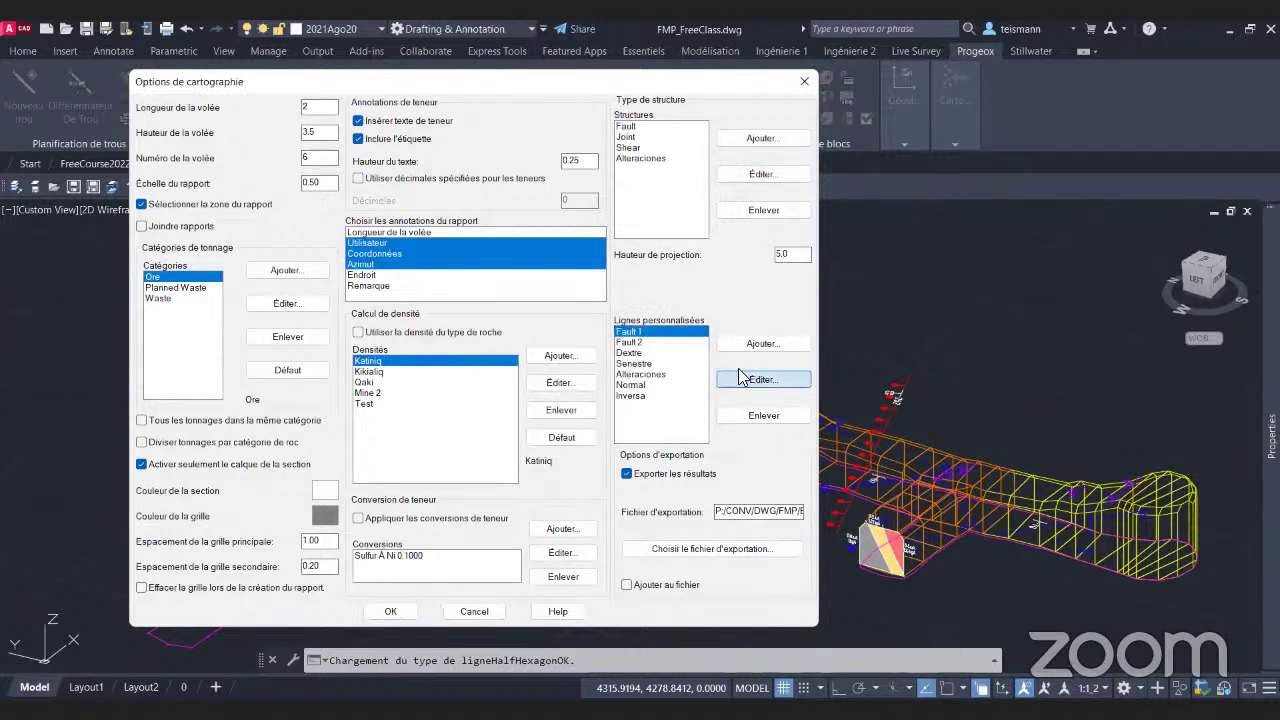
click(678, 332)
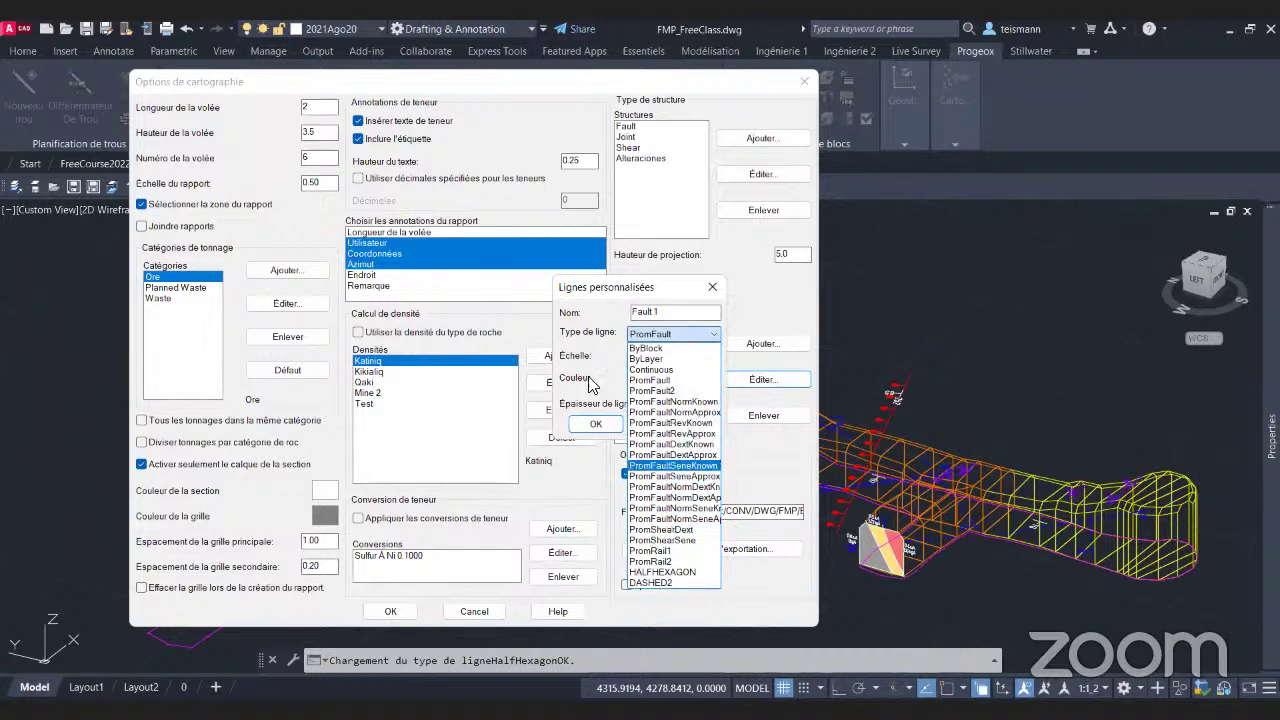
click(576, 340)
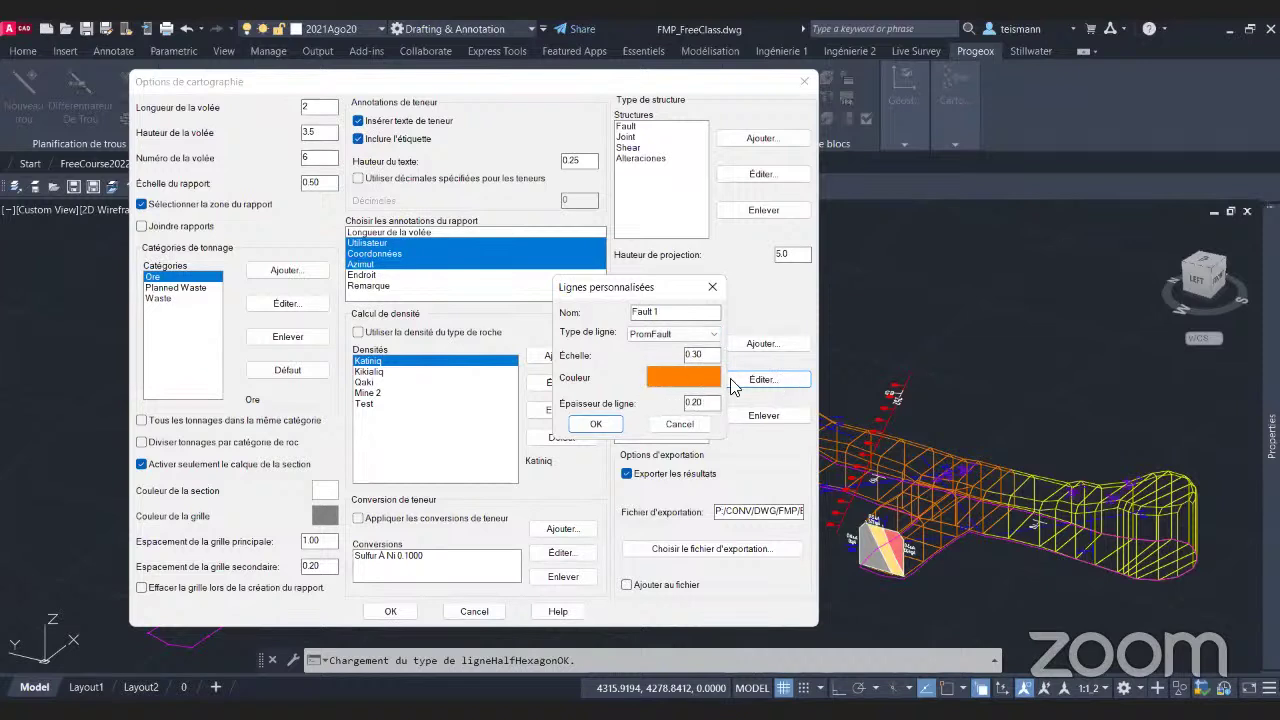
click(594, 425)
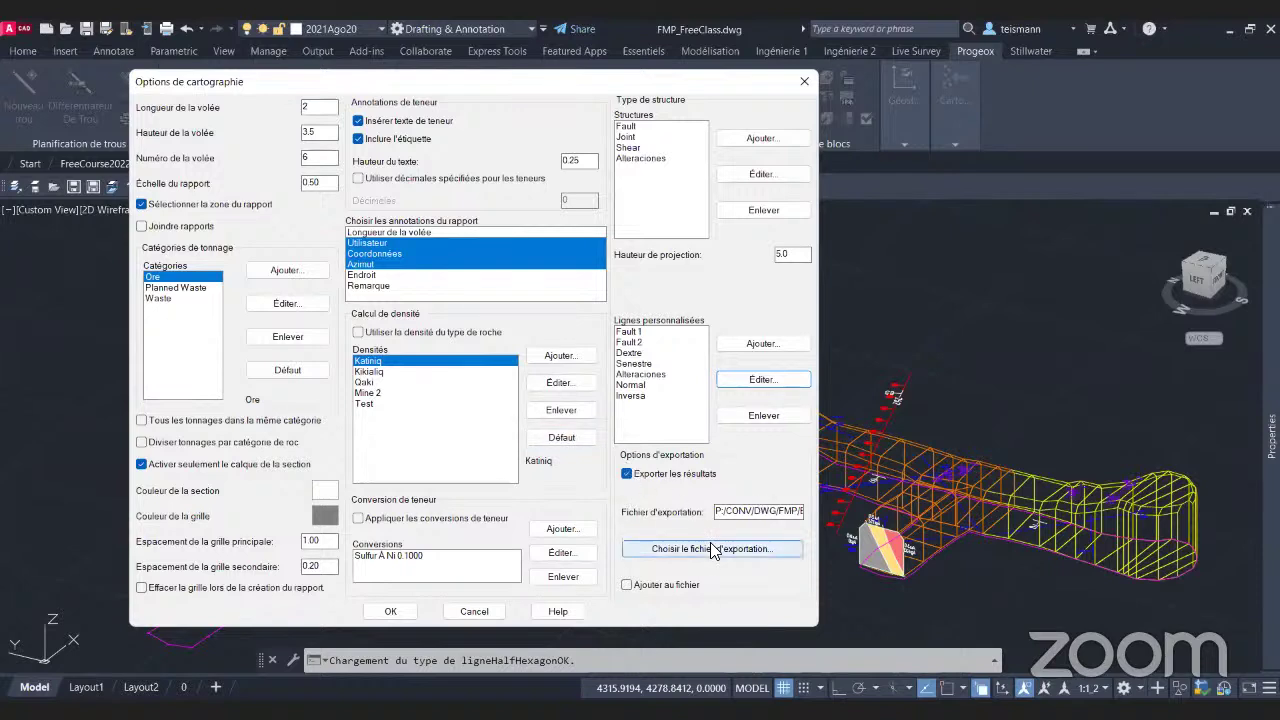
Turn off exporting the results and accept the face-mapping options.
click(624, 475)
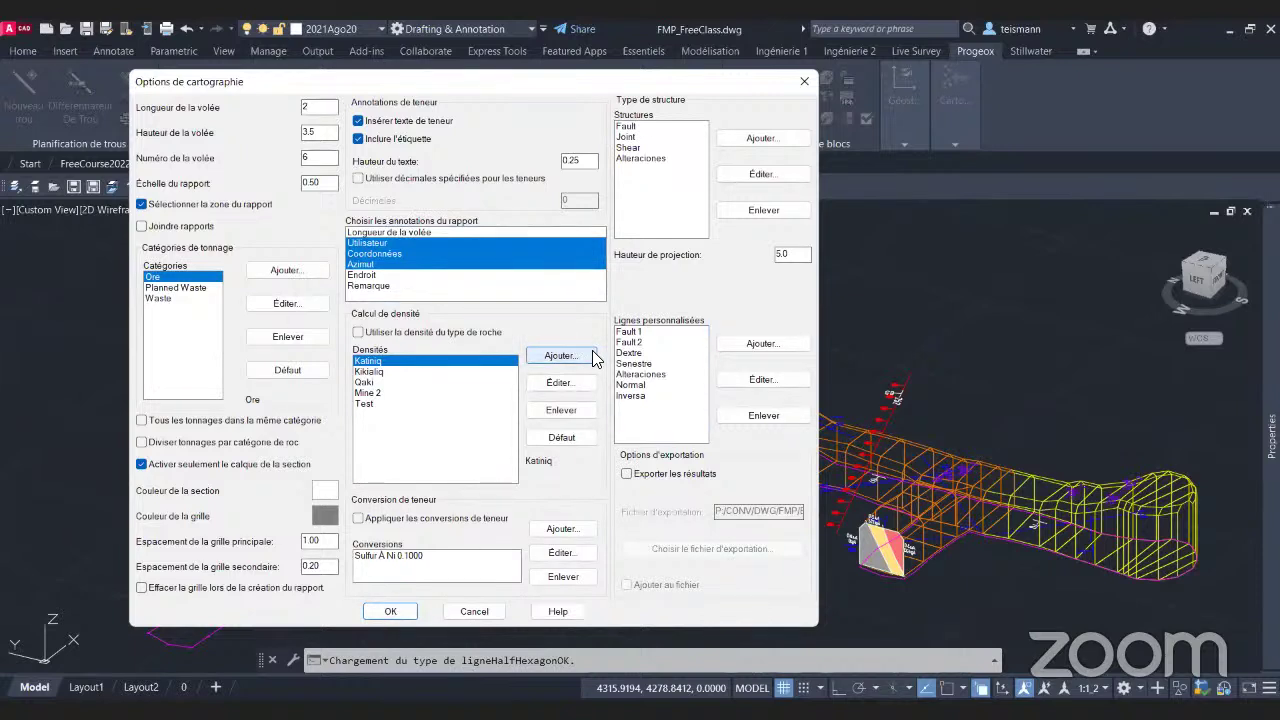
click(390, 614)
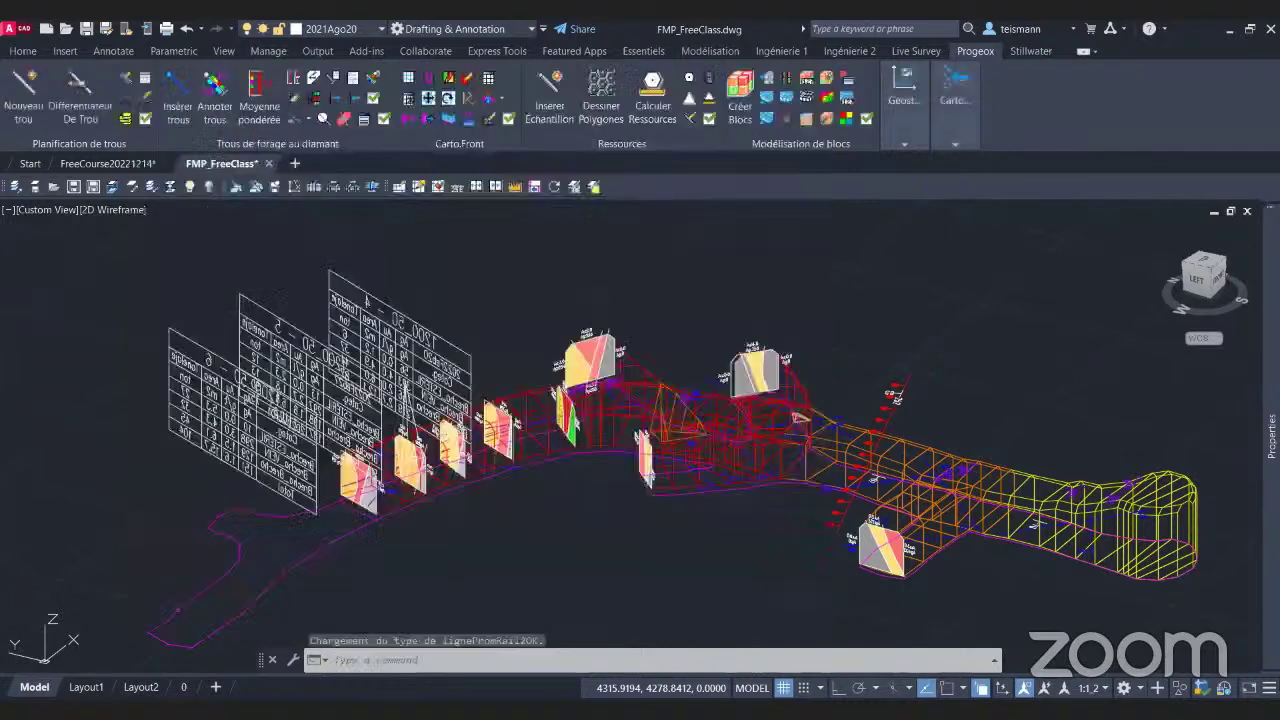
shift+middle_drag(588, 470, 1005, 470)
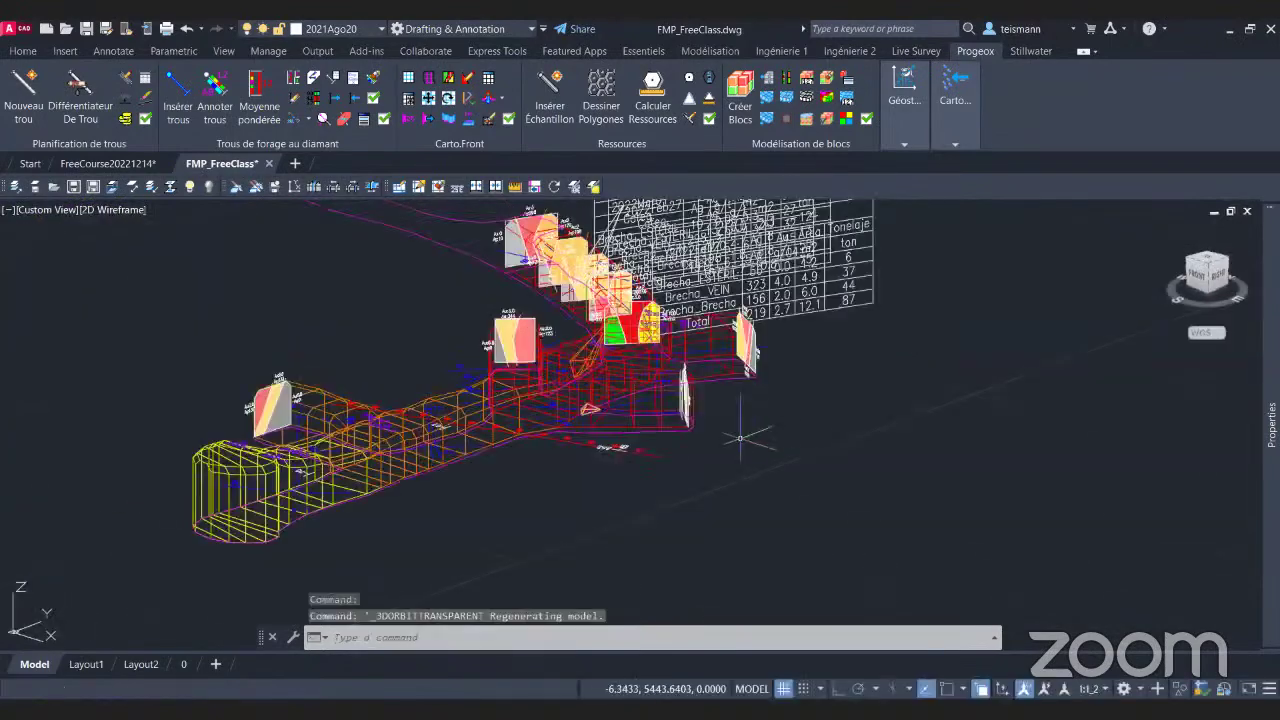
Switch to the FreeCourse20221214 drawing and display its drift in 3D with the Shaded visual style.
click(114, 166)
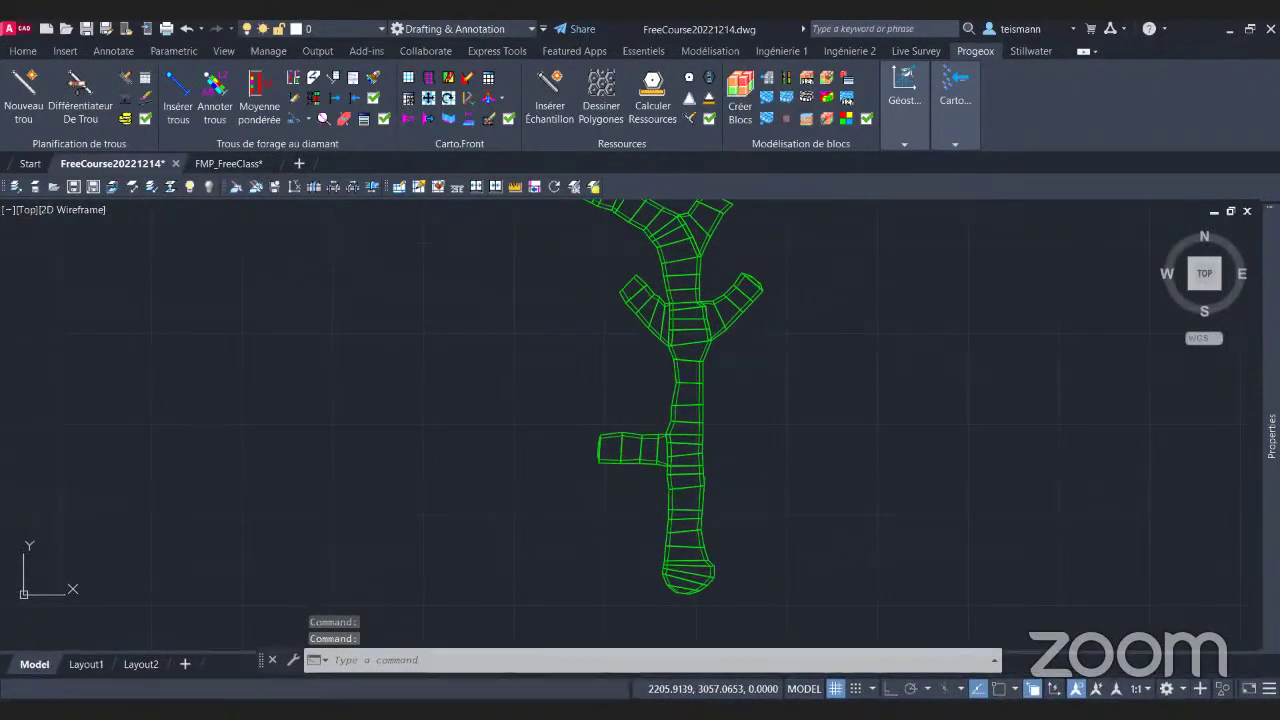
middle_drag(738, 375, 314, 337)
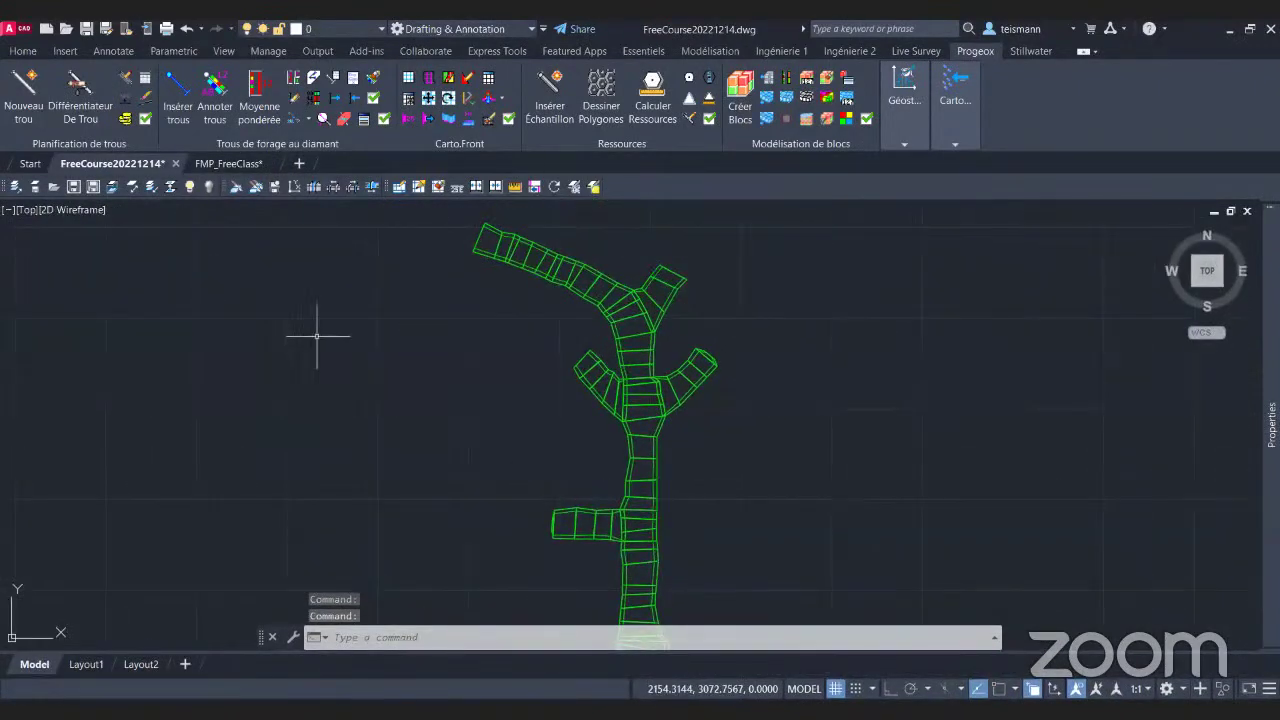
click(86, 210)
click(170, 321)
mouse_move(790, 470)
shift+middle_down()
mouse_move(851, 371)
mouse_move(816, 395)
shift+middle_up()
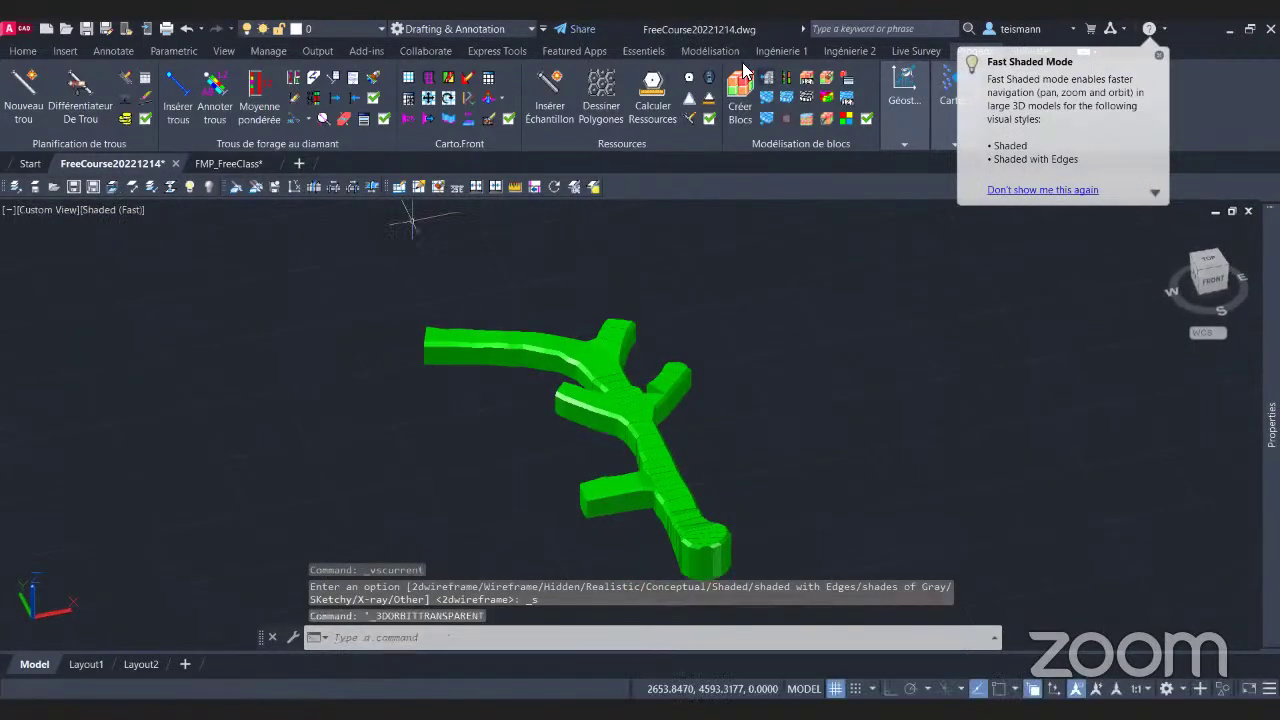
Browse the insertable layers to the 3D Drift layer of level 1200, and cancel without inserting it.
click(644, 51)
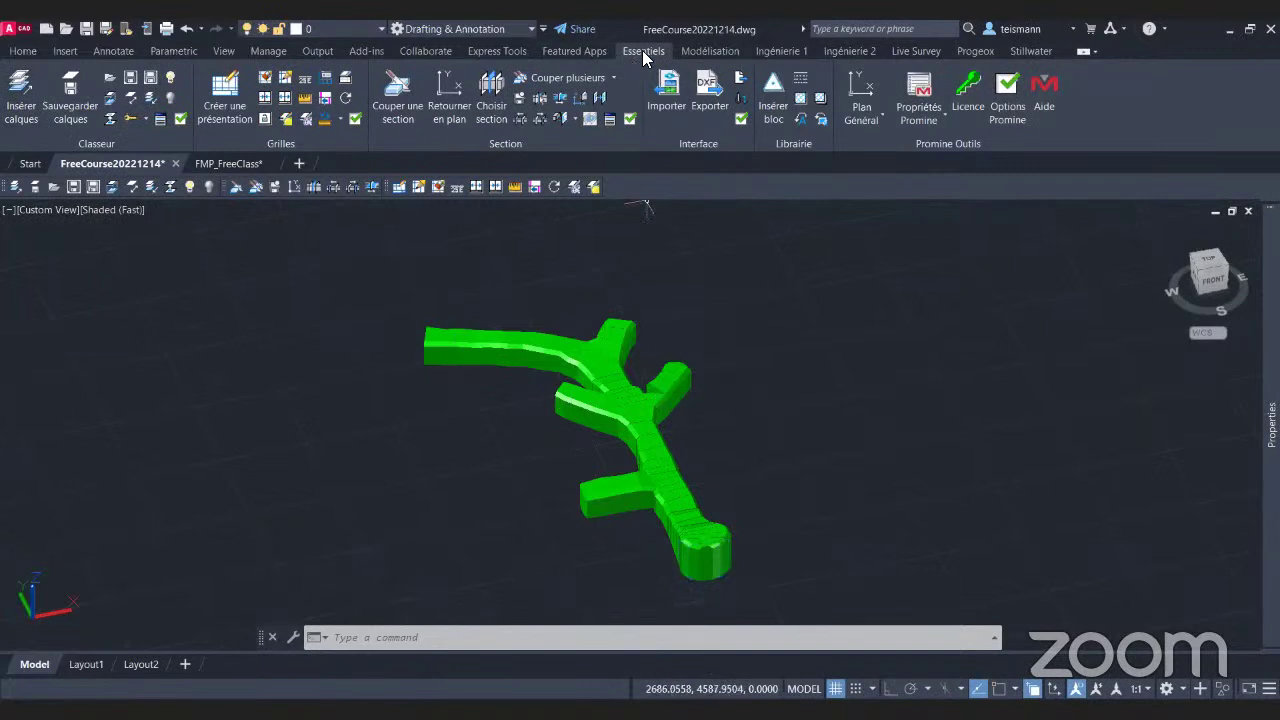
click(20, 105)
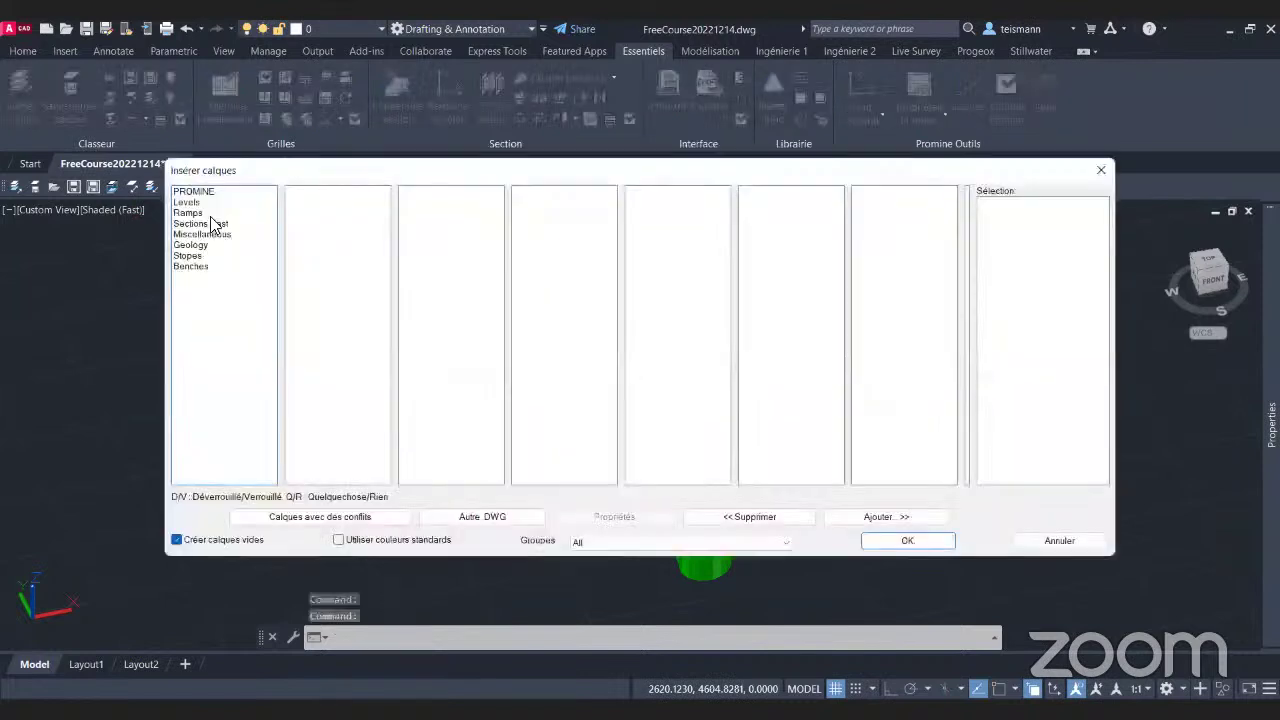
click(187, 204)
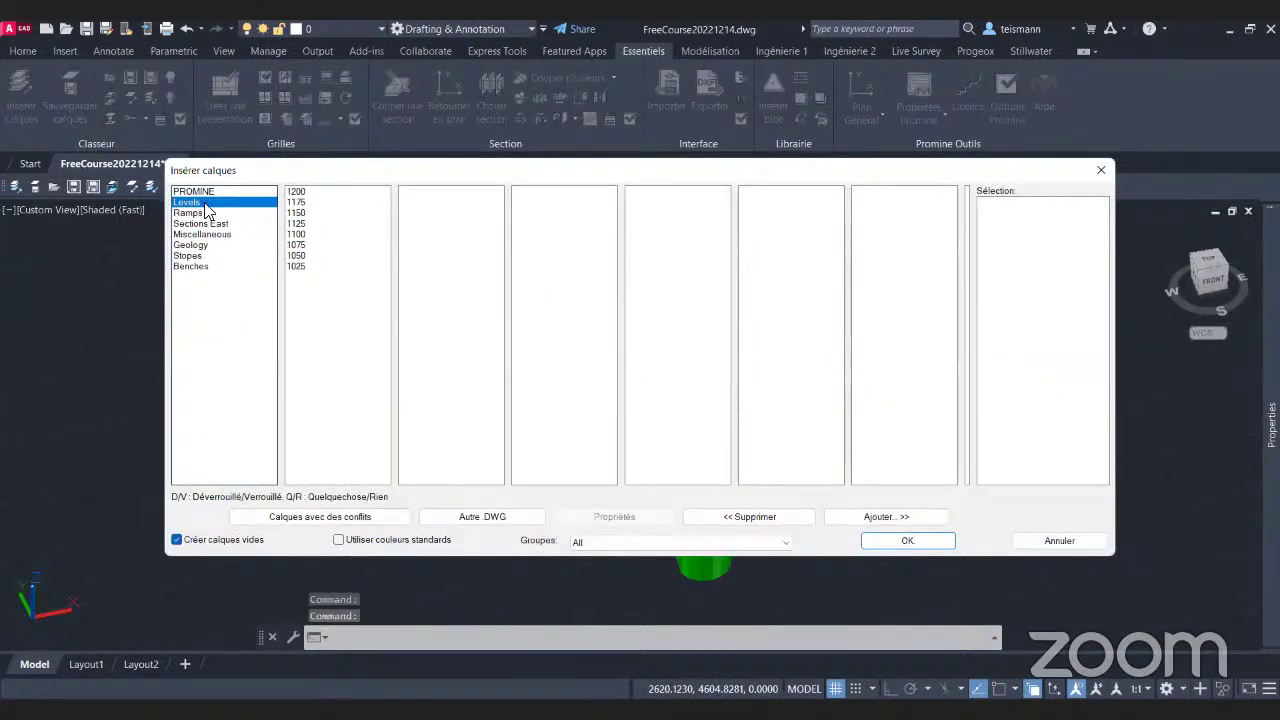
click(295, 192)
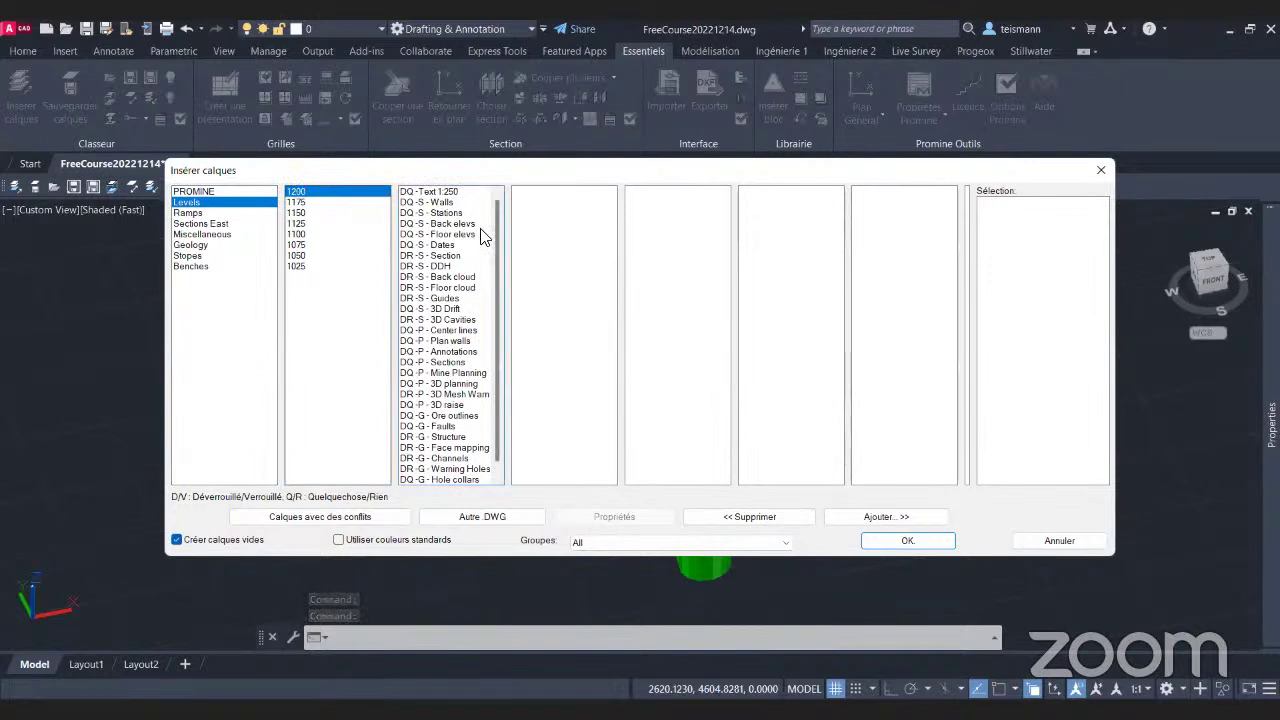
click(458, 309)
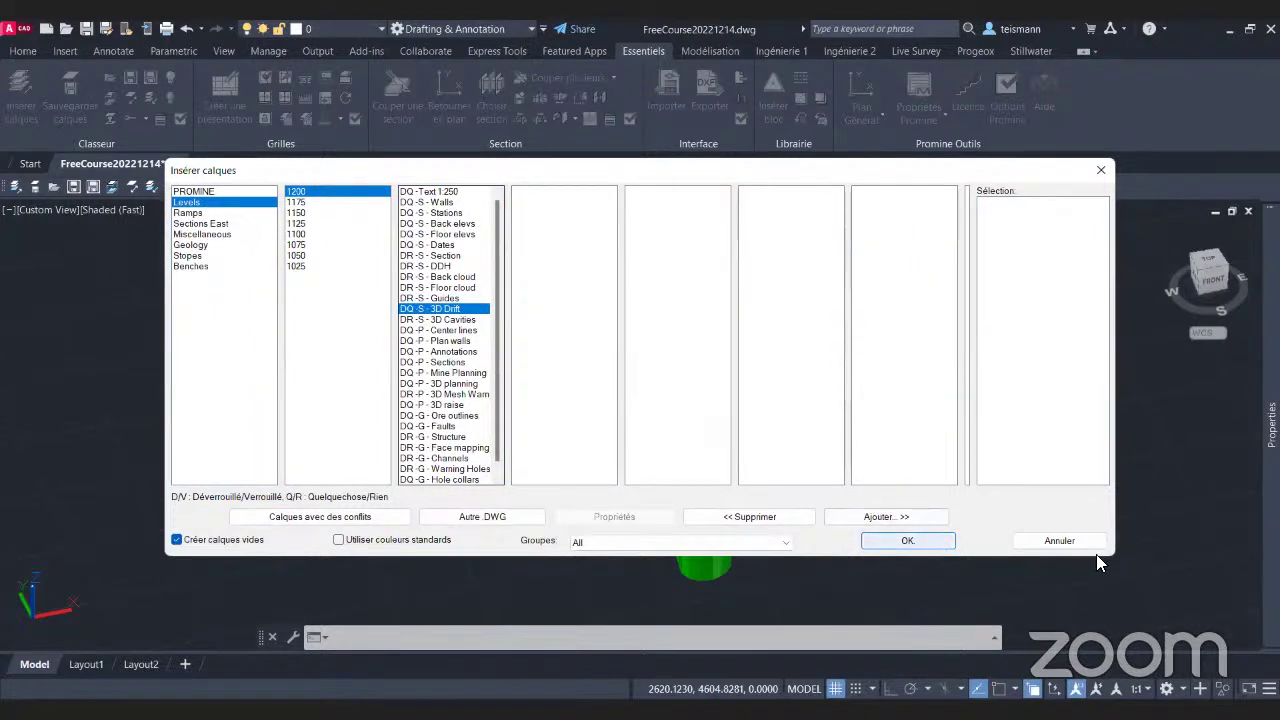
click(1059, 540)
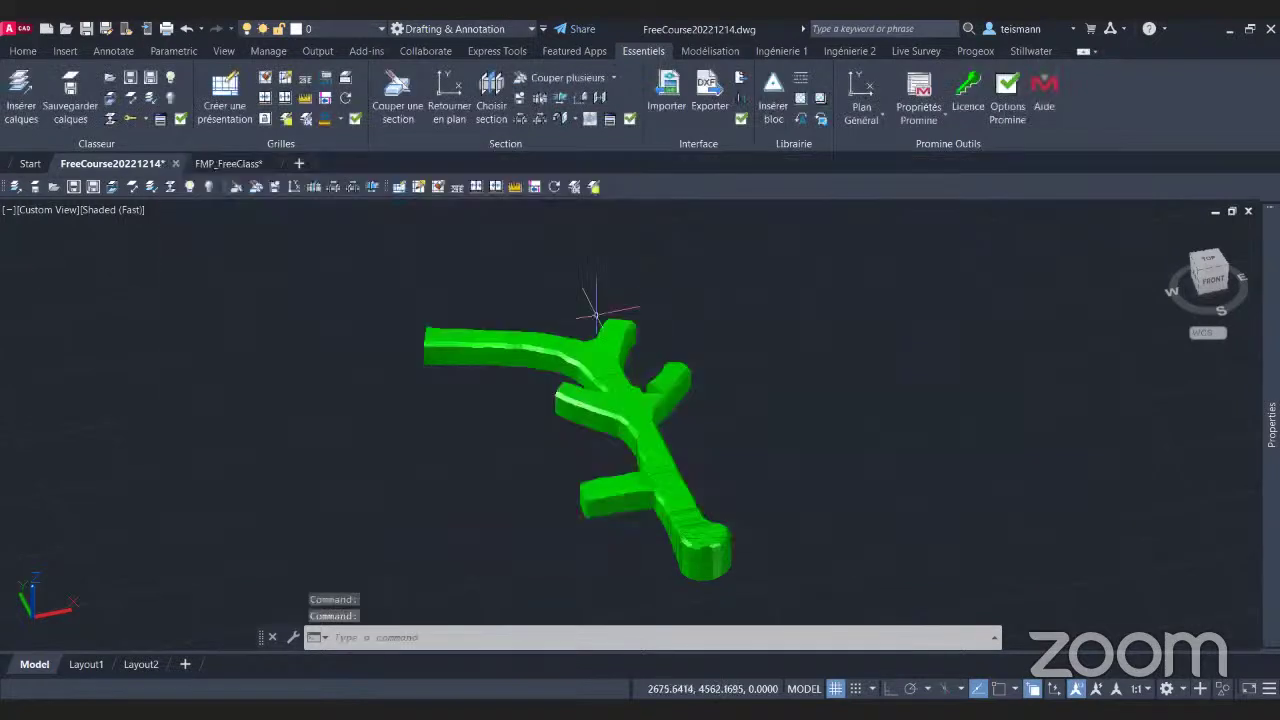
Return to the plan view with SECP and set the visual style to 2D Wireframe.
text(sec)
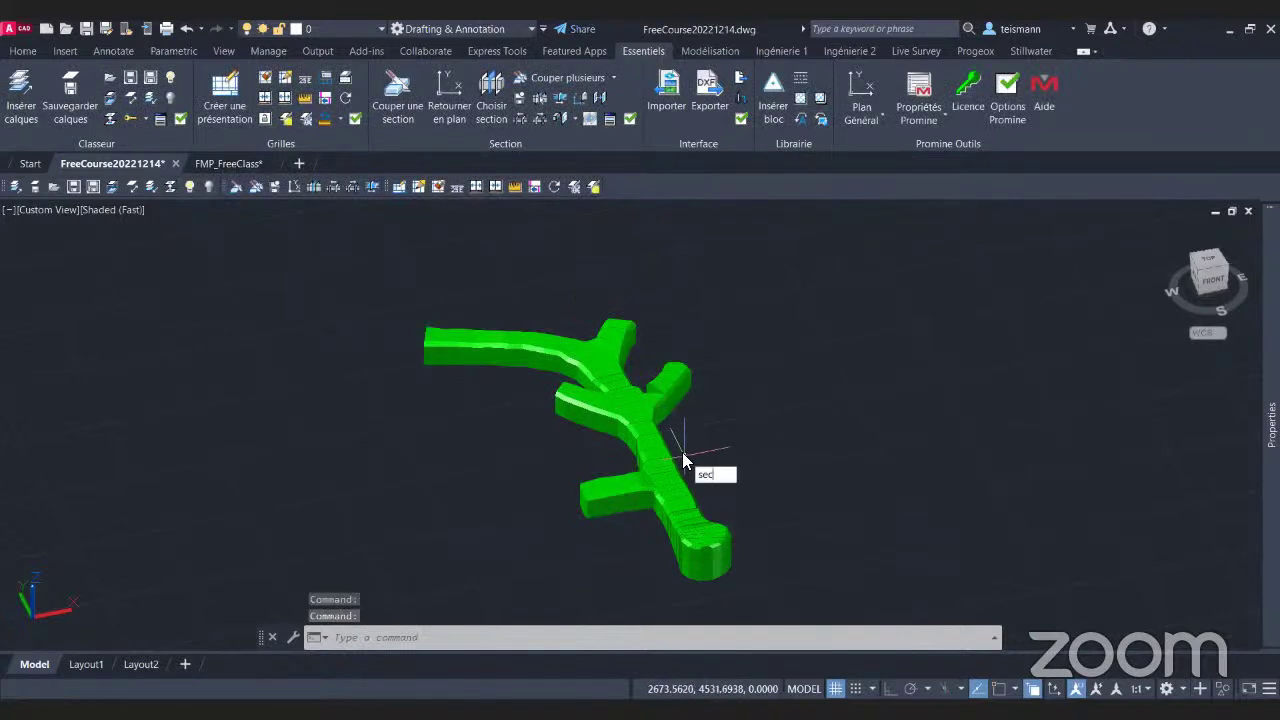
text(p)
key(Return)
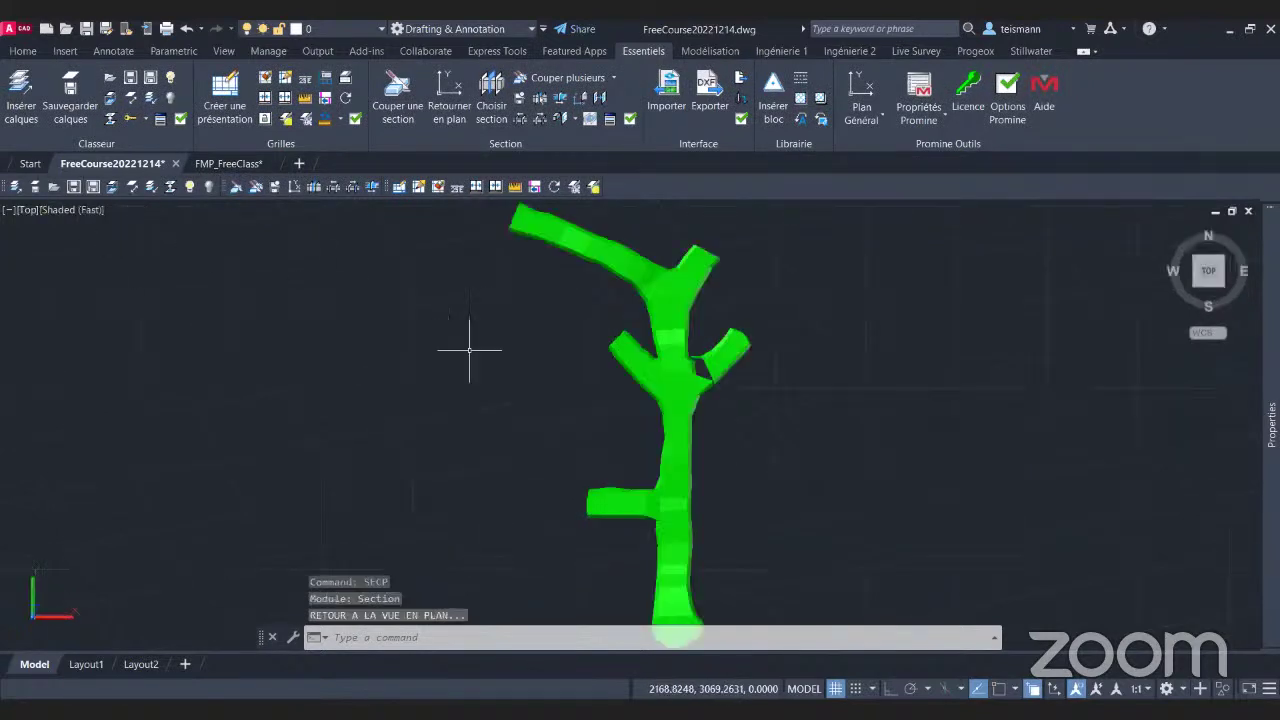
click(94, 212)
click(157, 253)
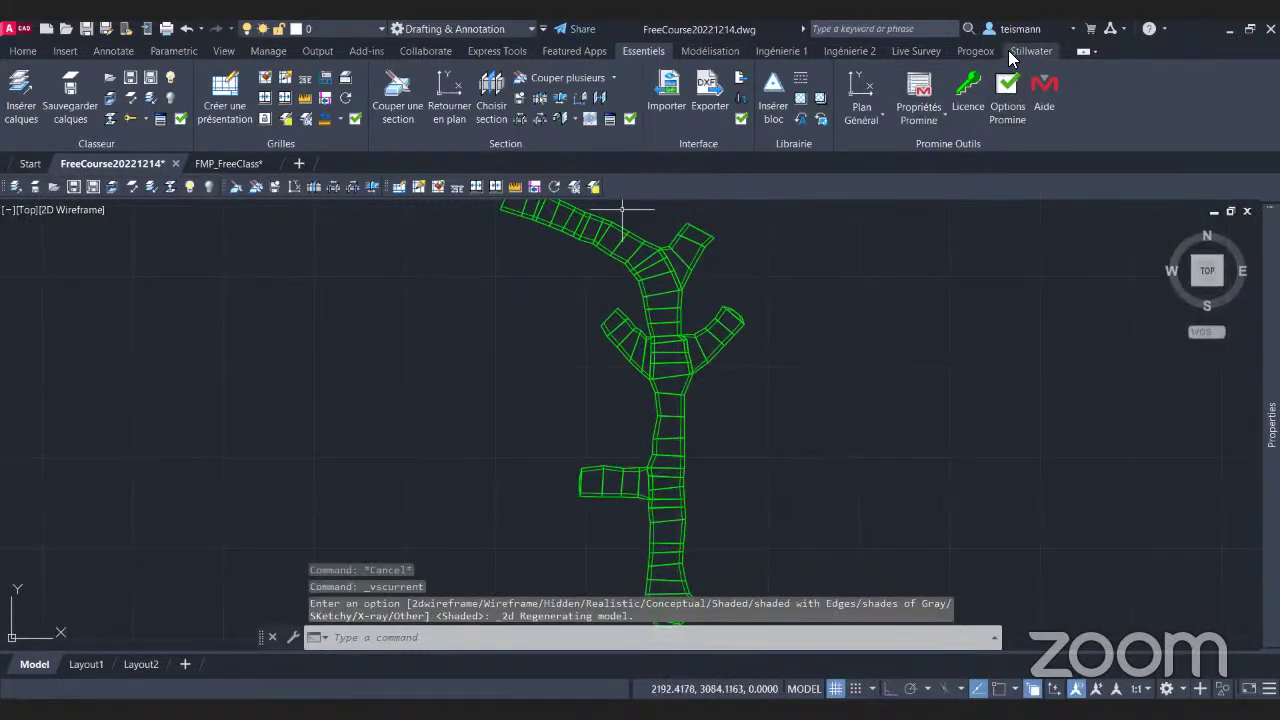
Define a face-mapping section line about 14.4 units long across the main drift near its south end, looking north.
click(975, 50)
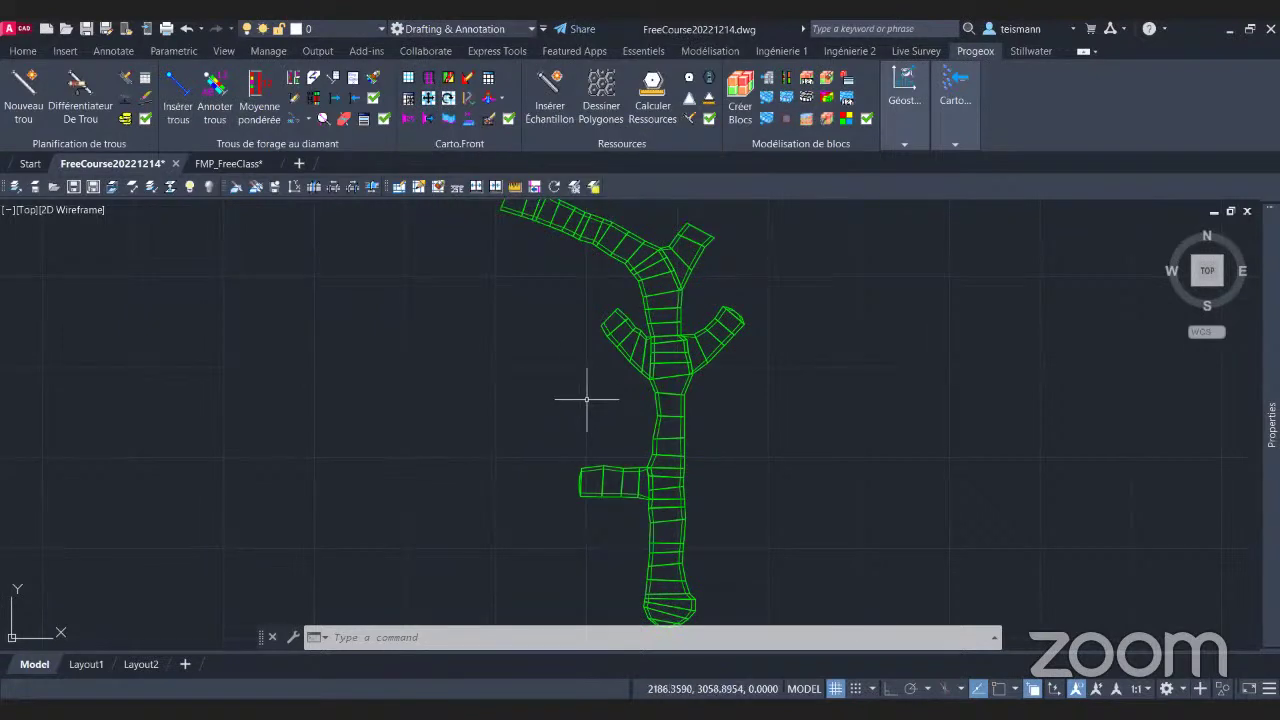
click(407, 79)
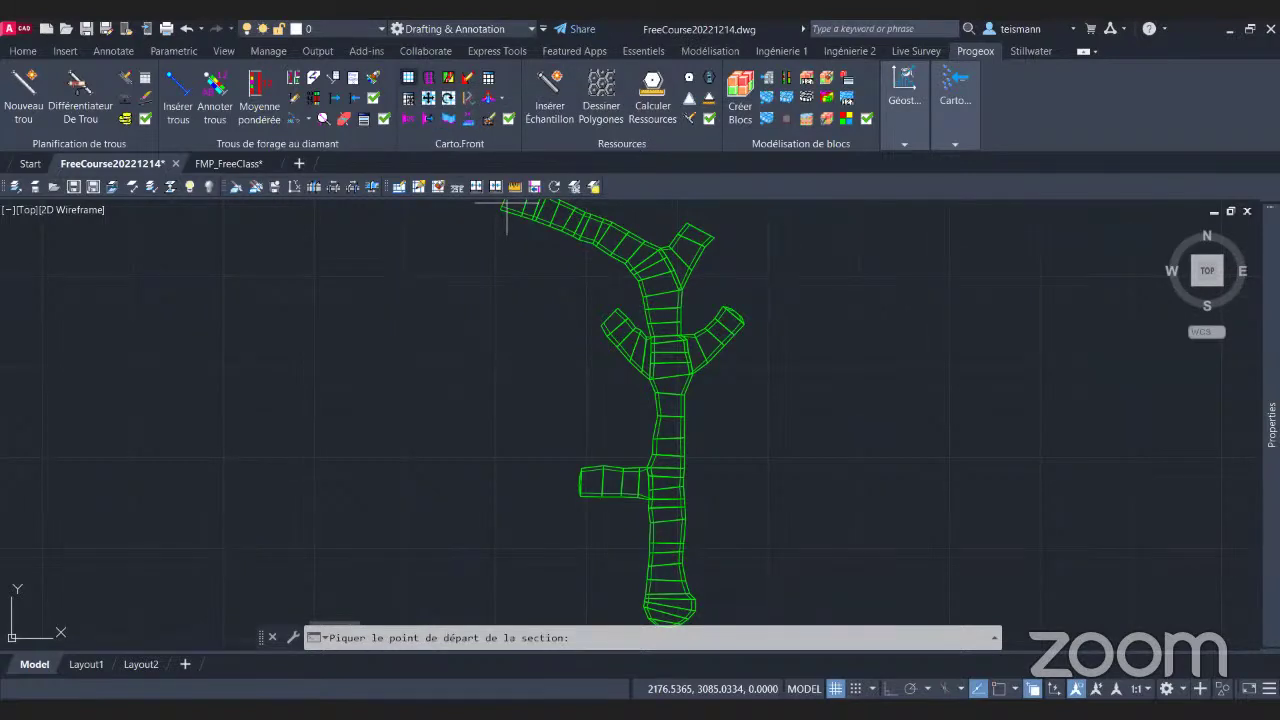
click(613, 564)
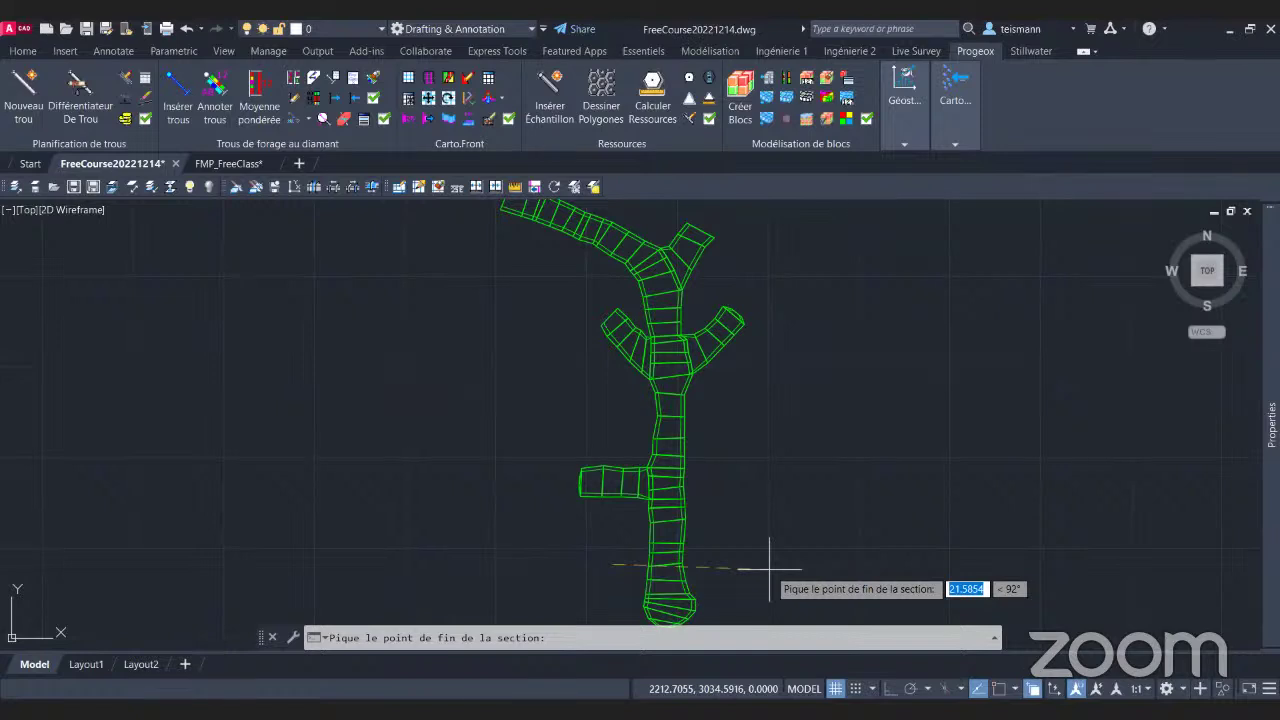
click(717, 566)
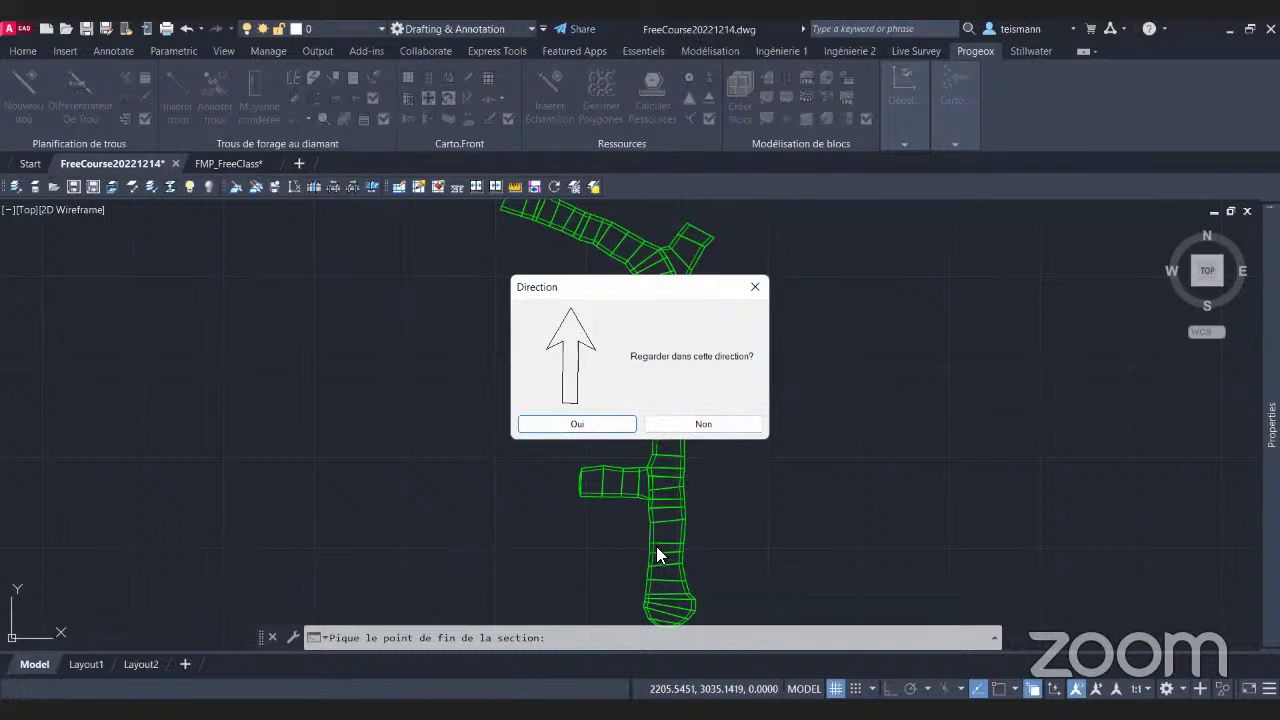
click(622, 426)
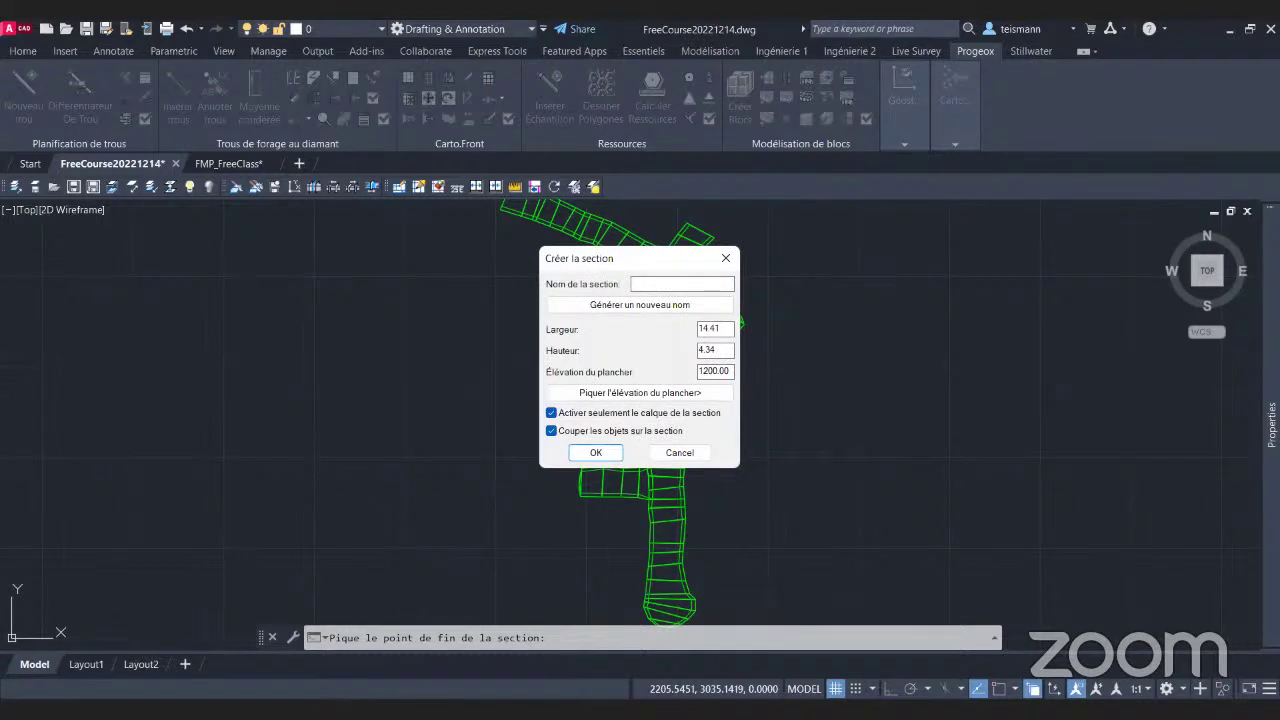
Name the section Front1, keep its floor elevation at 1200.00, and create its grid with 1.00 main and 0.20 secondary spacing.
text(Front_1)
click(654, 310)
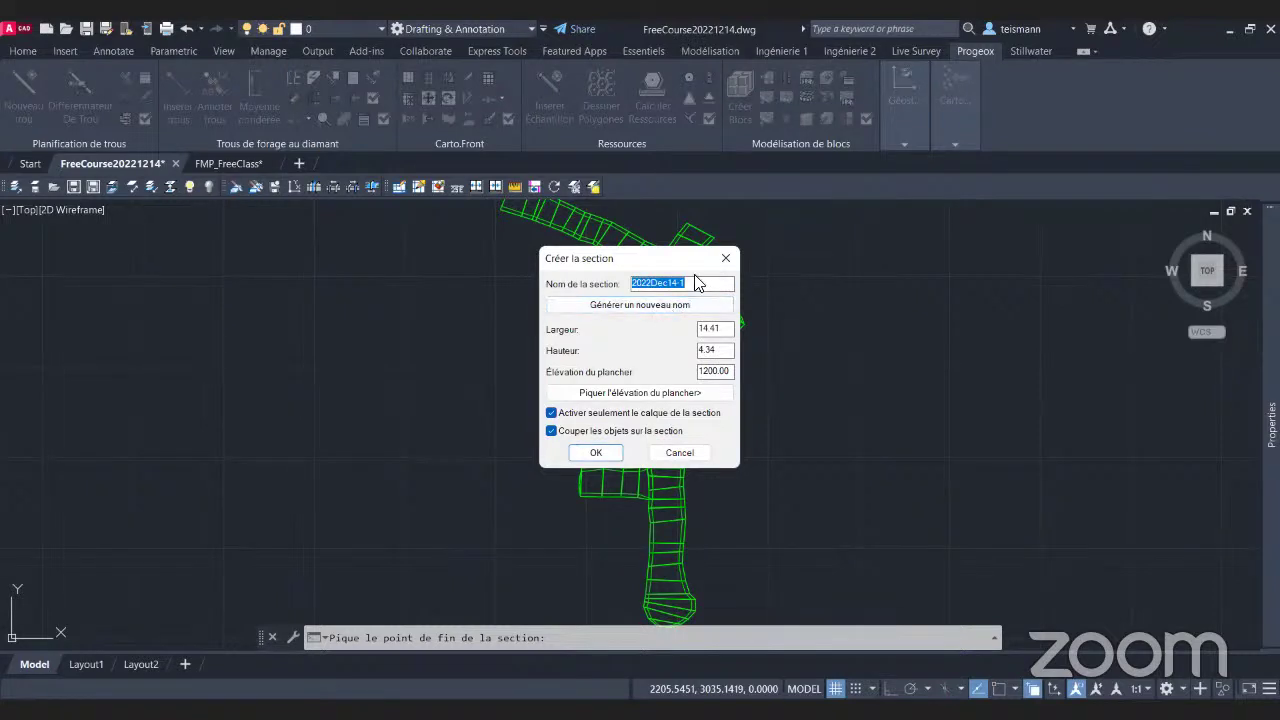
text(Front1)
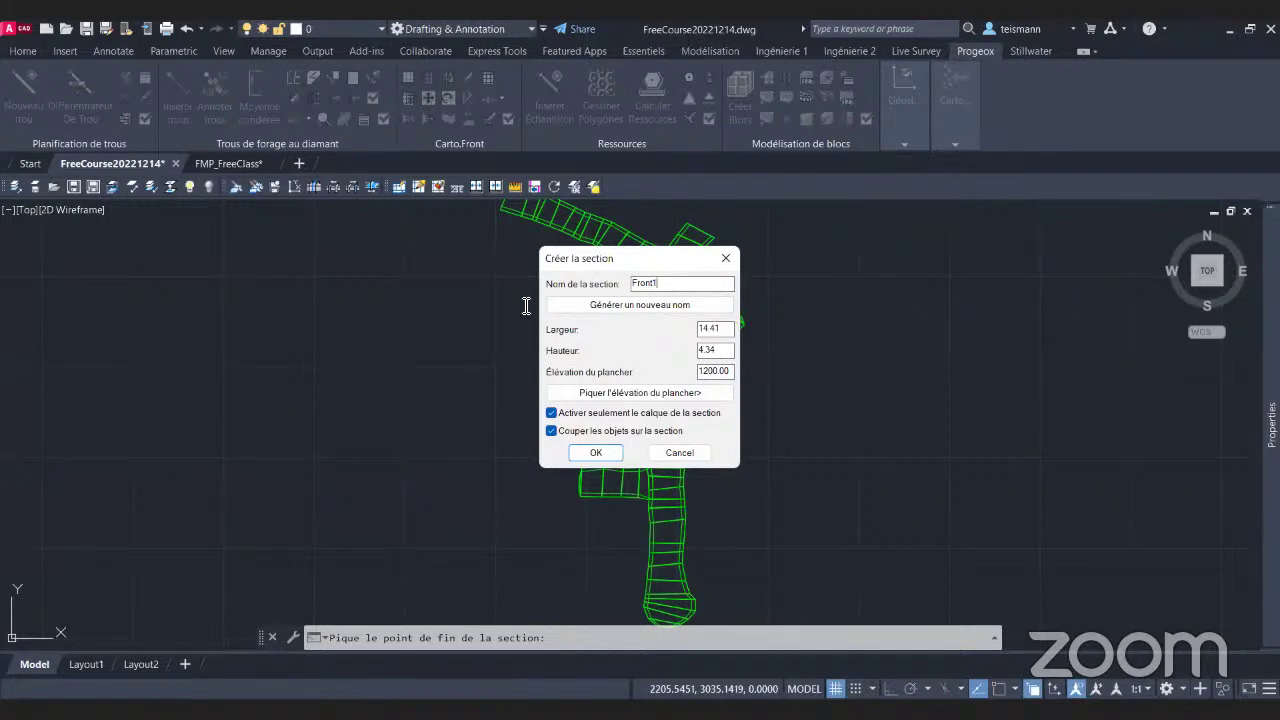
drag(594, 263, 469, 266)
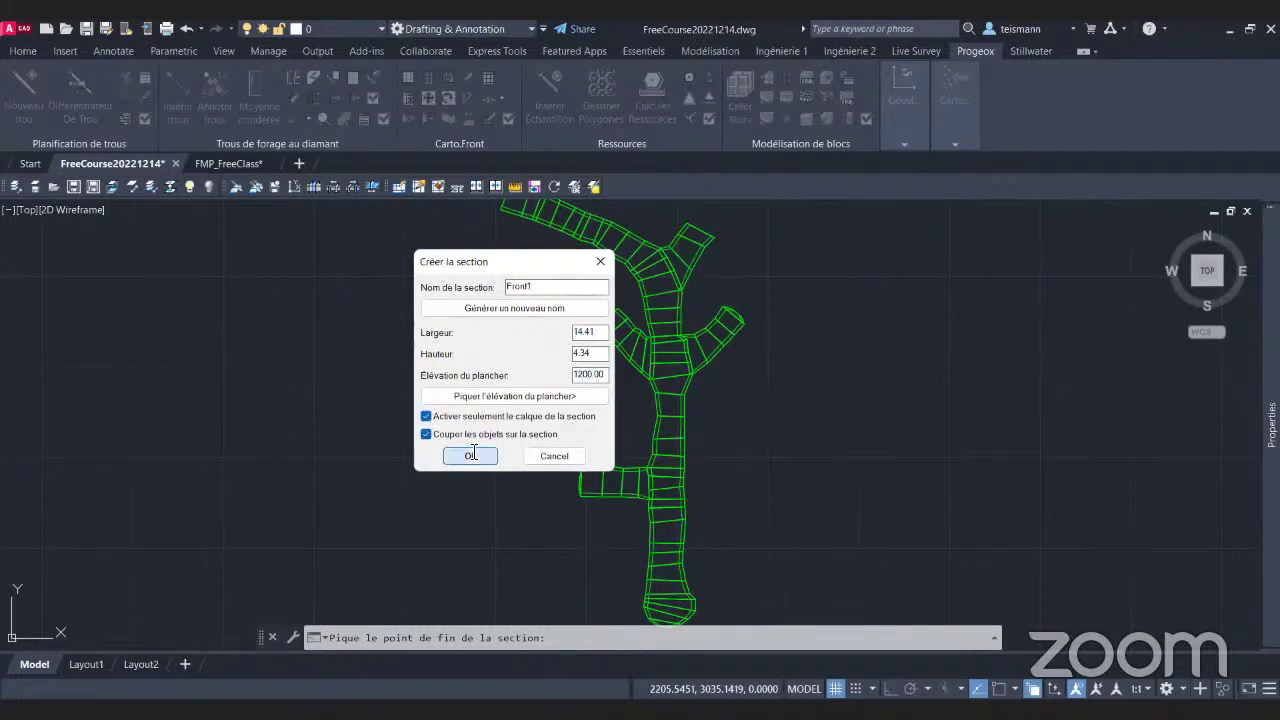
click(462, 456)
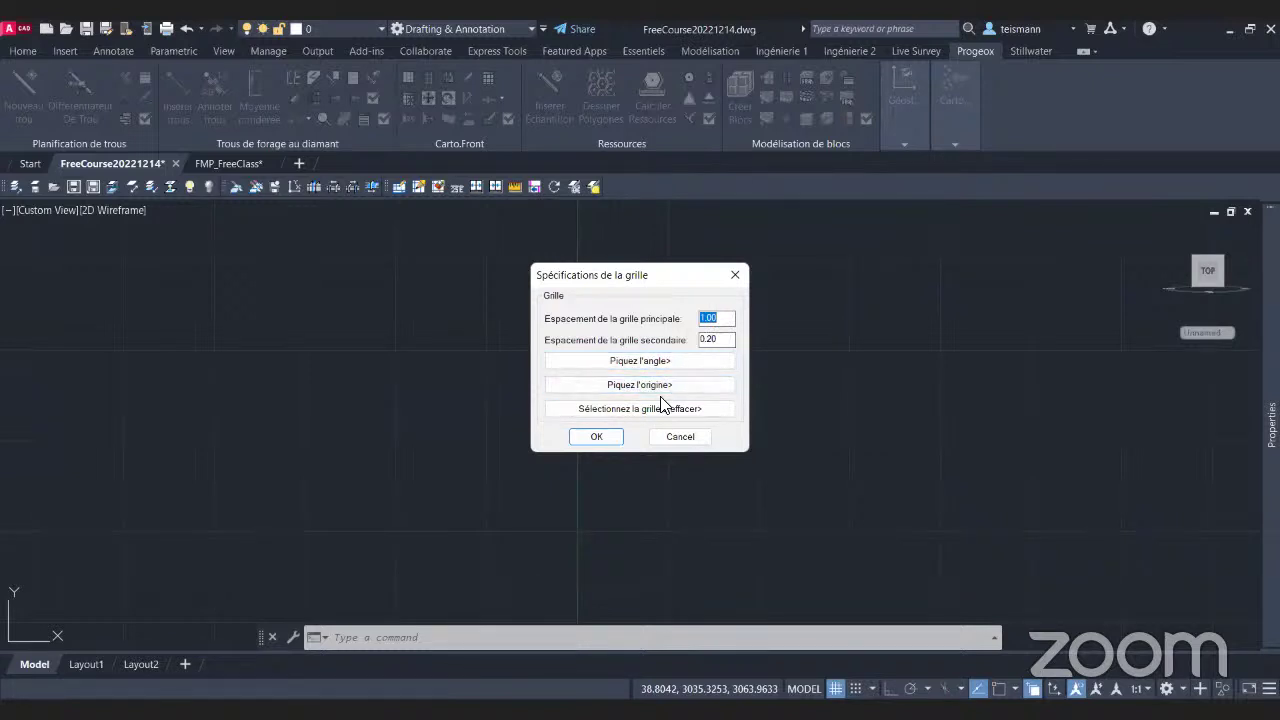
click(612, 438)
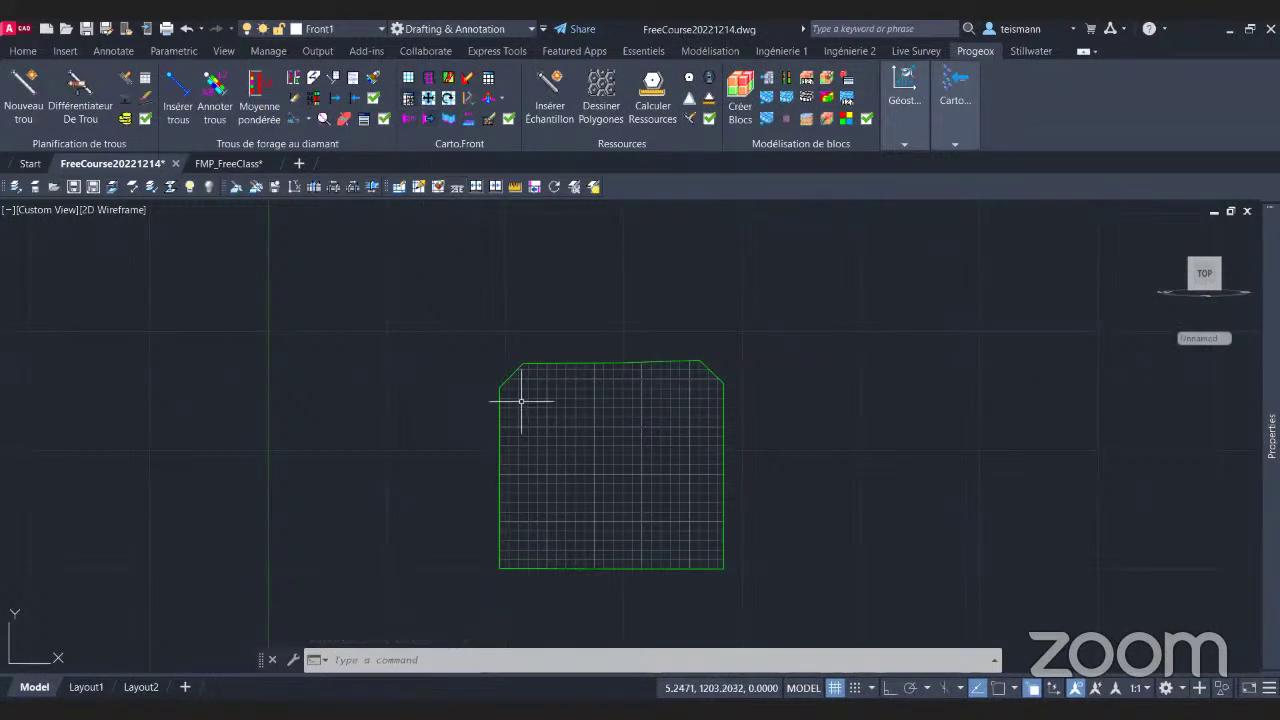
Draw two polylines rising gently to the east across the gridded face, one through its upper part and one near the floor.
middle_drag(442, 480, 462, 452)
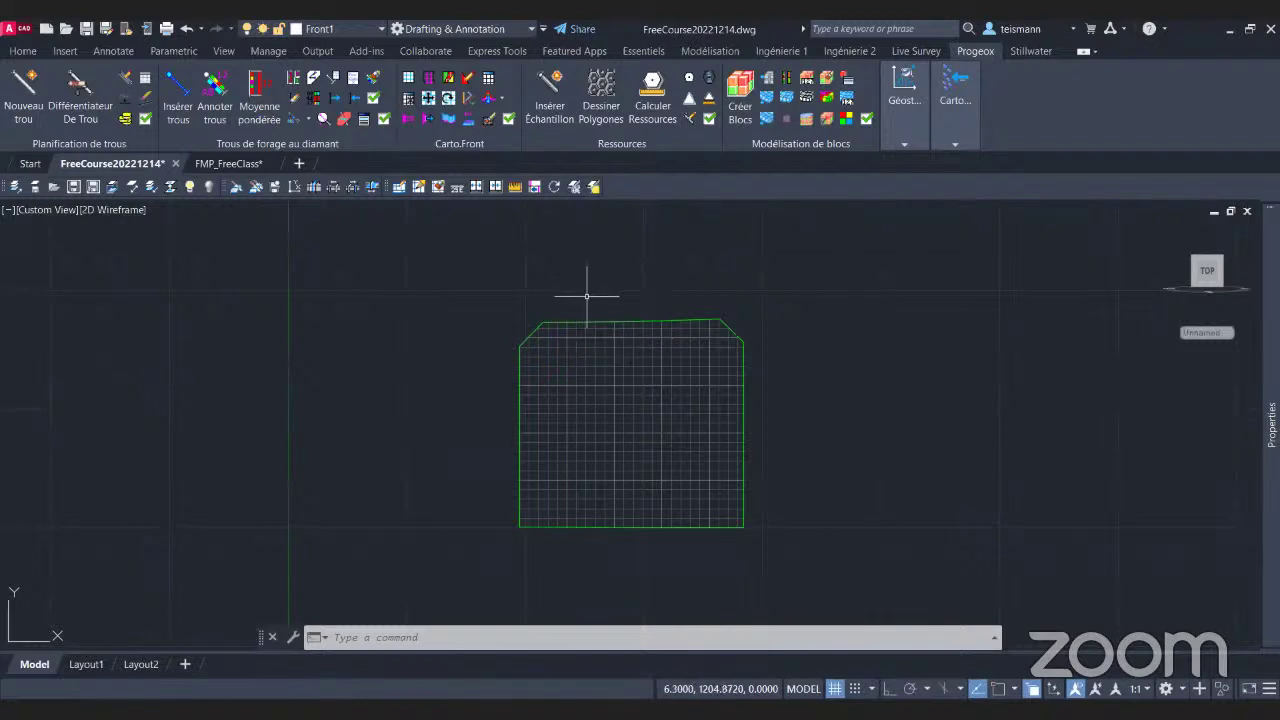
text(PL)
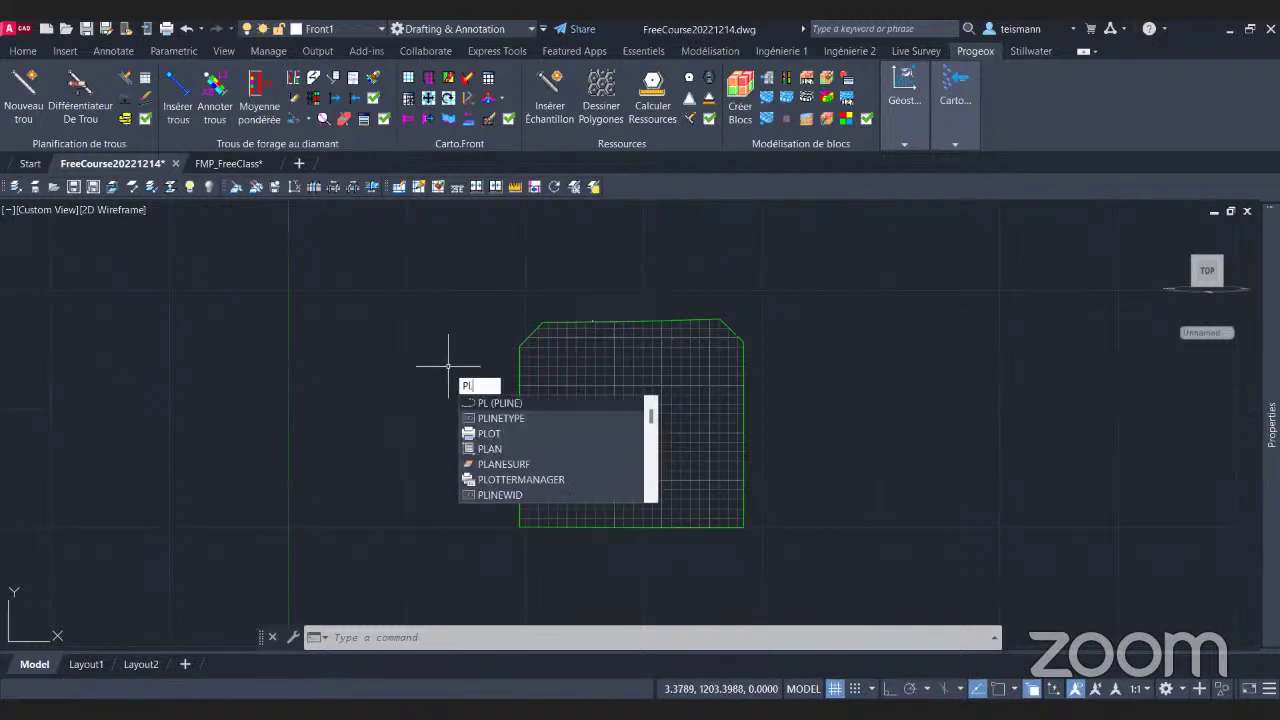
key(Return)
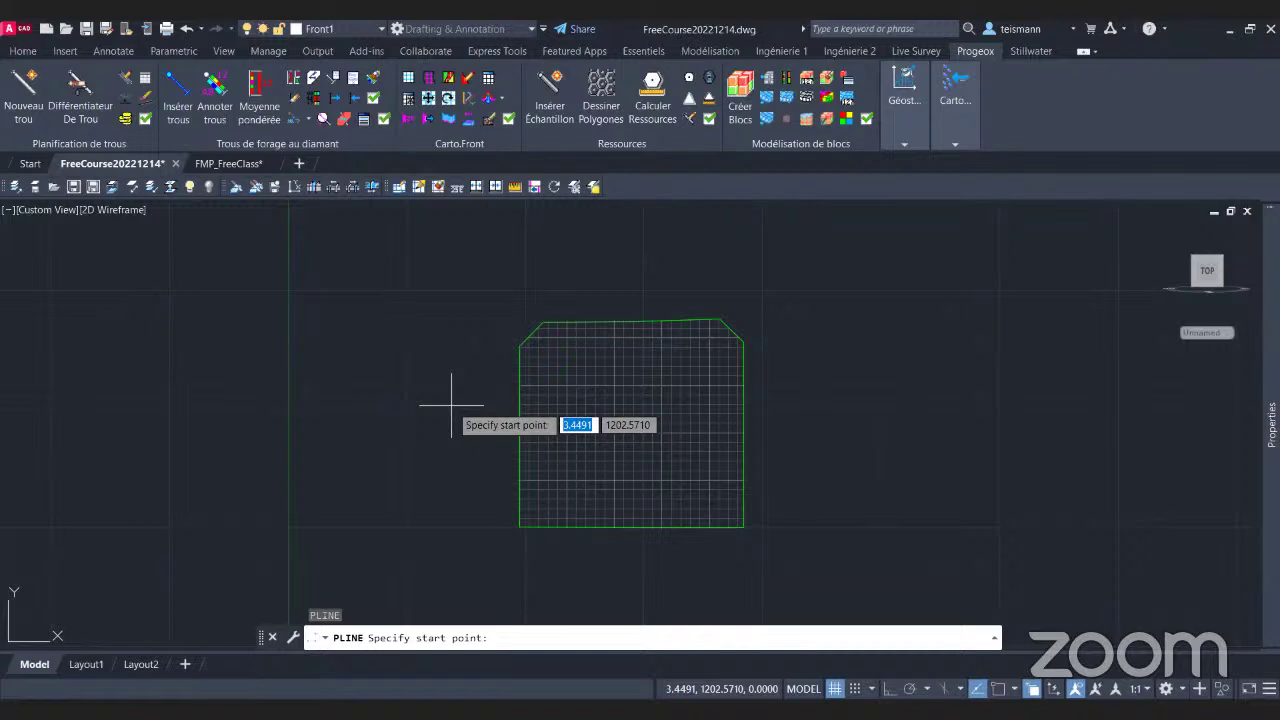
click(481, 428)
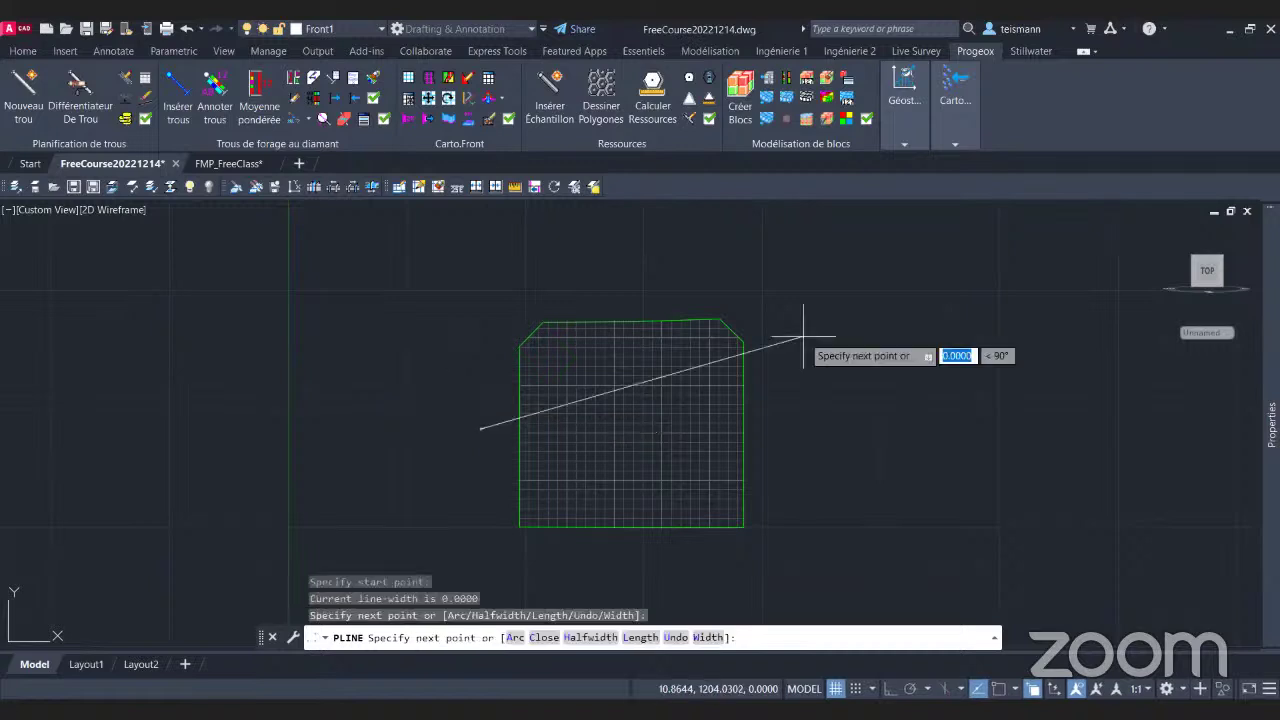
click(803, 337)
key(Return)
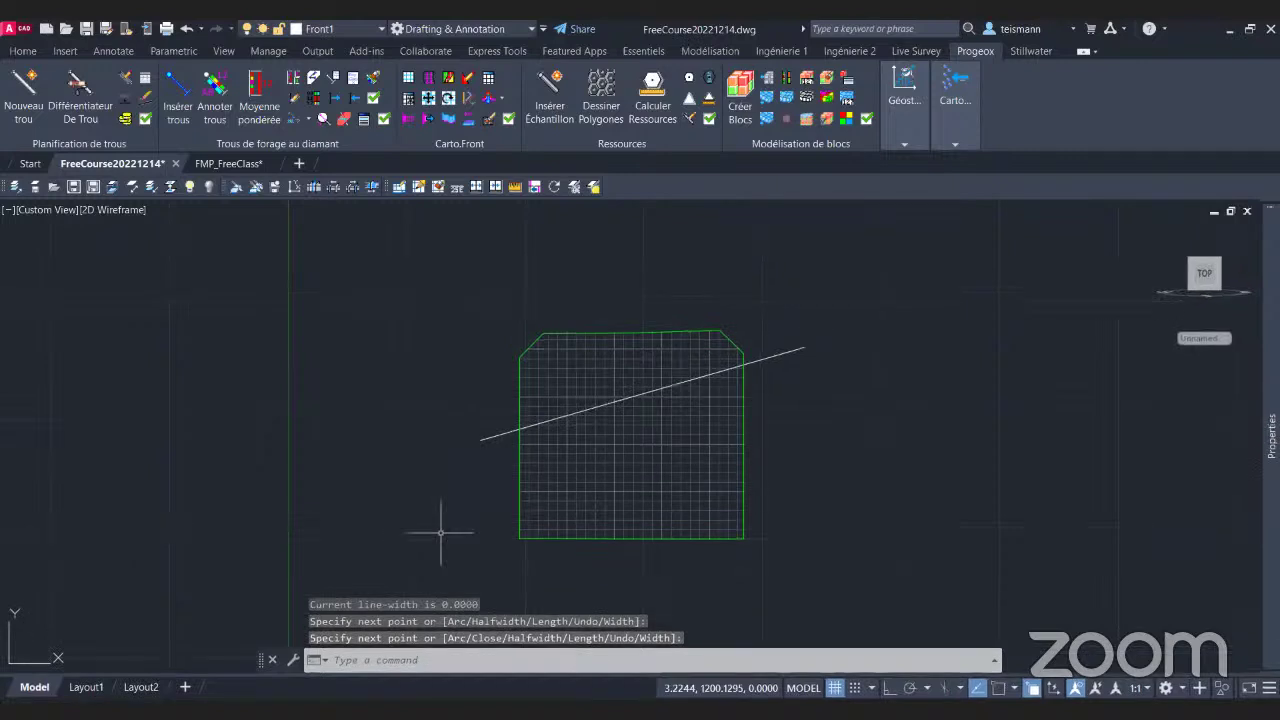
drag(449, 519, 806, 472)
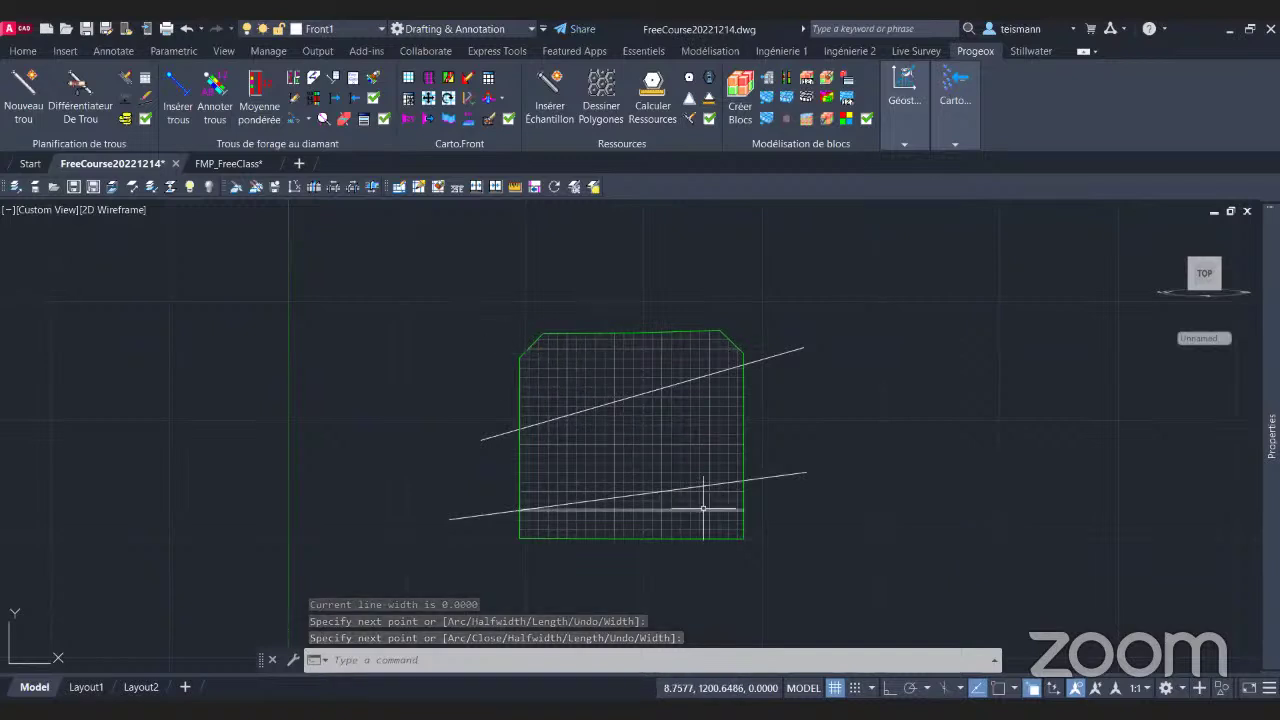
key(Escape)
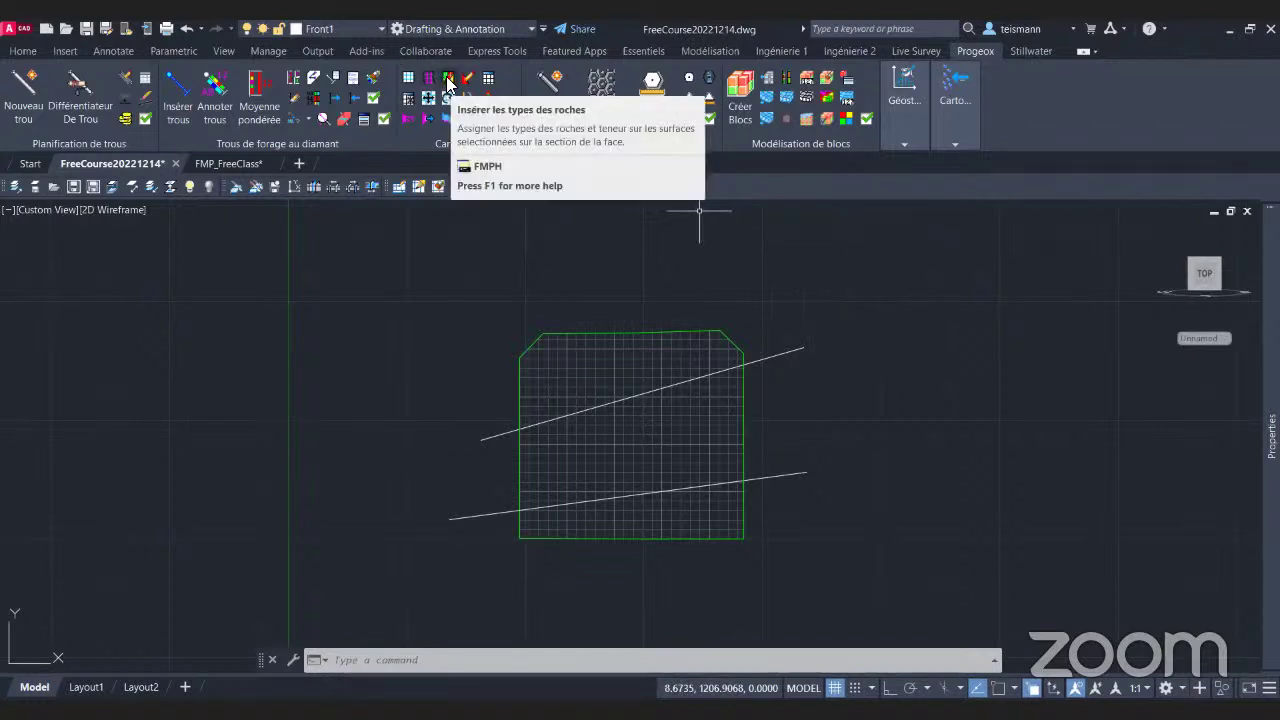
Start assigning rock types to the face grid, using on-screen objects as the hatch limits and layer FRONT1.
click(447, 84)
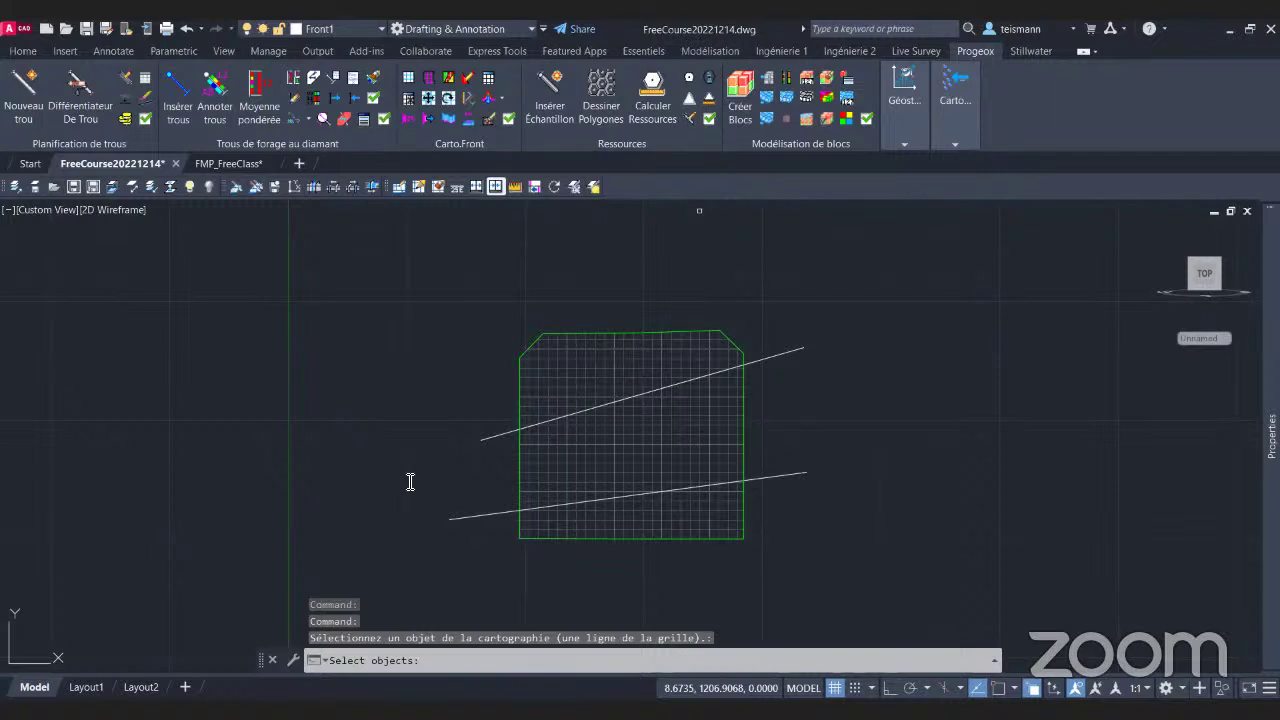
key(F2)
click(624, 655)
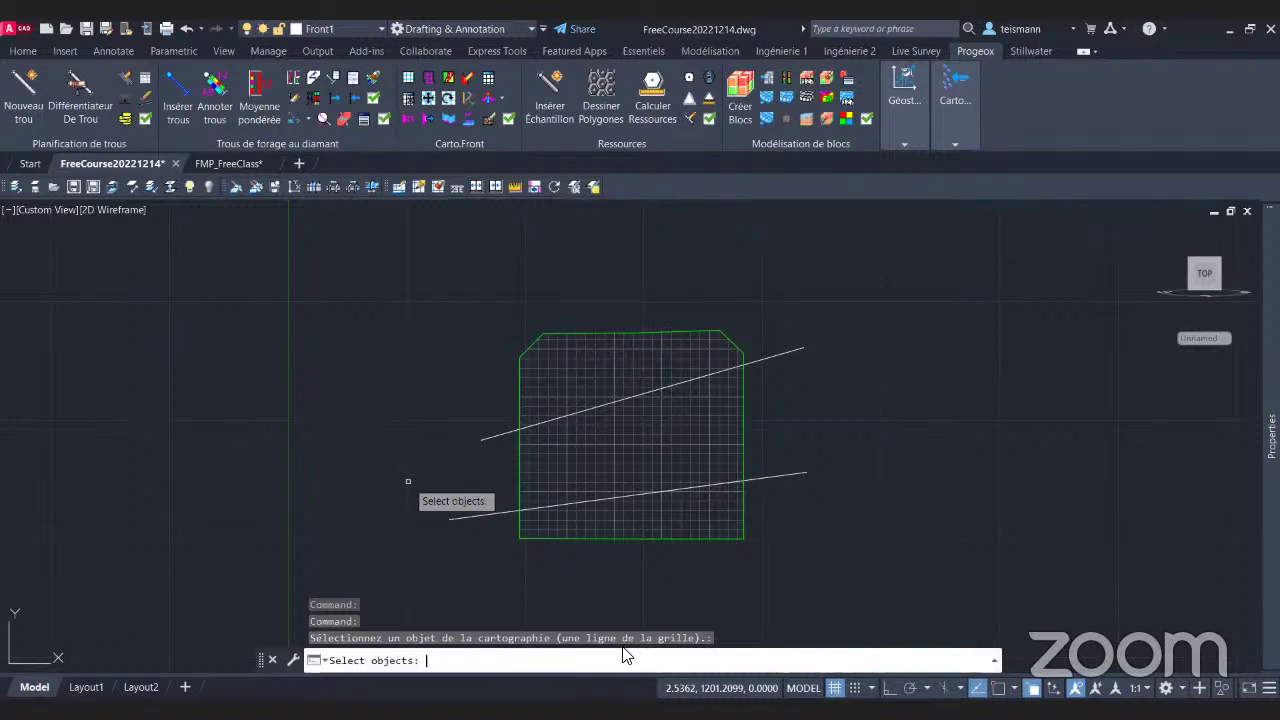
click(596, 375)
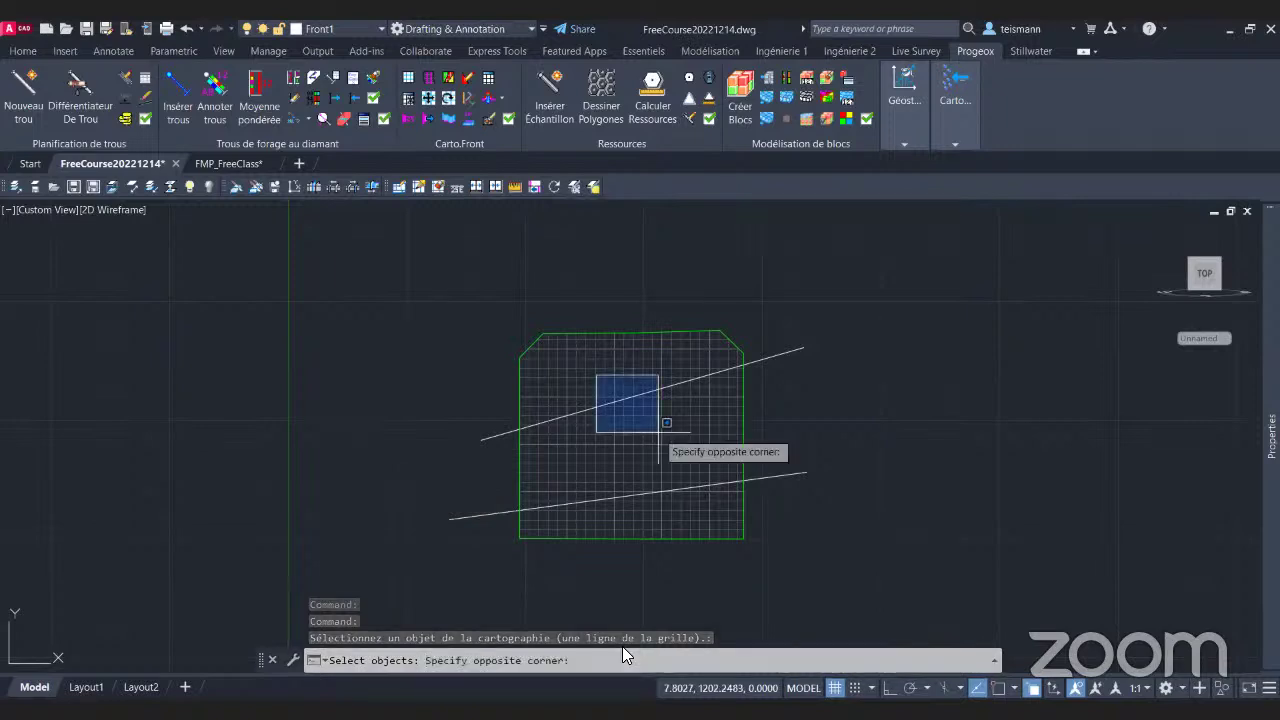
click(584, 370)
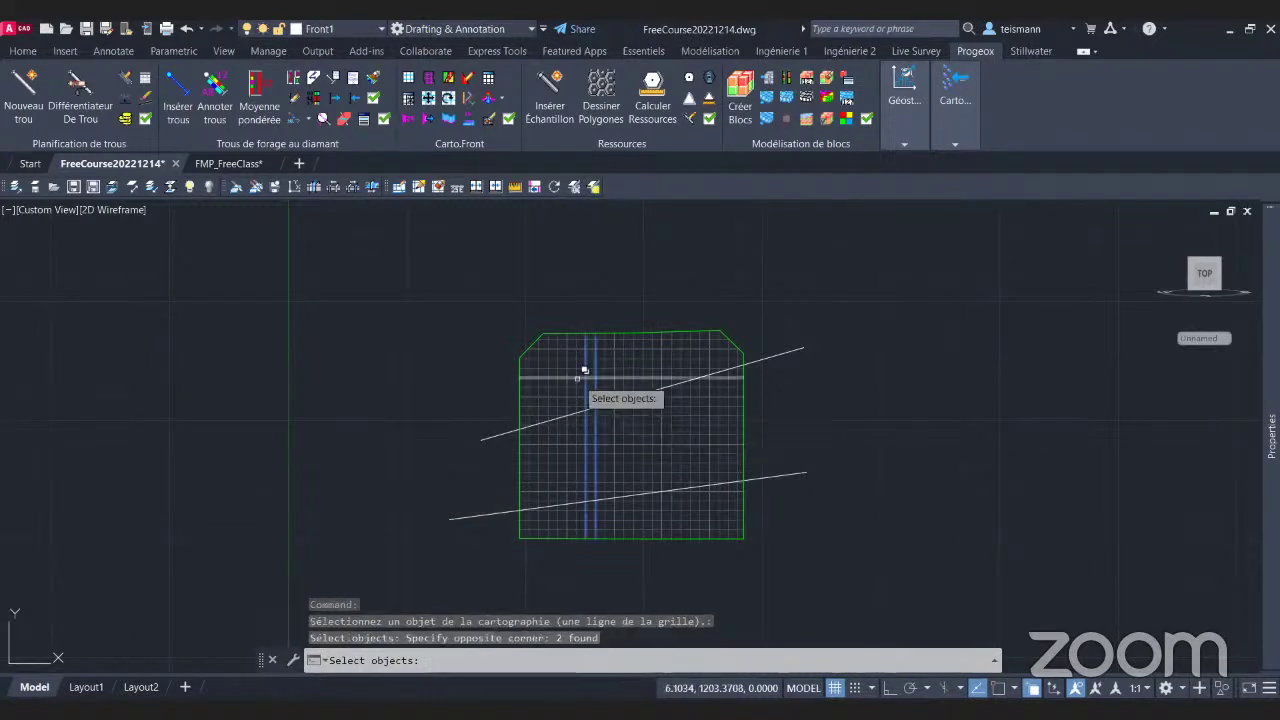
key(Return)
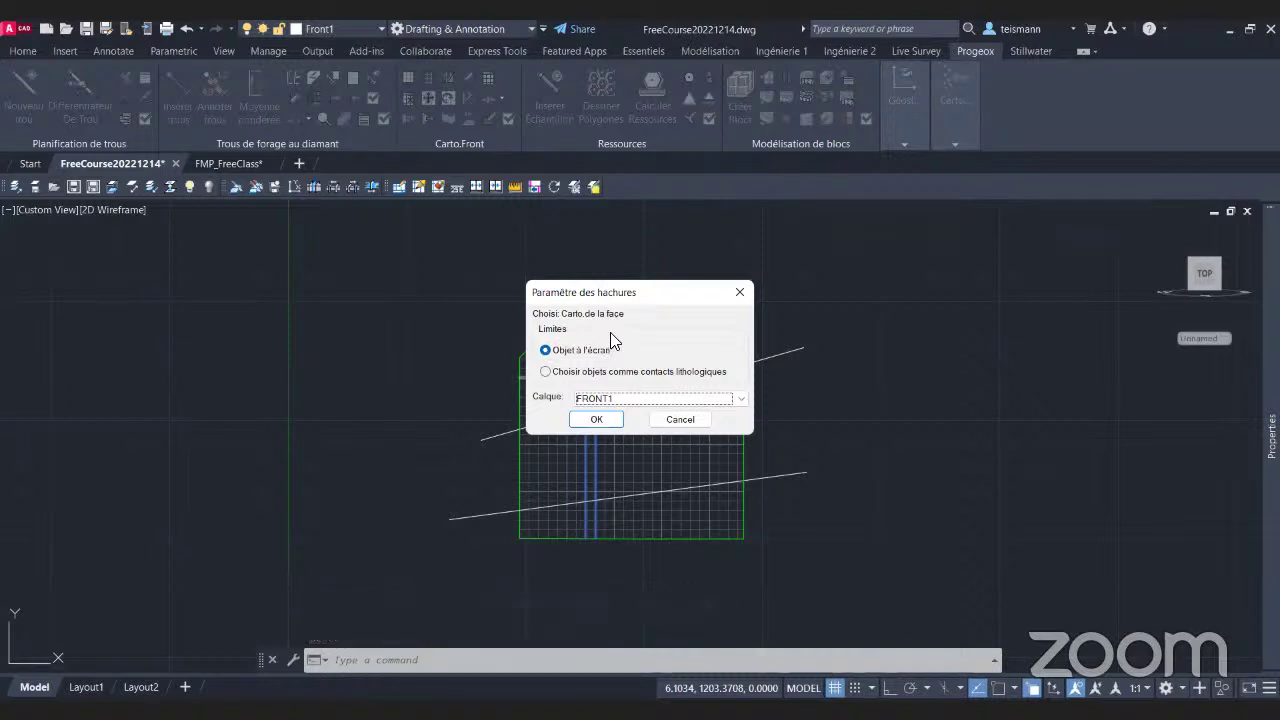
click(601, 401)
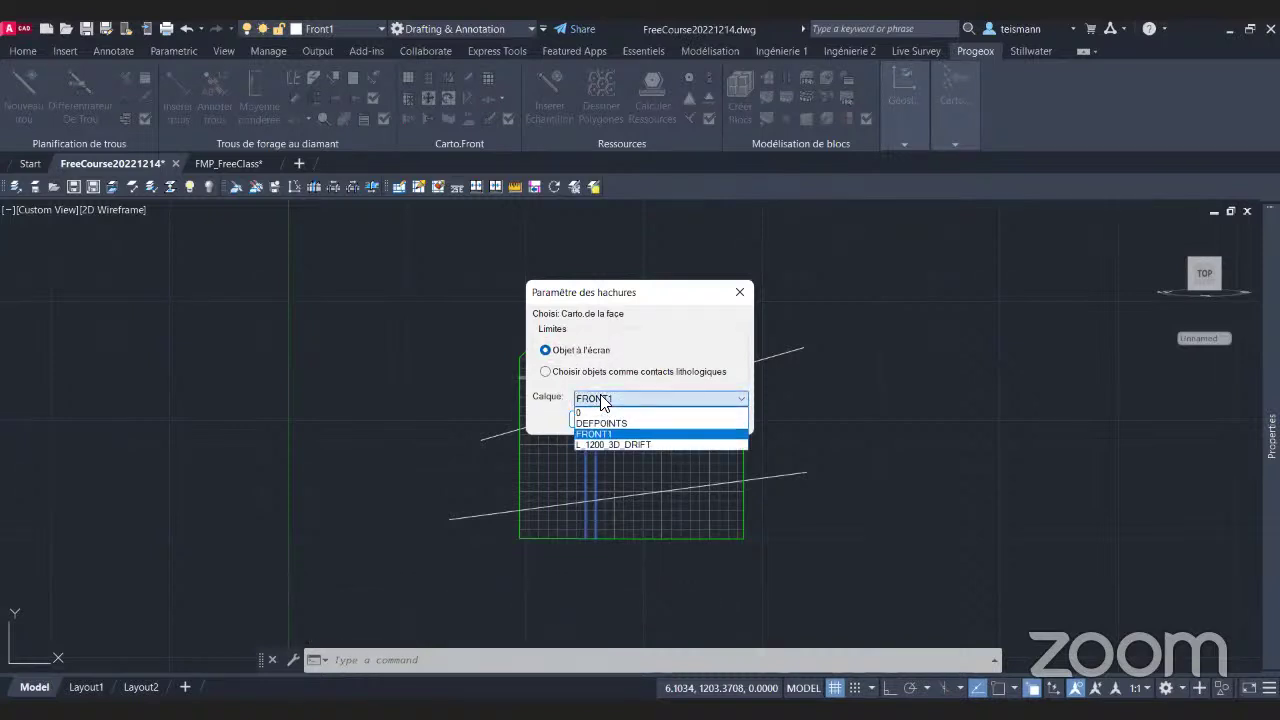
click(600, 398)
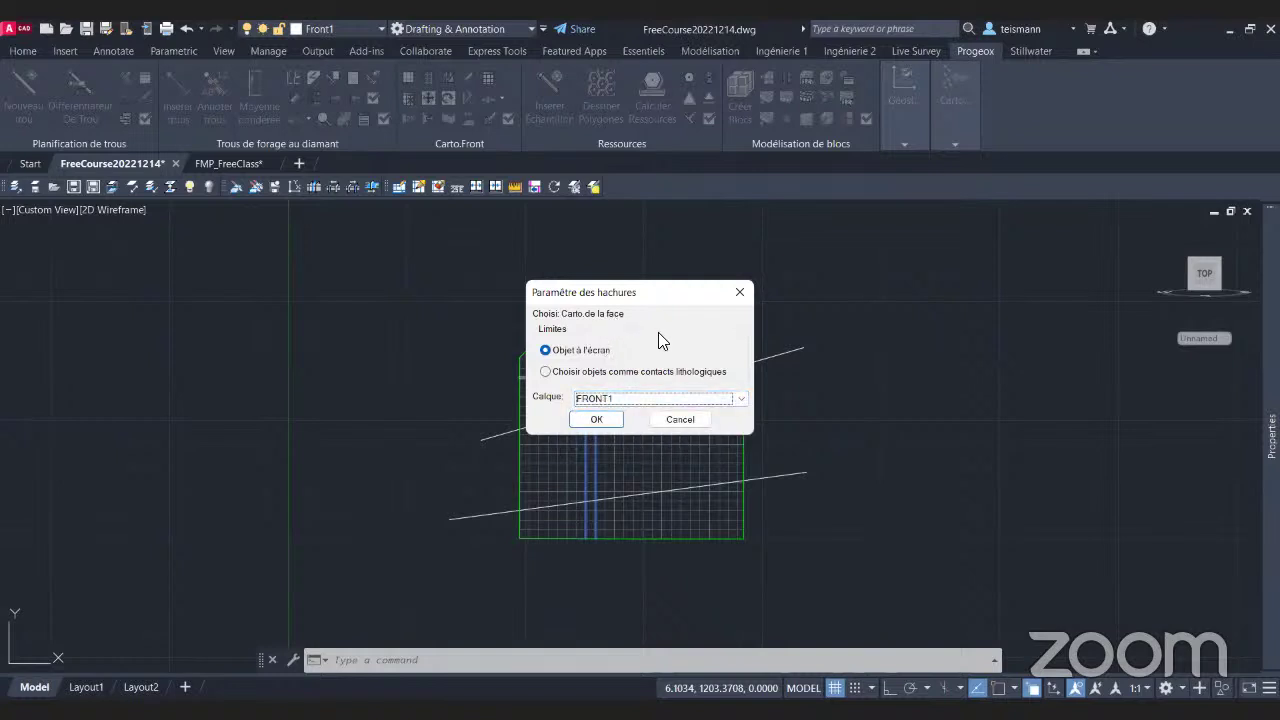
click(599, 428)
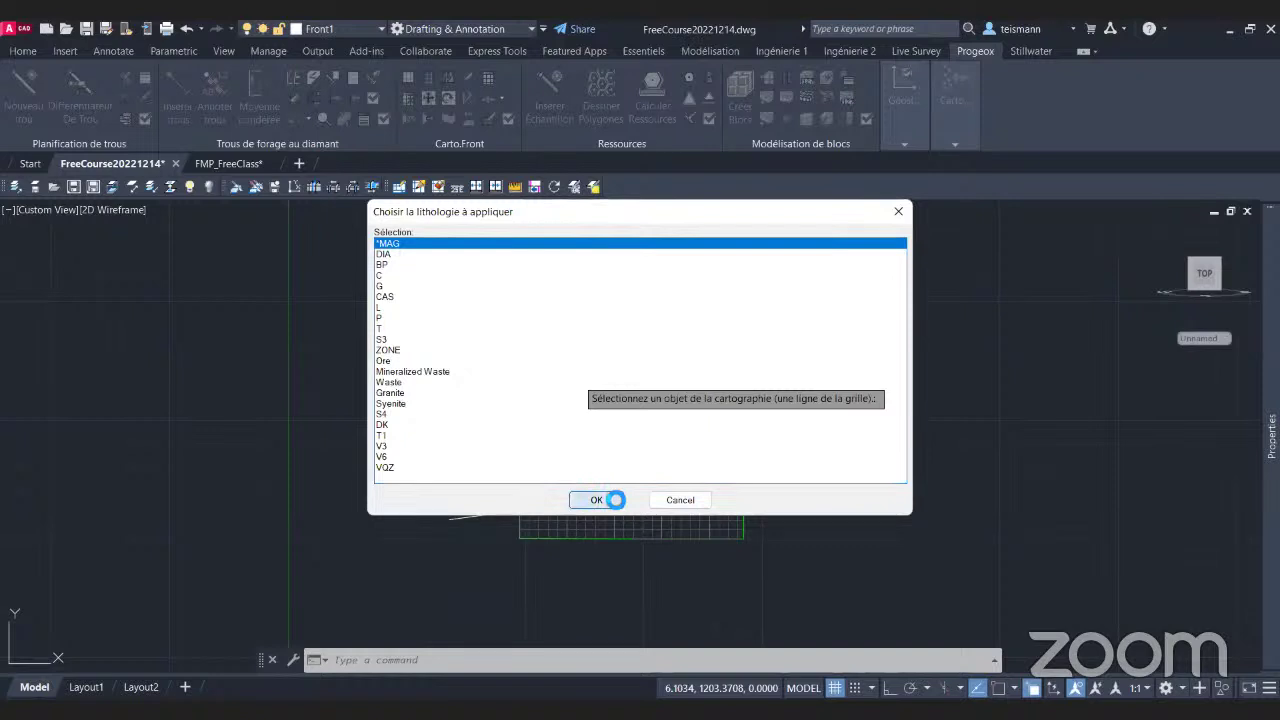
Hatch the region above the upper contact line with the *MAG lithology.
click(613, 499)
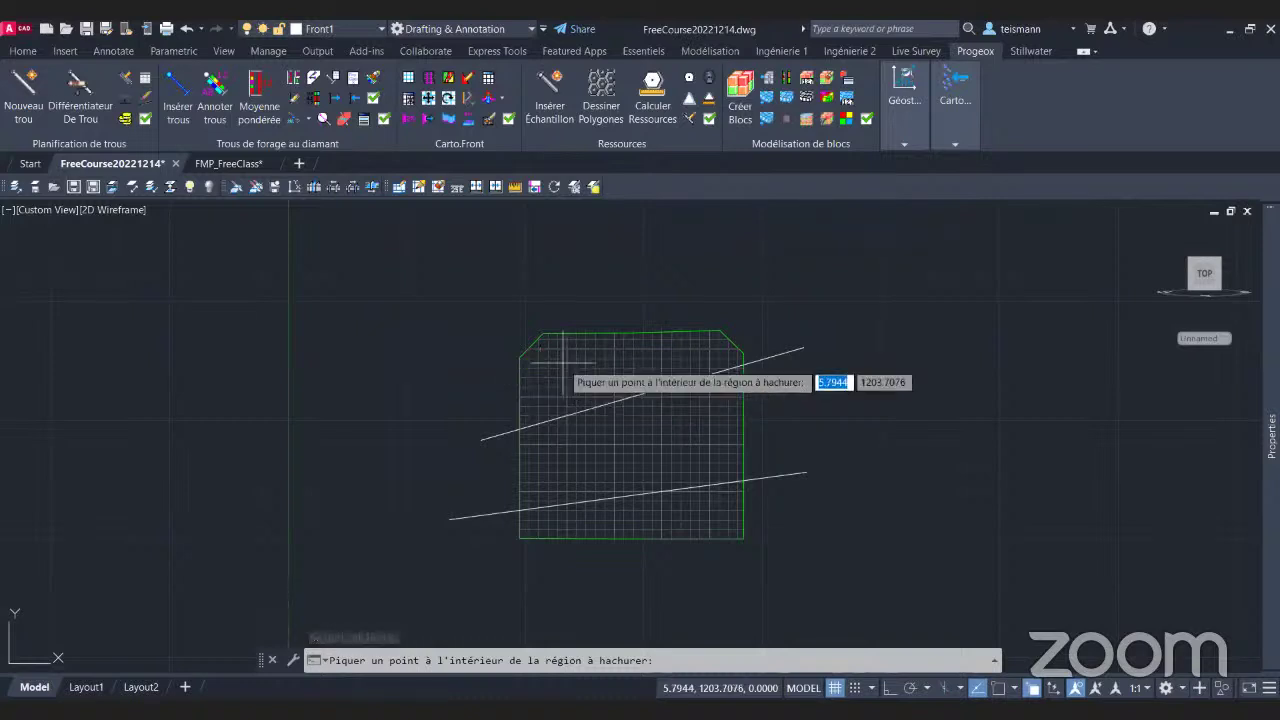
click(563, 362)
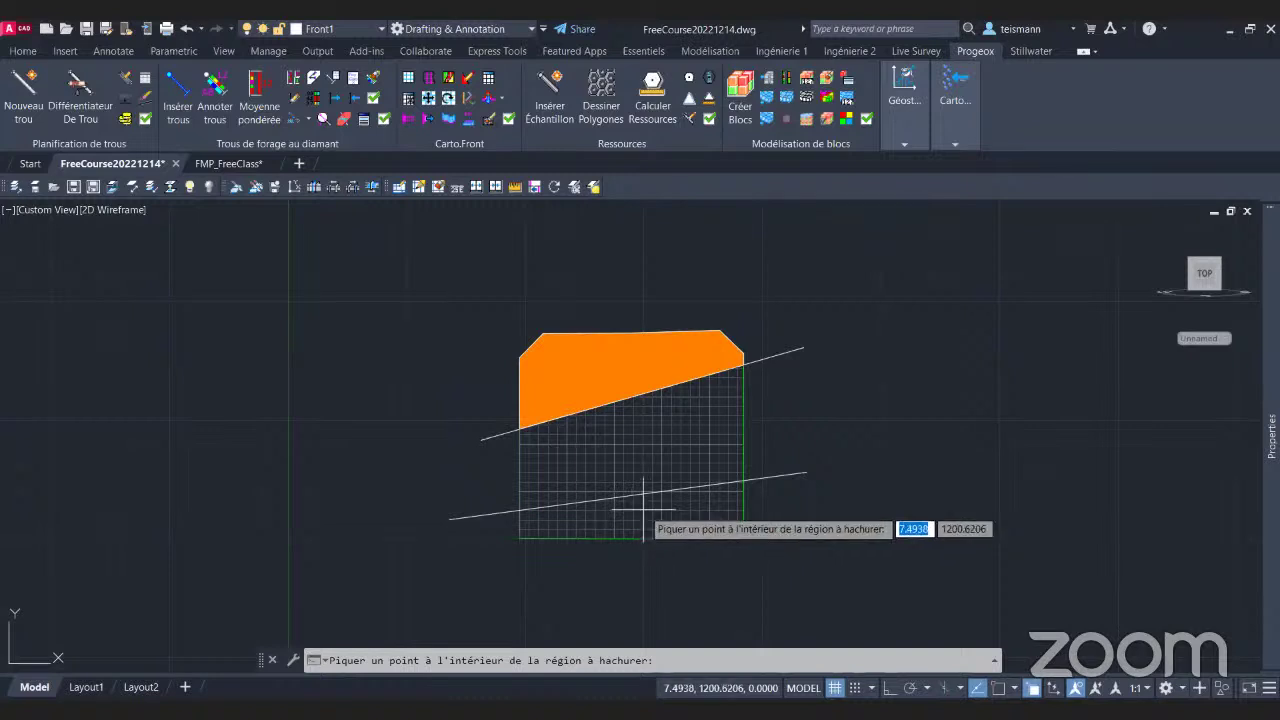
click(432, 378)
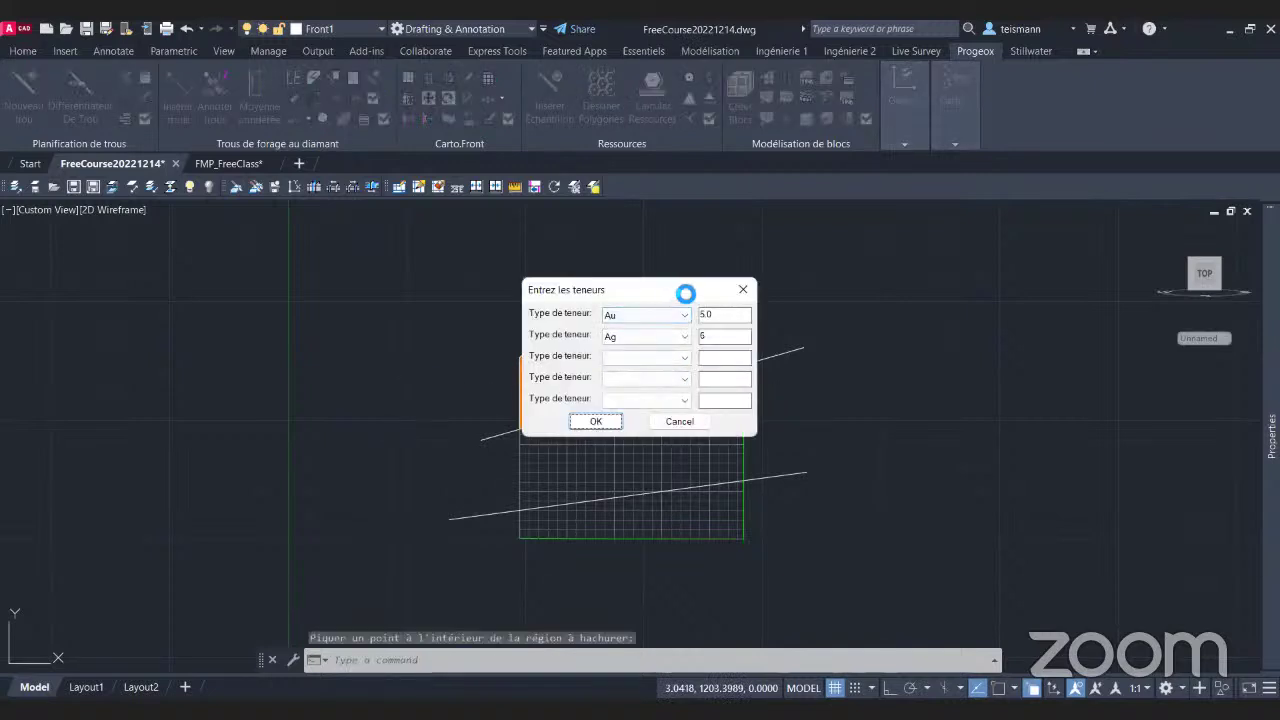
Assign grades of Au 3 and Ag 4 to the upper region, leaving the other grade types blank, and place the label.
drag(685, 293, 935, 293)
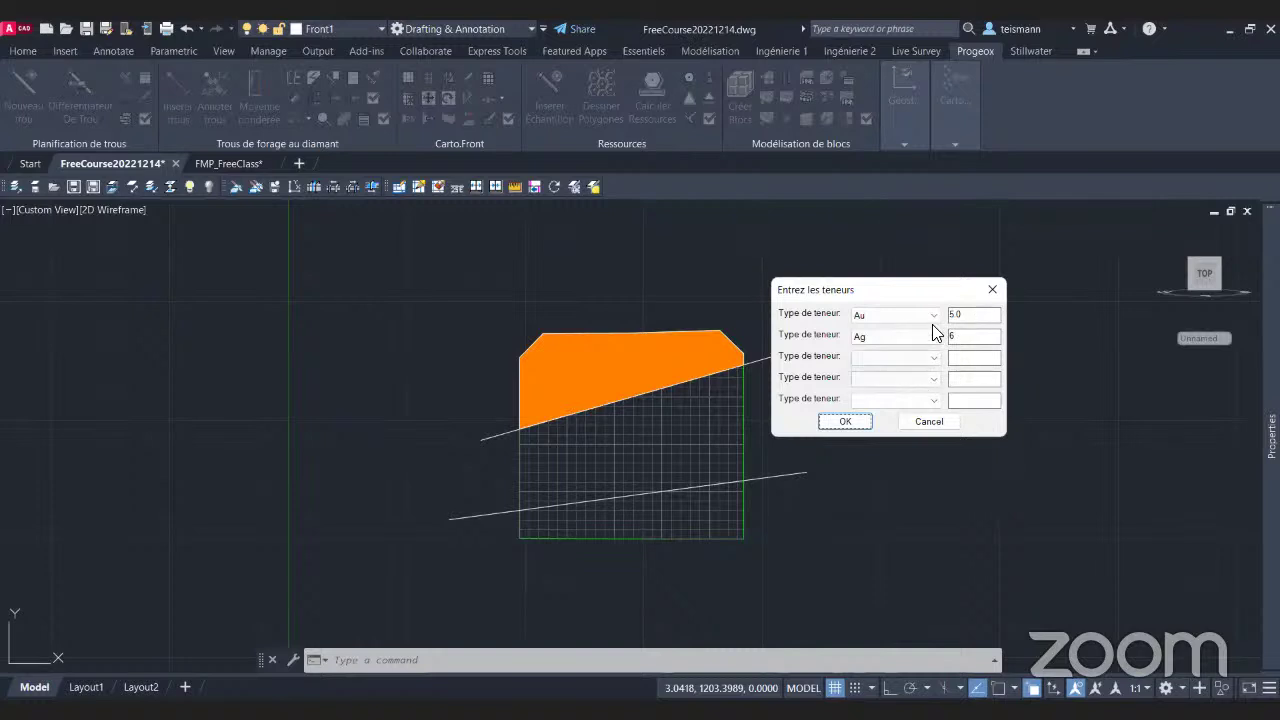
drag(978, 316, 950, 318)
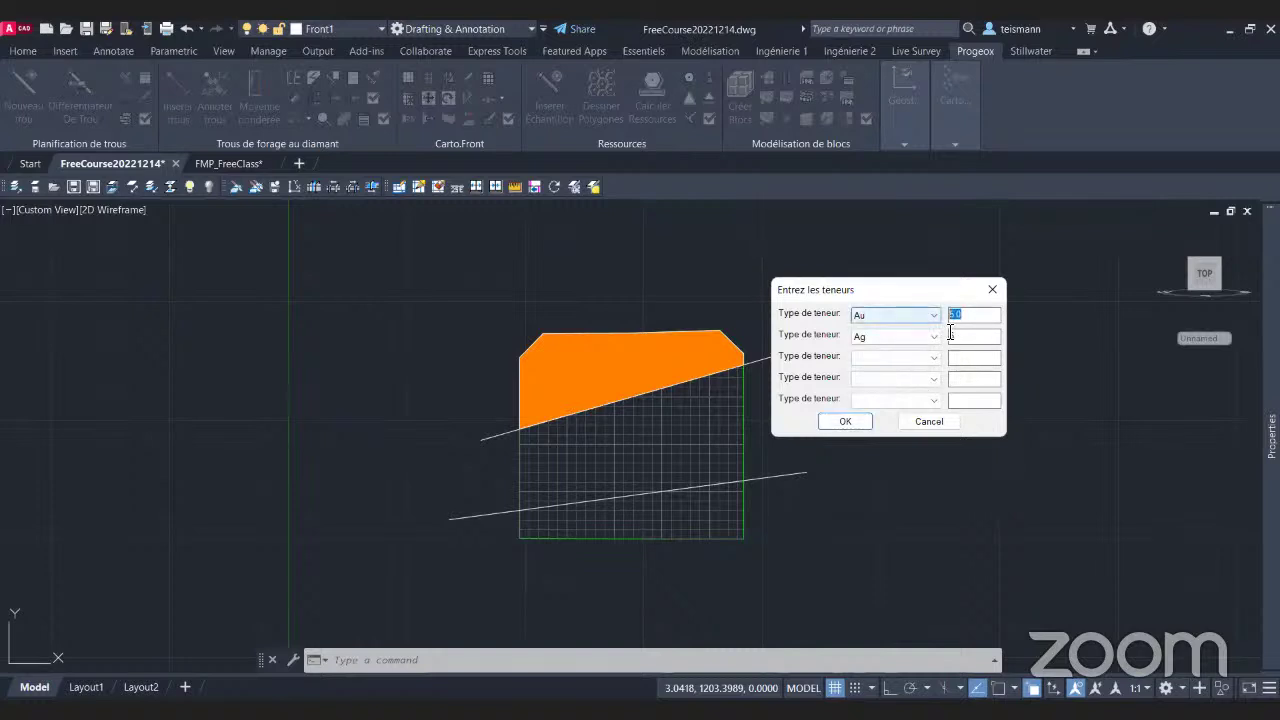
text(3)
key(Tab)
text(4)
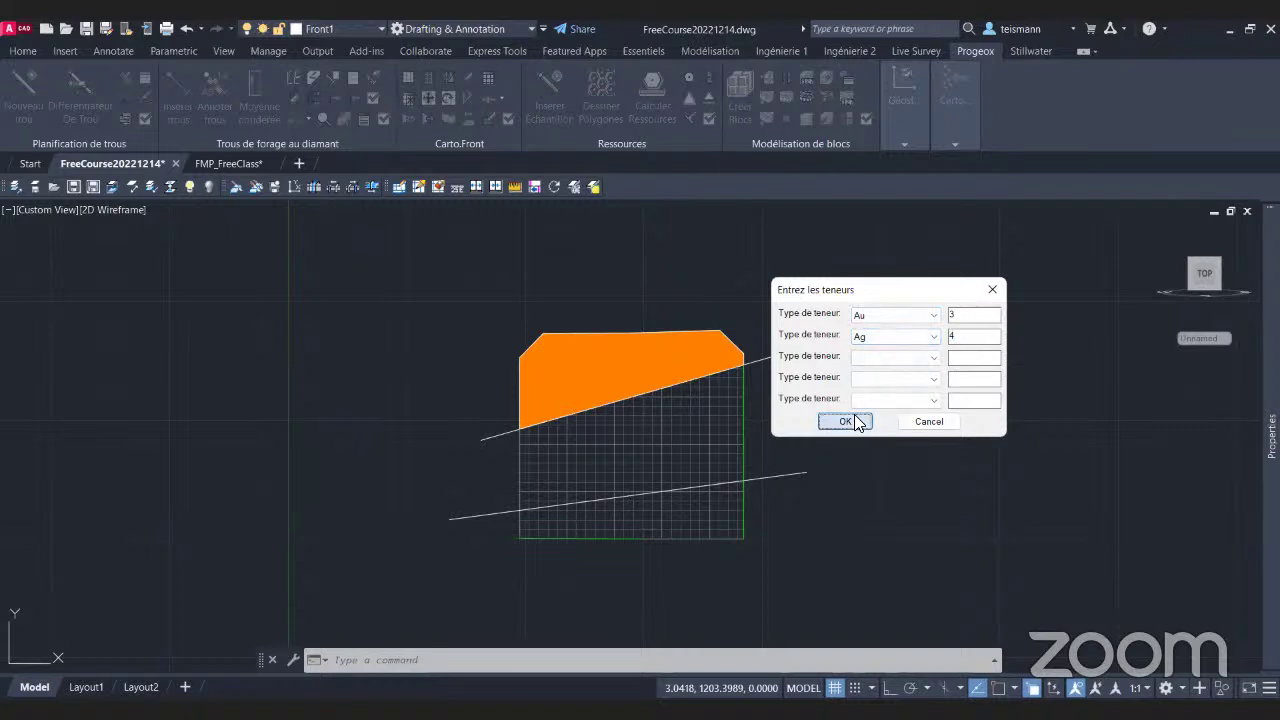
click(904, 358)
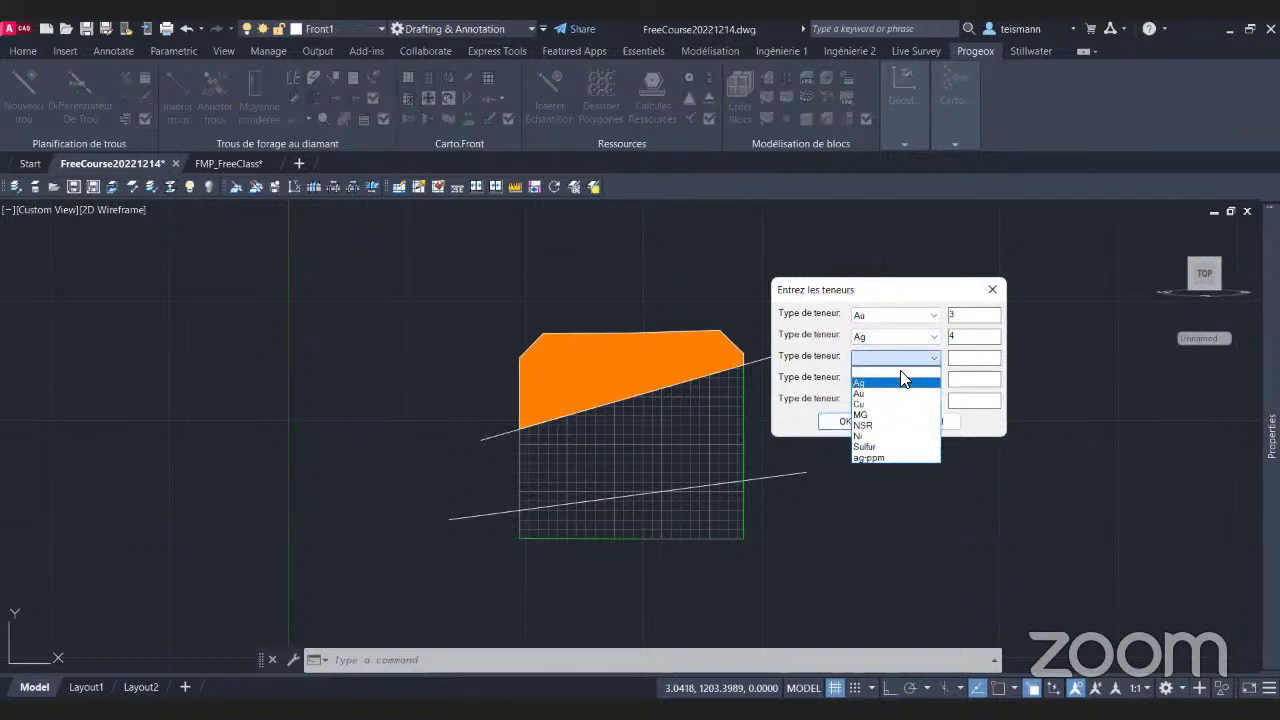
click(893, 369)
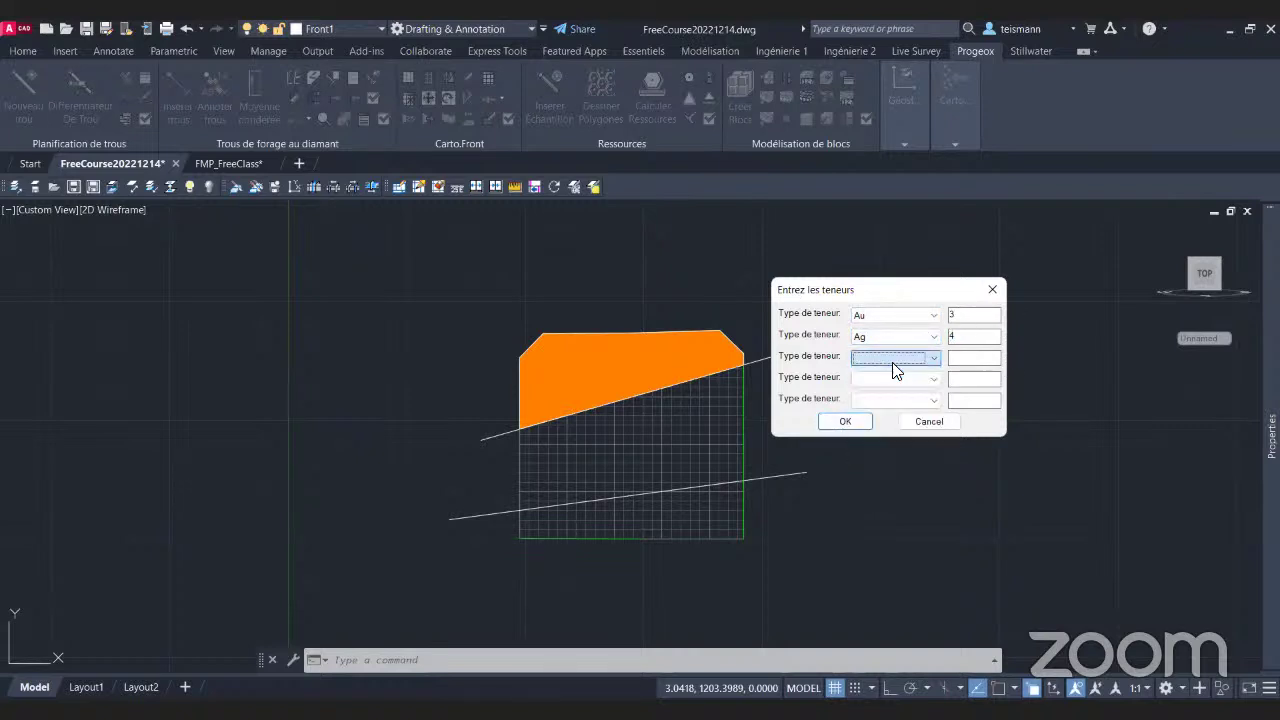
click(845, 421)
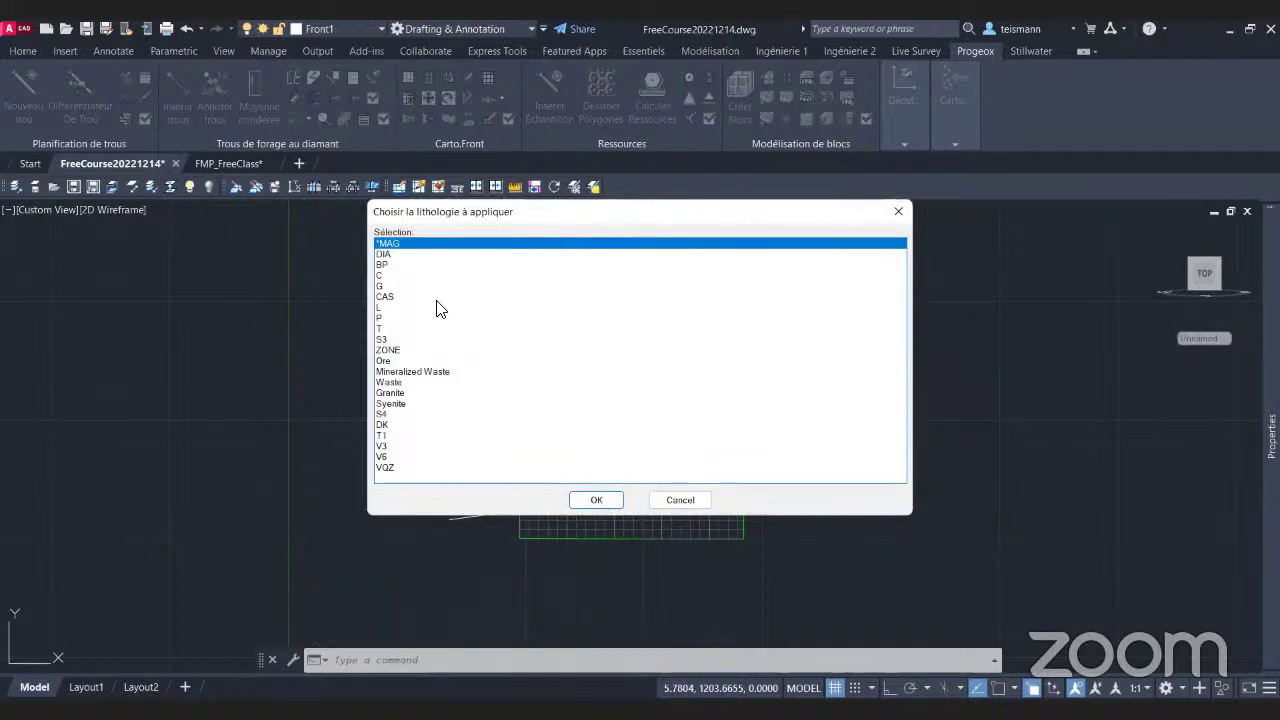
Hatch the region between the two contact lines as ZONE, and label it with grades Au 10 and Ag 100.
click(388, 350)
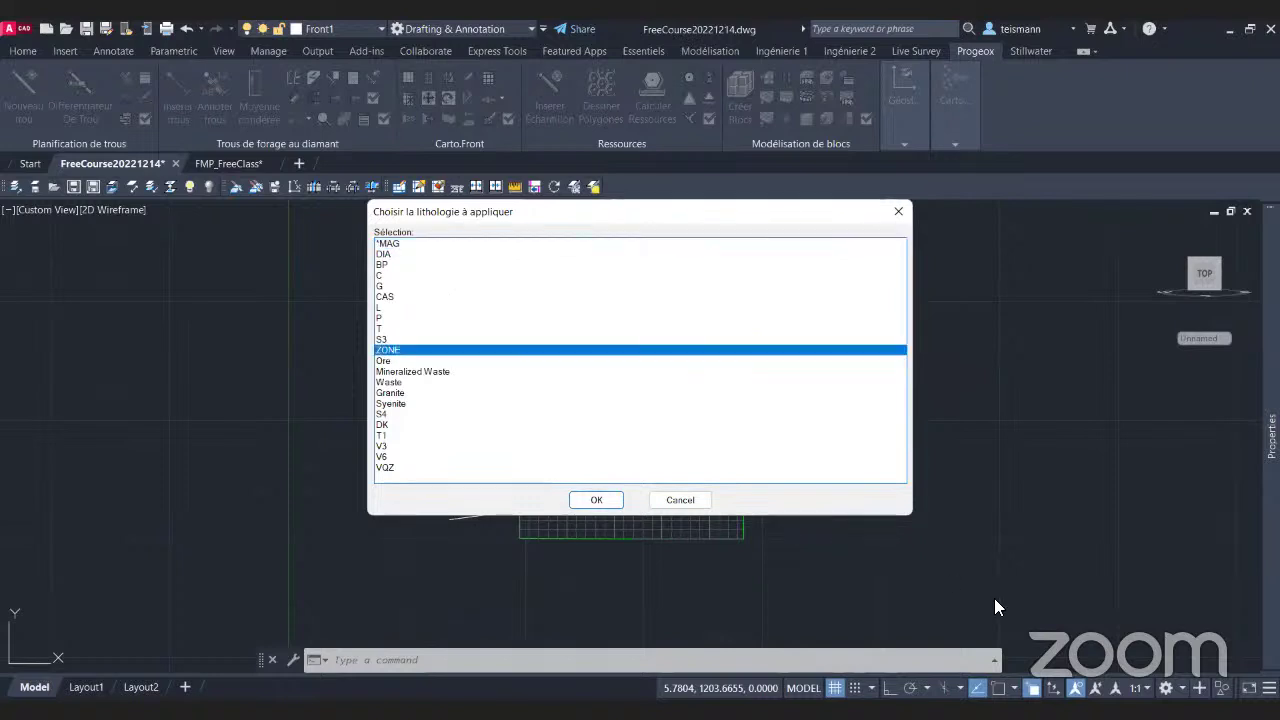
click(608, 500)
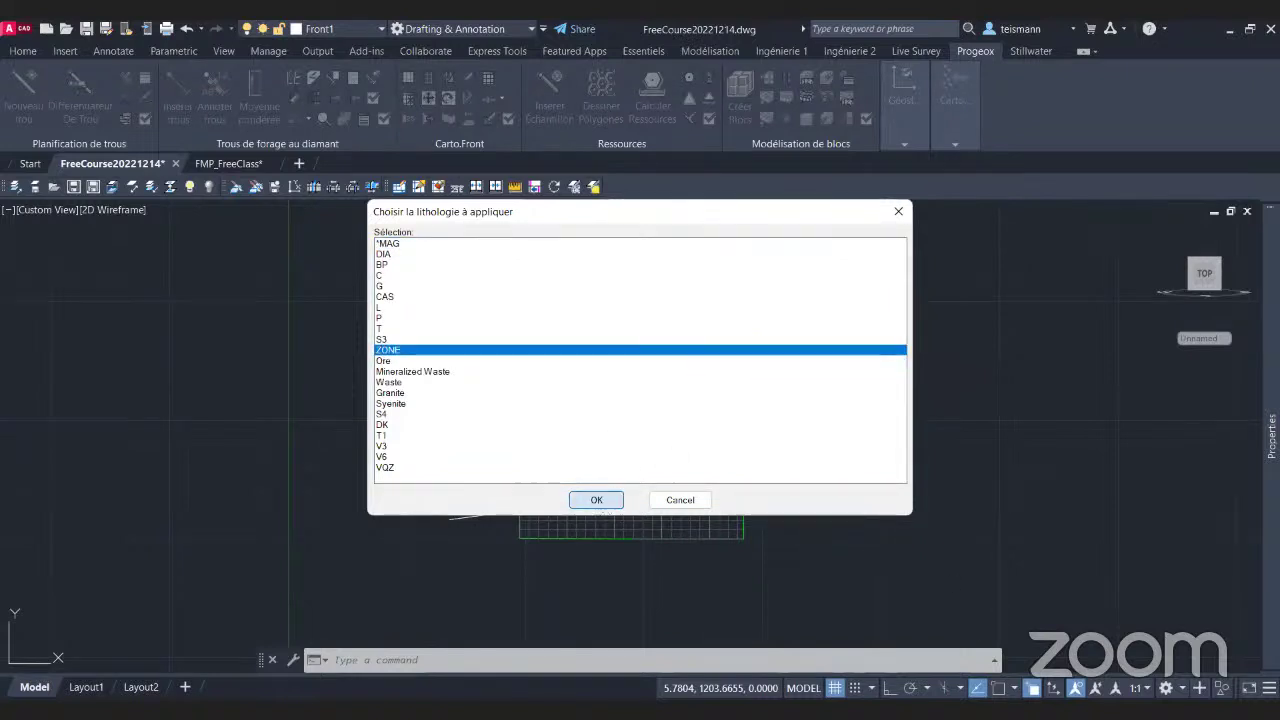
click(594, 442)
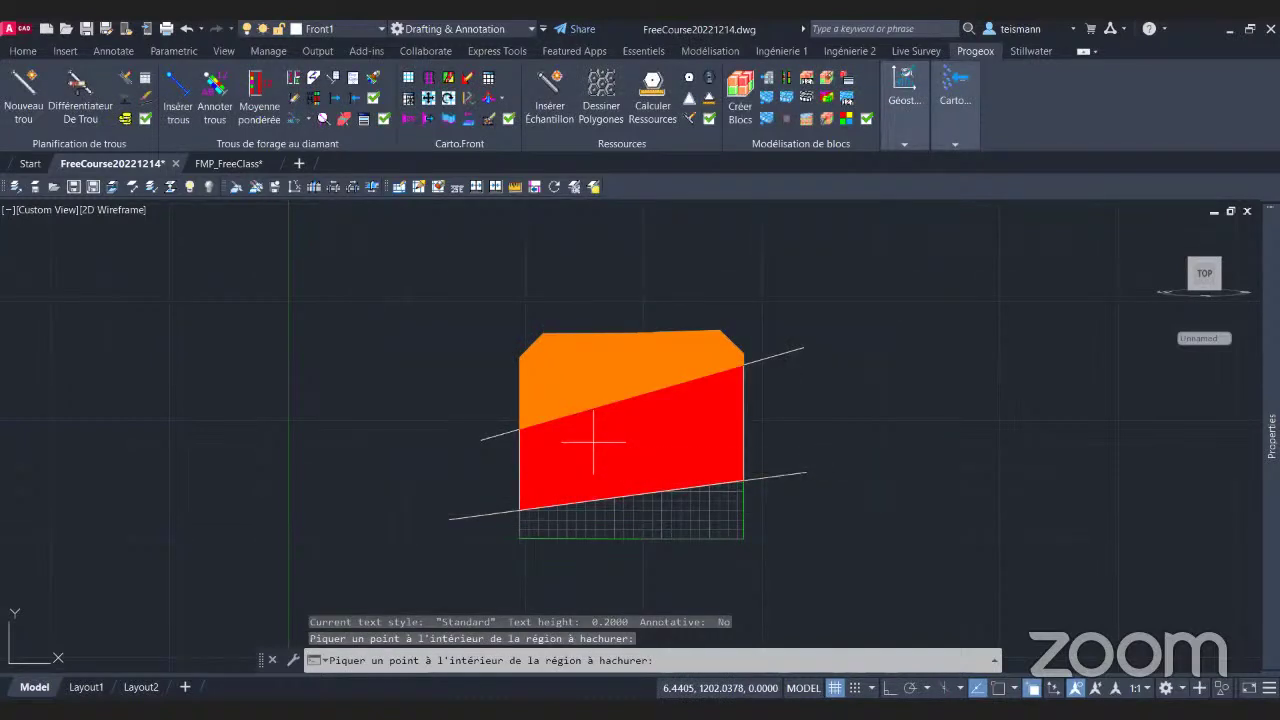
key(Return)
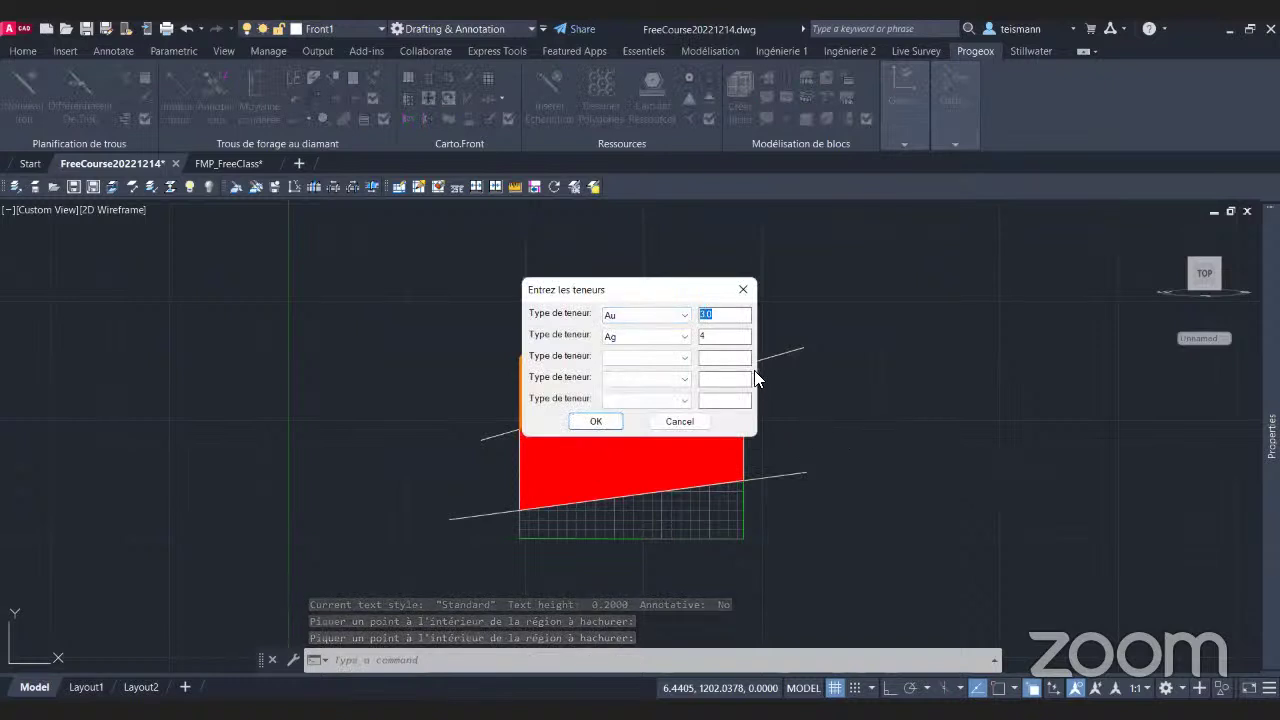
text(10)
key(Tab)
text(100)
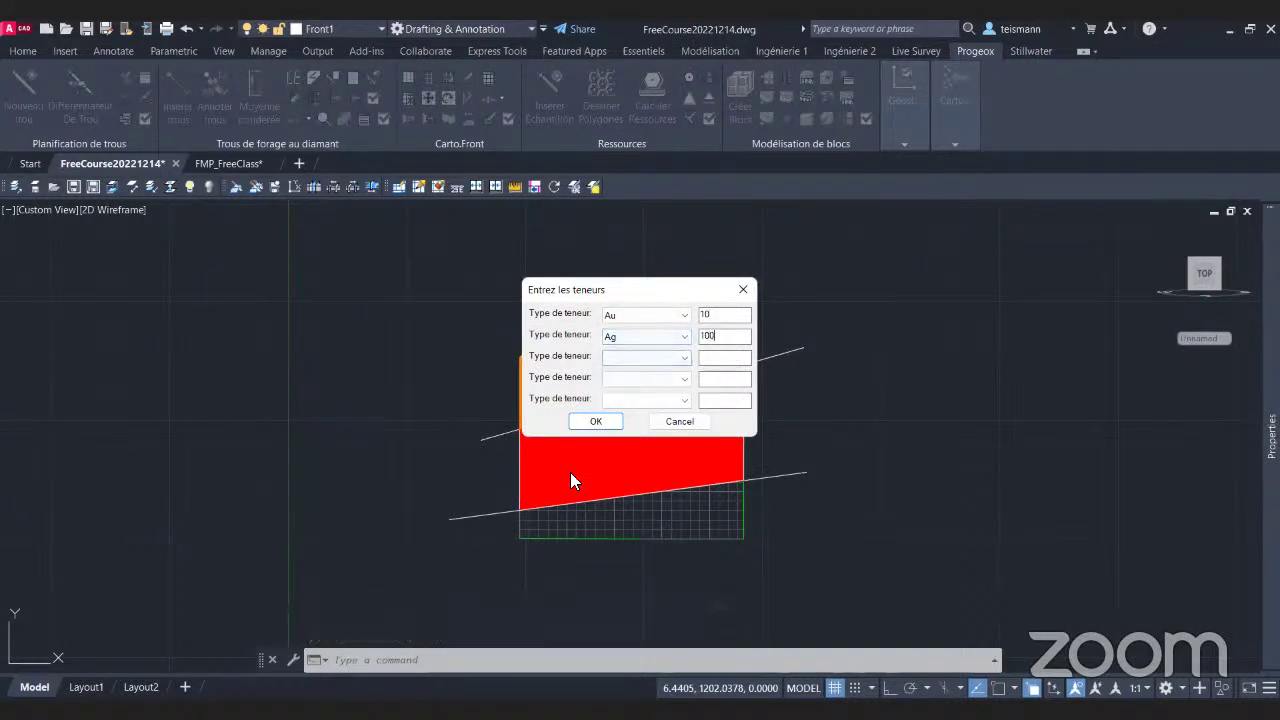
click(597, 423)
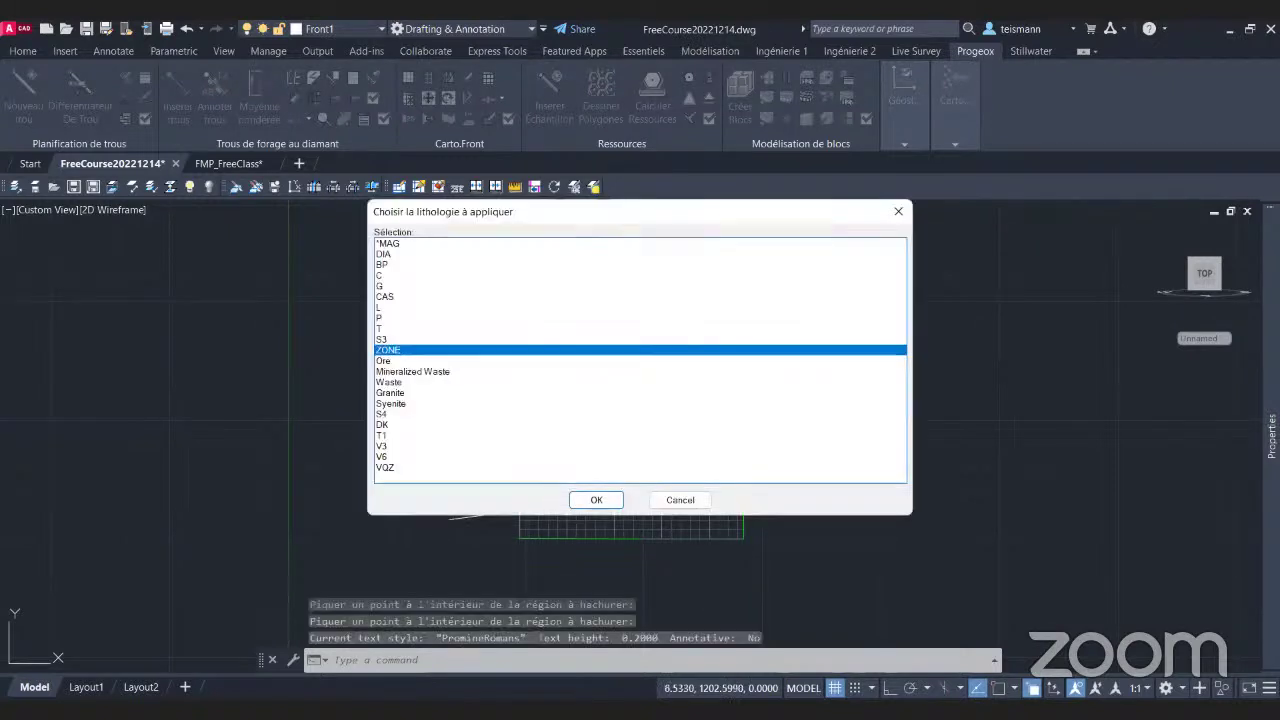
Hatch the region below the lower contact line as Waste, label it with grades Au 0 and Ag 0, and end the lithology assignment.
click(433, 381)
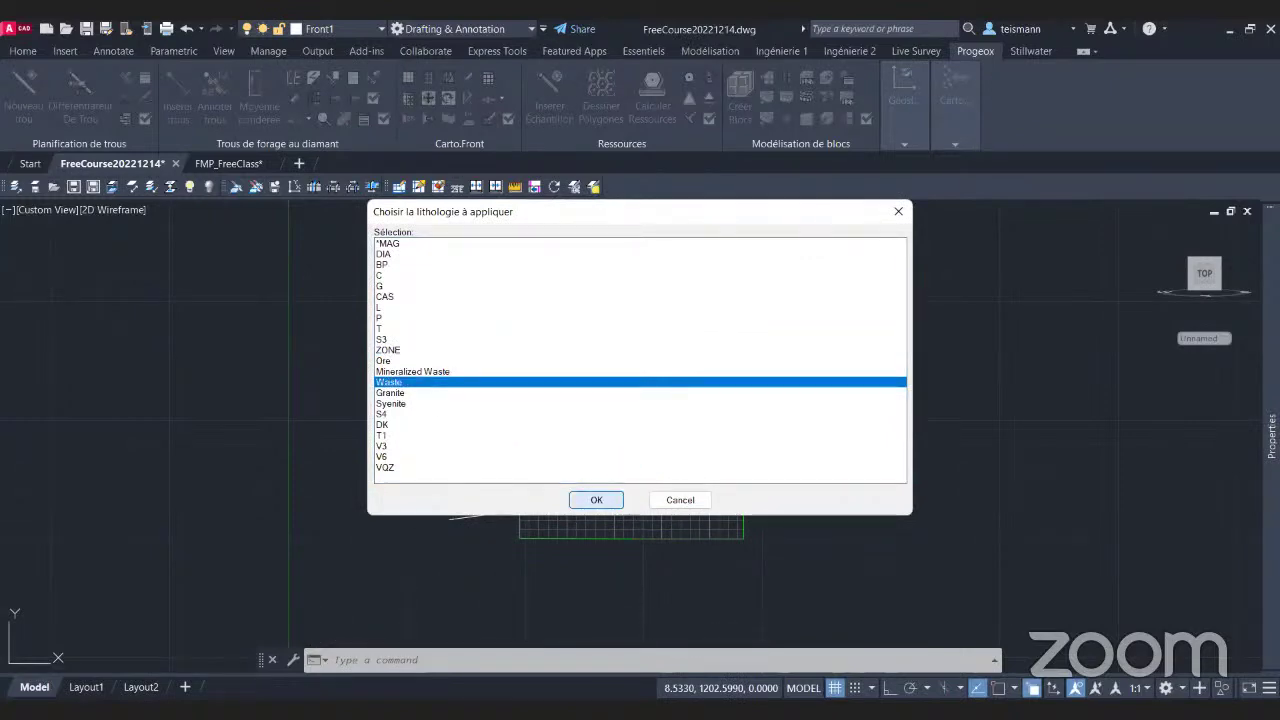
click(596, 500)
key(Return)
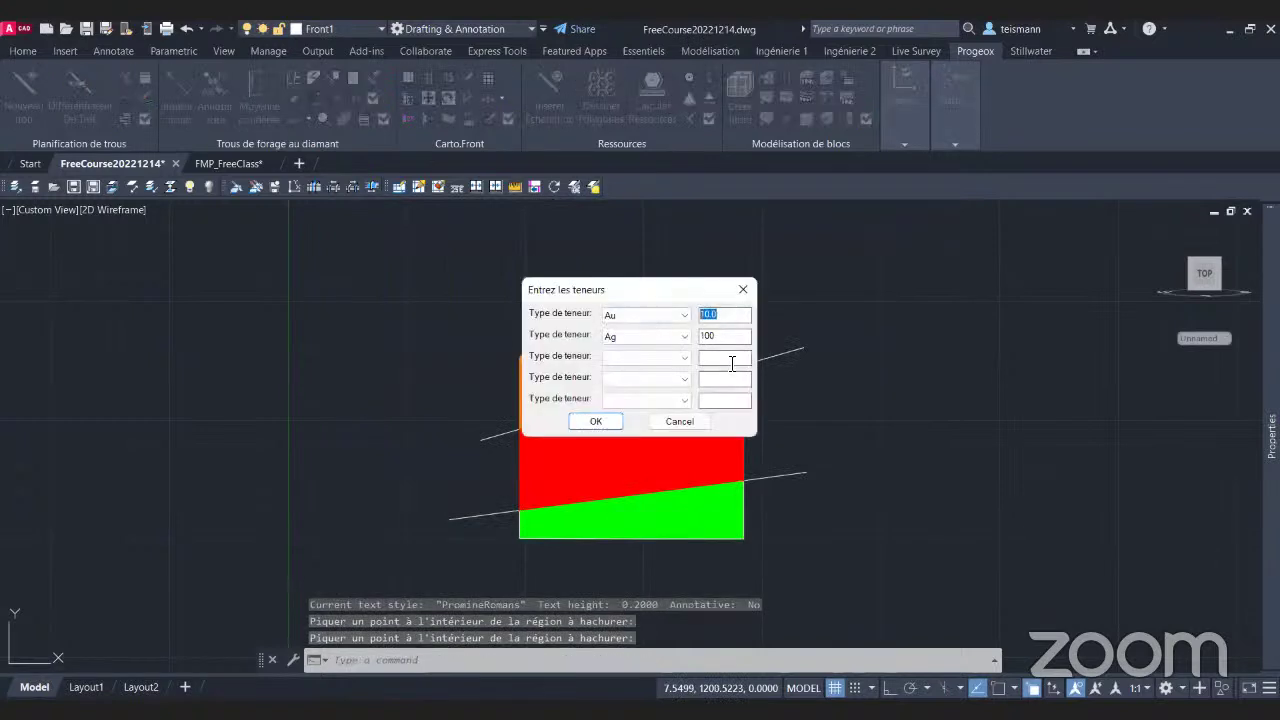
text(0)
drag(731, 336, 665, 336)
text(0)
click(586, 422)
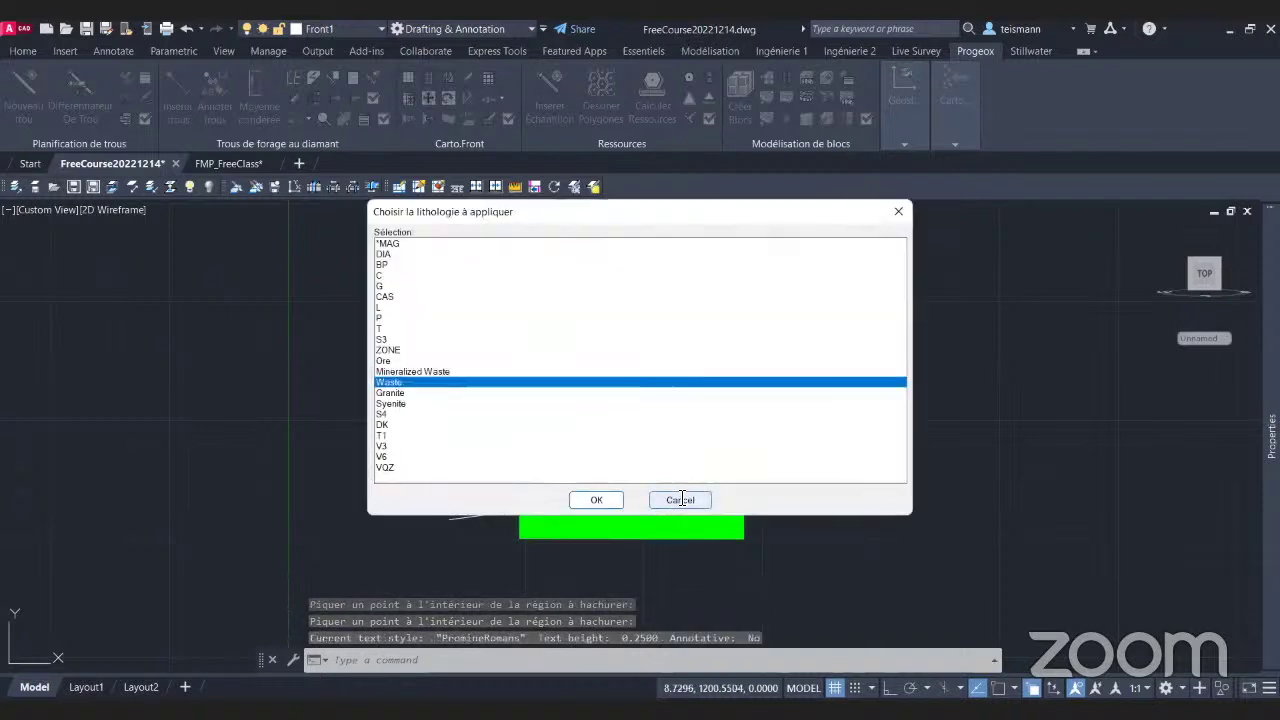
click(683, 500)
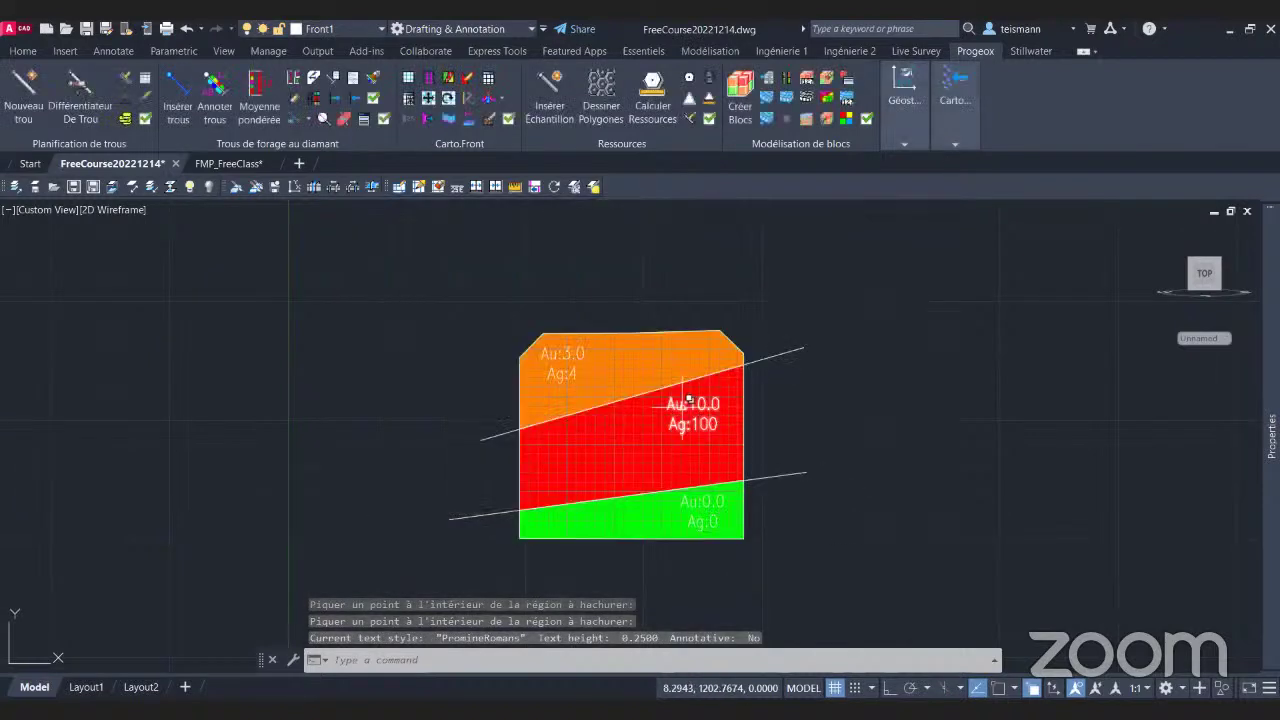
scroll(694, 440, up, 2)
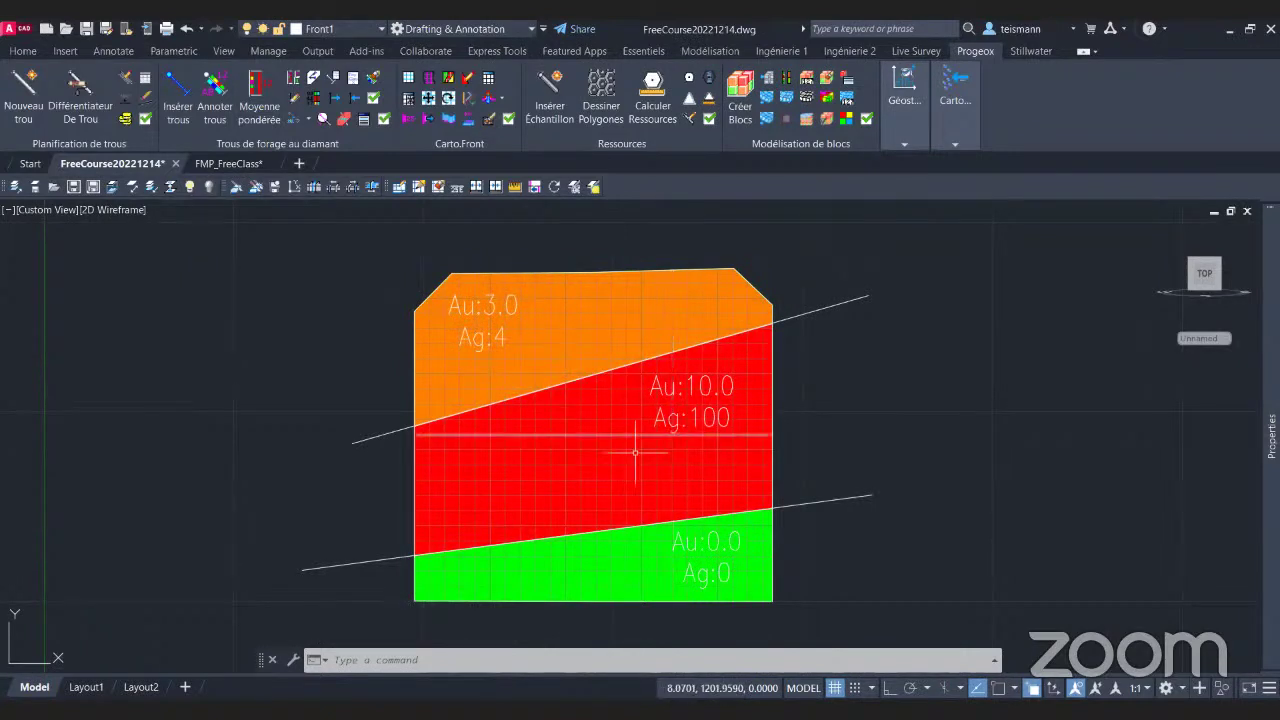
Open the orange hatch above the upper contact line for editing and review its available rock types, keeping *MAG.
scroll(828, 471, down, 2)
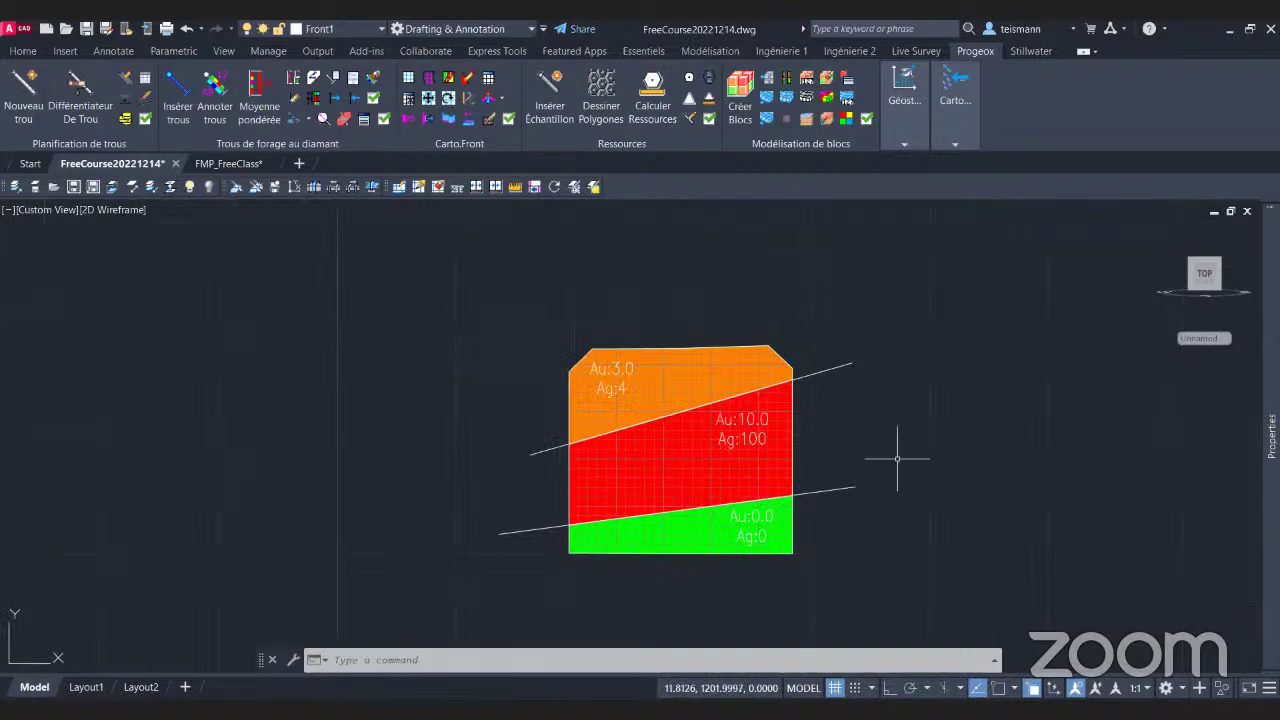
click(473, 85)
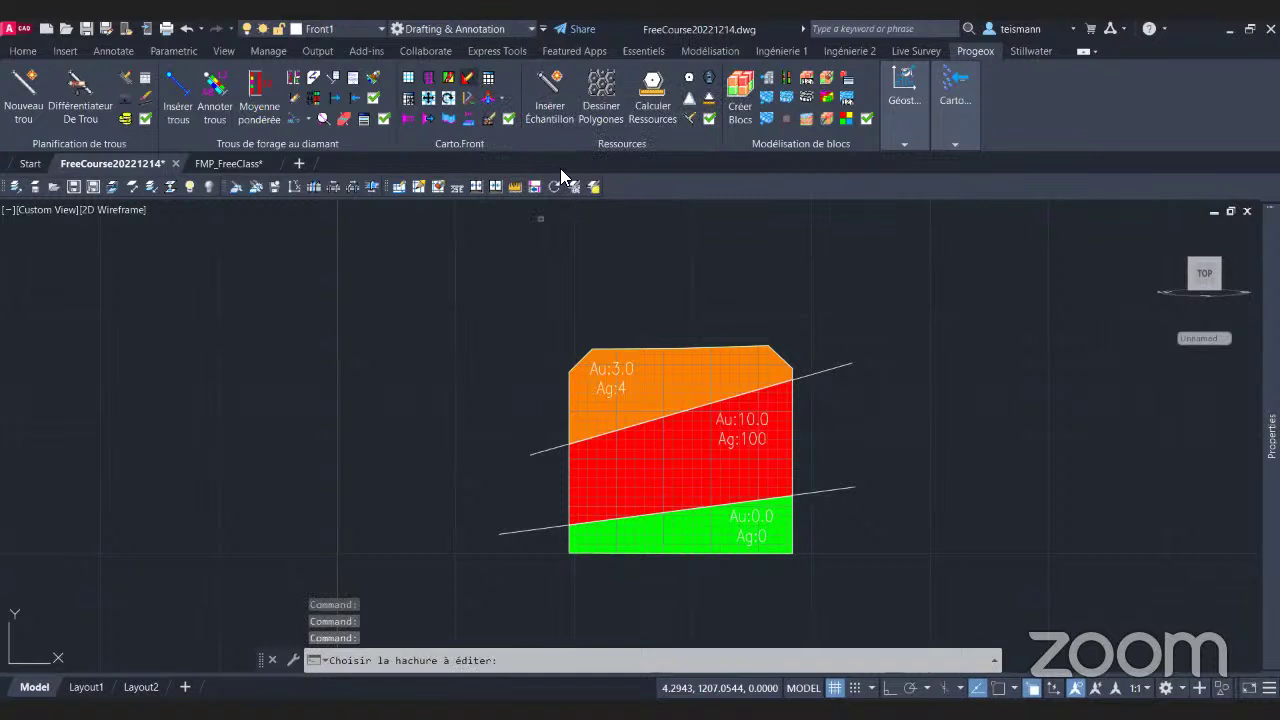
click(716, 423)
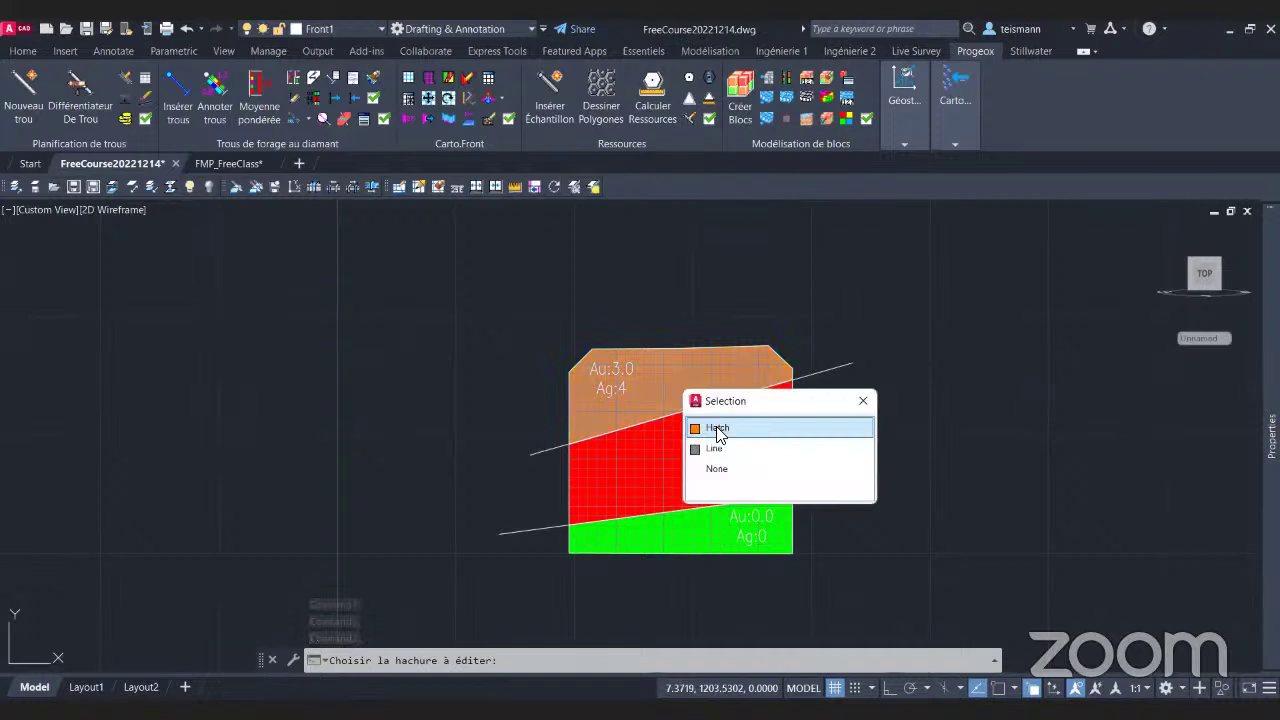
click(716, 428)
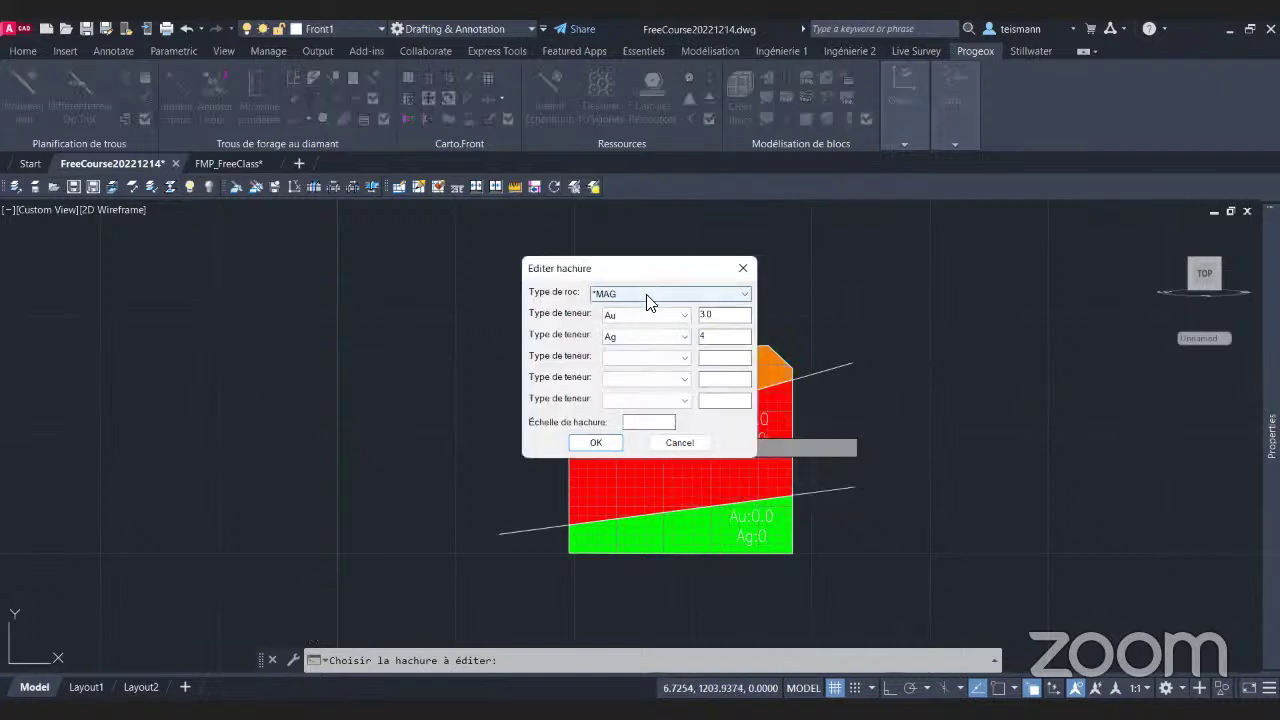
click(646, 294)
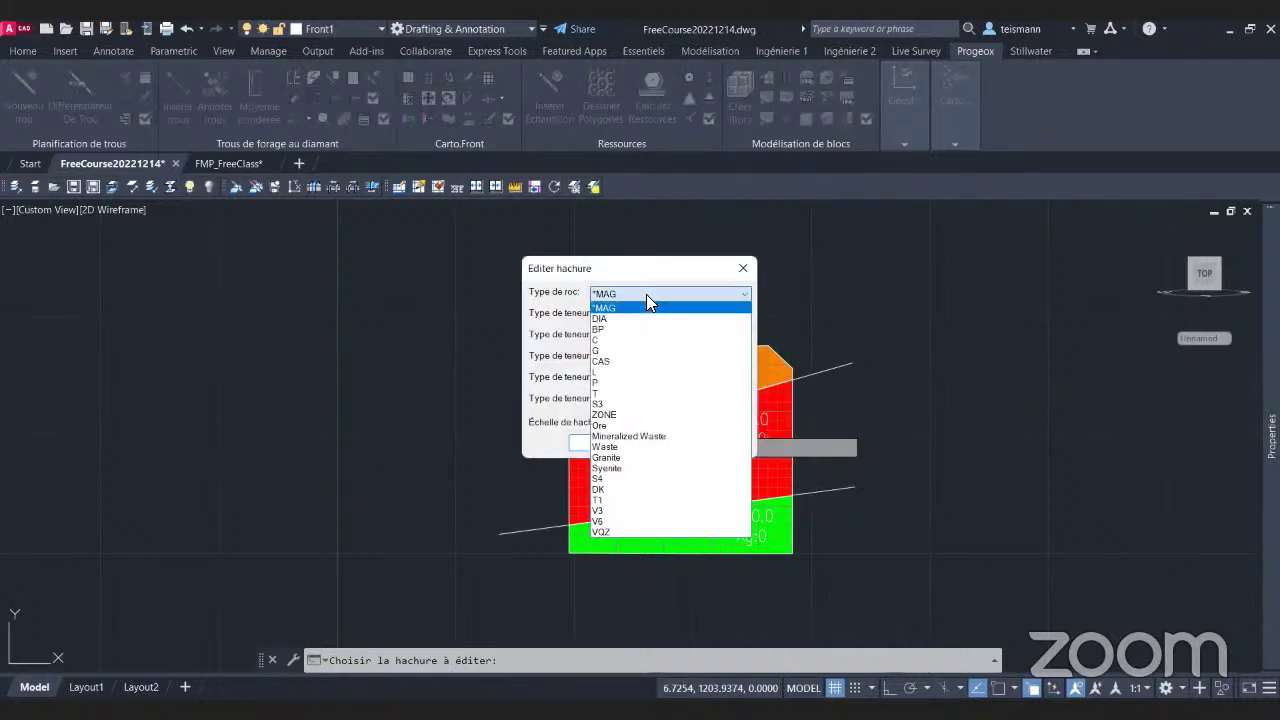
click(652, 296)
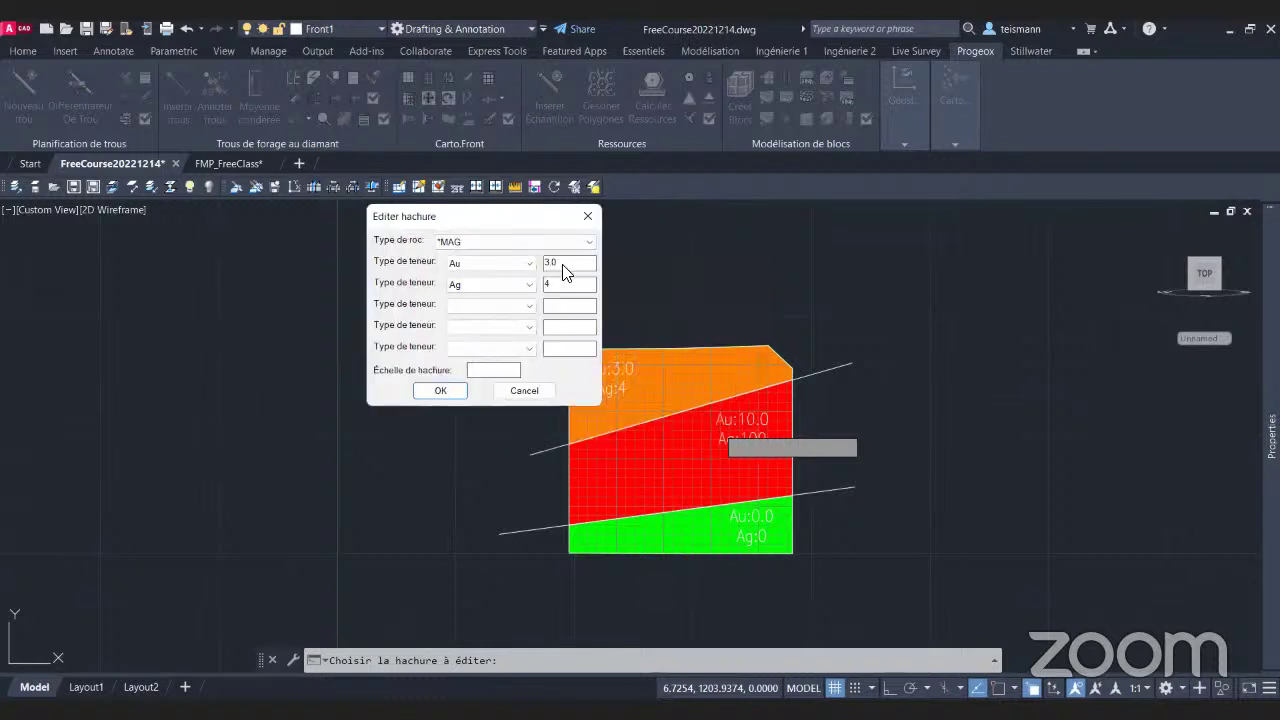
click(552, 243)
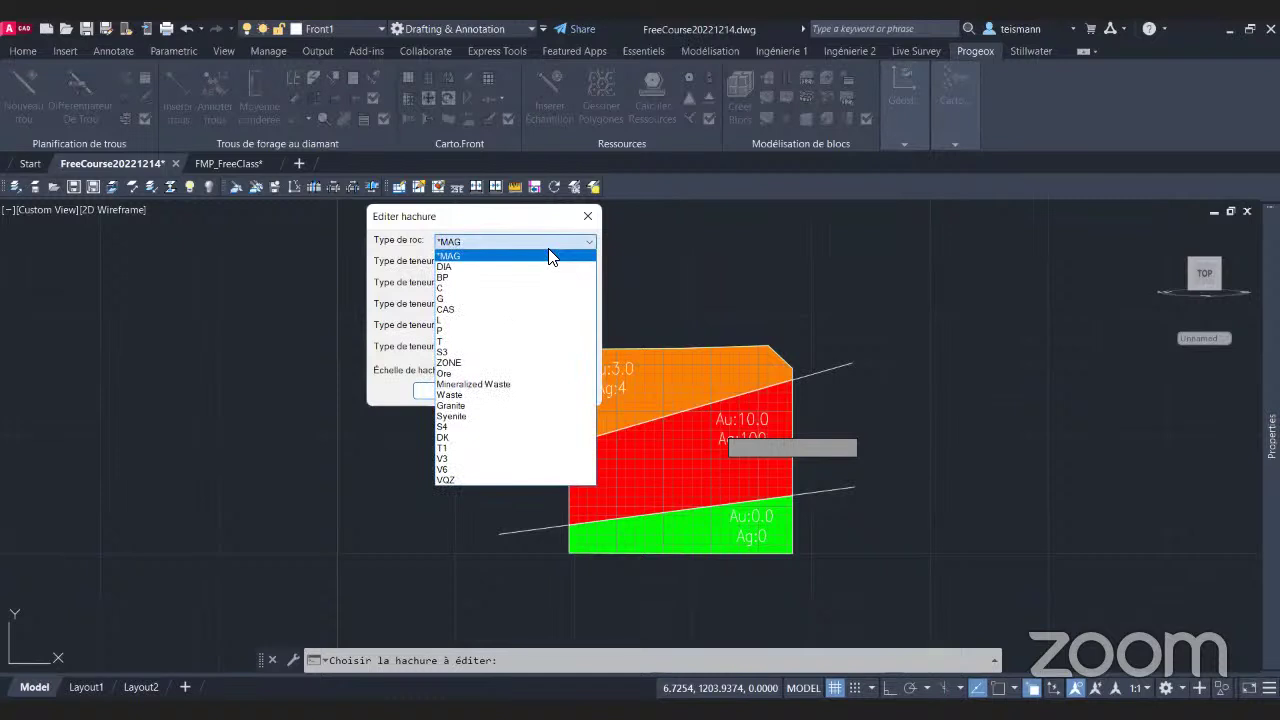
click(510, 240)
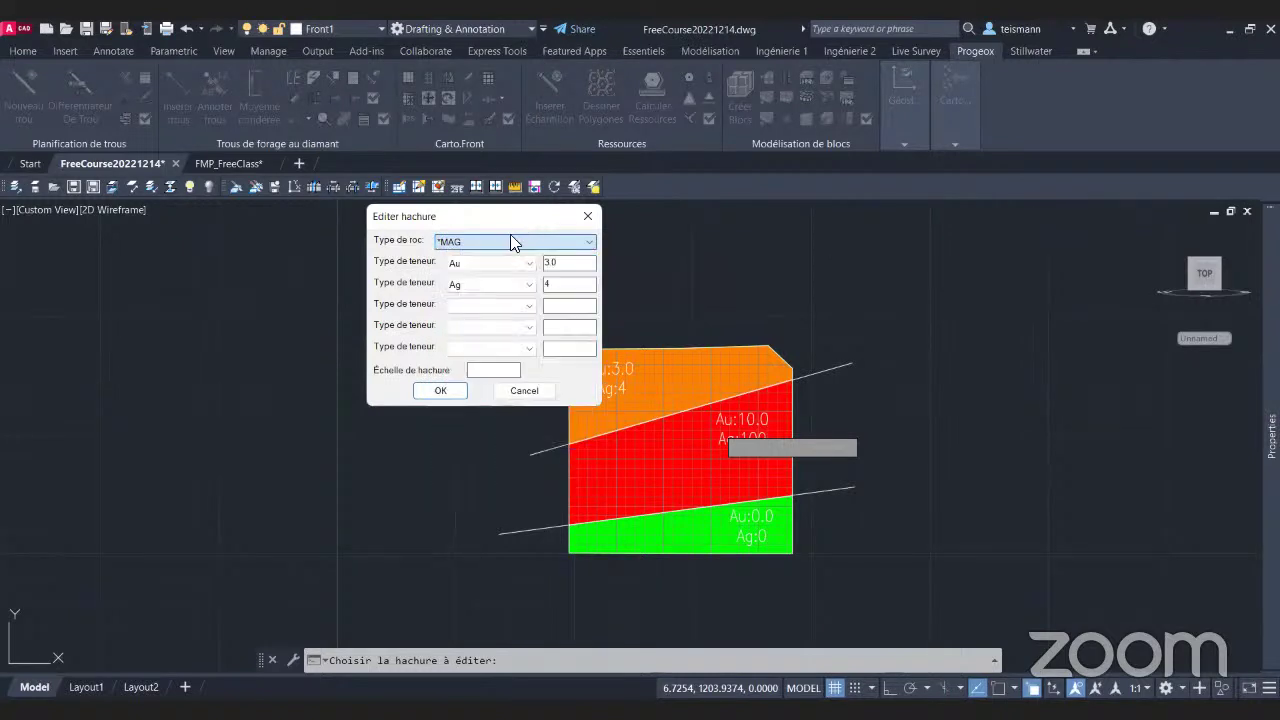
Set the upper region's grades to Au 2 and Ag 2, with a hatch scale of 0.5.
double_click(552, 262)
text(2)
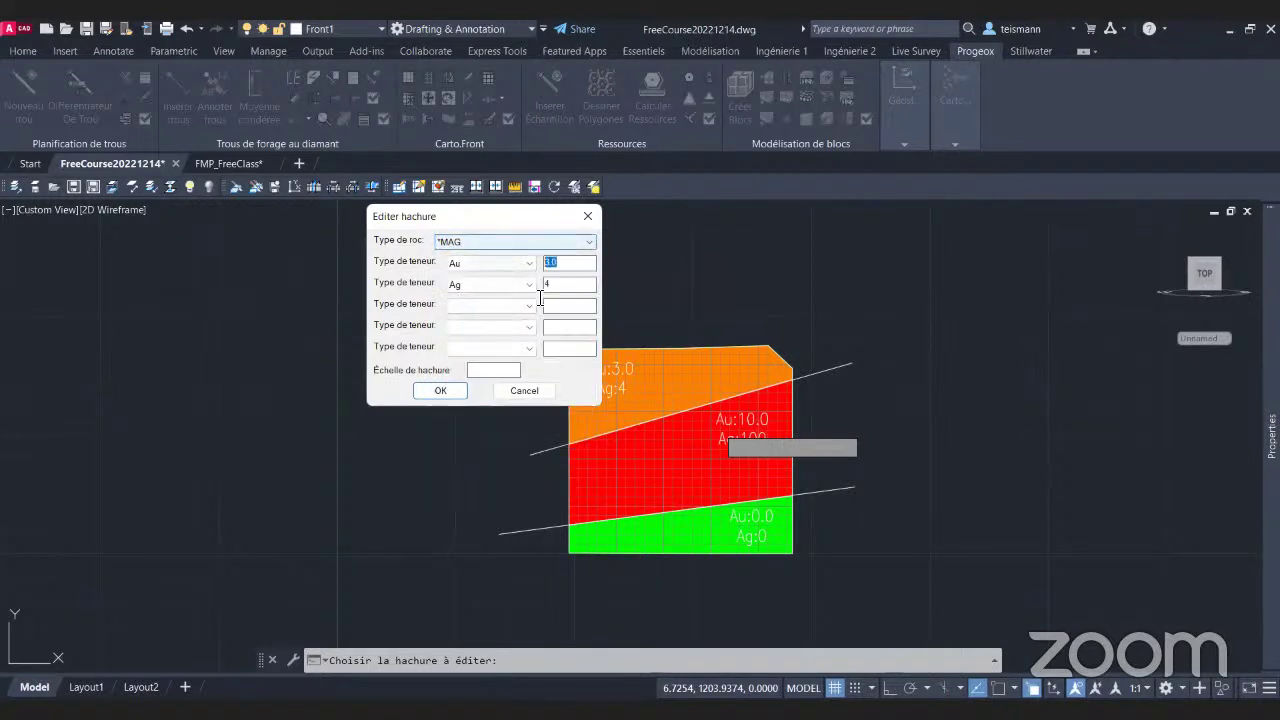
double_click(558, 284)
text(2)
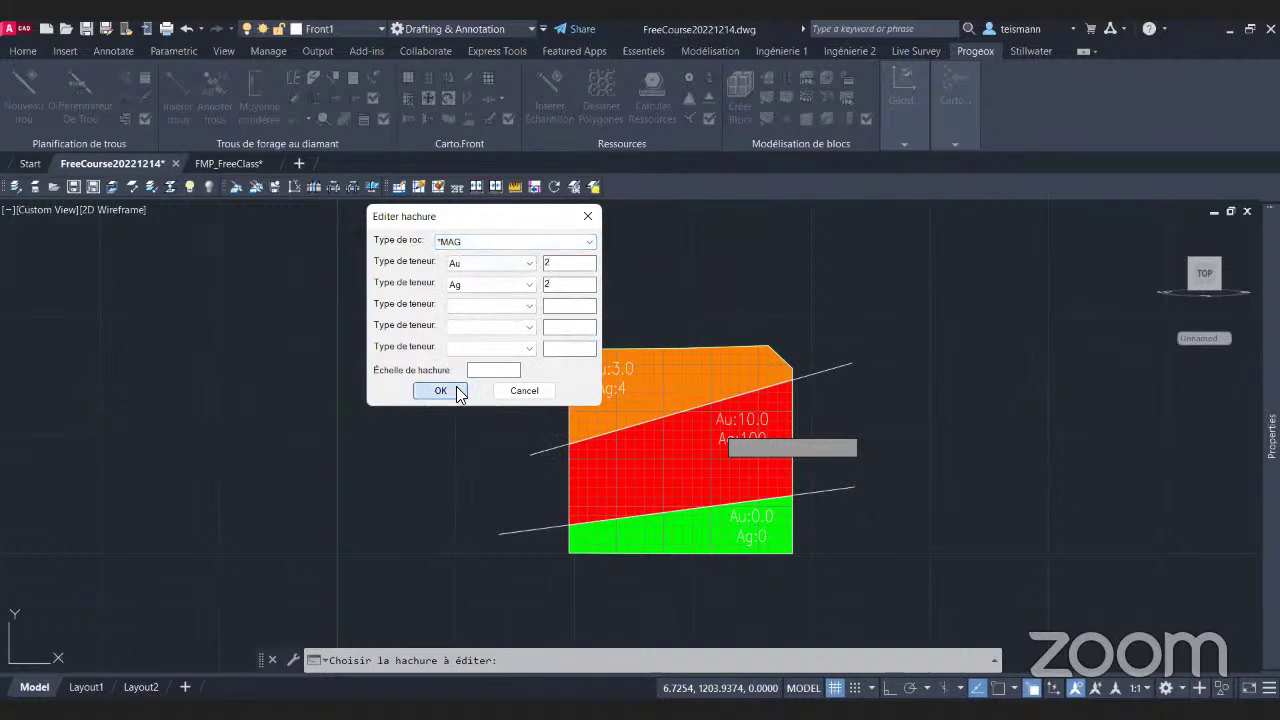
key(Return)
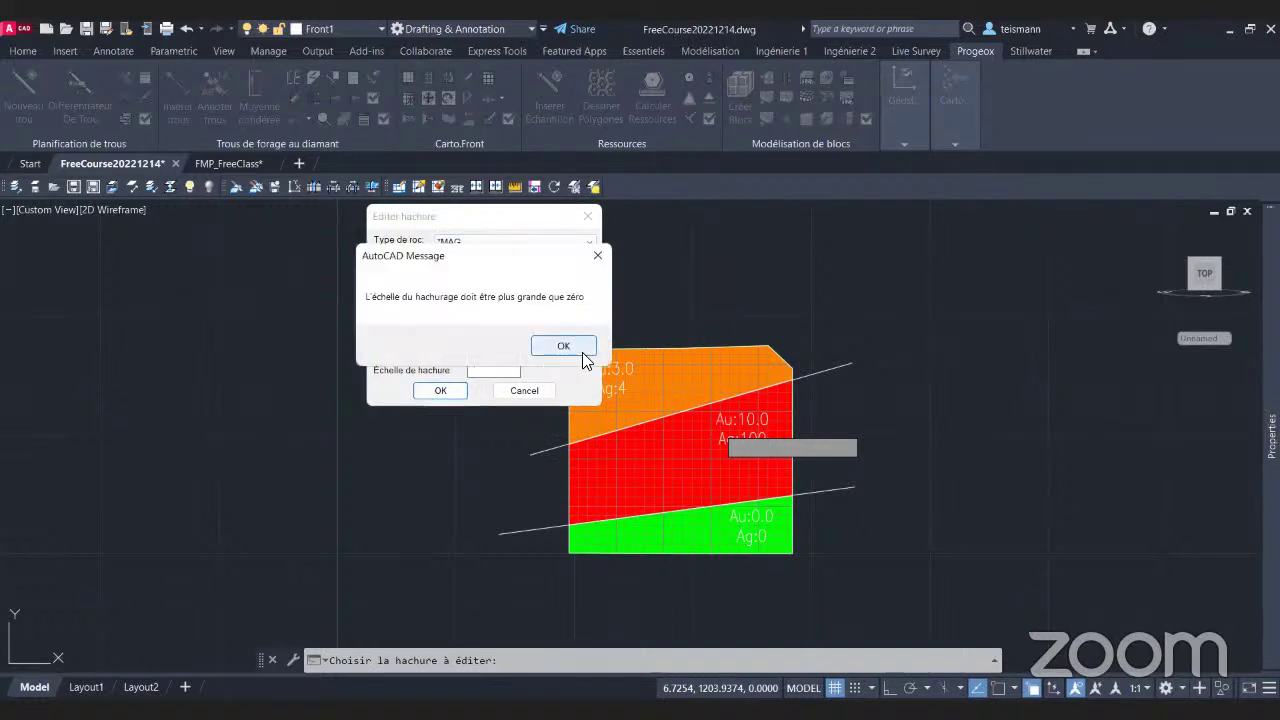
click(563, 346)
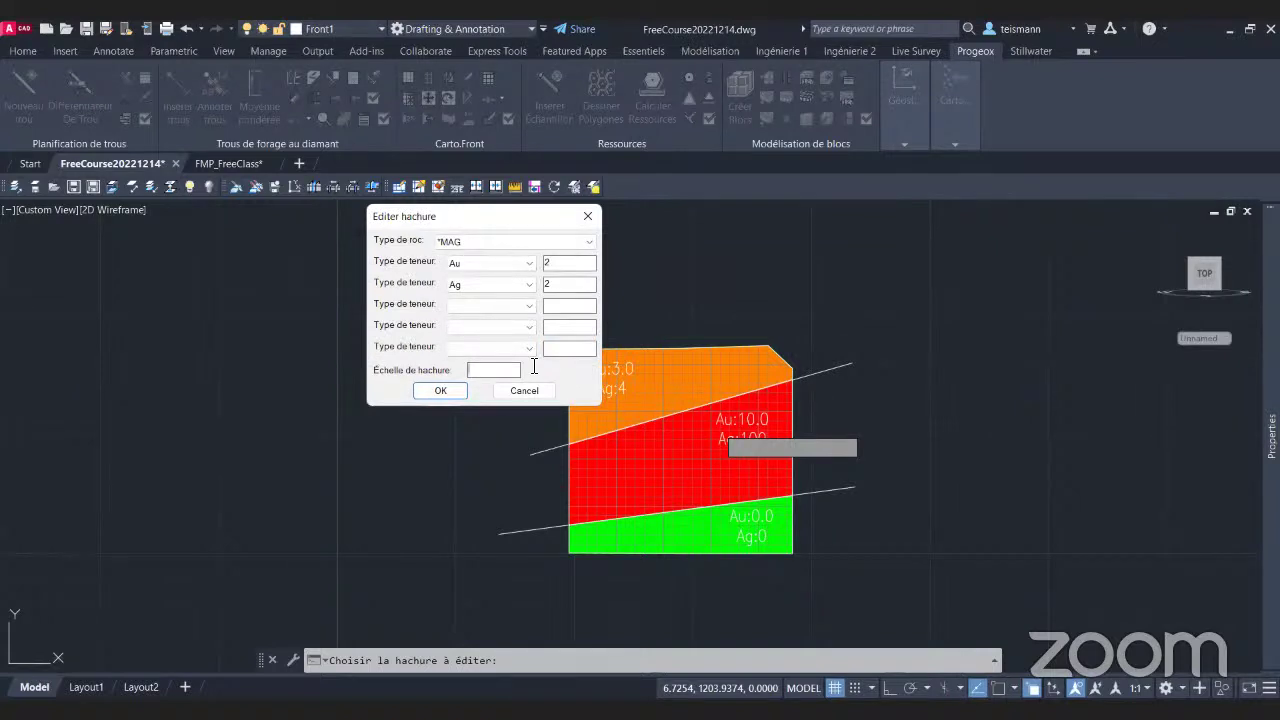
click(472, 369)
text(0.5)
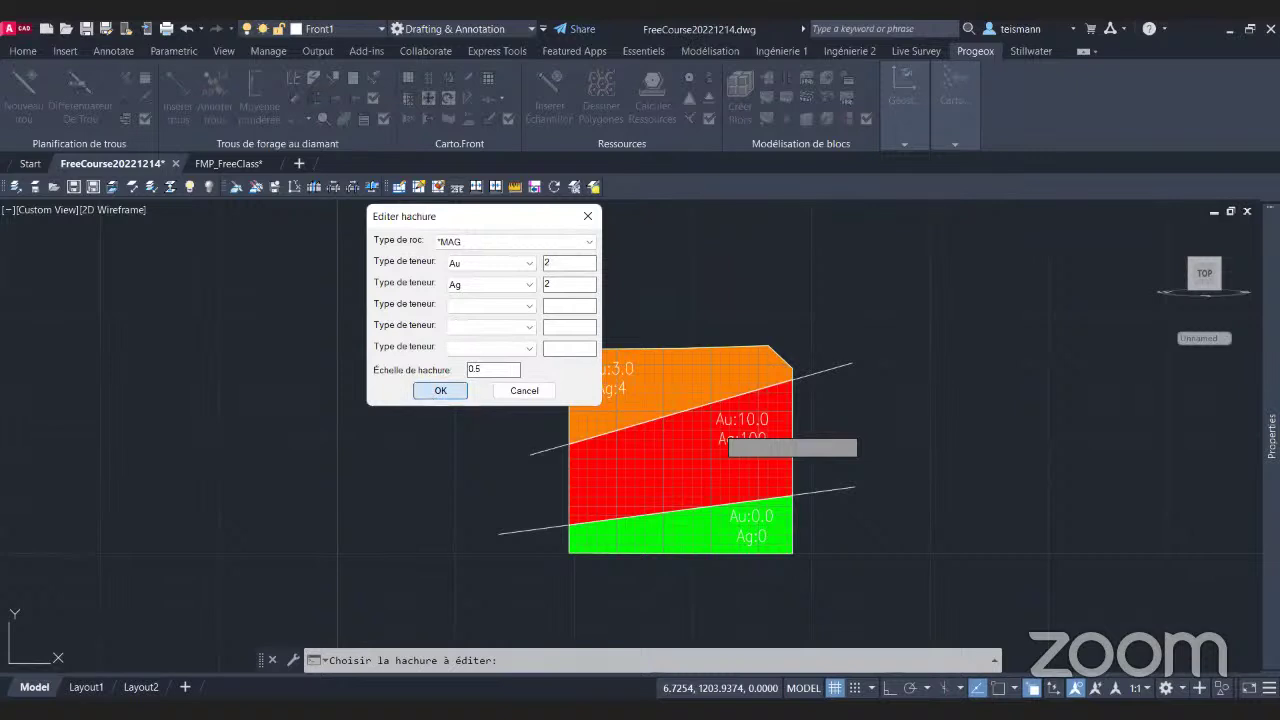
click(440, 390)
Edit the upper *MAG hatch again with a hatch scale of 0.2, and end the hatch editing.
click(656, 378)
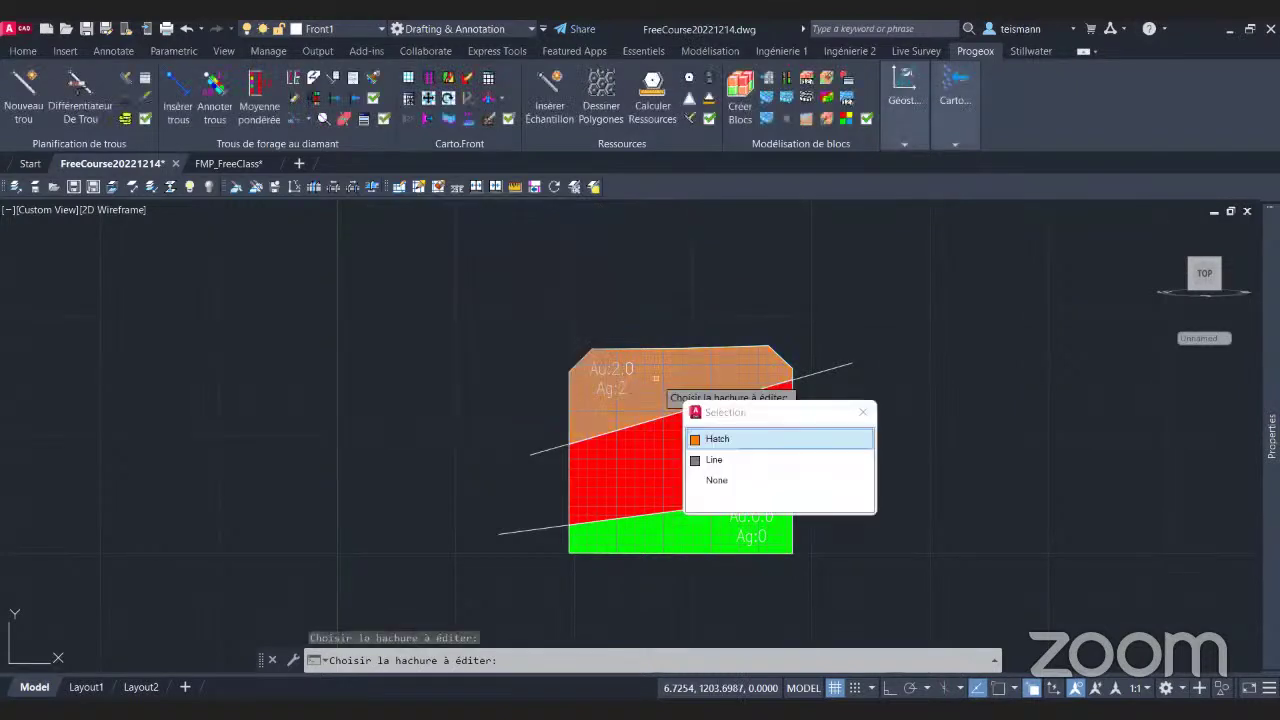
click(702, 438)
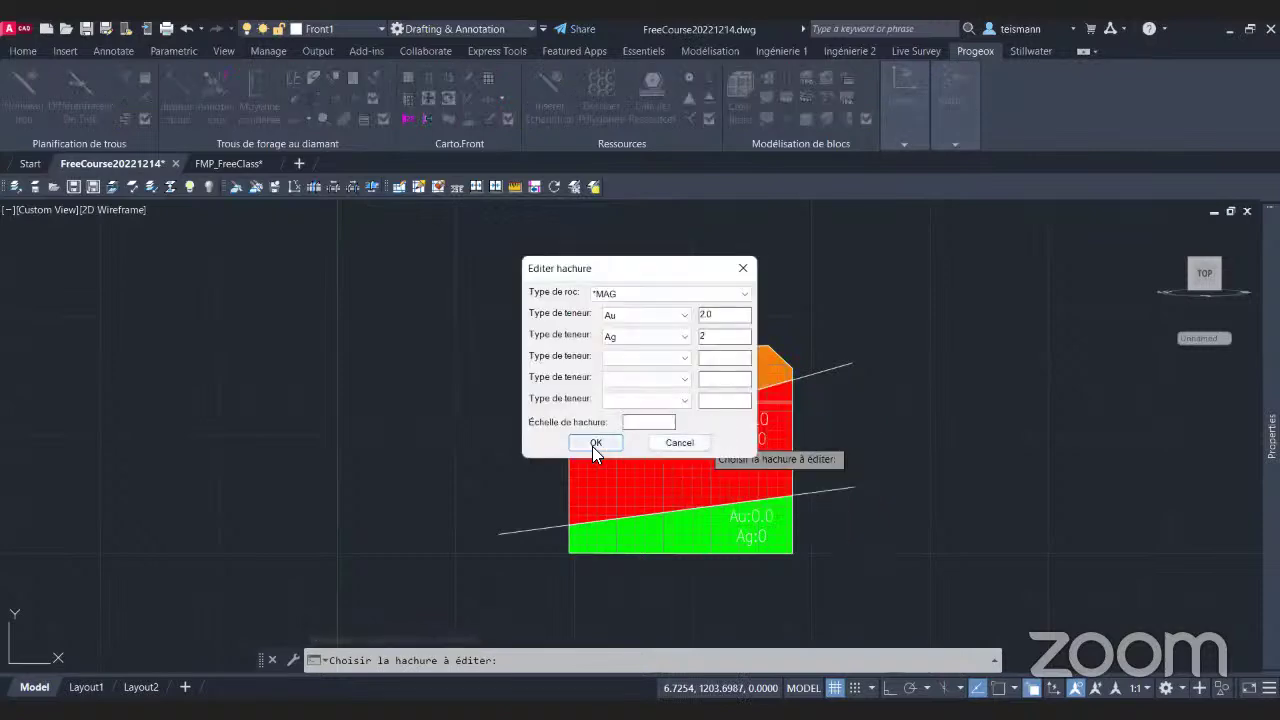
click(592, 446)
click(682, 400)
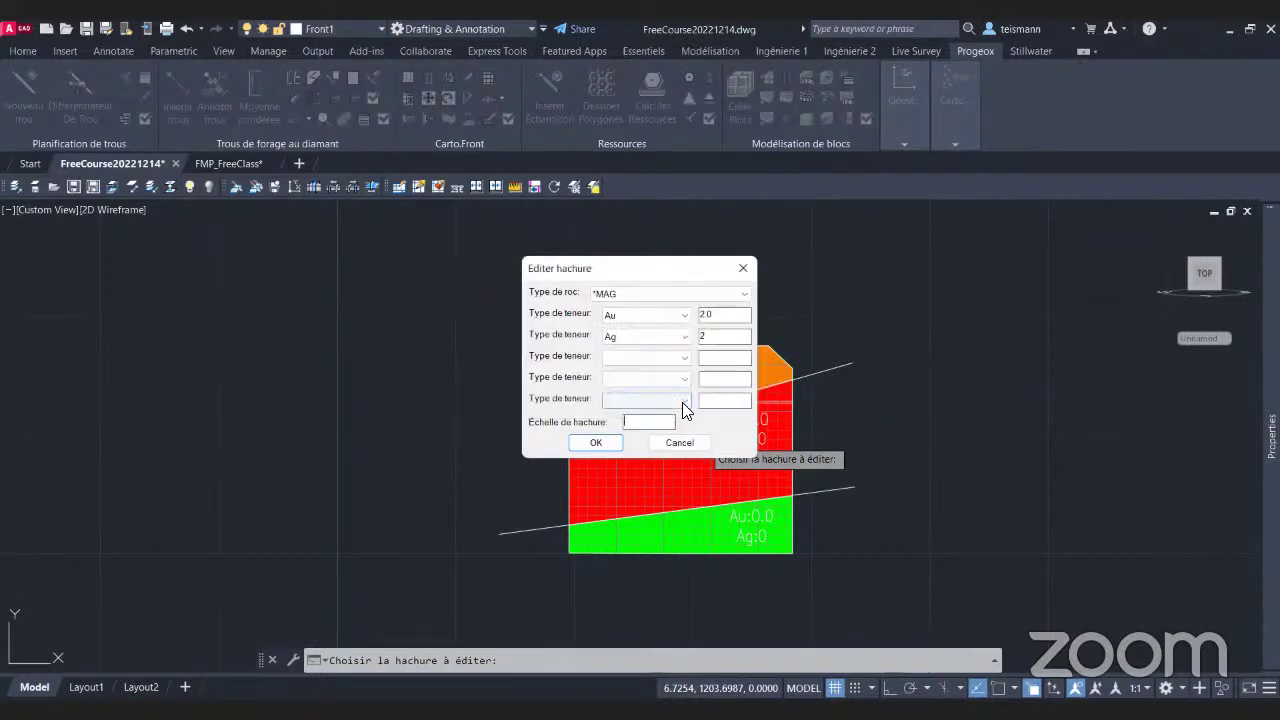
text(0.8)
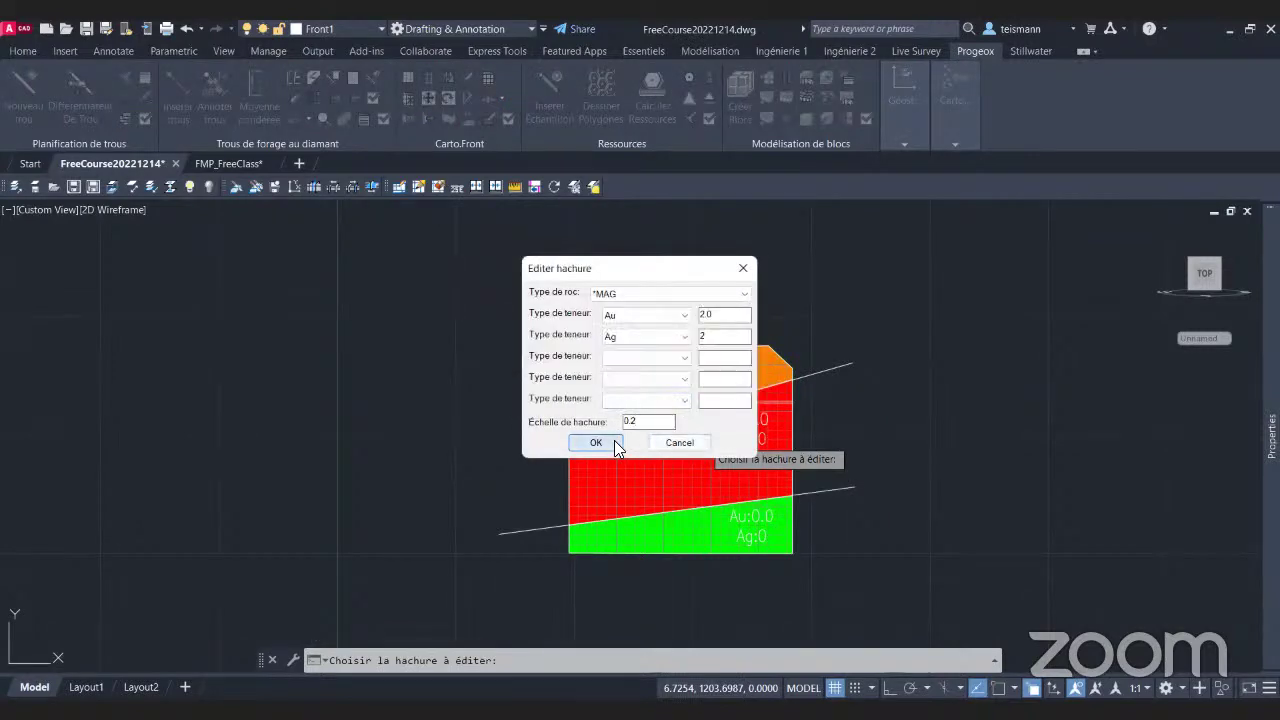
click(614, 442)
key(Return)
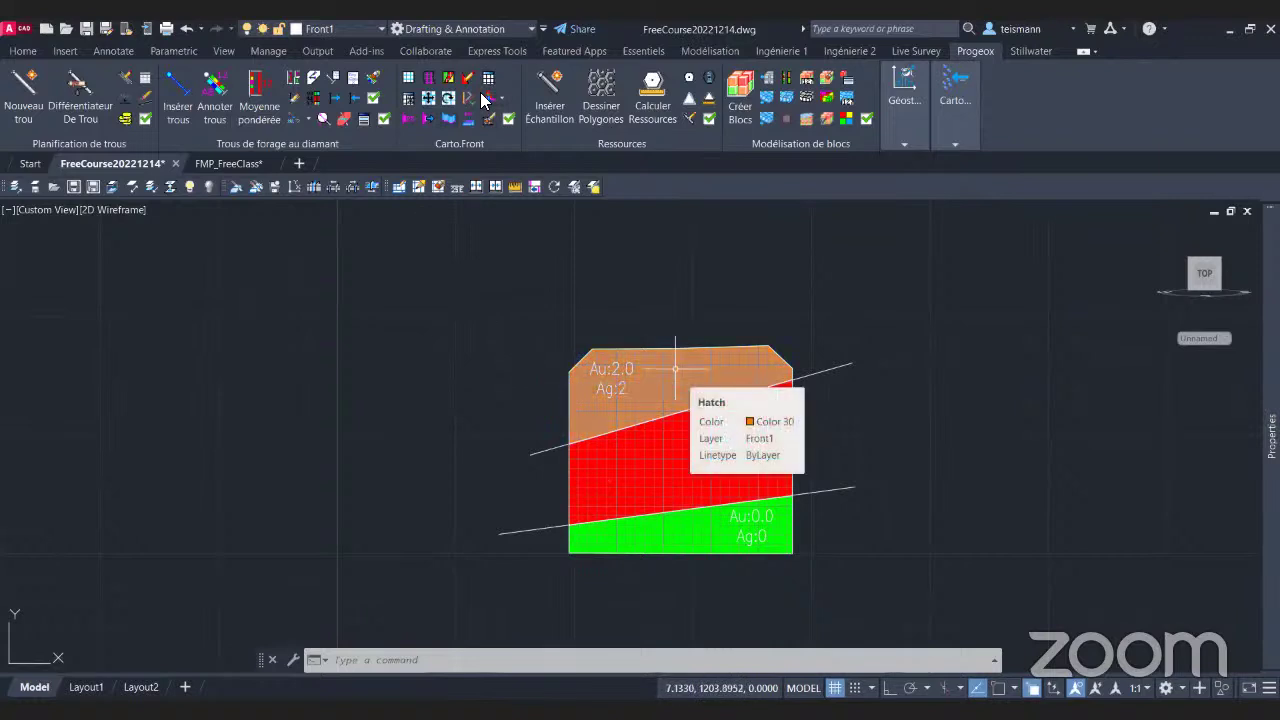
Split the model space into two vertical viewports and return one of them to the plan view.
scroll(658, 320, down, 2)
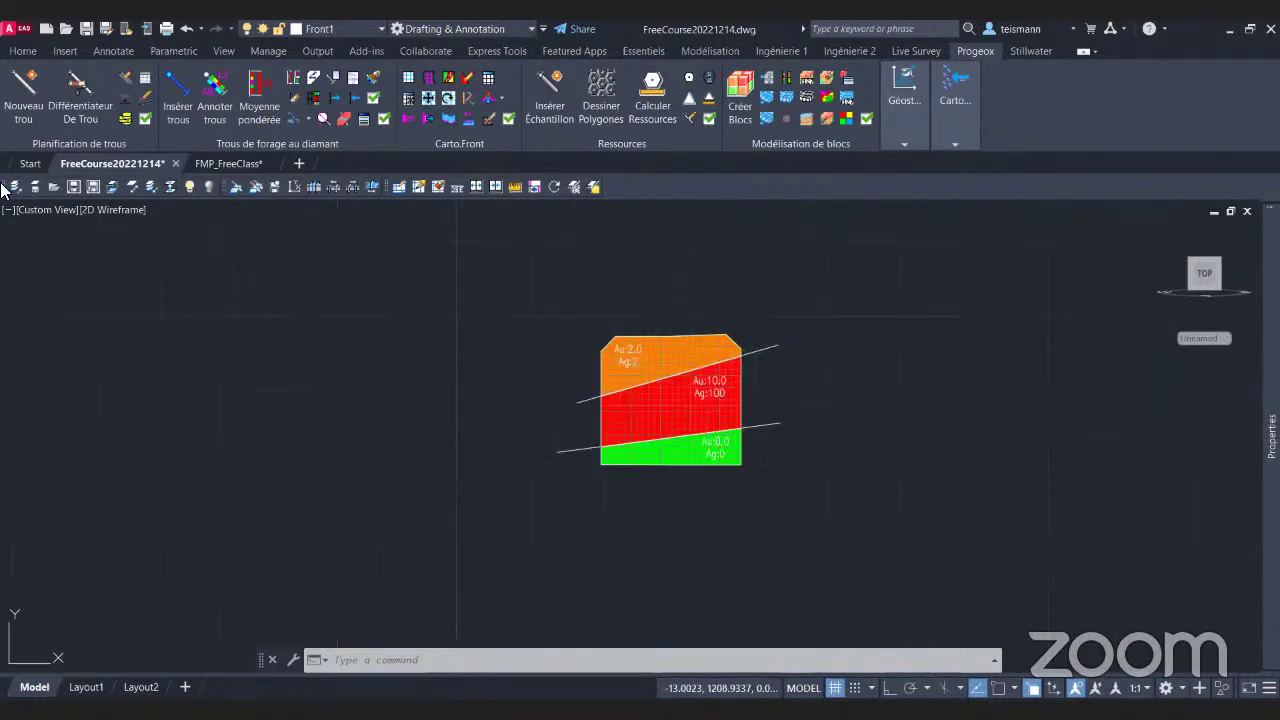
click(55, 209)
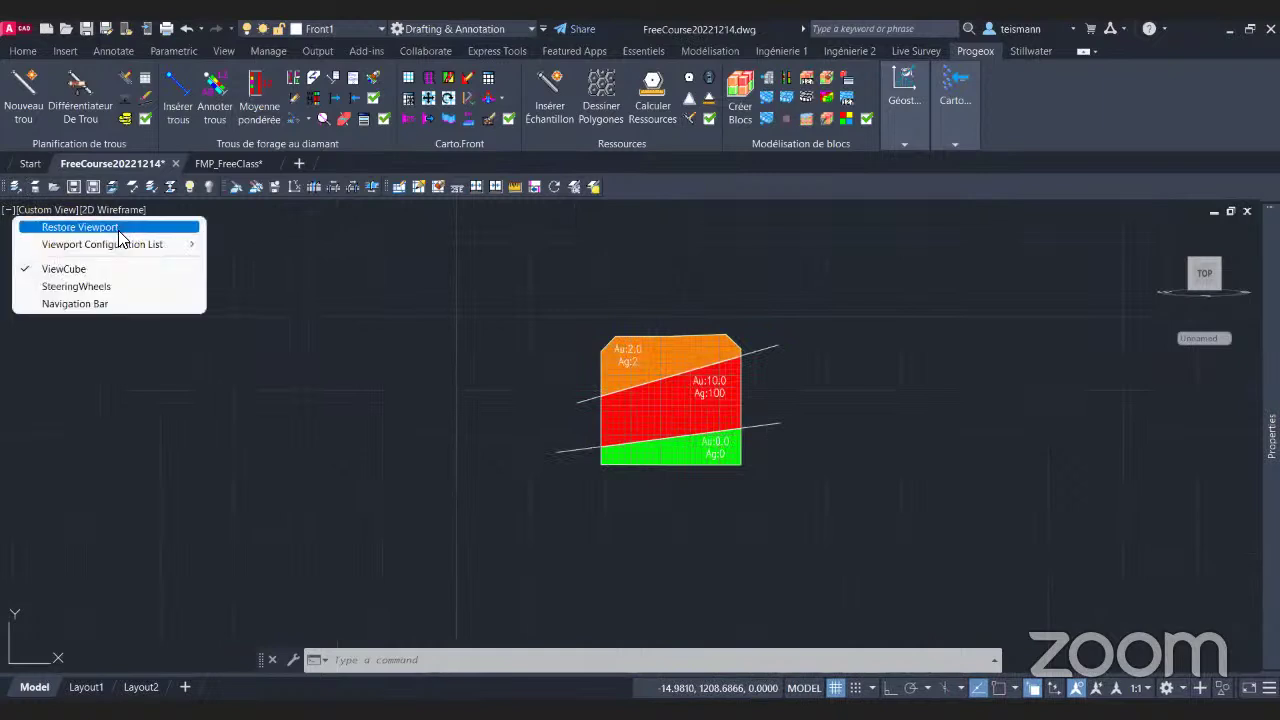
mouse_move(118, 242)
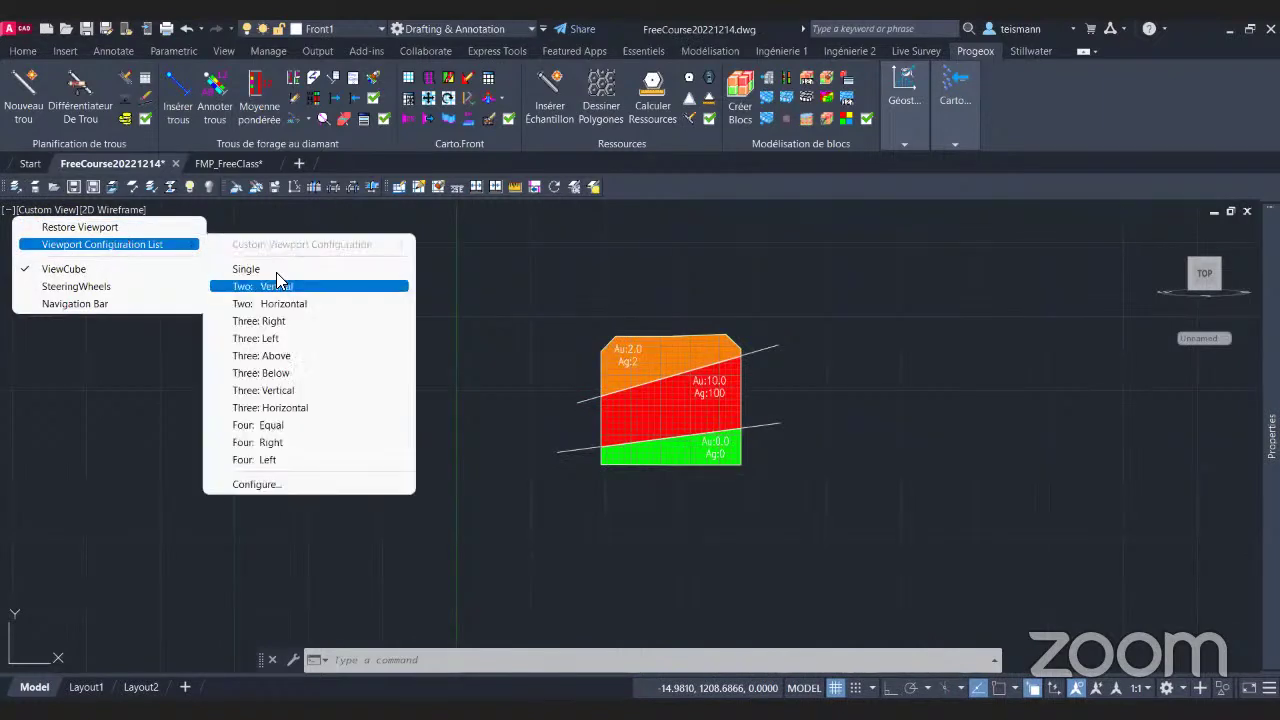
click(276, 283)
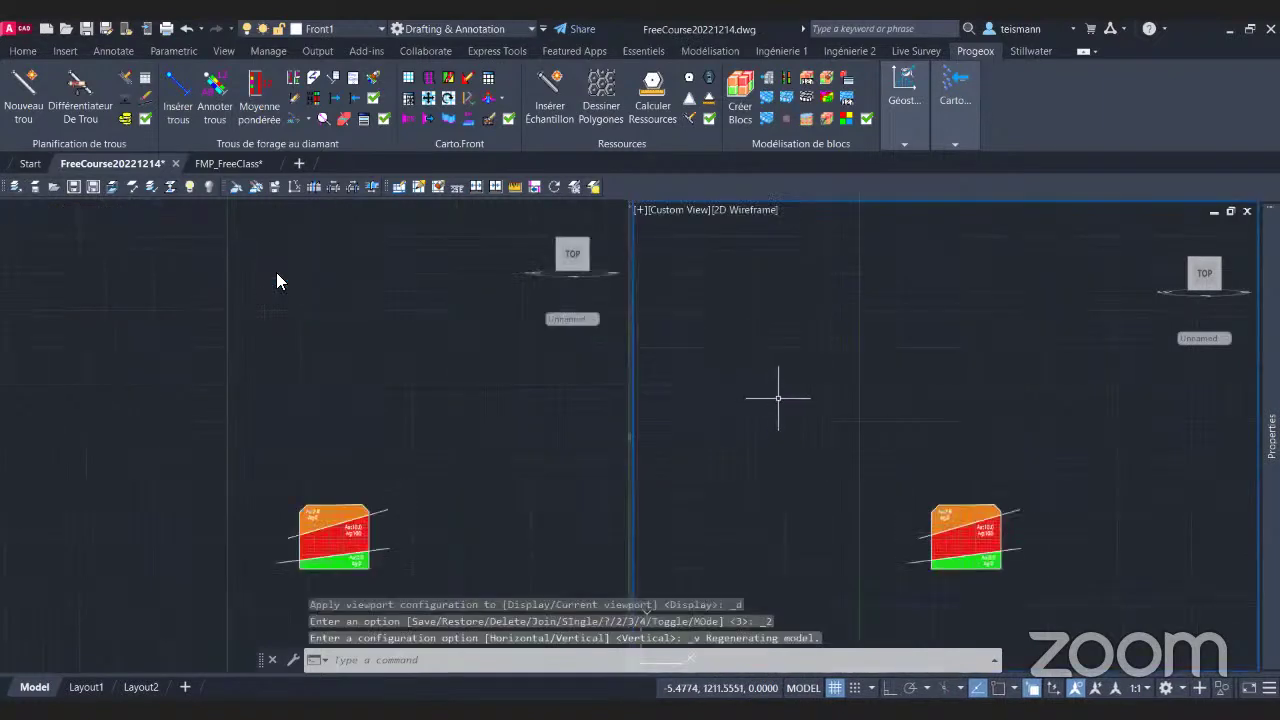
click(295, 187)
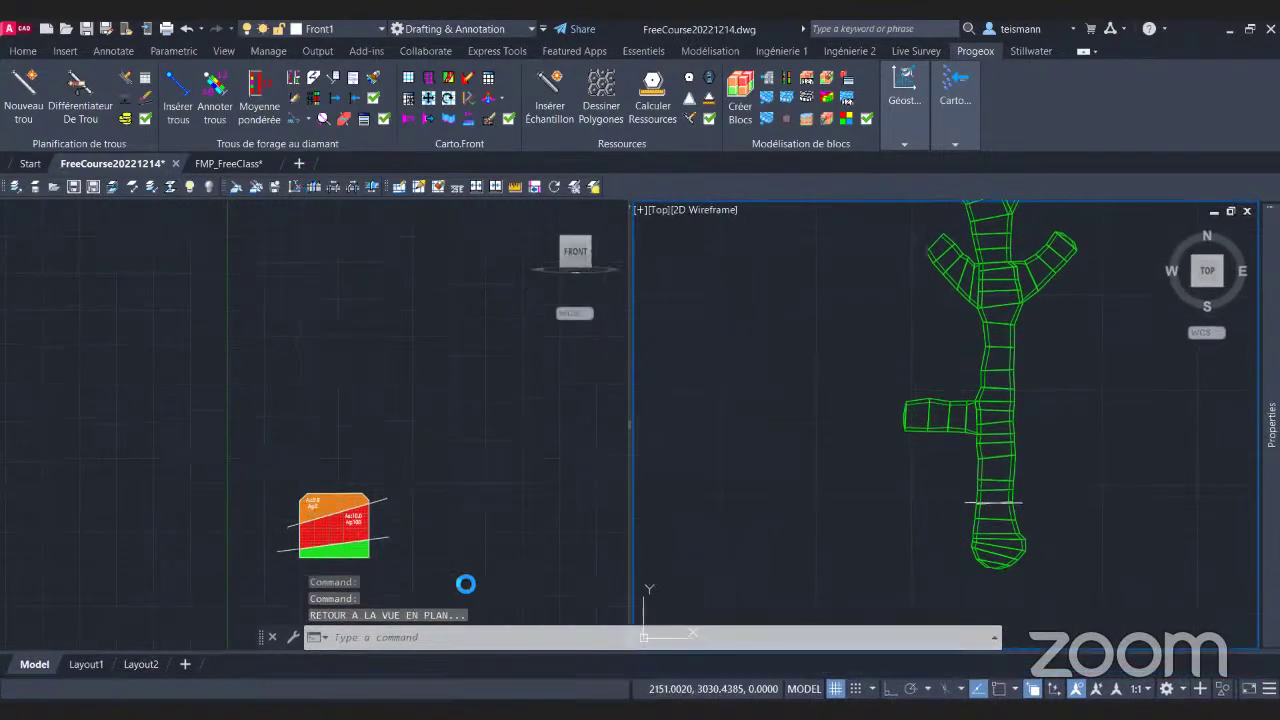
Highlight the mapped face in the section viewport to locate it in the plan view, and clear the selection.
click(471, 529)
click(471, 529)
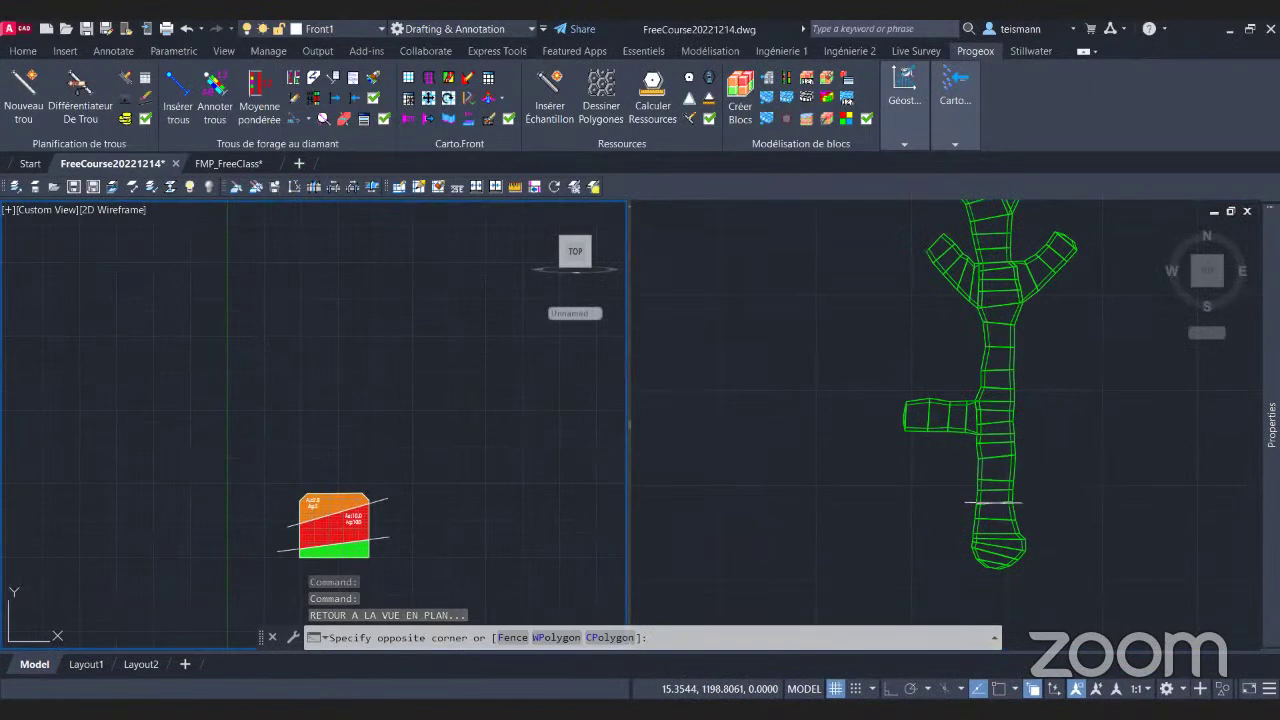
click(373, 458)
middle_drag(373, 458, 377, 338)
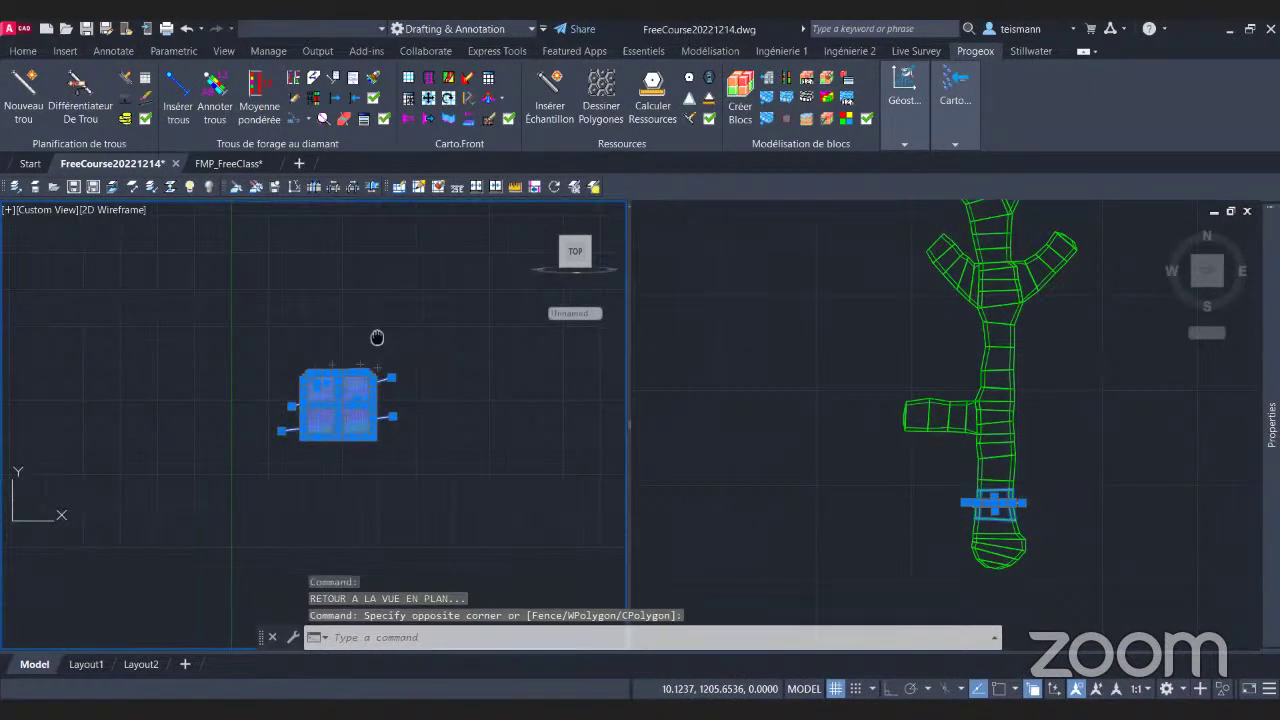
key(Escape)
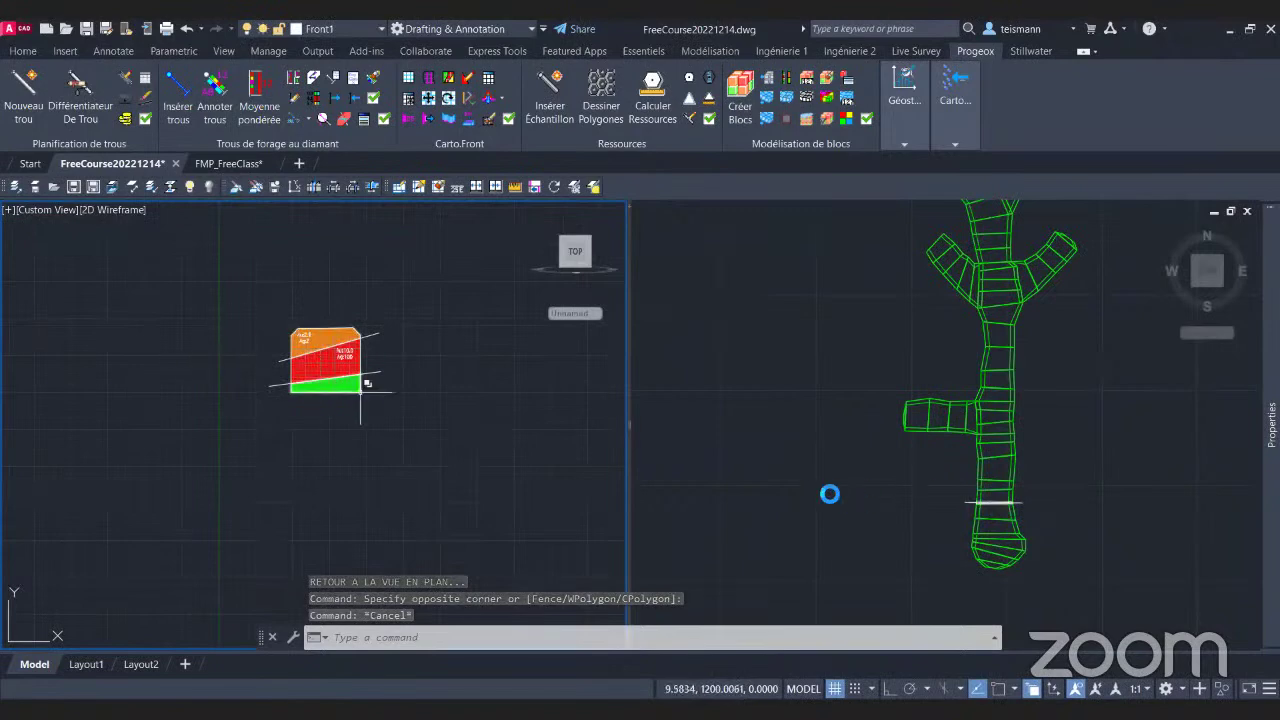
scroll(361, 391, up, 4)
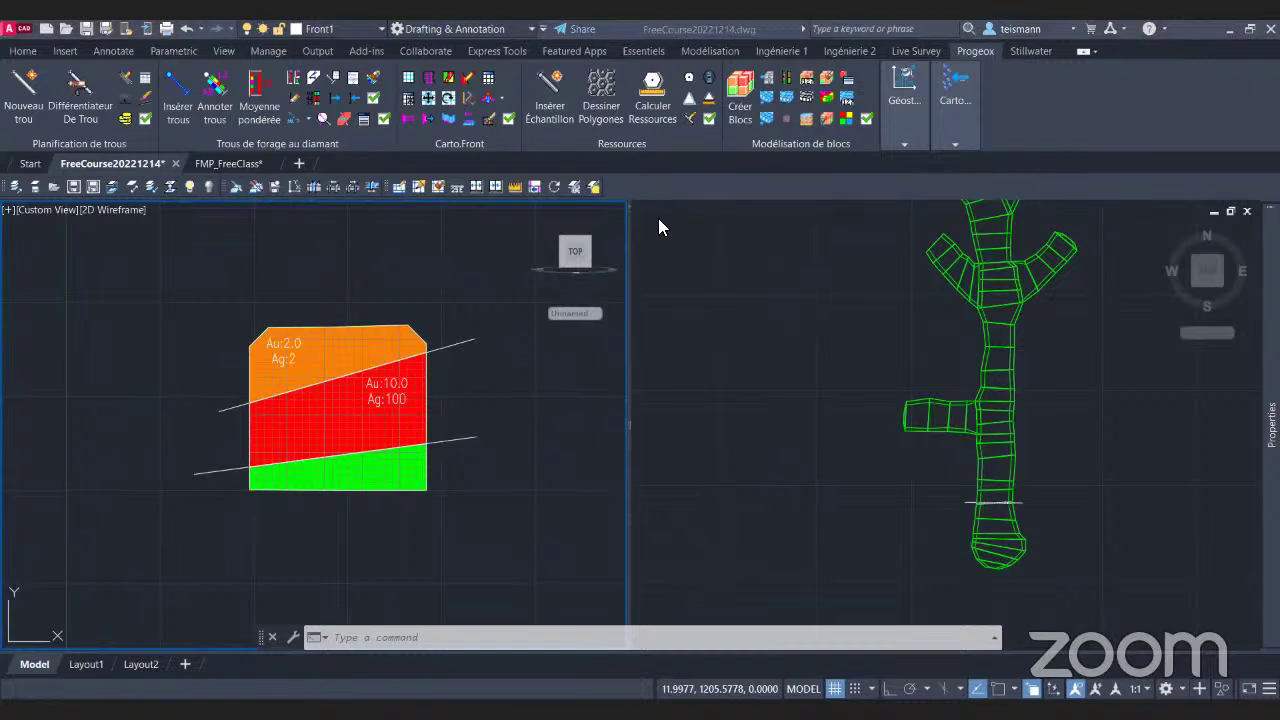
Examine the completed face maps in layout 0 of the FMP_FreeClass drawing and return to FreeCourse20221214.
click(424, 96)
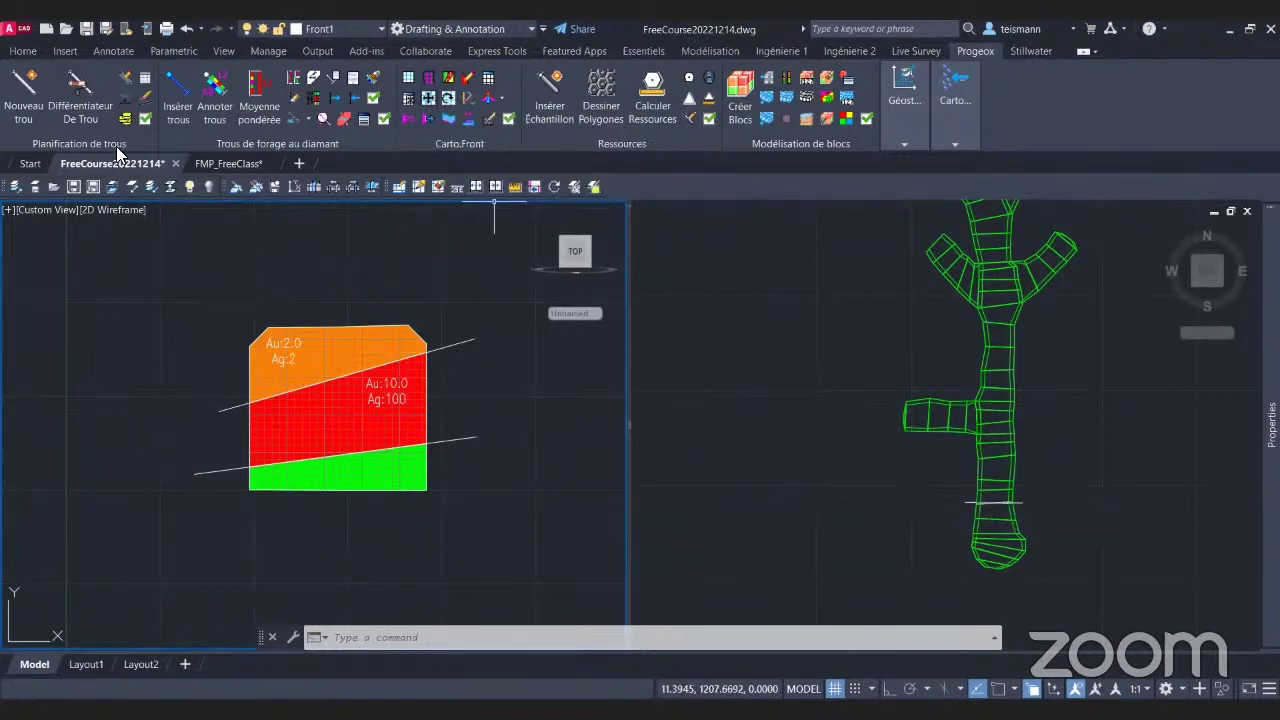
mouse_move(207, 166)
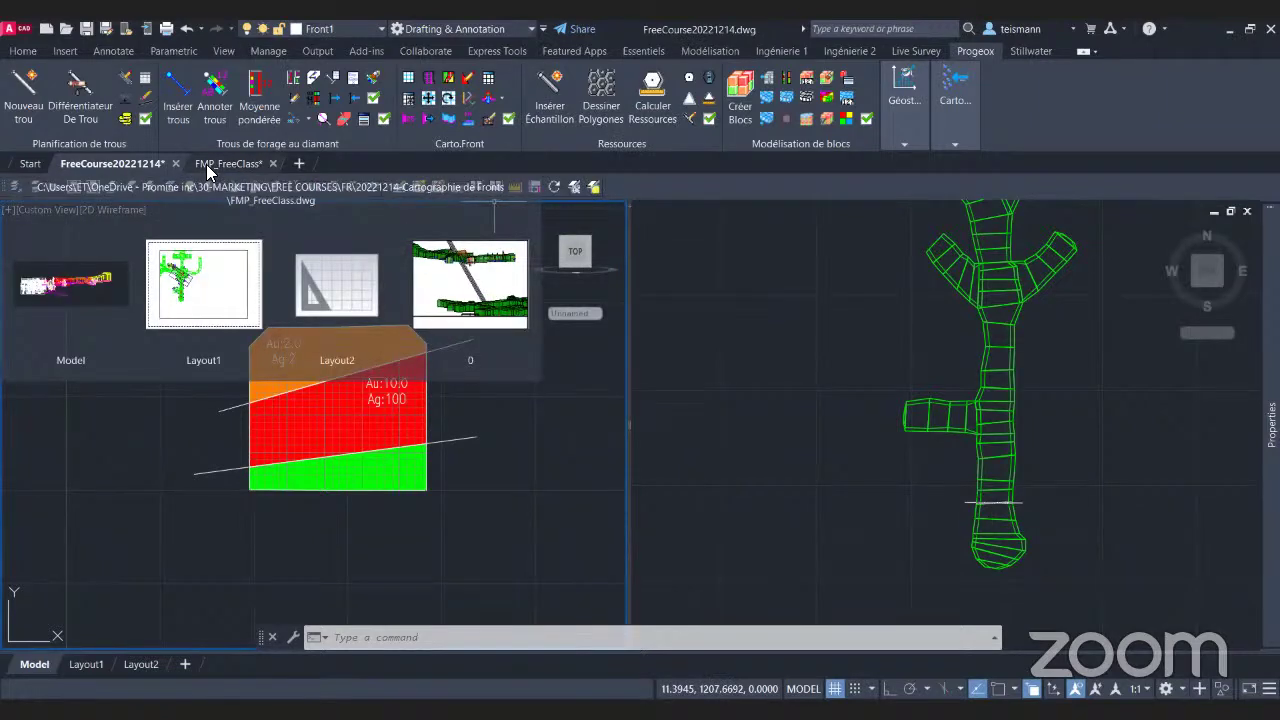
click(236, 168)
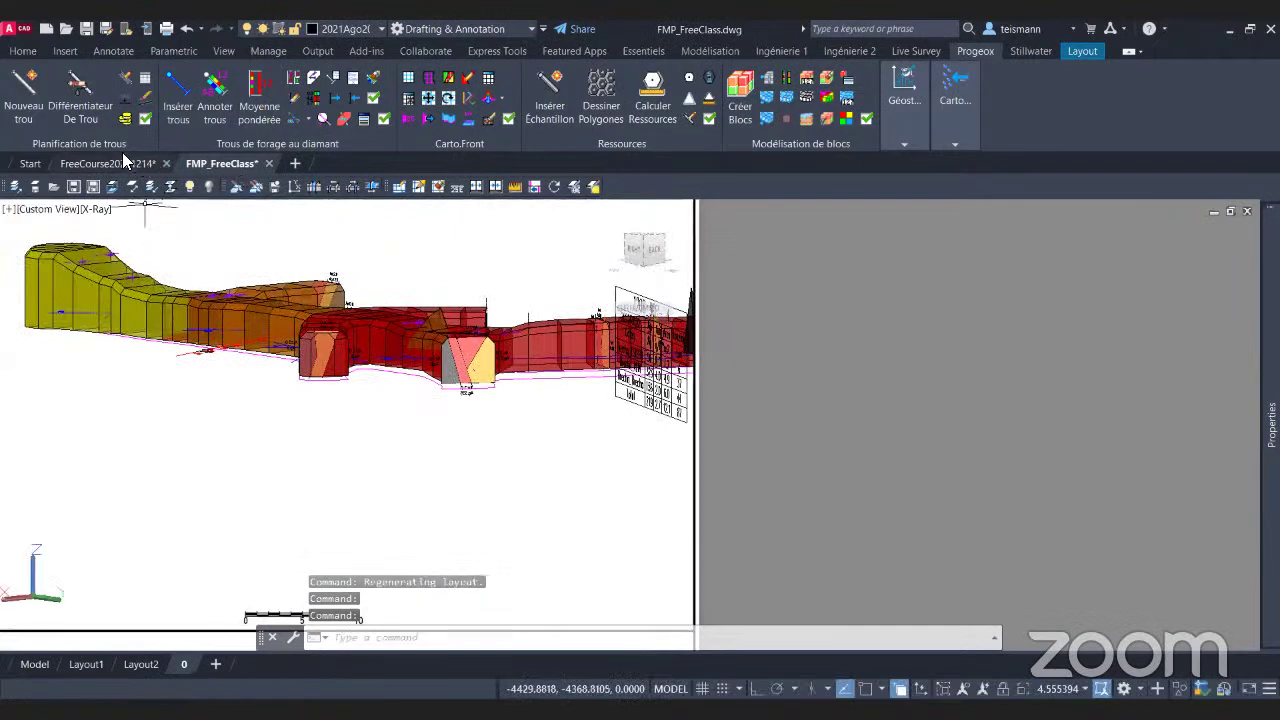
click(123, 158)
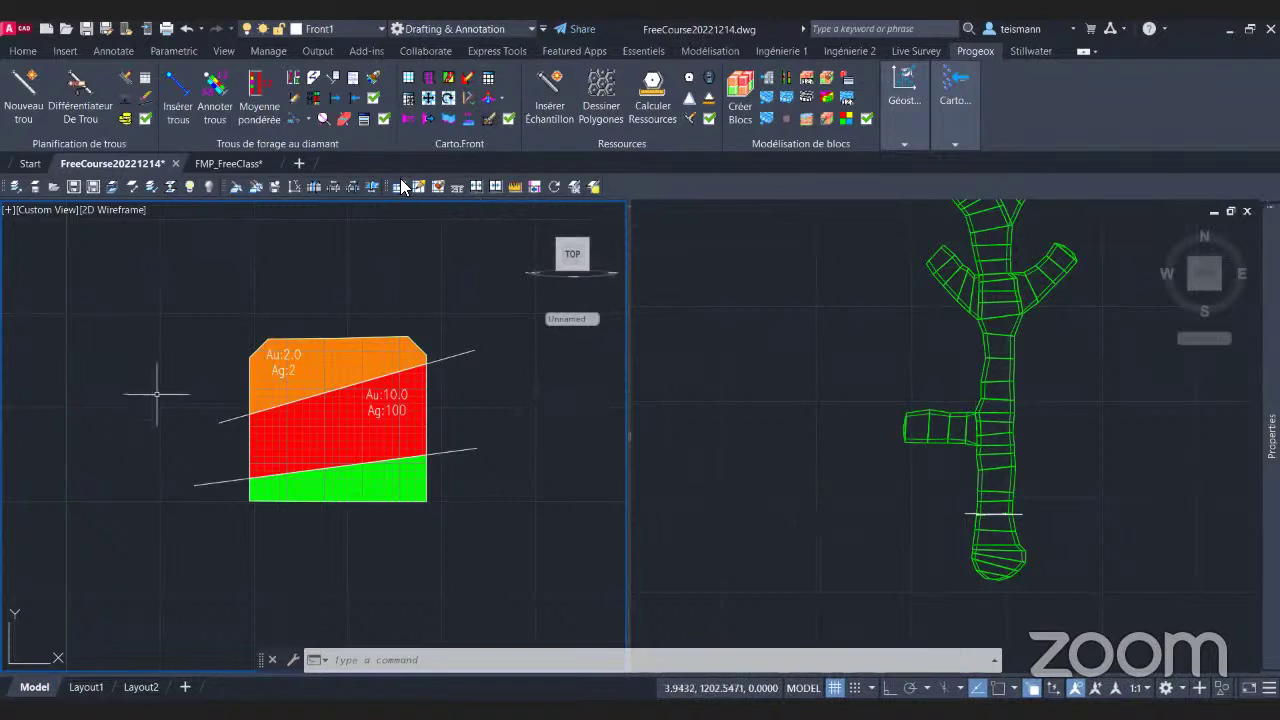
Assign the Fault1 custom line type to the upper contact line of the mapped face.
click(288, 296)
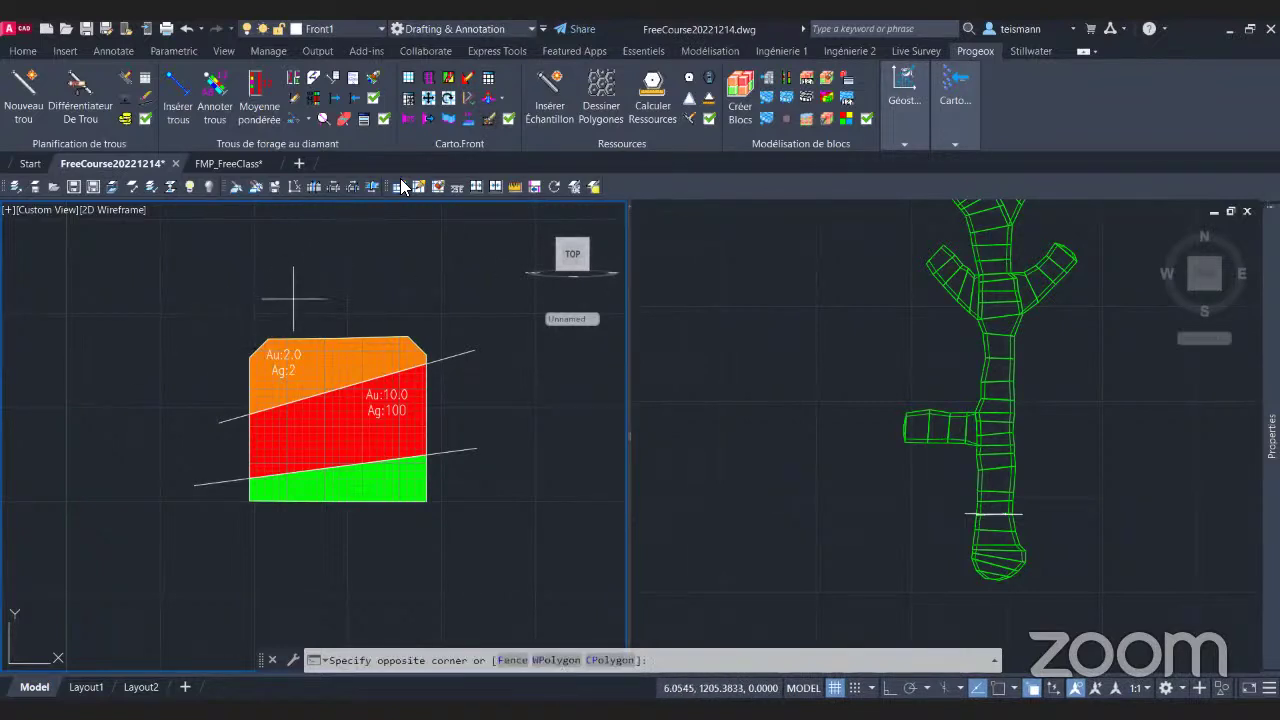
key(Escape)
scroll(334, 300, up, 2)
middle_drag(314, 380, 315, 340)
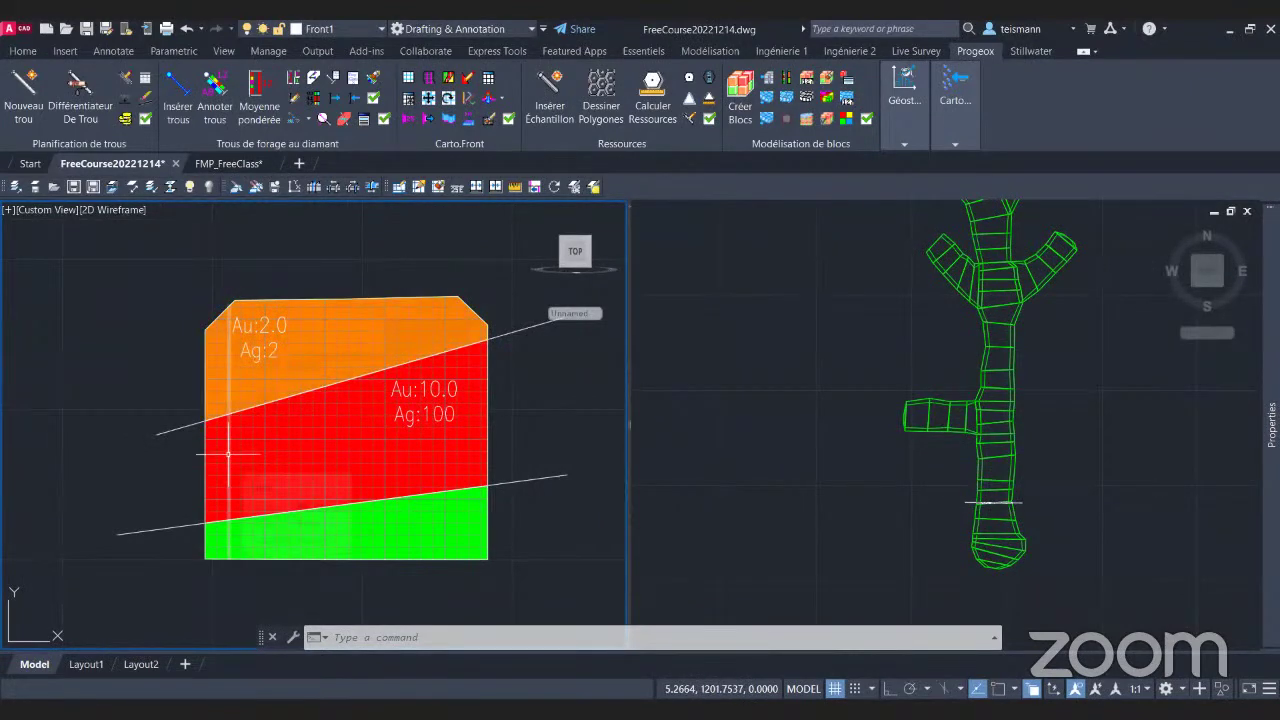
mouse_move(217, 426)
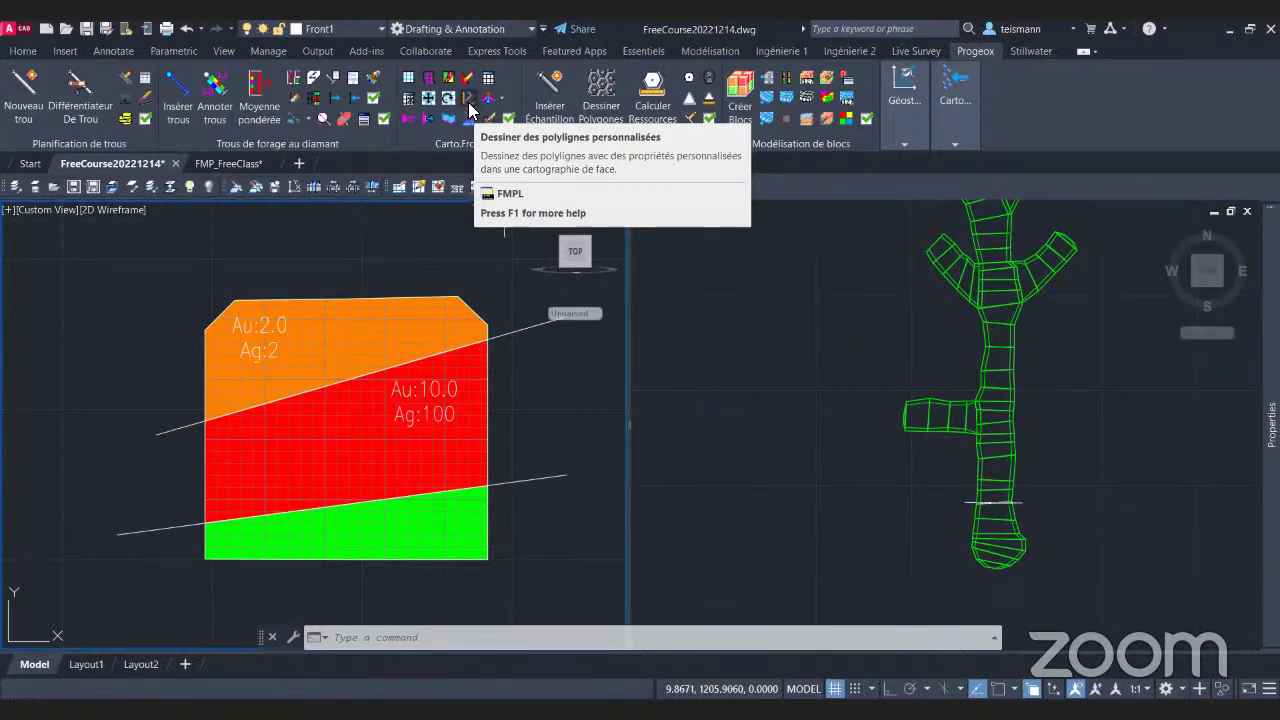
click(469, 108)
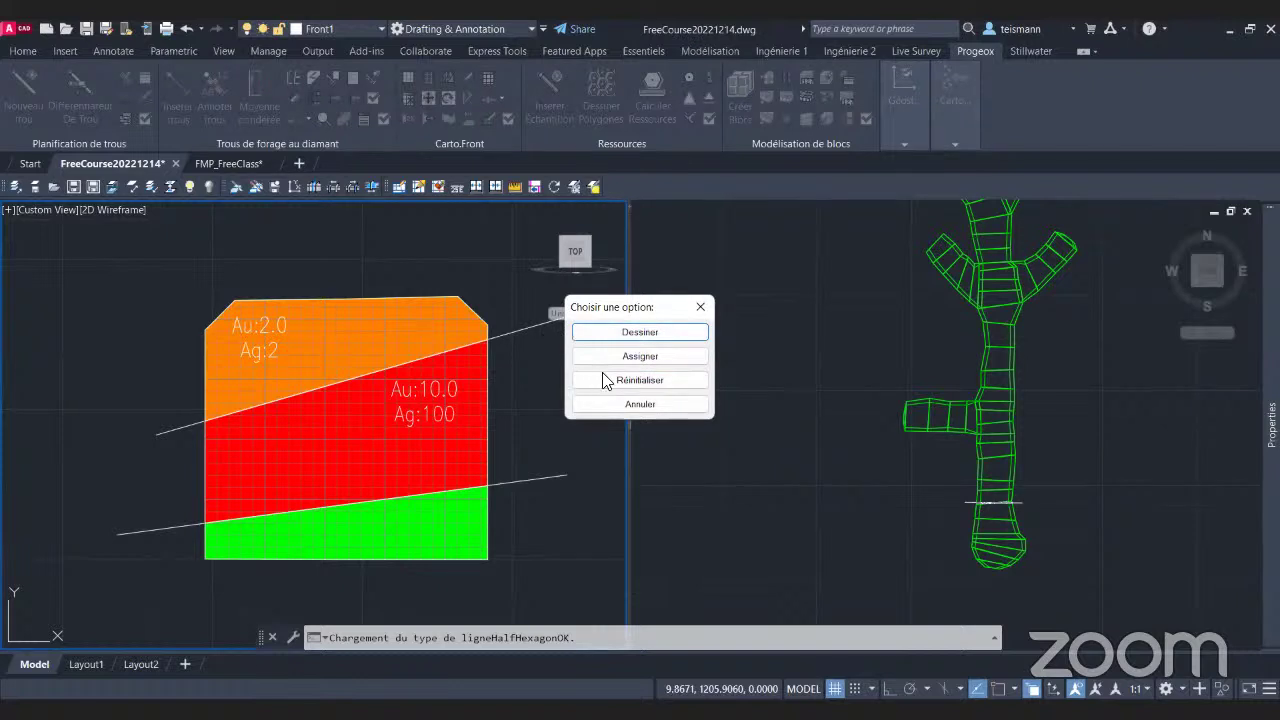
click(632, 360)
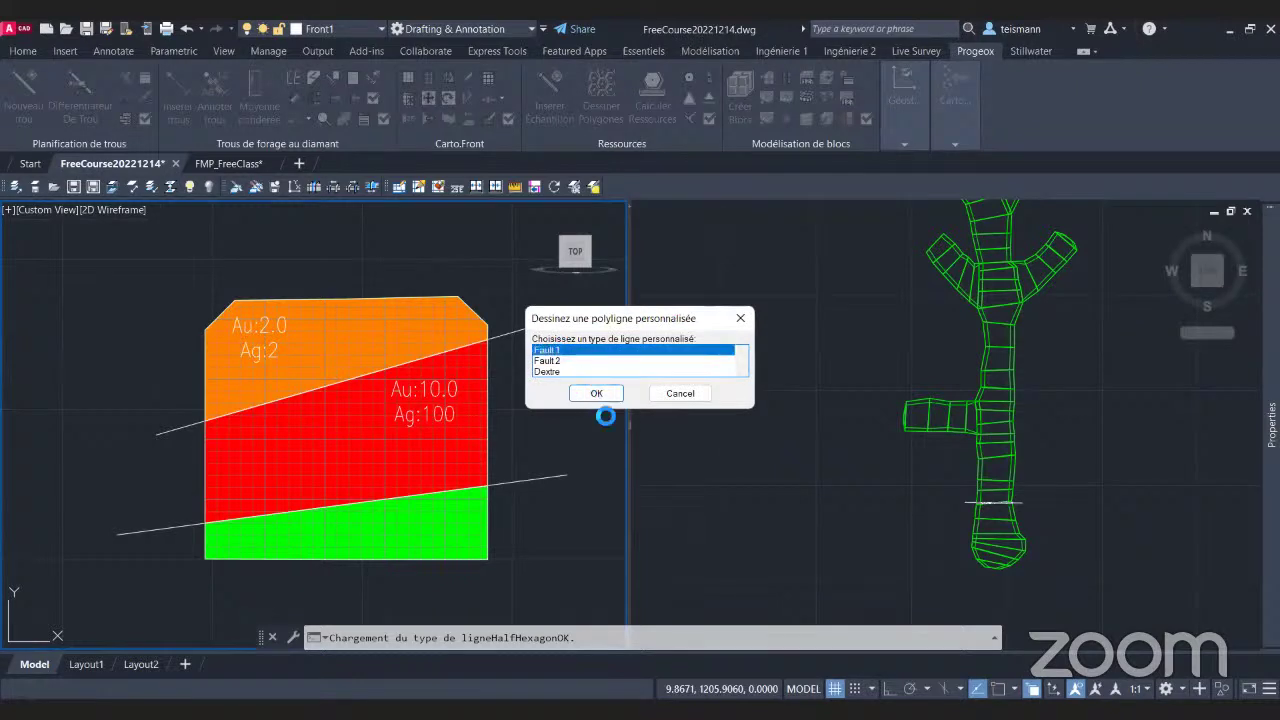
click(597, 395)
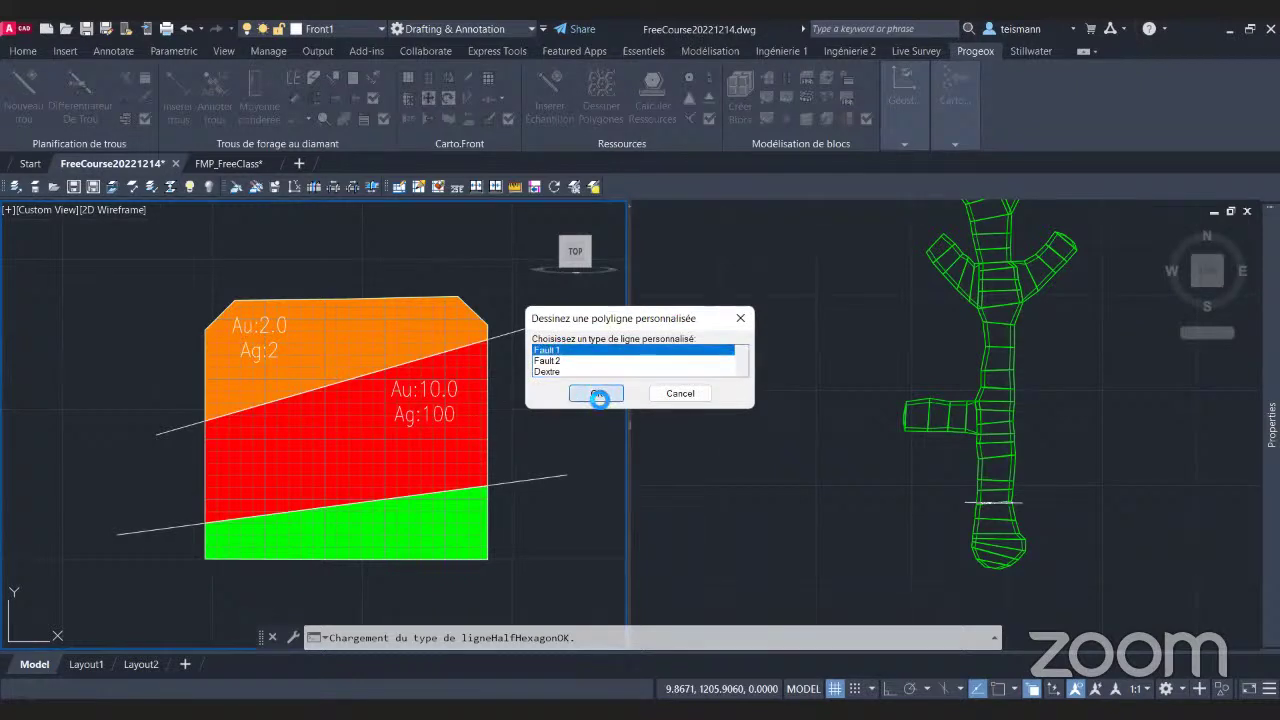
click(520, 331)
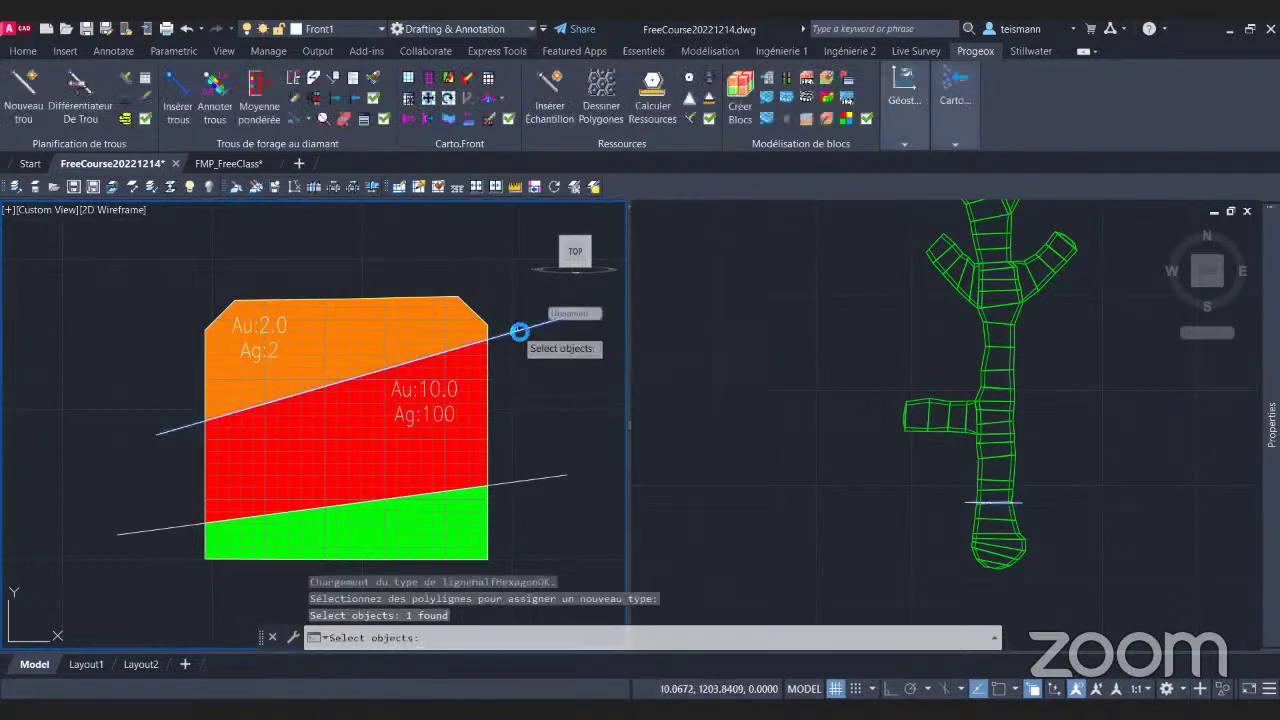
key(Return)
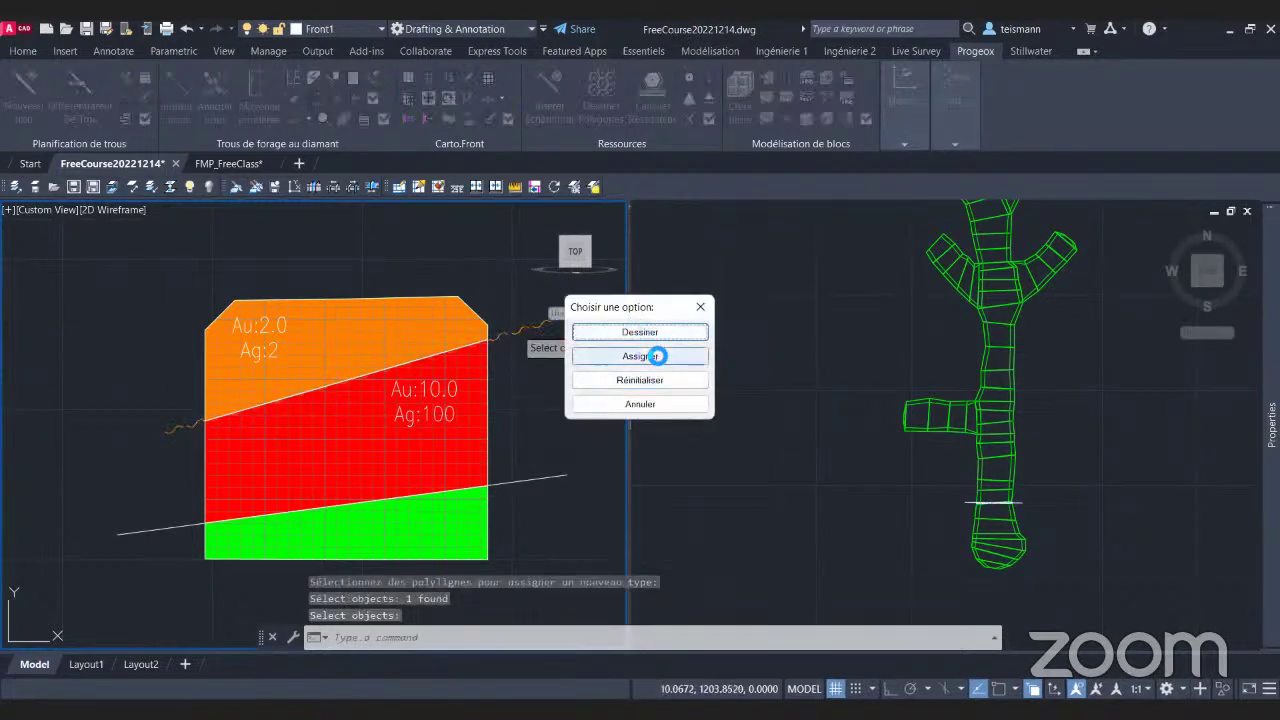
Assign the Fault2 custom line type to the lower contact line and end the custom polyline command.
click(656, 356)
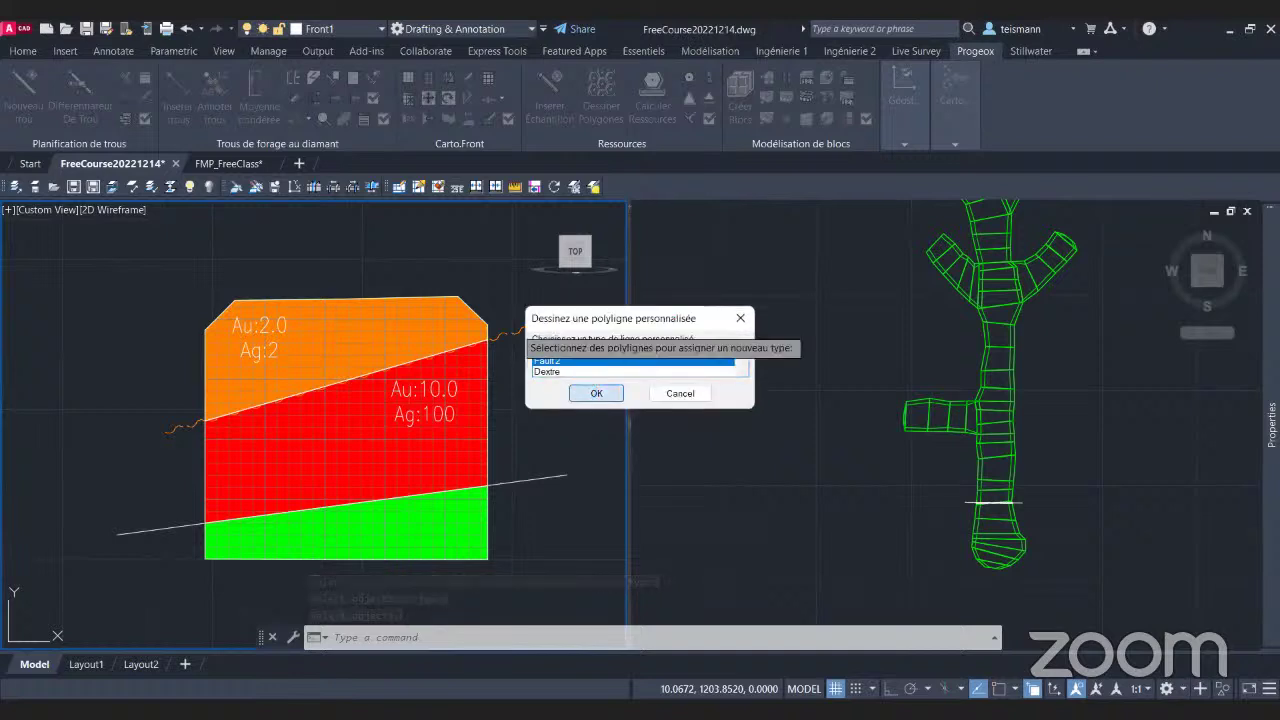
key(Return)
click(550, 480)
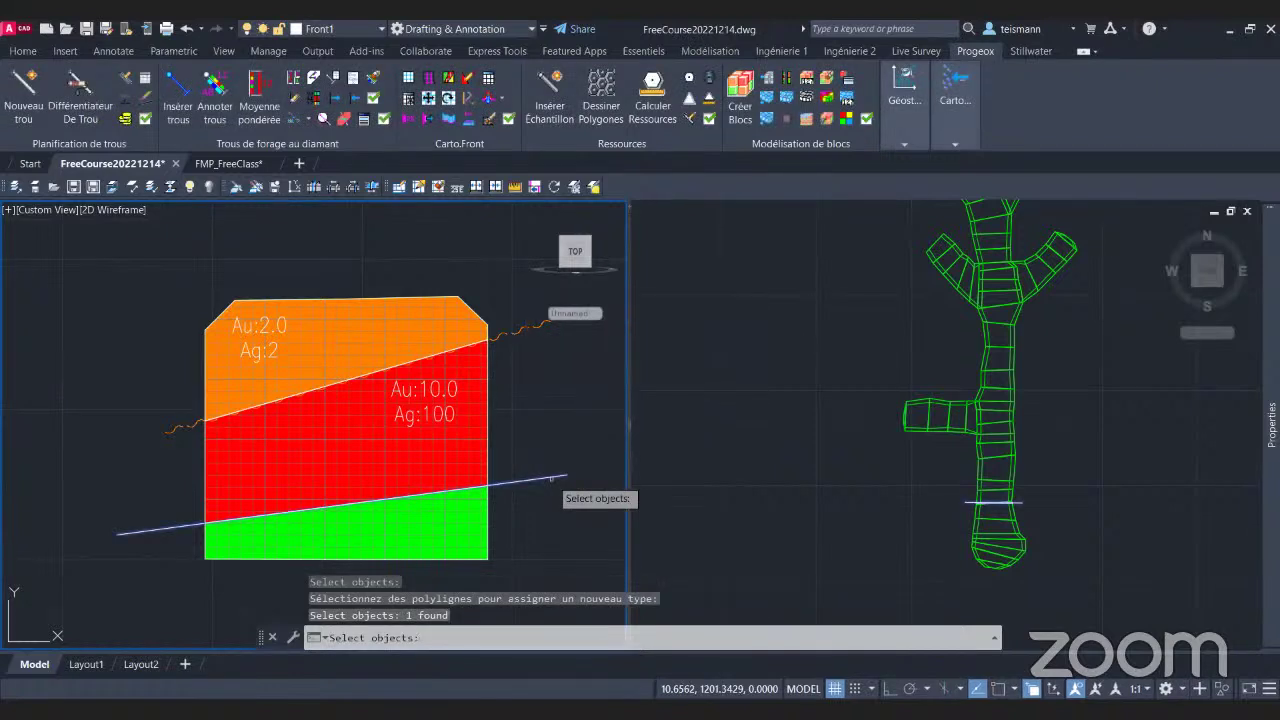
key(Return)
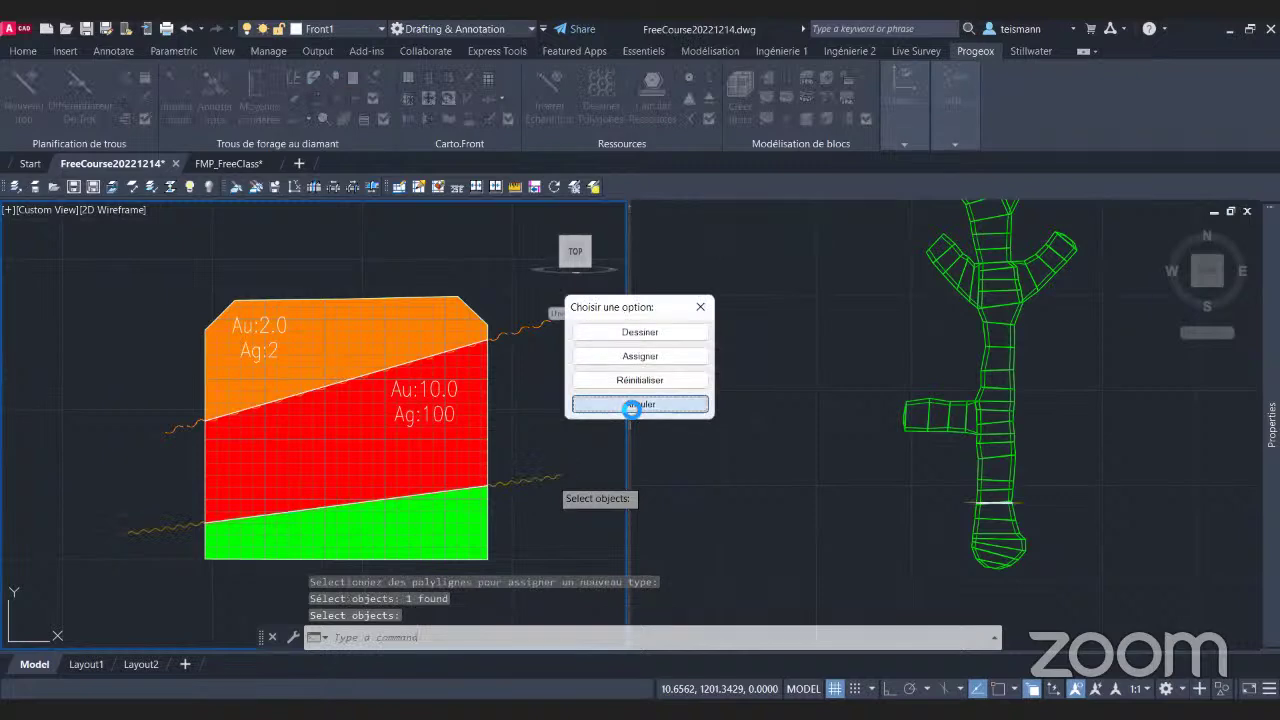
click(631, 405)
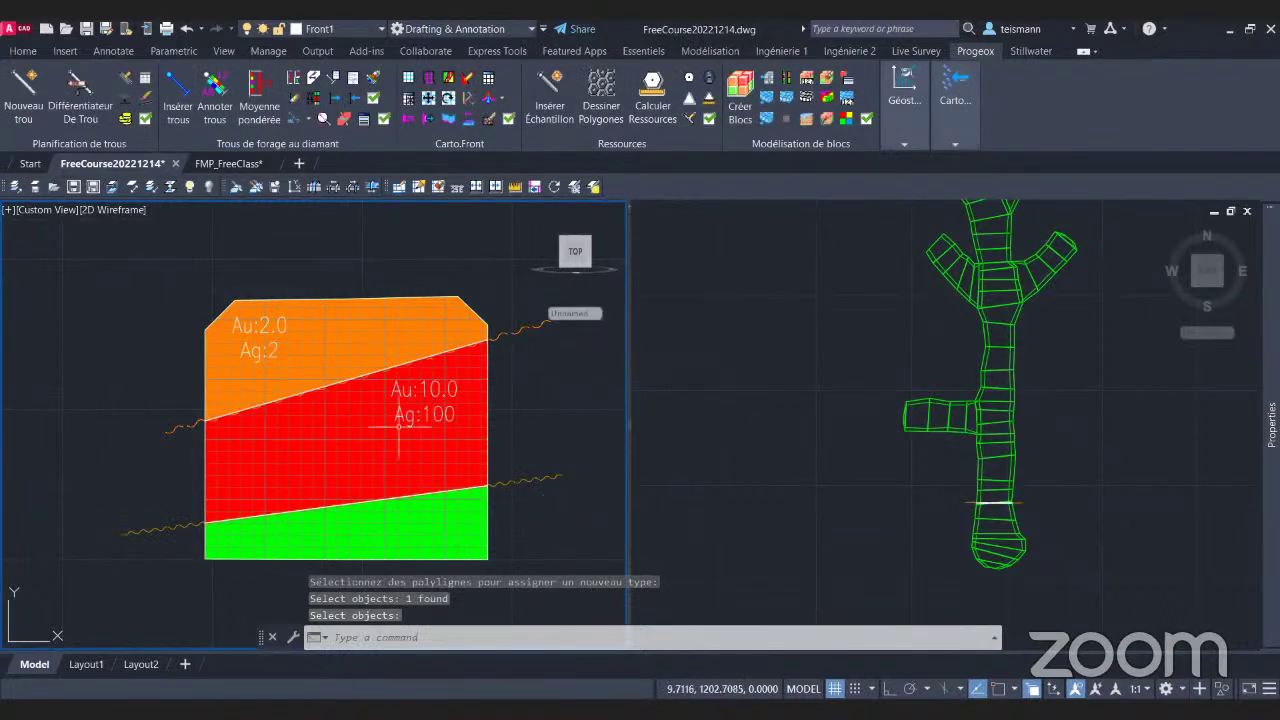
Examine the fault line patterns along both contacts in the section view and the face's location in the plan view.
scroll(411, 385, up, 2)
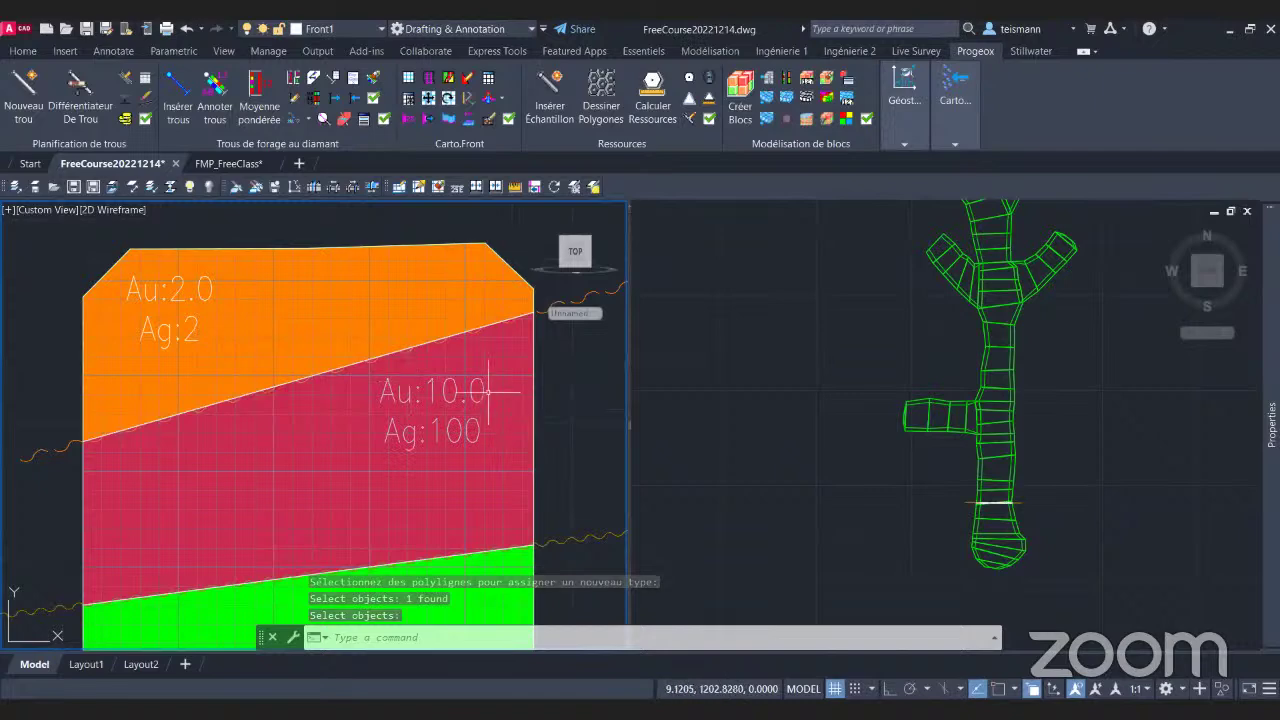
scroll(488, 392, up, 2)
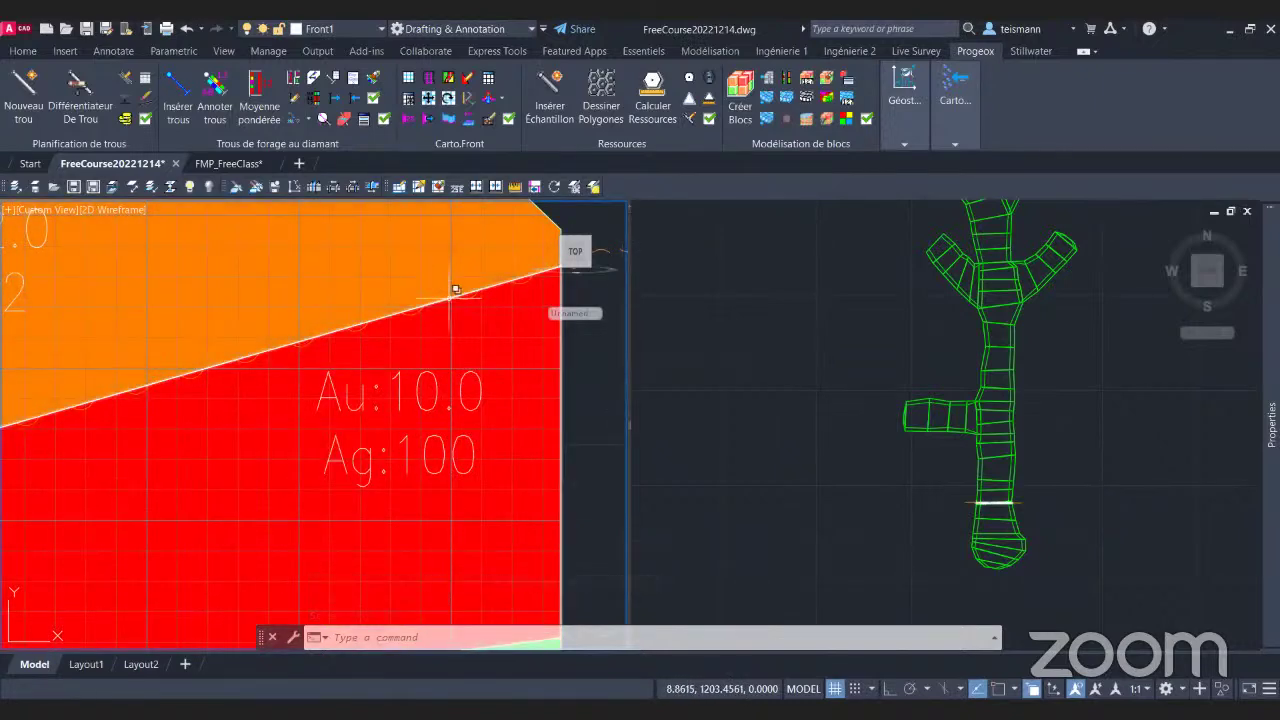
middle_drag(491, 320, 491, 398)
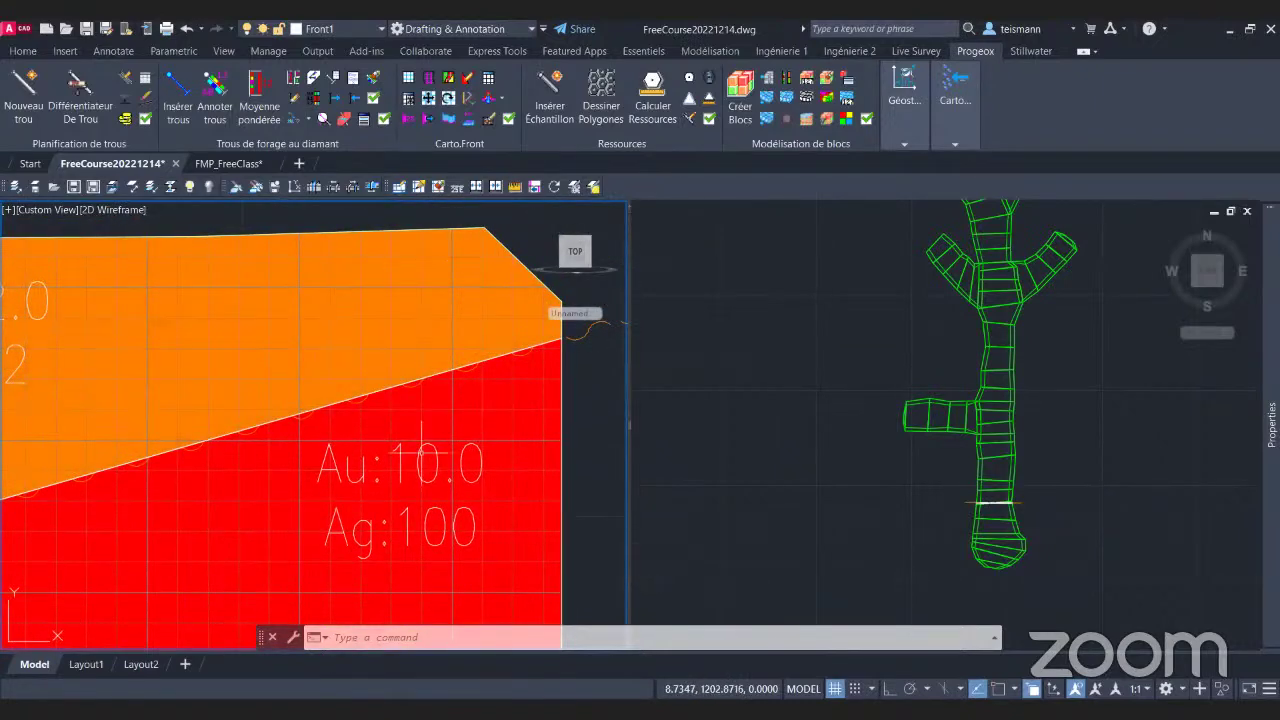
scroll(500, 423, down, 3)
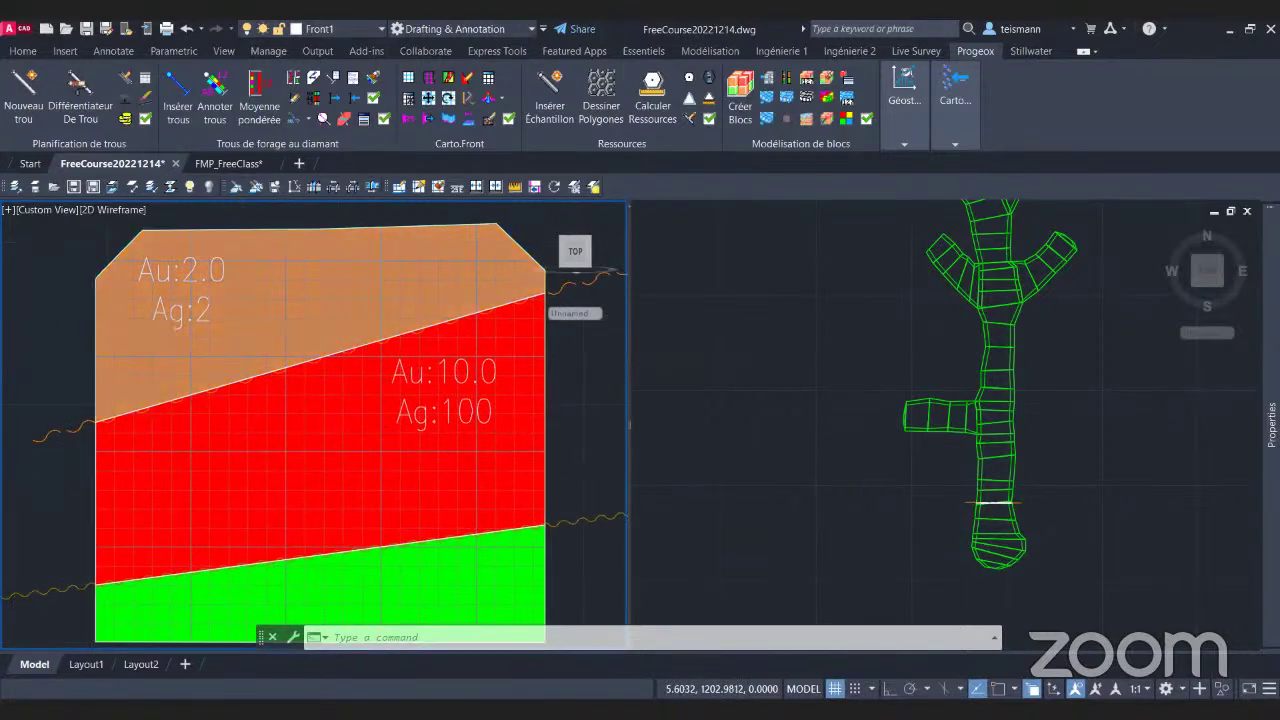
scroll(172, 365, up, 4)
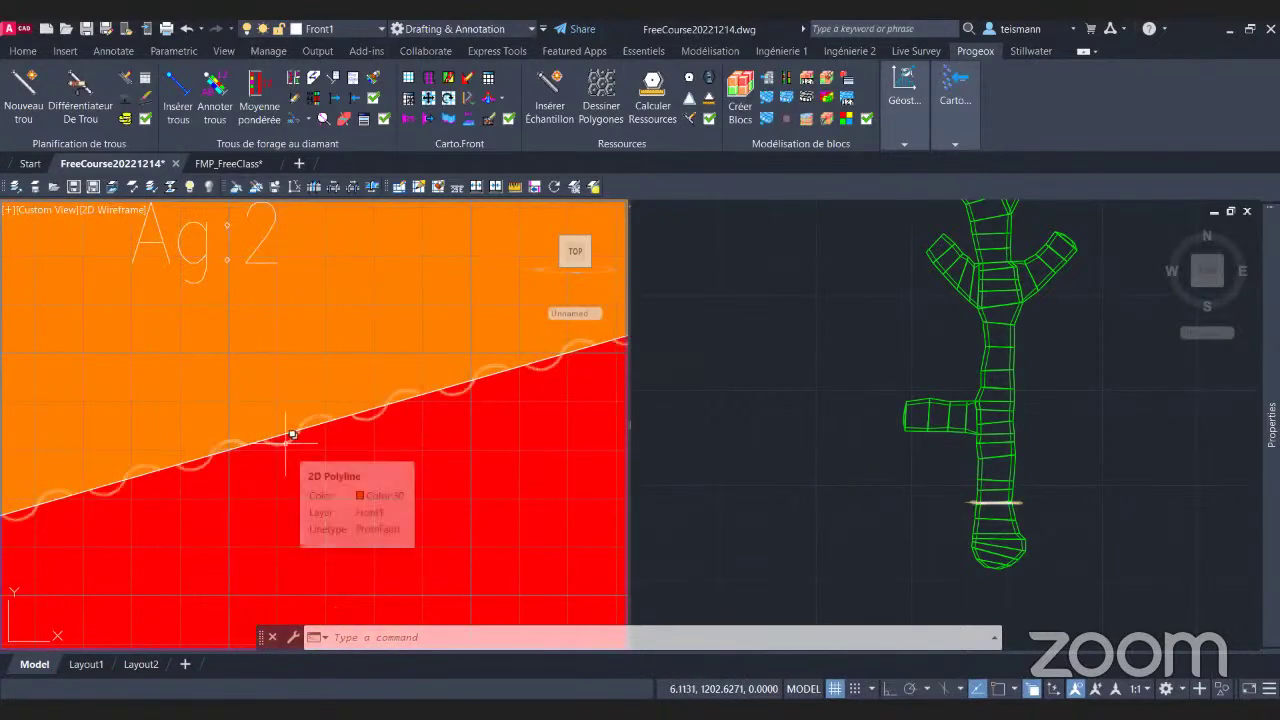
scroll(398, 493, down, 3)
mouse_move(398, 493)
middle_down()
mouse_move(403, 454)
mouse_move(314, 457)
middle_up()
scroll(449, 423, down, 4)
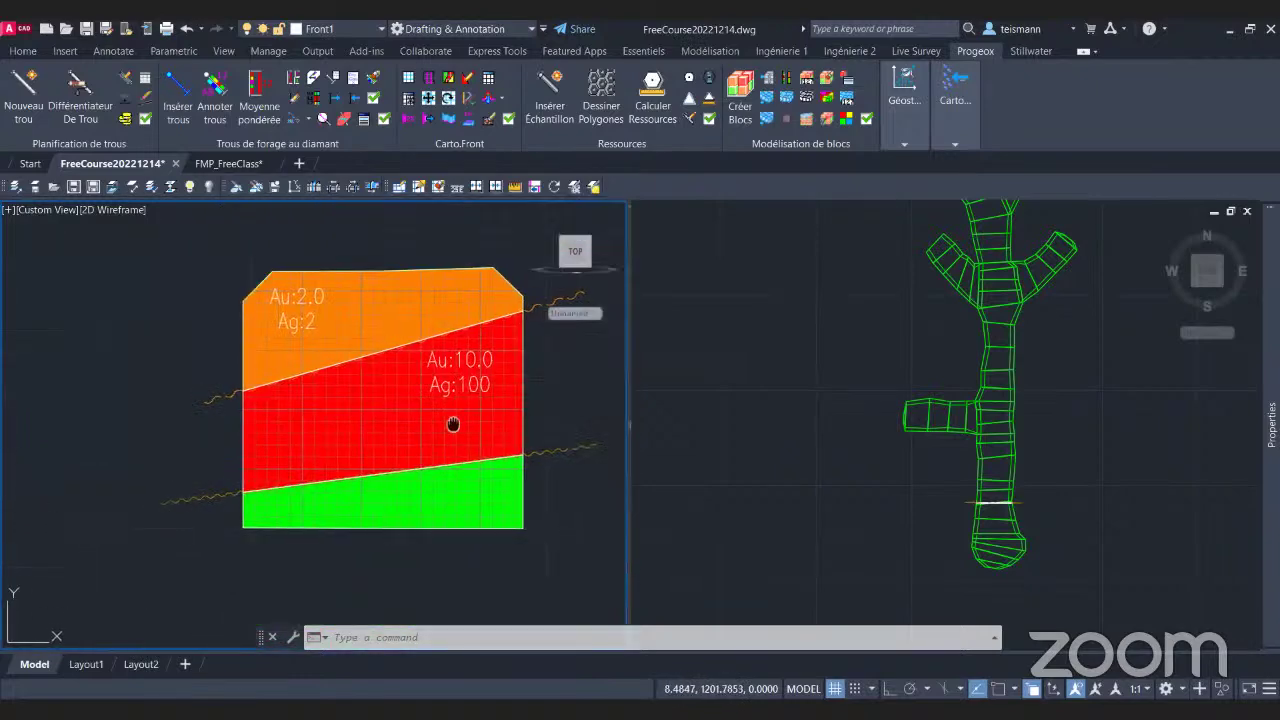
click(1043, 509)
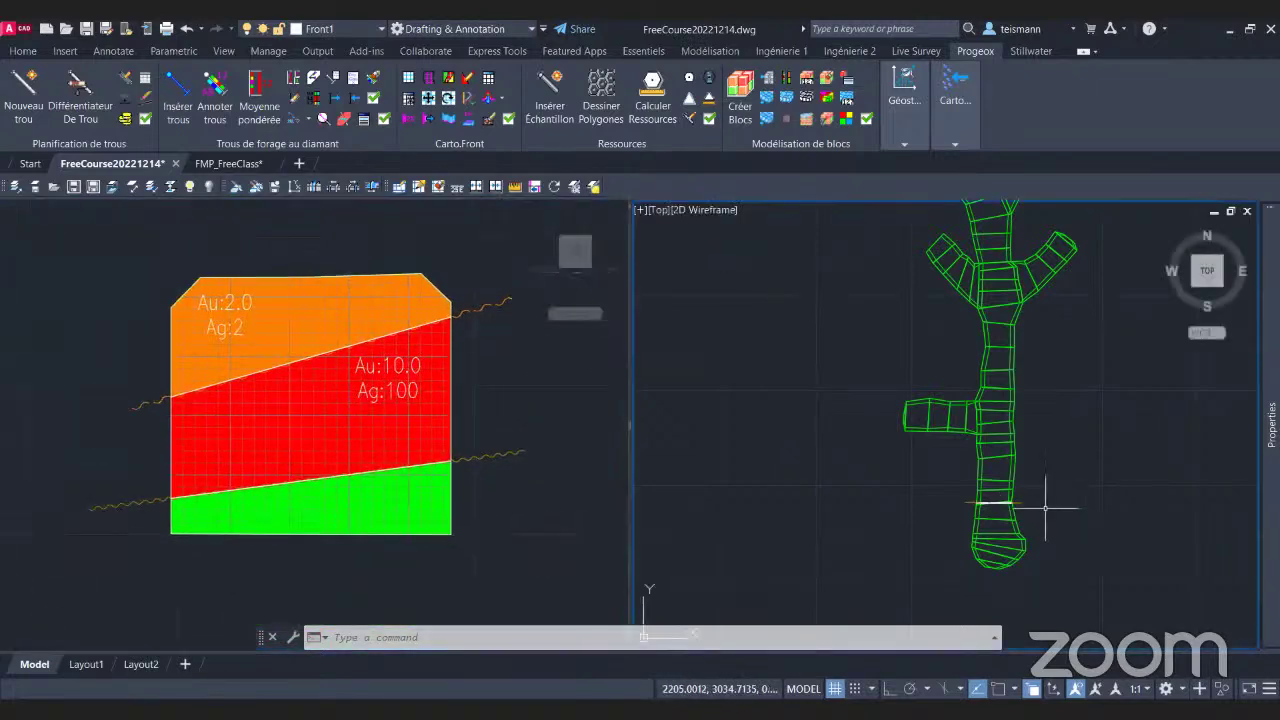
scroll(1040, 512, up, 5)
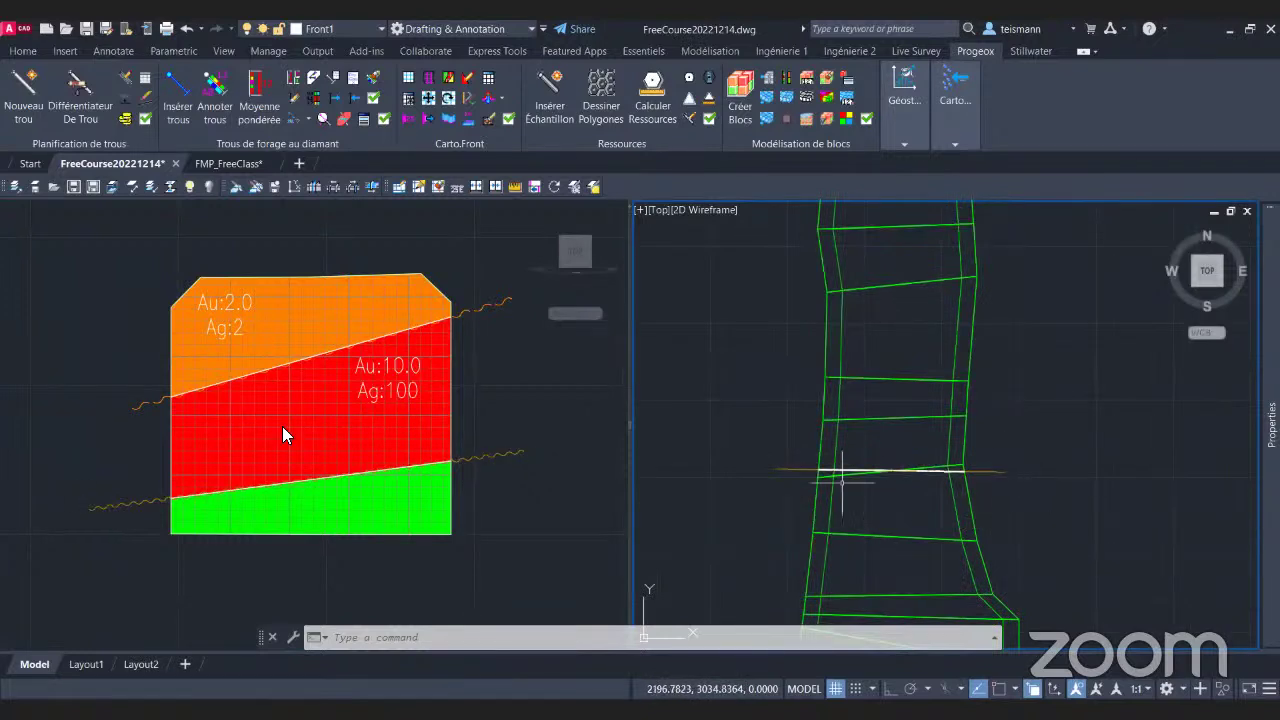
Return the model space to a single viewport showing the mapped face in section.
click(500, 386)
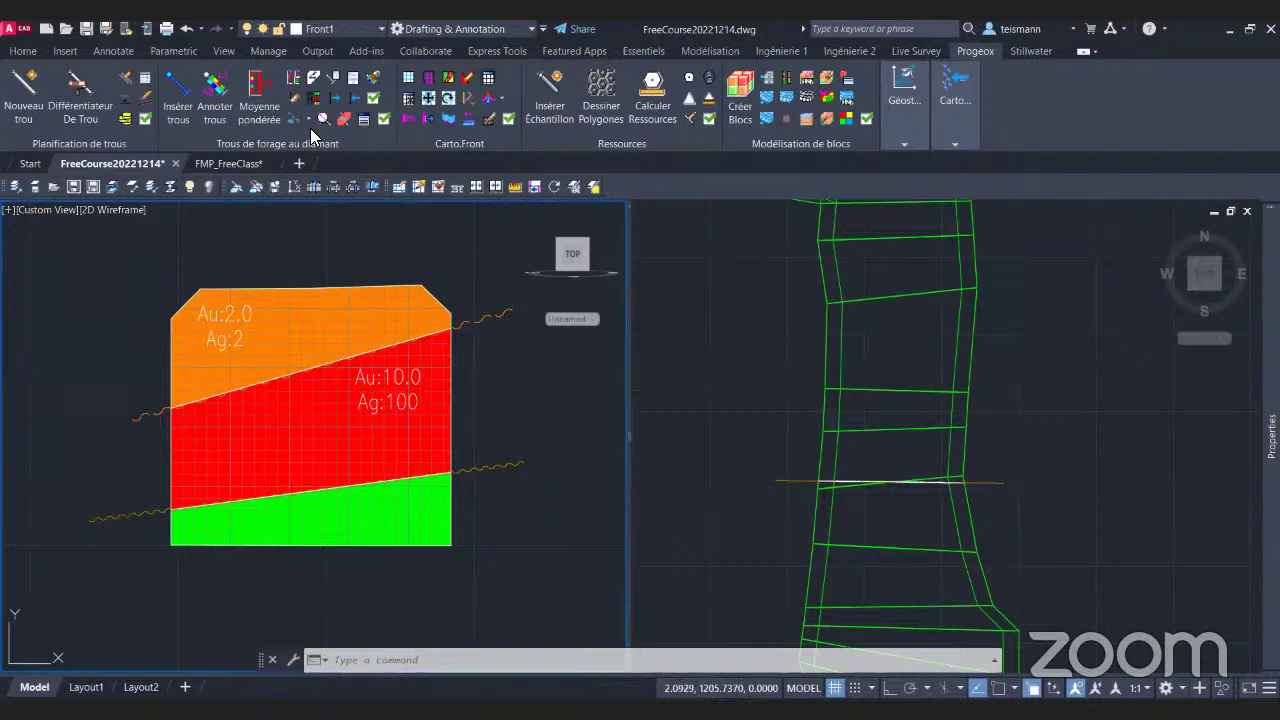
click(8, 210)
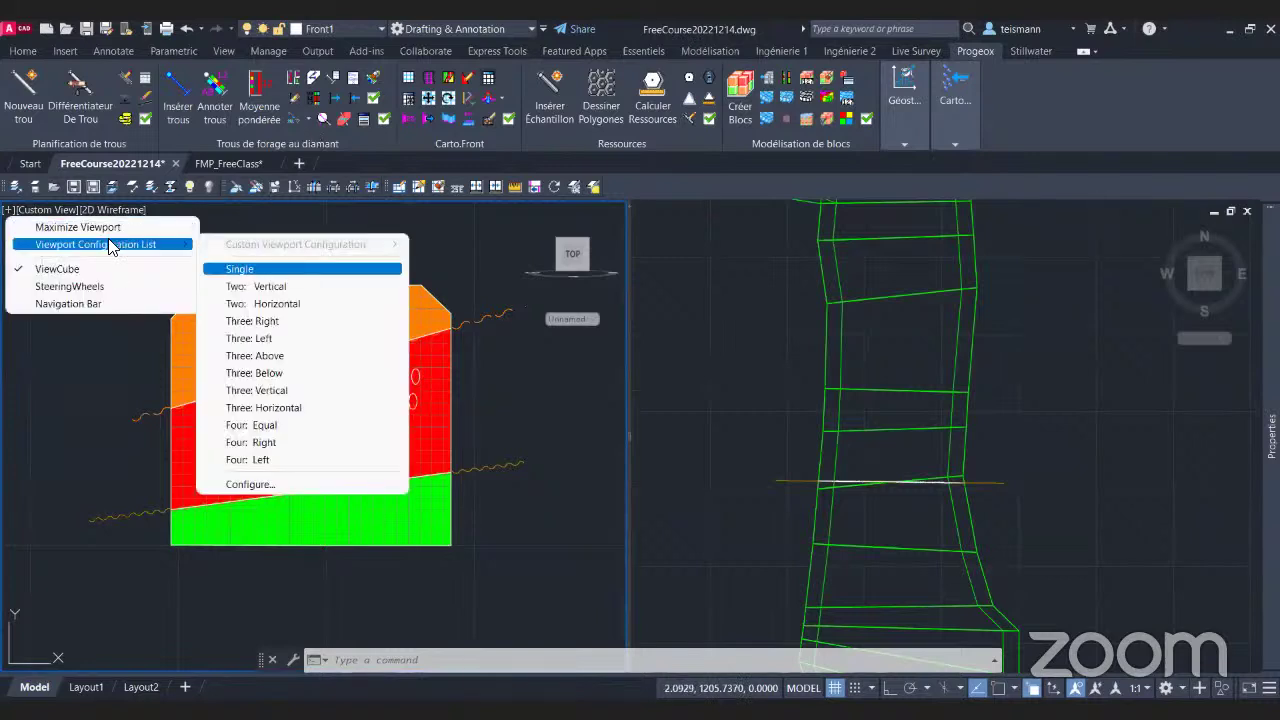
click(494, 268)
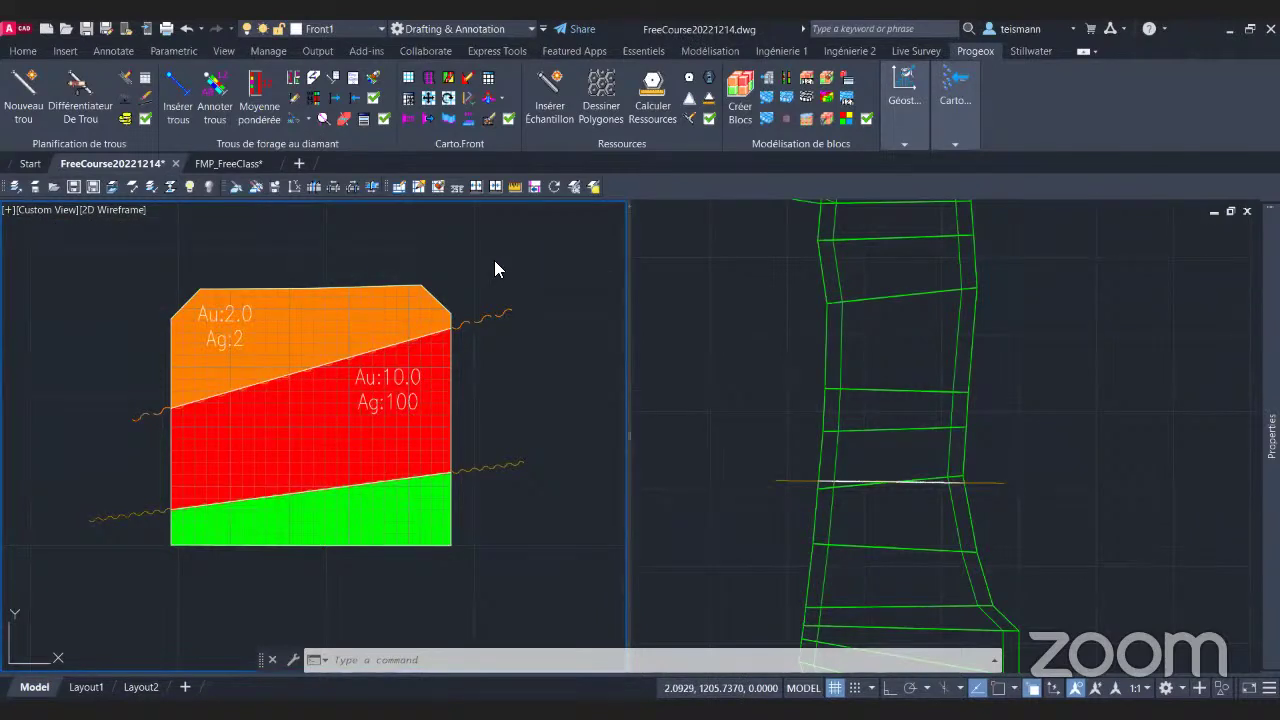
click(600, 186)
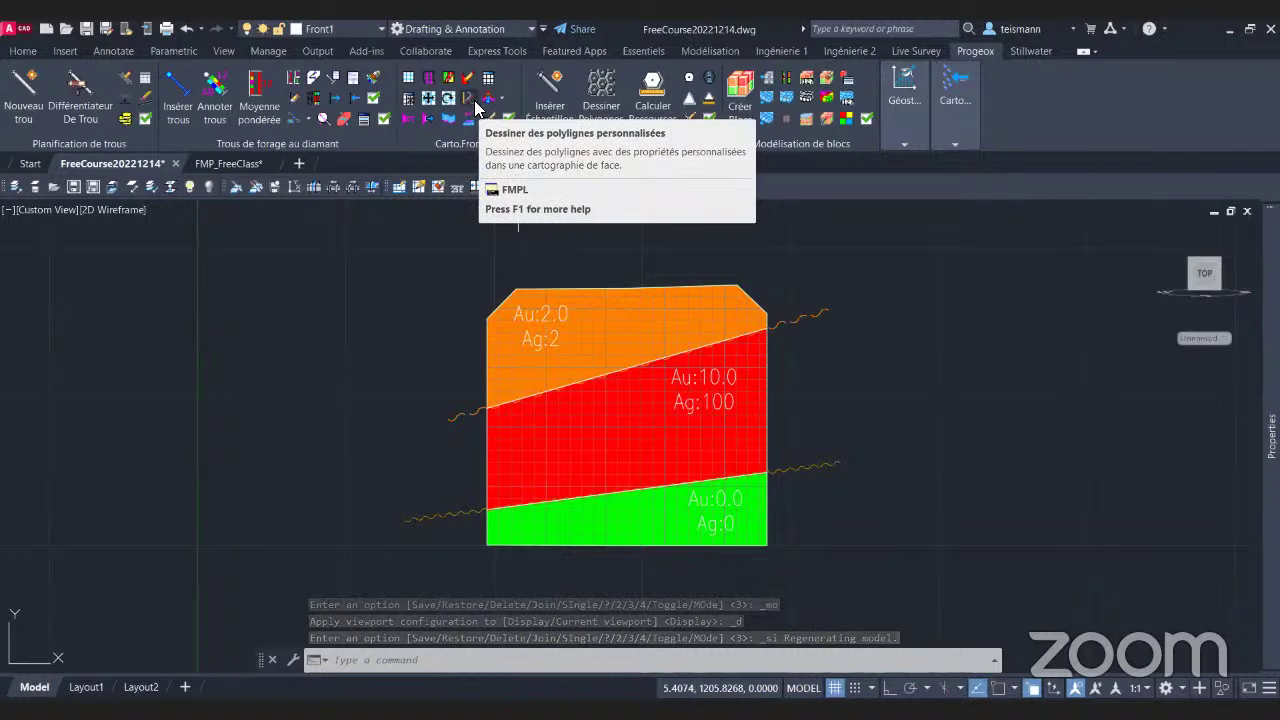
scroll(740, 390, down, 2)
middle_drag(750, 394, 533, 394)
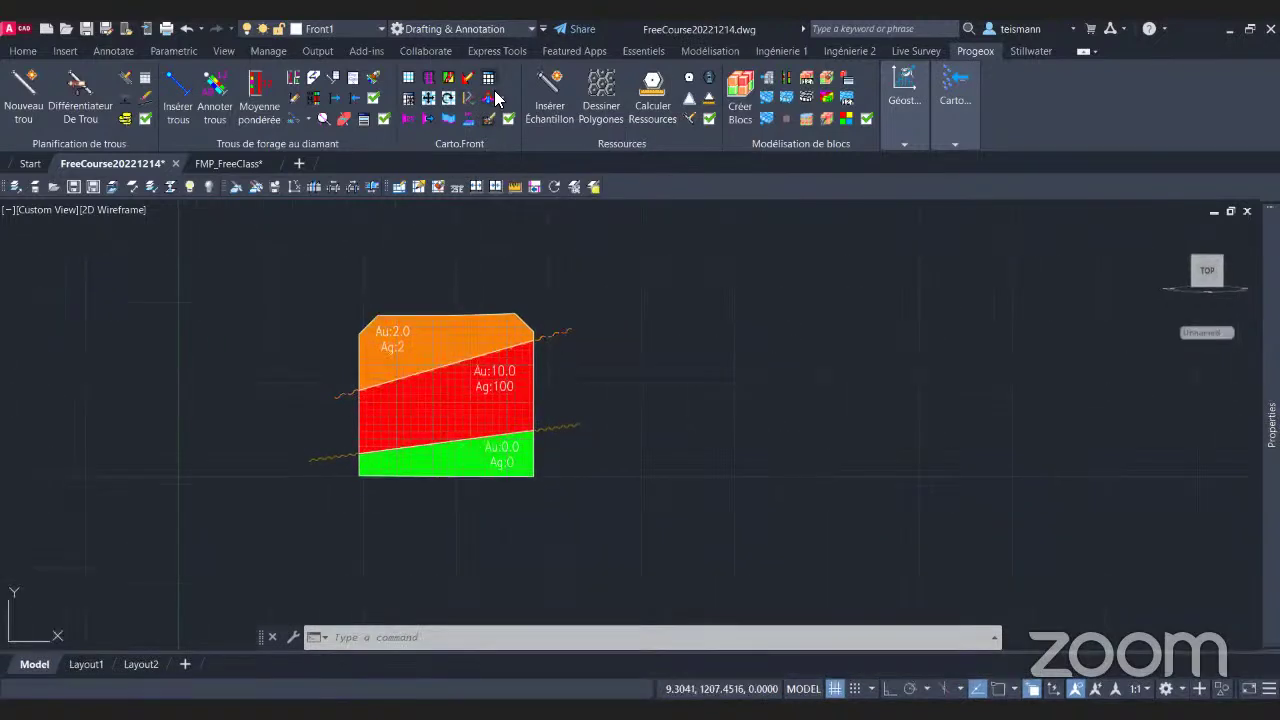
Start a round report (Rapport de volée) with location 2 and enable exporting the results.
click(495, 94)
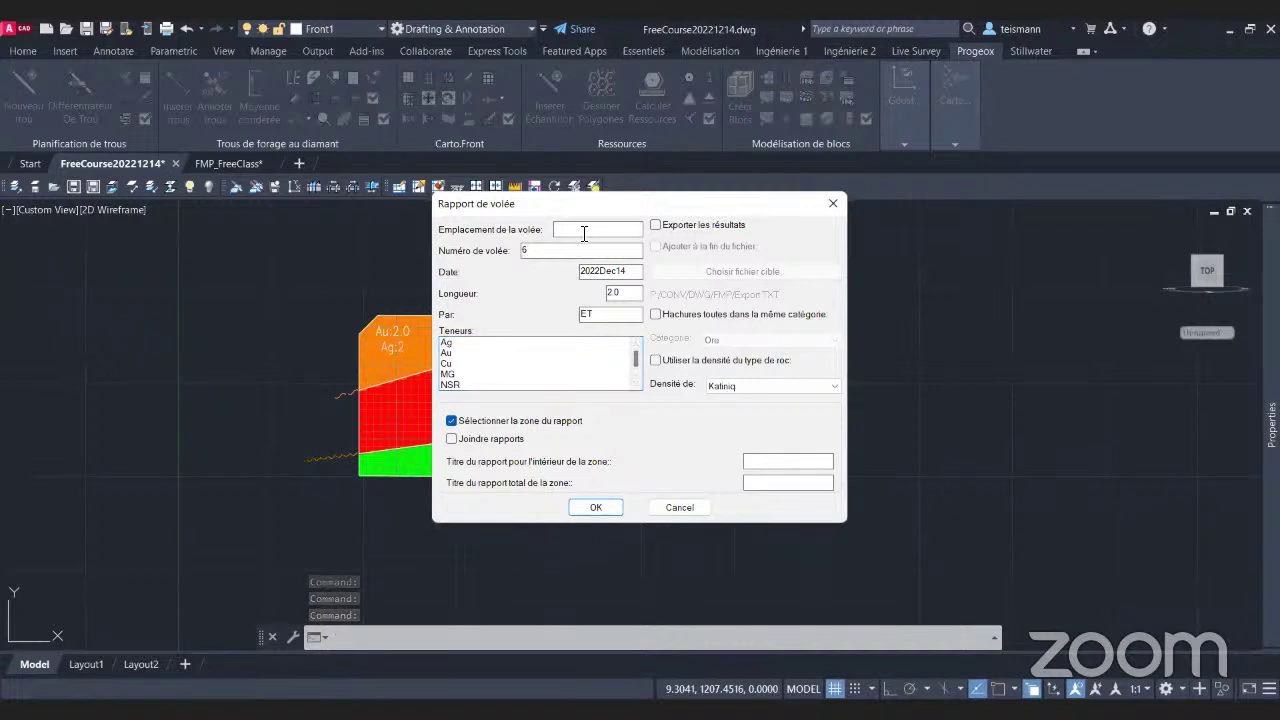
text(2)
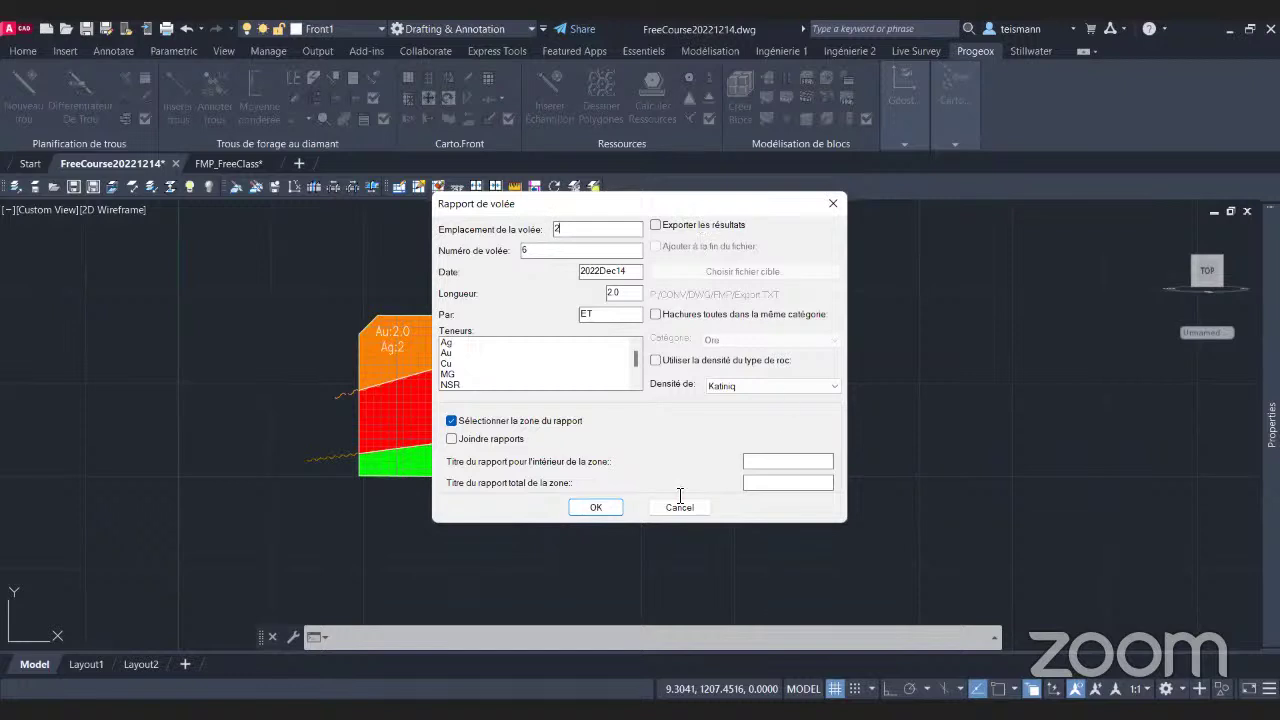
click(663, 226)
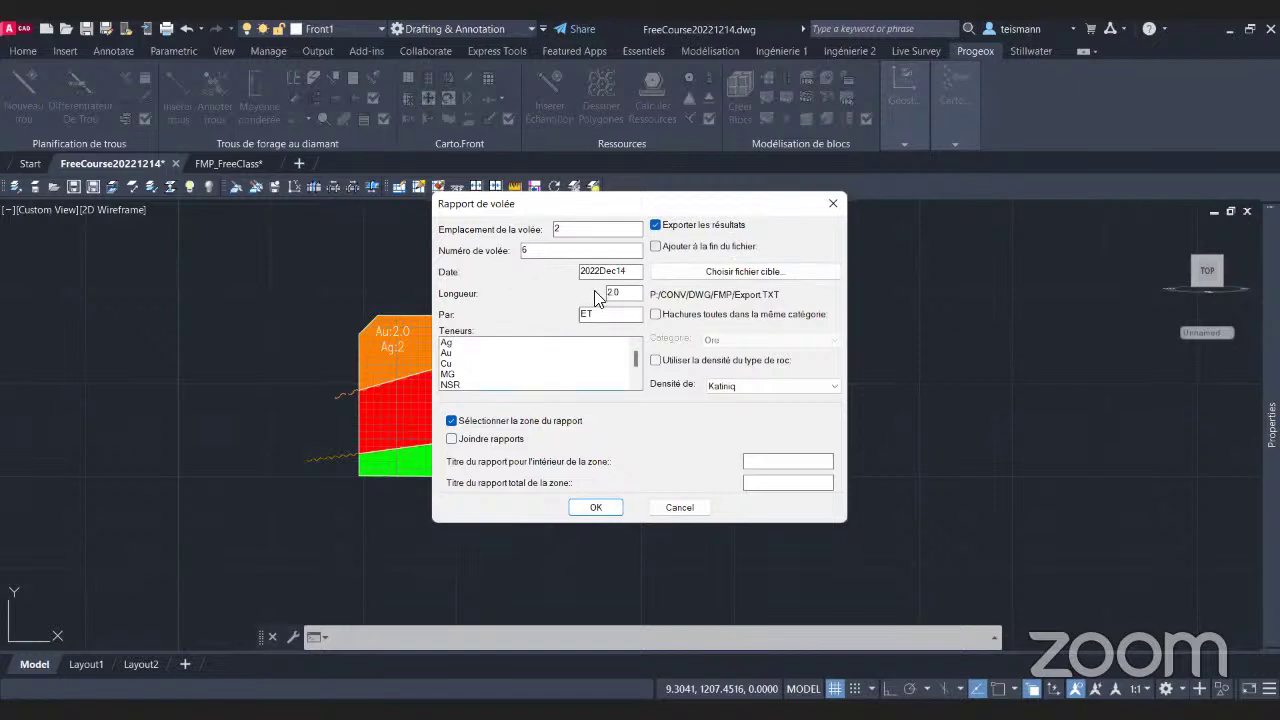
Change the round location to 4 and select the Ag and Au grades for the report.
drag(634, 293, 588, 290)
drag(600, 230, 490, 234)
text(4)
double_click(563, 228)
click(596, 314)
drag(452, 343, 452, 354)
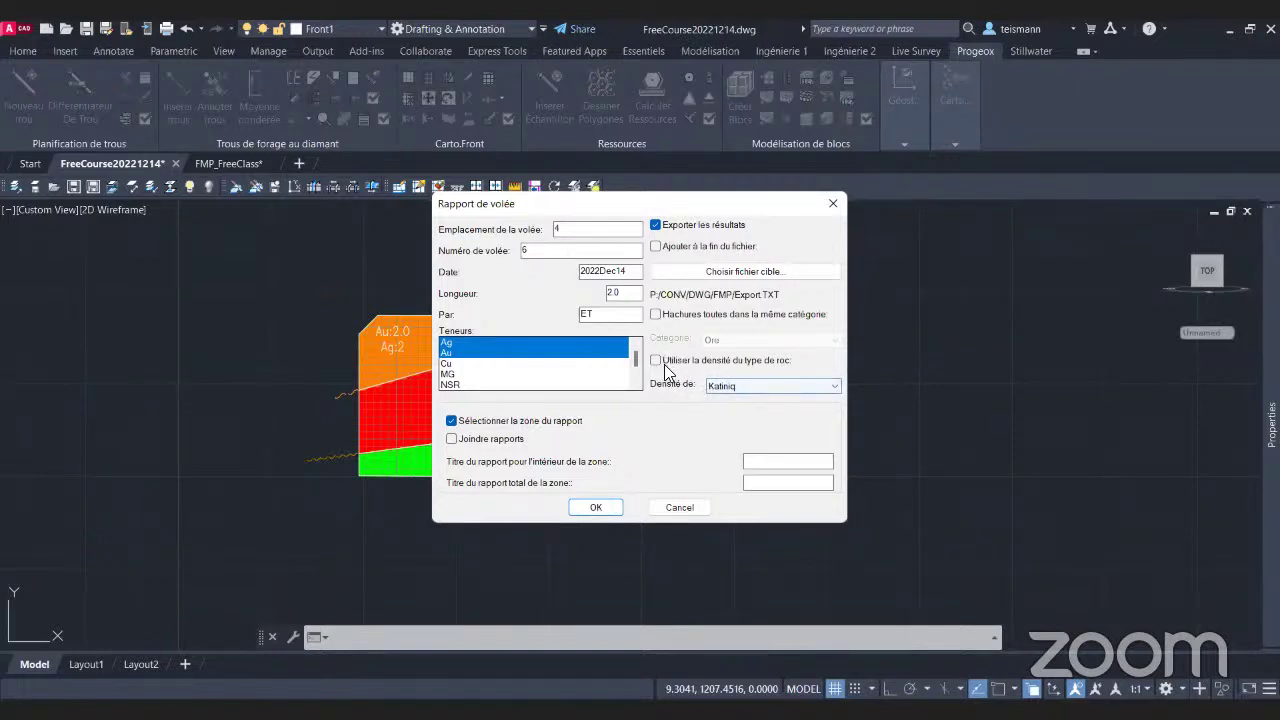
Check the density choices, try putting all hatches in the same category with its category choices, and turn that option off.
click(730, 383)
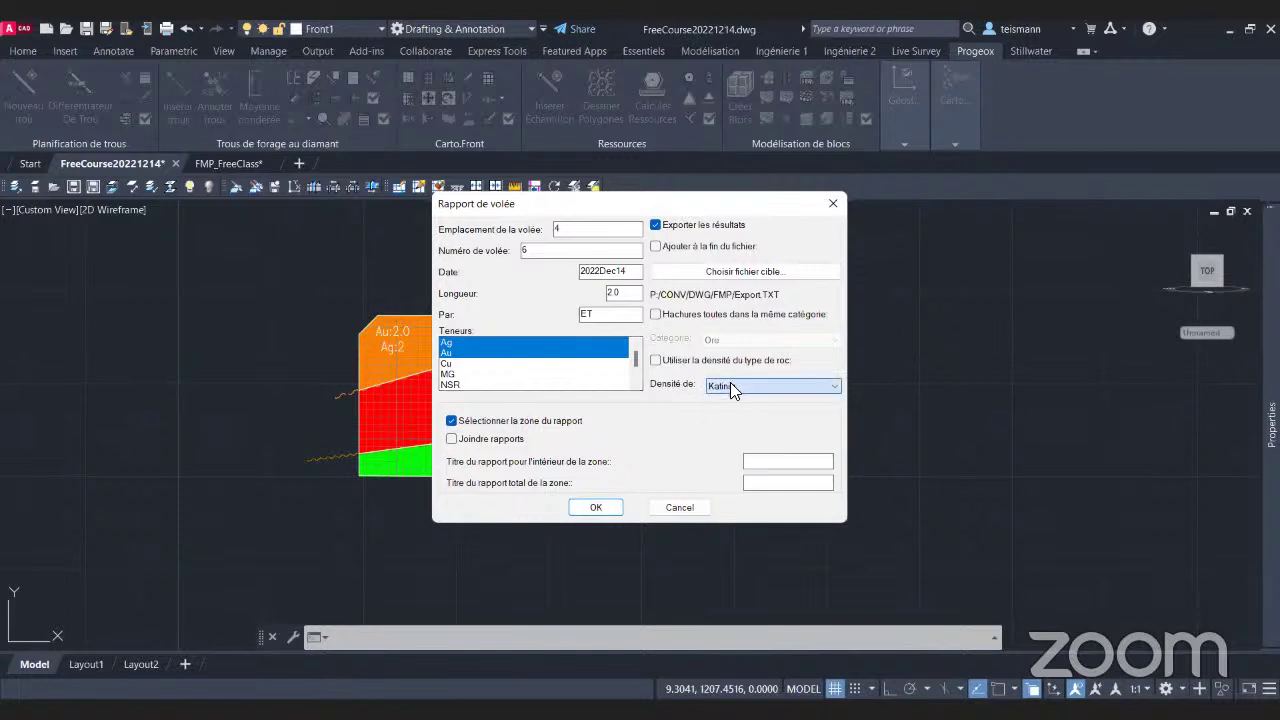
click(730, 383)
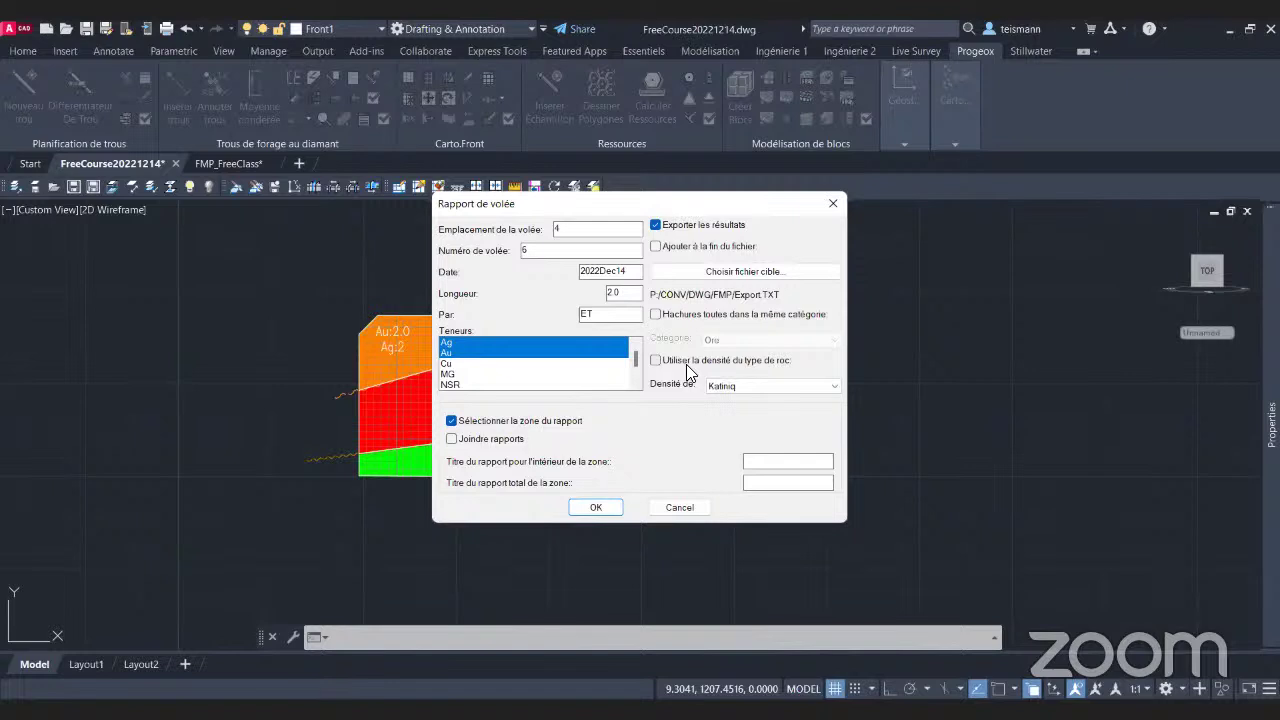
click(655, 316)
click(746, 340)
click(748, 337)
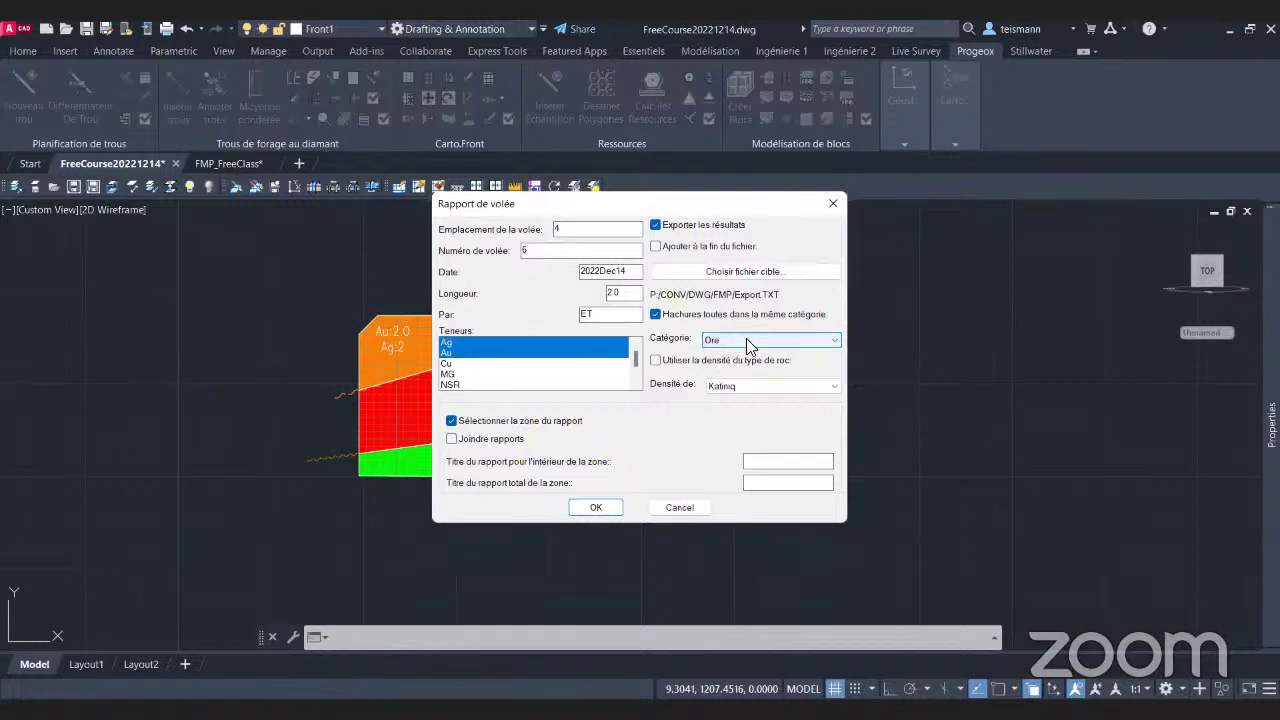
click(746, 341)
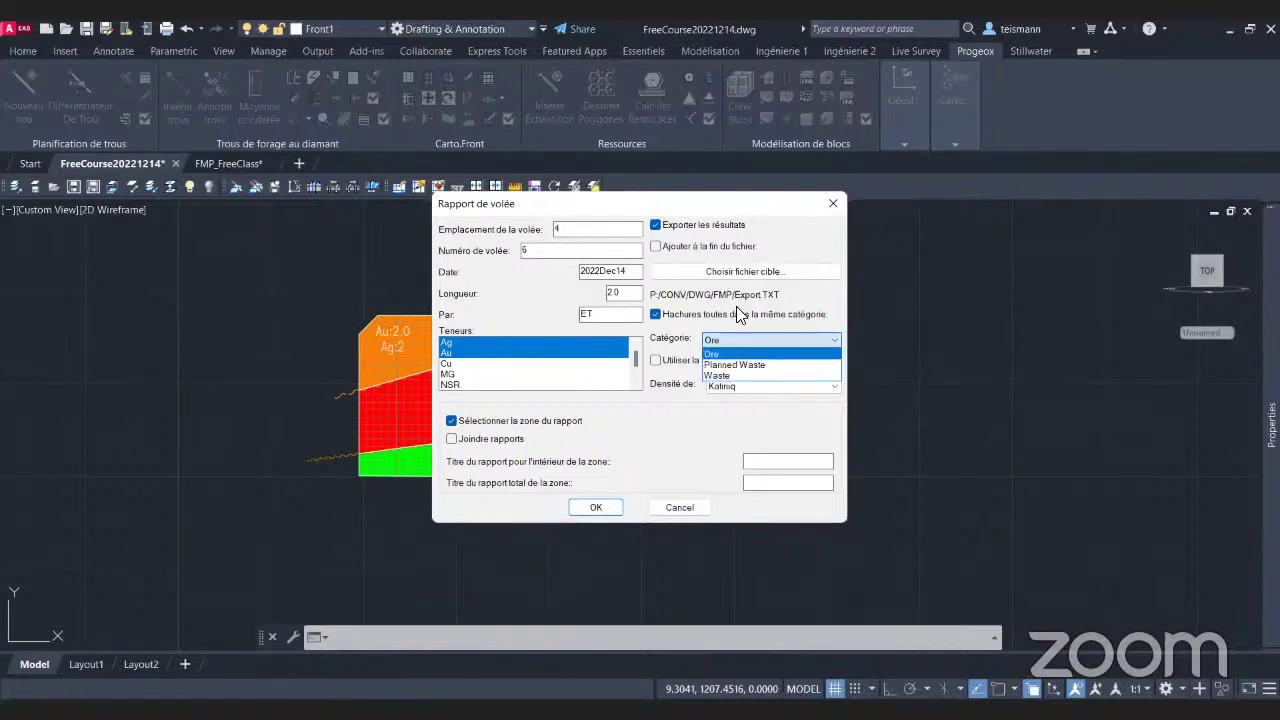
click(674, 318)
click(670, 316)
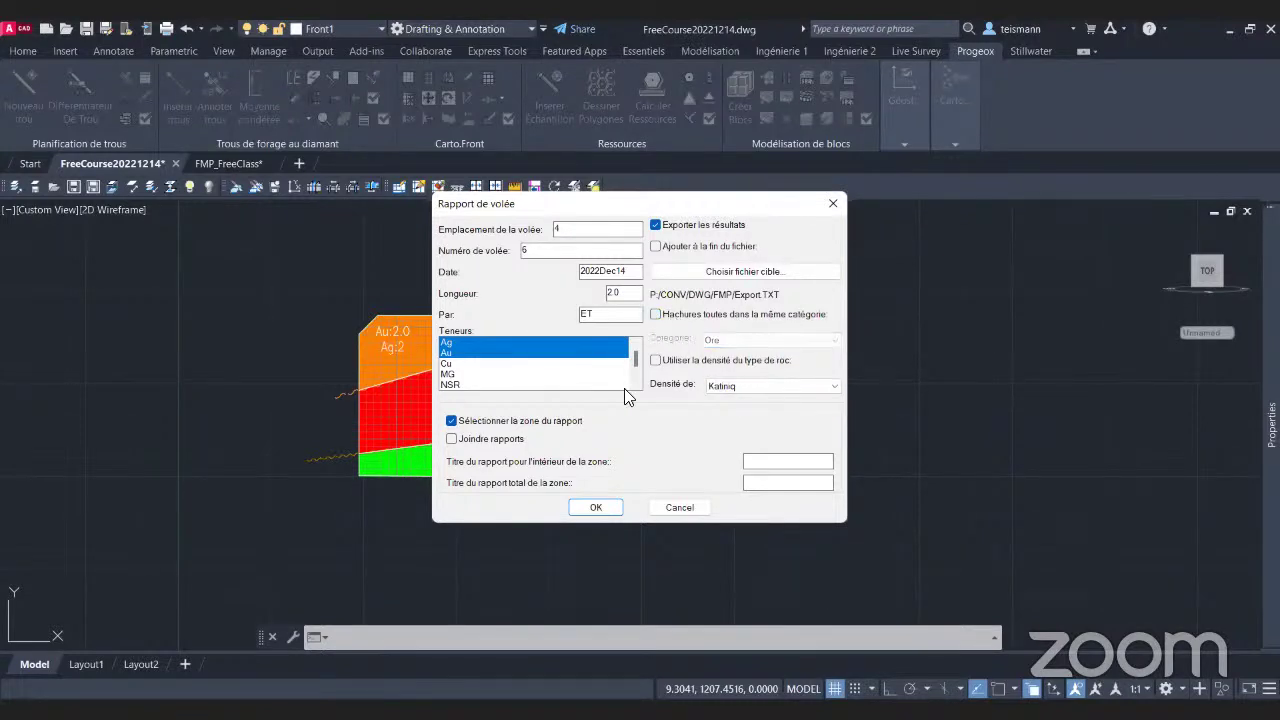
Turn off report zone selection and results export, and accept the round report settings for location 4.
click(452, 421)
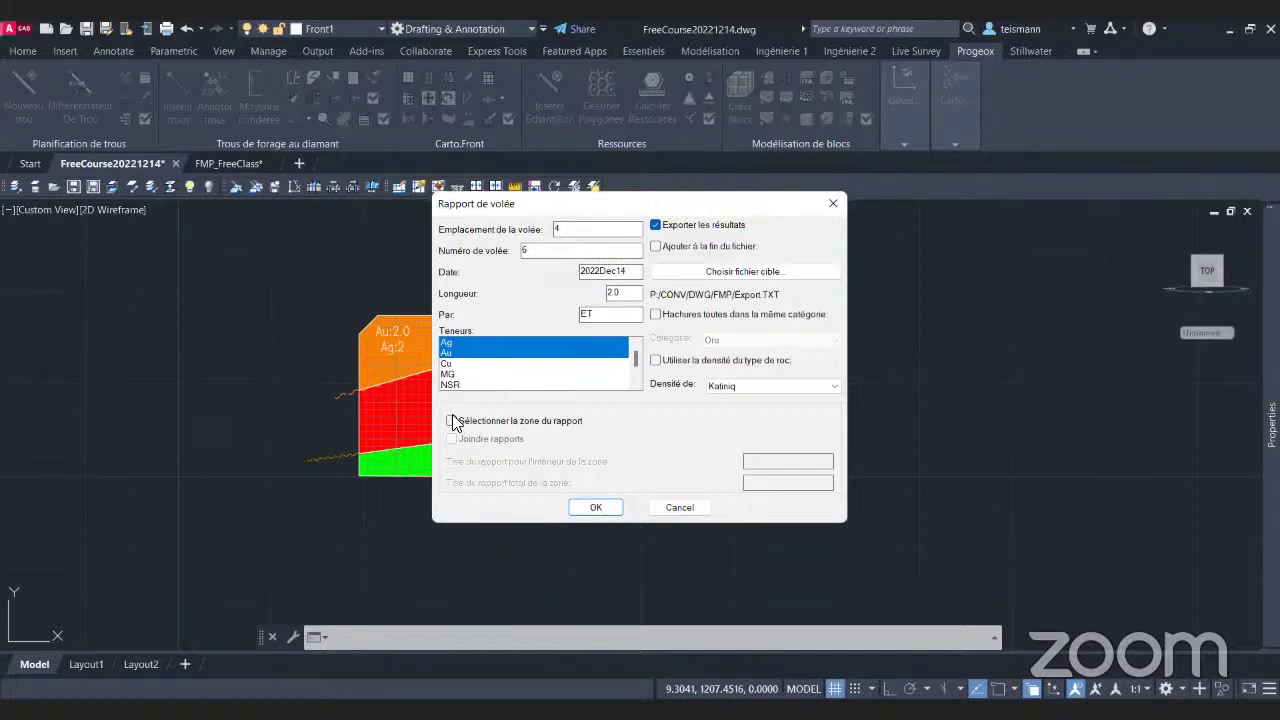
click(452, 421)
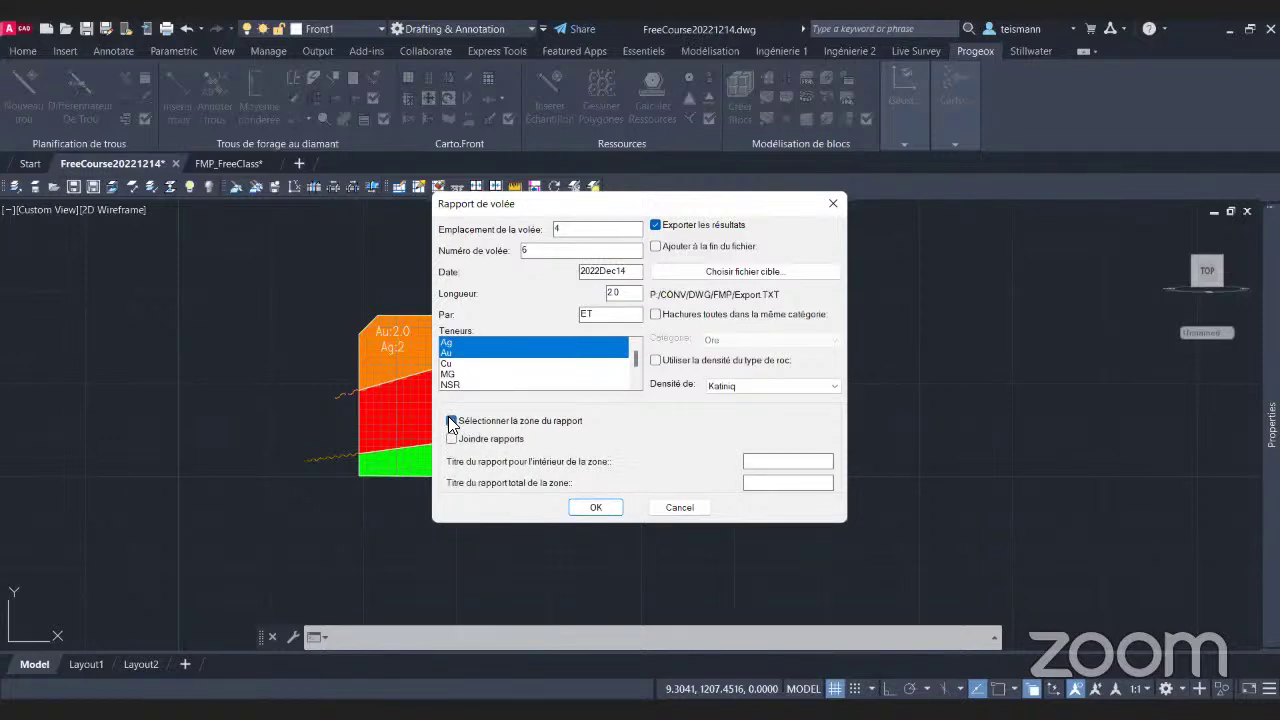
click(452, 421)
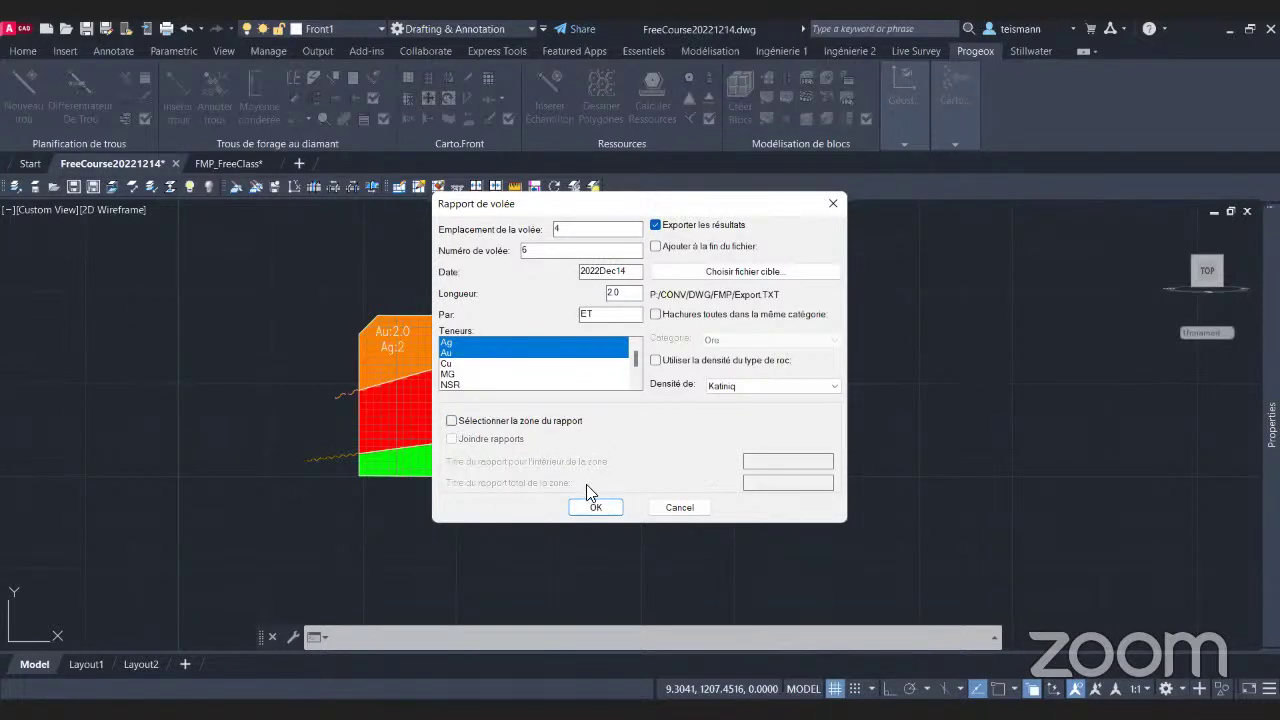
click(452, 421)
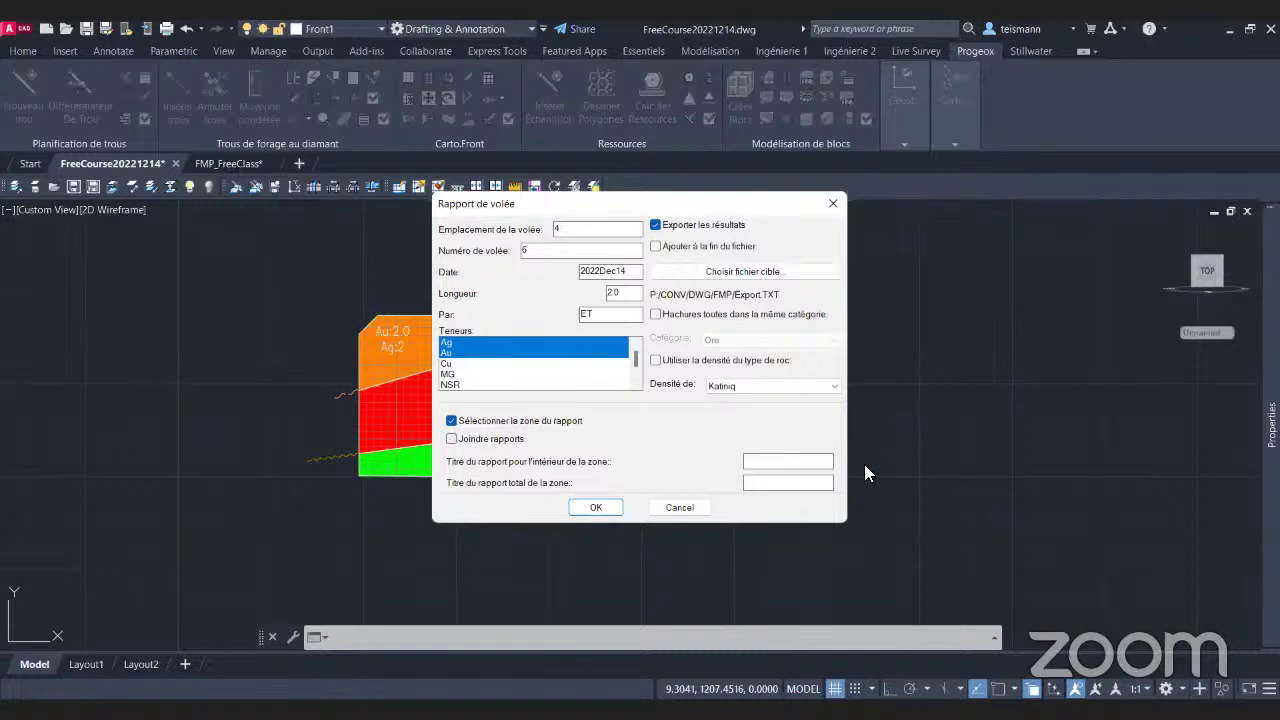
click(451, 421)
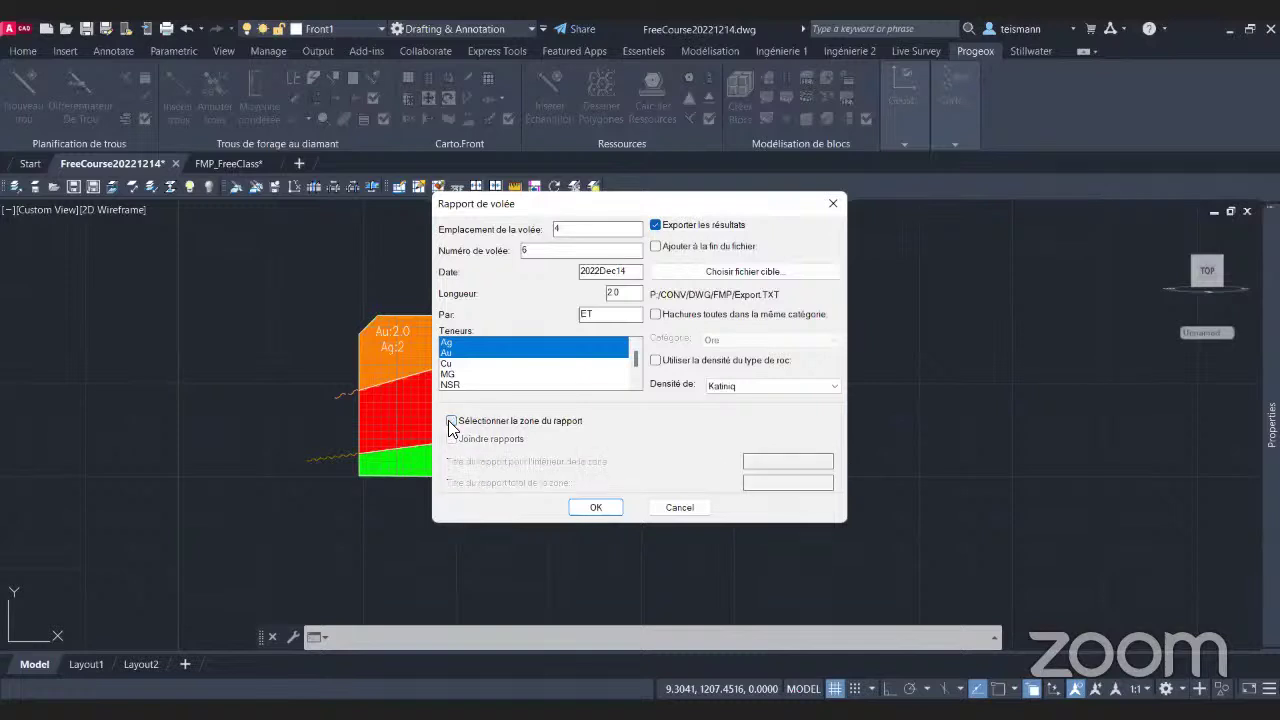
click(658, 226)
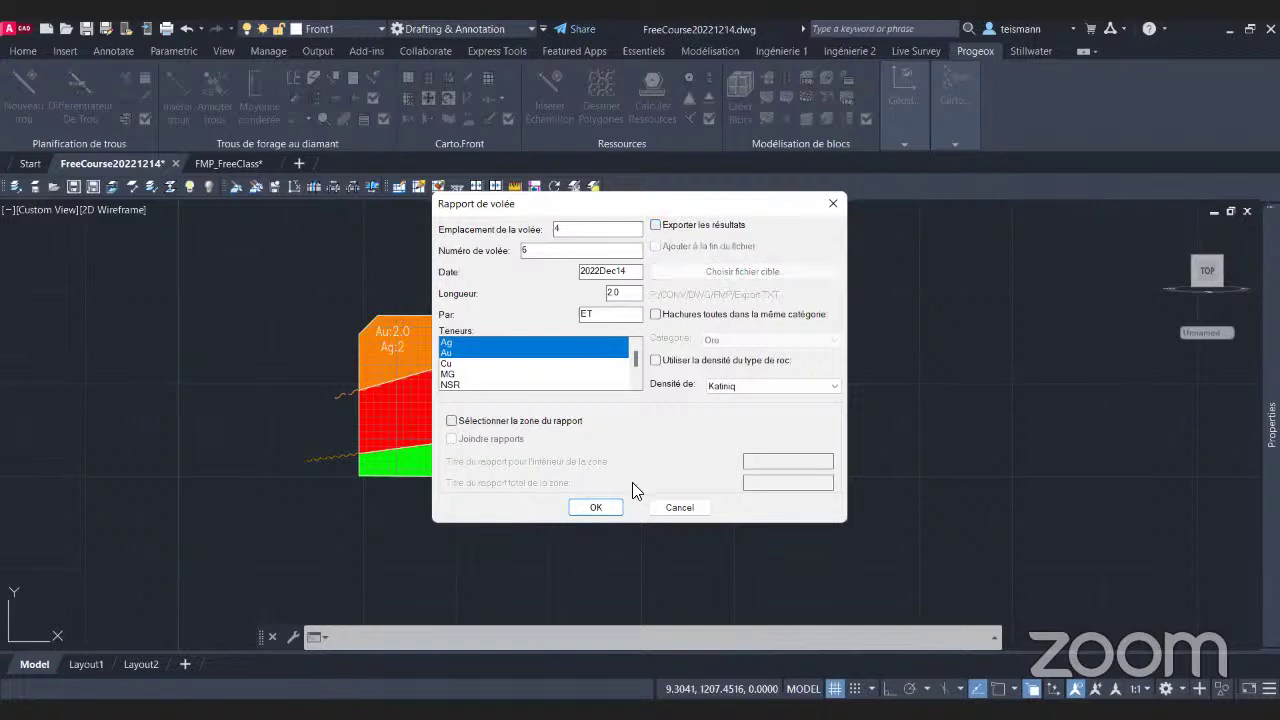
click(590, 507)
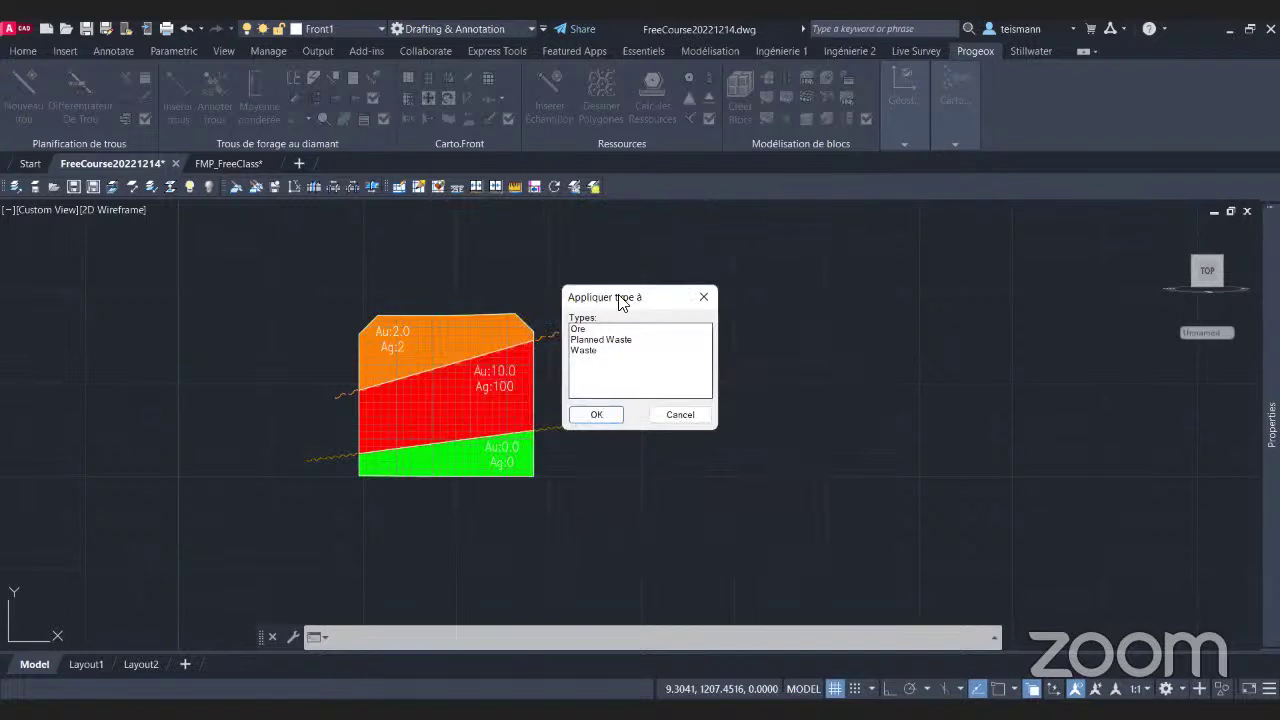
Assign the Ore category to the red hatch in the middle of the mapped face.
drag(620, 302, 632, 266)
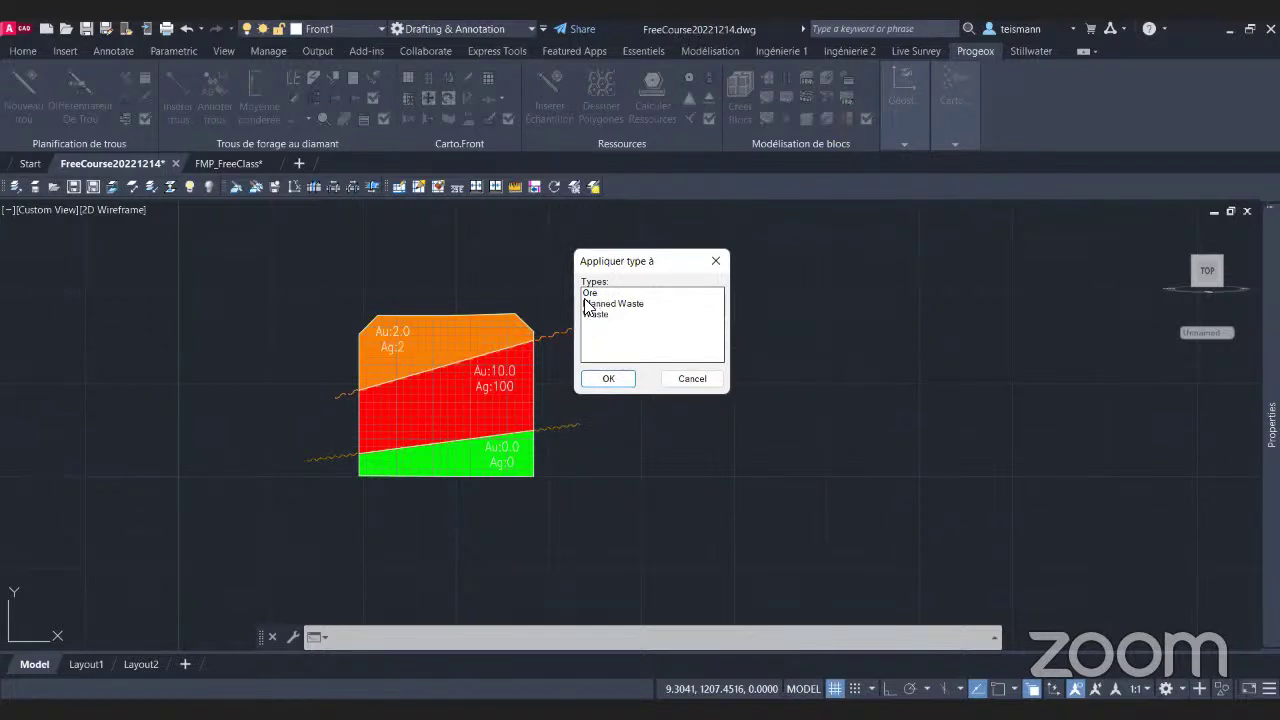
click(597, 294)
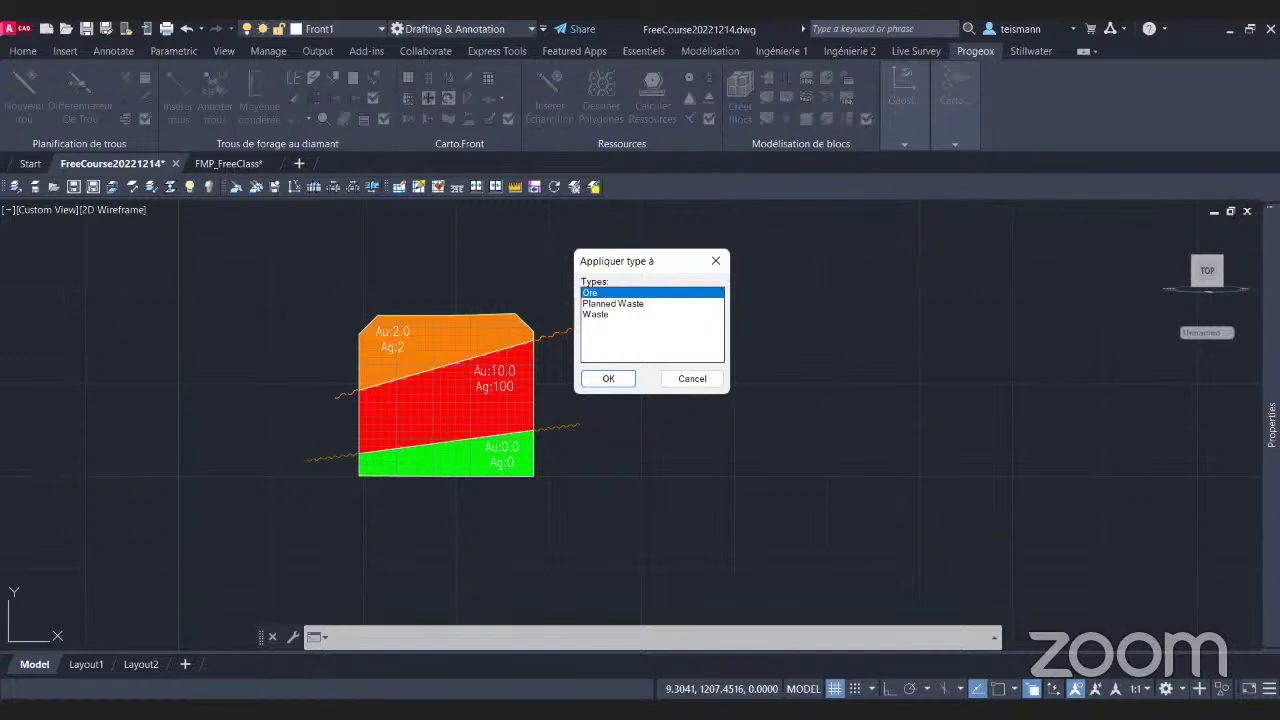
click(608, 378)
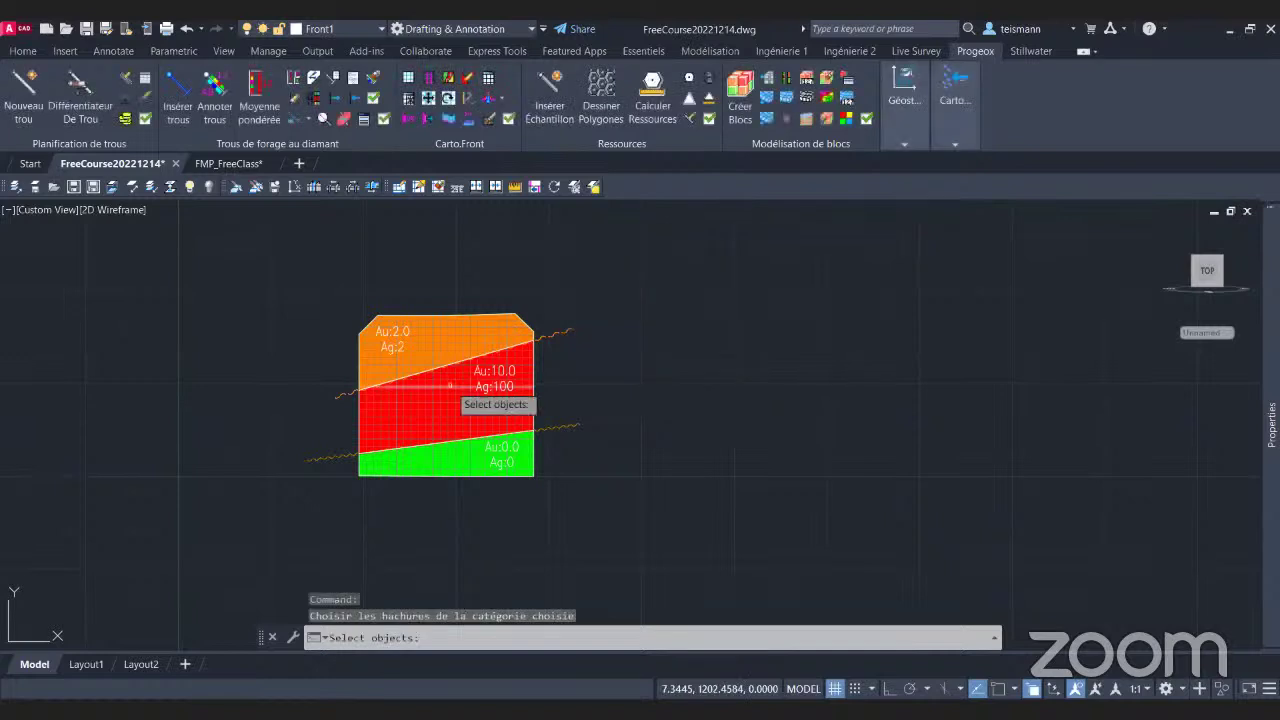
scroll(450, 385, up, 2)
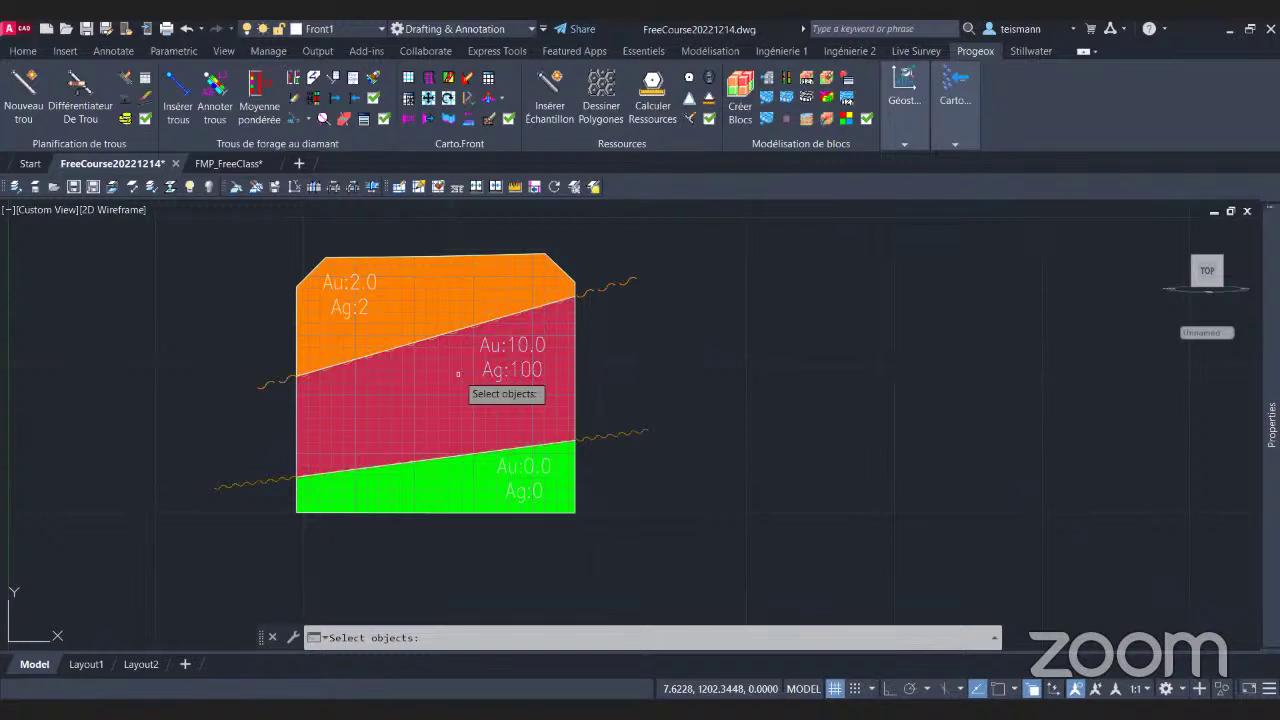
click(458, 374)
key(Return)
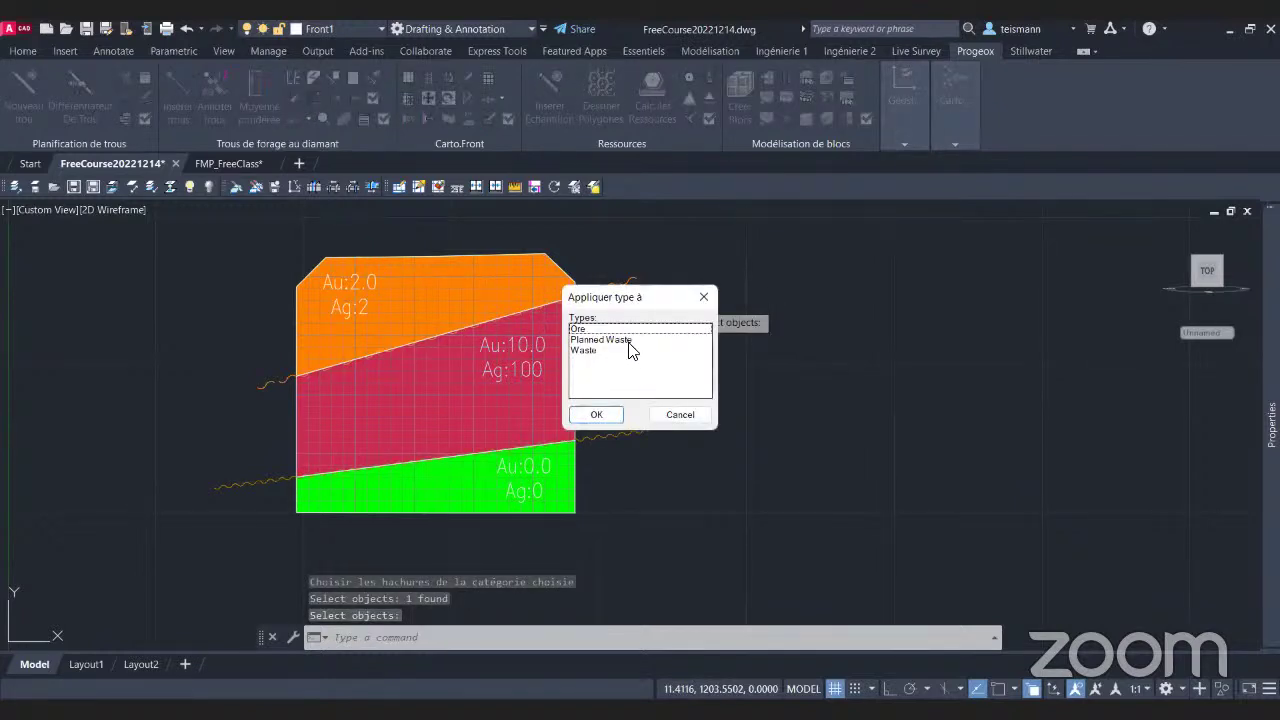
Assign the Planned Waste category to the green hatch at the base of the face.
click(630, 340)
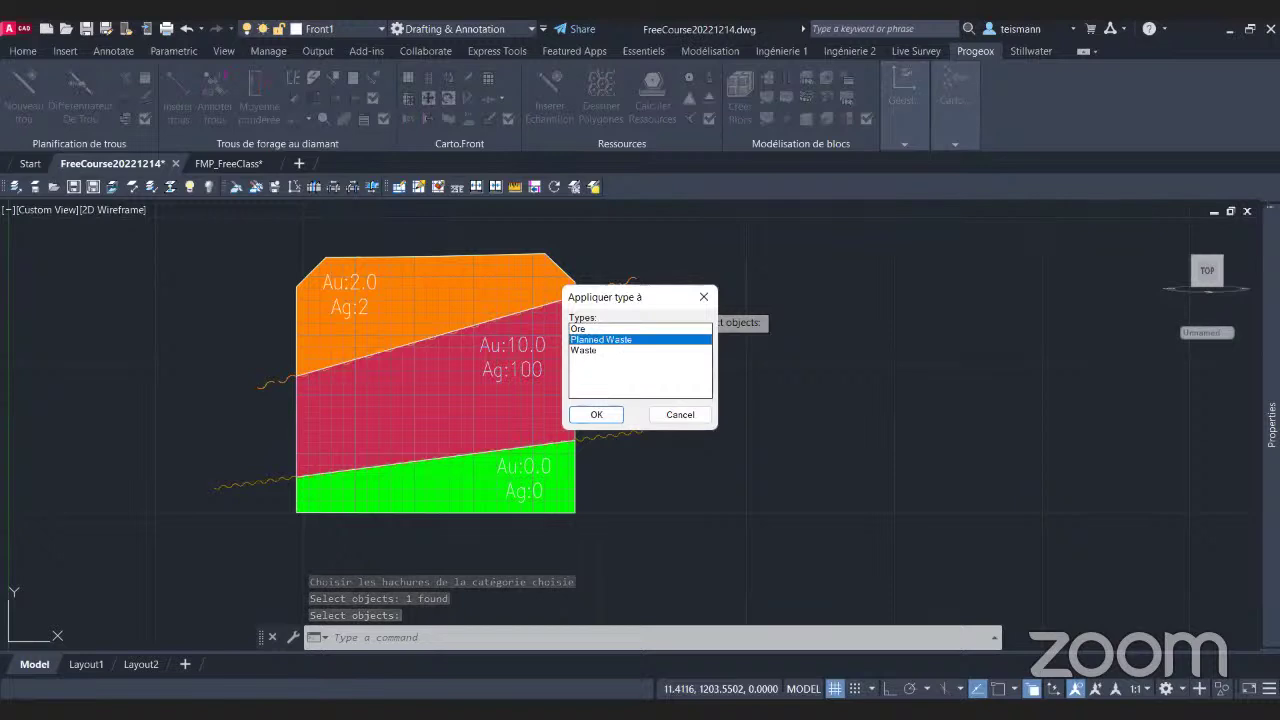
key(Return)
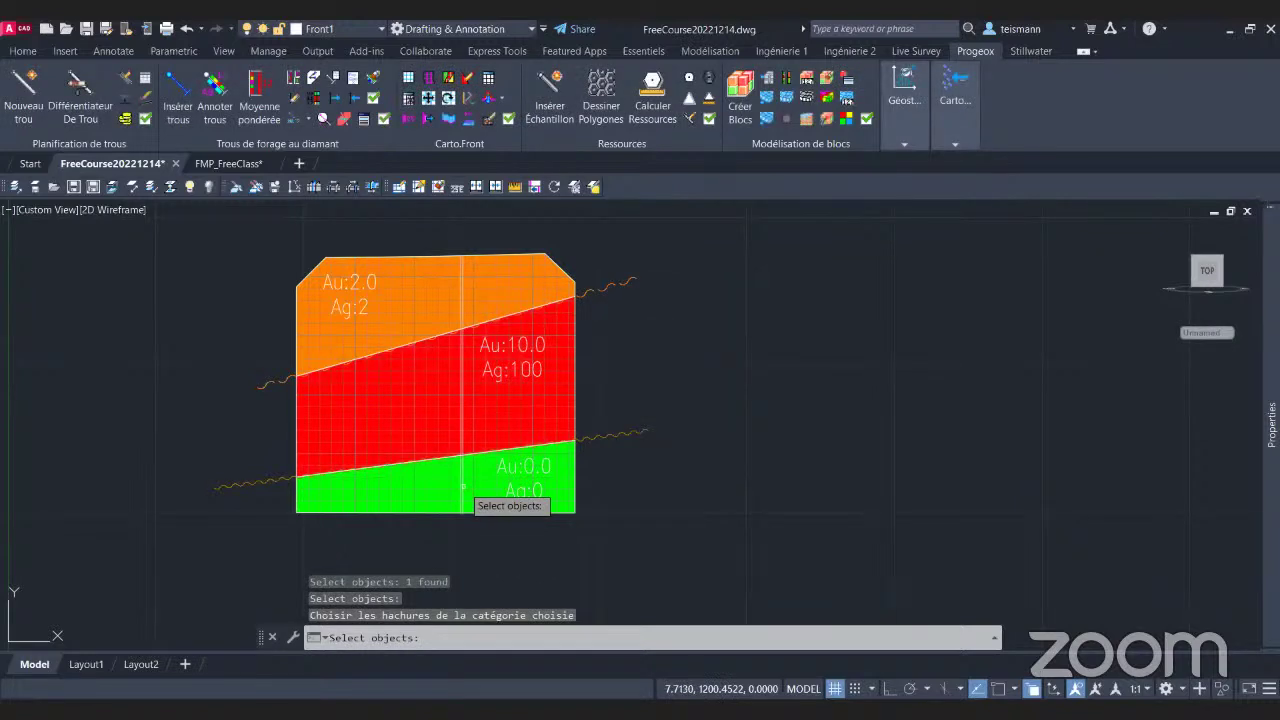
key(Return)
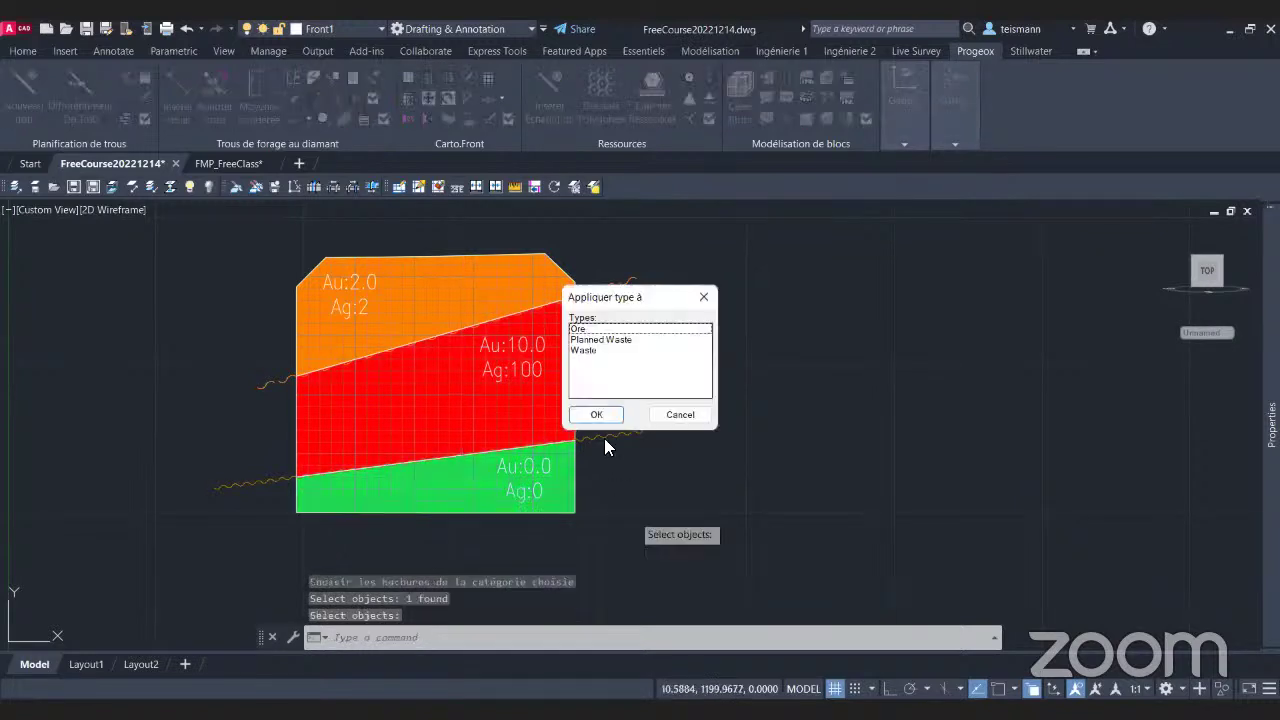
Assign the Waste category to the orange hatch in the upper part of the face.
click(586, 352)
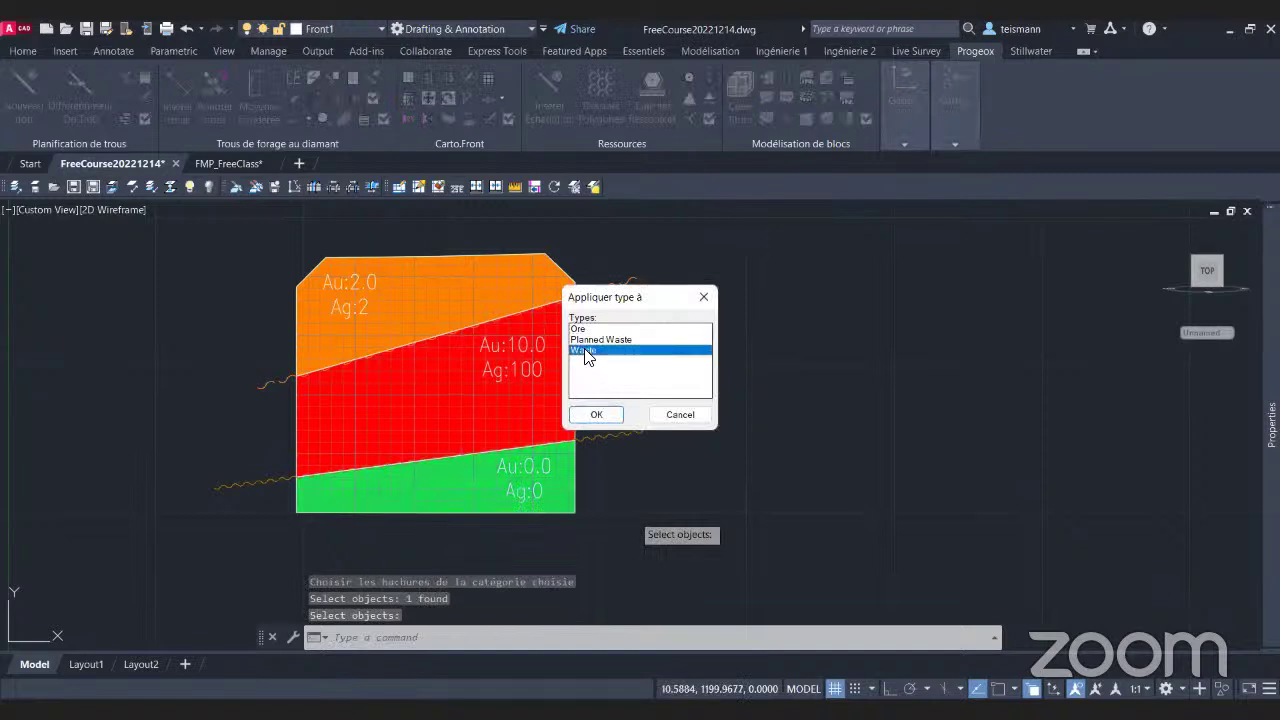
key(Return)
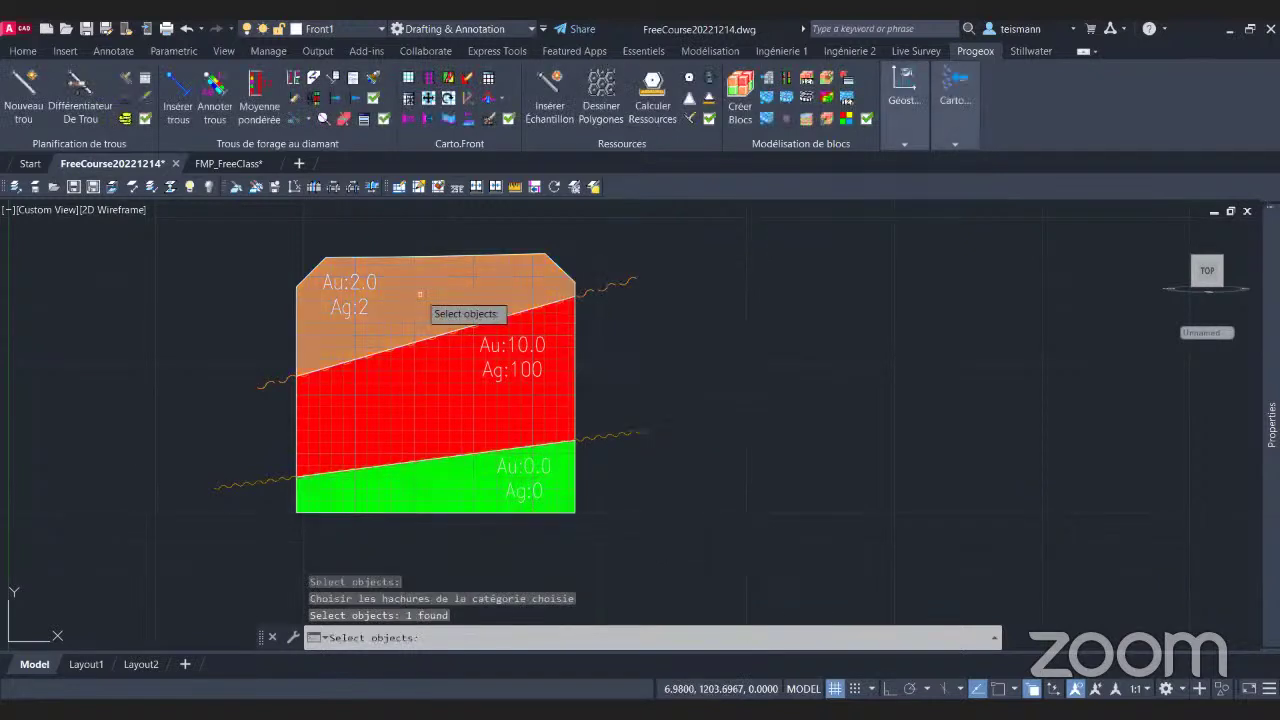
key(Return)
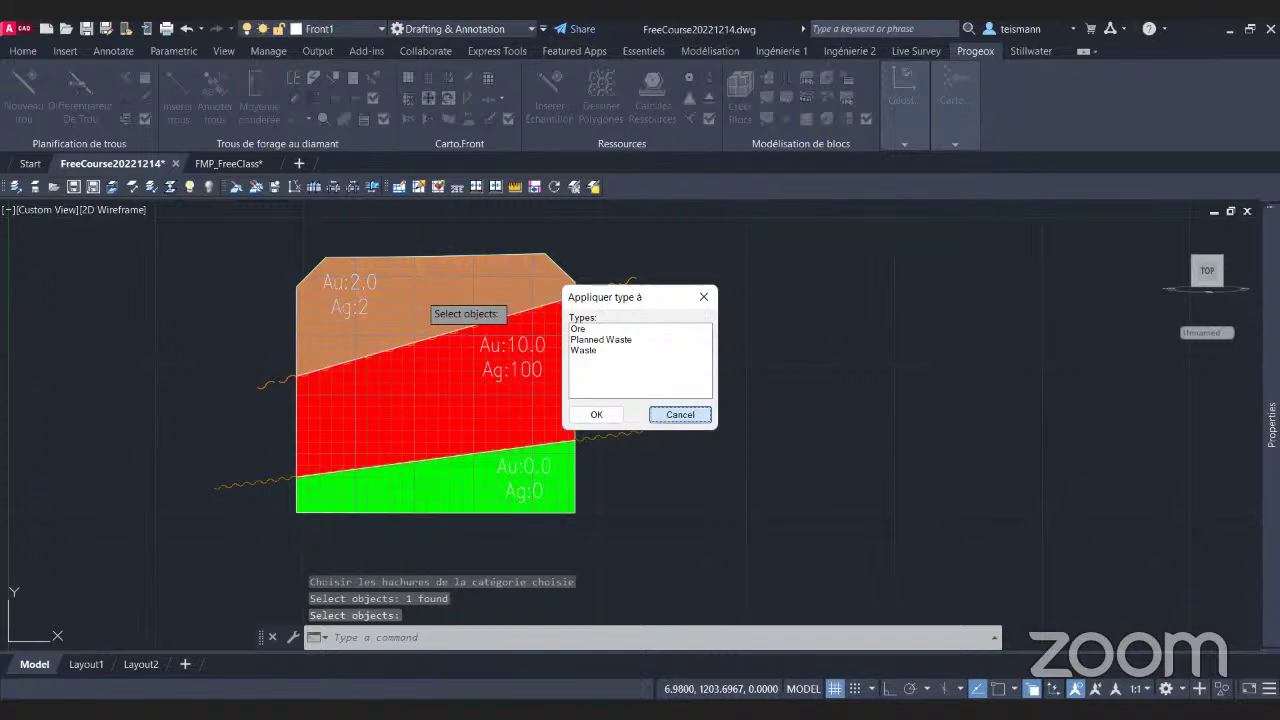
End the category assignment and insert the round report tables beside the mapped face.
click(680, 414)
click(665, 248)
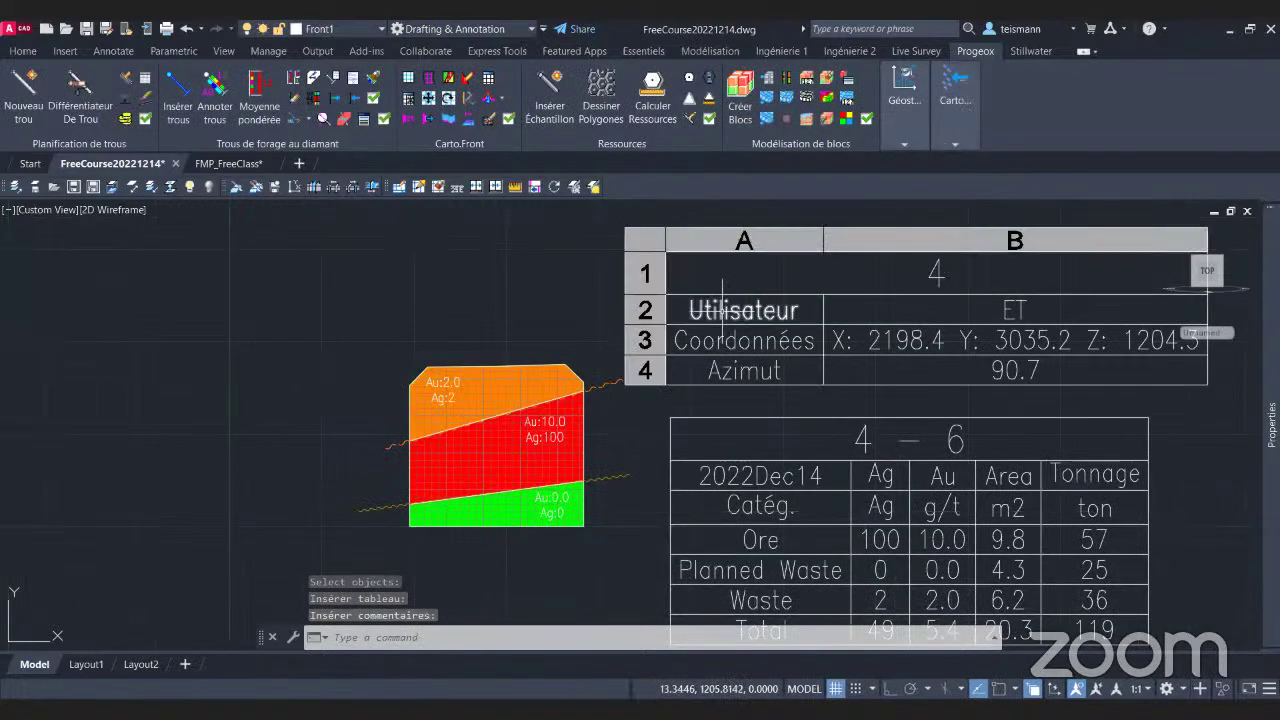
key(Escape)
scroll(557, 371, down, 2)
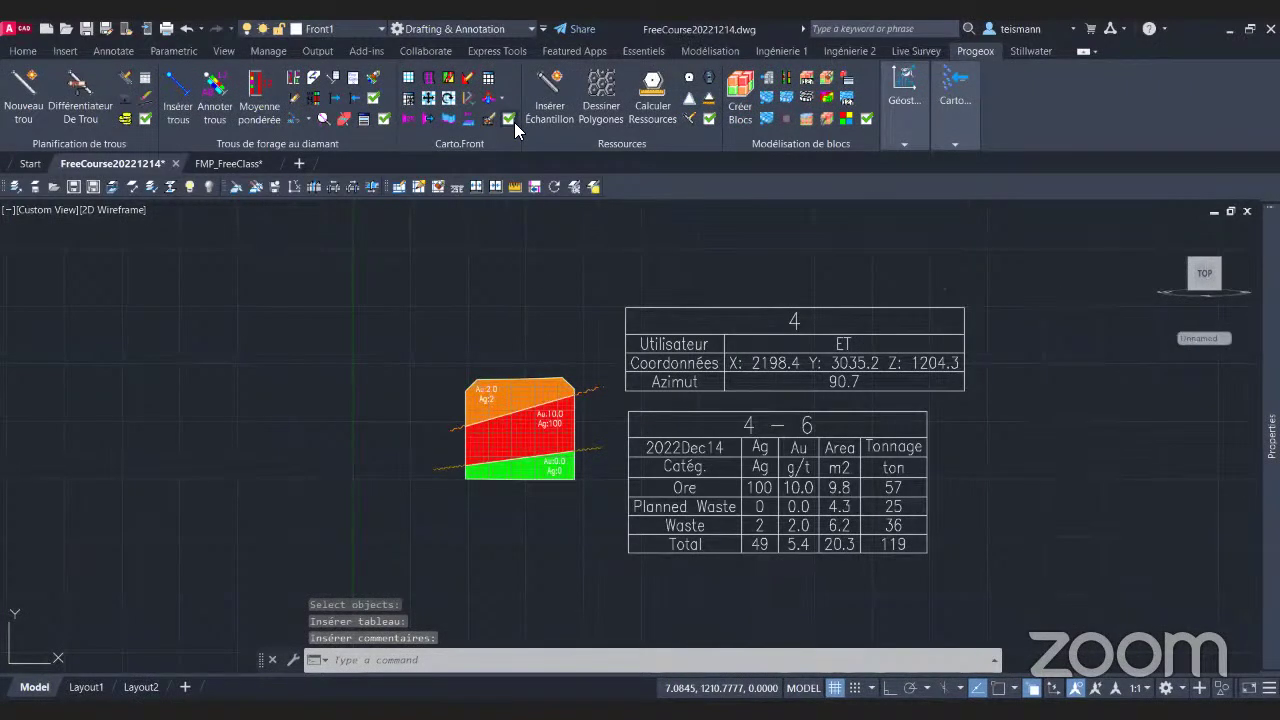
Examine the mapping options (Options de cartographie) for the report annotations, tonnage categories and densities.
click(216, 88)
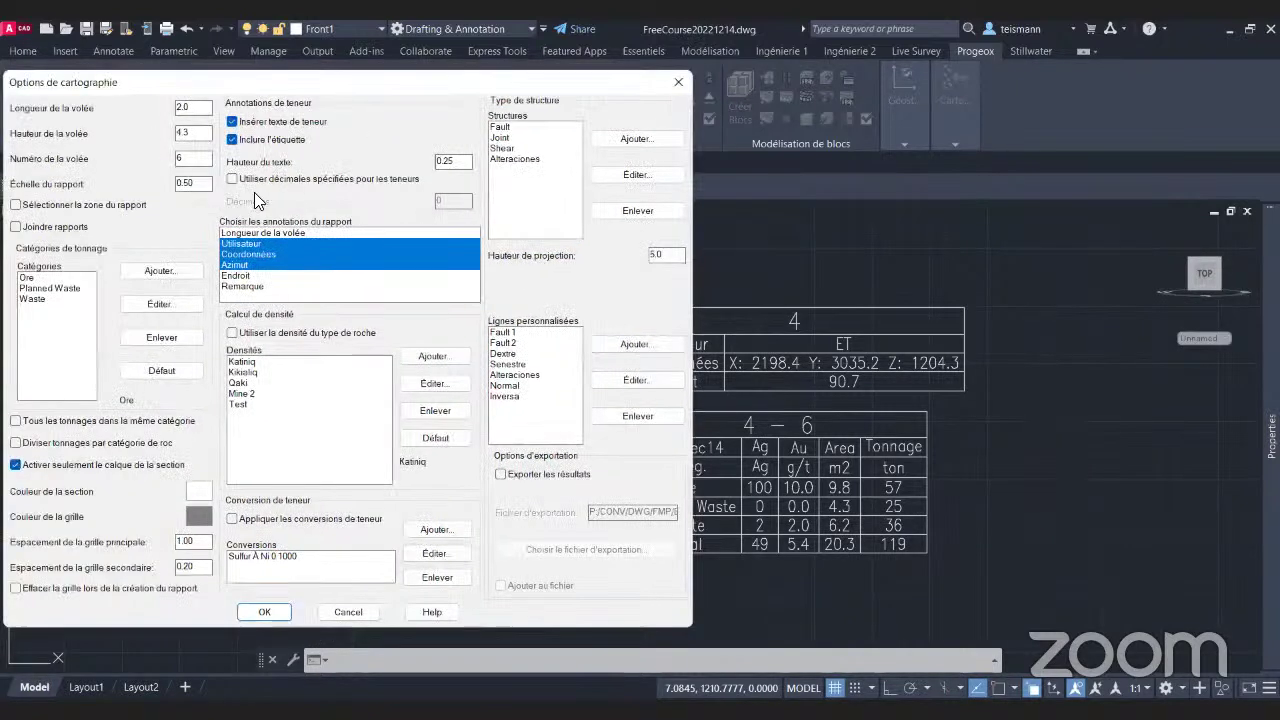
drag(340, 80, 415, 86)
click(678, 82)
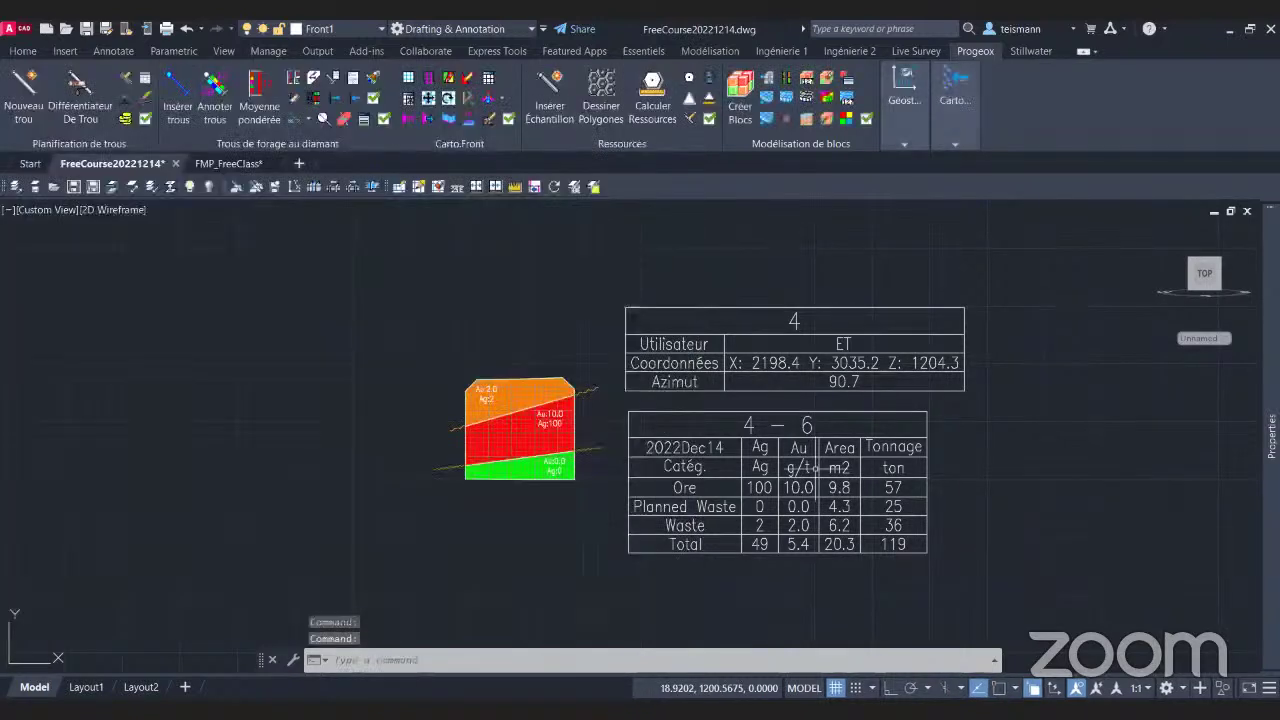
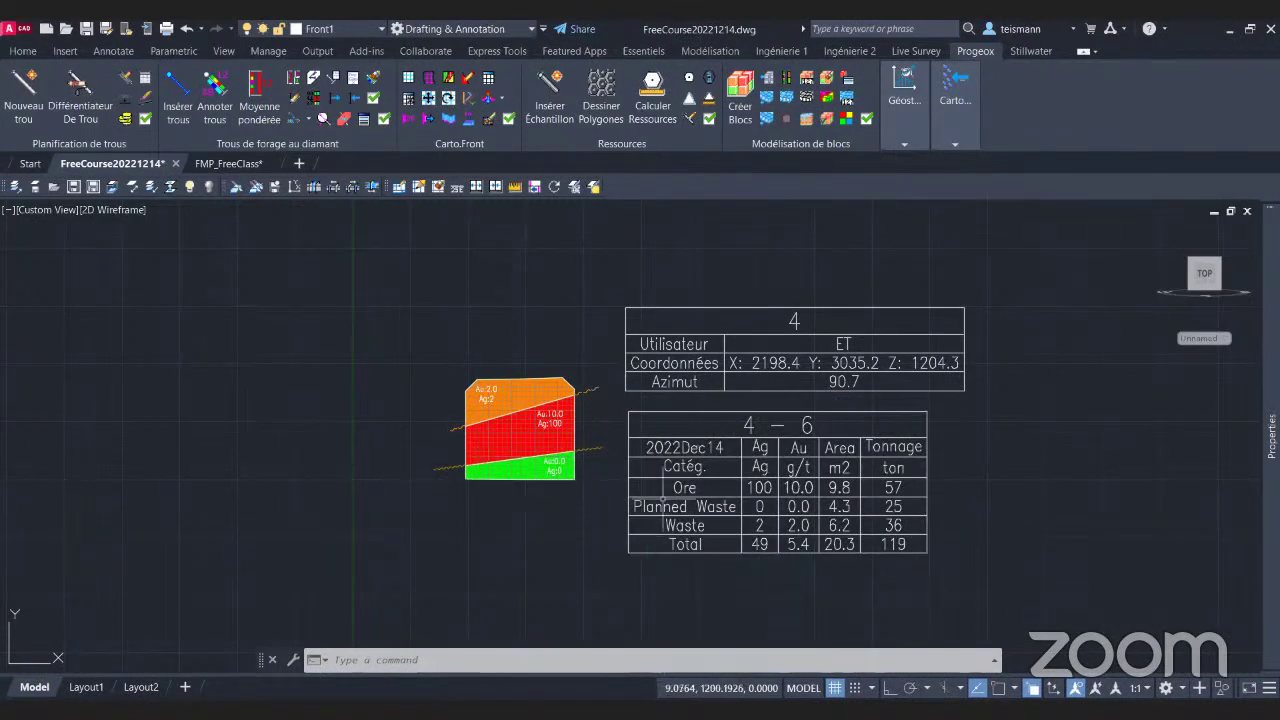
Start another round report with zone selection enabled, titling the inside-zone report "Titre Zone" and the total report "Titre Total".
click(452, 98)
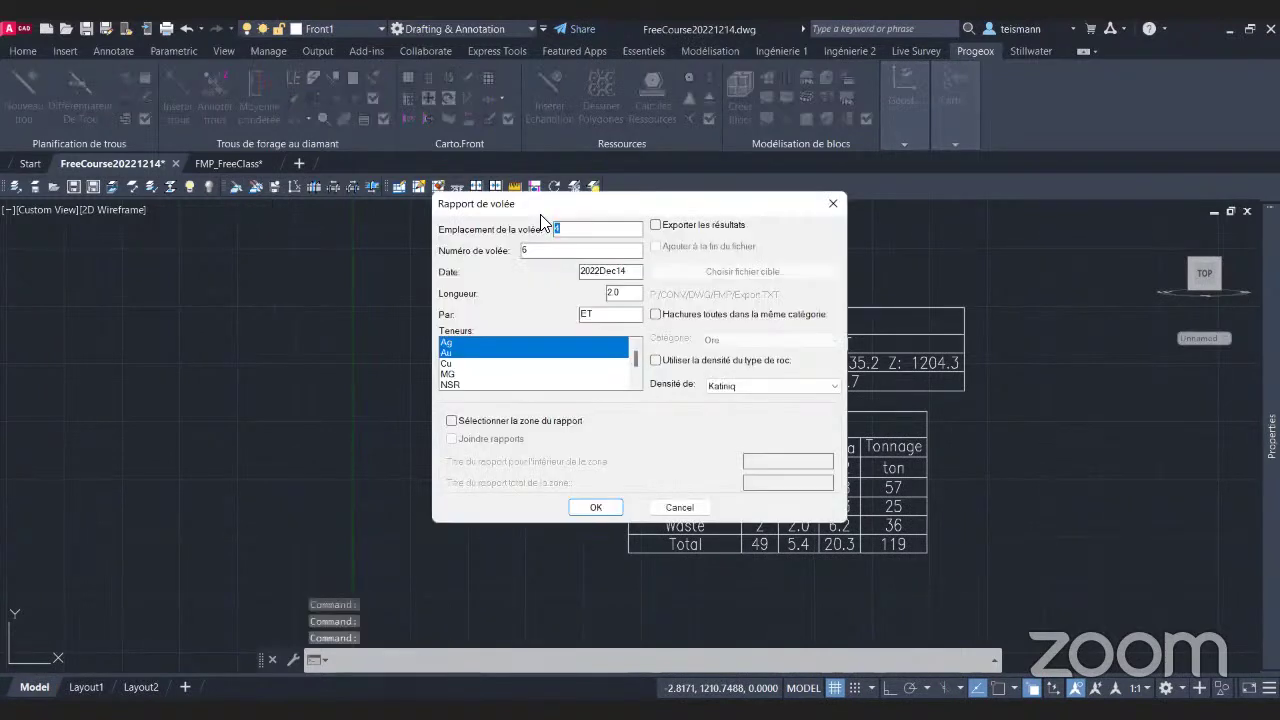
click(451, 421)
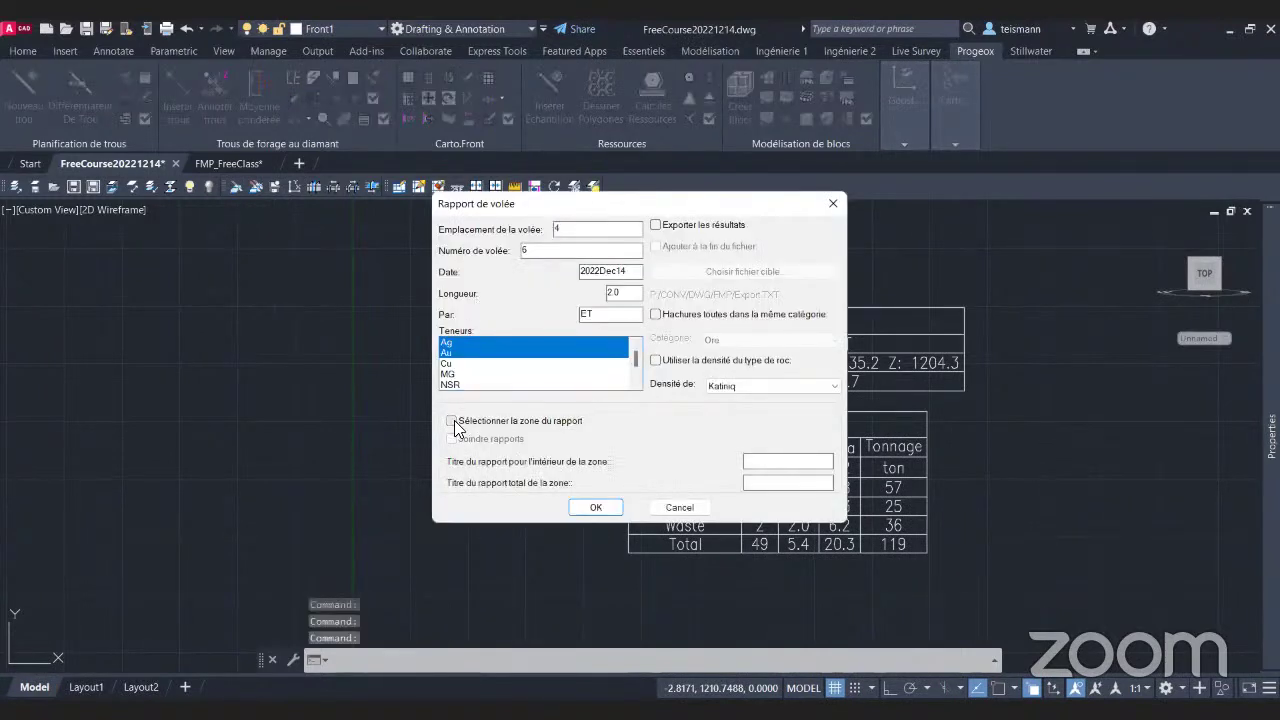
click(768, 461)
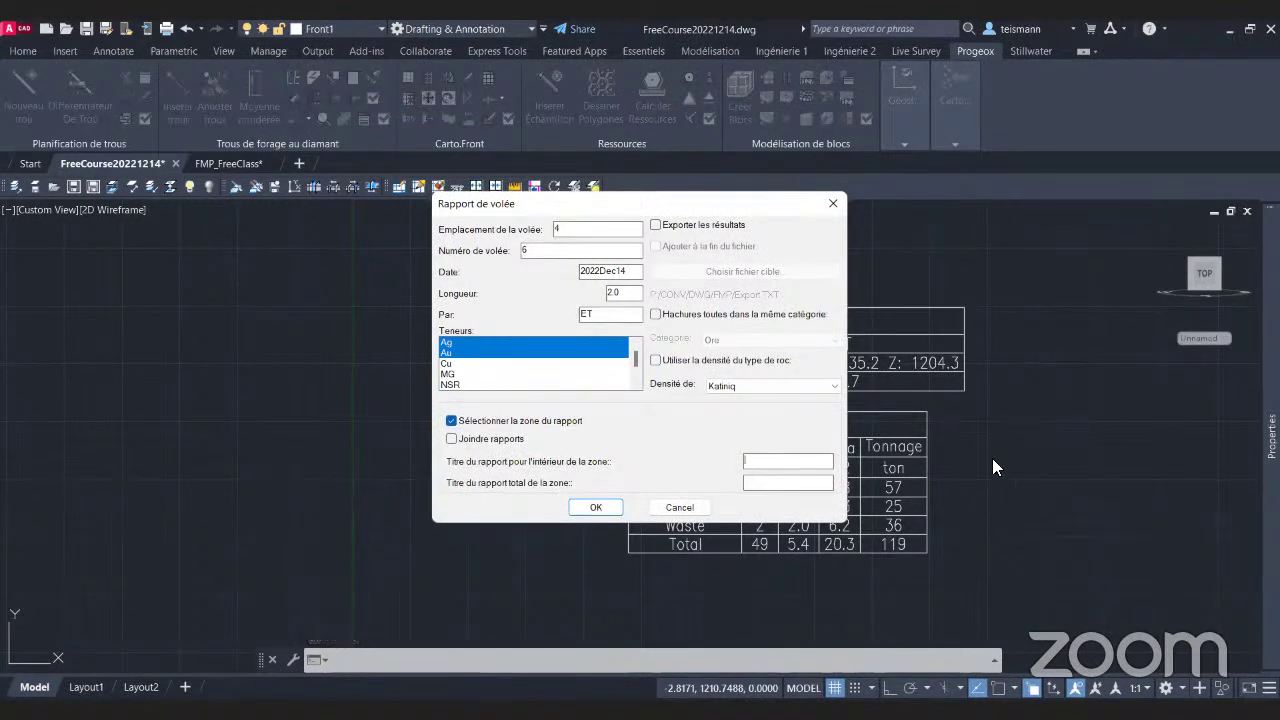
text(Zone)
click(782, 477)
text(Total)
click(745, 462)
text(Titre)
click(745, 482)
text(Titre)
click(590, 509)
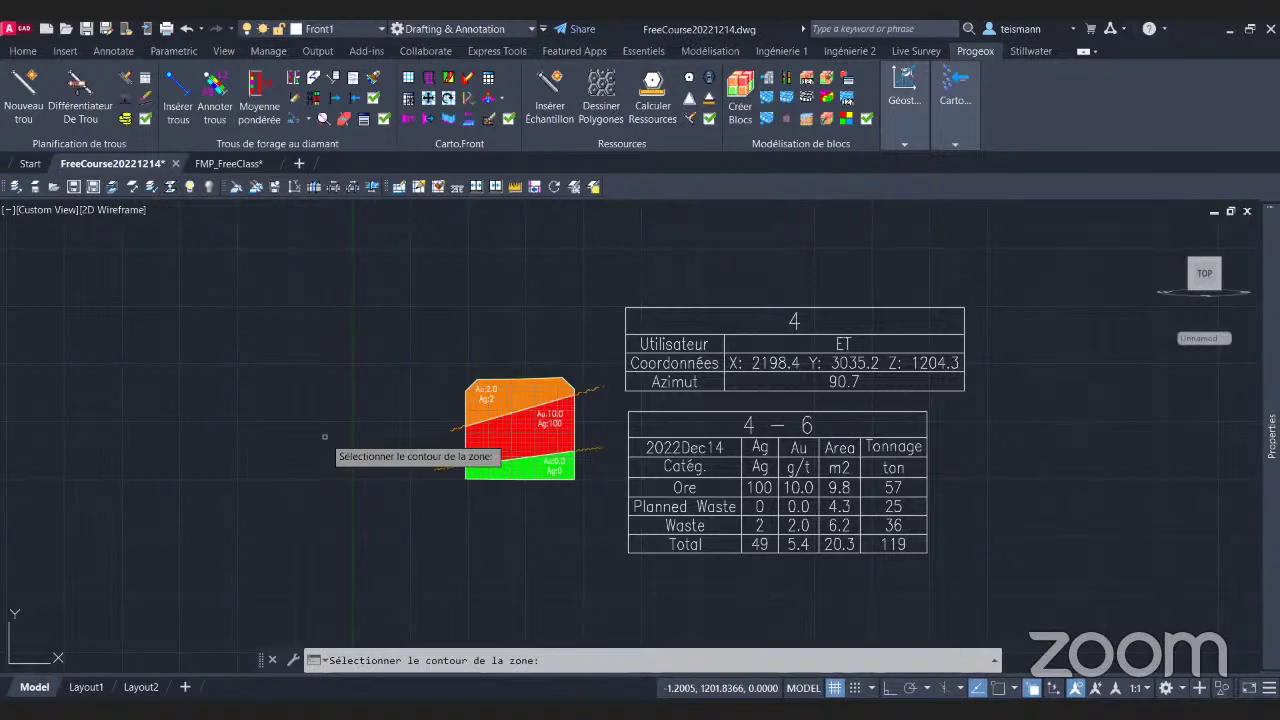
Select the outline along the edge of the red area as the report zone's contour.
scroll(435, 430, up, 2)
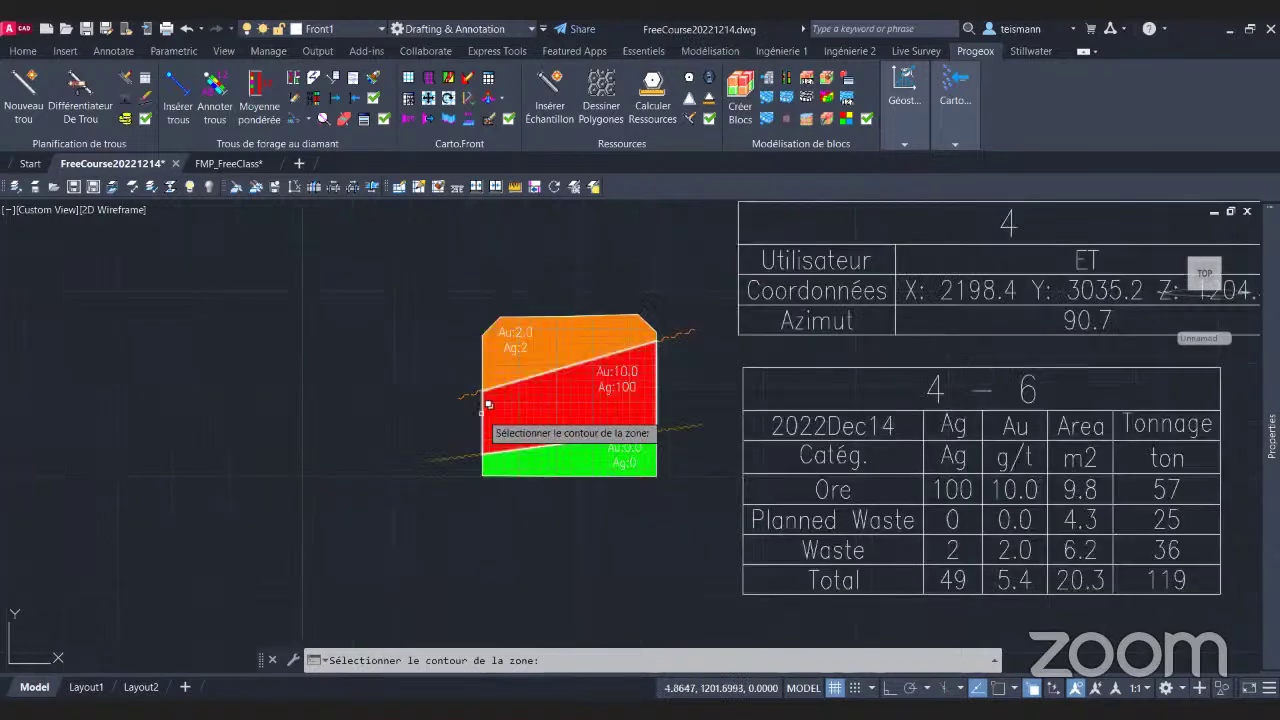
scroll(482, 412, up, 2)
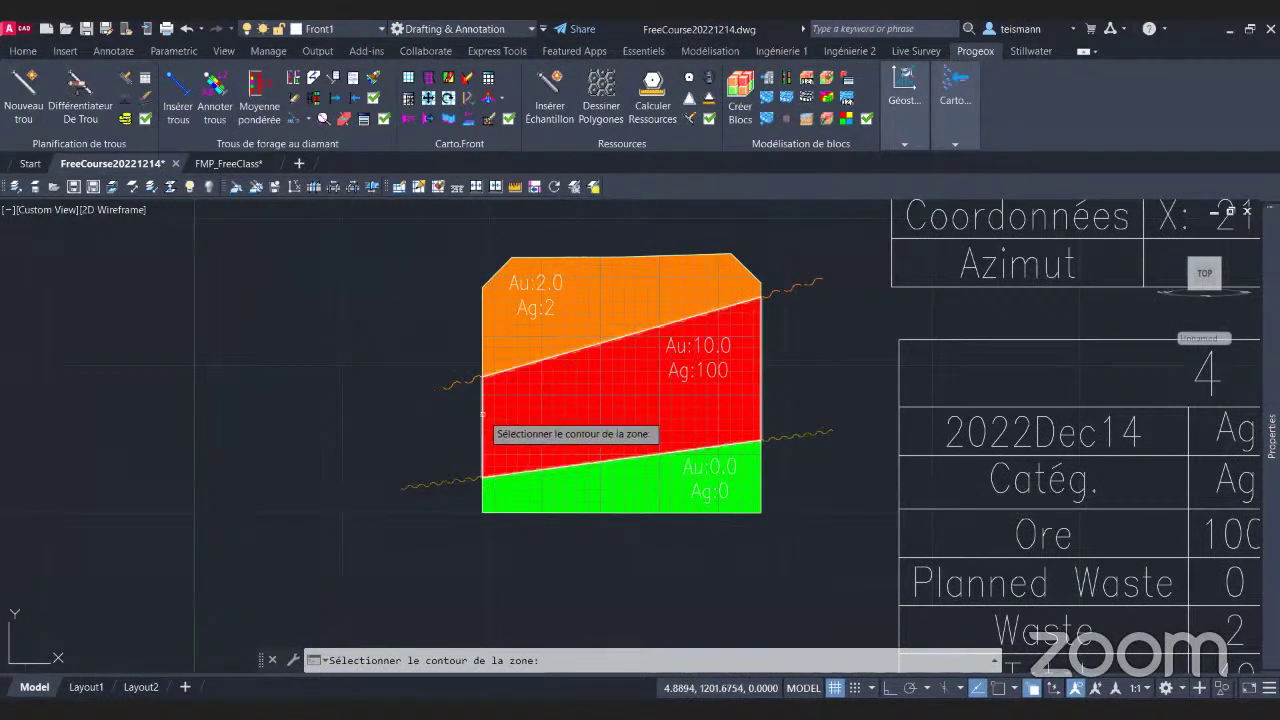
scroll(482, 412, up, 2)
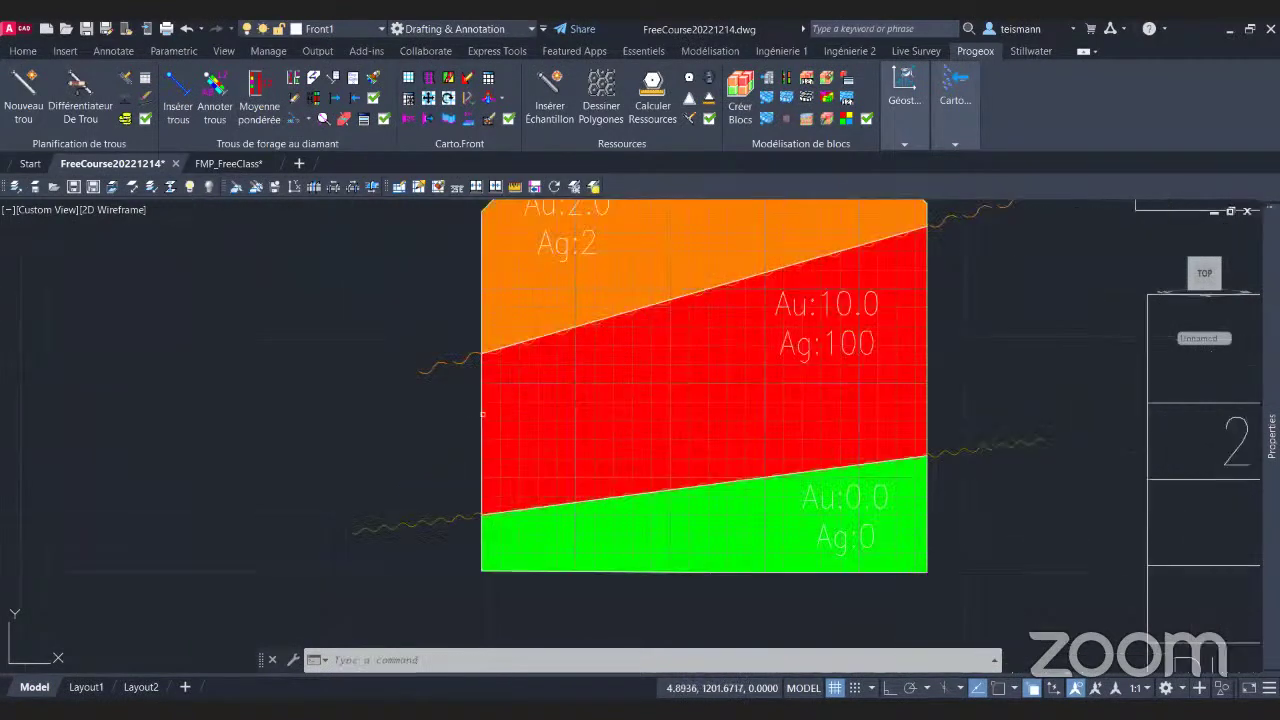
click(482, 412)
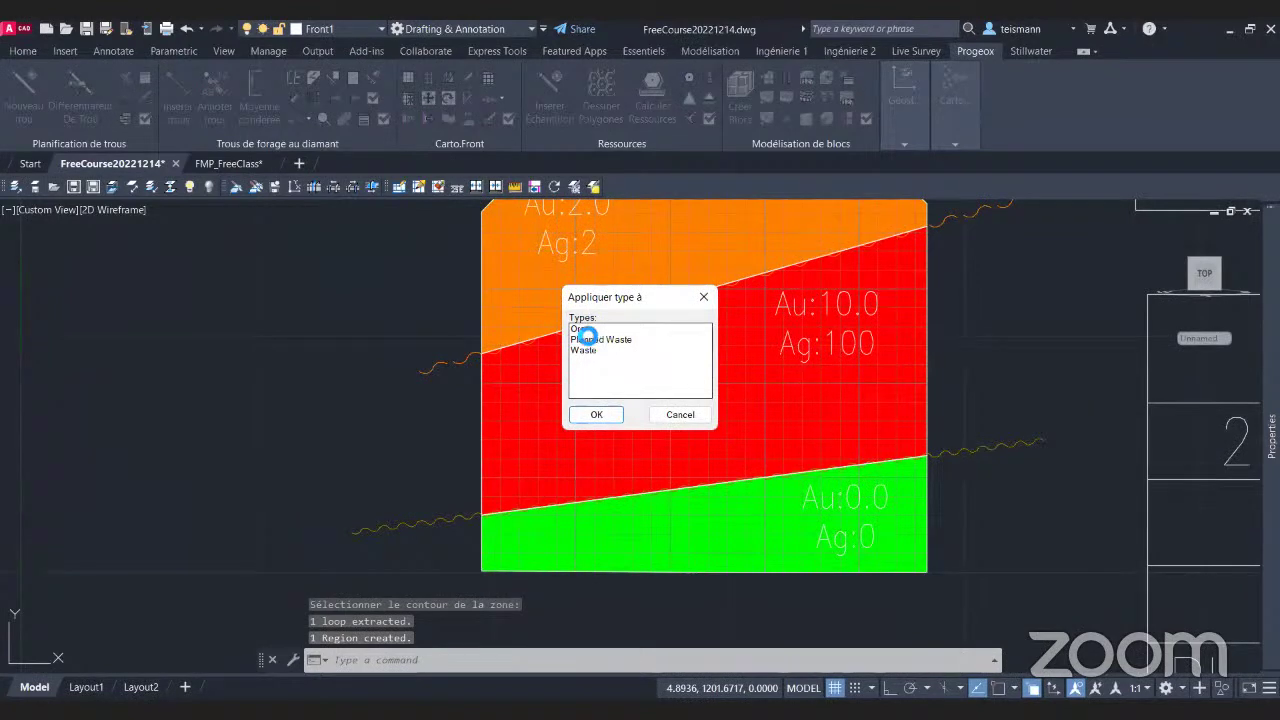
Assign the Ore category to the red hatch for the zone report.
click(586, 331)
double_click(586, 331)
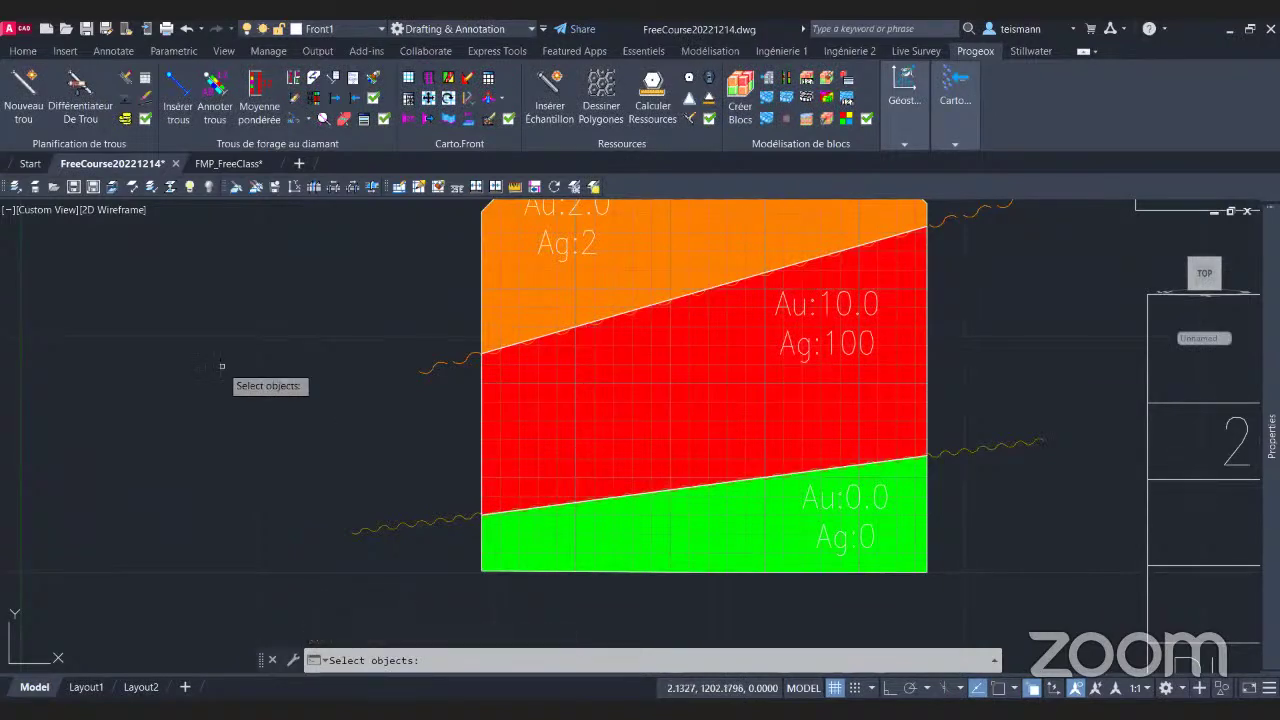
key(Return)
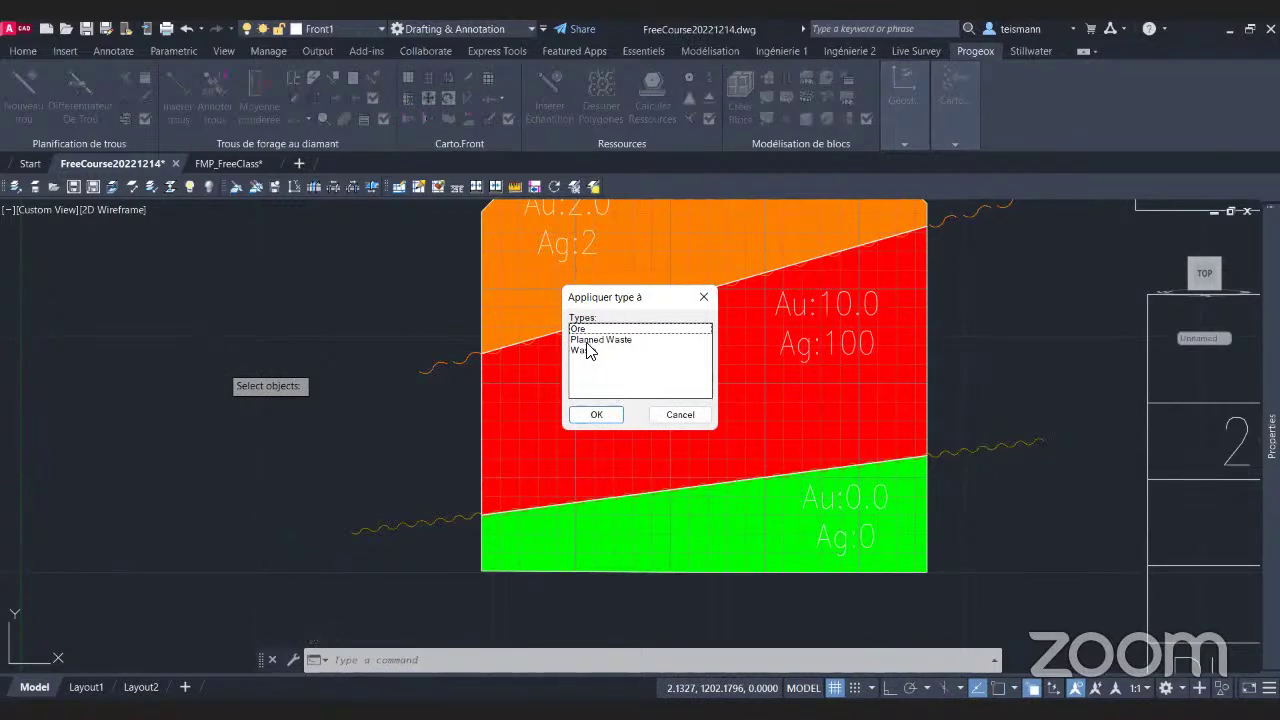
Assign the Planned Waste category to the green hatch and Waste to the orange hatch, completing the zone report's category assignment.
click(585, 342)
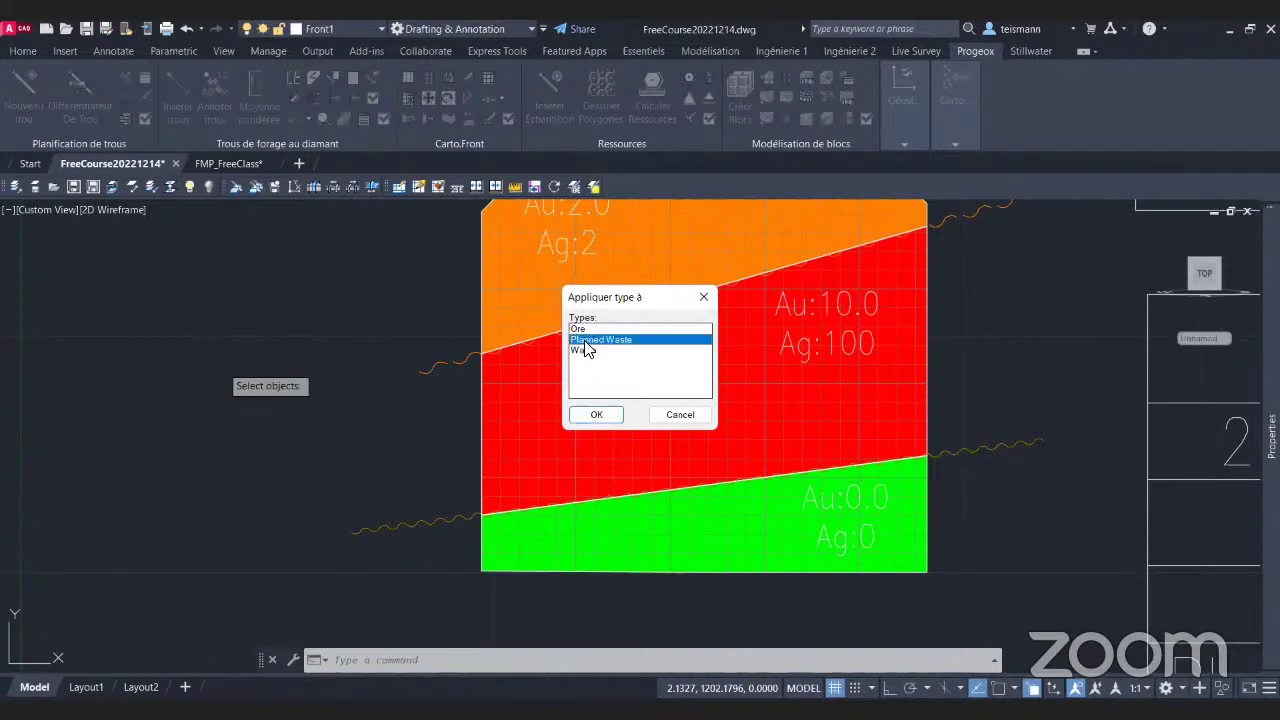
double_click(586, 341)
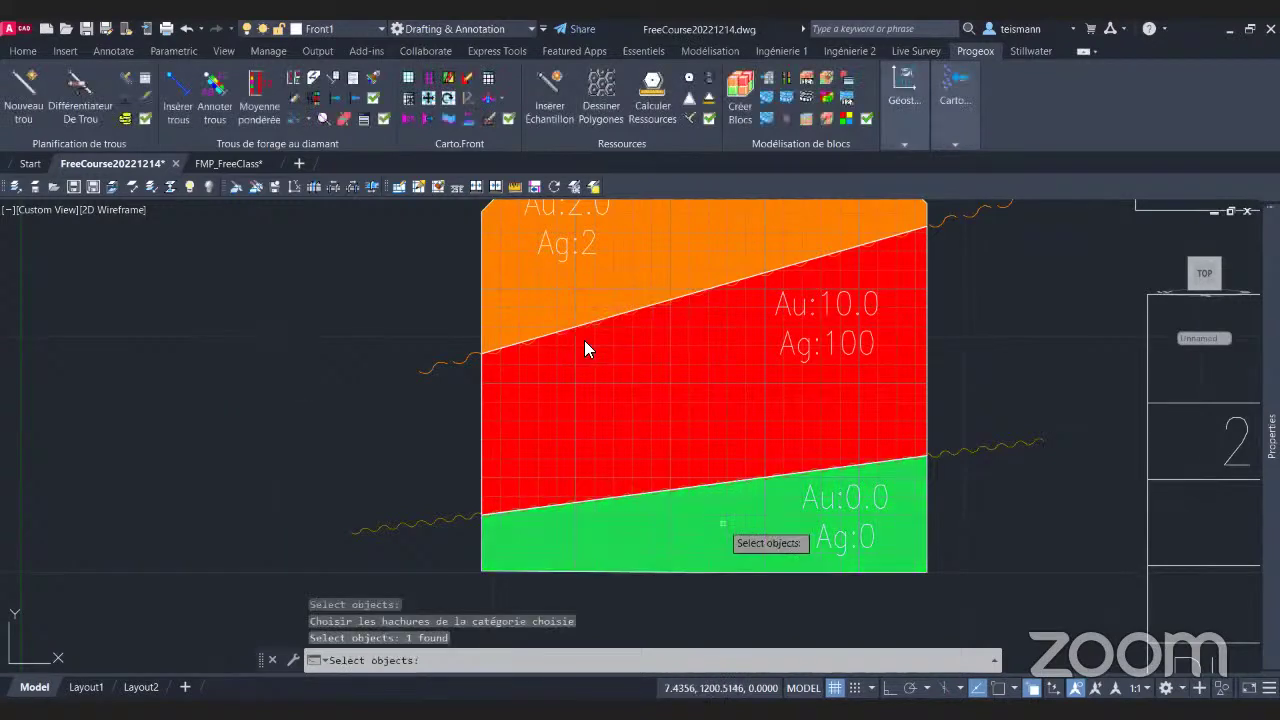
key(Return)
click(578, 350)
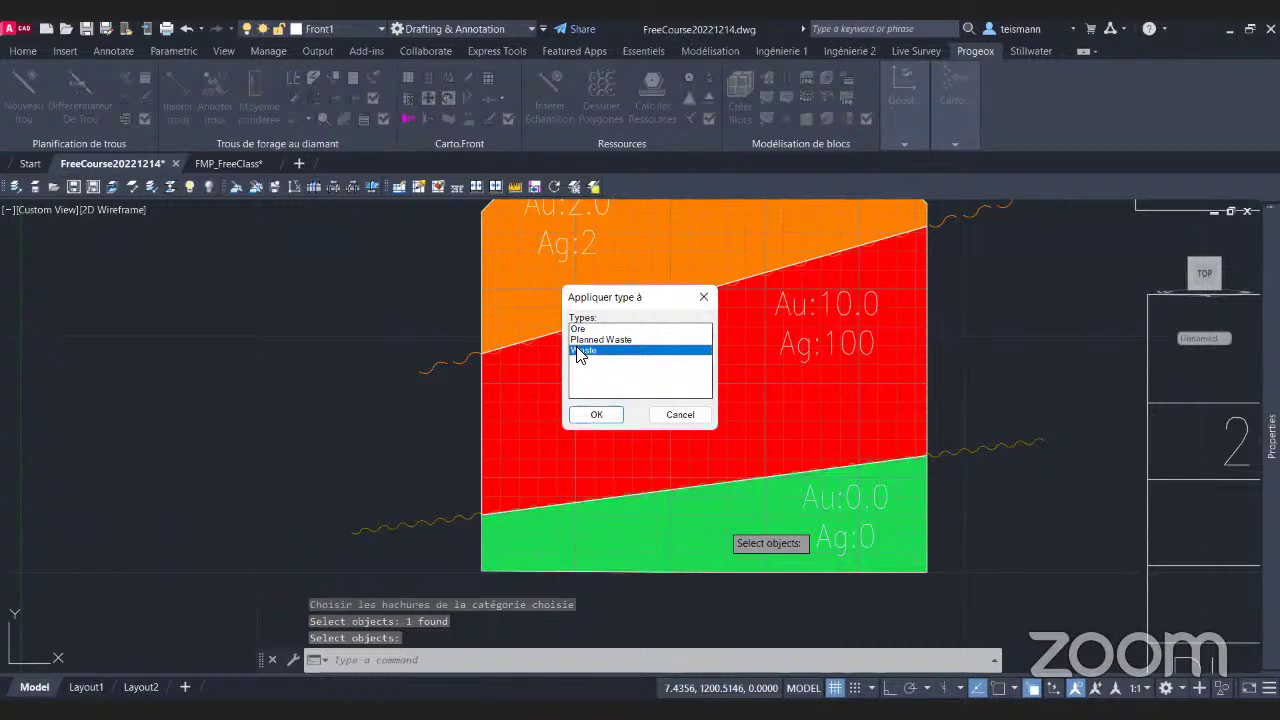
double_click(577, 350)
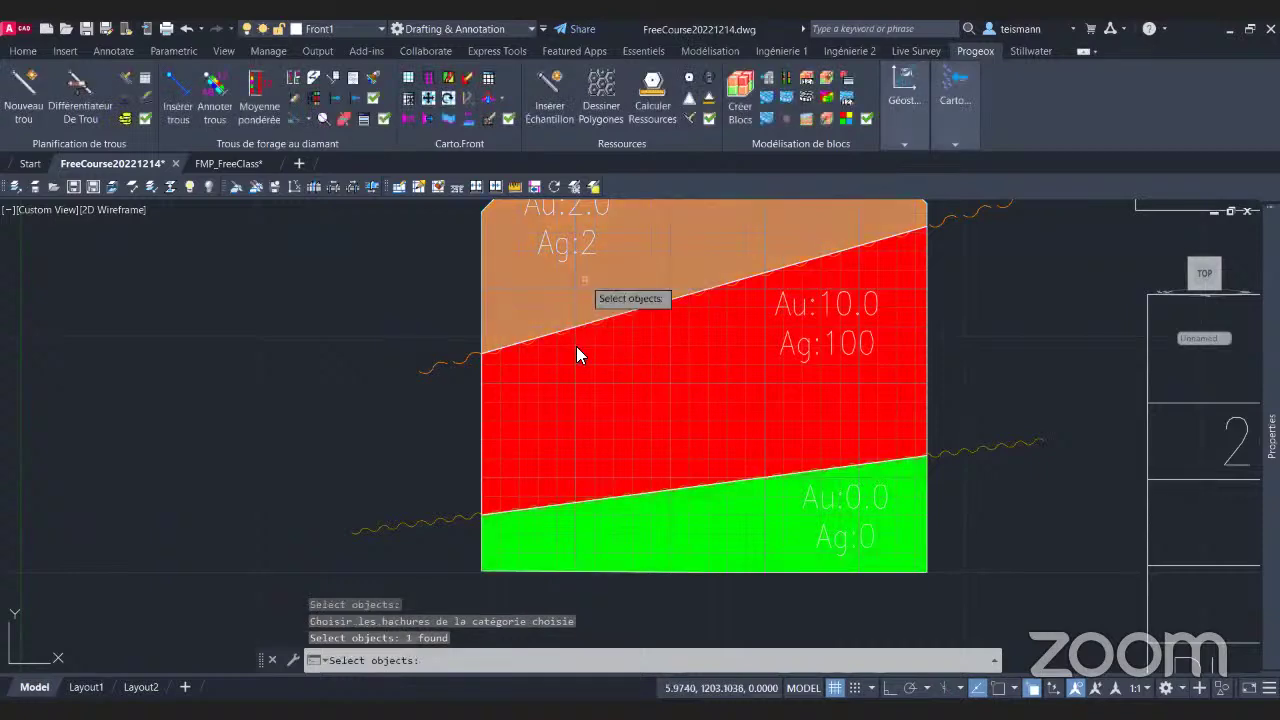
key(Return)
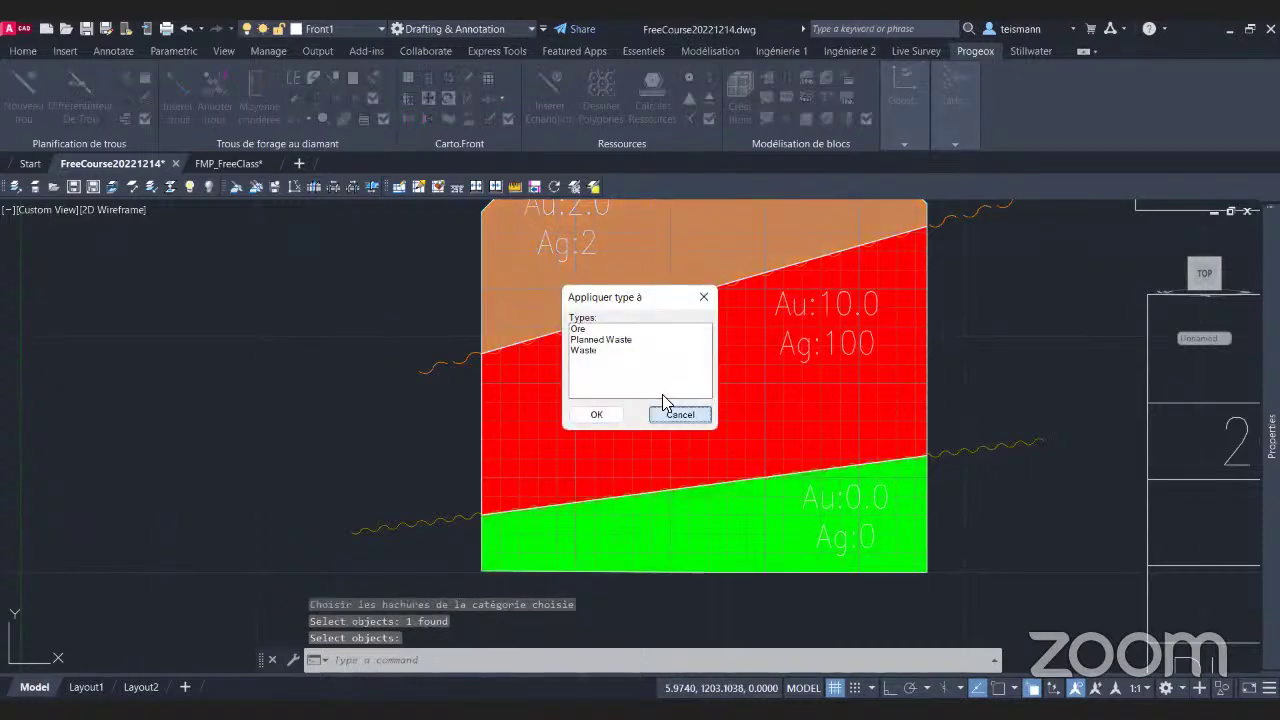
click(664, 402)
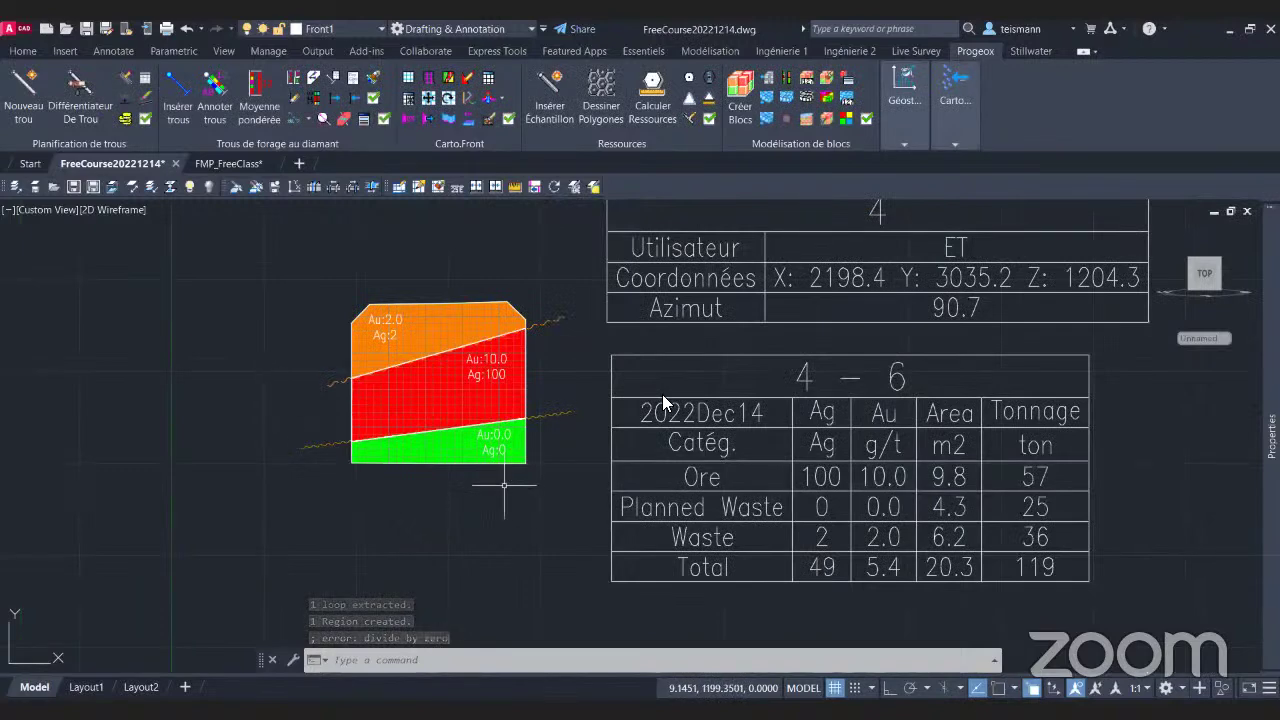
Edit the green hatch's properties, setting both its Au and Ag grades to 1 and entering a hatch scale.
click(432, 100)
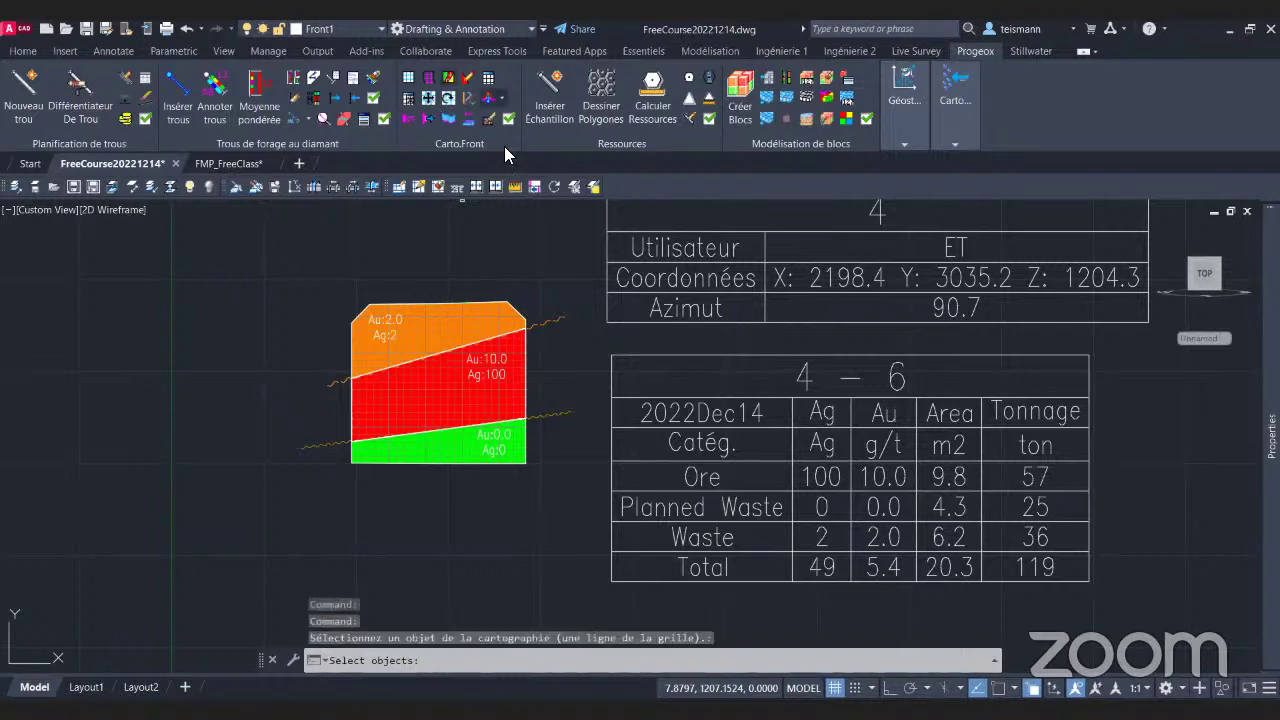
key(Escape)
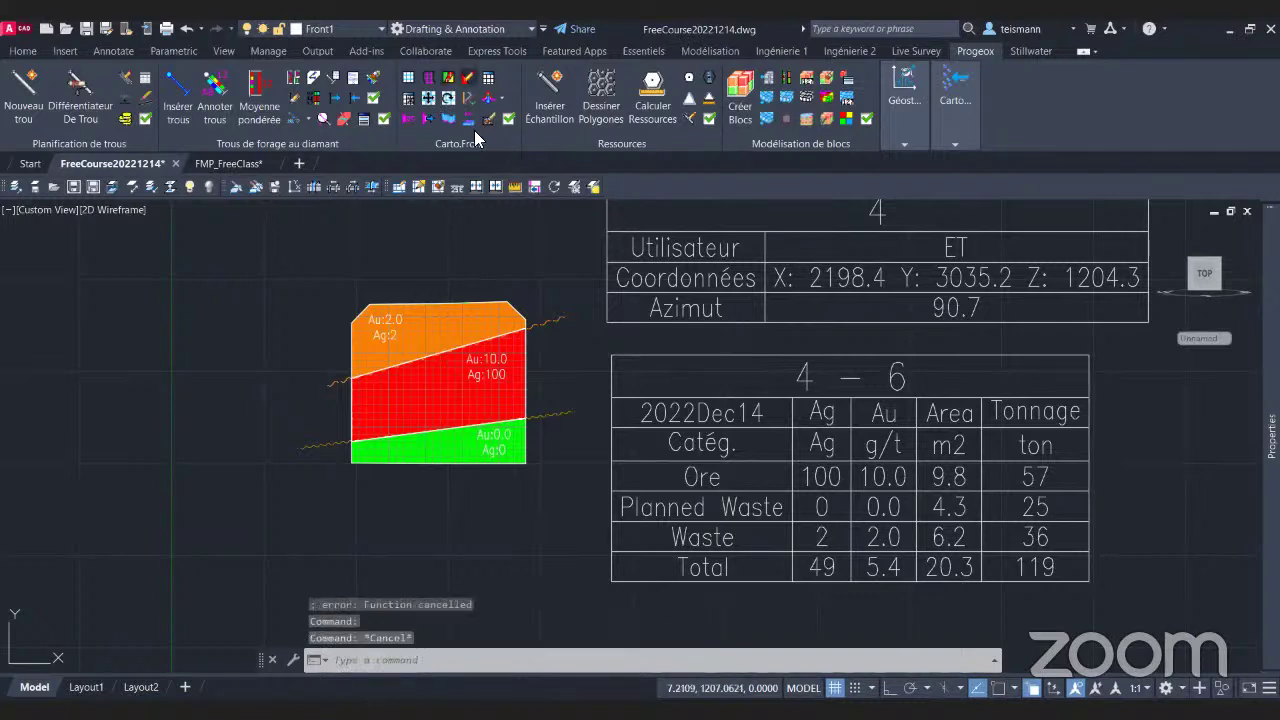
click(469, 119)
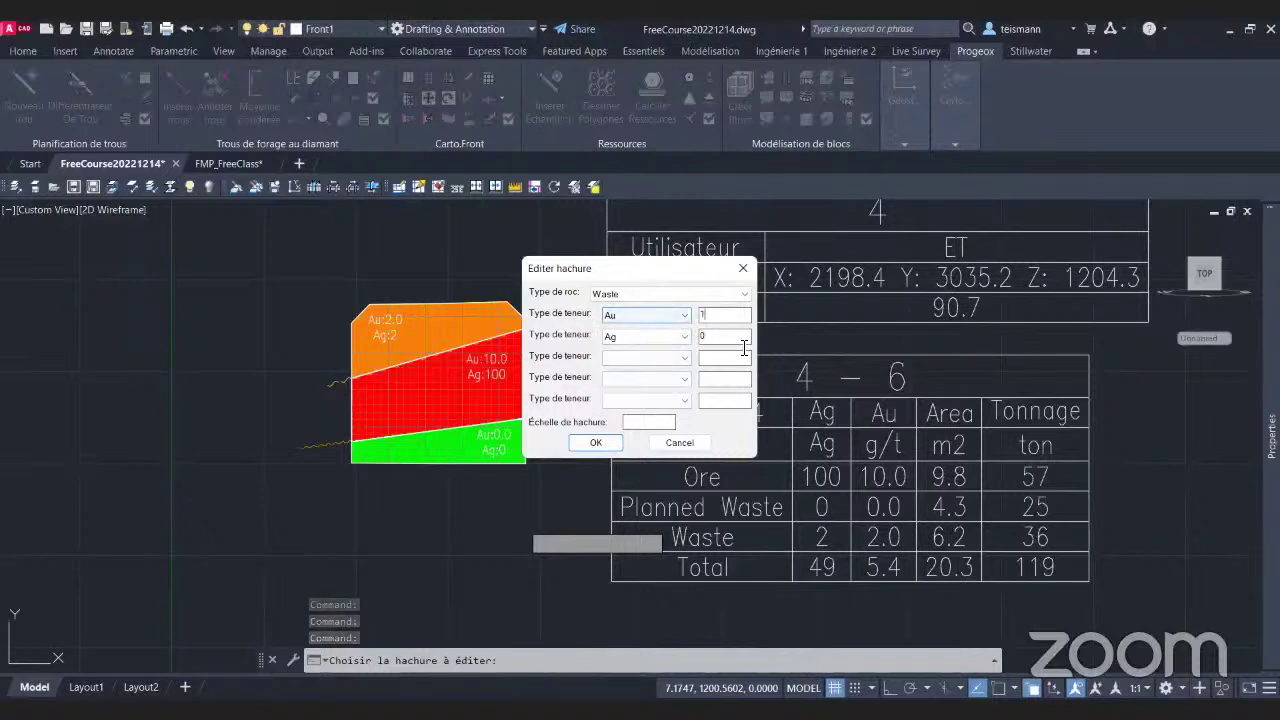
double_click(740, 337)
text(1)
click(648, 422)
text(0)
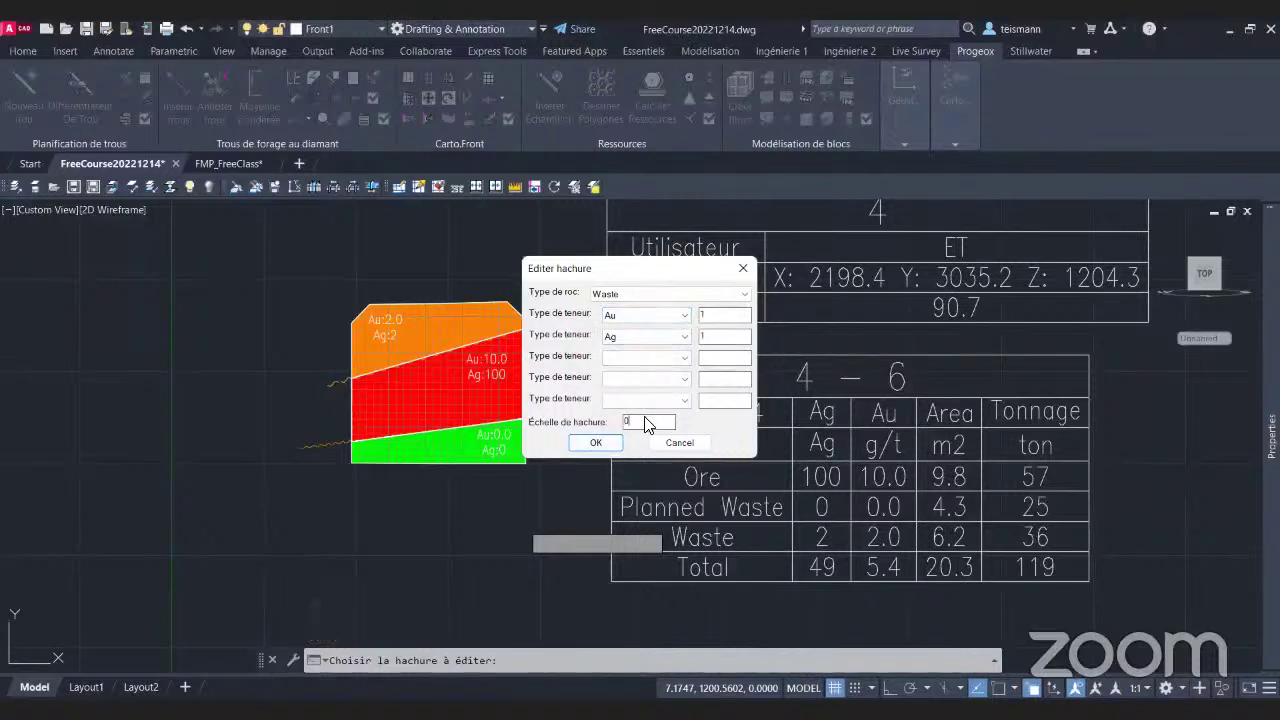
Set the hatch scale of the lower green Waste hatch to 0.5 and apply its edited grades, Au 1 and Ag 1.
text(.5)
click(598, 443)
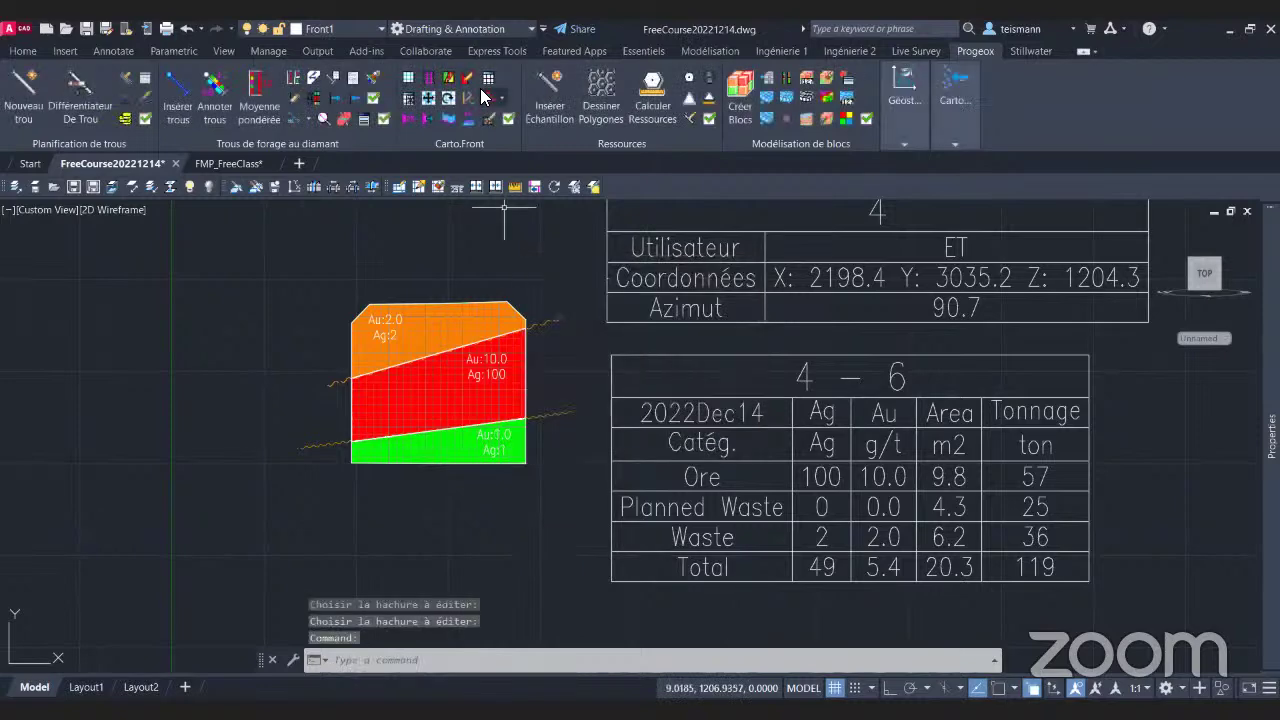
Run the blast report for location 4, blast 6 with report zone selection enabled, and assign the middle red hatch to Ore.
click(482, 92)
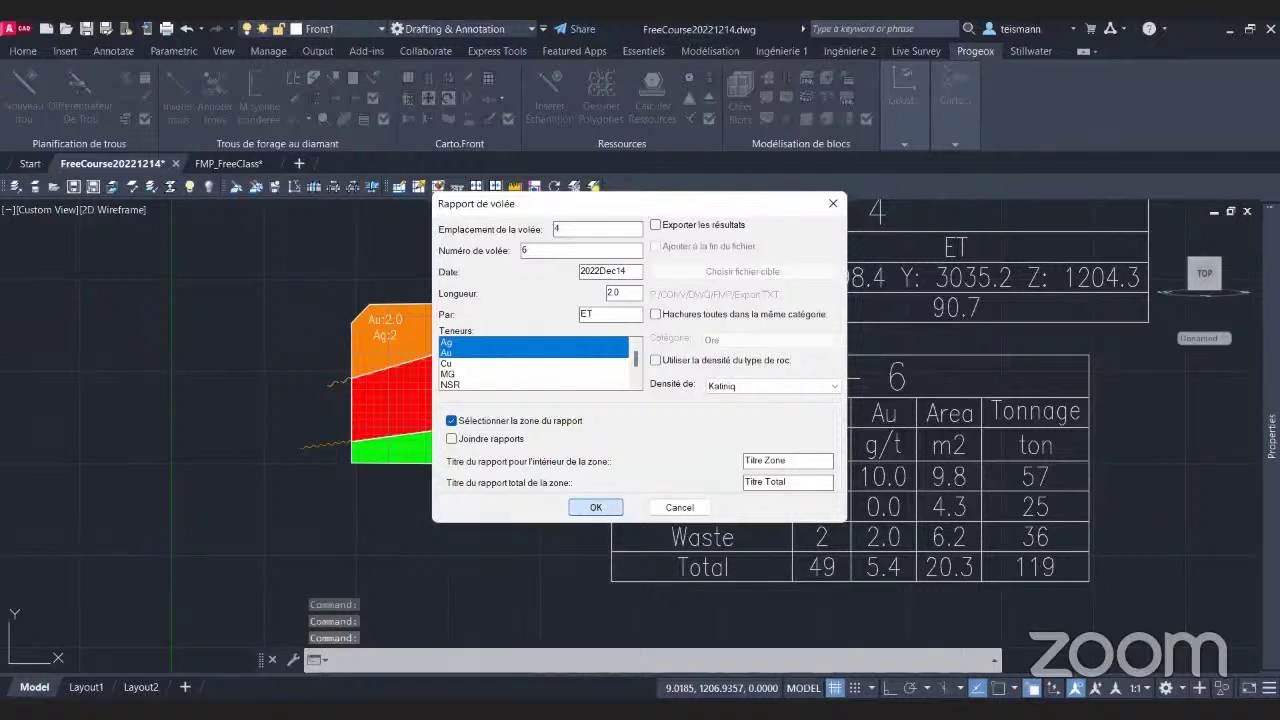
click(595, 507)
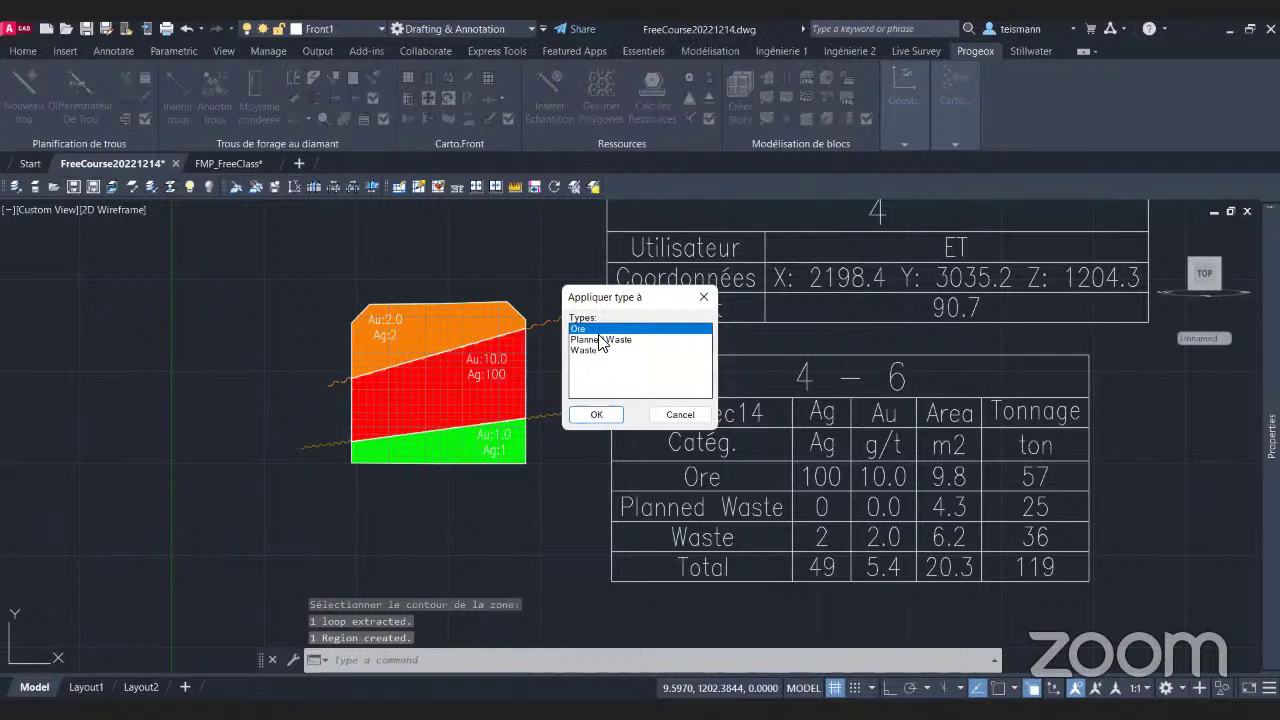
double_click(600, 340)
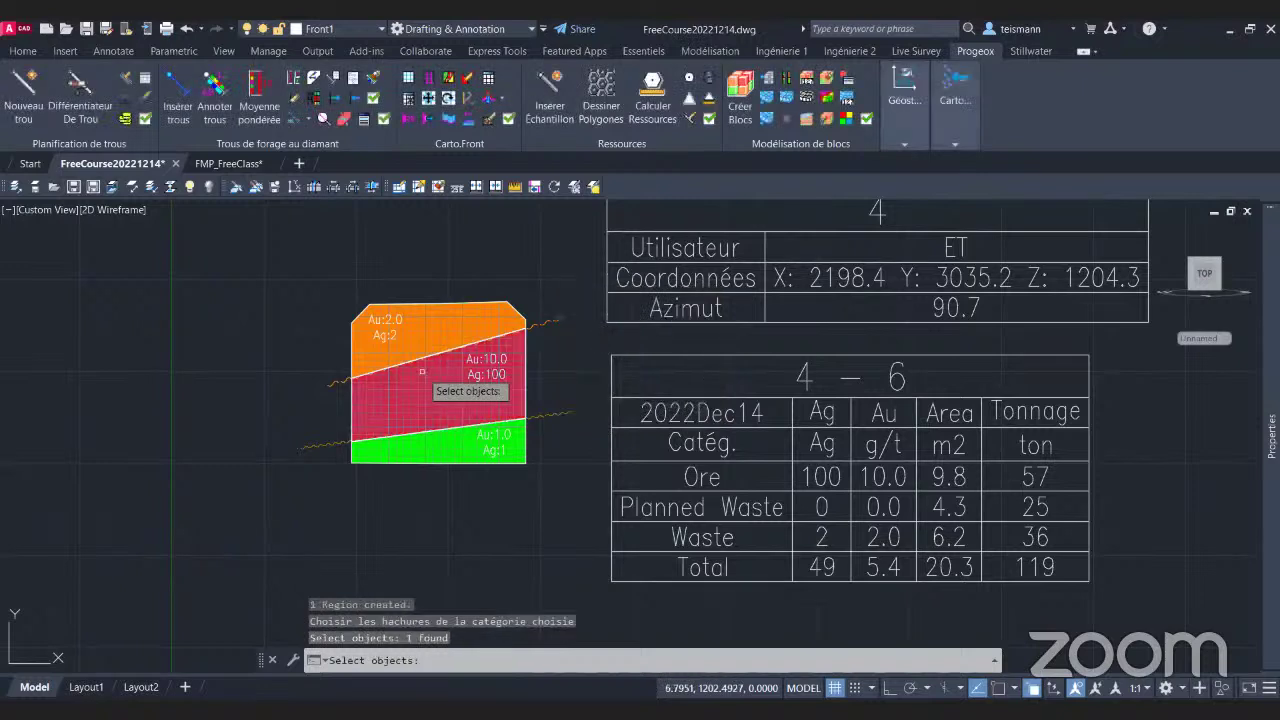
key(Return)
Assign the upper orange hatch to the Waste category of the report.
click(583, 350)
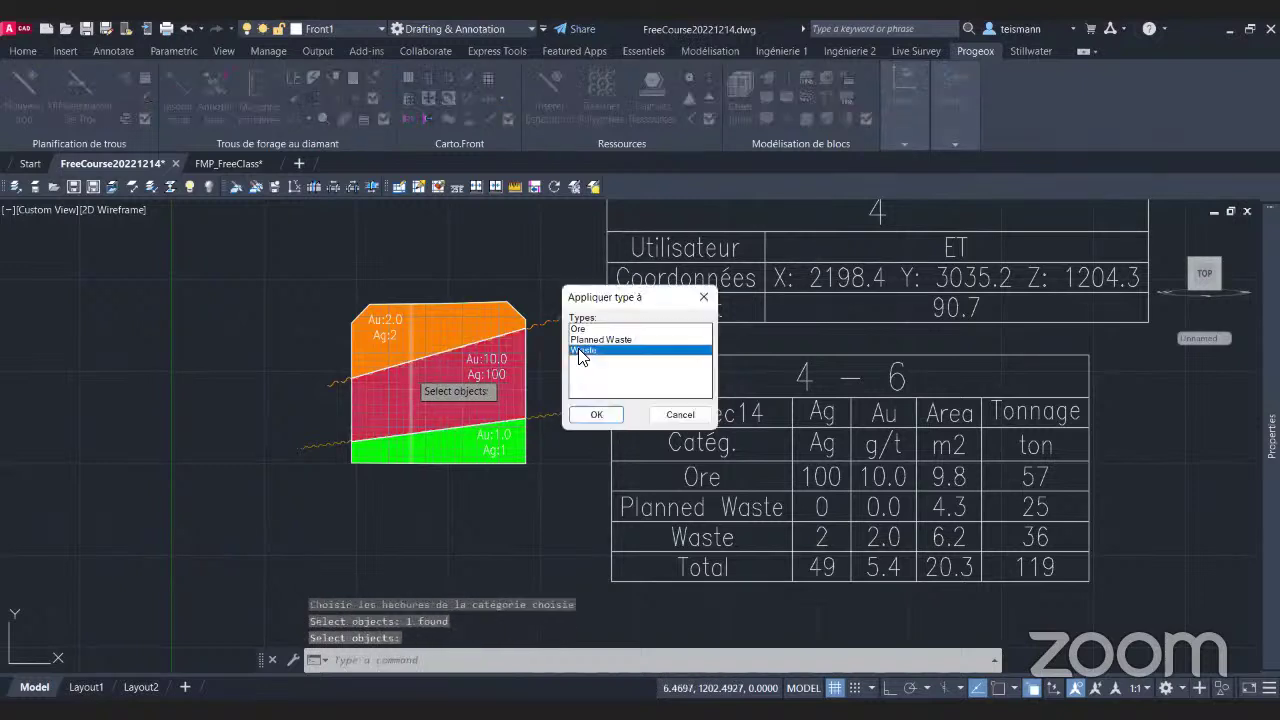
double_click(581, 352)
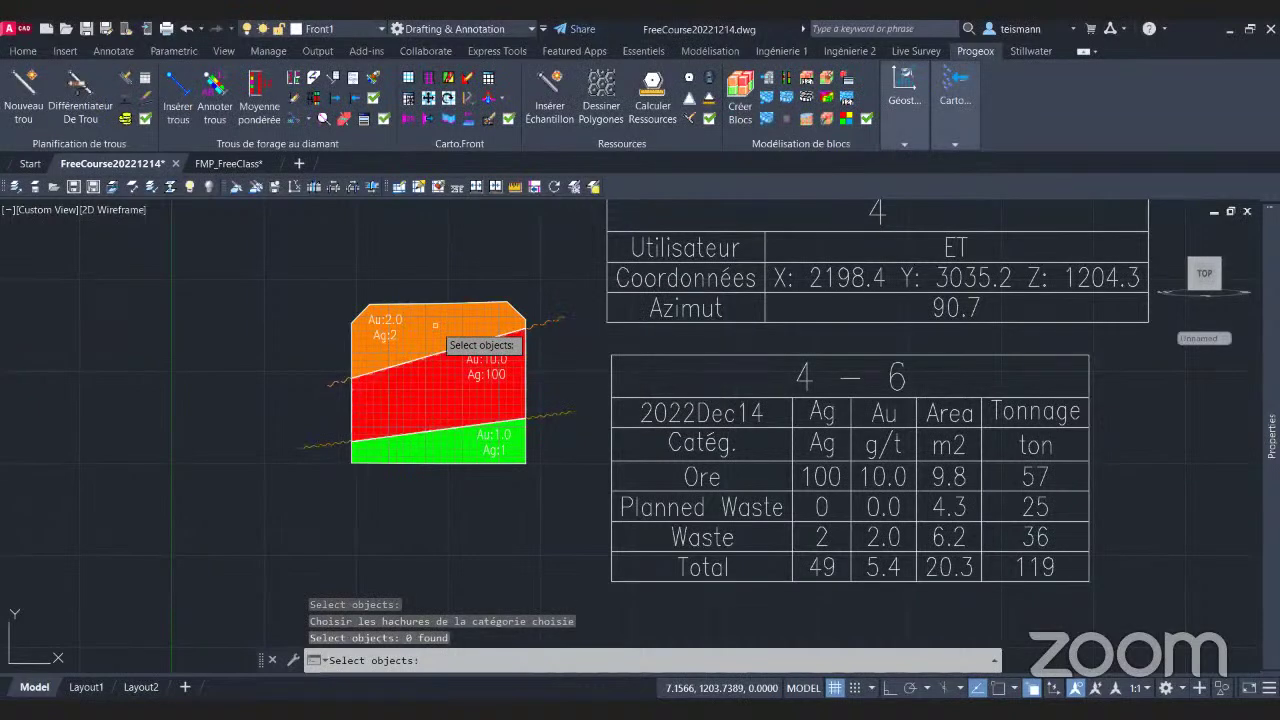
click(435, 325)
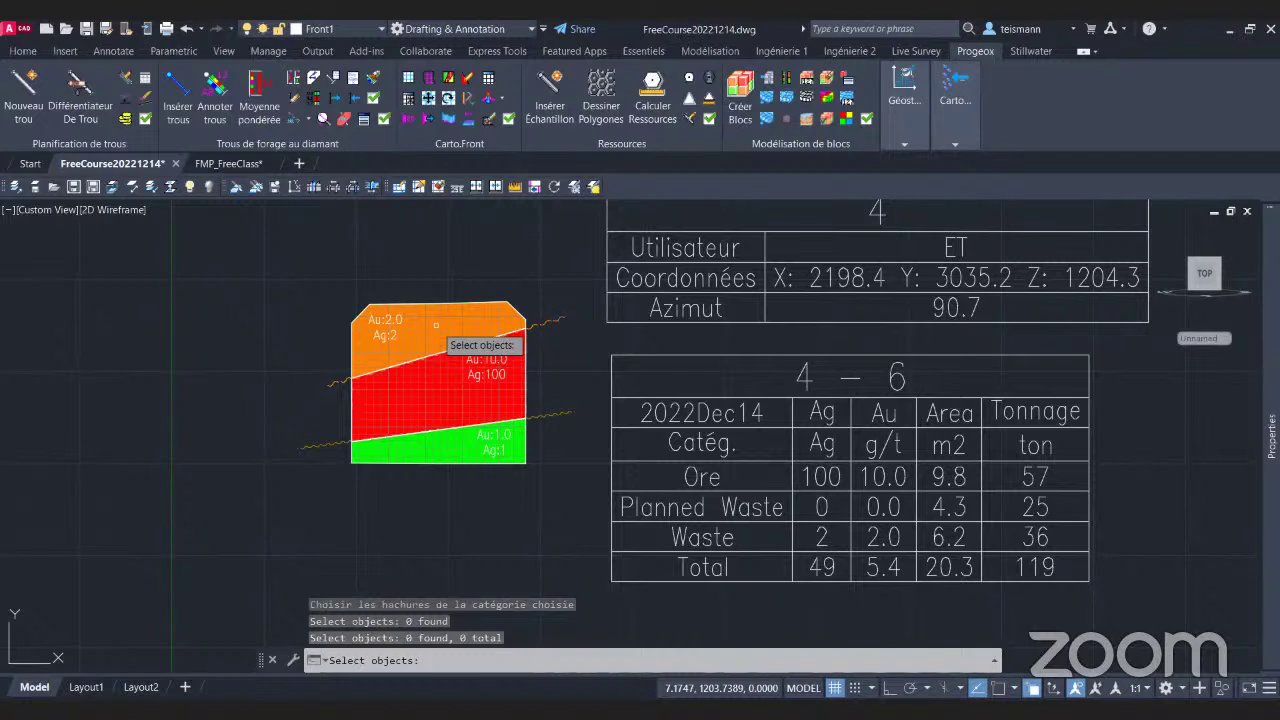
click(500, 378)
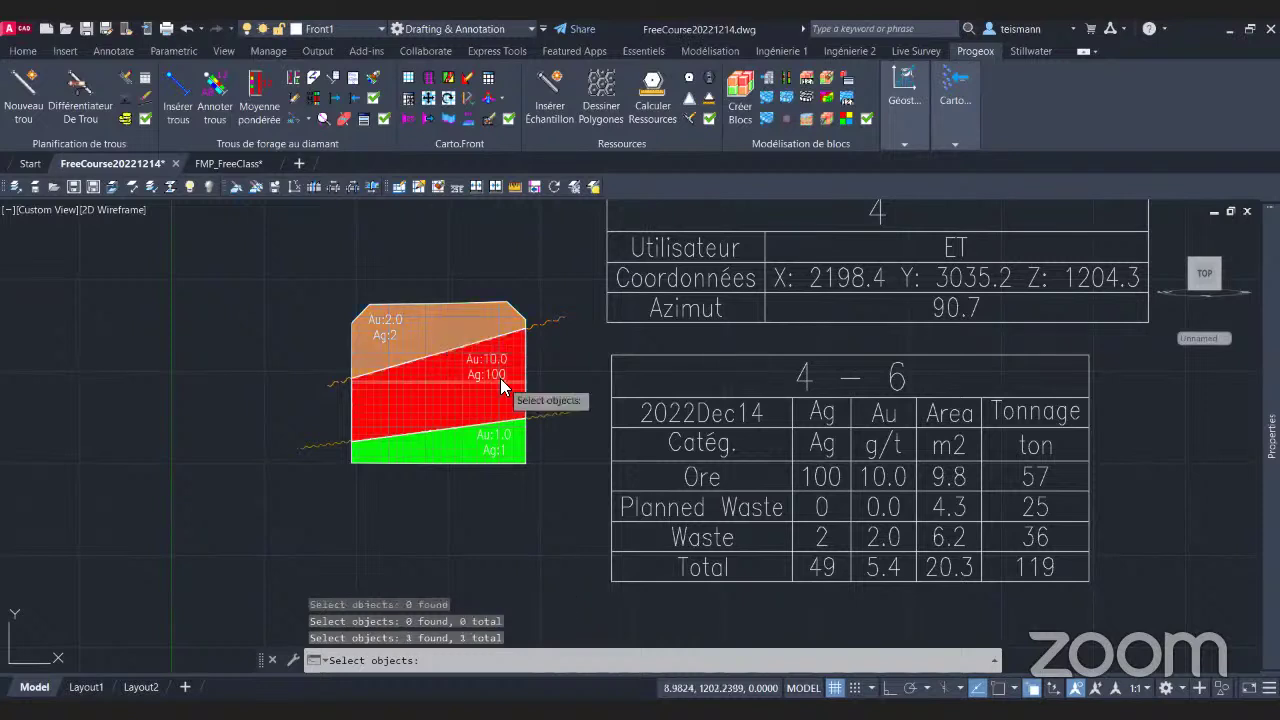
key(Return)
Assign the lower green hatch to Planned Waste and insert the report tables beside the face section.
click(638, 340)
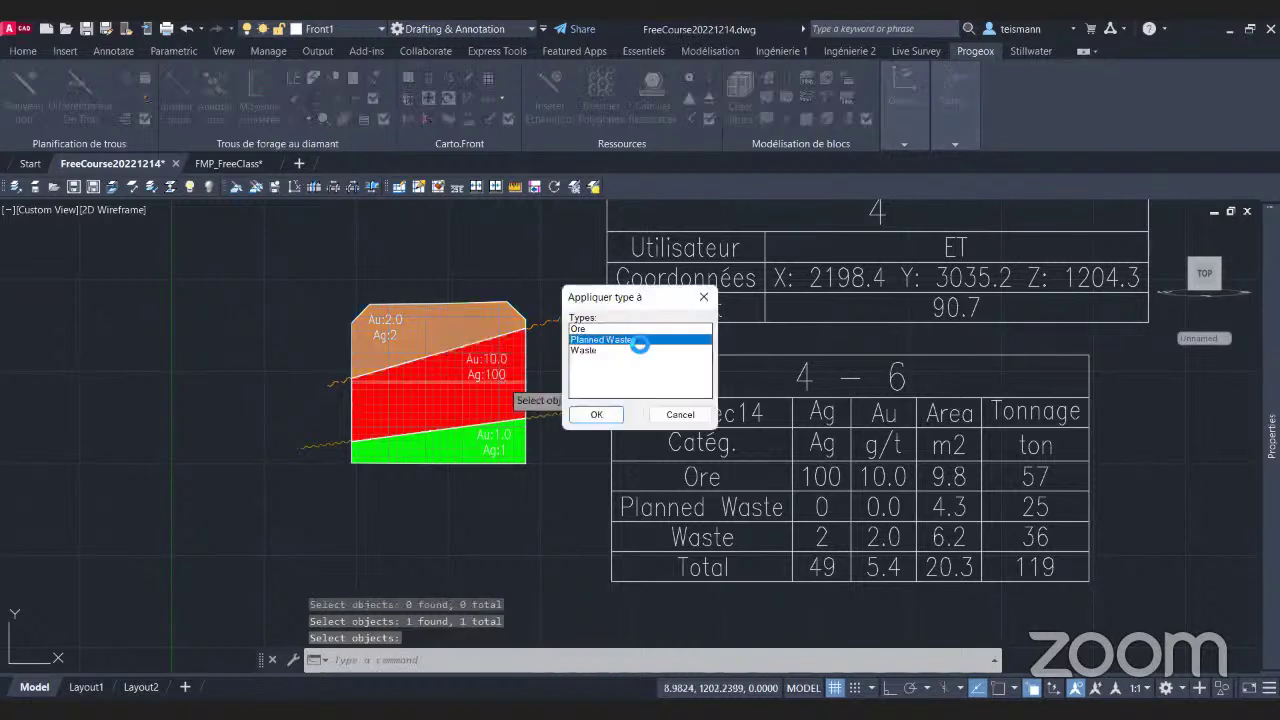
key(Return)
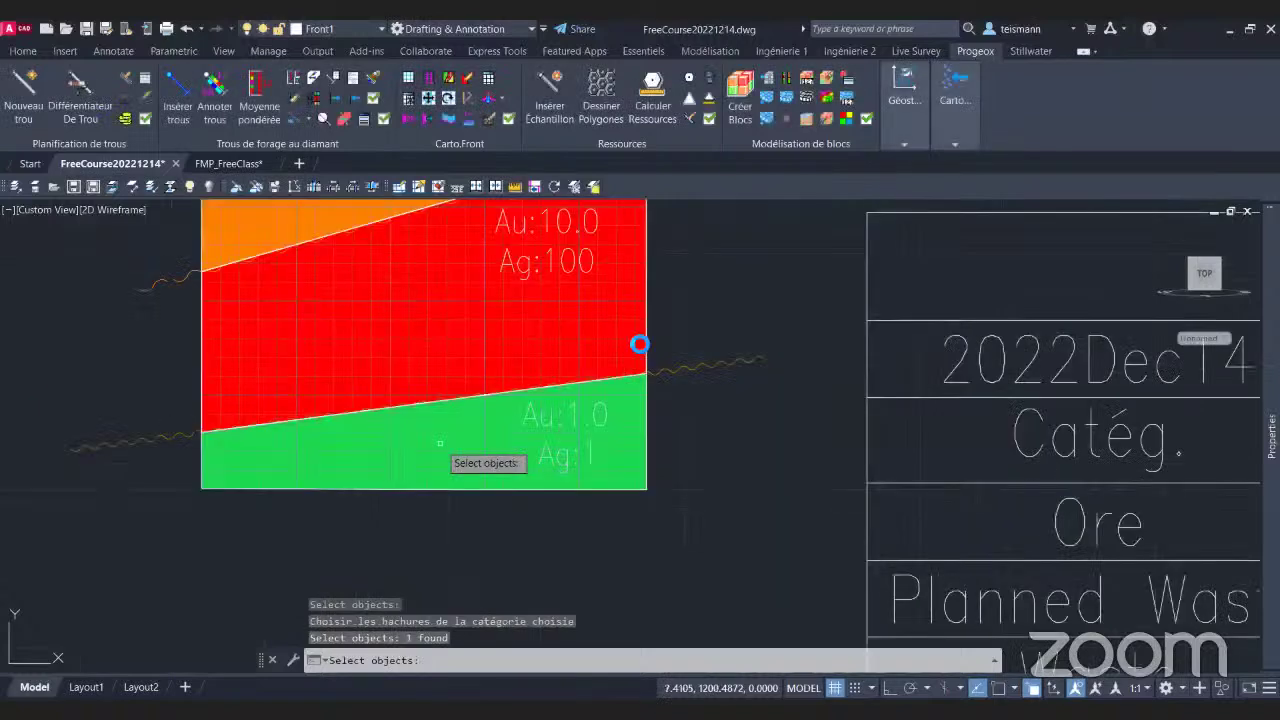
key(Return)
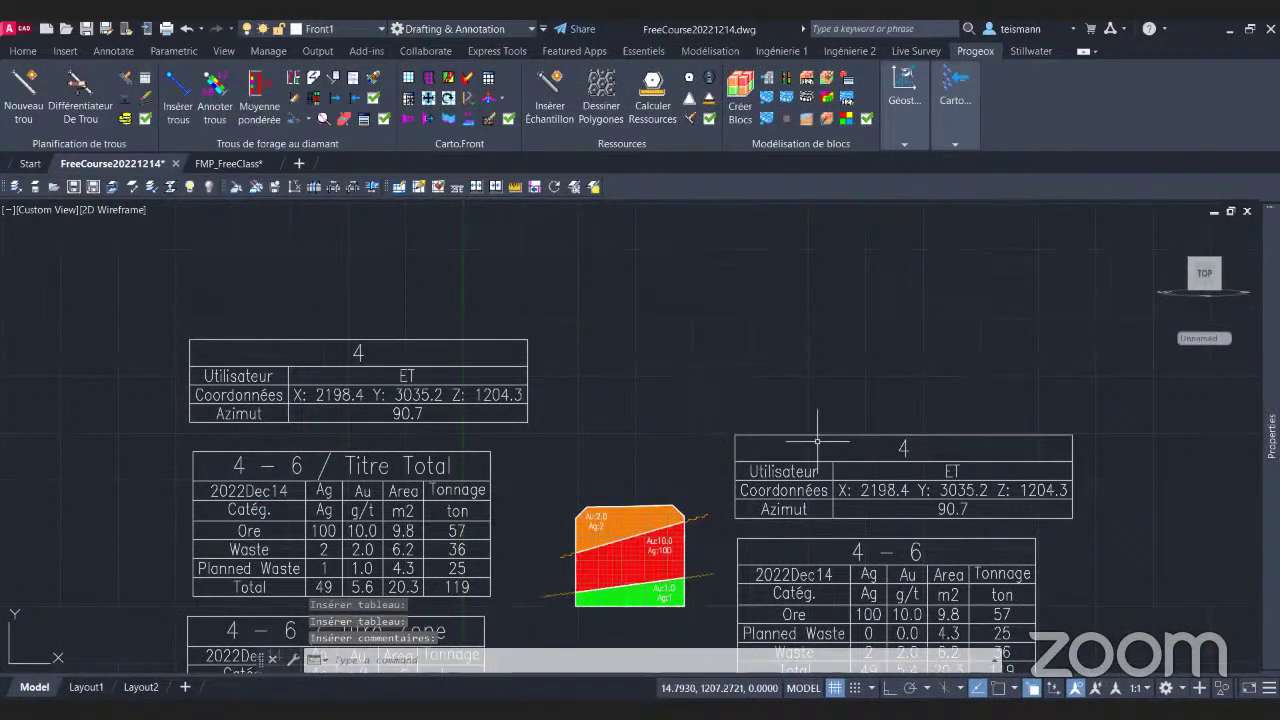
Compare the grades and tonnages in the new Titre Total and Titre Zone tables with the earlier 4 - 6 report table.
scroll(580, 391, down, 2)
scroll(580, 400, down, 3)
middle_drag(540, 452, 536, 426)
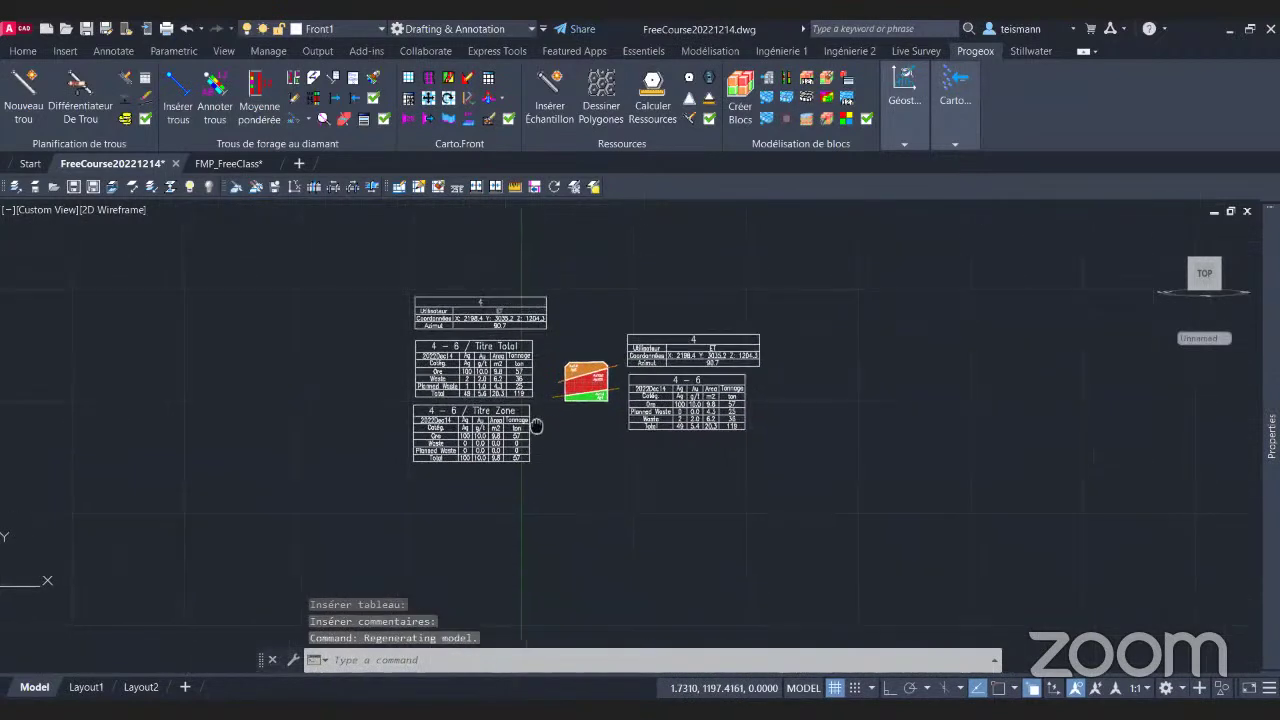
scroll(536, 426, up, 5)
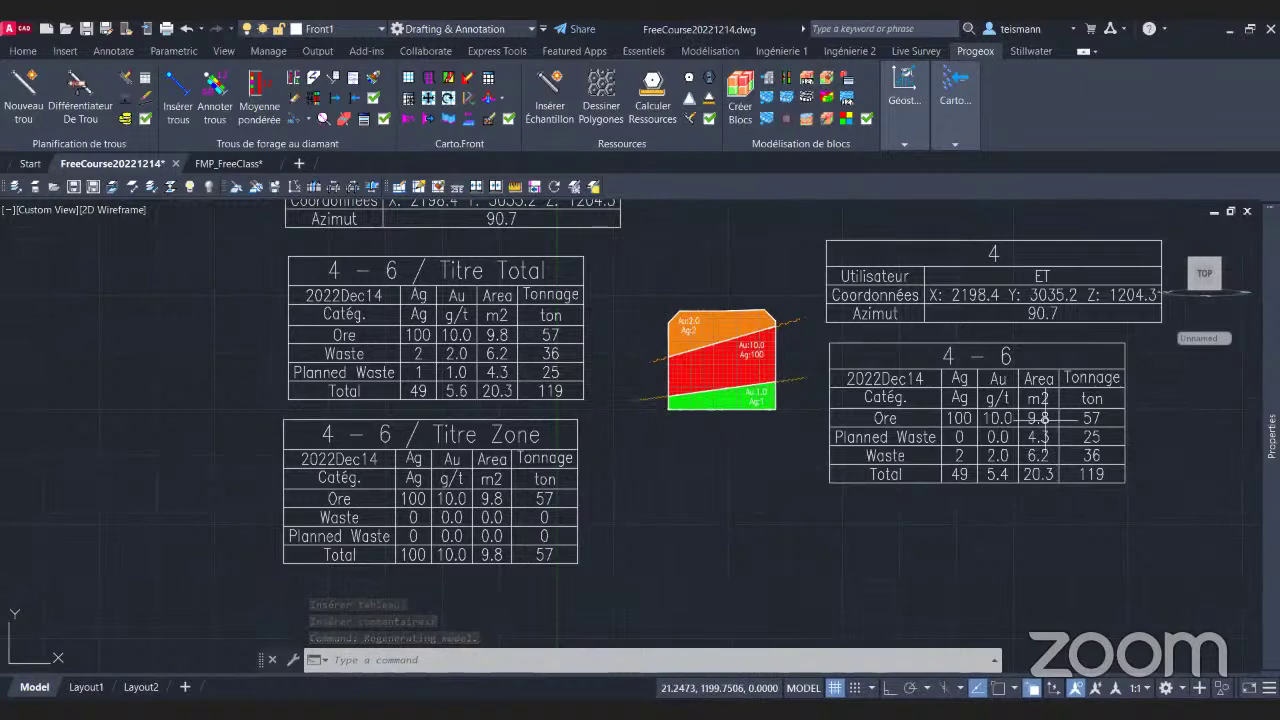
click(1056, 455)
click(455, 325)
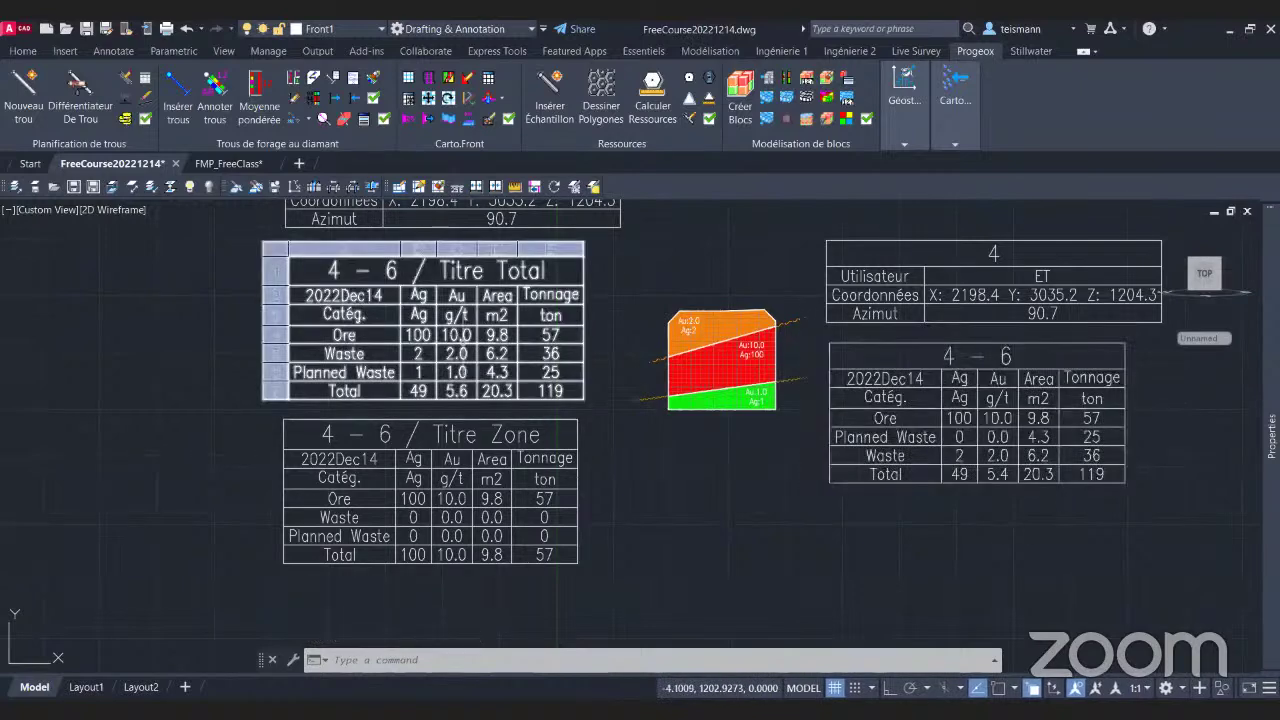
click(344, 353)
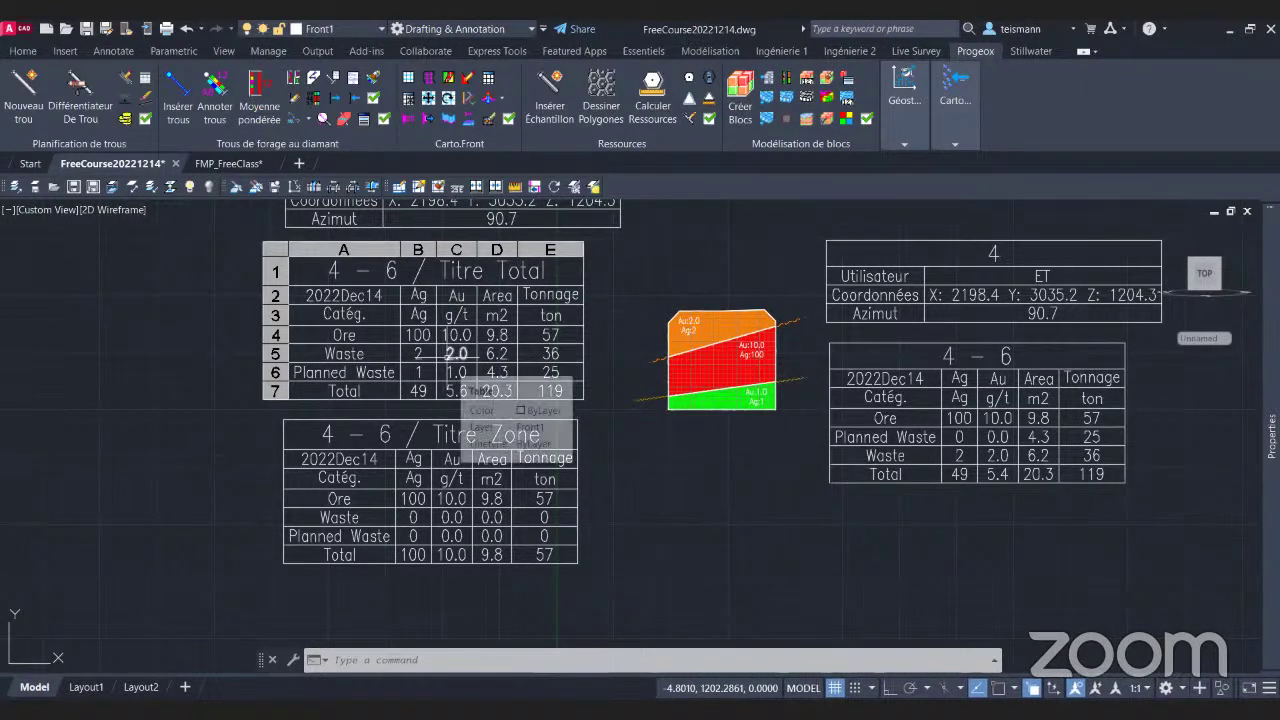
key(Escape)
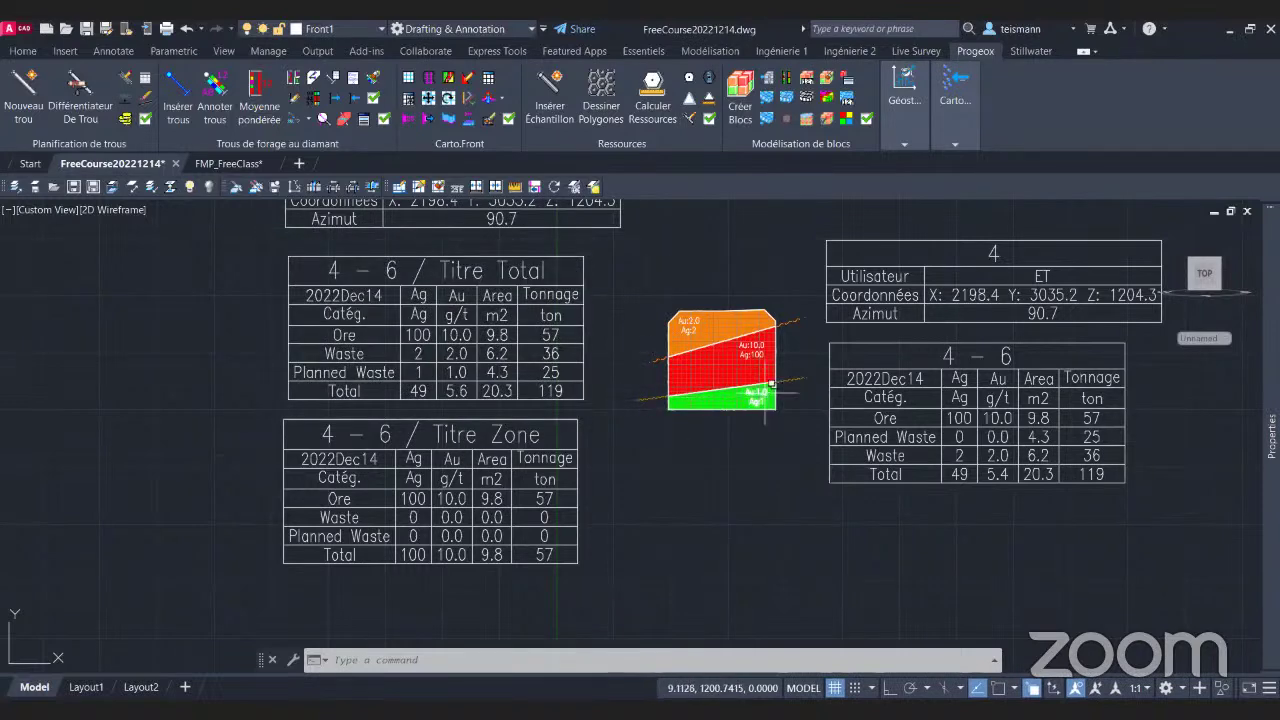
scroll(545, 469, down, 2)
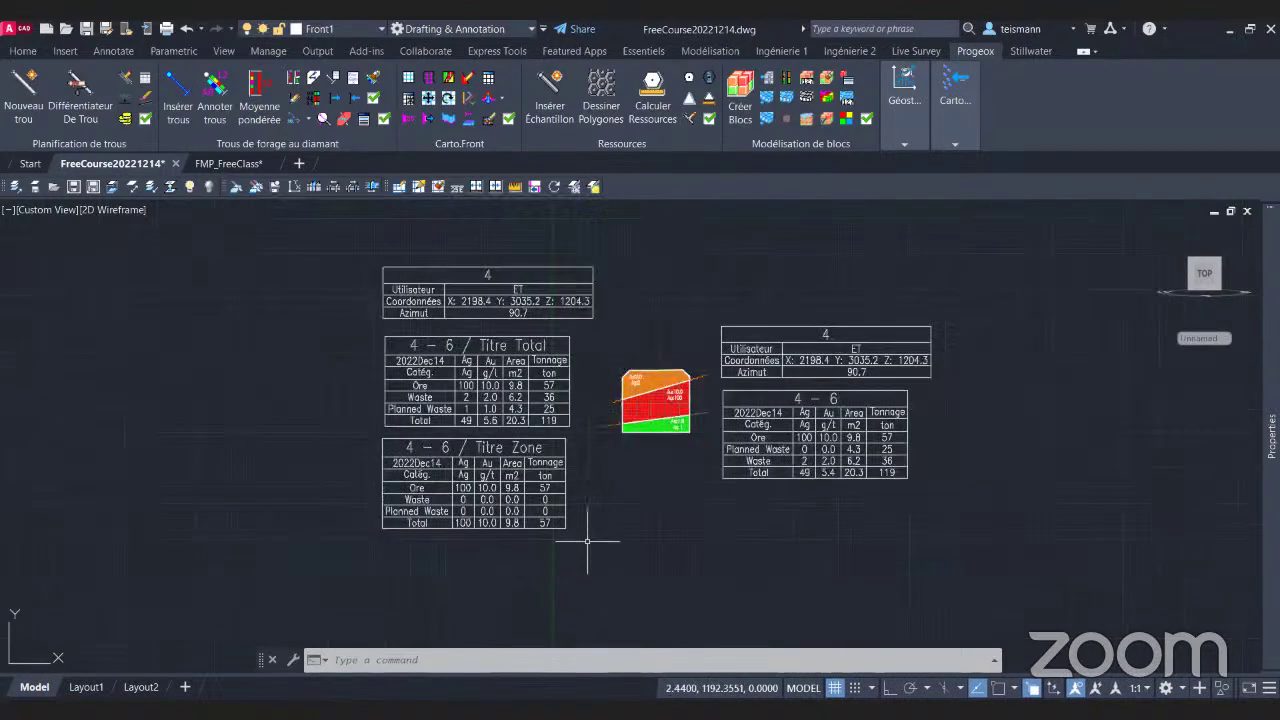
click(587, 541)
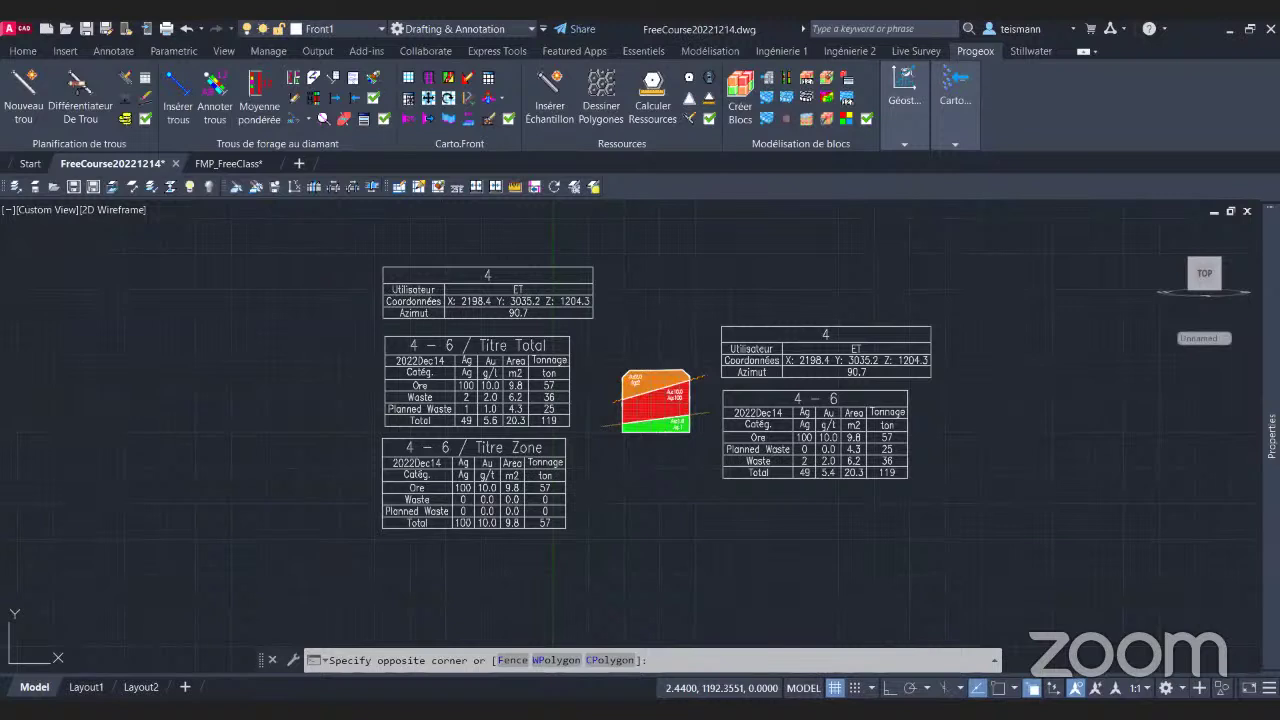
click(290, 245)
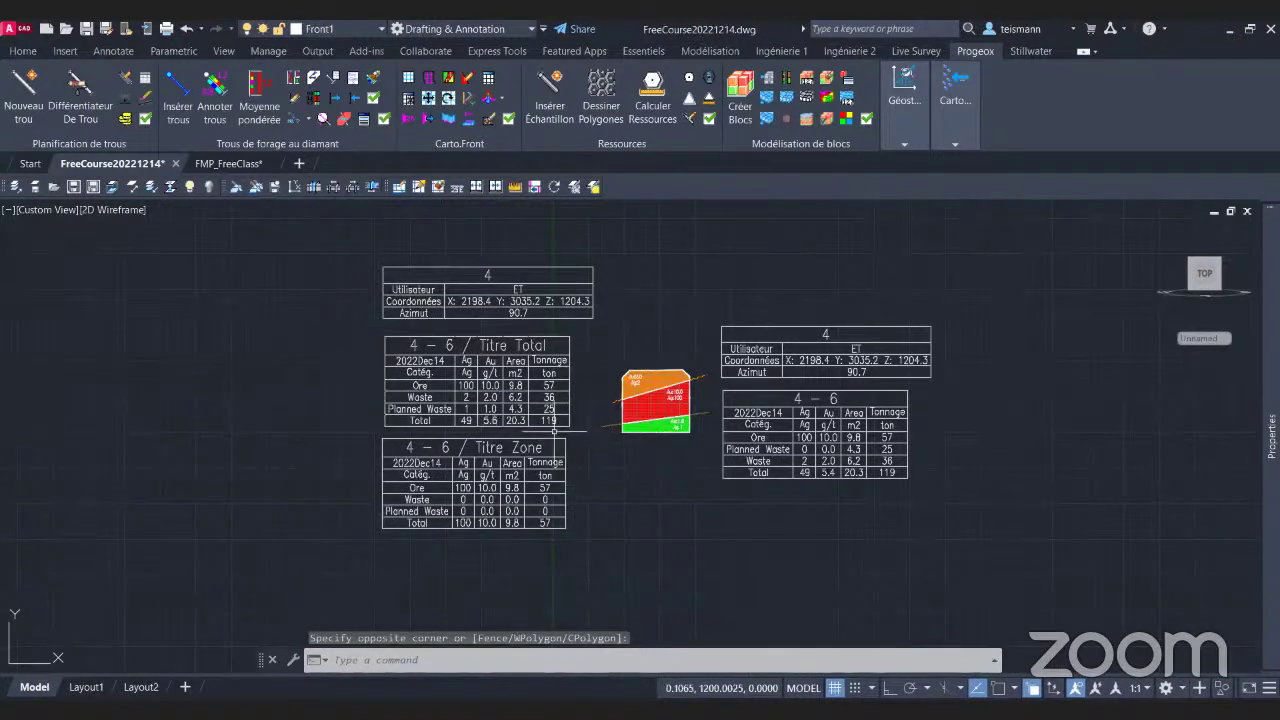
click(470, 396)
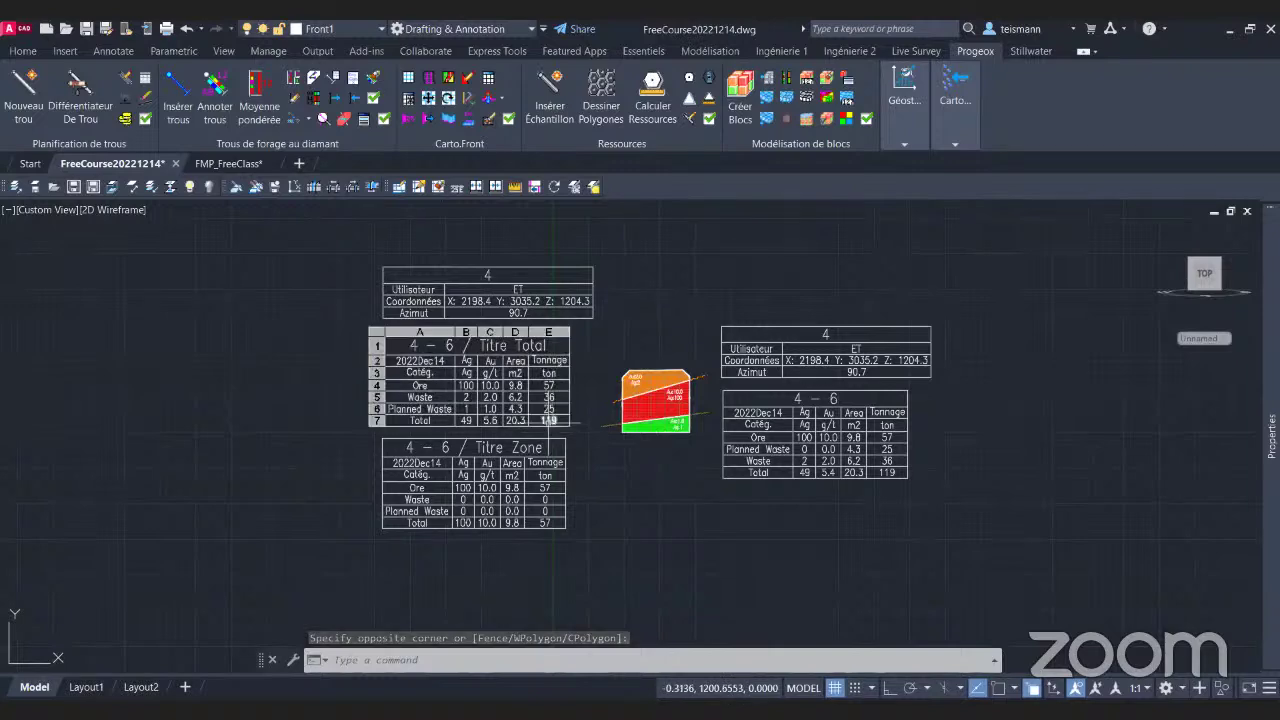
key(Escape)
scroll(521, 384, up, 2)
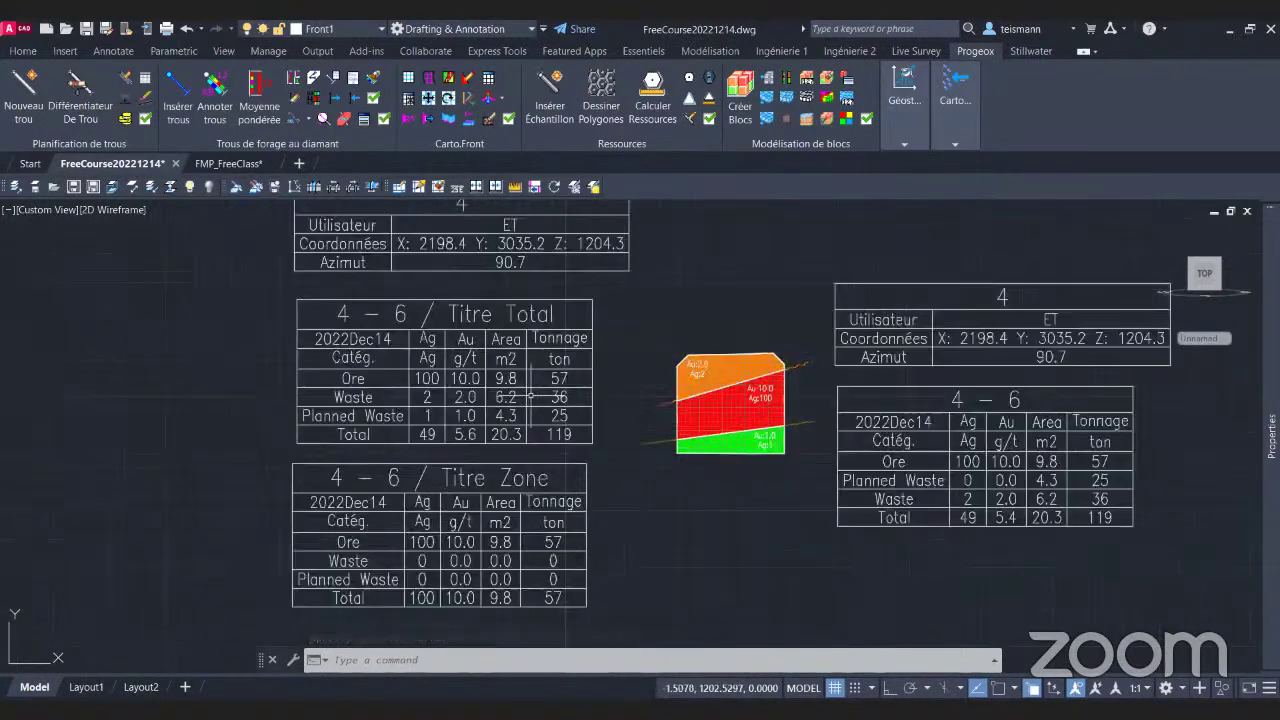
click(434, 408)
click(890, 445)
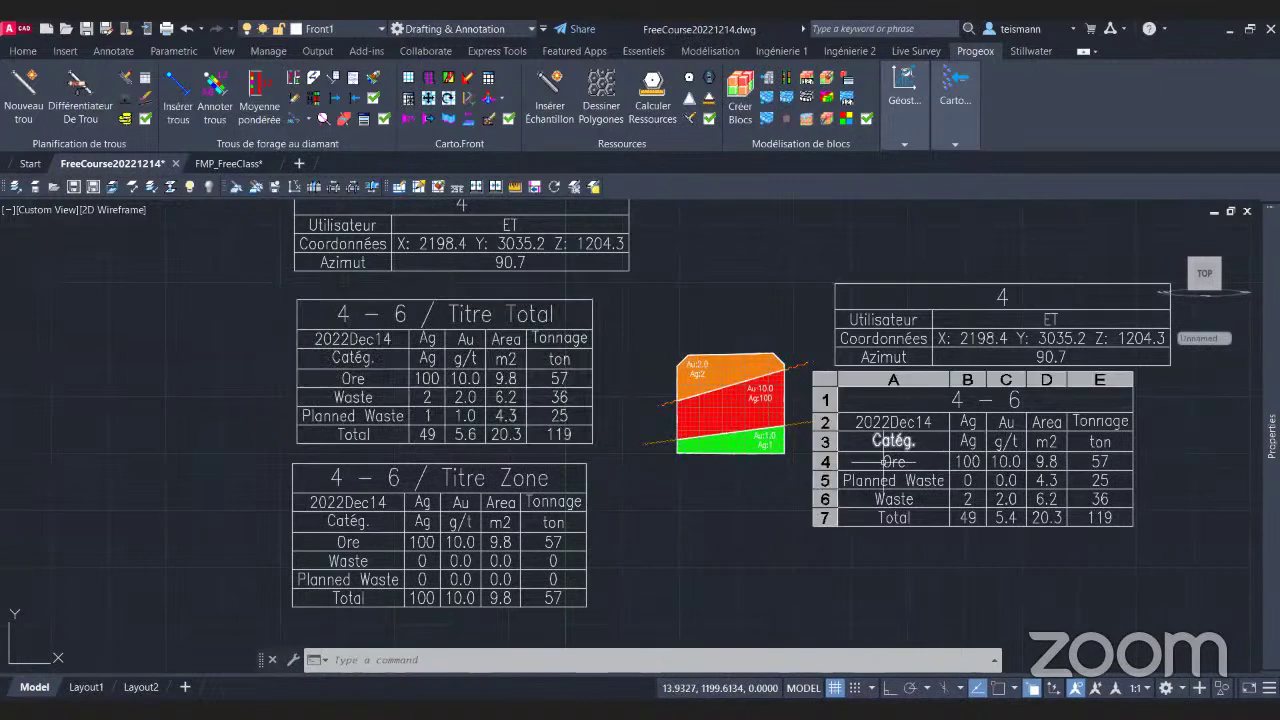
key(Escape)
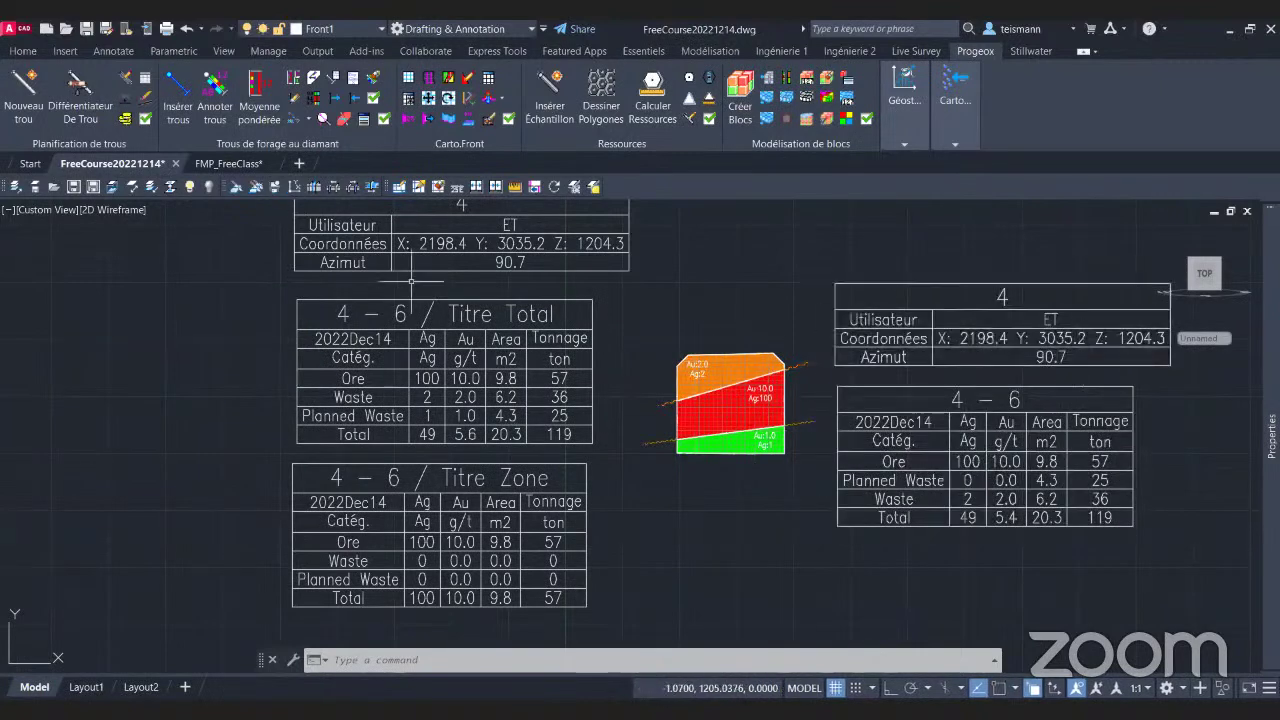
Examine how the Titre Zone table differs from the Titre Total table.
click(476, 492)
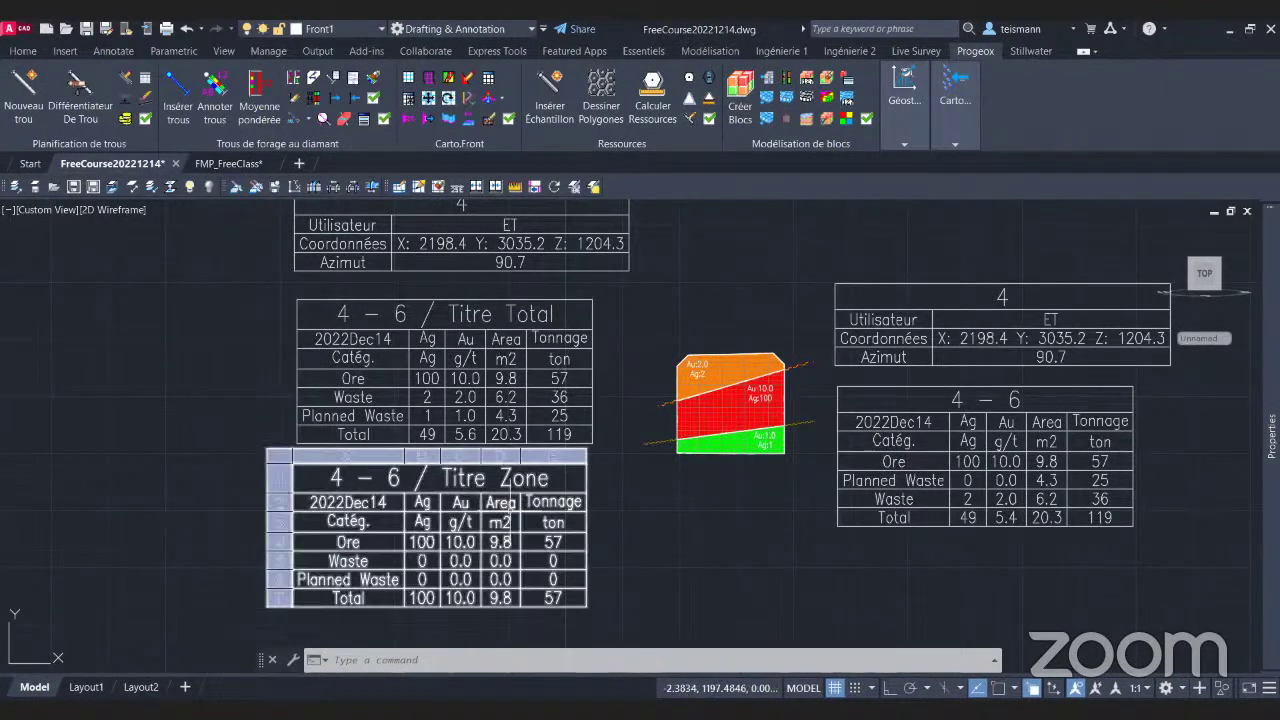
click(480, 300)
key(Escape)
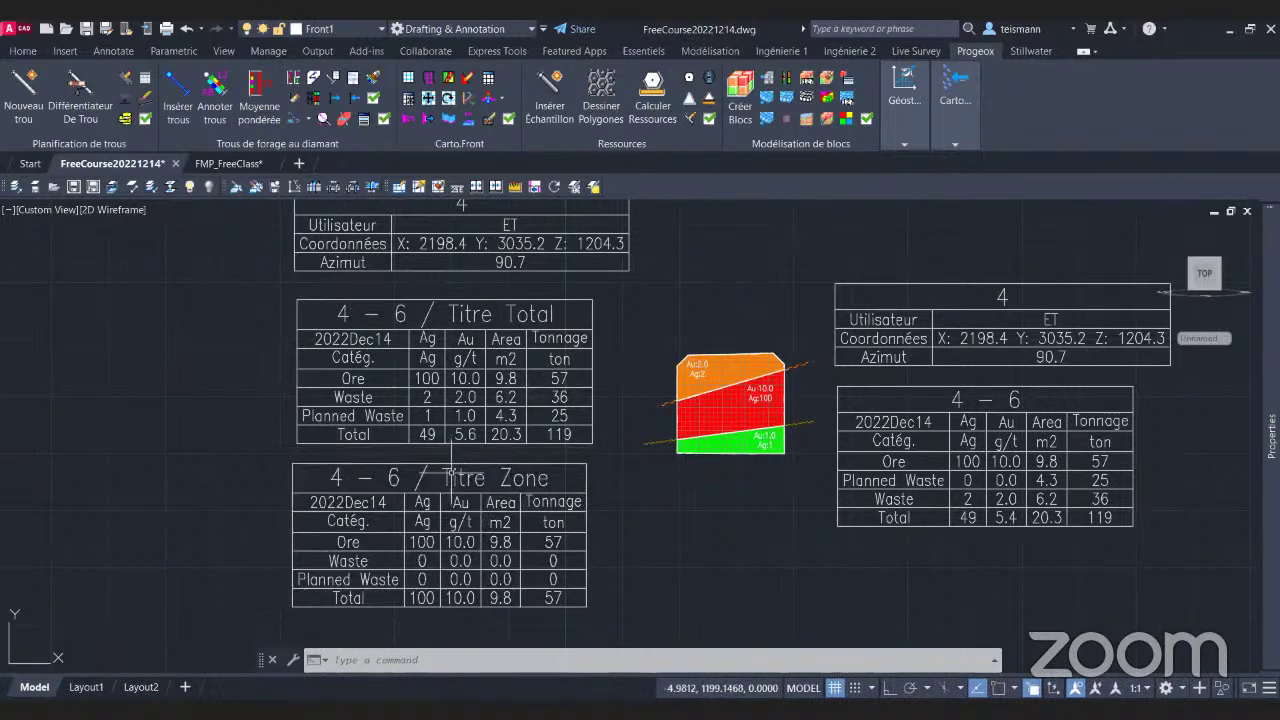
click(452, 477)
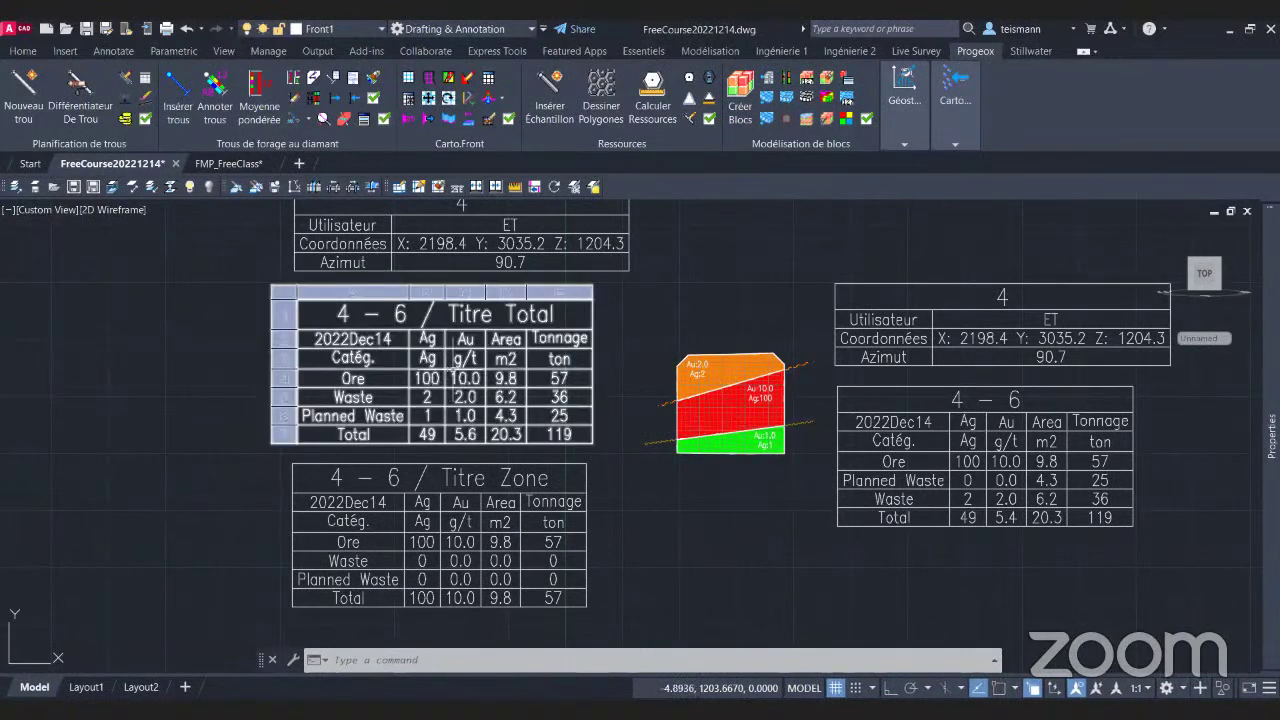
click(465, 378)
key(Escape)
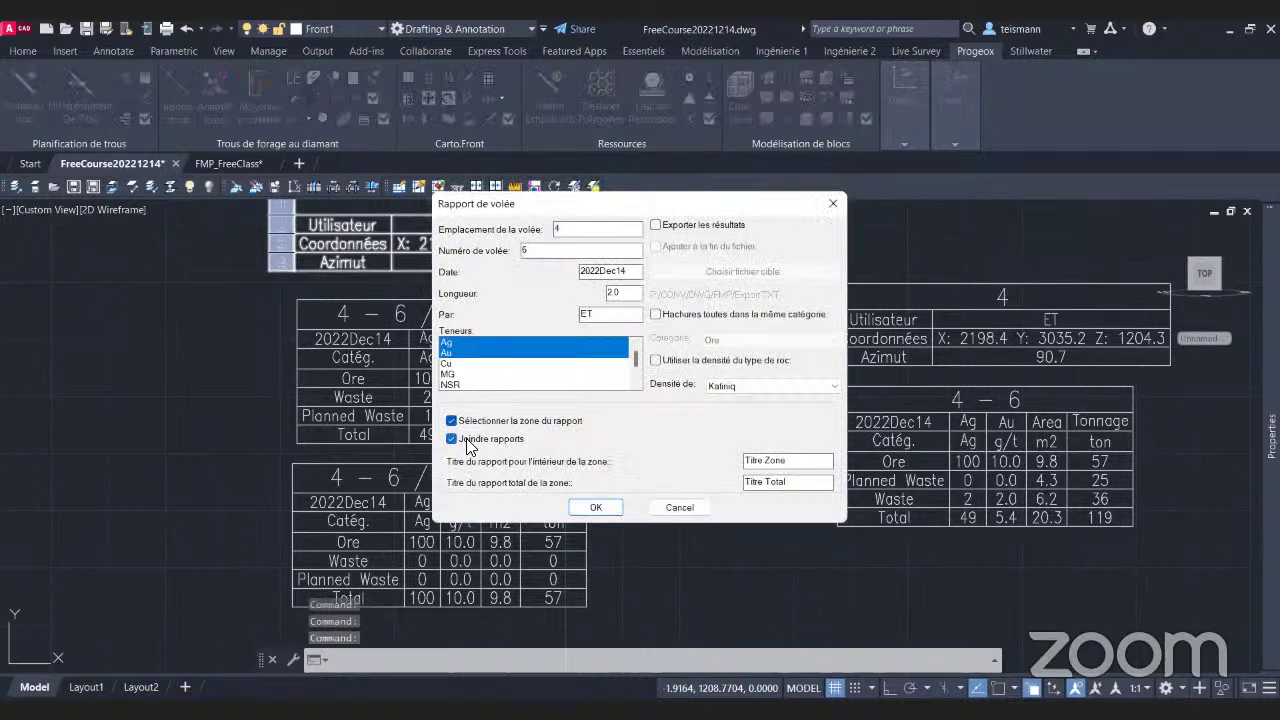
click(589, 511)
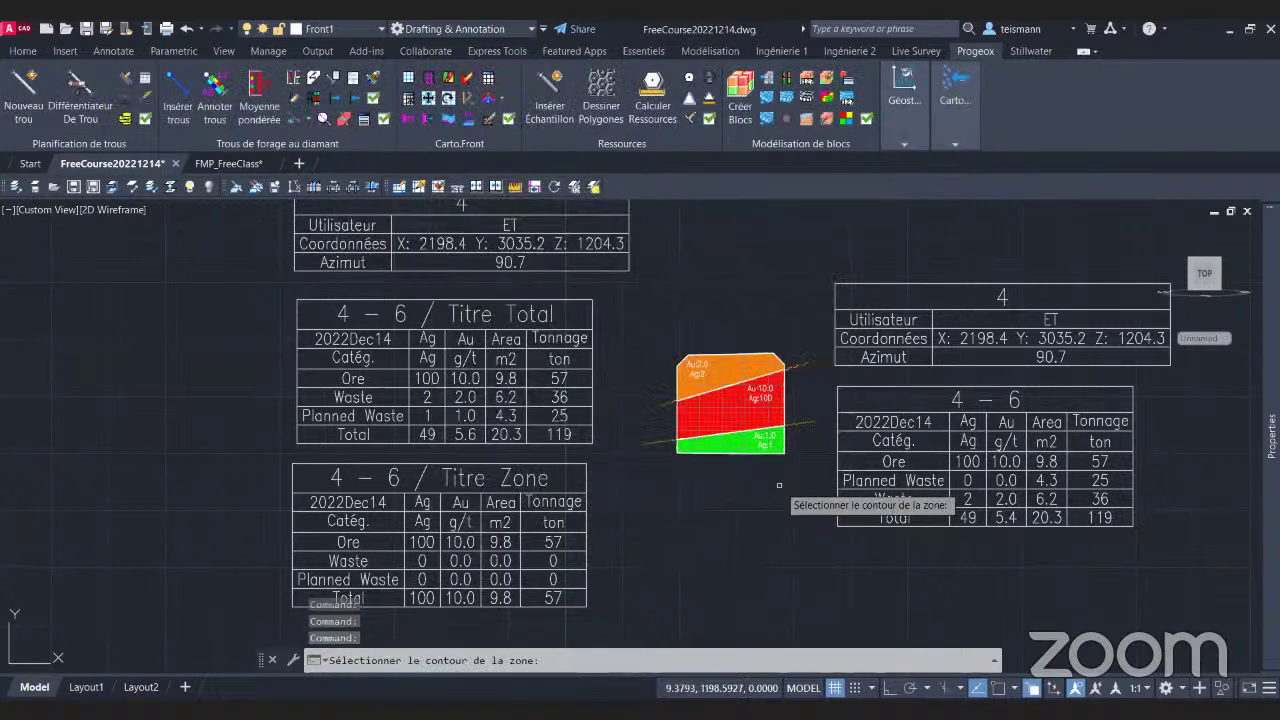
click(786, 389)
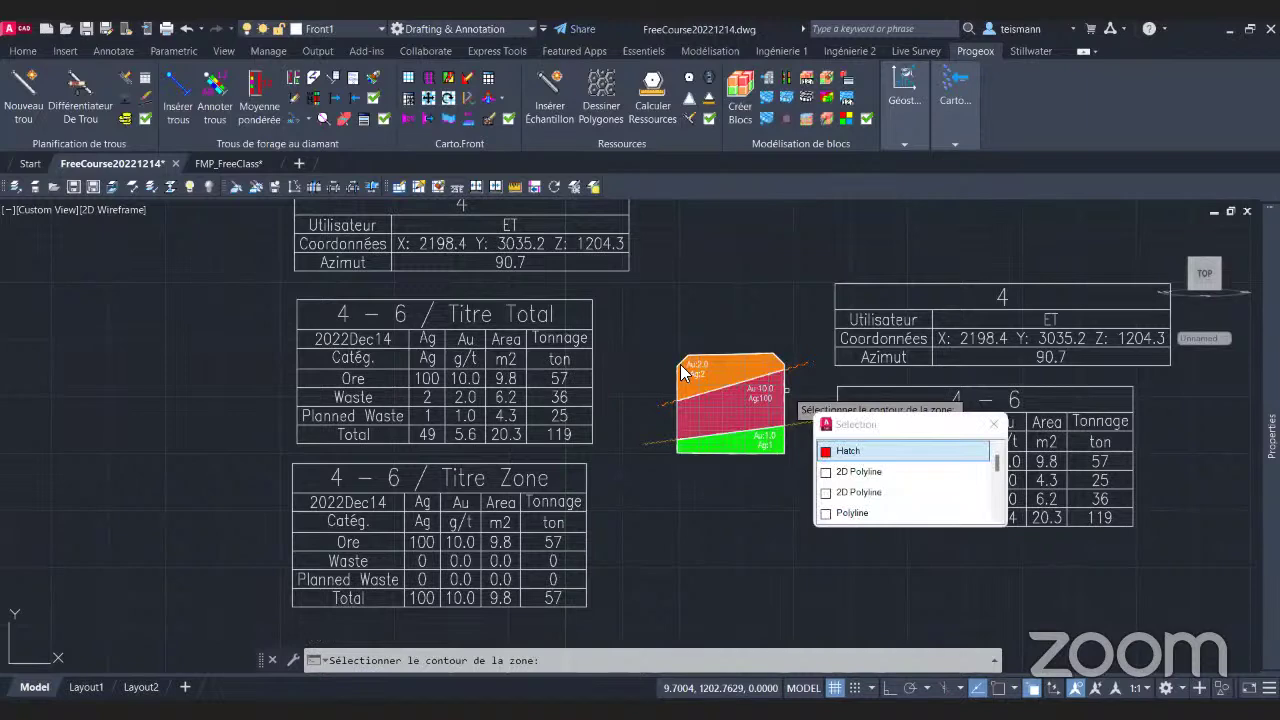
click(866, 455)
key(Return)
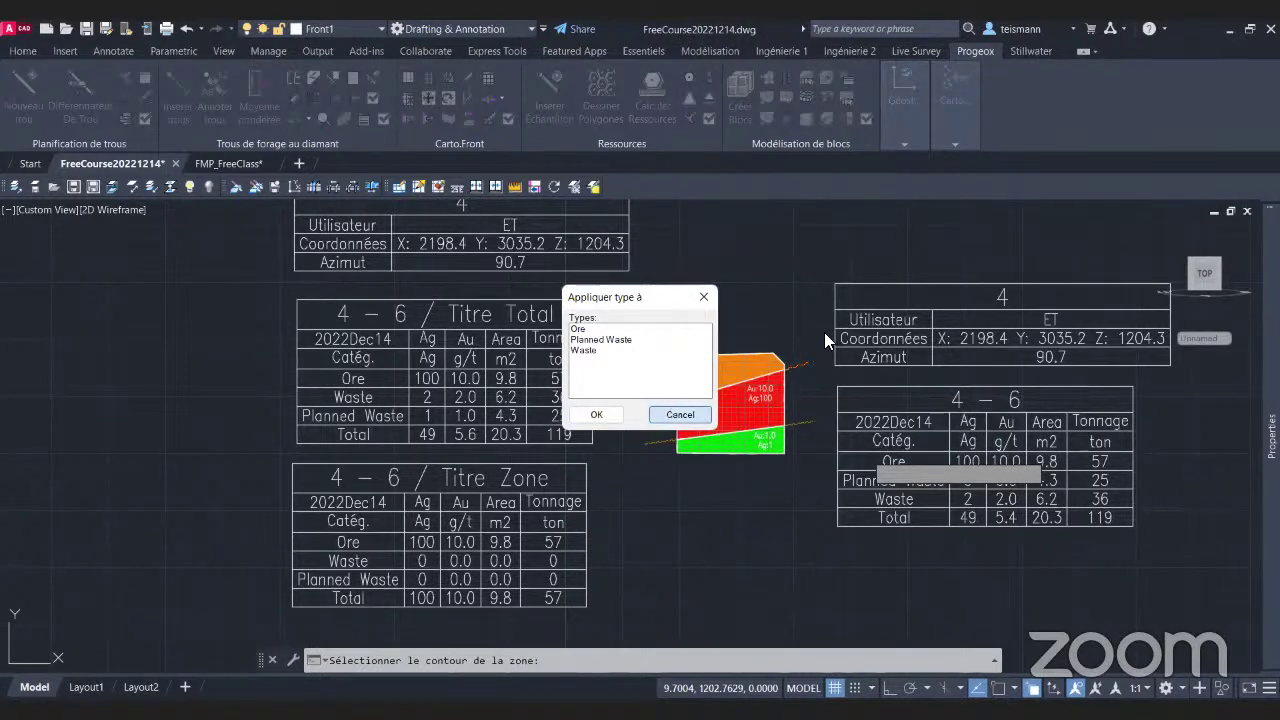
Rerun the blast report with zone selection and joined reports enabled, and assign the middle red hatch to Ore.
key(Return)
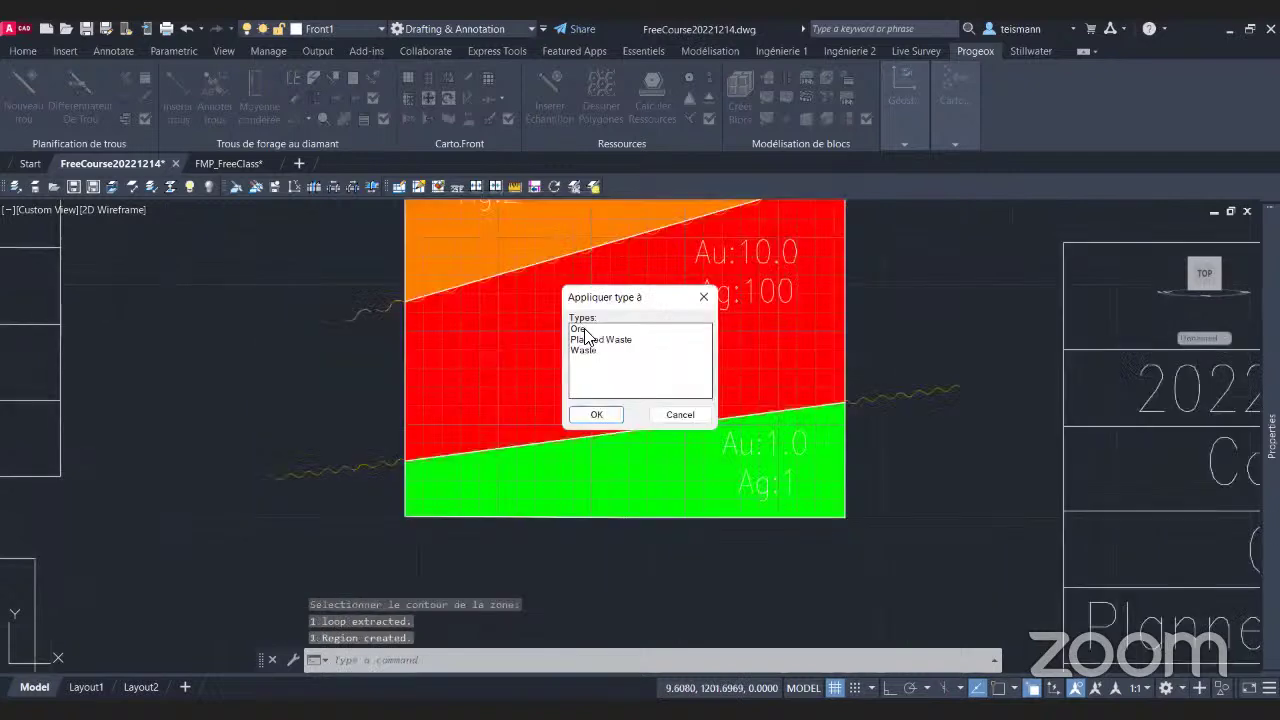
key(Return)
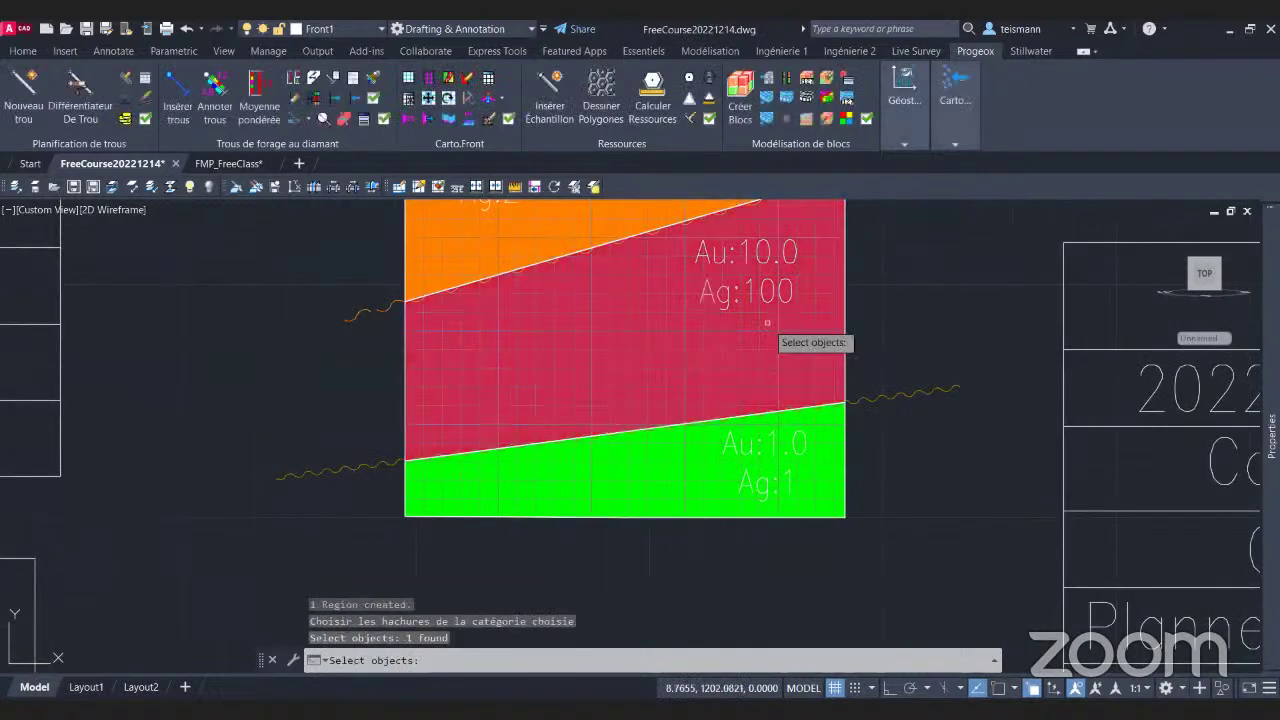
key(Return)
Assign the lower green hatch to Planned Waste and the upper orange hatch to Waste.
click(584, 340)
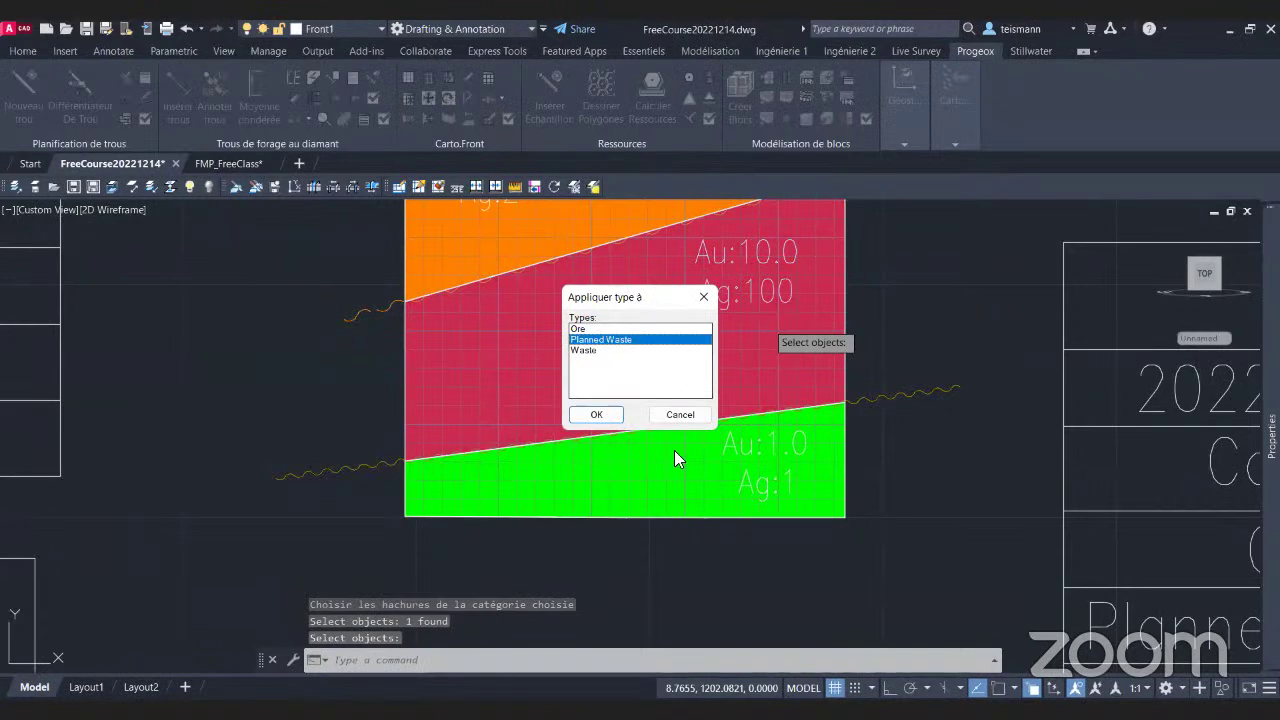
key(Down)
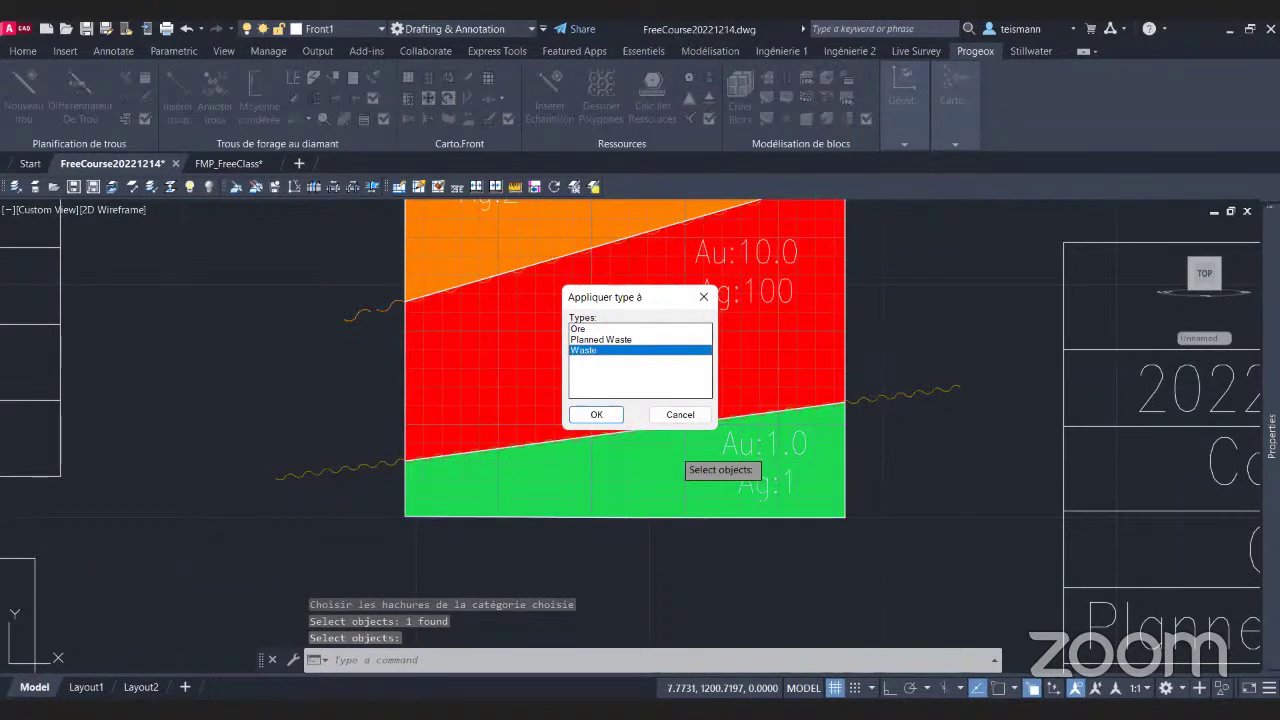
click(672, 416)
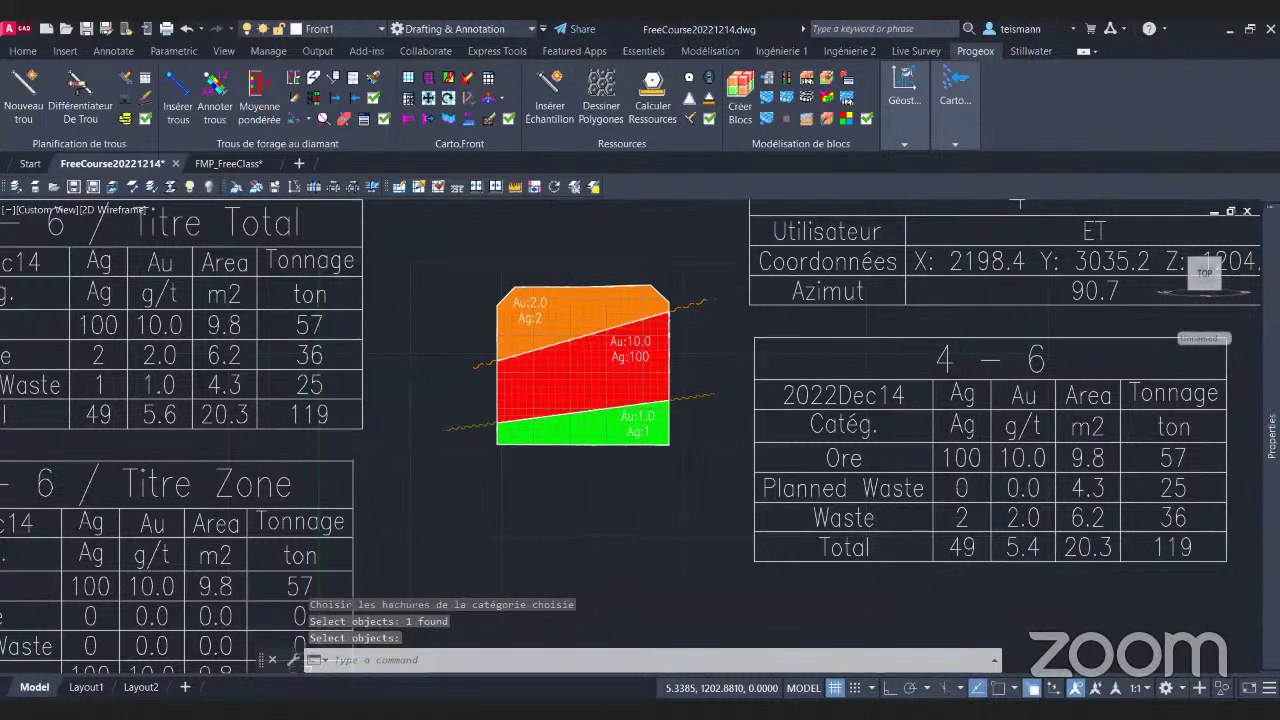
Place the joined 4 - 6 report with its header table and compare it with the separate Titre Total and Titre Zone tables.
scroll(687, 400, down, 5)
click(800, 257)
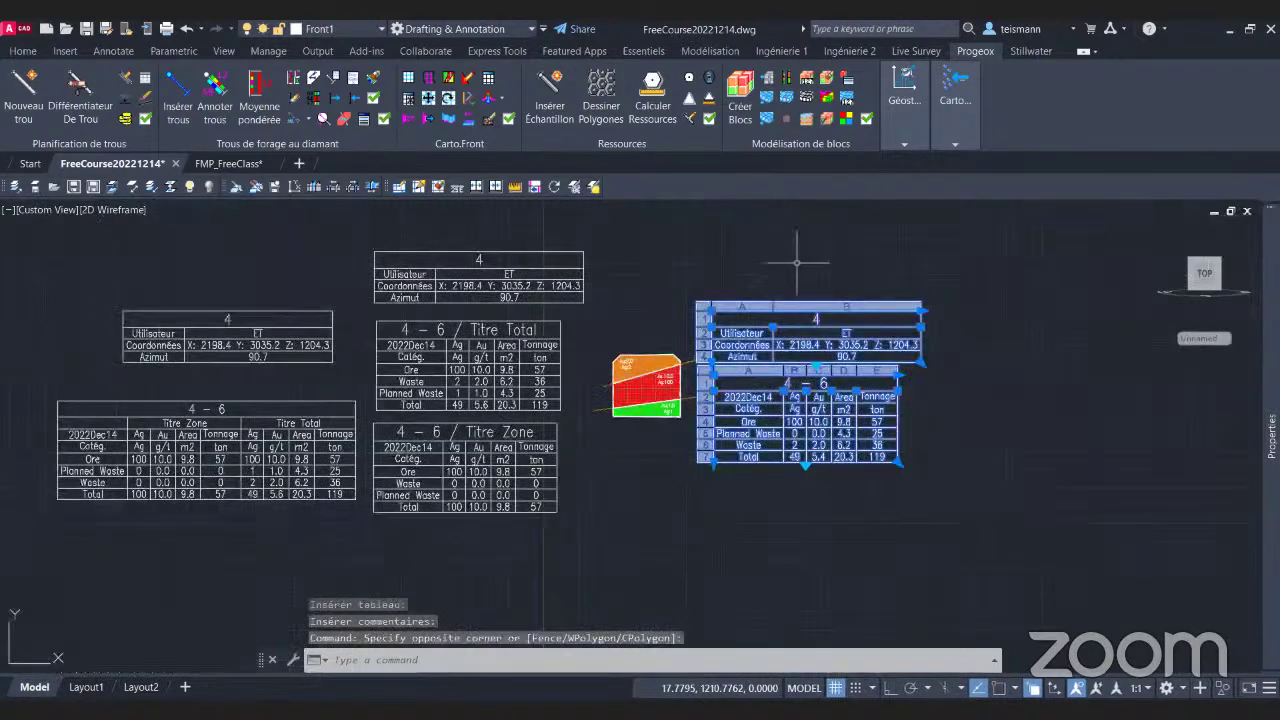
key(Escape)
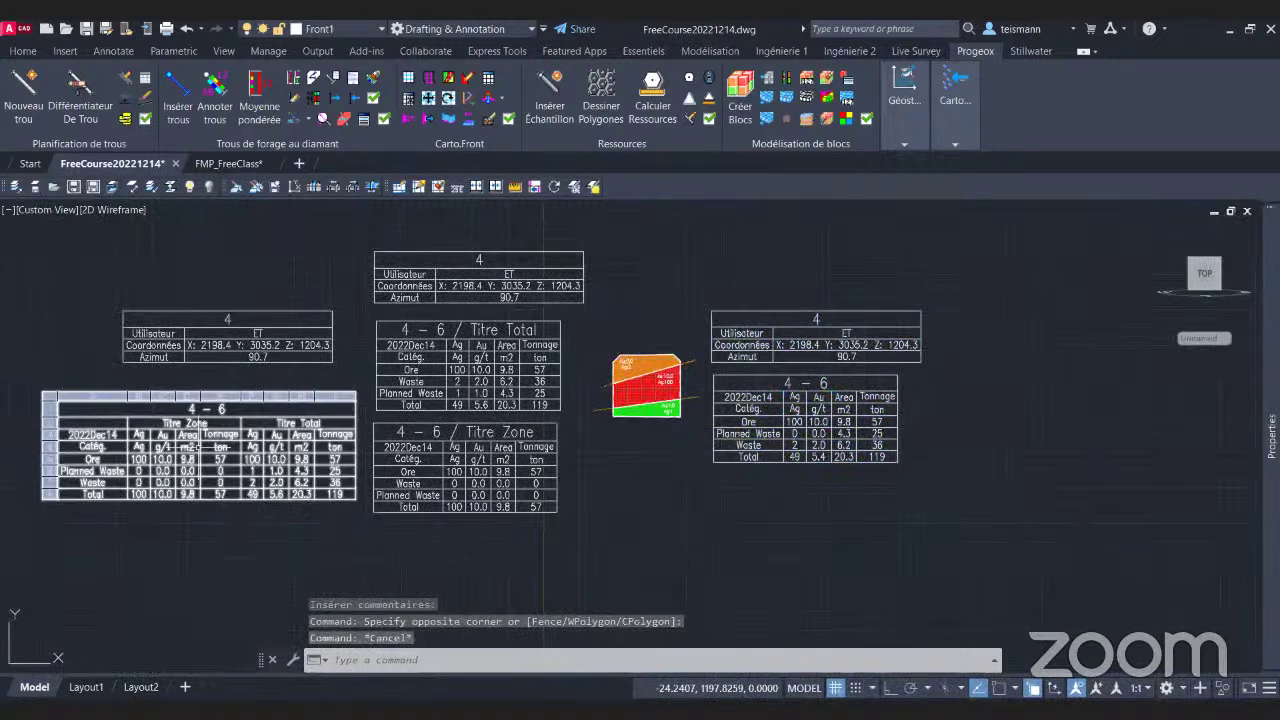
click(506, 345)
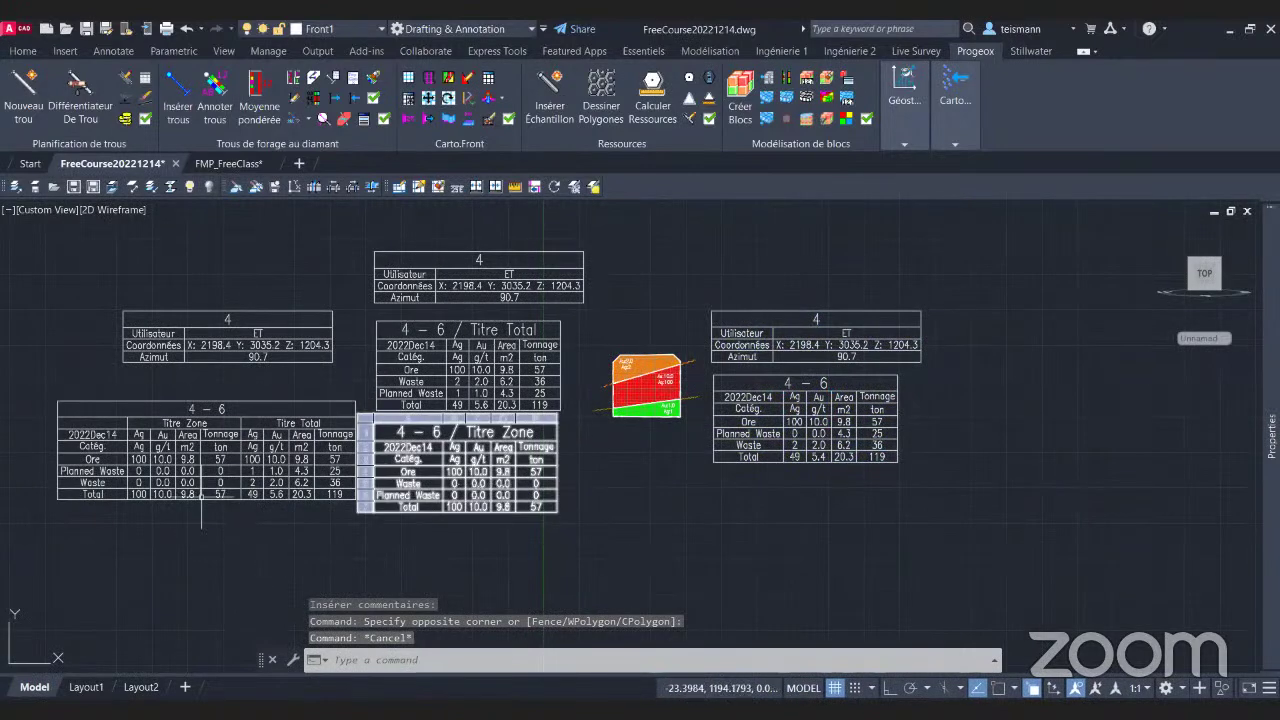
click(298, 423)
key(Escape)
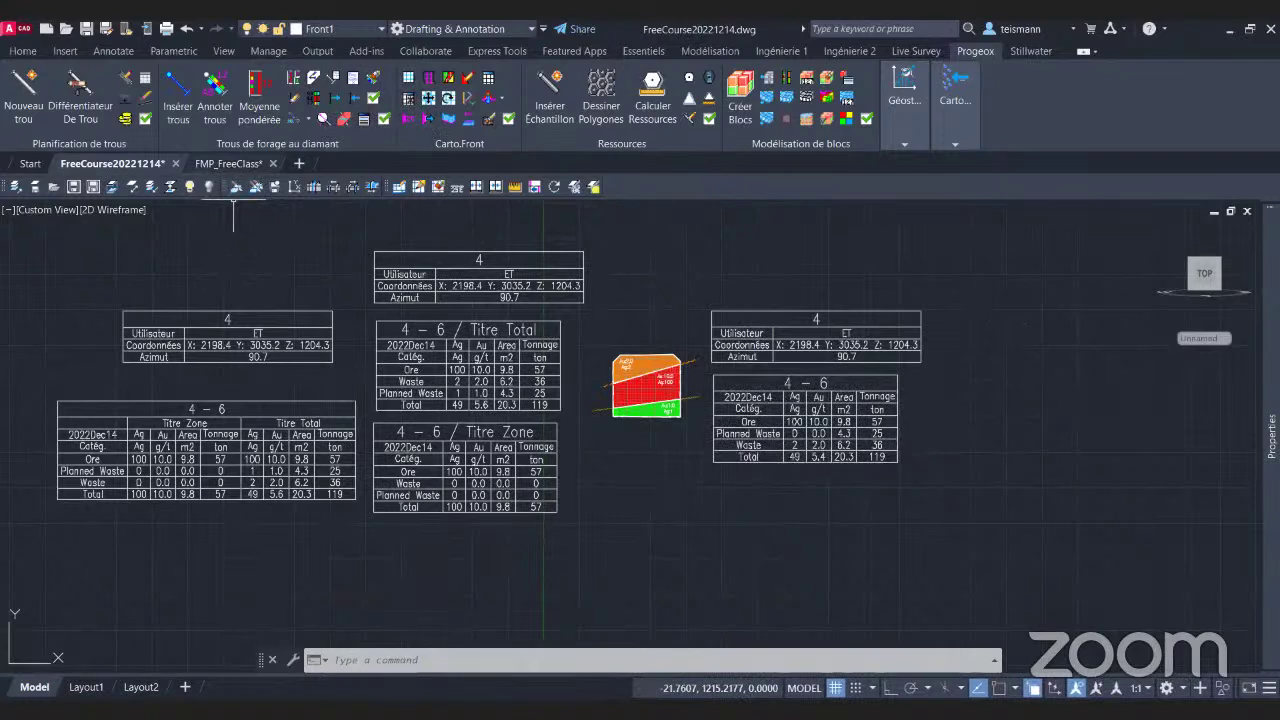
Switch to the FMP_FreeClass drawing, maximize the layout viewport and turn the 3D view toward the report tables.
click(229, 163)
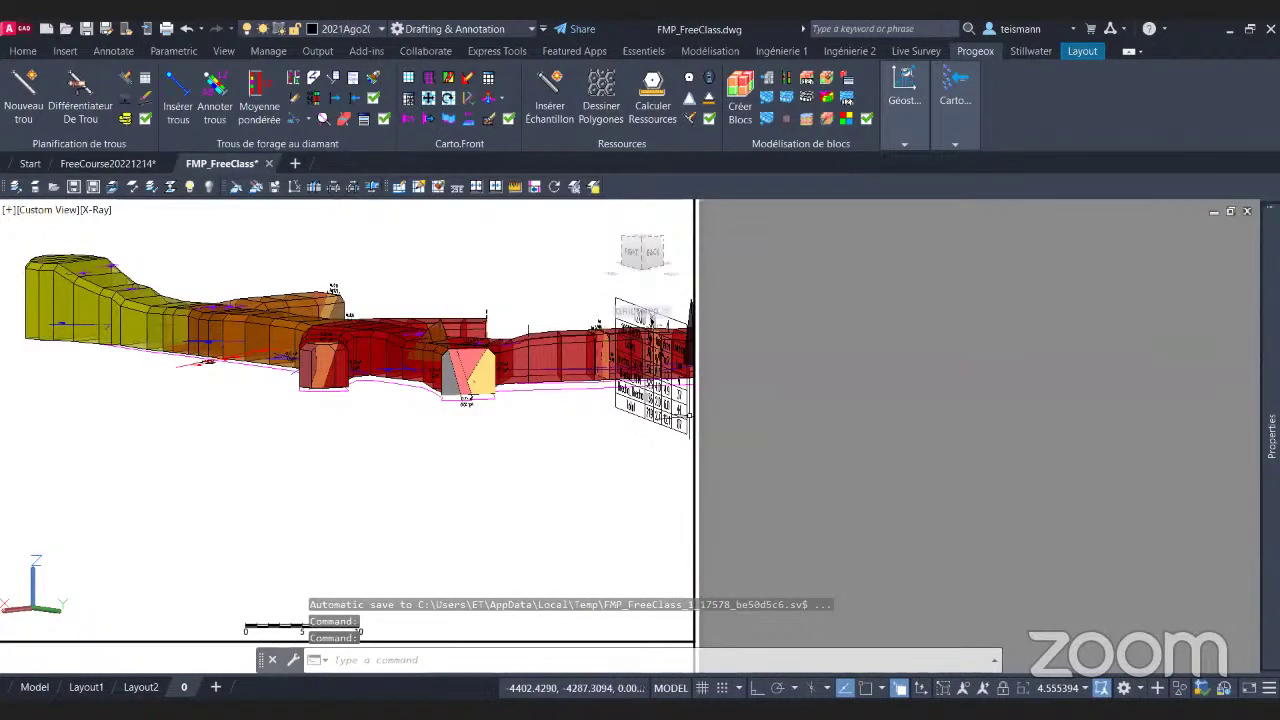
click(7, 211)
click(90, 228)
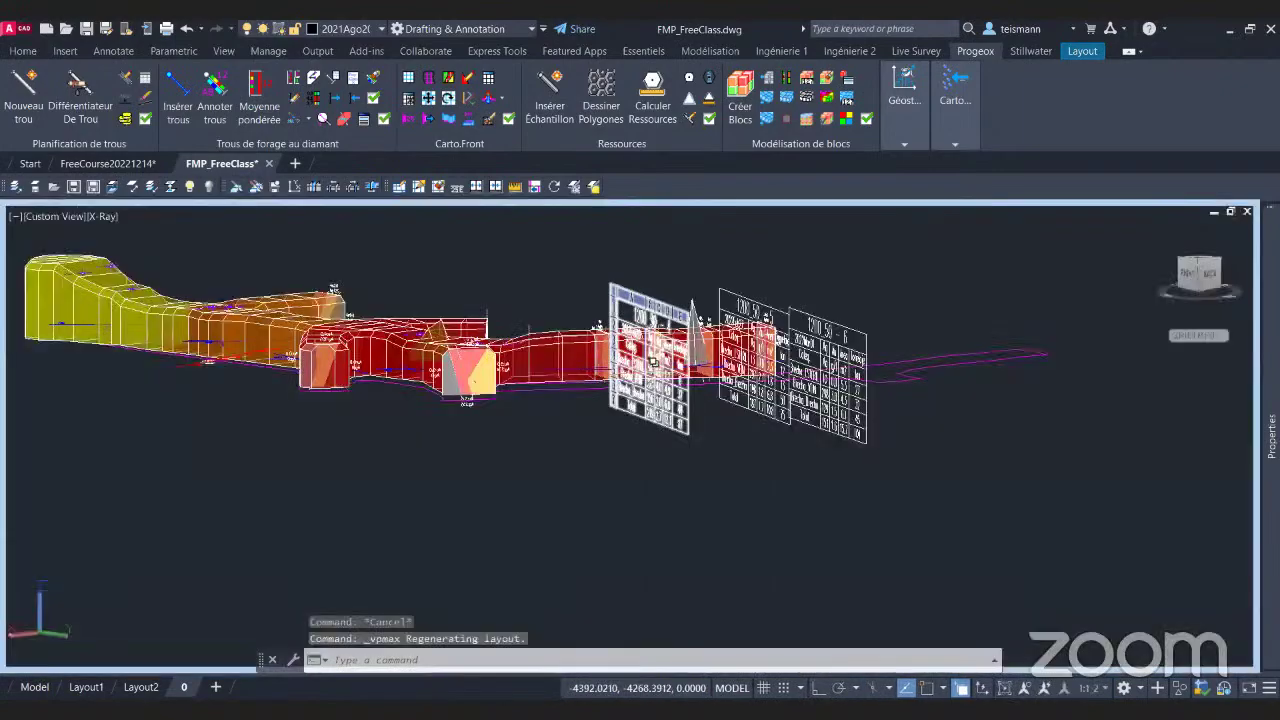
mouse_move(1006, 597)
shift+middle_down()
mouse_move(1075, 598)
mouse_move(1066, 586)
mouse_move(1109, 602)
mouse_move(1054, 597)
mouse_move(1063, 551)
mouse_move(1051, 566)
mouse_move(1080, 617)
mouse_move(1057, 606)
mouse_move(1082, 591)
mouse_move(1094, 551)
mouse_move(1084, 612)
mouse_move(1066, 625)
mouse_move(1106, 606)
mouse_move(1077, 594)
mouse_move(1080, 612)
shift+middle_up()
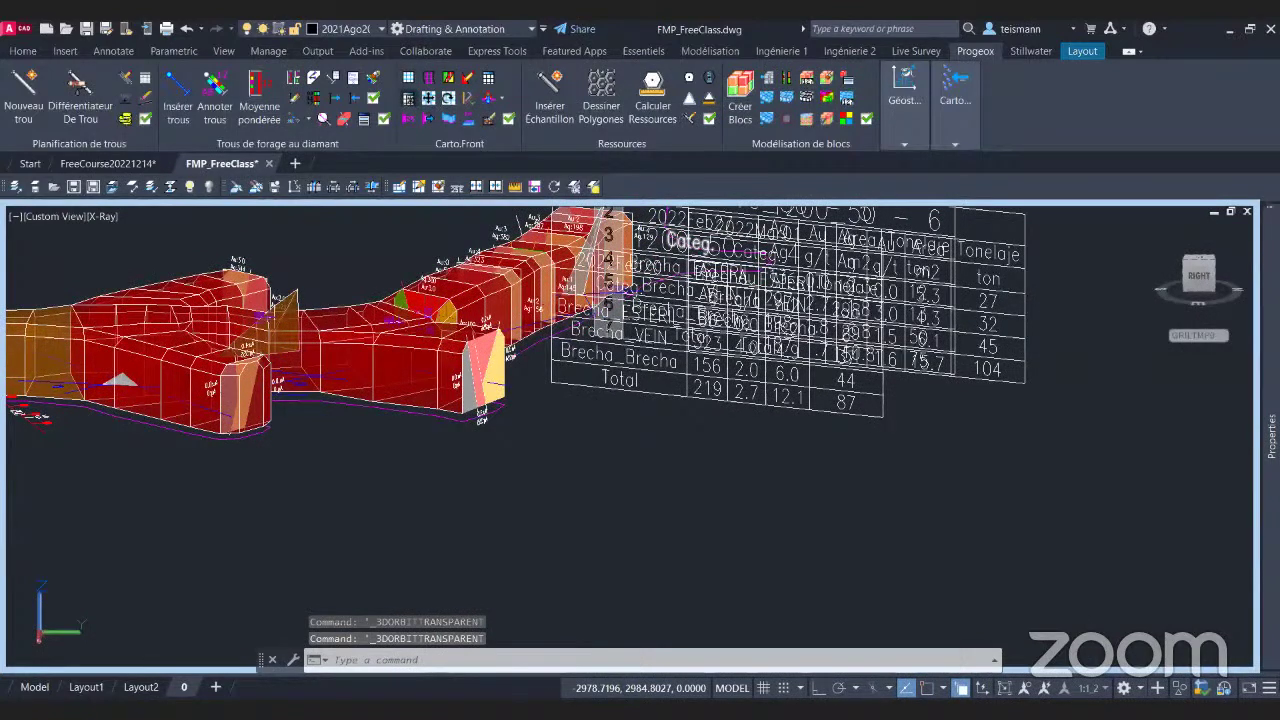
Compute the weighted average of the three overlapping report tables and insert the result as a new table.
click(884, 408)
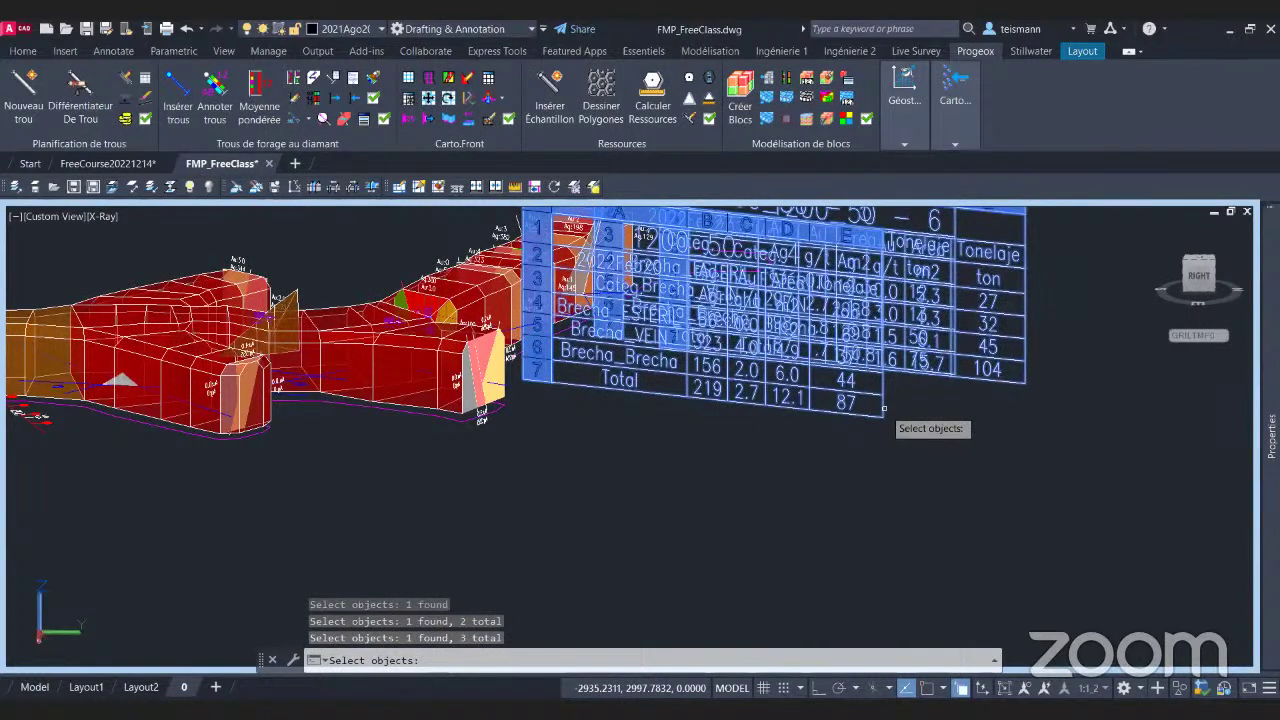
key(Return)
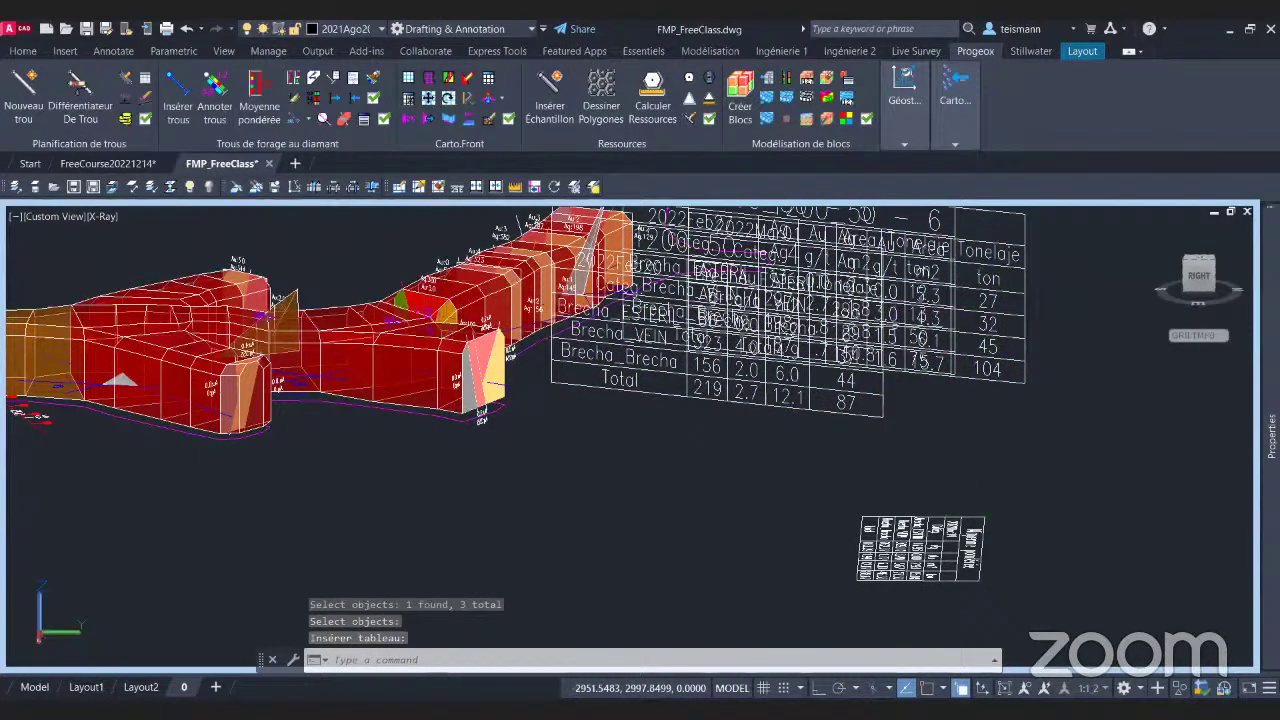
middle_drag(931, 500, 951, 500)
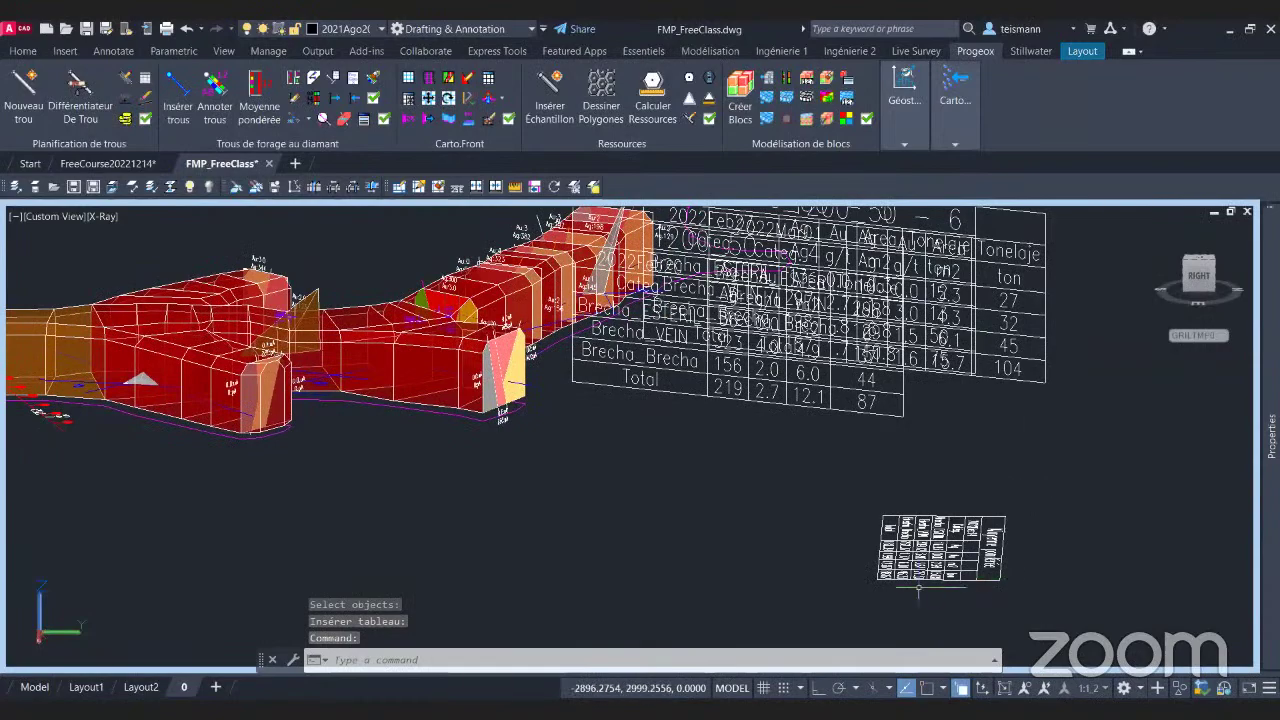
shift+middle_drag(990, 362, 986, 457)
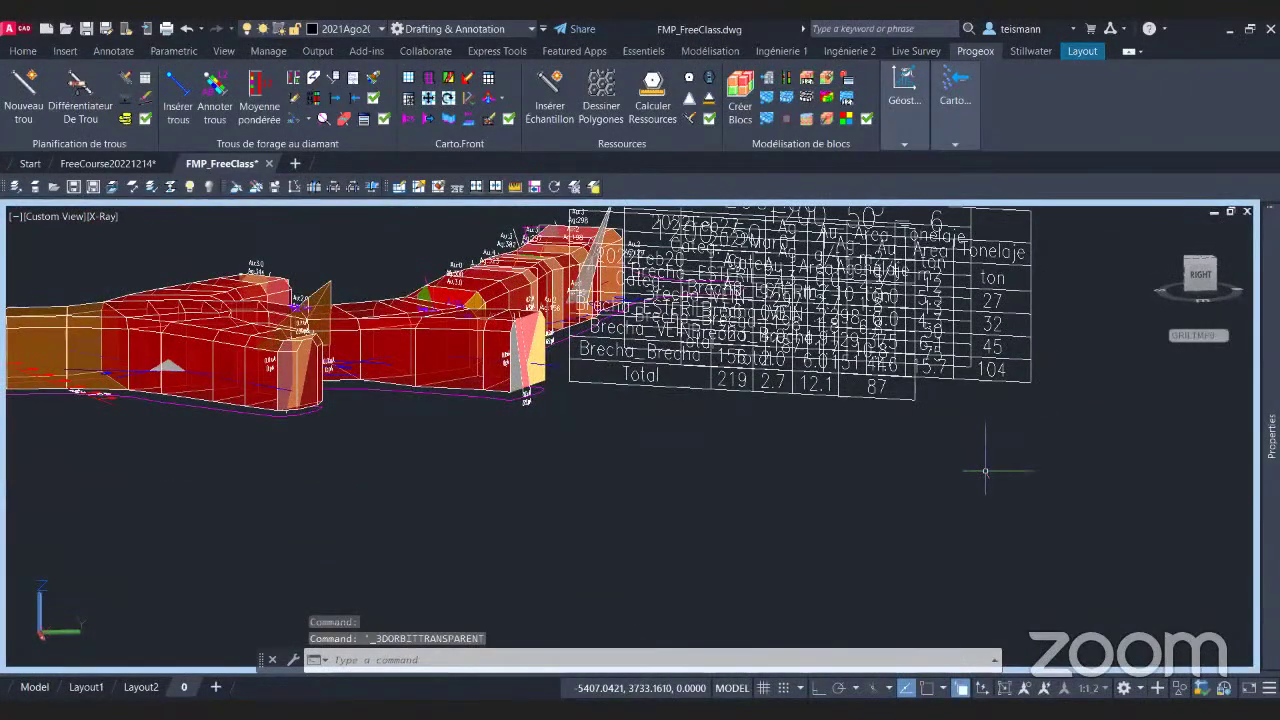
Return to plan view with the SECP command and locate the new weighted average table.
text(secp)
key(Return)
scroll(455, 388, down, 2)
mouse_move(718, 538)
middle_down()
mouse_move(455, 388)
mouse_move(765, 524)
middle_up()
scroll(455, 388, down, 2)
scroll(503, 429, down, 2)
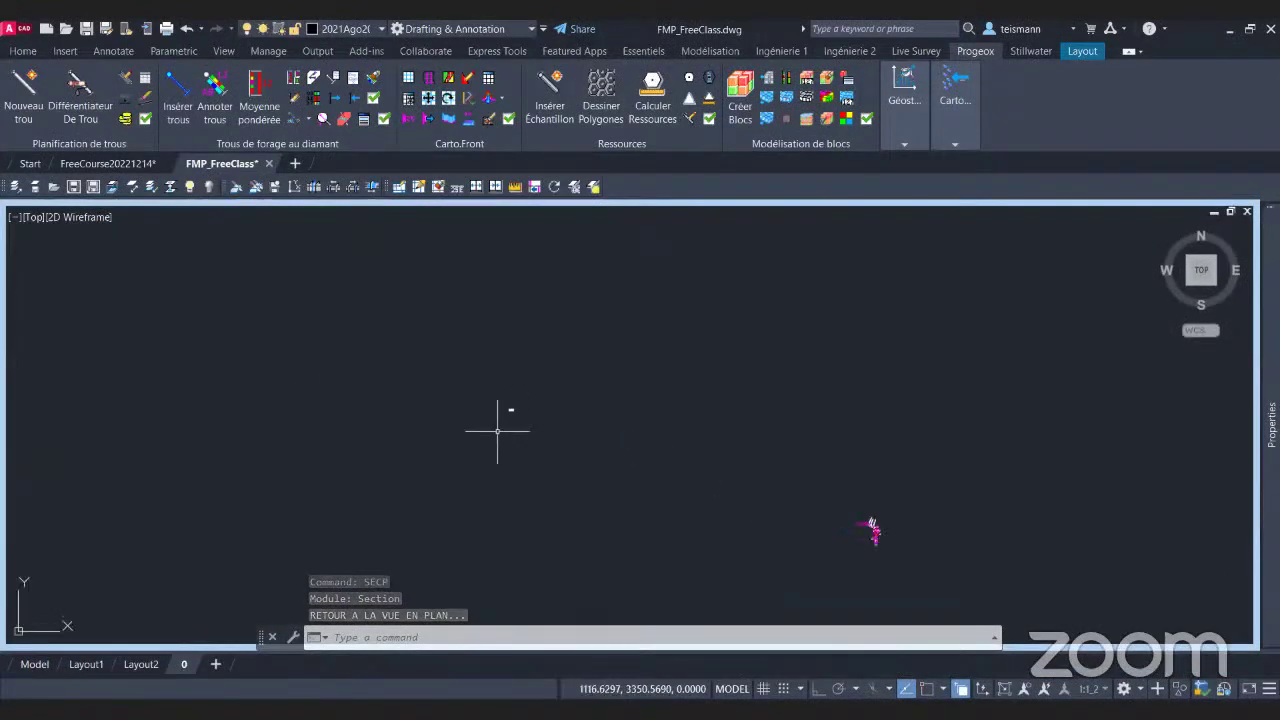
scroll(509, 337, up, 3)
scroll(586, 420, up, 3)
middle_drag(421, 299, 439, 474)
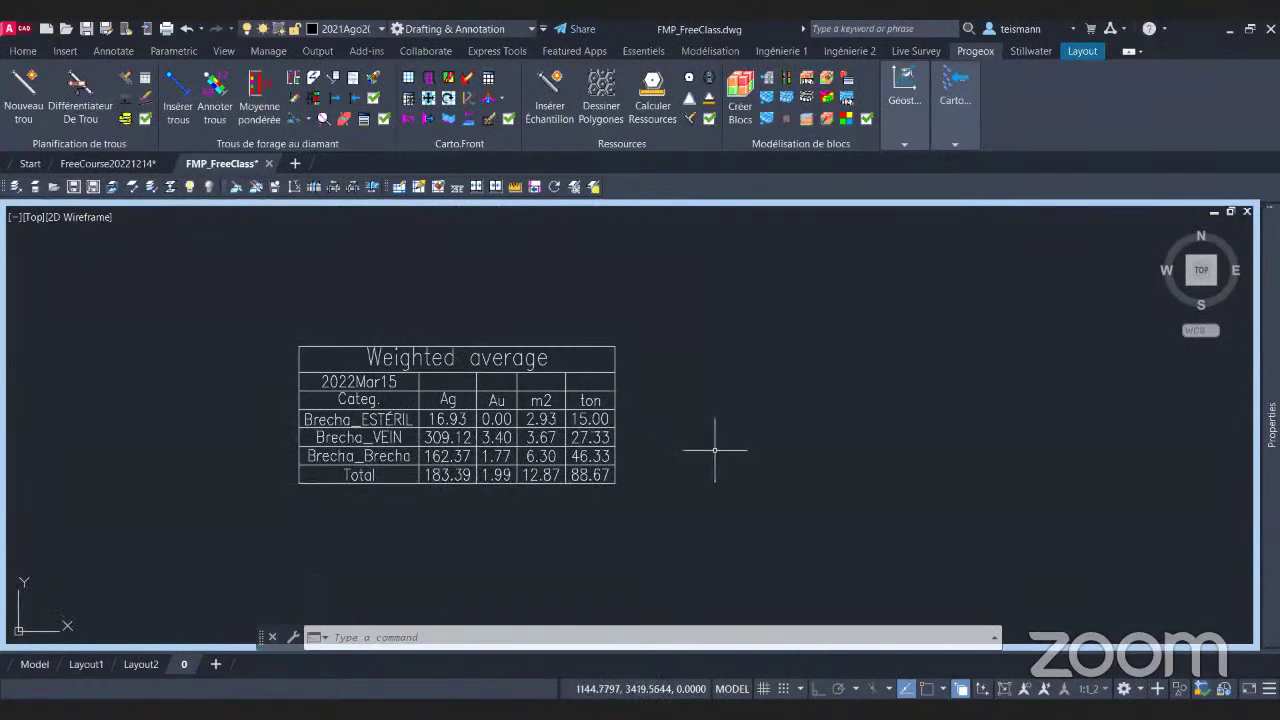
Examine the category rows of the Weighted average table and the tonnage cell of the Brecha_ESTÉRIL row.
click(300, 364)
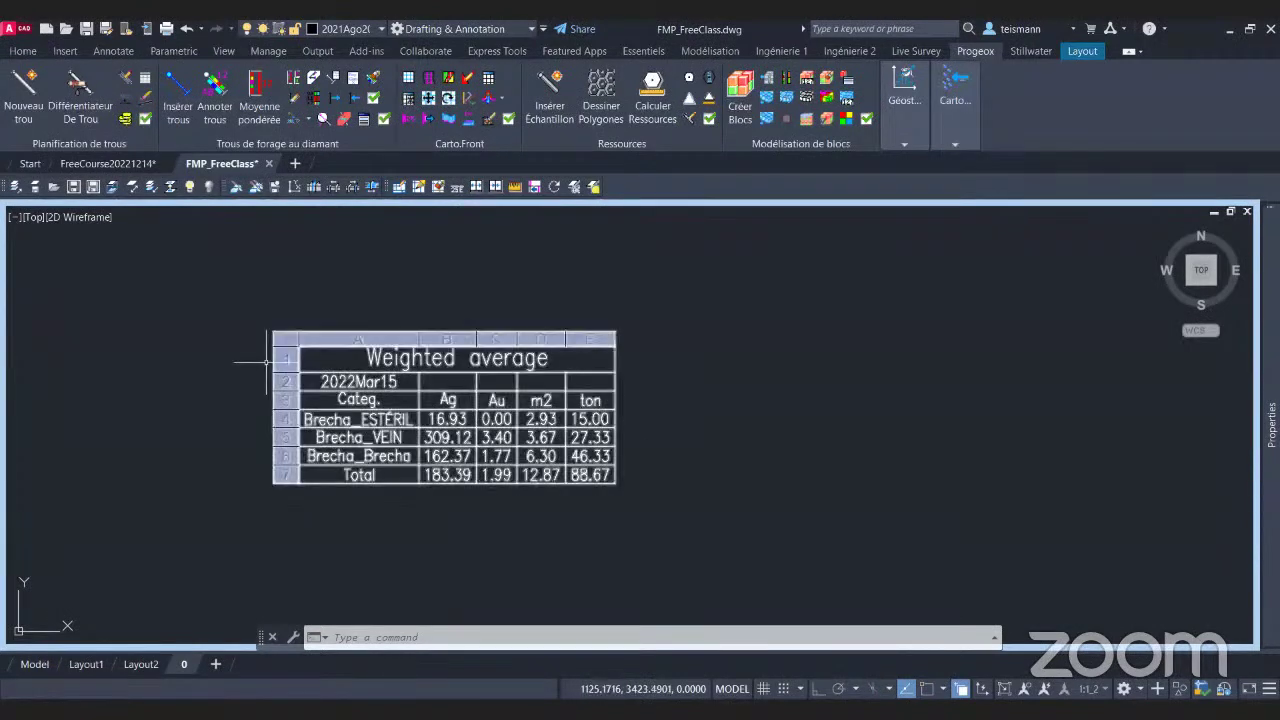
click(355, 437)
key(Escape)
click(596, 419)
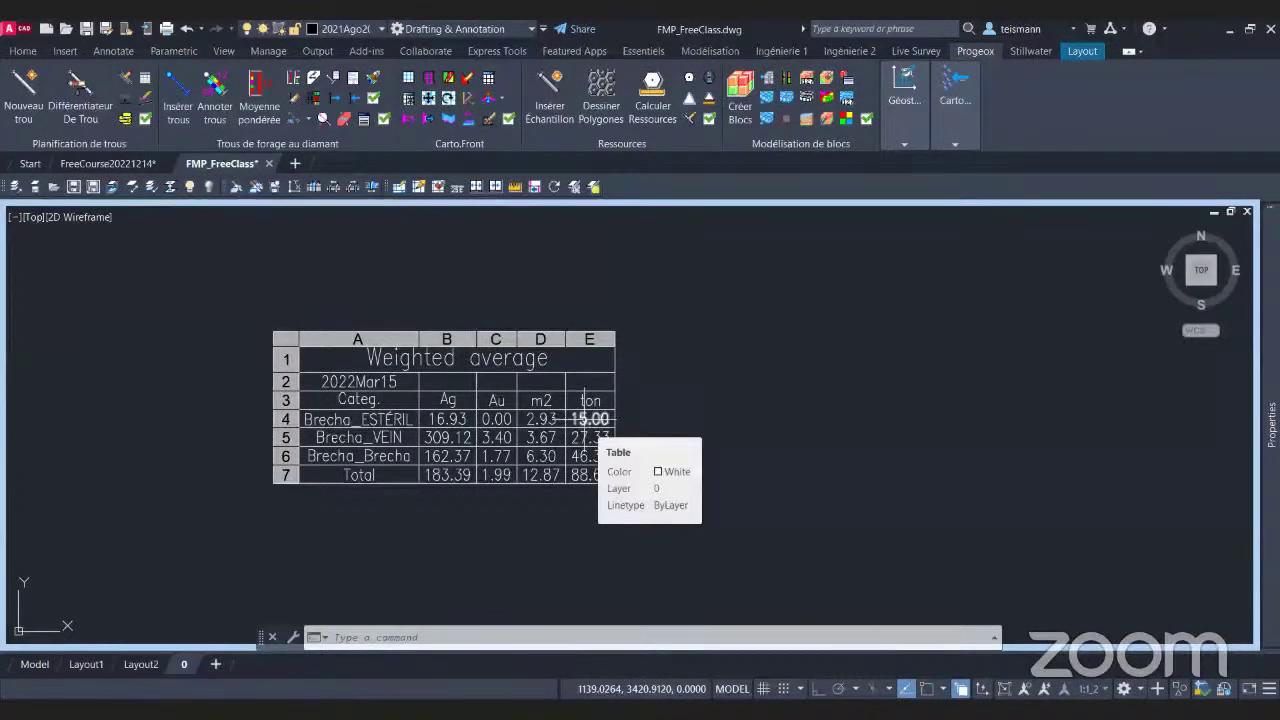
key(Escape)
click(585, 419)
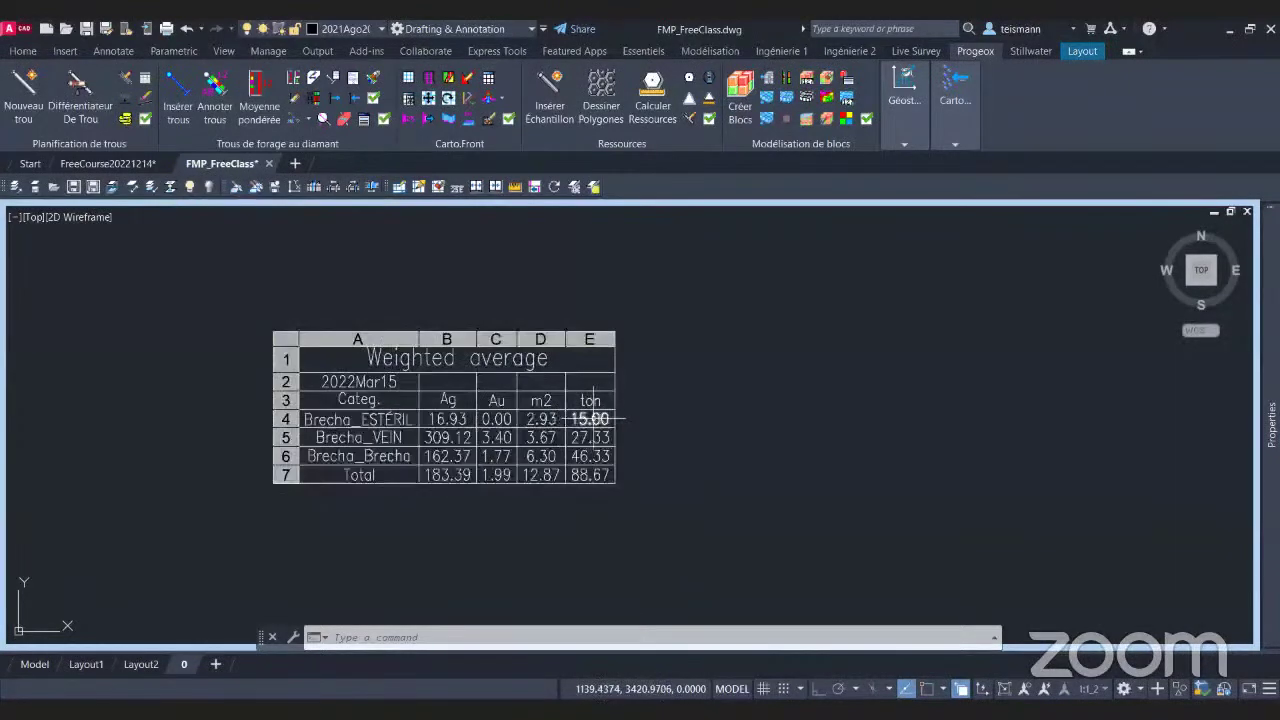
key(Escape)
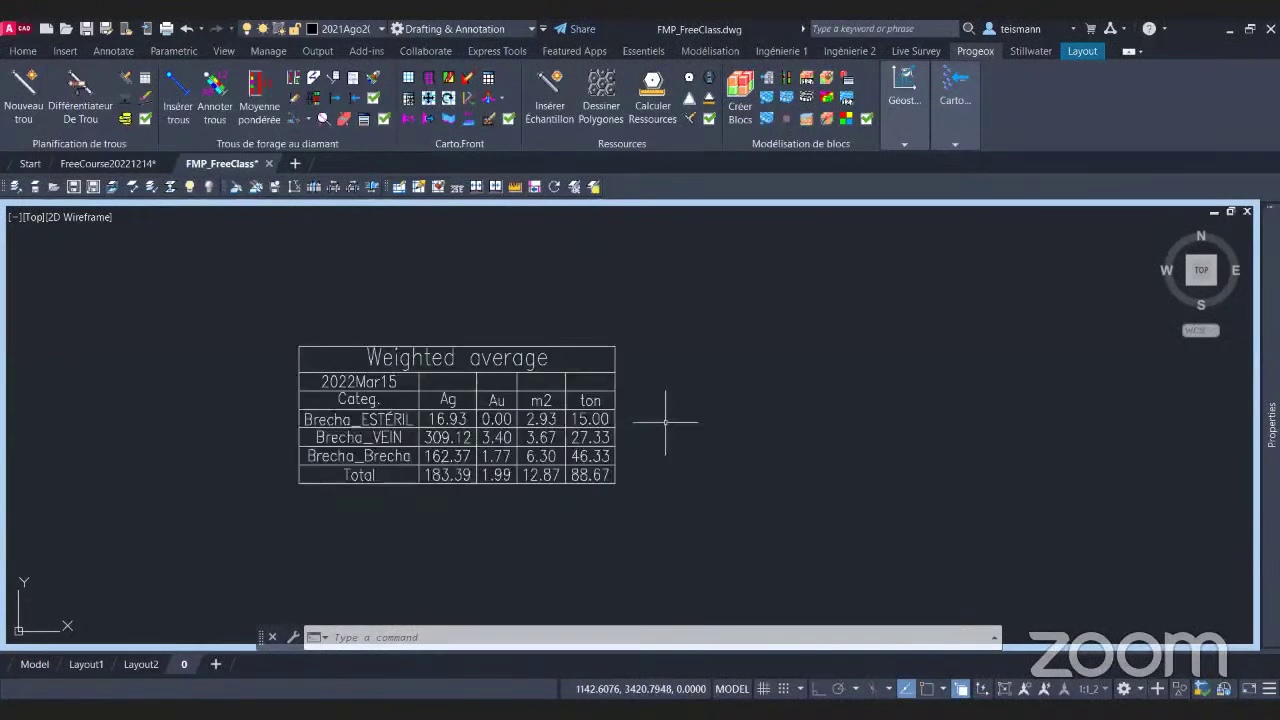
click(598, 420)
key(Escape)
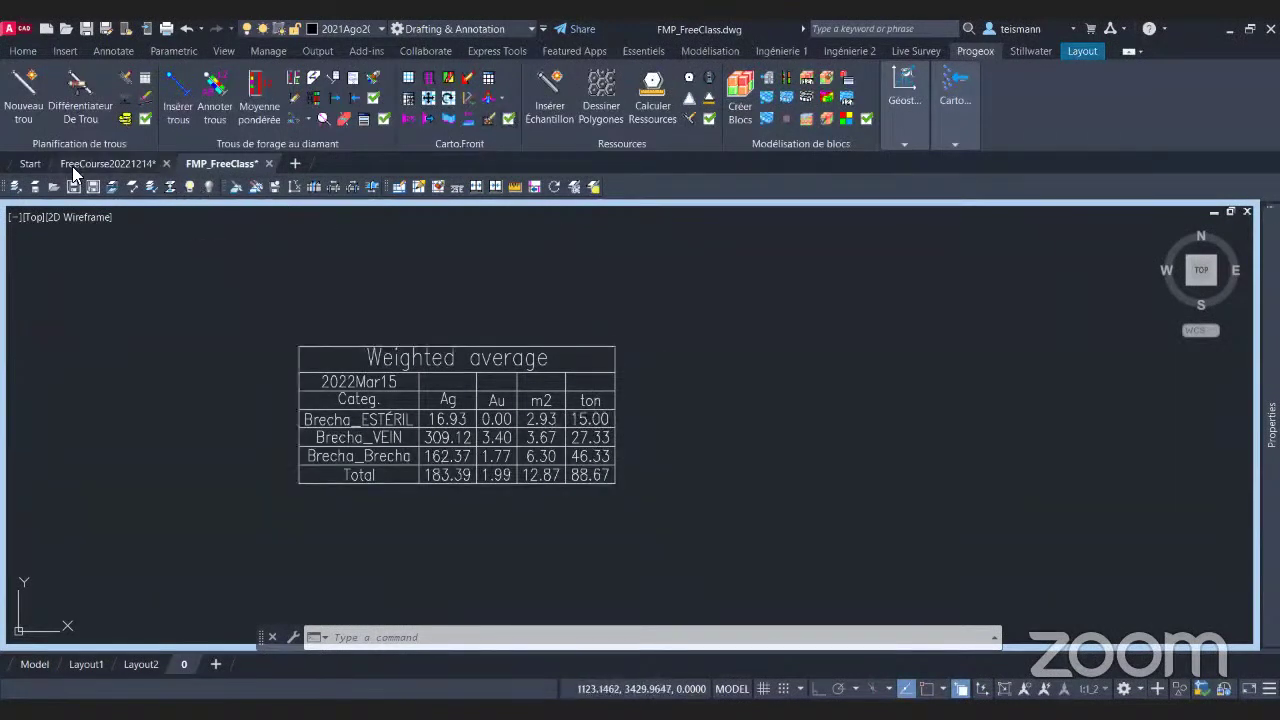
Switch back to the FreeCourse20221214 drawing and return from the front section to plan view.
mouse_move(97, 170)
key(ctrl+Tab)
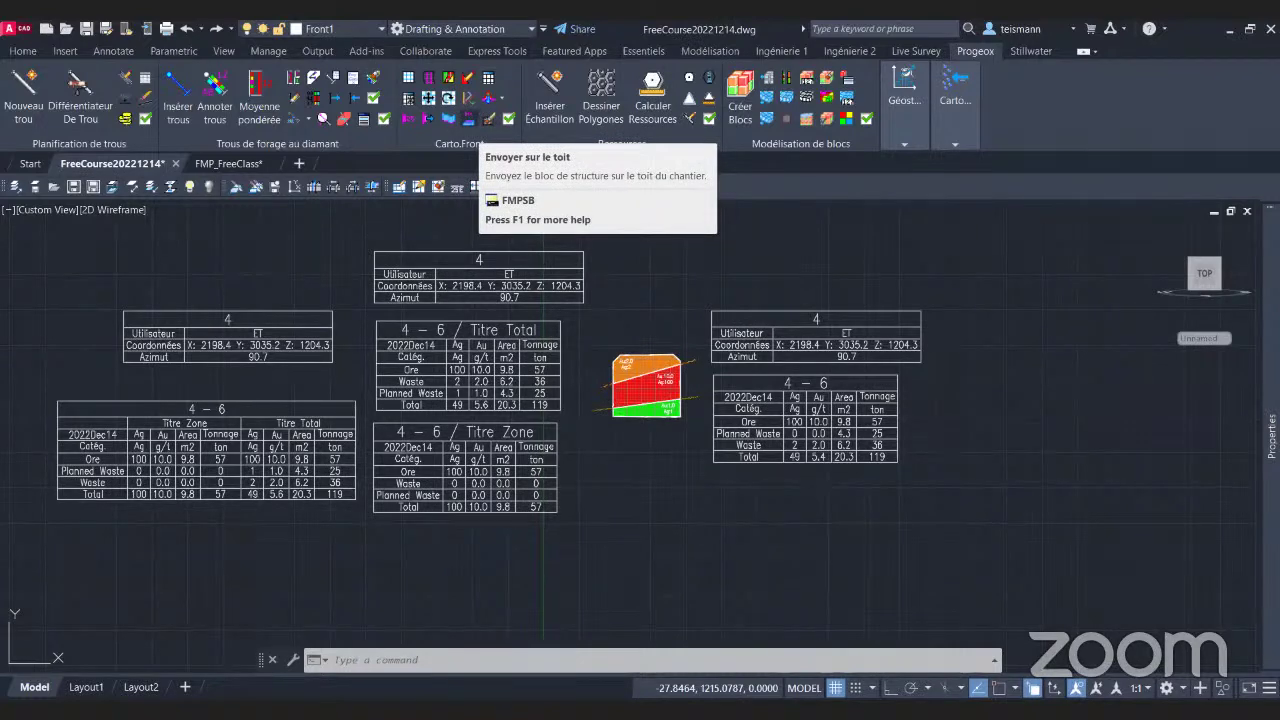
click(470, 120)
scroll(646, 385, up, 6)
click(762, 303)
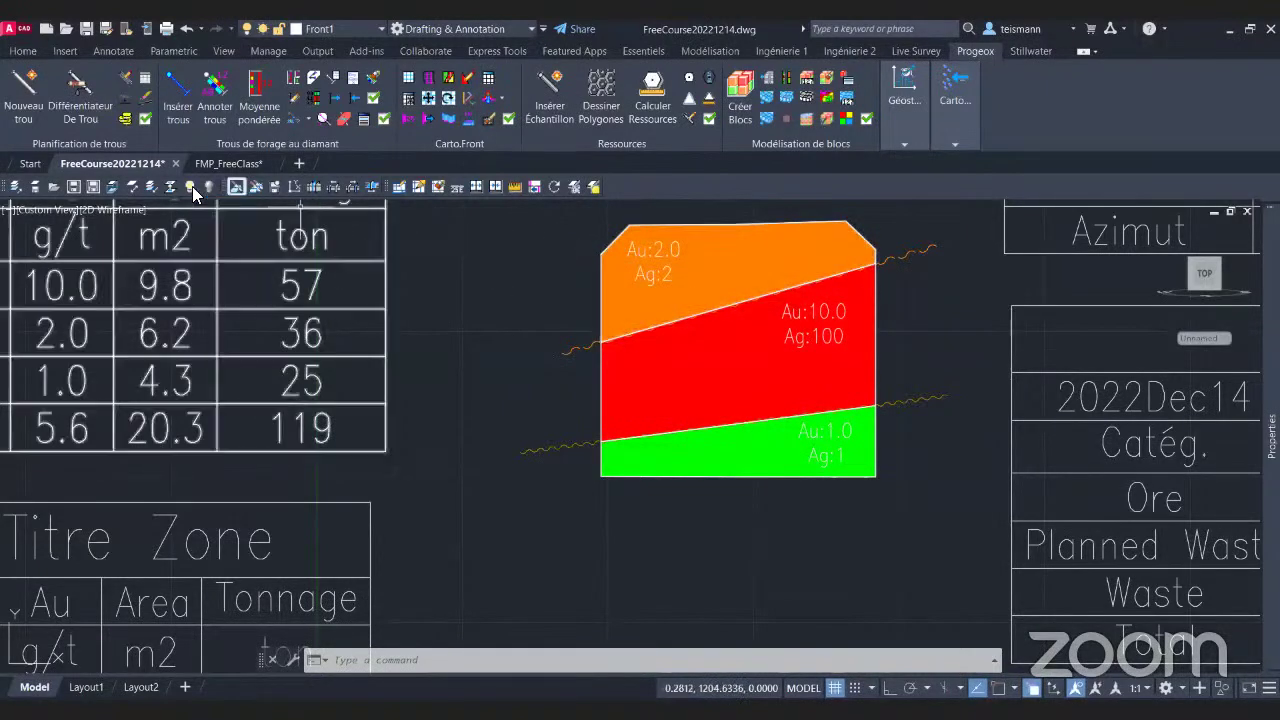
click(294, 186)
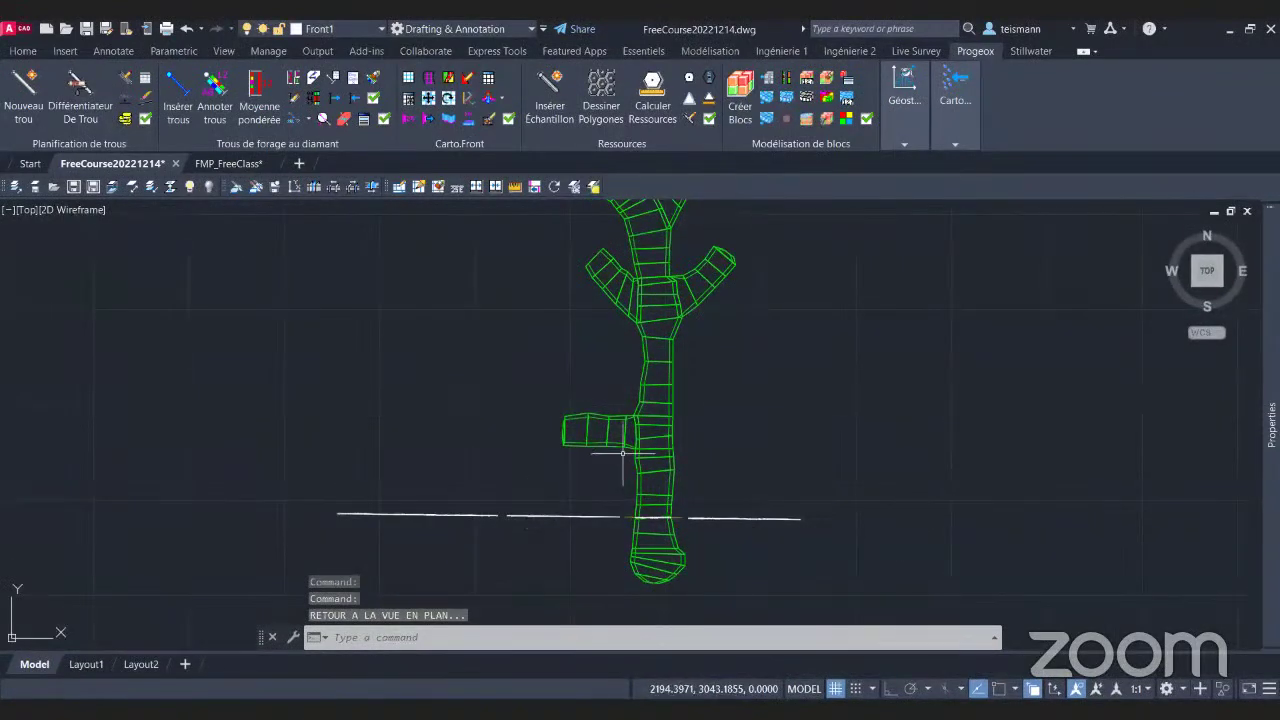
middle_drag(609, 434, 588, 501)
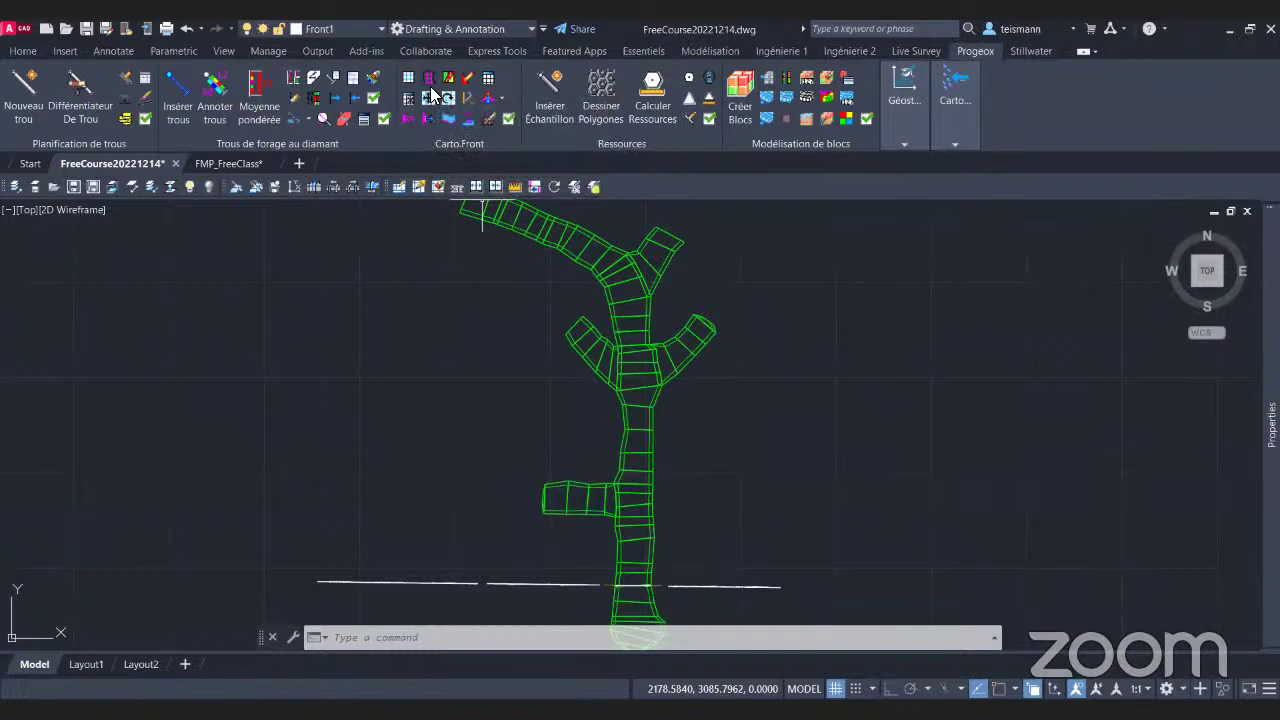
Set the color of the drift mesh segment just below the upper branch junction to red.
scroll(631, 417, up, 1)
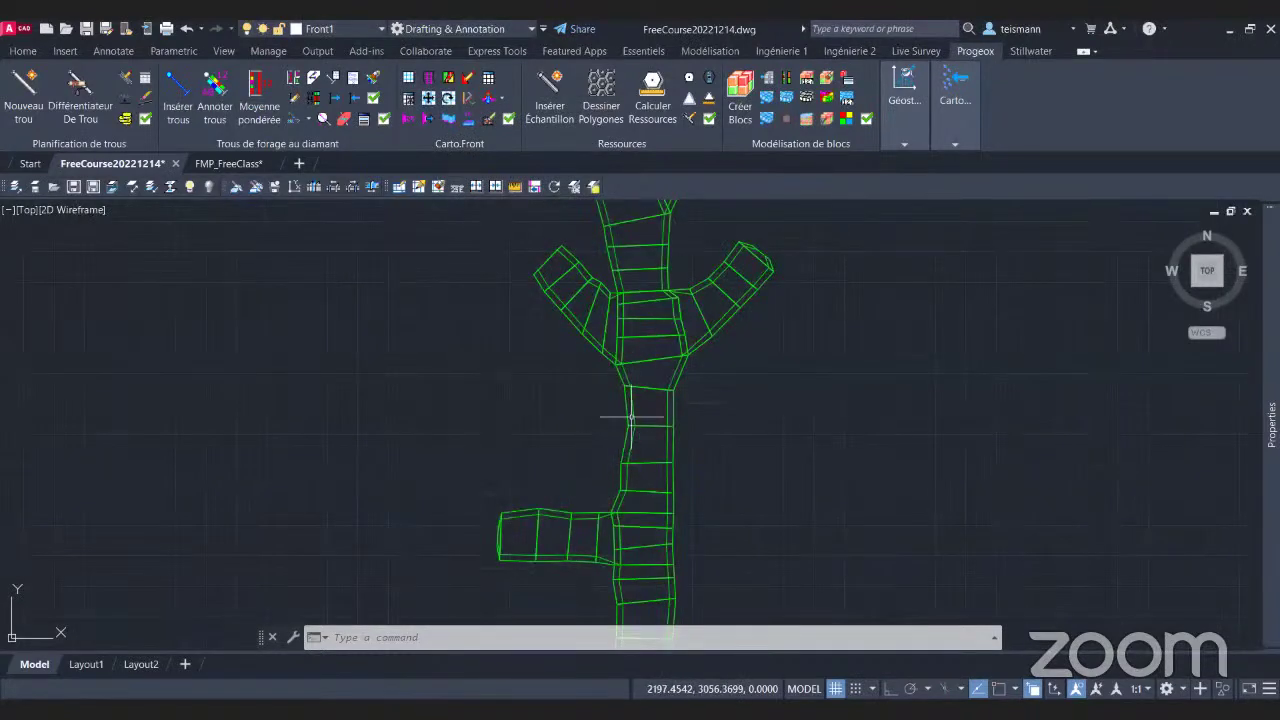
scroll(631, 417, up, 4)
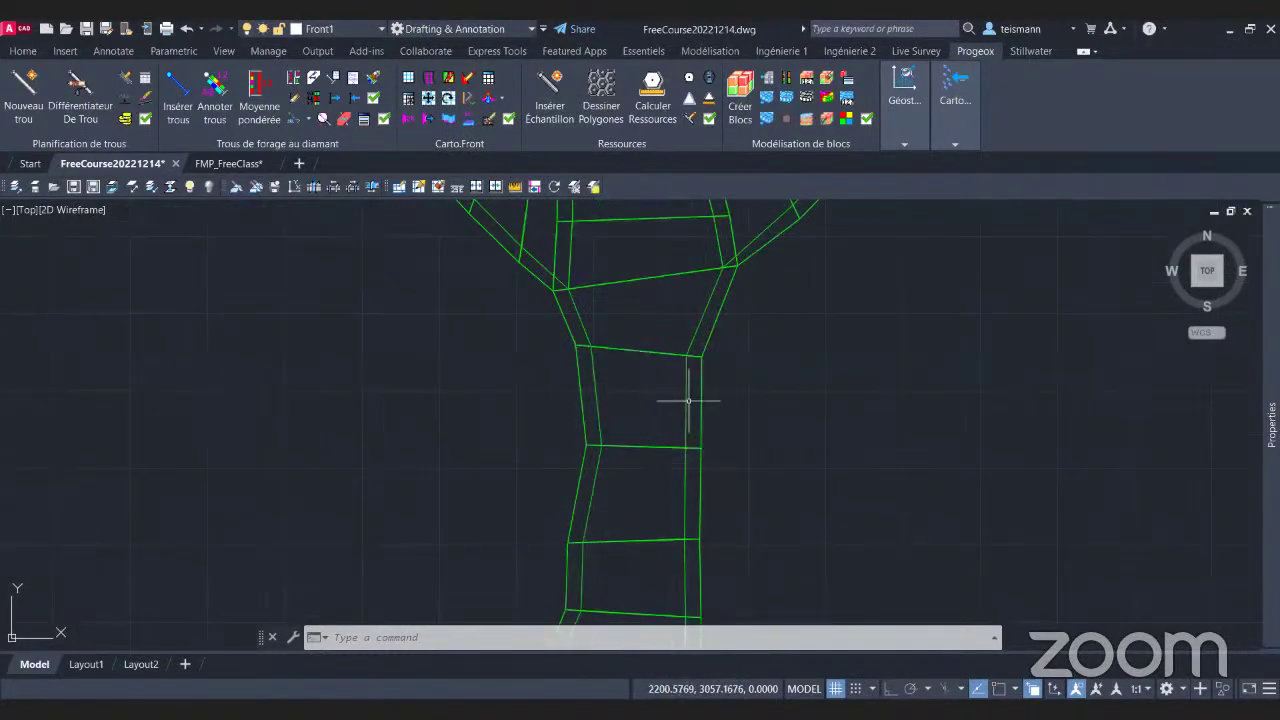
click(688, 401)
click(686, 400)
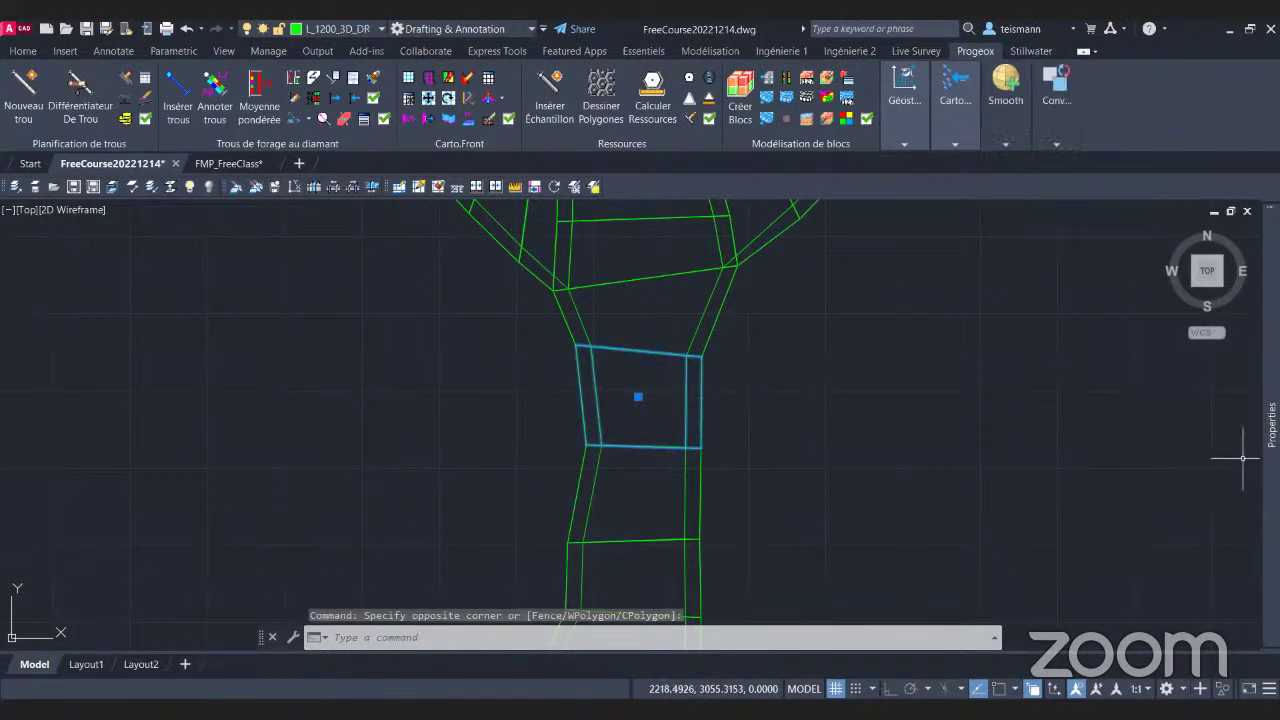
key(ctrl+1)
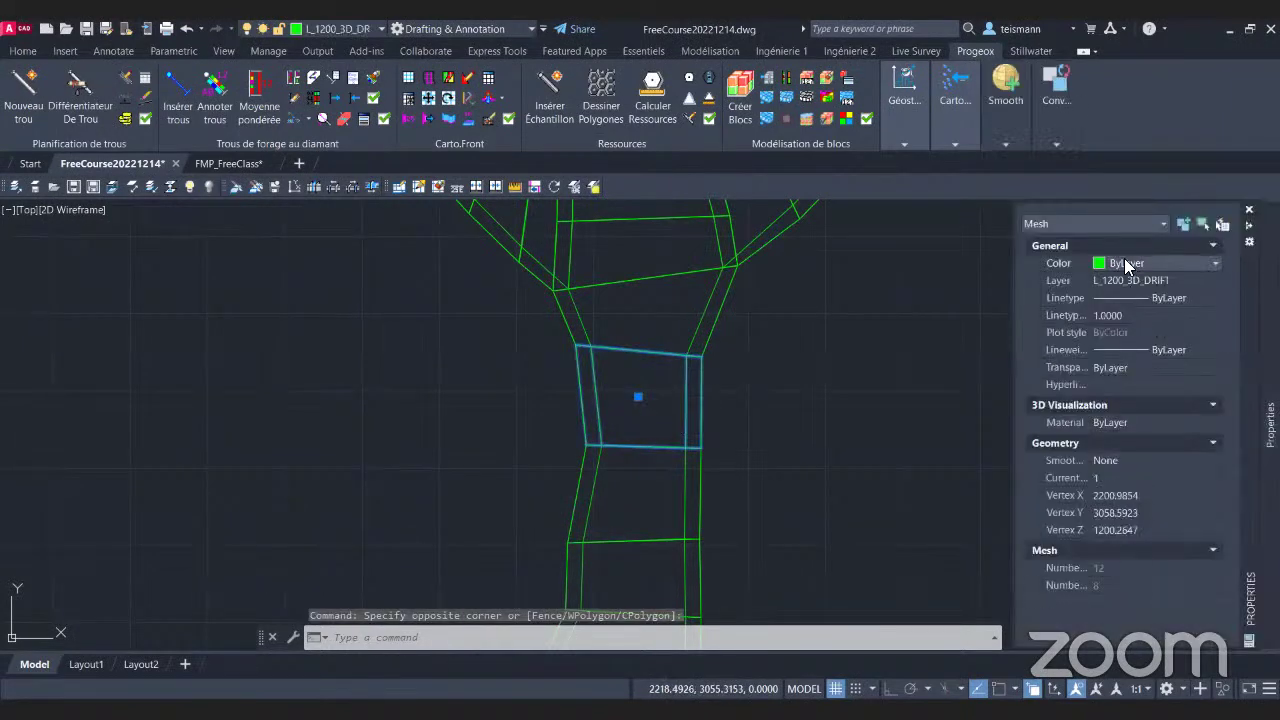
click(1150, 263)
click(1126, 307)
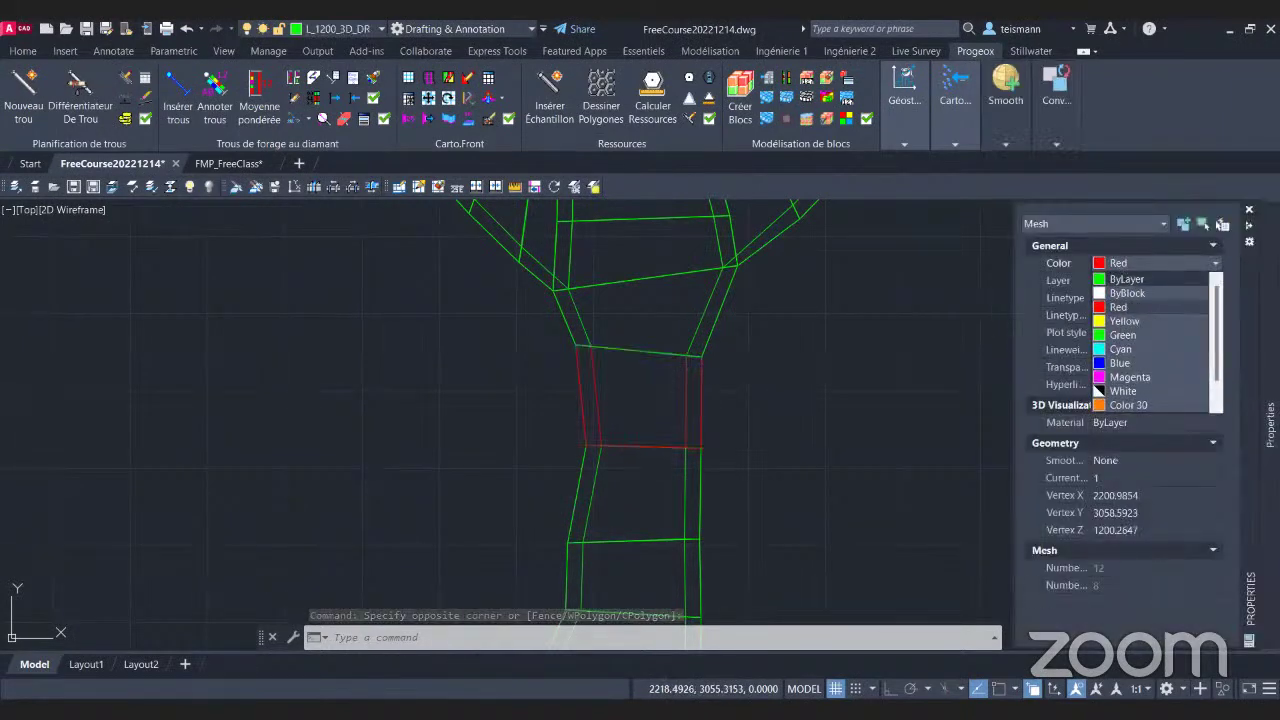
key(Escape)
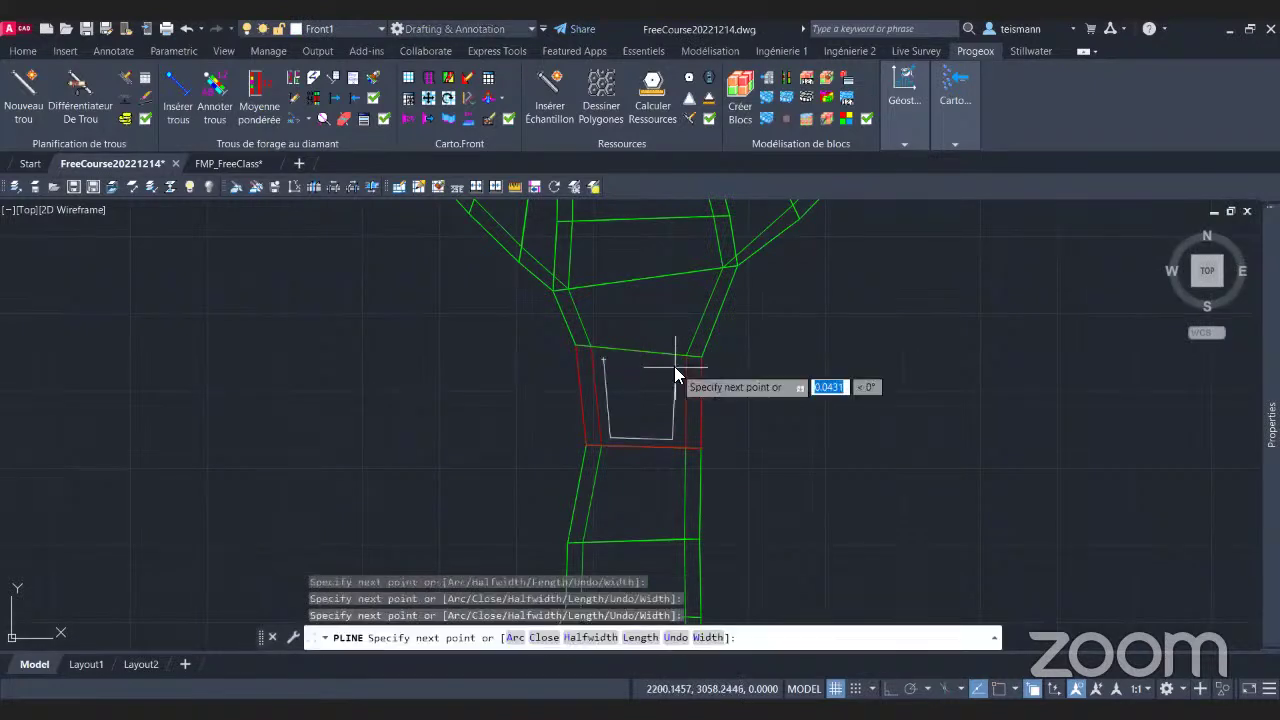
Draw a closed four-sided polyline inside the red drift segment, with an area of about 5.2, and check its properties.
text(c)
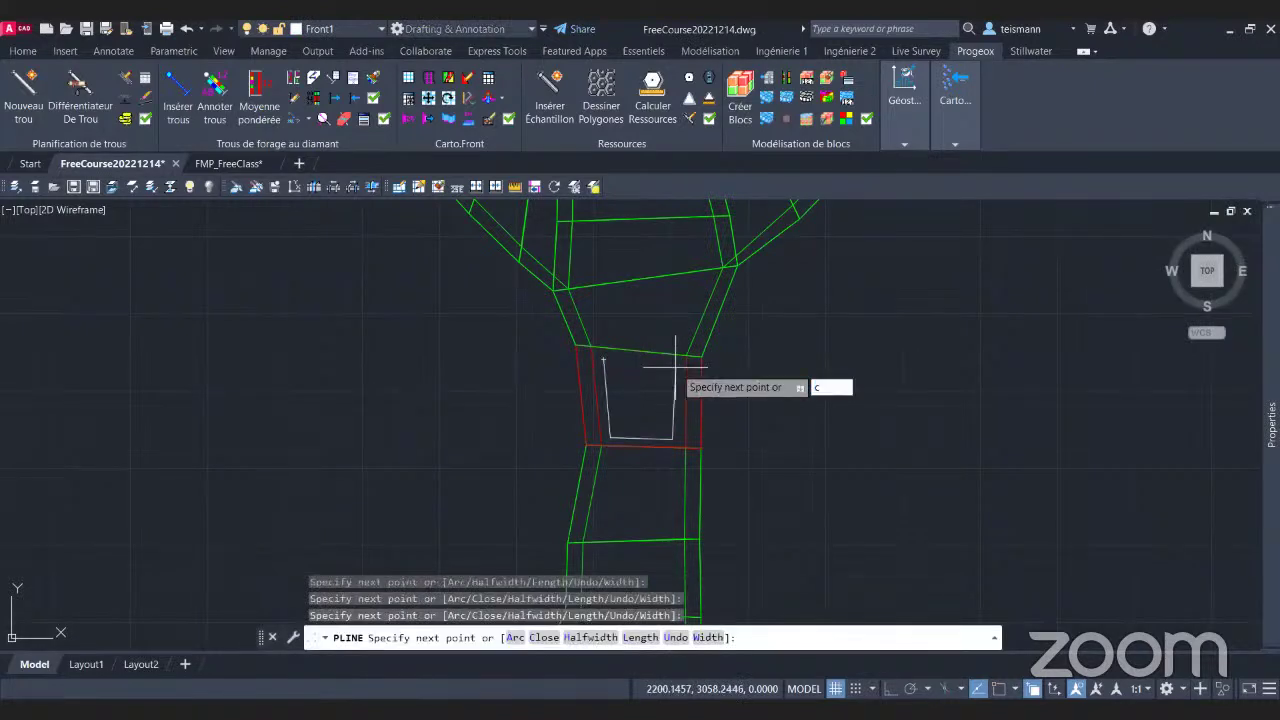
key(Return)
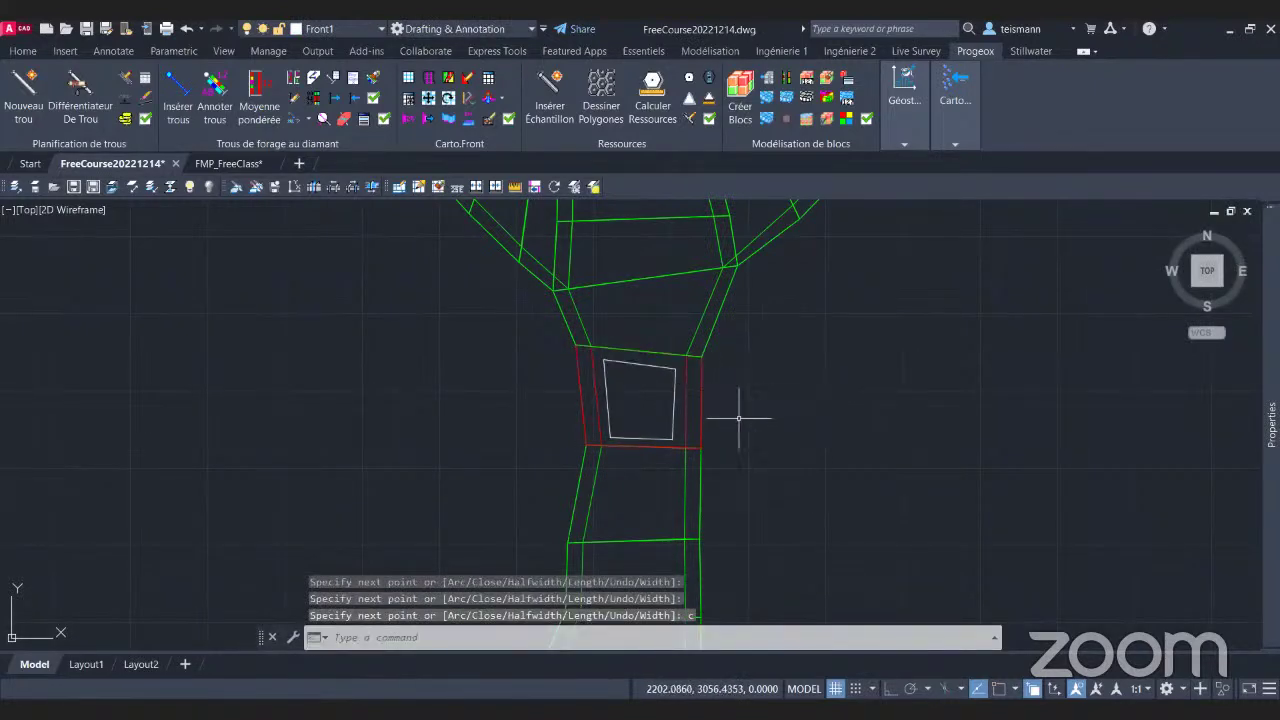
click(606, 400)
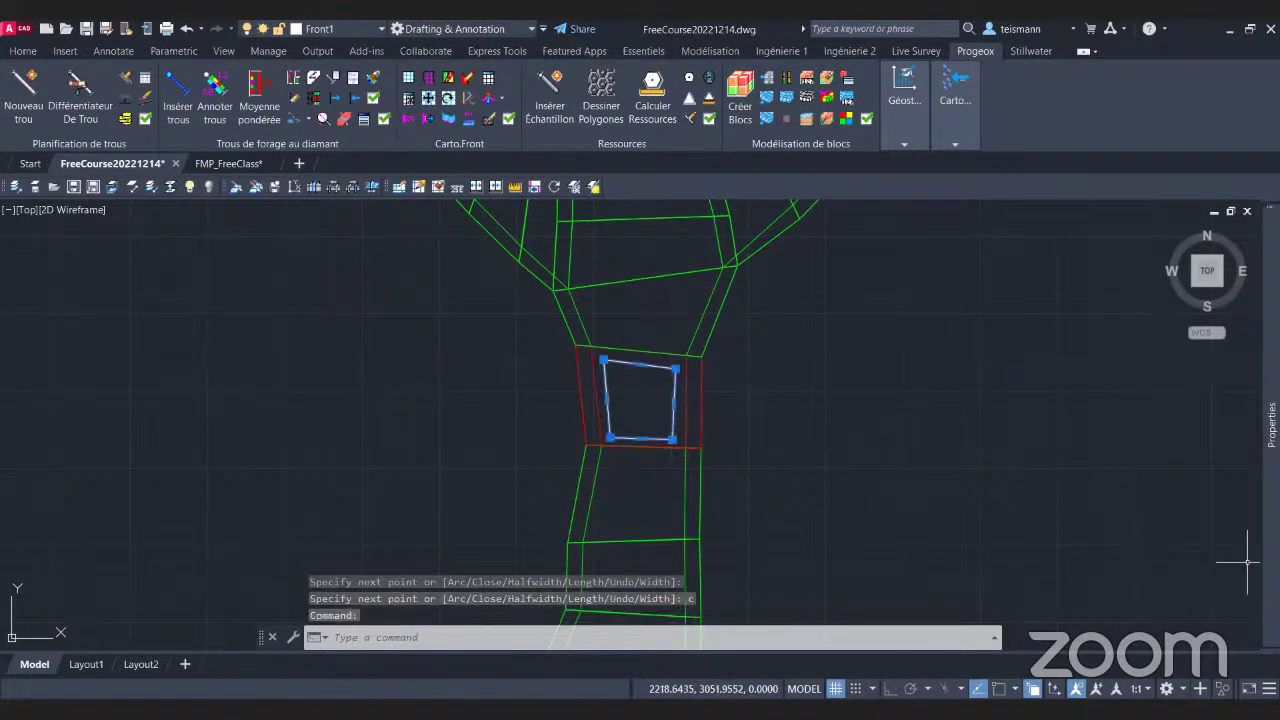
mouse_move(1268, 600)
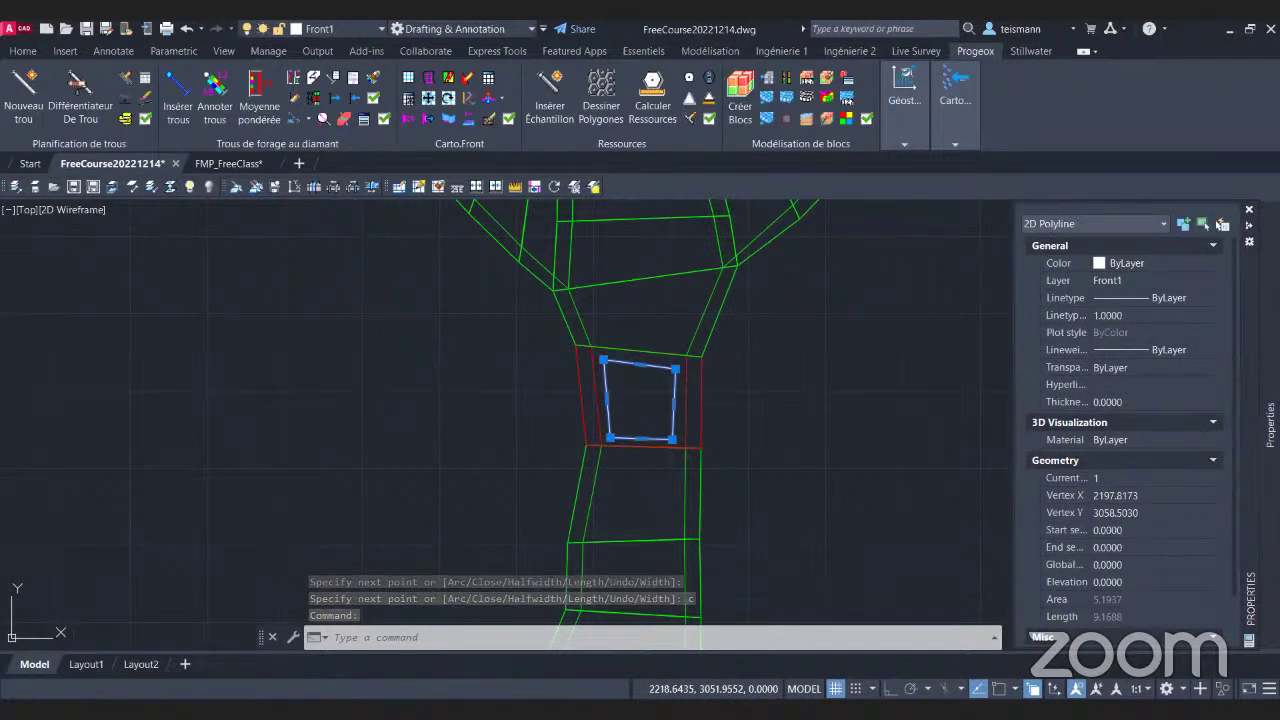
key(Escape)
key(Escape)
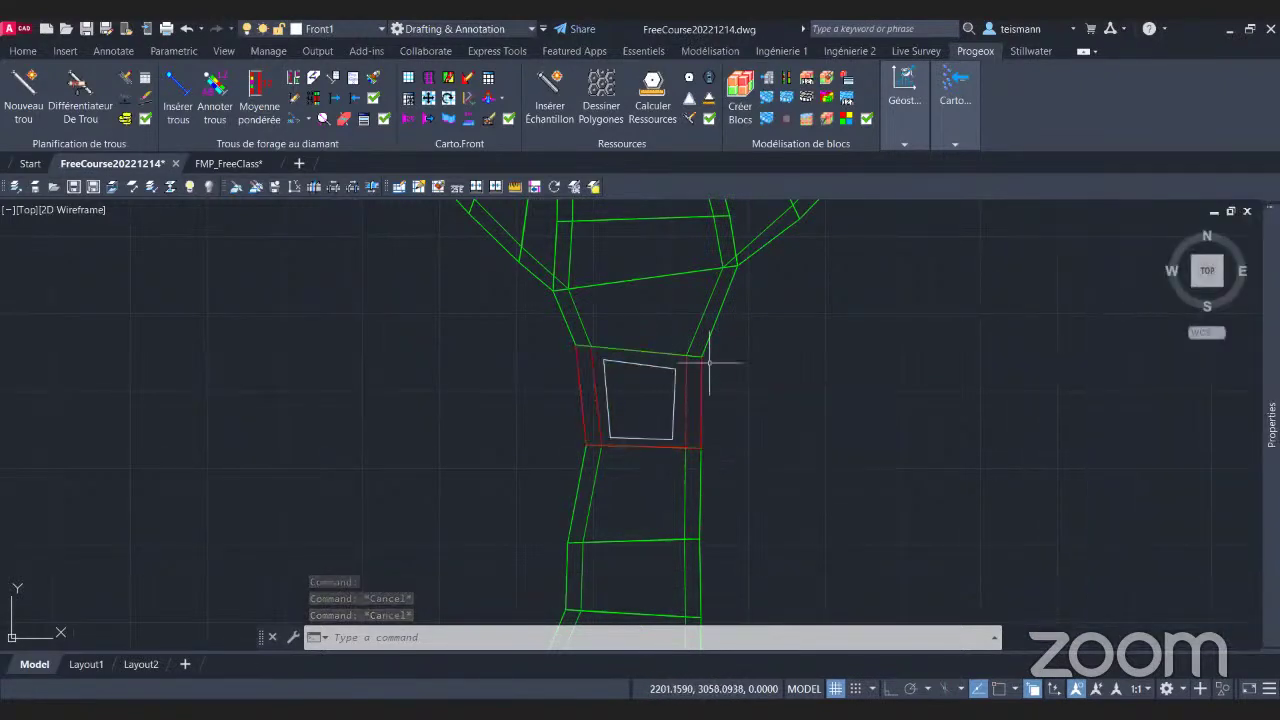
Start a roof grid on the four-sided polyline inside the red drift segment, with its elevation defined between two points.
click(427, 90)
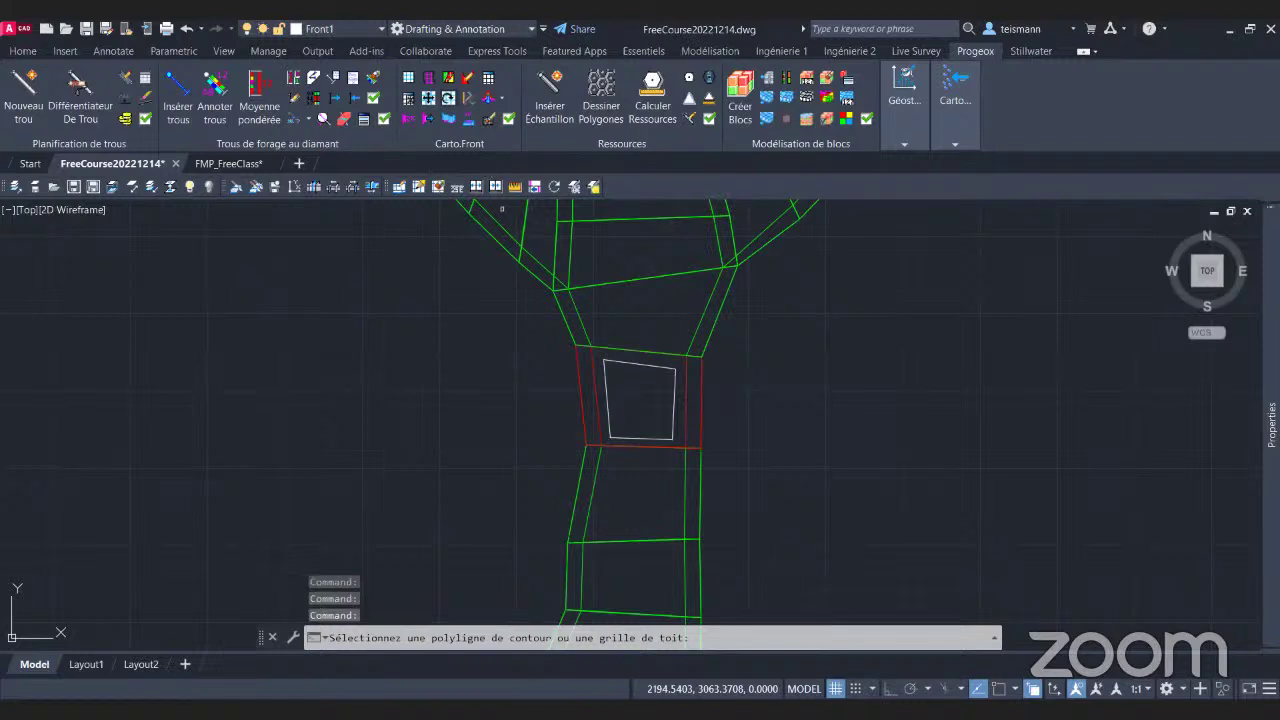
click(675, 399)
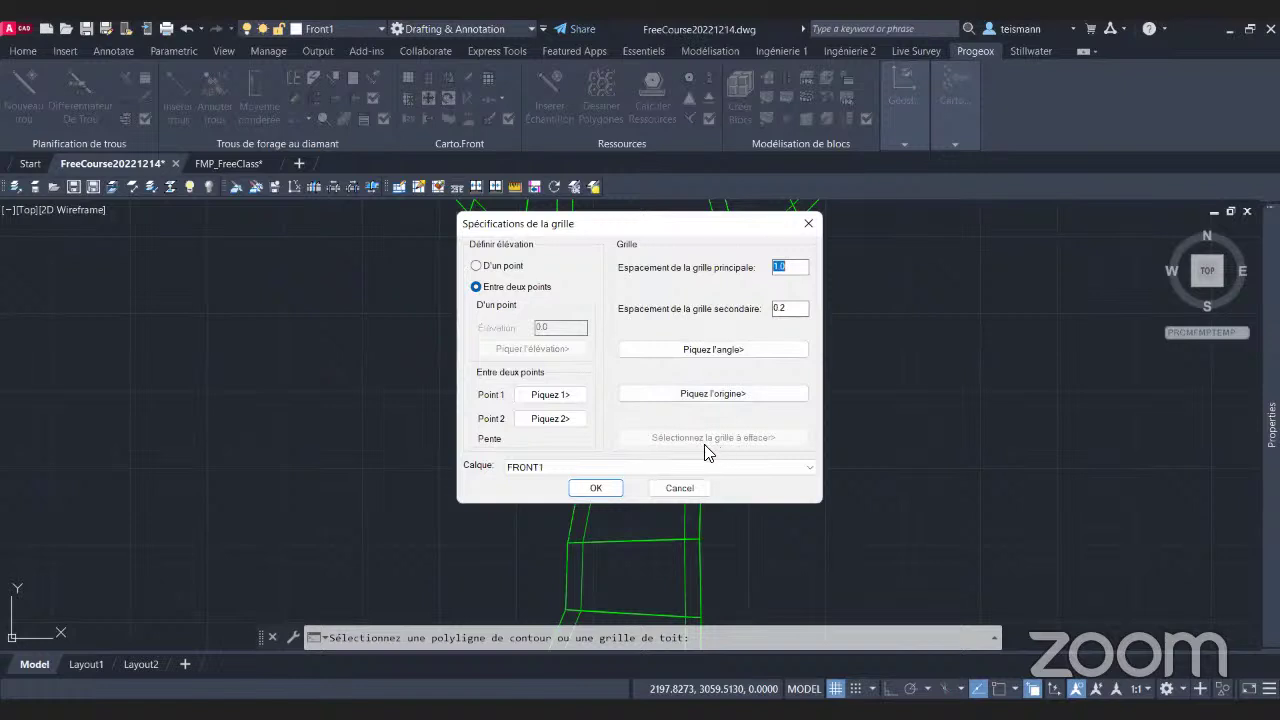
click(505, 268)
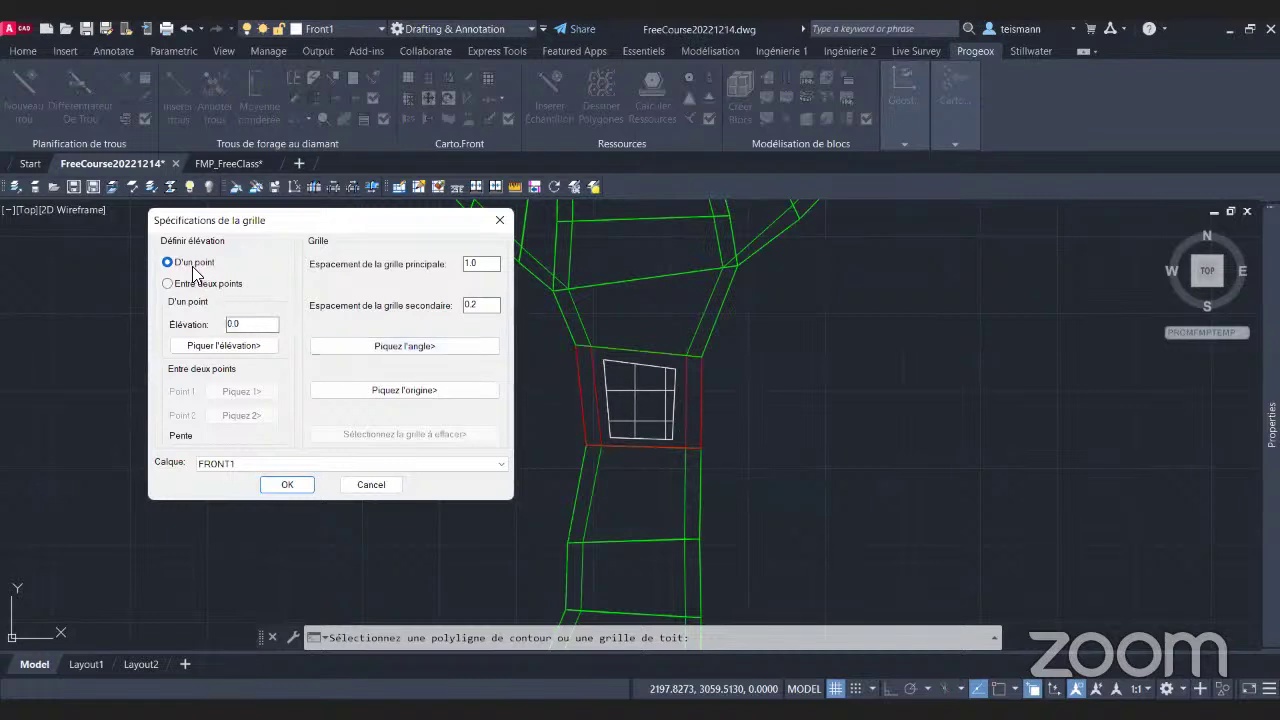
click(250, 346)
click(194, 284)
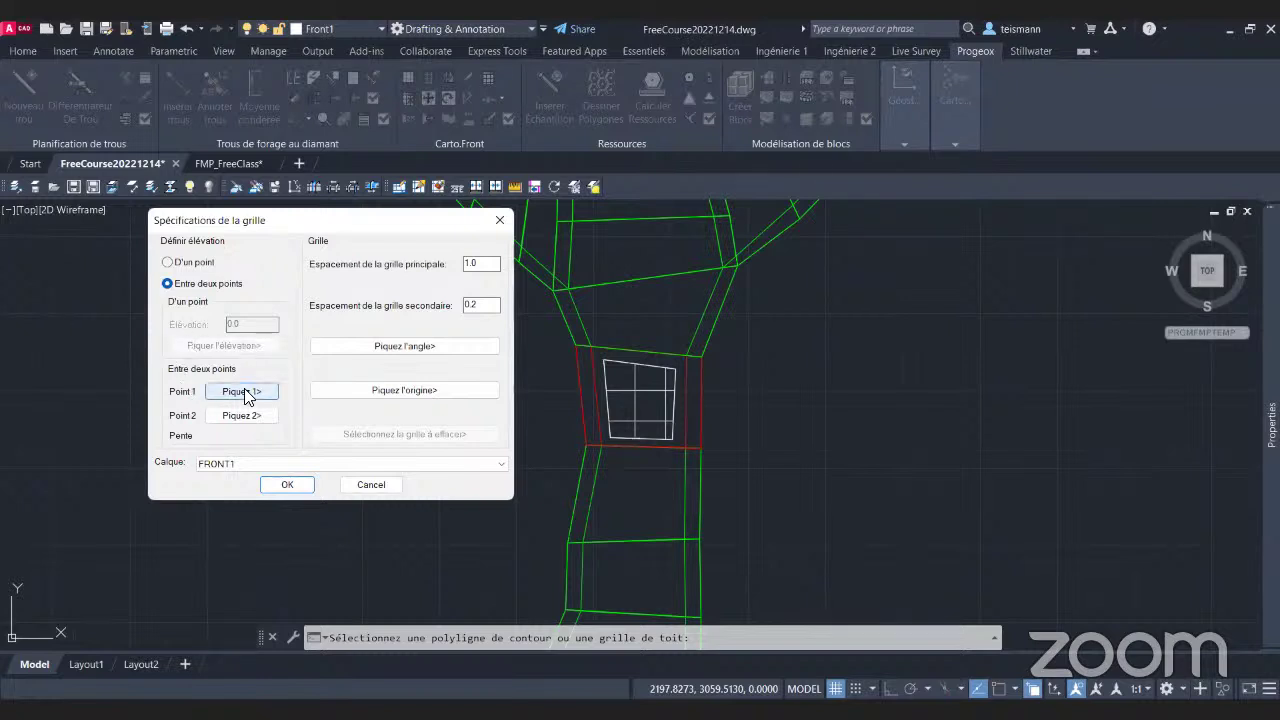
Turn on the Nearest object snap and pick elevation point 1 on the lower roof edge of the red drift segment.
click(227, 392)
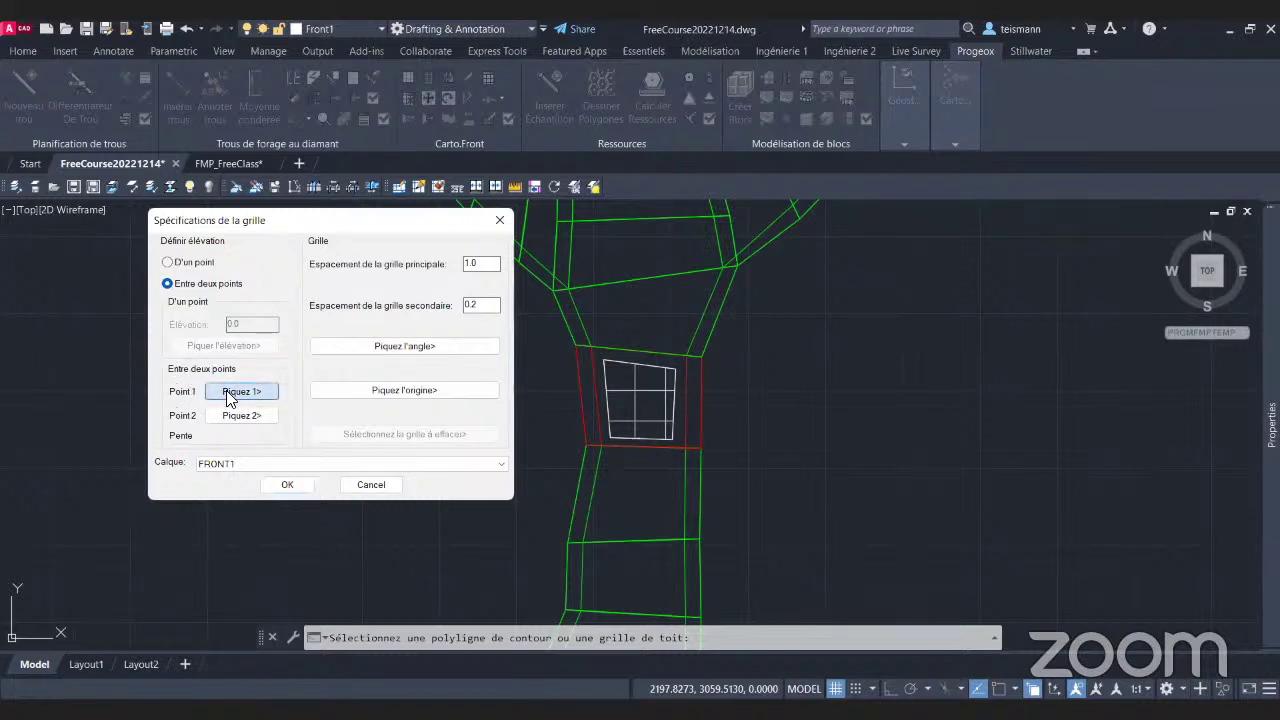
shift+middle_drag(640, 400, 597, 405)
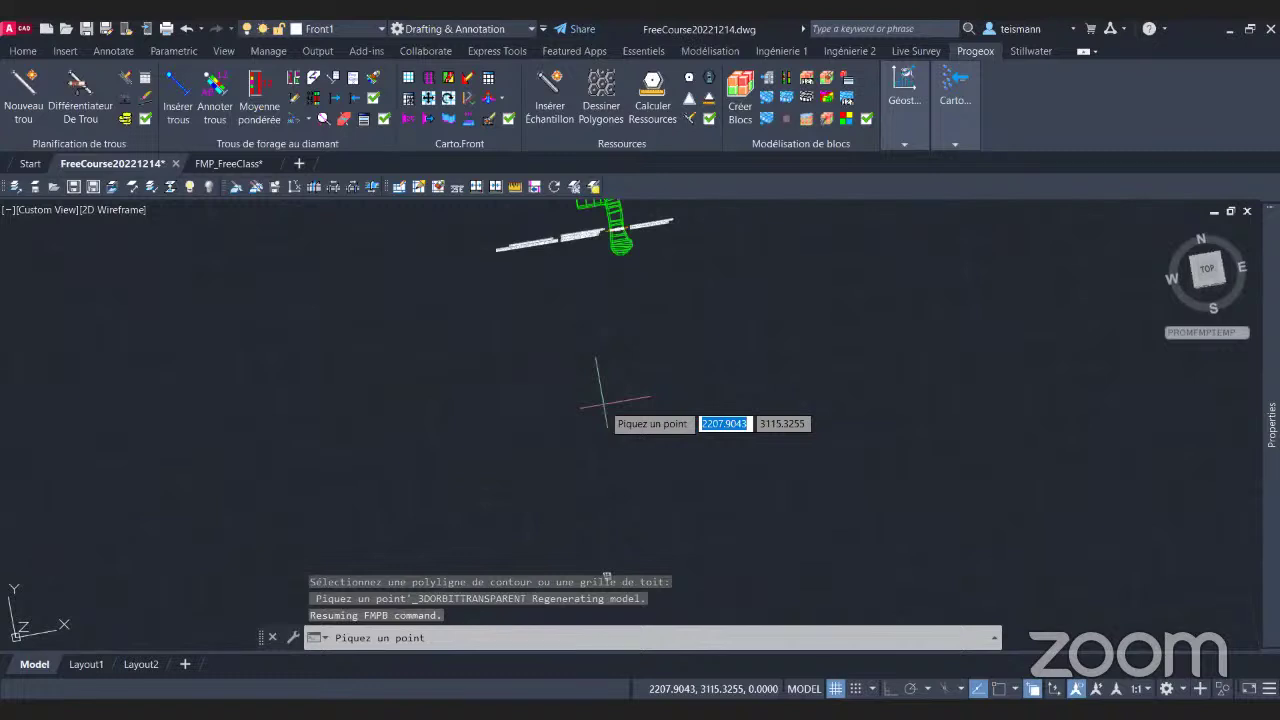
scroll(597, 405, up, 5)
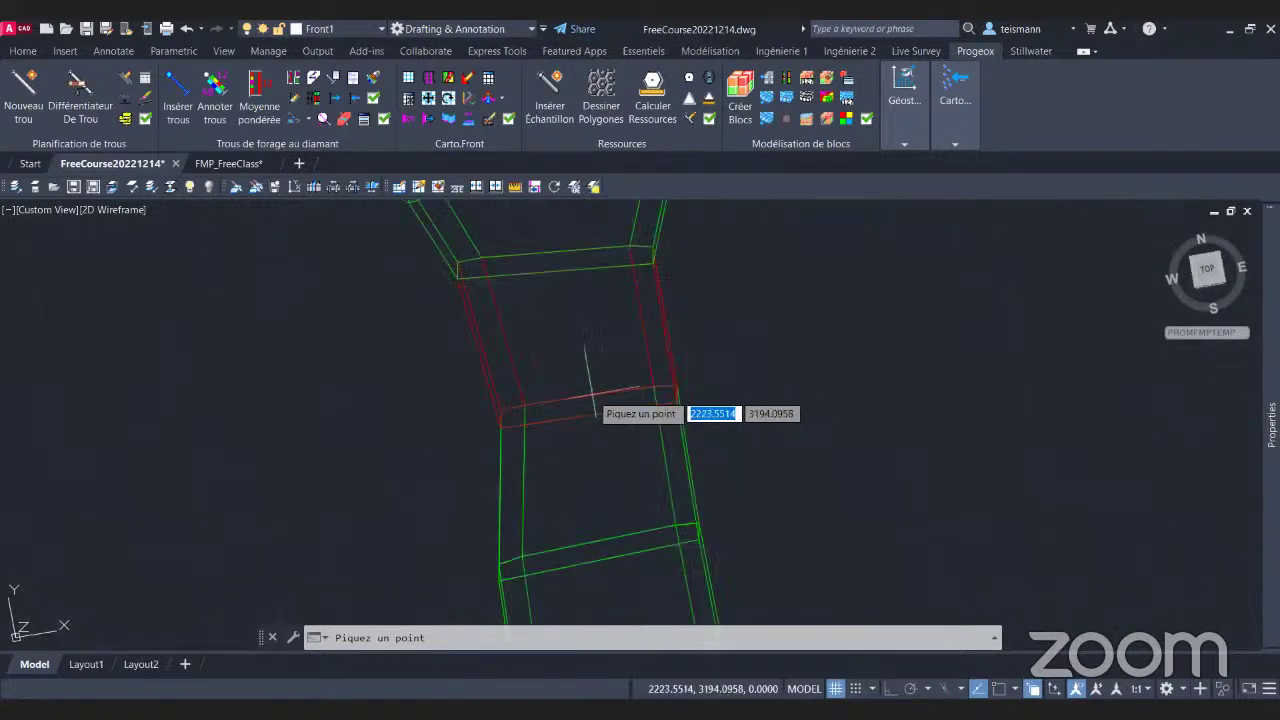
text('os)
key(Return)
click(651, 361)
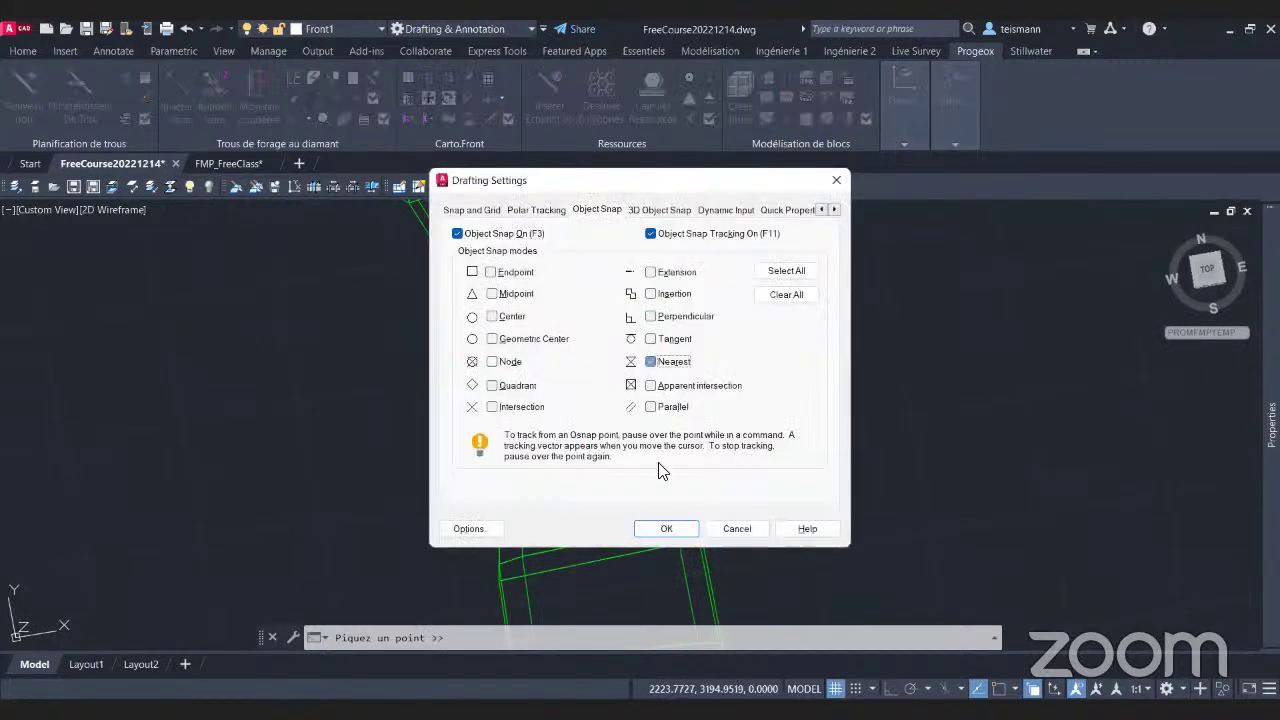
click(657, 524)
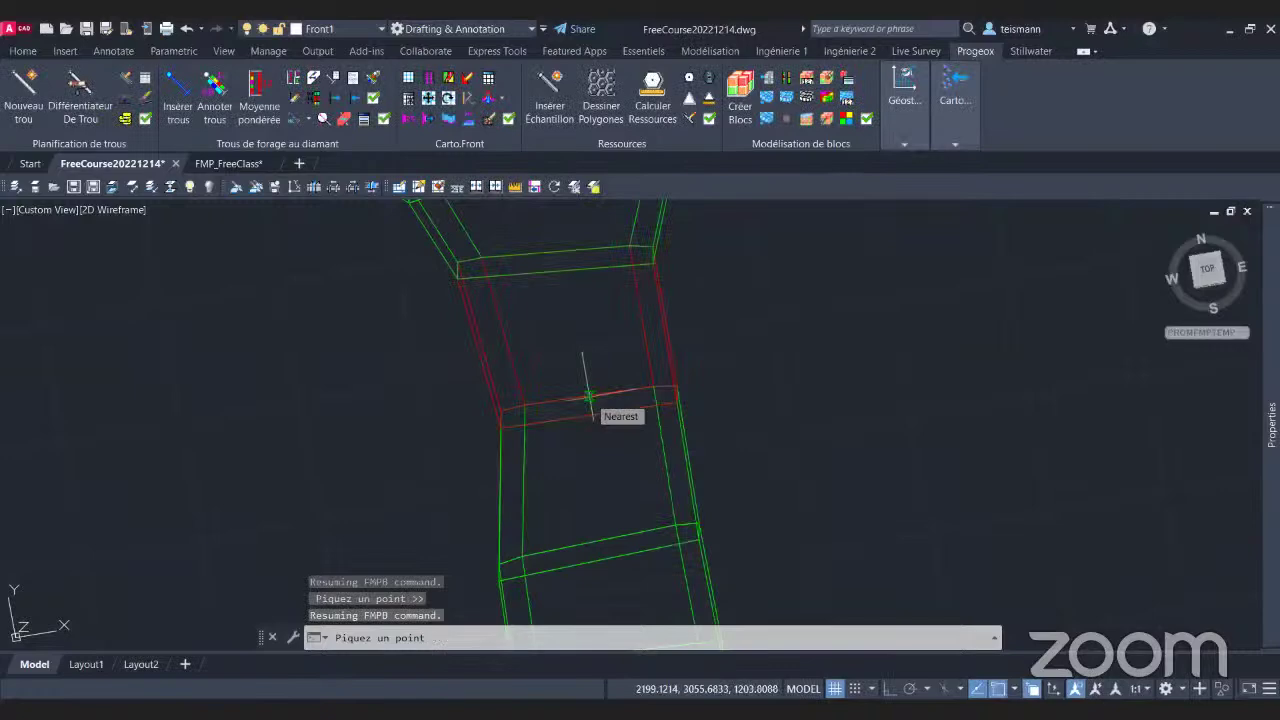
click(589, 397)
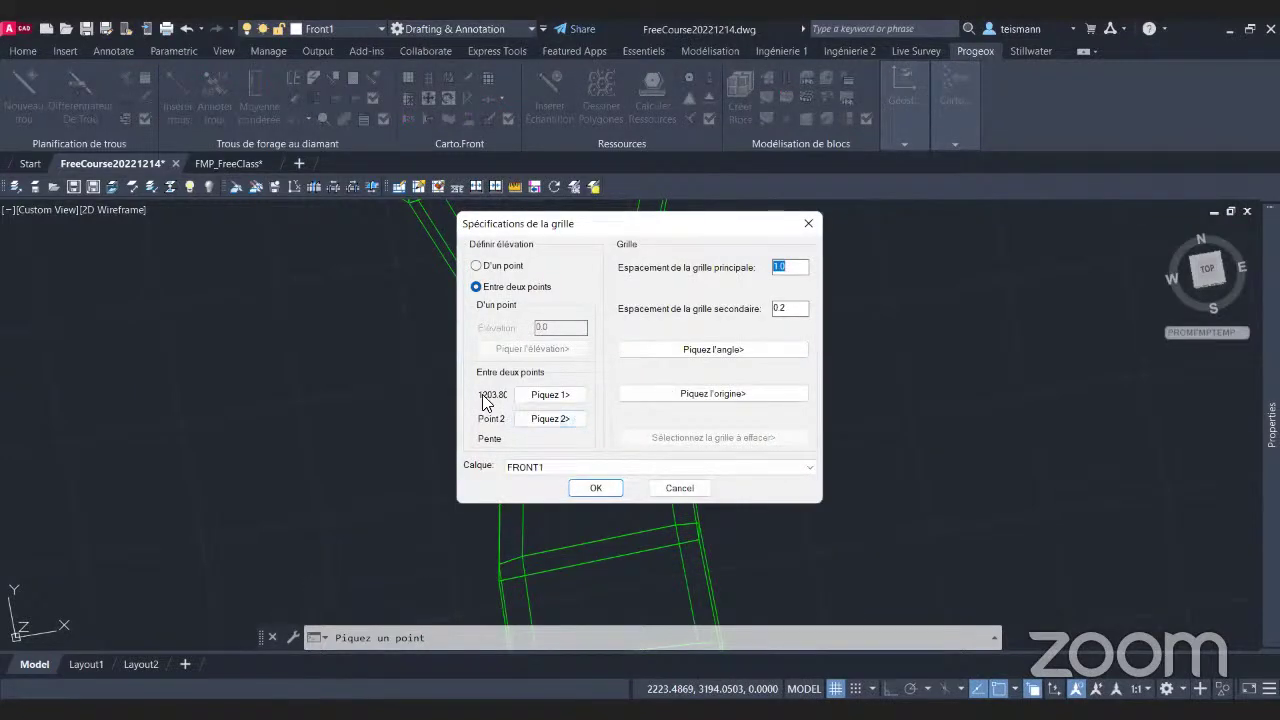
Pick elevation point 2 at the 1203.8 level so that the grid has a slope of 0.0 %.
click(554, 421)
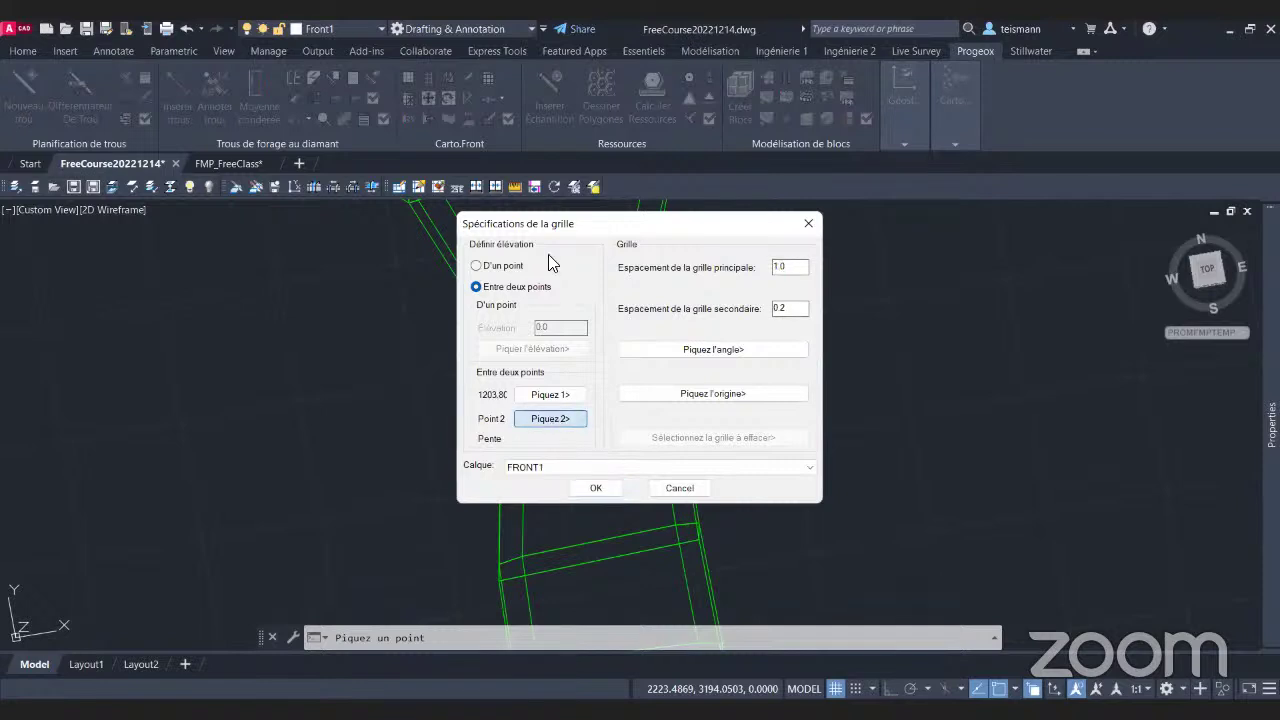
click(515, 450)
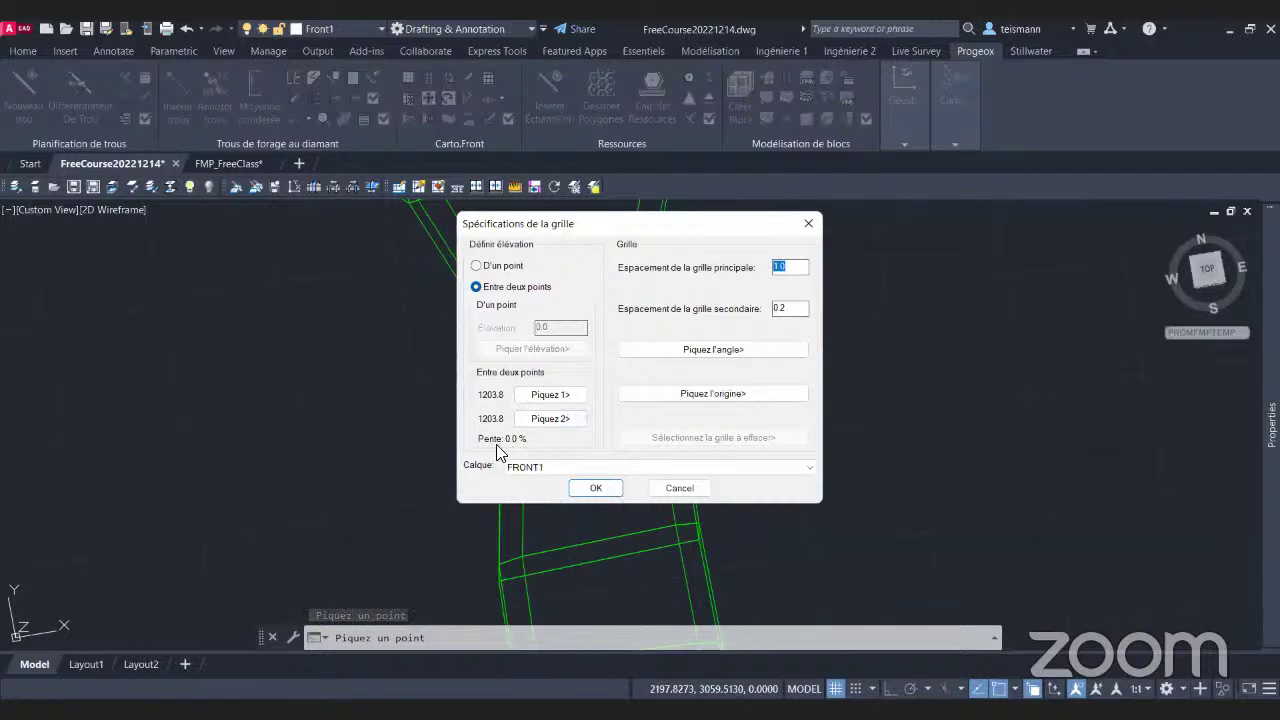
click(550, 421)
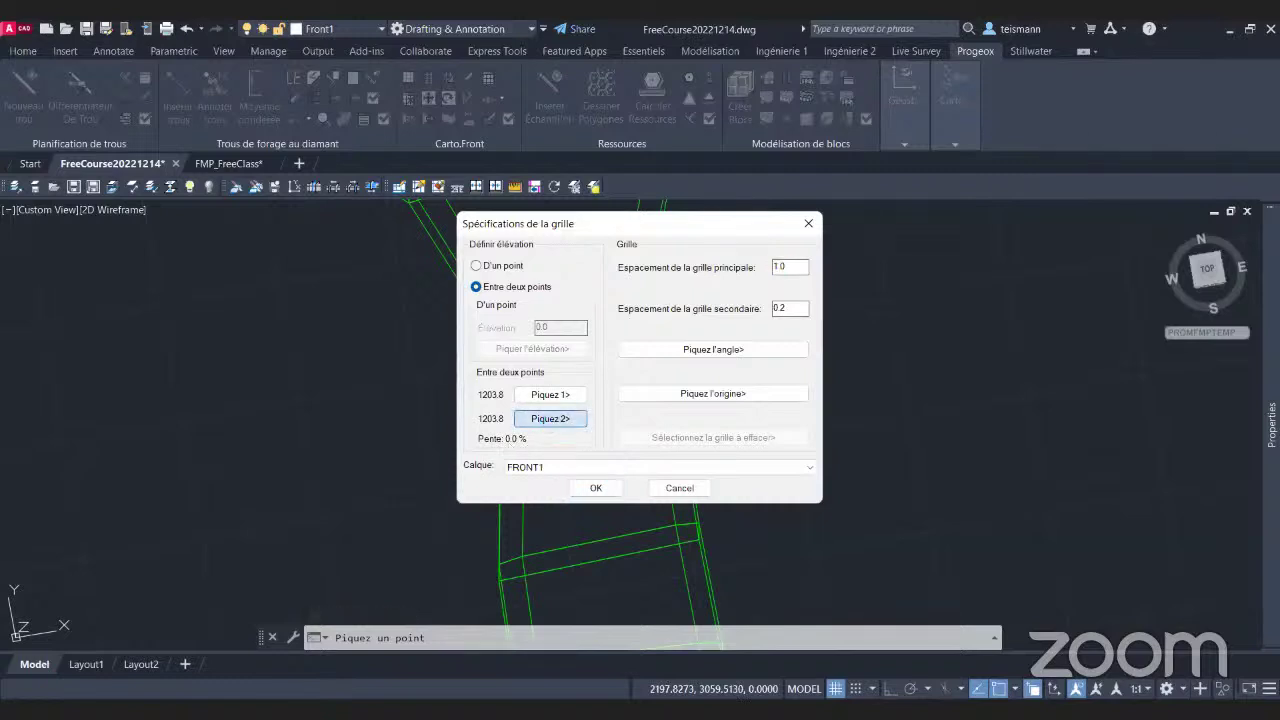
click(534, 449)
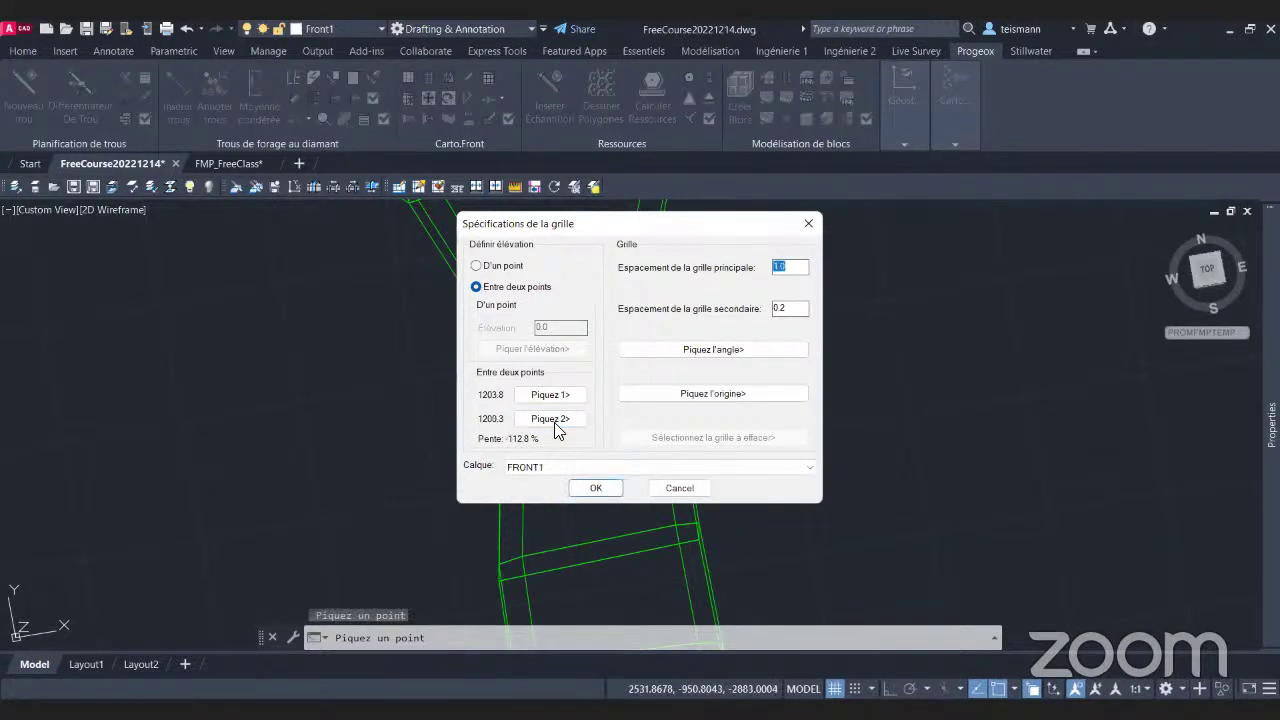
click(555, 418)
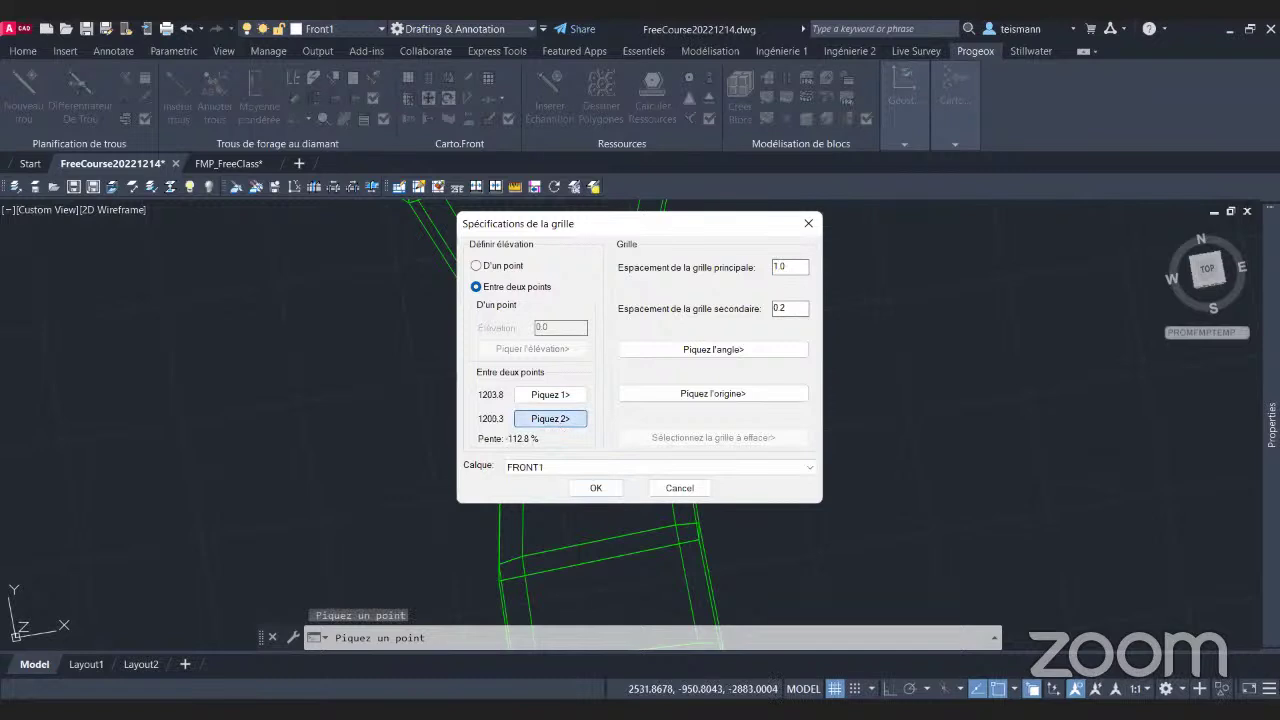
click(534, 494)
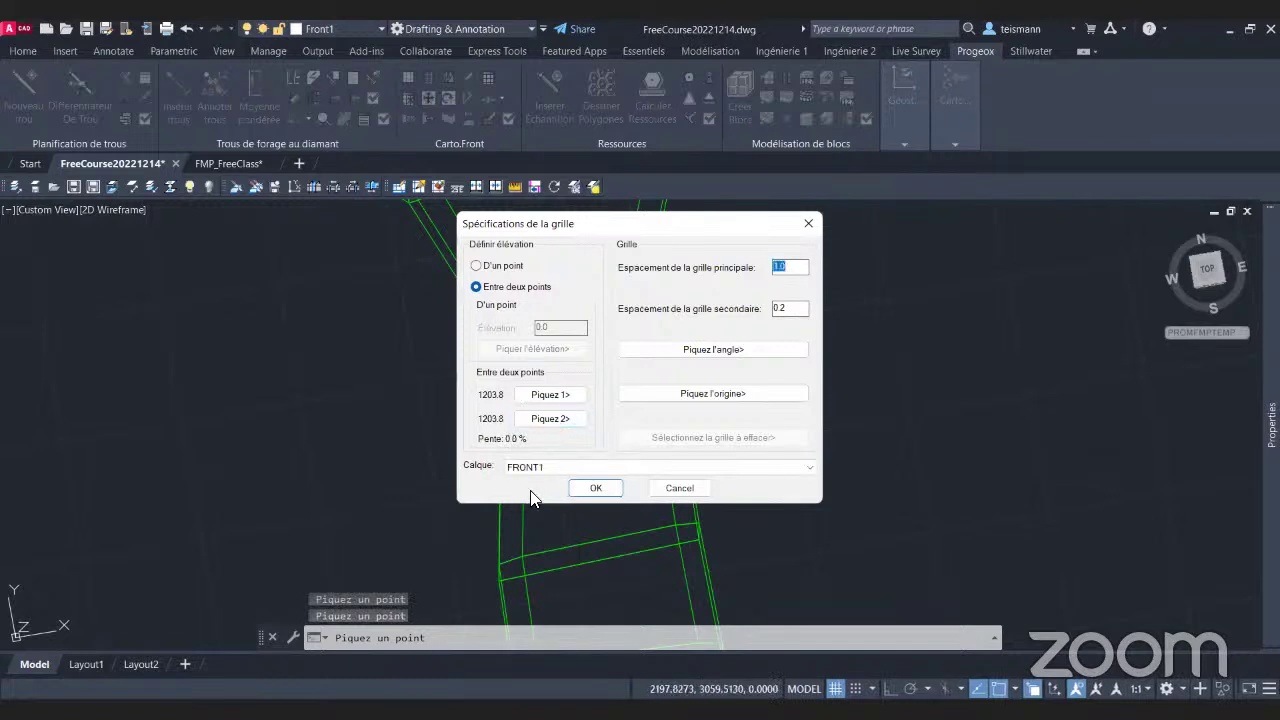
Assign the grid to layer 0 and create it with 1.0 main and 0.2 secondary spacing.
click(580, 469)
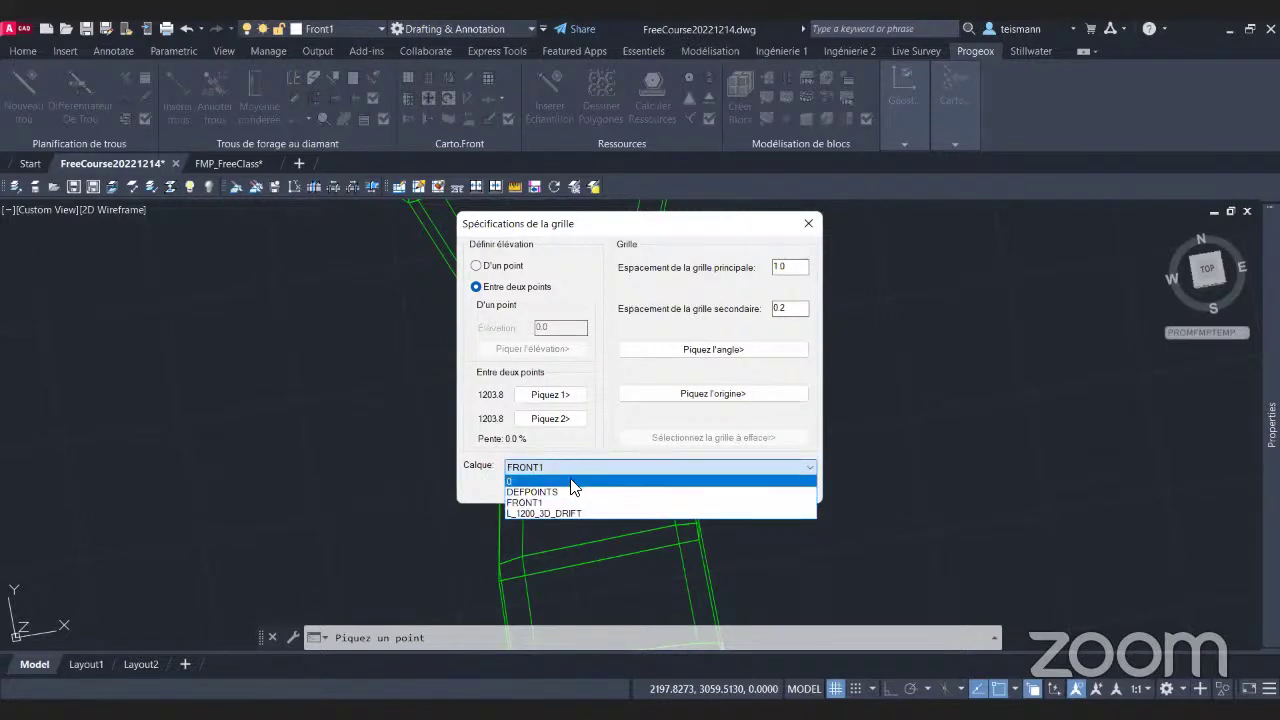
click(571, 481)
click(590, 488)
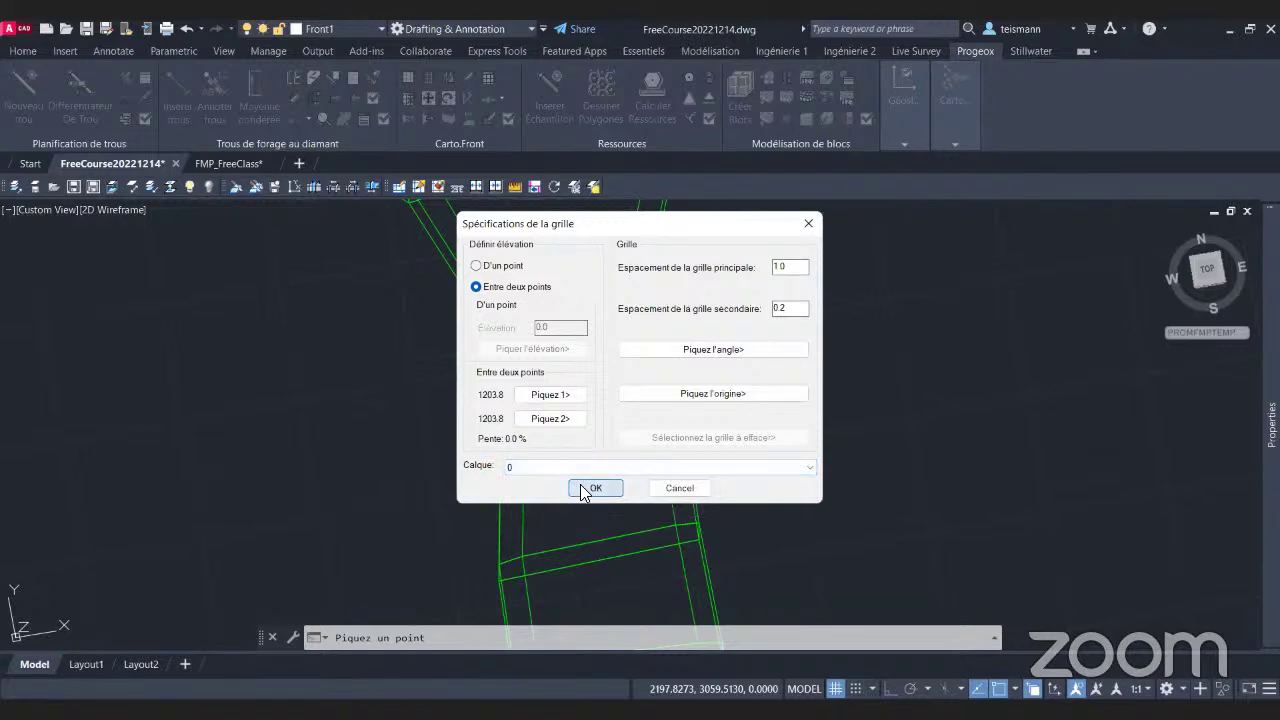
Inspect the grid's position on the roof of the red drift segment in 3D and return to plan view.
mouse_move(586, 457)
shift+middle_down()
mouse_move(633, 481)
mouse_move(683, 437)
mouse_move(774, 394)
mouse_move(703, 497)
mouse_move(586, 571)
mouse_move(717, 426)
mouse_move(751, 397)
mouse_move(769, 409)
shift+middle_up()
scroll(666, 550, down, 2)
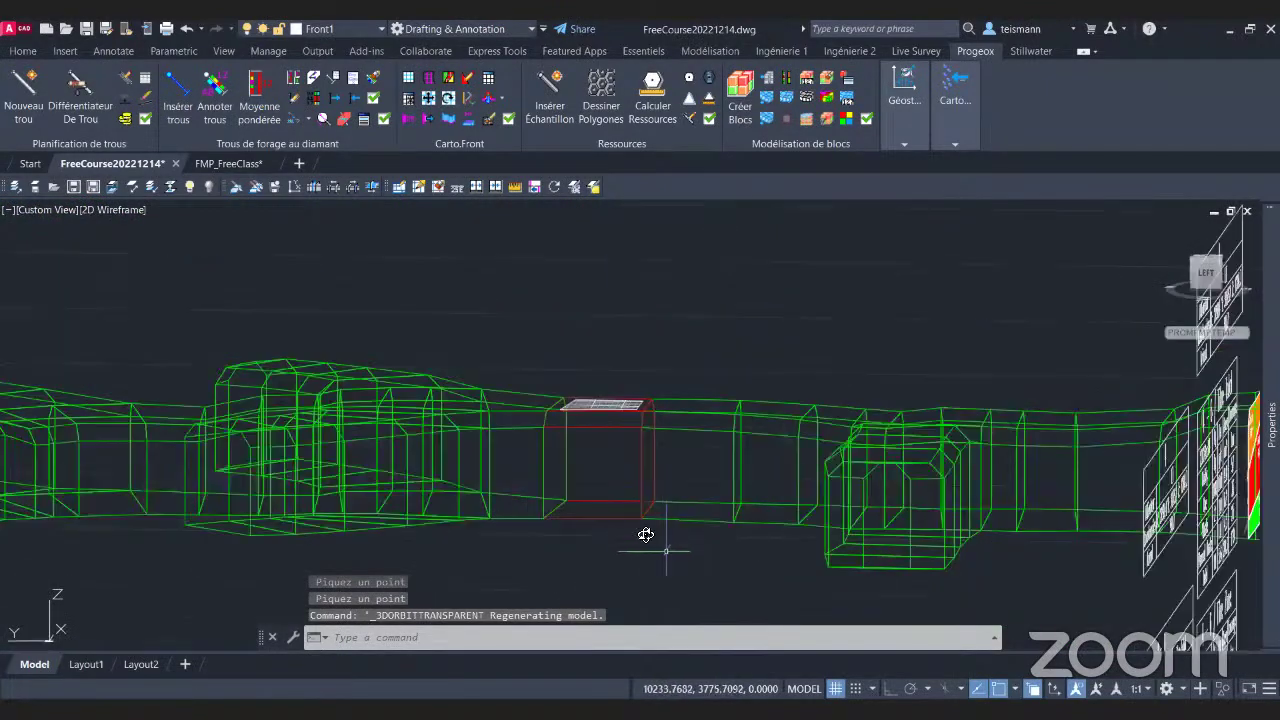
shift+middle_drag(646, 535, 588, 415)
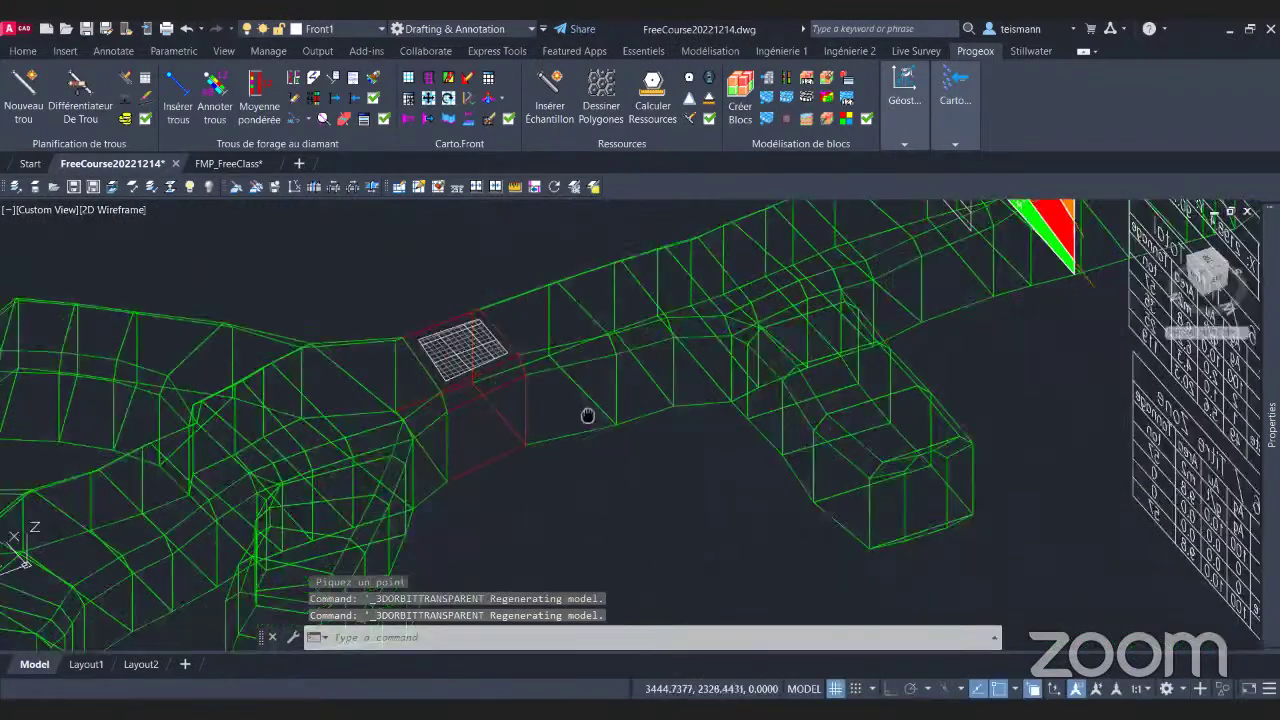
scroll(588, 415, down, 6)
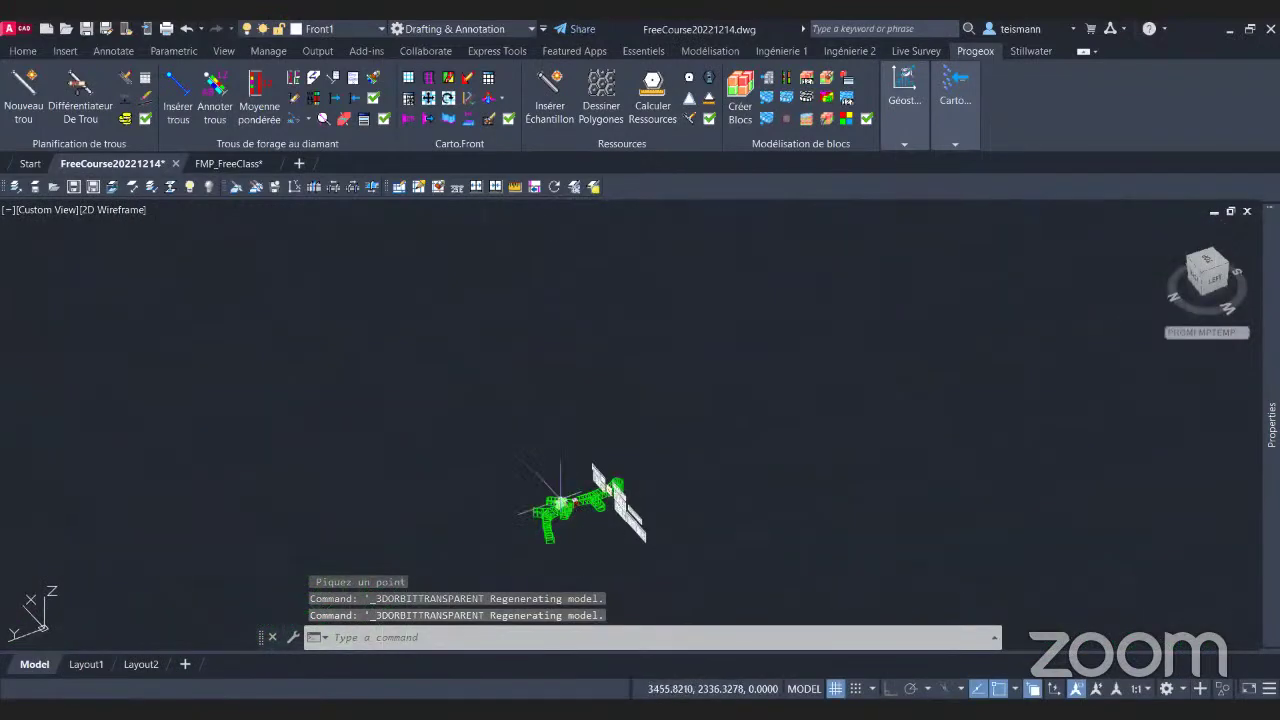
text(secp)
key(Return)
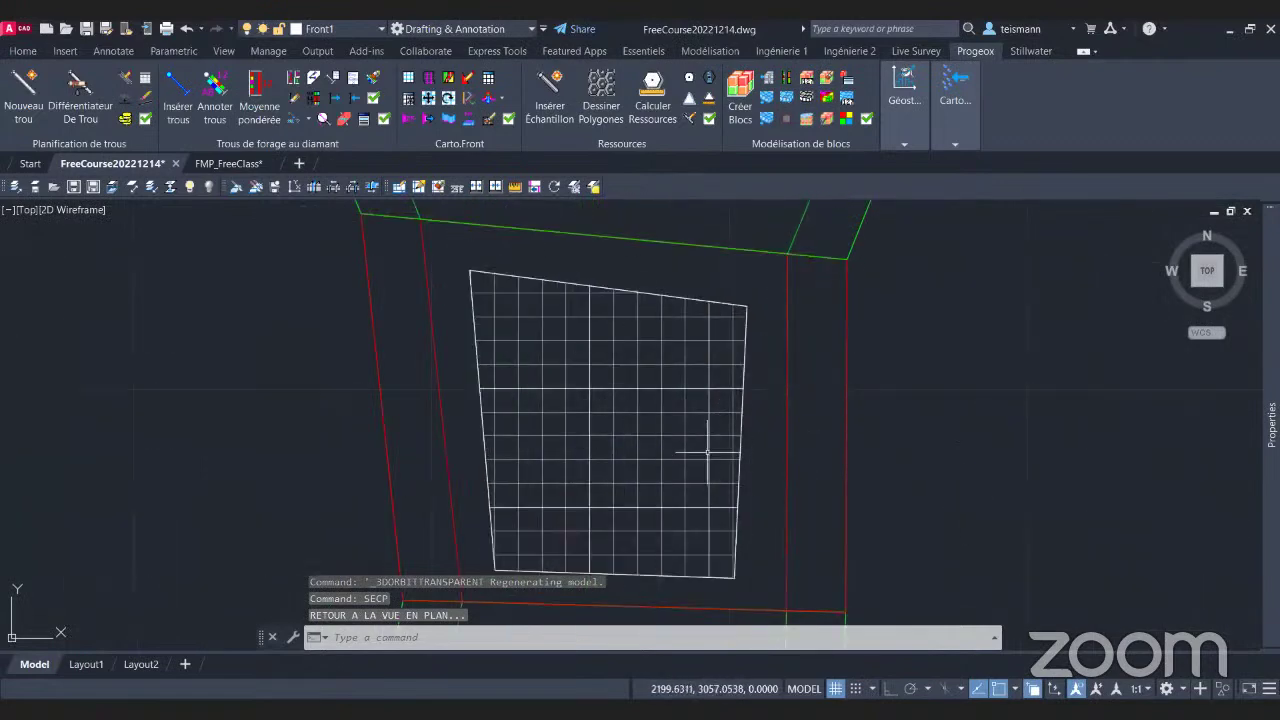
scroll(548, 346, down, 4)
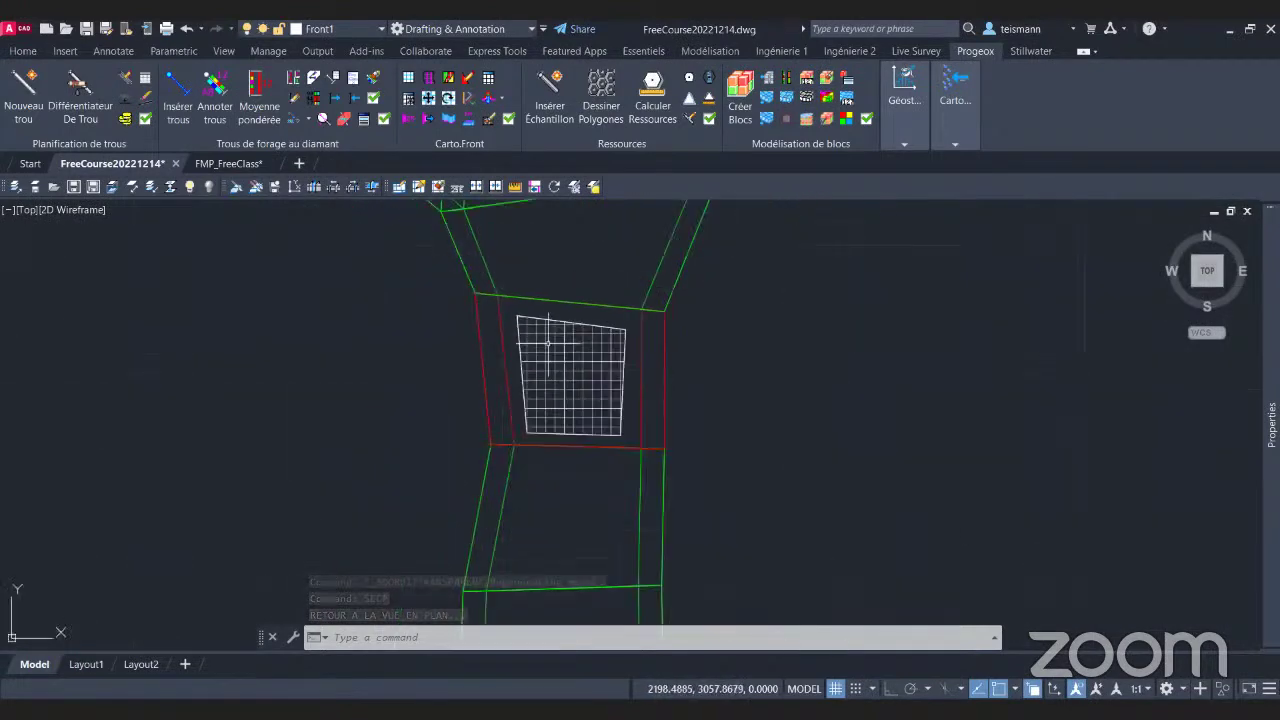
Look at the Dessiner, Assigner and Réinitialiser options and leave them without choosing one.
click(470, 104)
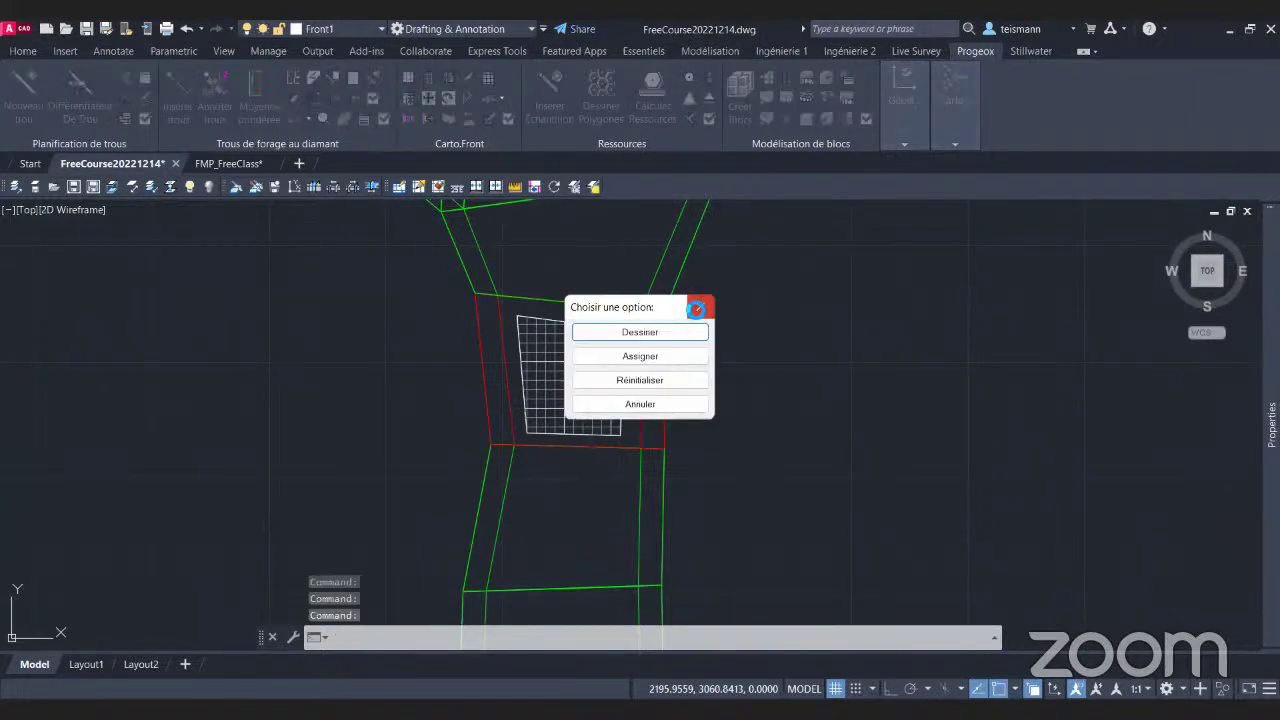
click(693, 307)
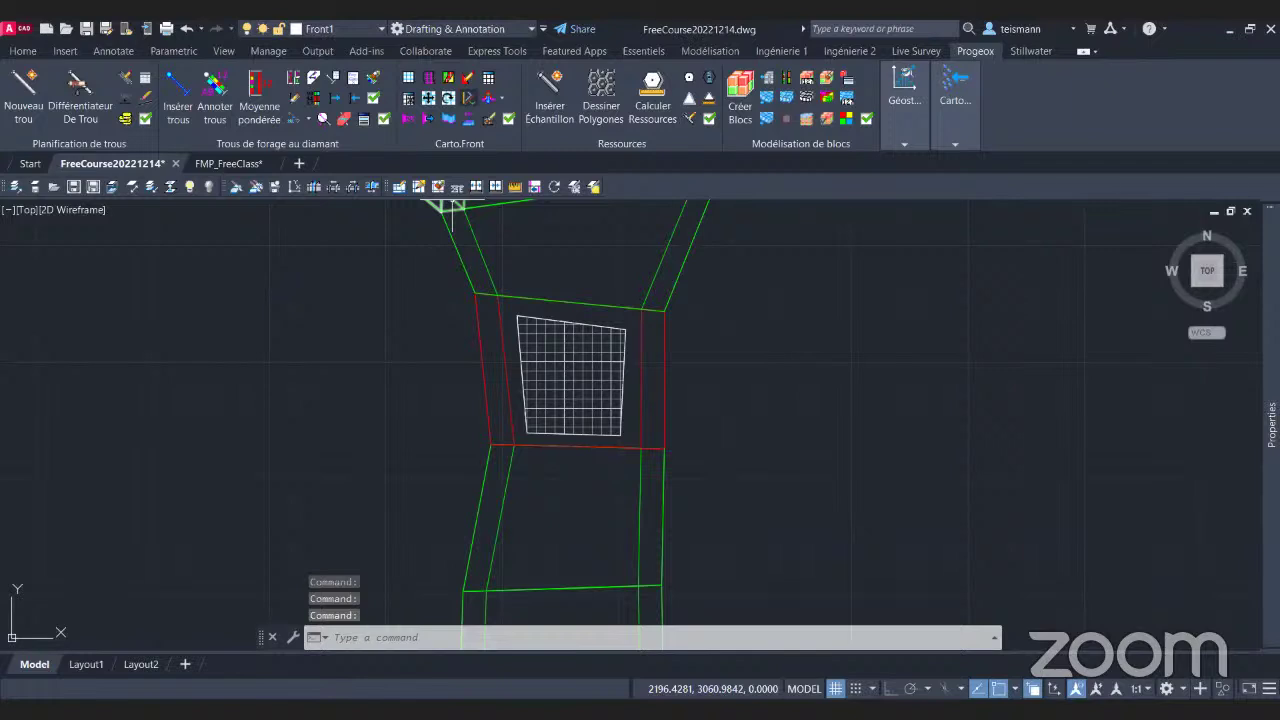
Draw three separate straight polylines across the upper-left drift branch and set the vertical one's elevation to 1202.
scroll(452, 207, down, 5)
key(Return)
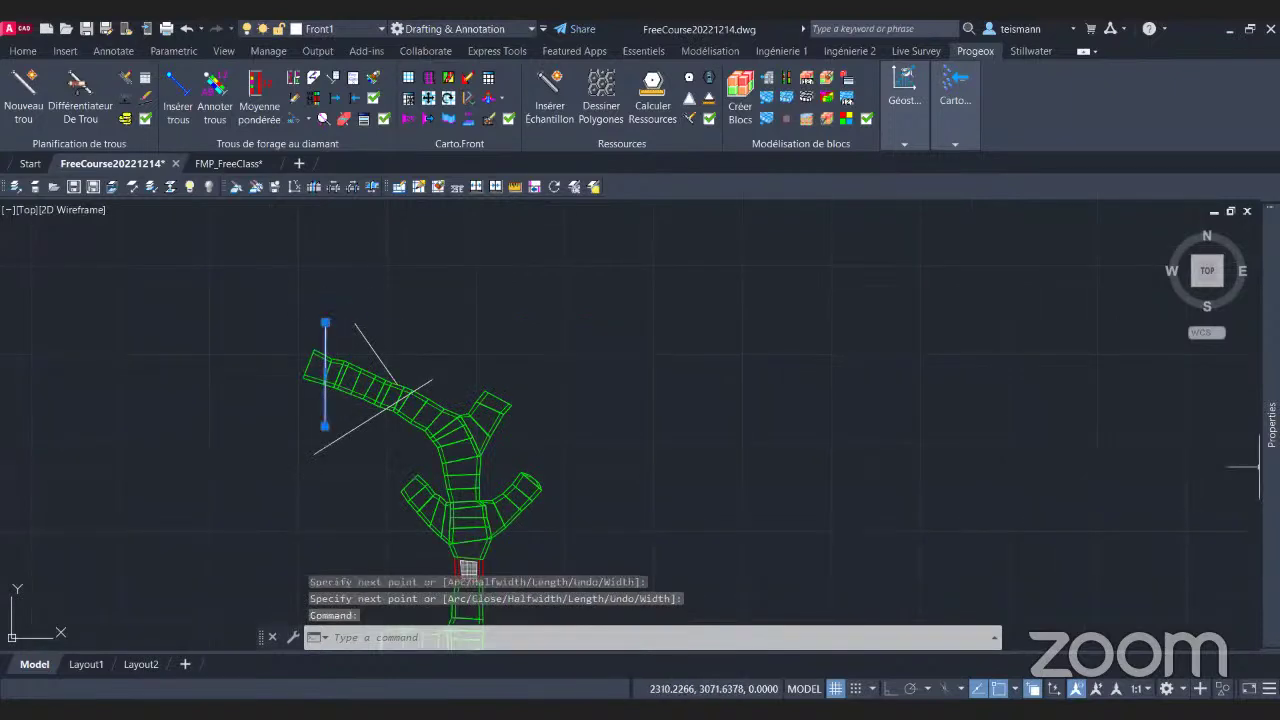
mouse_move(1262, 466)
scroll(1128, 496, down, 5)
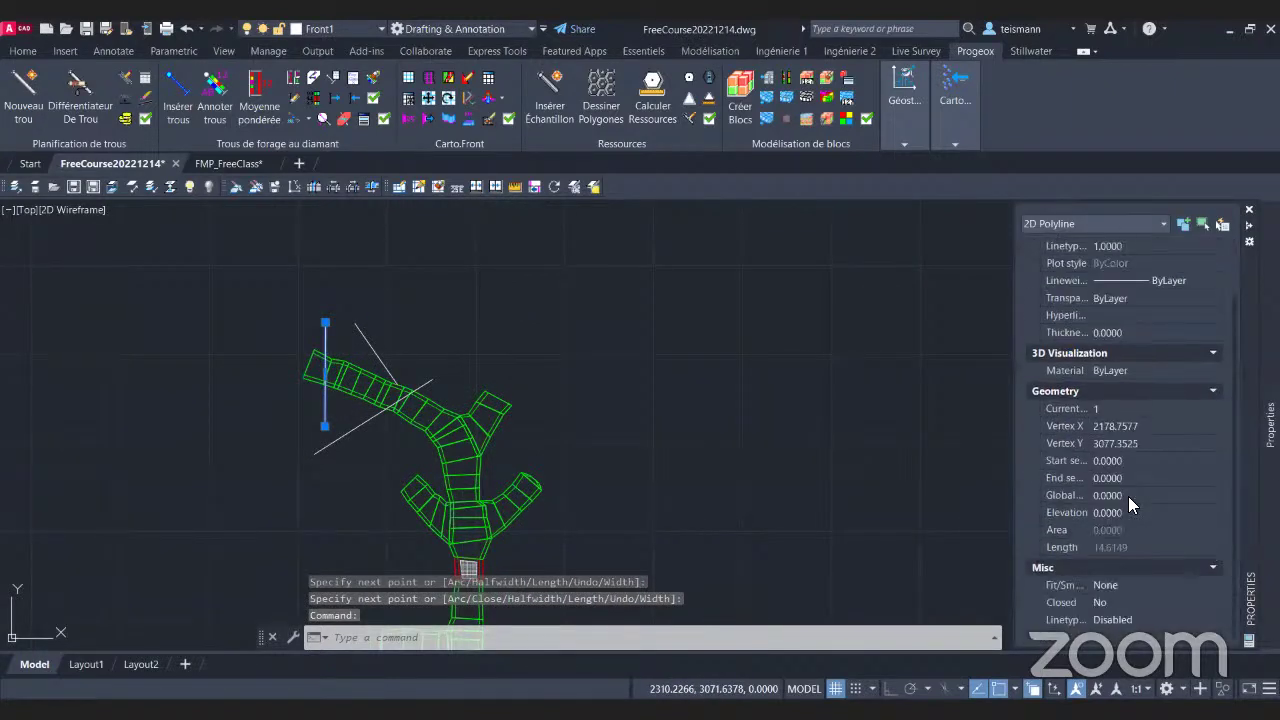
click(1122, 514)
key(BackSpace)
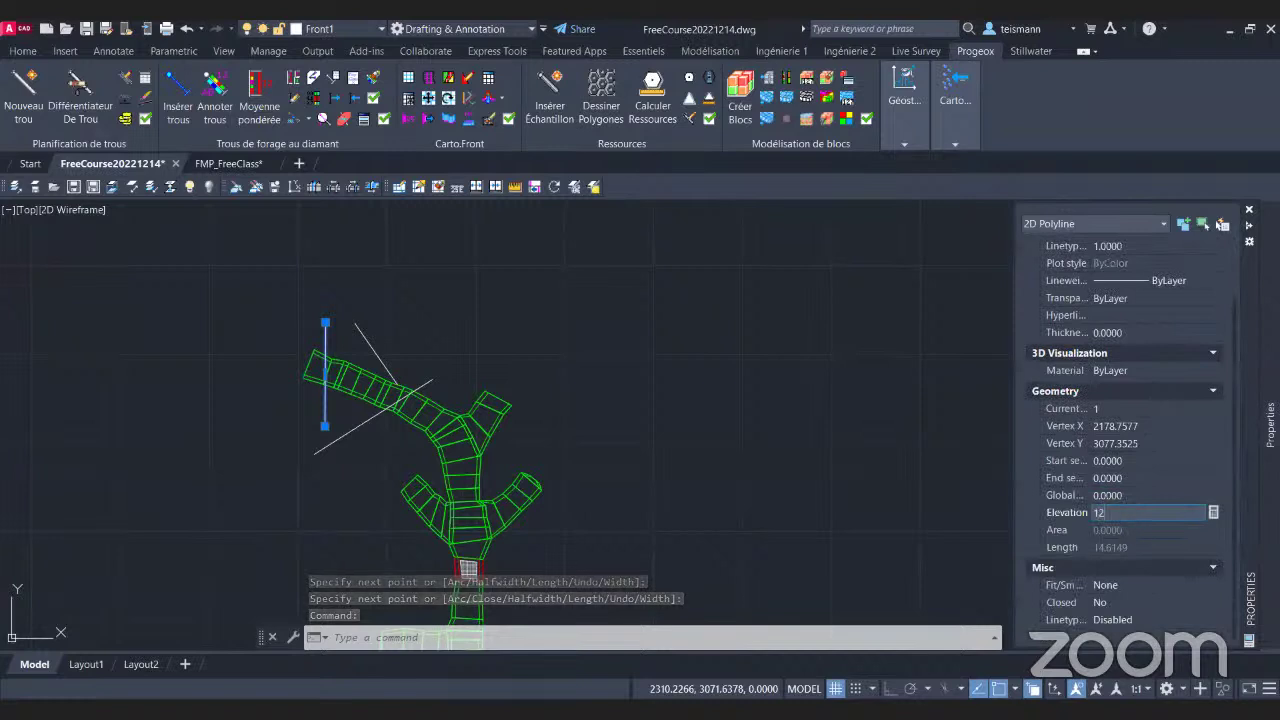
text(1202)
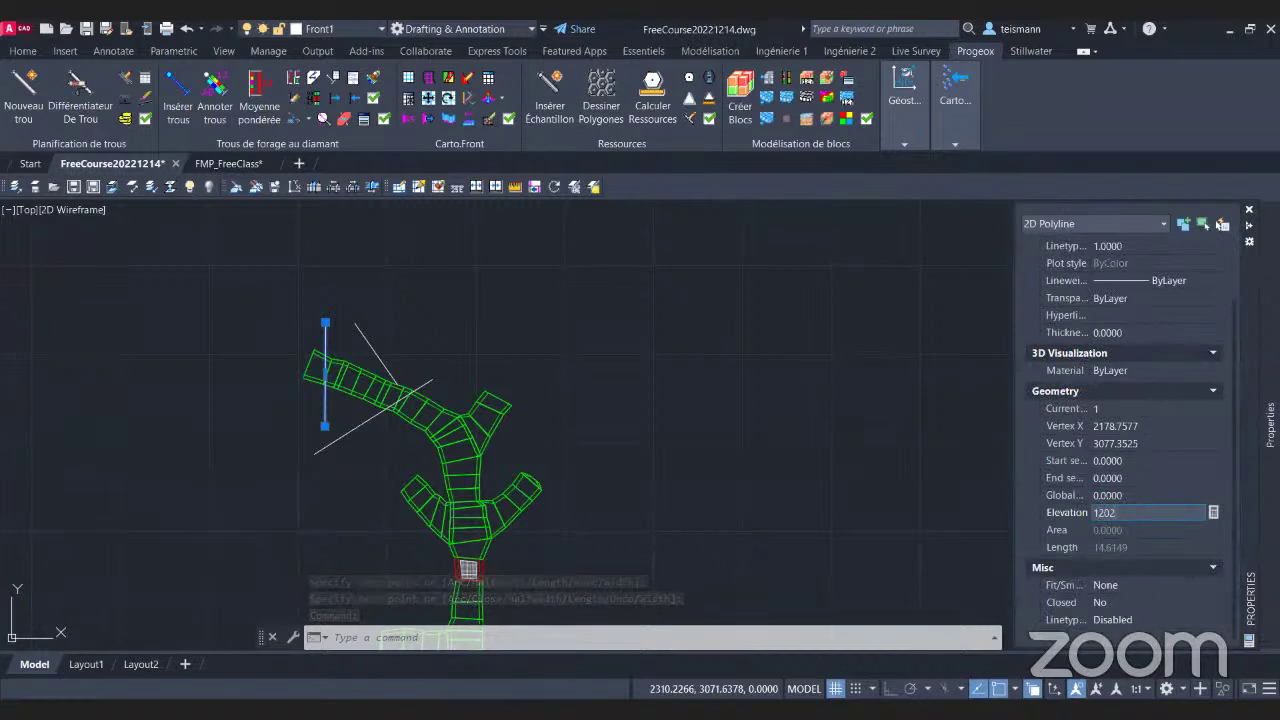
key(Escape)
Set the elevation of the short diagonal polyline above the upper-left drift branch to 1204.
click(376, 354)
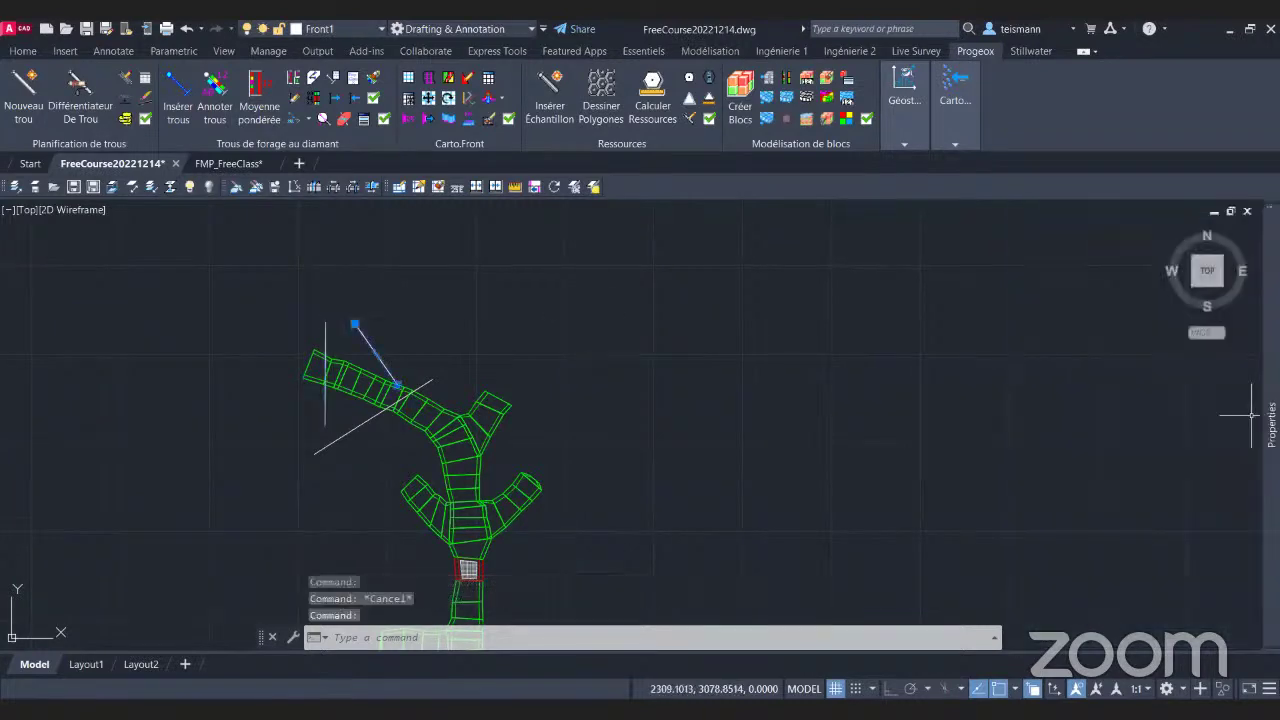
click(1115, 582)
text(120)
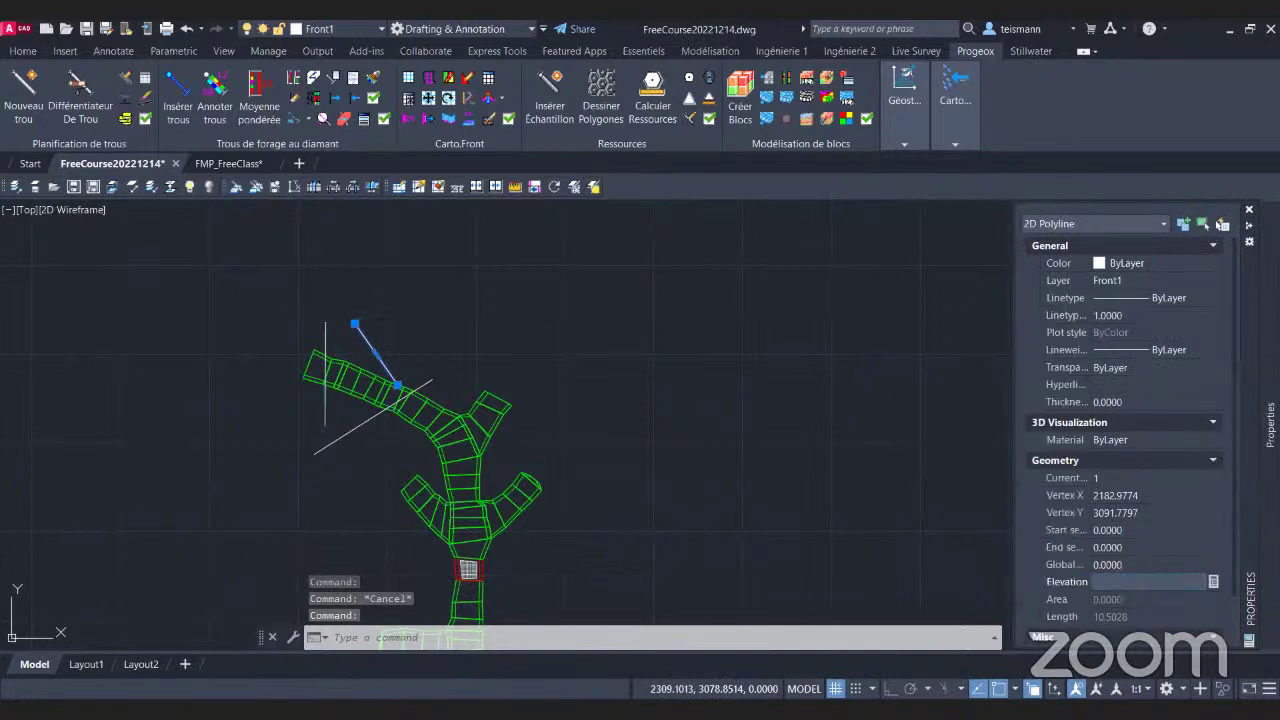
text(4)
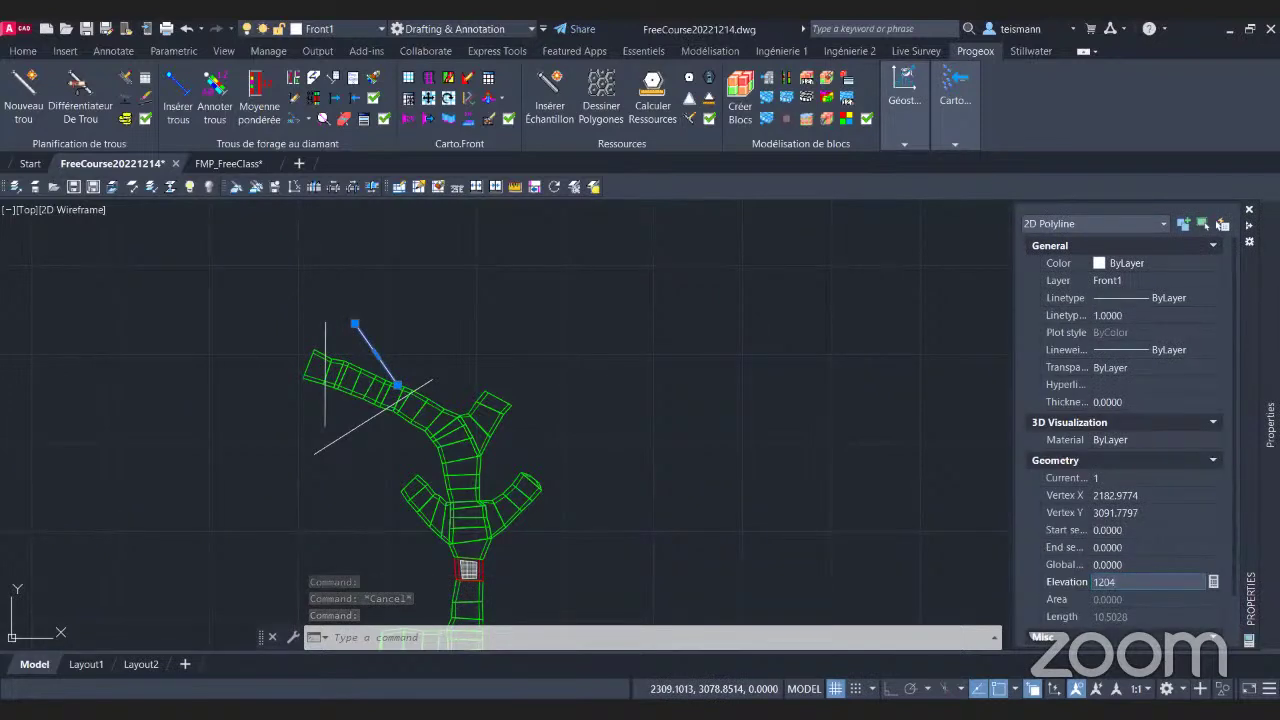
key(Return)
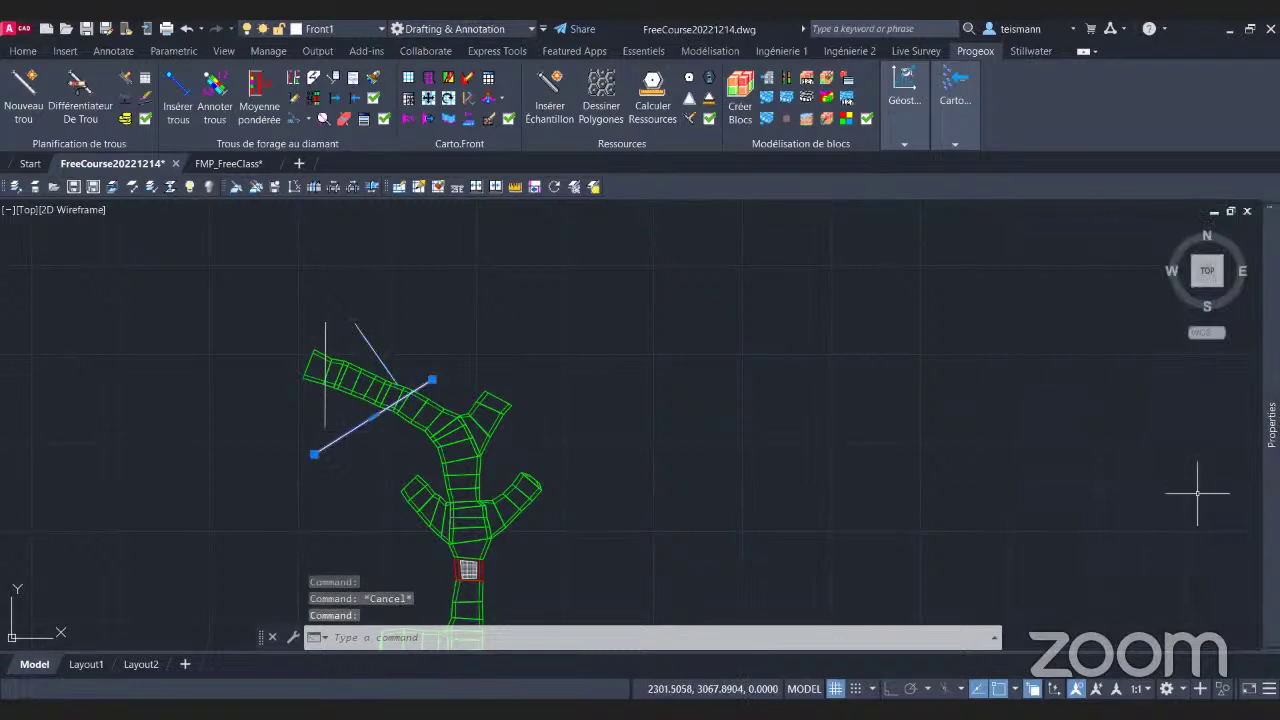
Set the elevation of the long diagonal polyline crossing the upper-left drift branch to 1206.
mouse_move(1271, 420)
click(1150, 582)
text(1206)
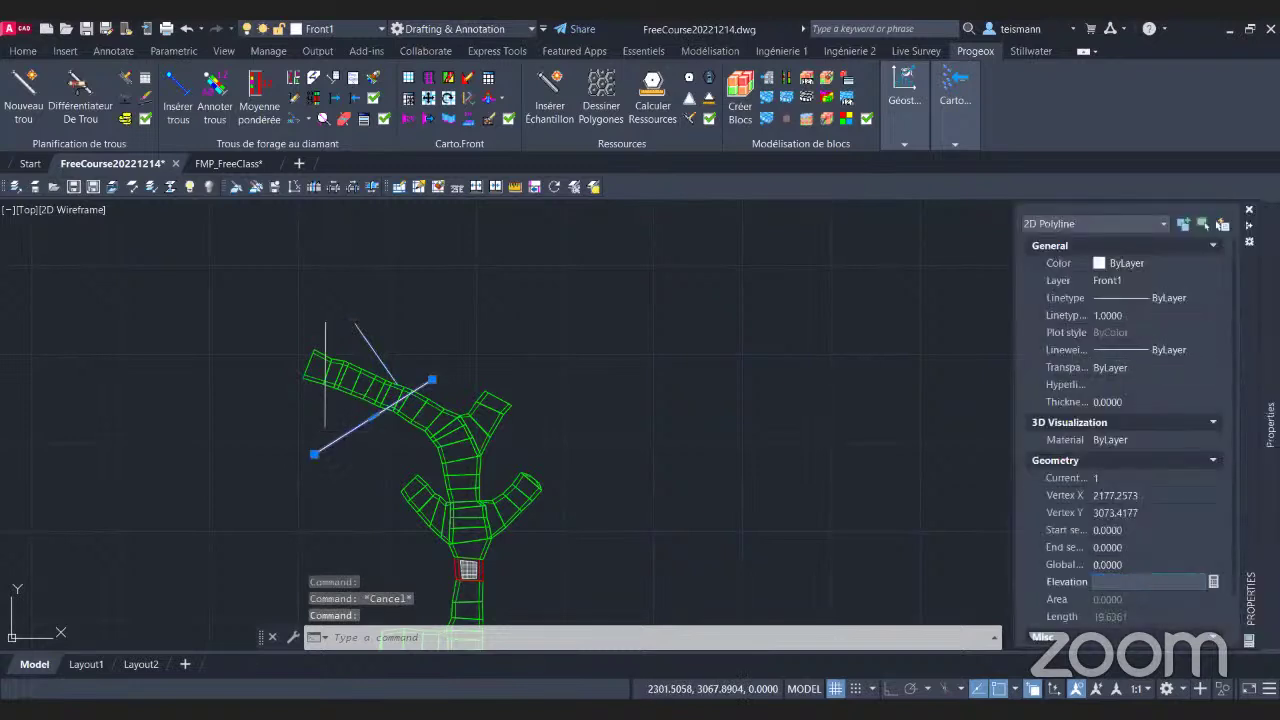
key(Return)
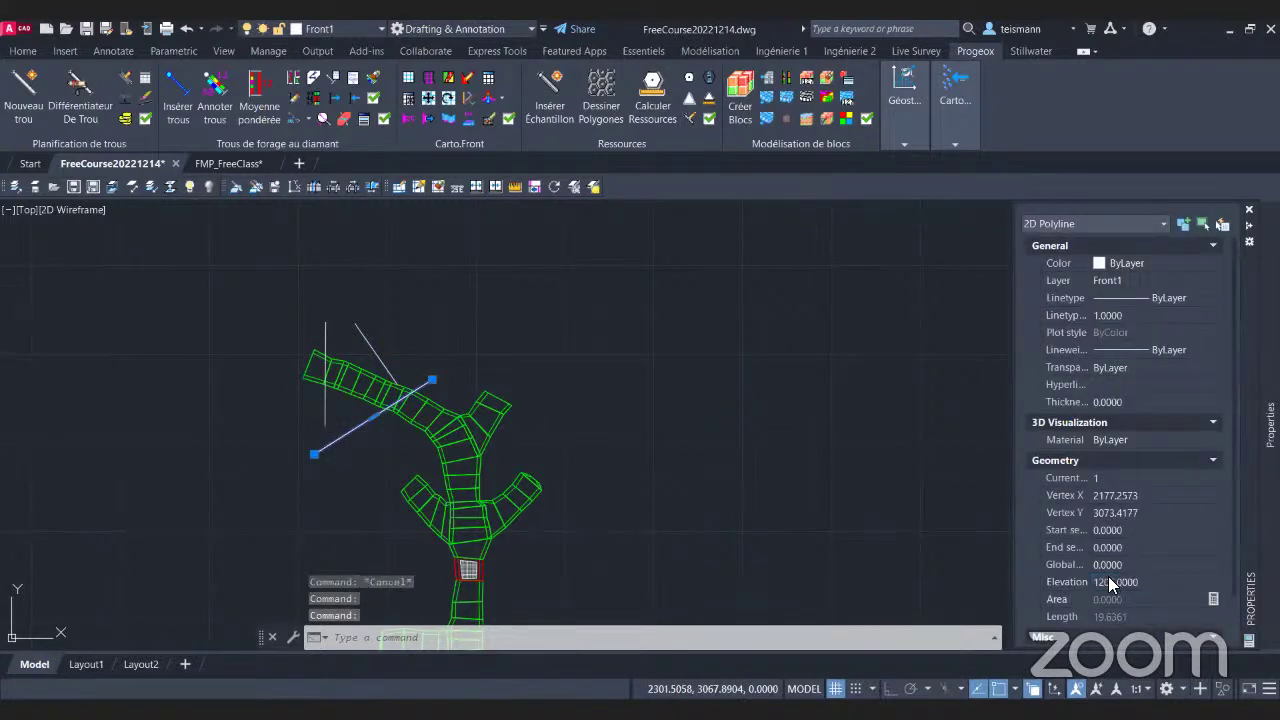
Assign the custom line type Fault1 to the vertical polyline and the short diagonal polyline at the upper-left drift branch.
scroll(370, 390, up, 3)
key(Escape)
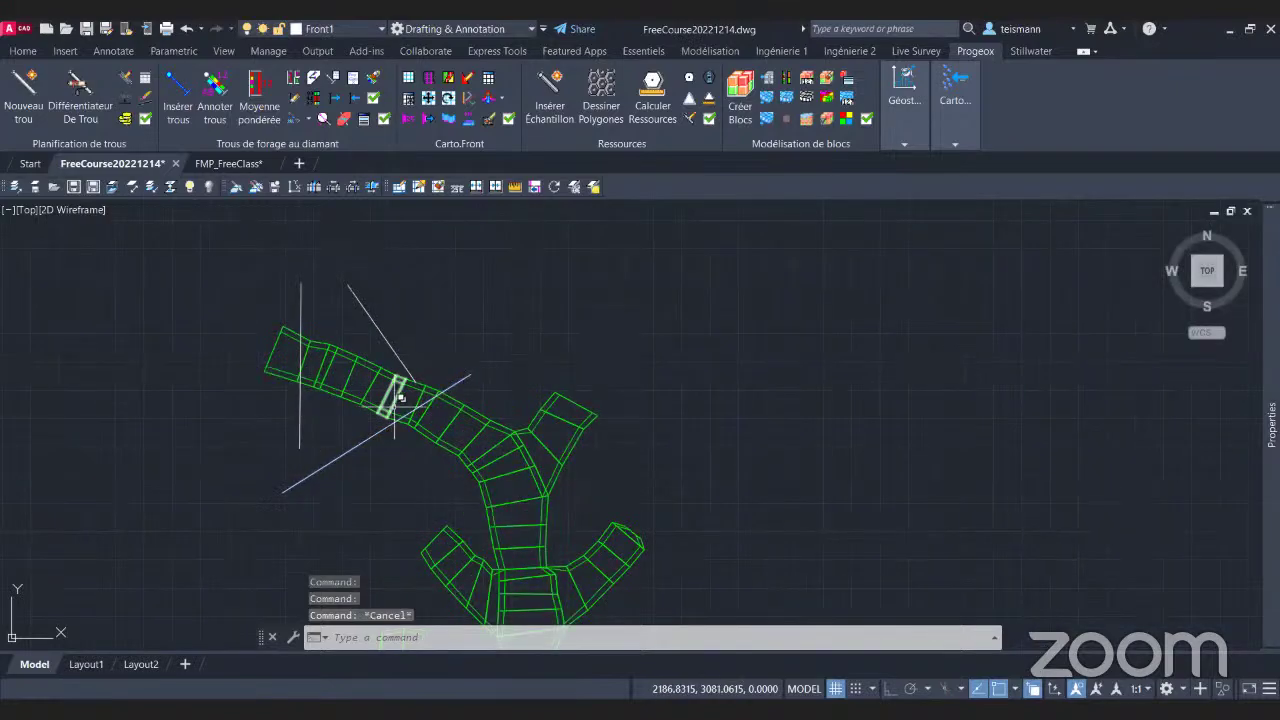
shift+middle_drag(447, 410, 414, 380)
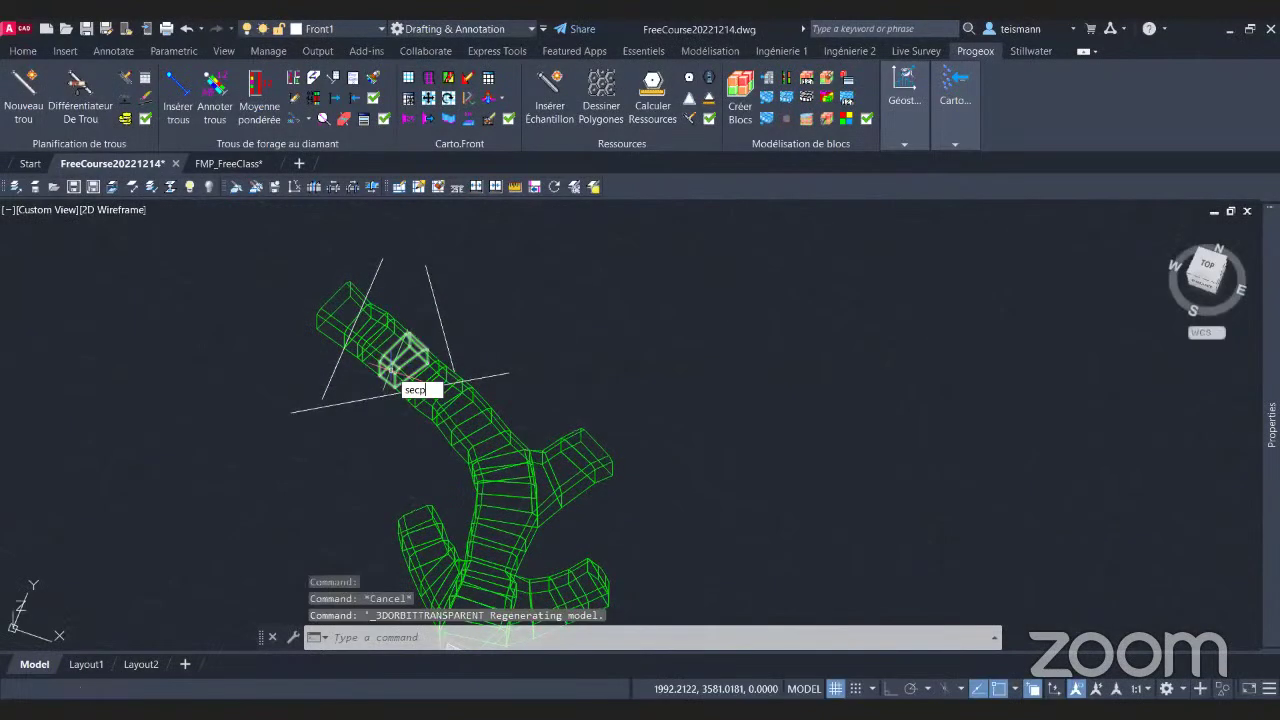
click(534, 186)
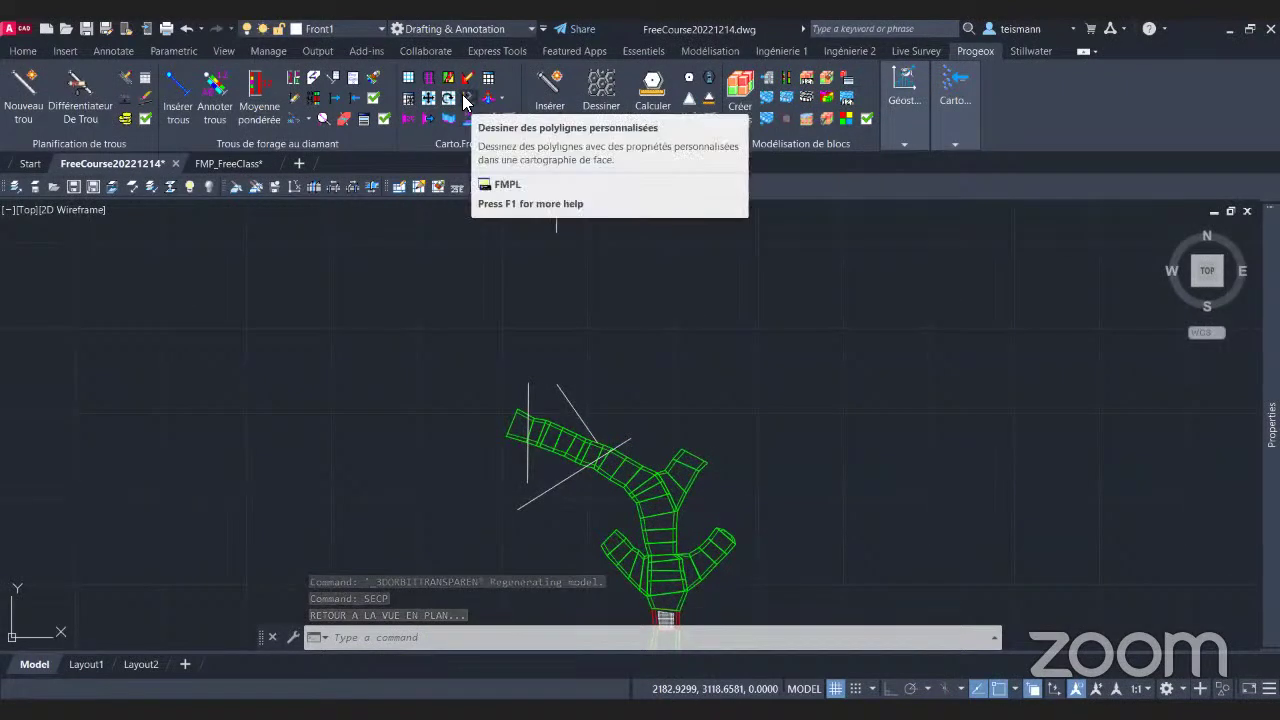
click(468, 100)
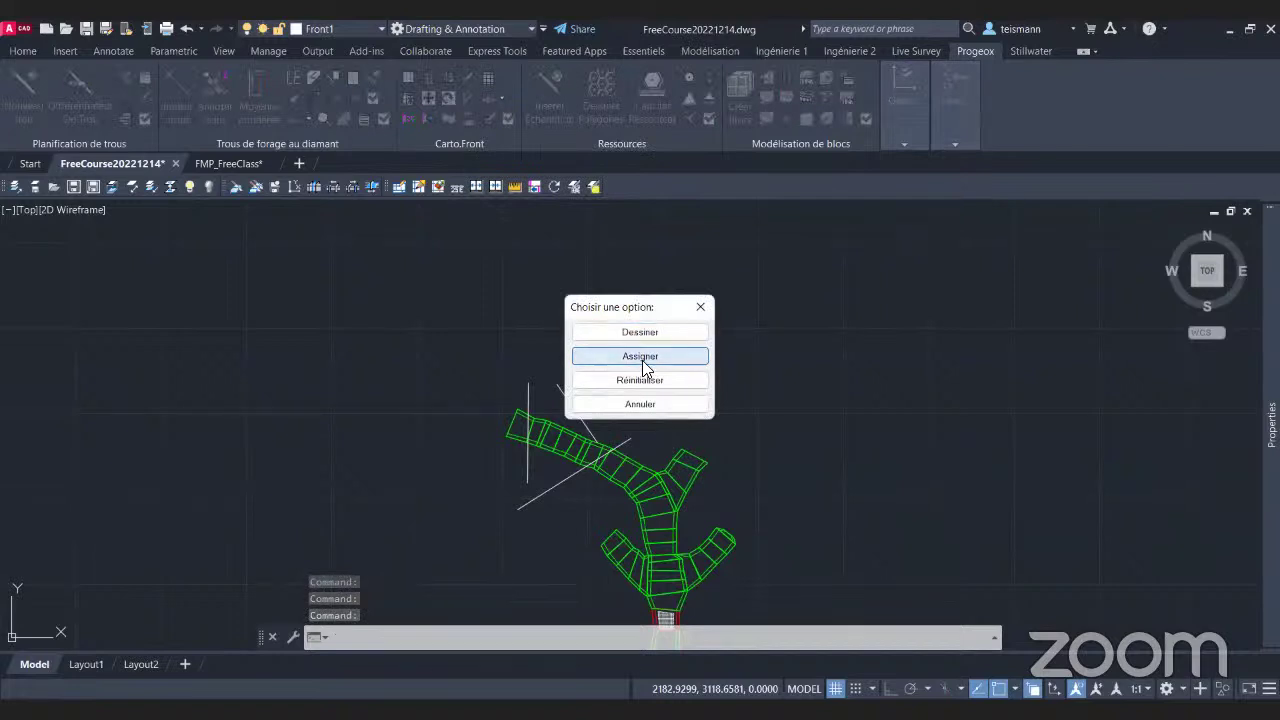
click(645, 360)
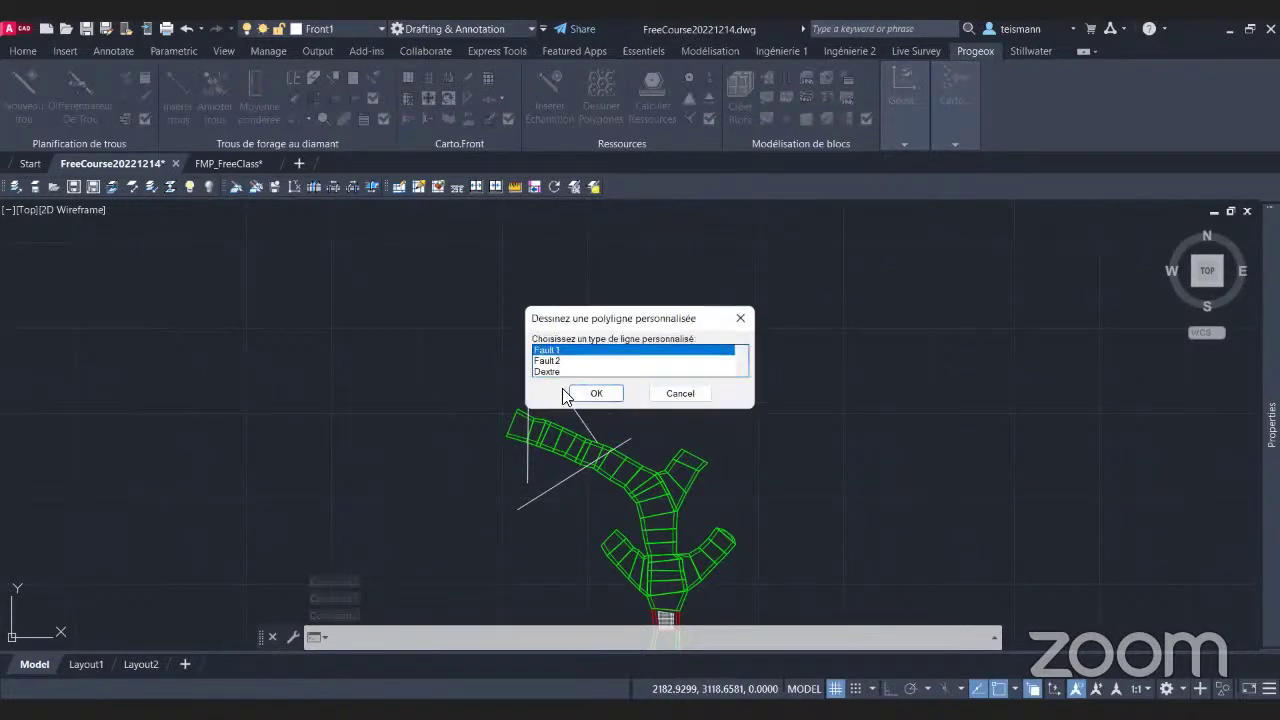
click(591, 394)
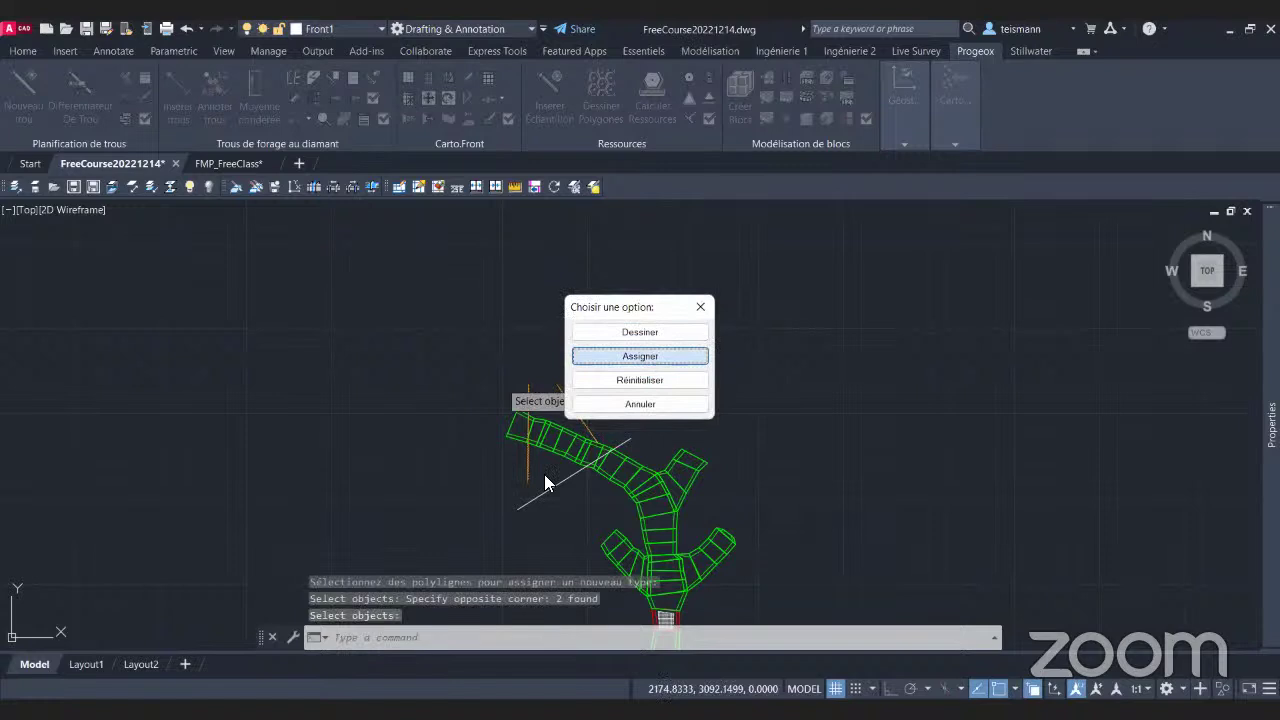
Assign the custom line type Fault2 to the long diagonal polyline crossing the upper-left drift branch.
key(Return)
click(555, 361)
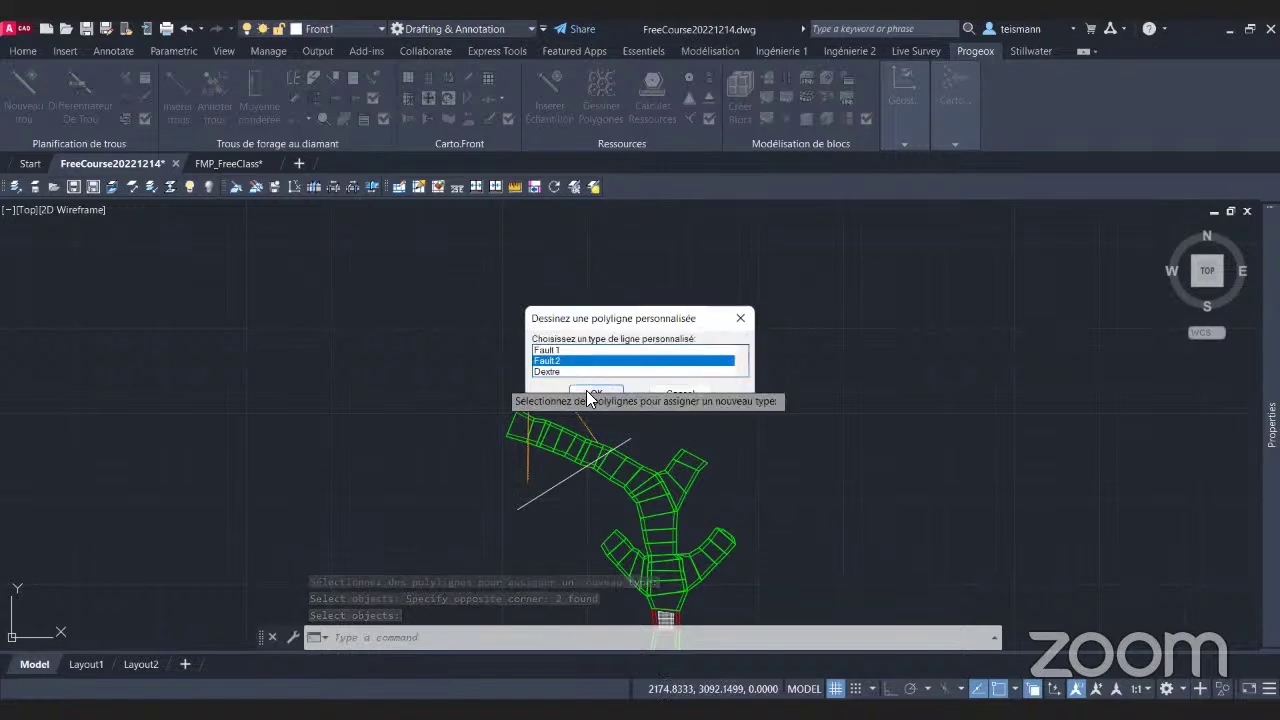
click(588, 393)
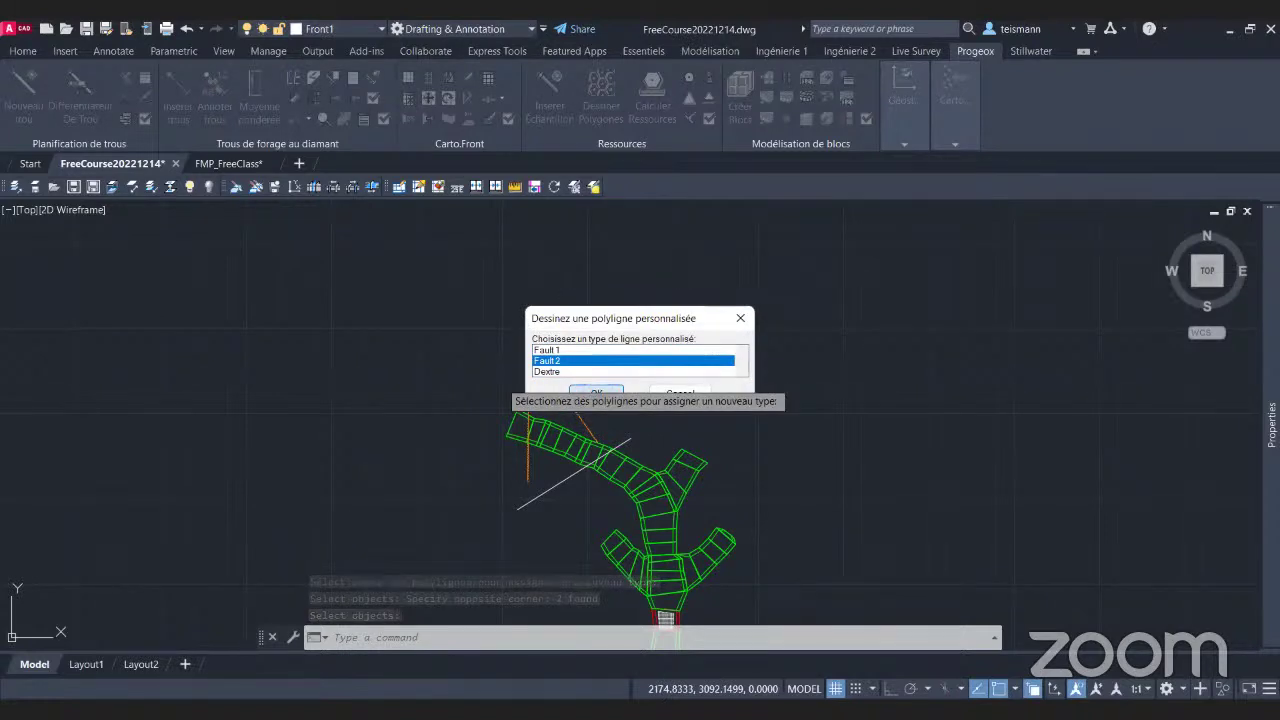
click(651, 406)
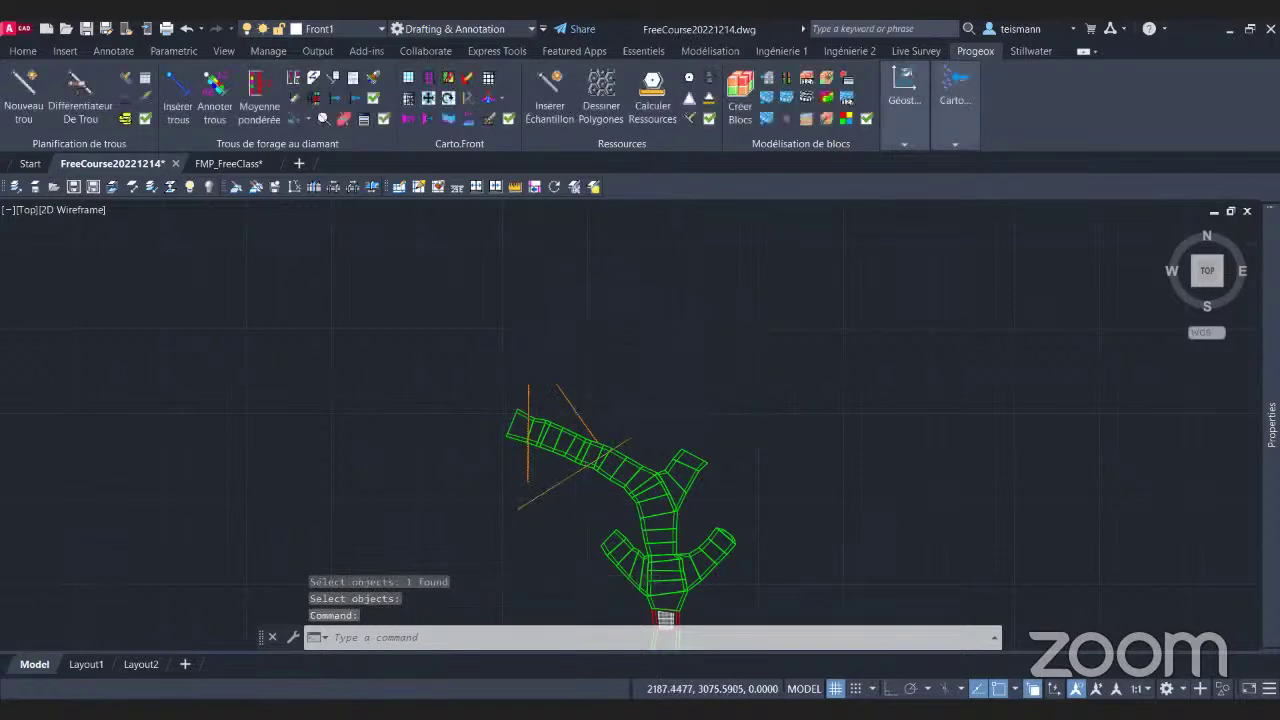
Examine the three fault polylines around the drift branch in 3D and return to the plan view.
mouse_move(586, 500)
shift+middle_down()
mouse_move(660, 429)
mouse_move(721, 318)
shift+middle_up()
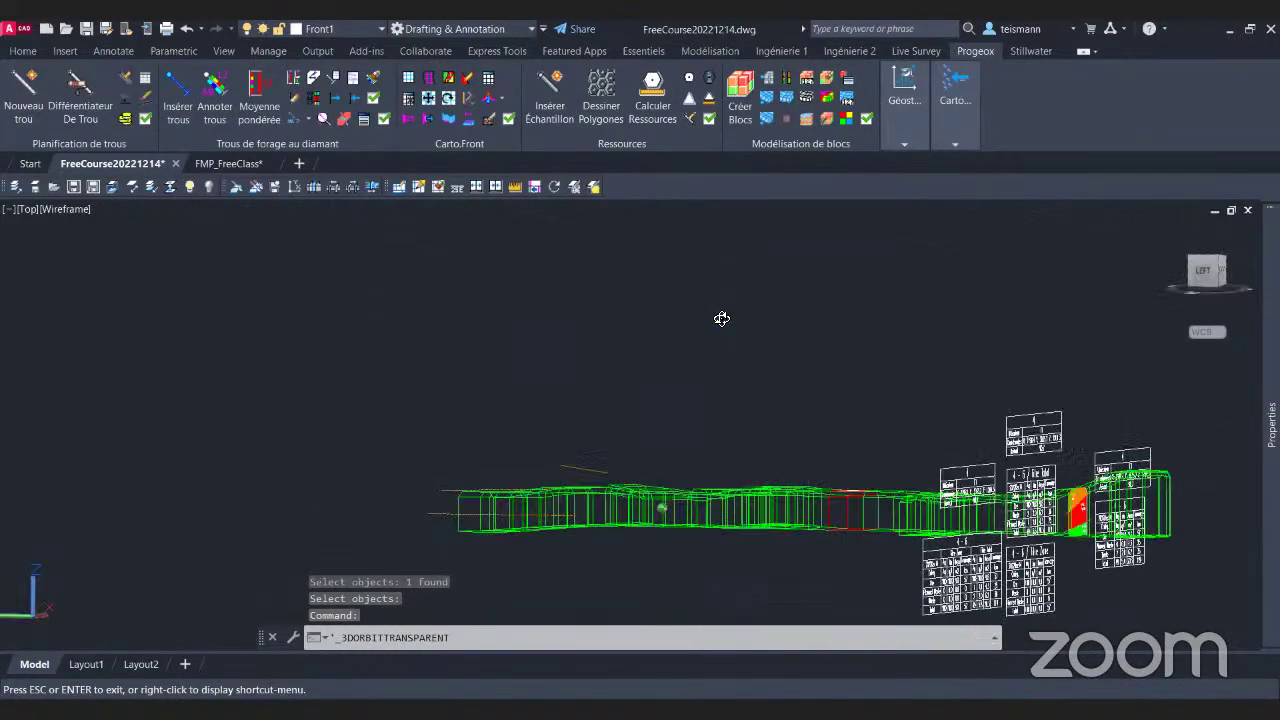
scroll(551, 551, up, 10)
scroll(551, 551, up, 5)
shift+middle_drag(551, 551, 732, 432)
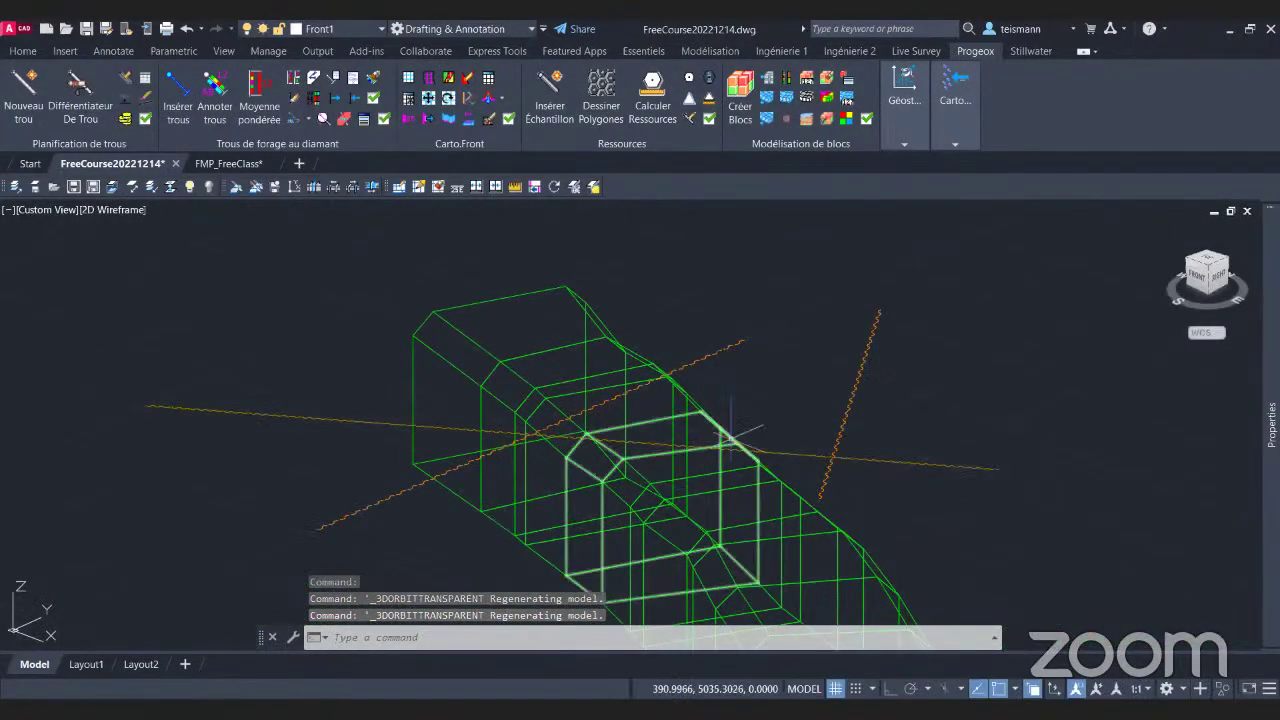
text(secp)
key(Return)
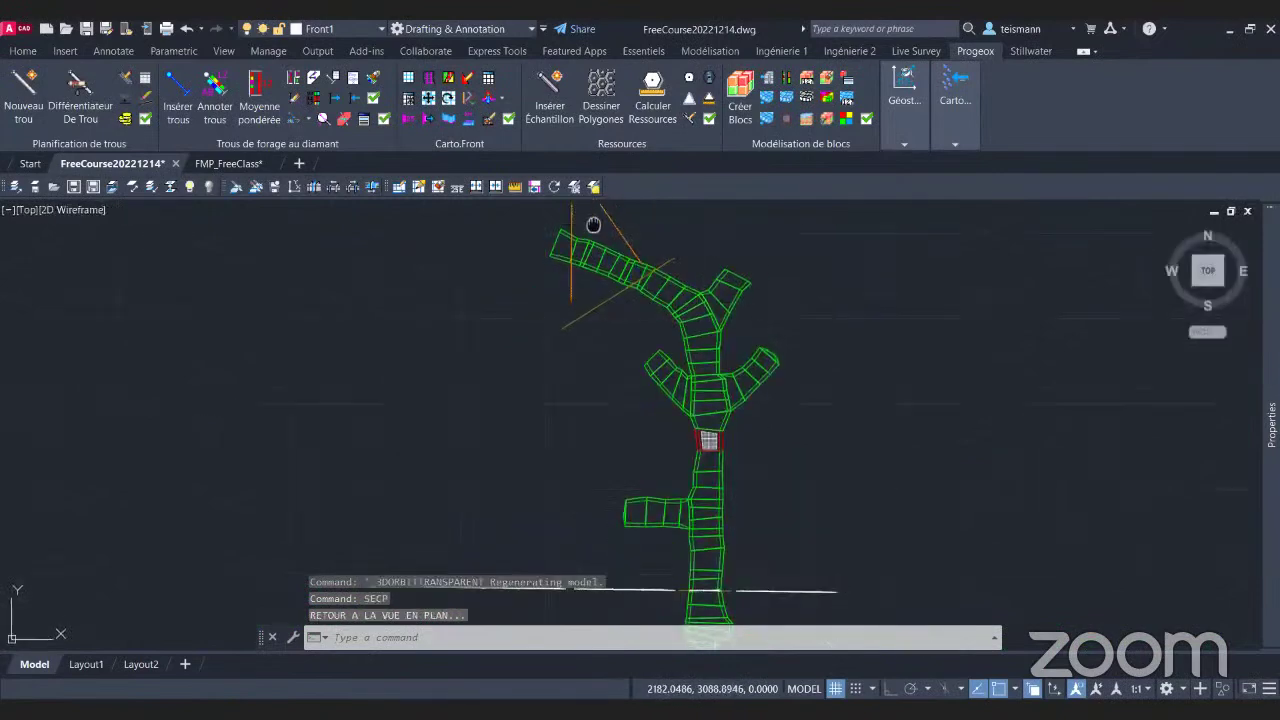
middle_drag(593, 224, 571, 372)
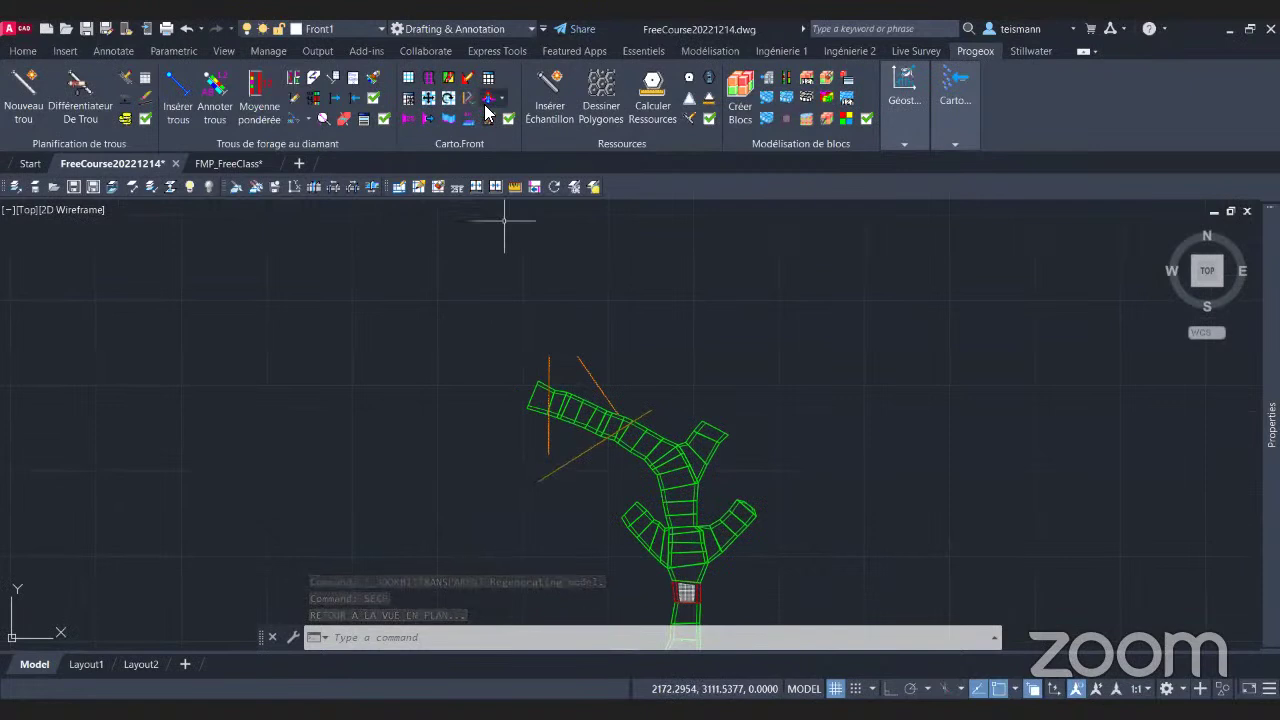
Start a dip record for the vertical fault polyline, with the name Faille1.1 and the location Endroit1.
click(406, 121)
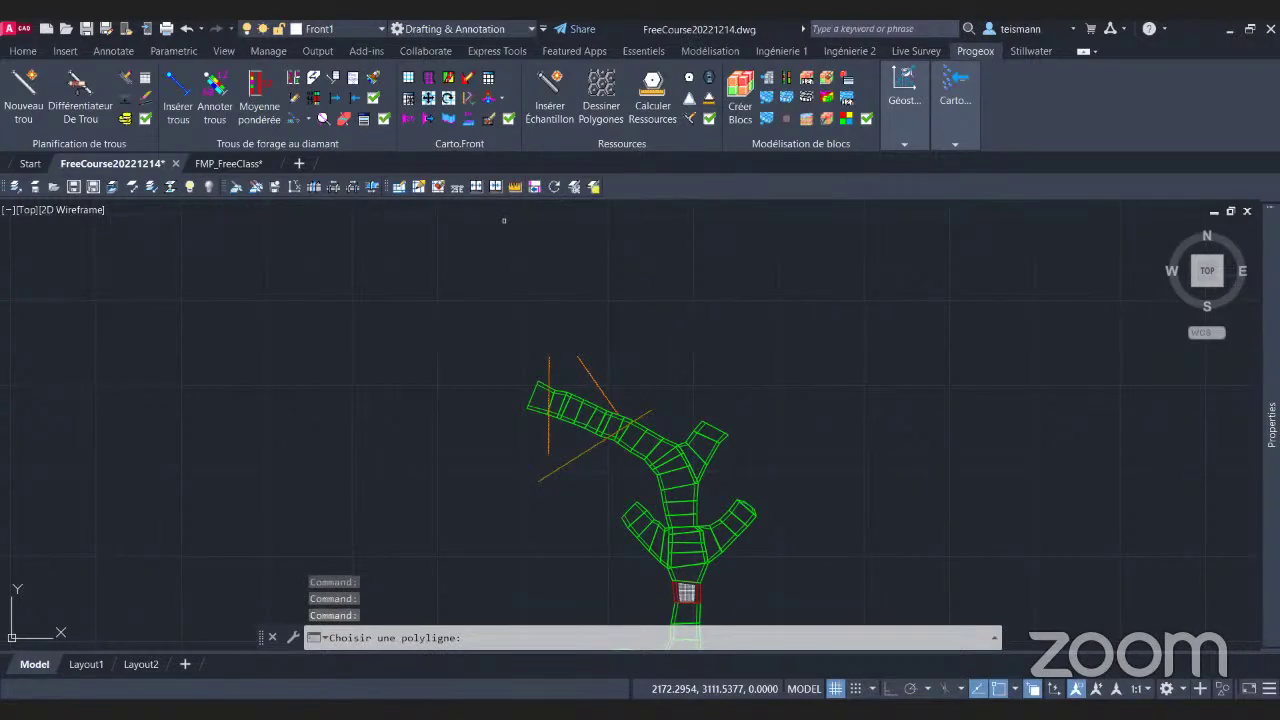
scroll(549, 366, up, 5)
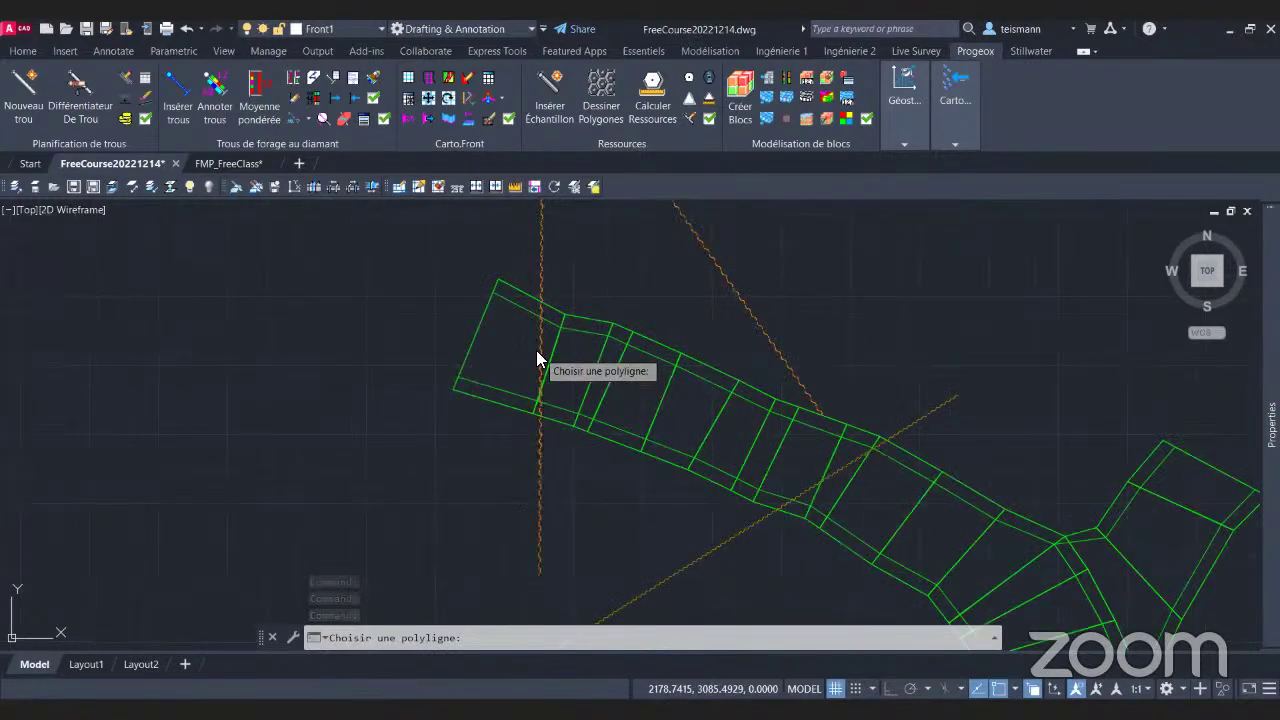
click(537, 360)
click(528, 253)
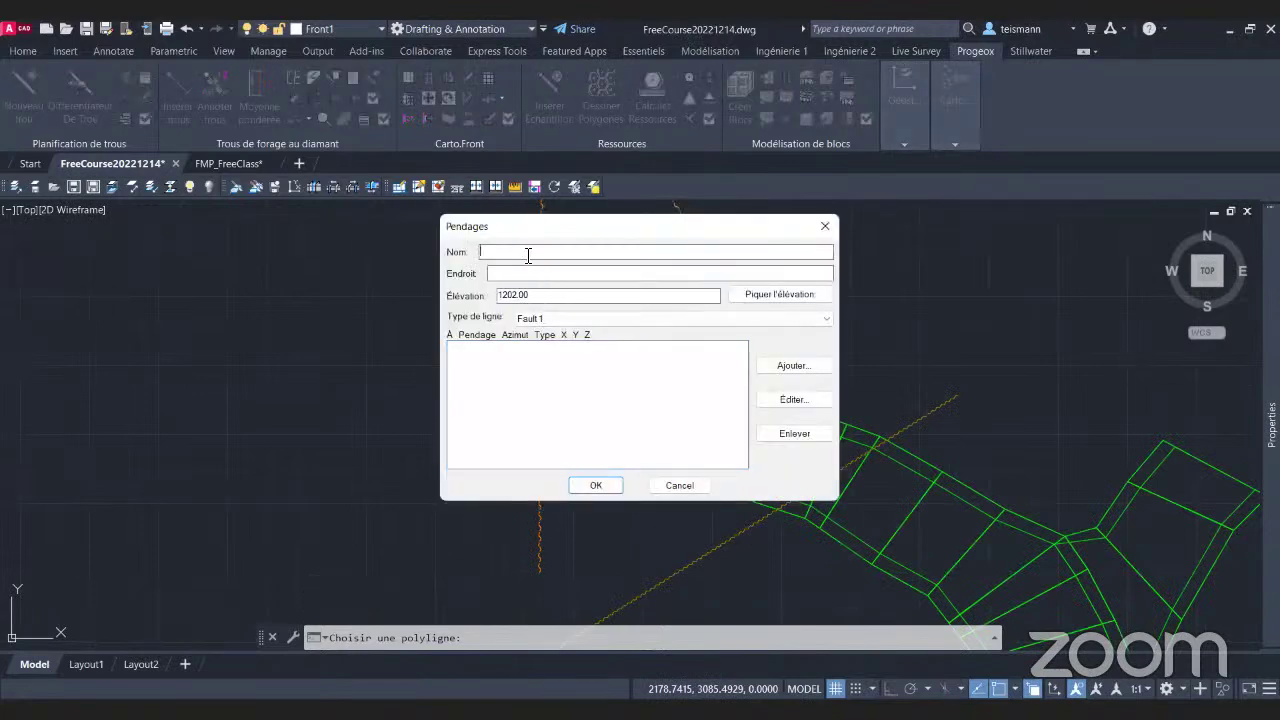
text(Faille1.1)
key(Tab)
text(Endroit)
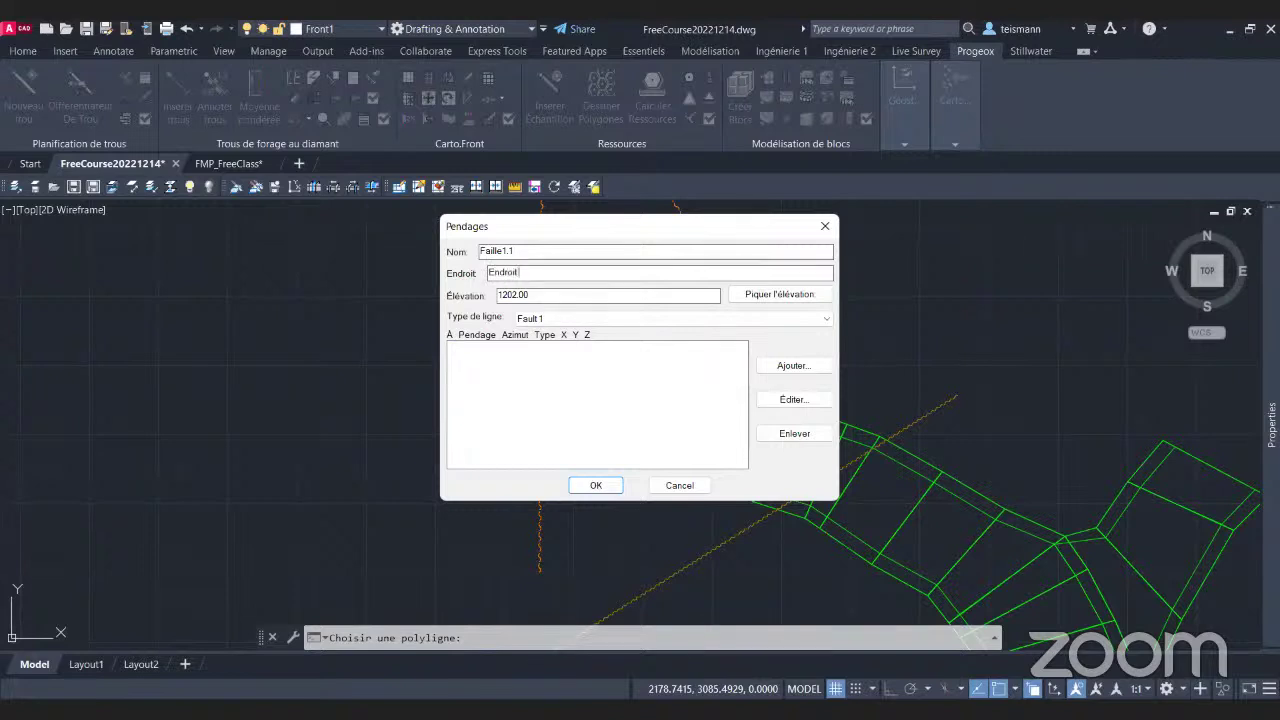
key(BackSpace)
text(t1)
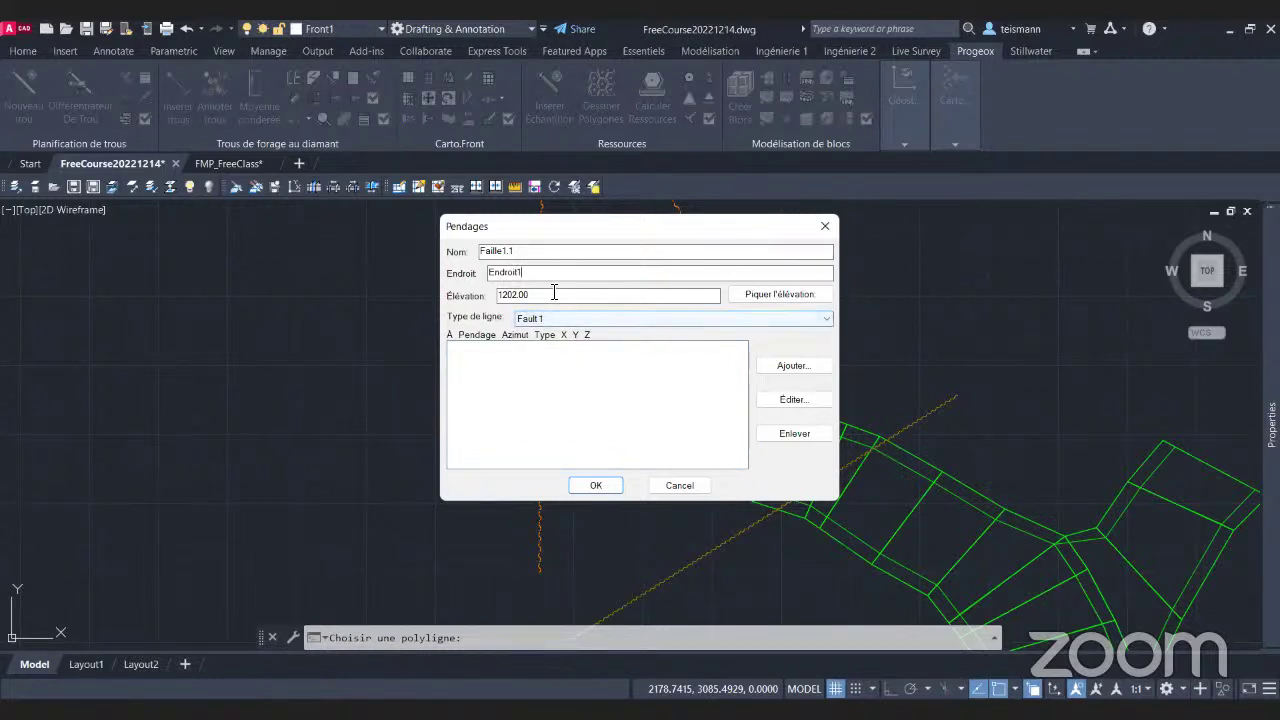
Add a 45° Fault dip with rock type *MAG on the vertical polyline inside the drift, on its west side, and save the record.
click(783, 367)
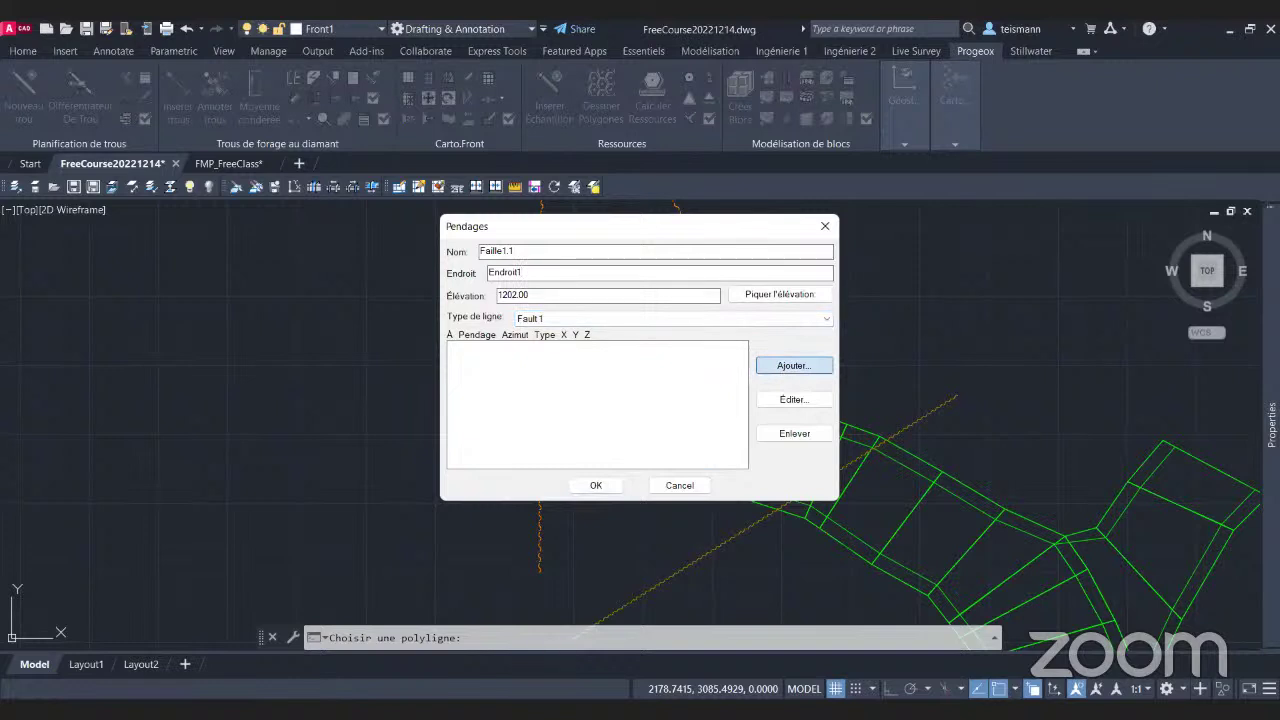
click(638, 487)
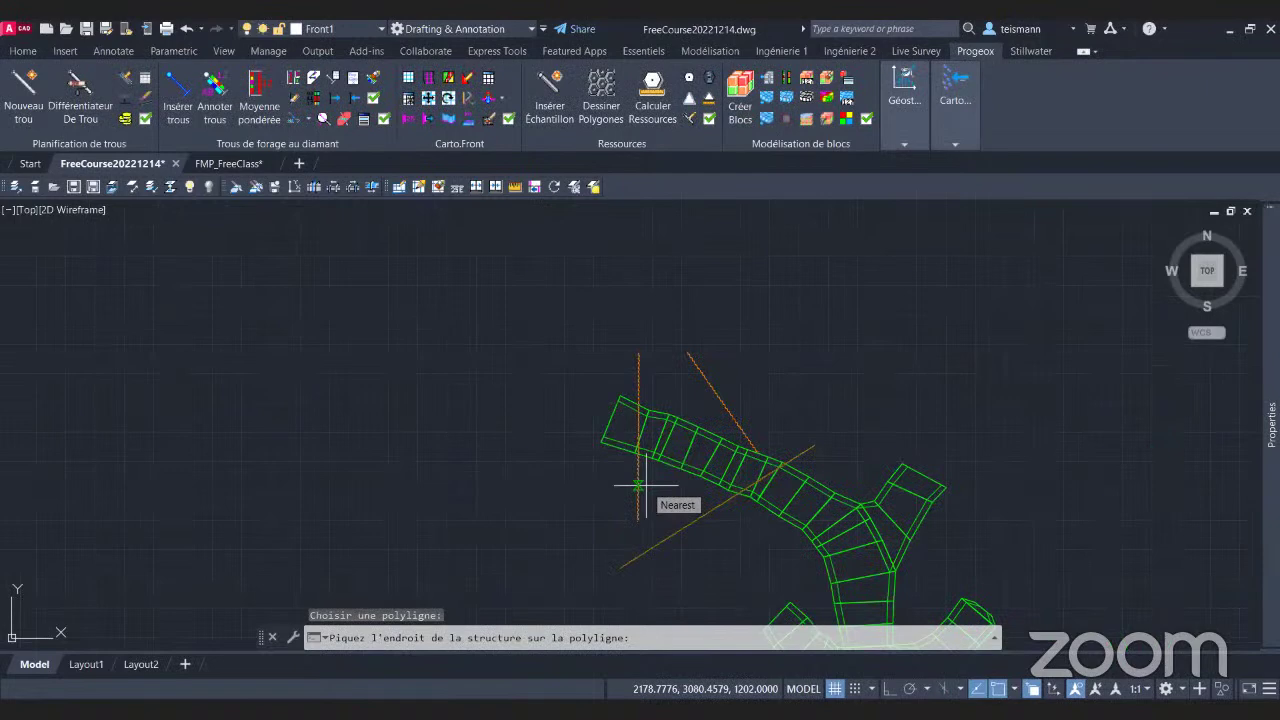
scroll(636, 417, up, 2)
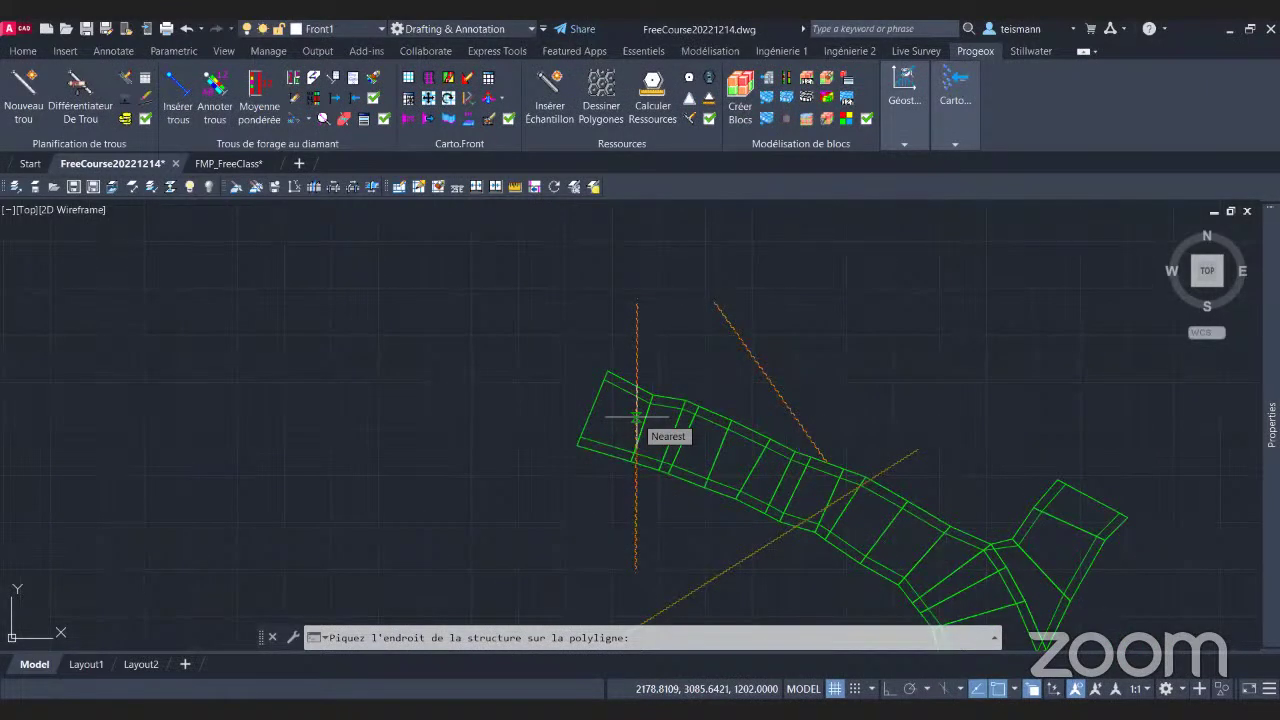
click(636, 417)
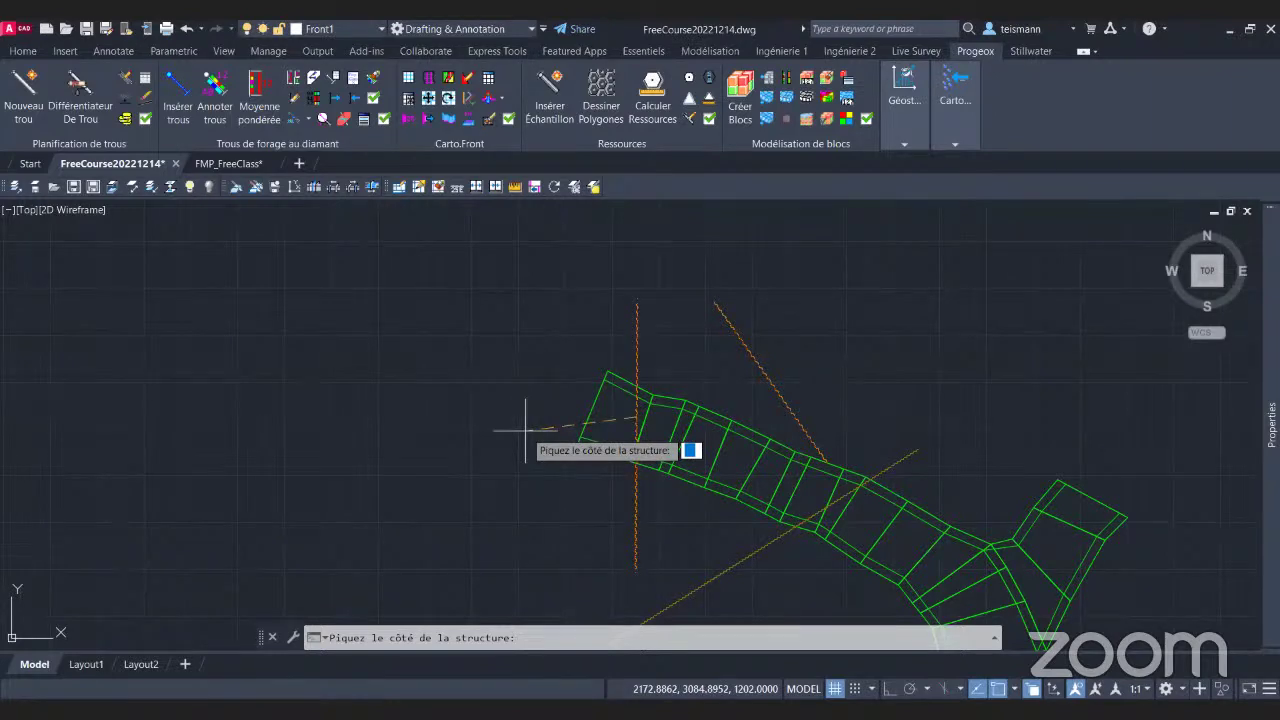
click(525, 430)
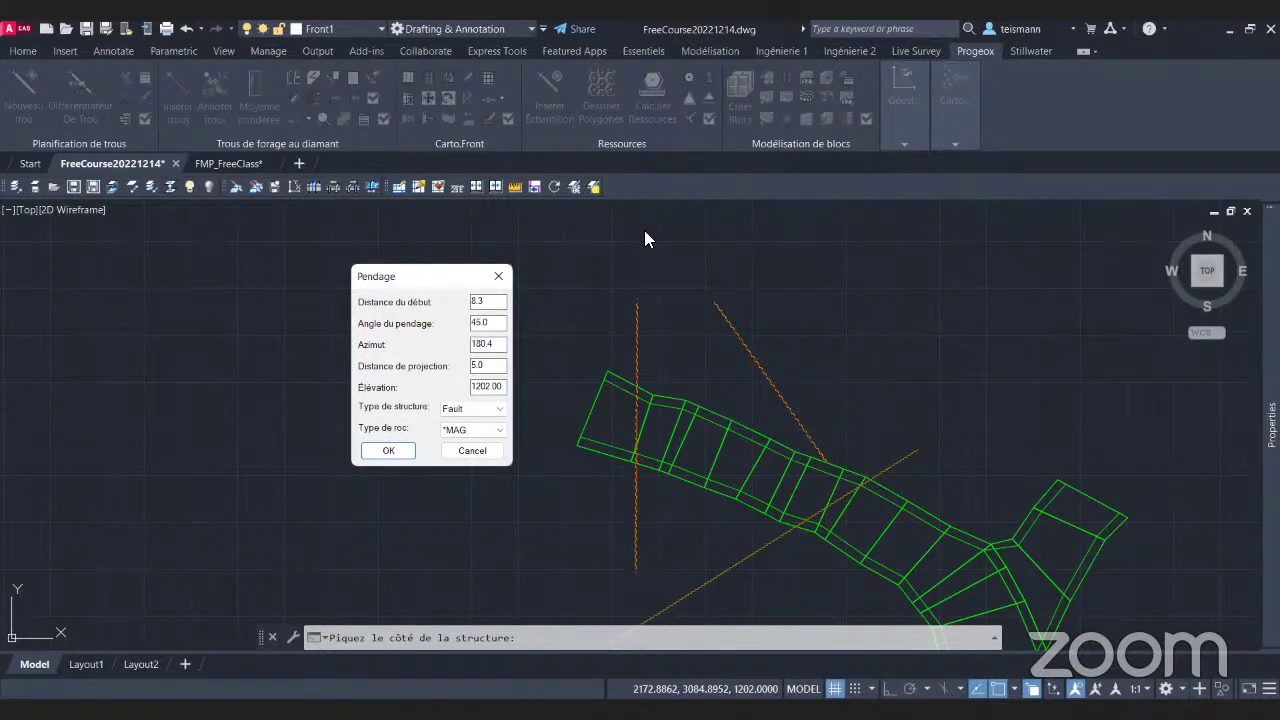
drag(485, 302, 450, 300)
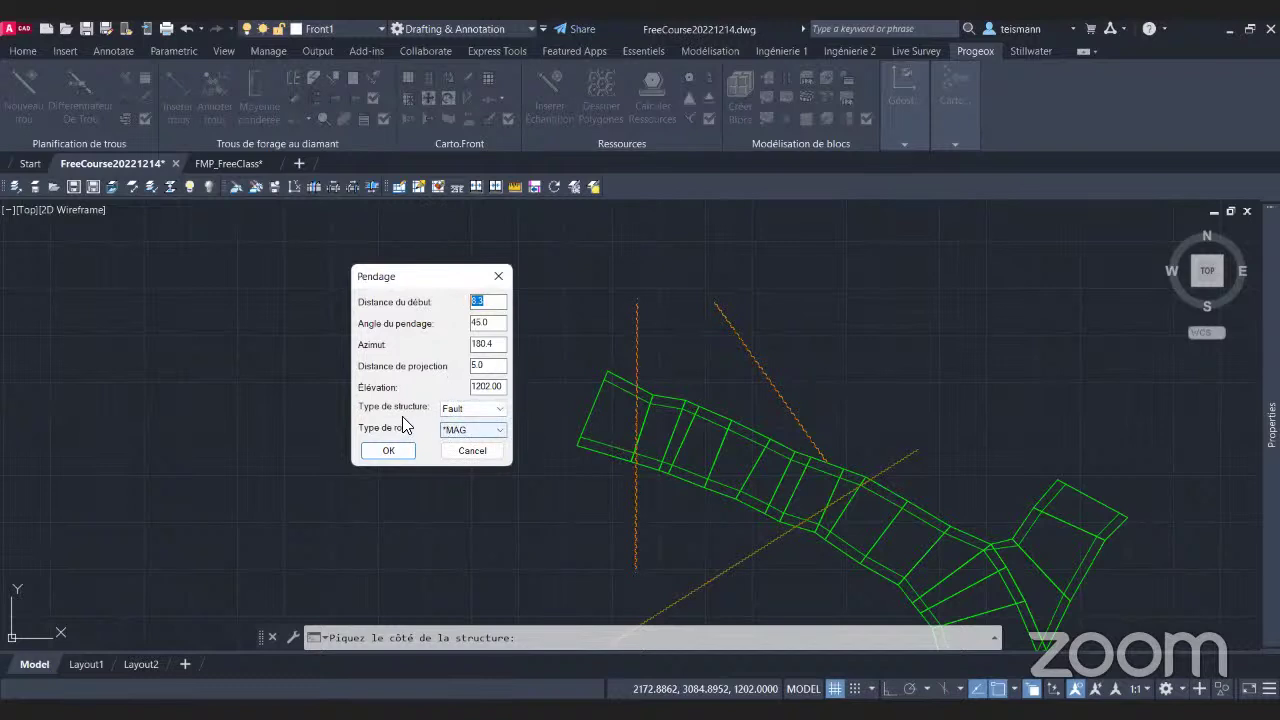
click(474, 410)
click(474, 410)
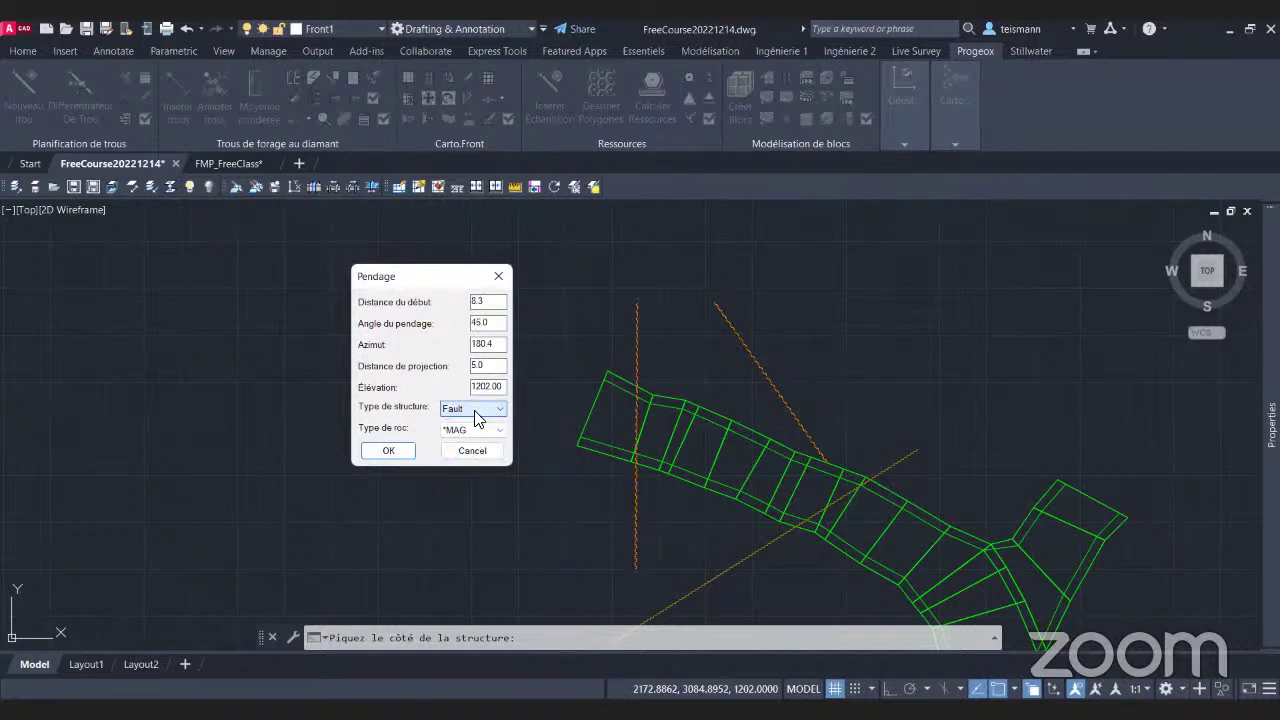
click(399, 451)
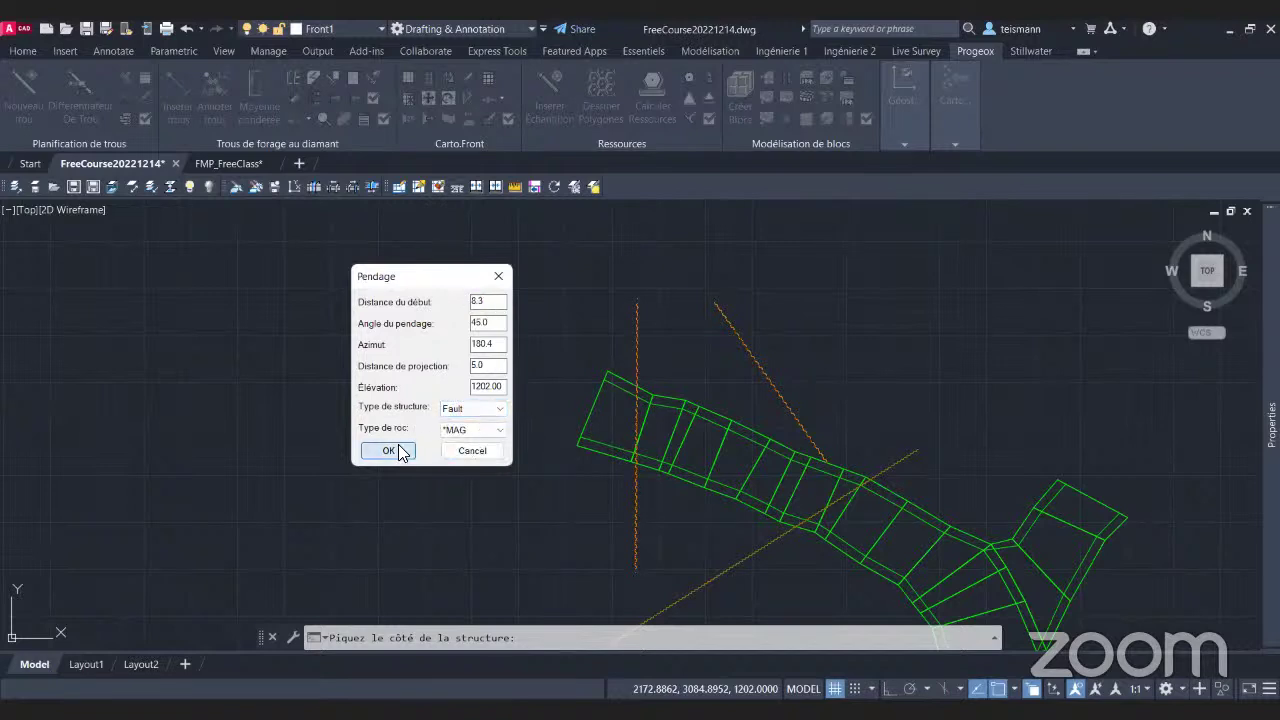
click(400, 451)
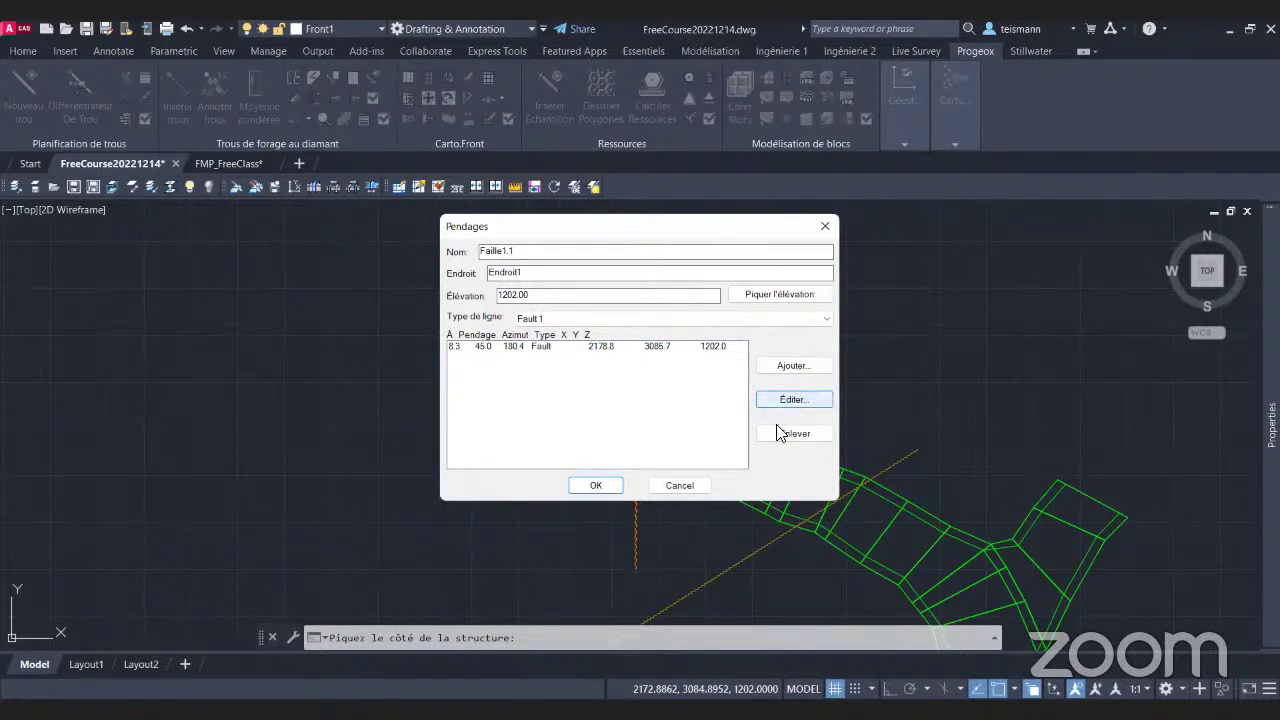
drag(731, 236, 462, 180)
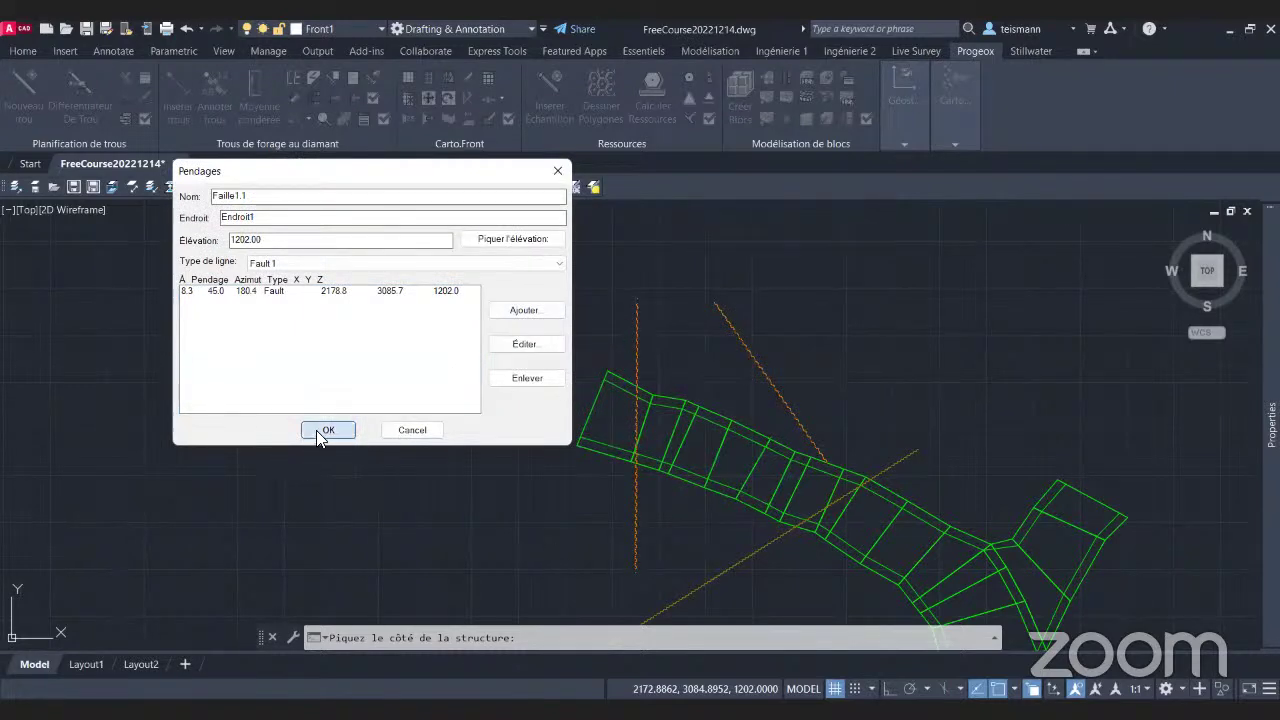
click(316, 430)
Inspect the dip symbol on the vertical fault line in plan and in 3D, and return to the plan view.
scroll(610, 431, up, 4)
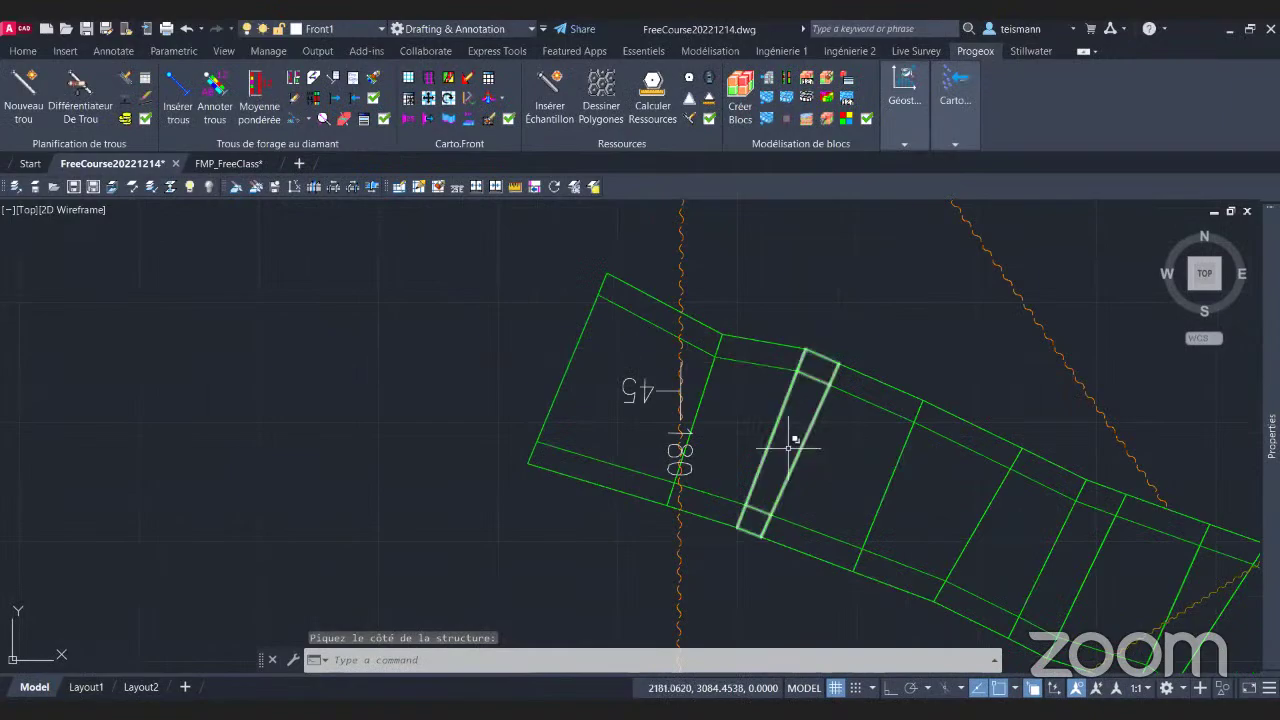
mouse_move(762, 502)
shift+middle_down()
mouse_move(806, 514)
mouse_move(811, 337)
mouse_move(772, 350)
mouse_move(771, 391)
mouse_move(794, 403)
mouse_move(800, 468)
shift+middle_up()
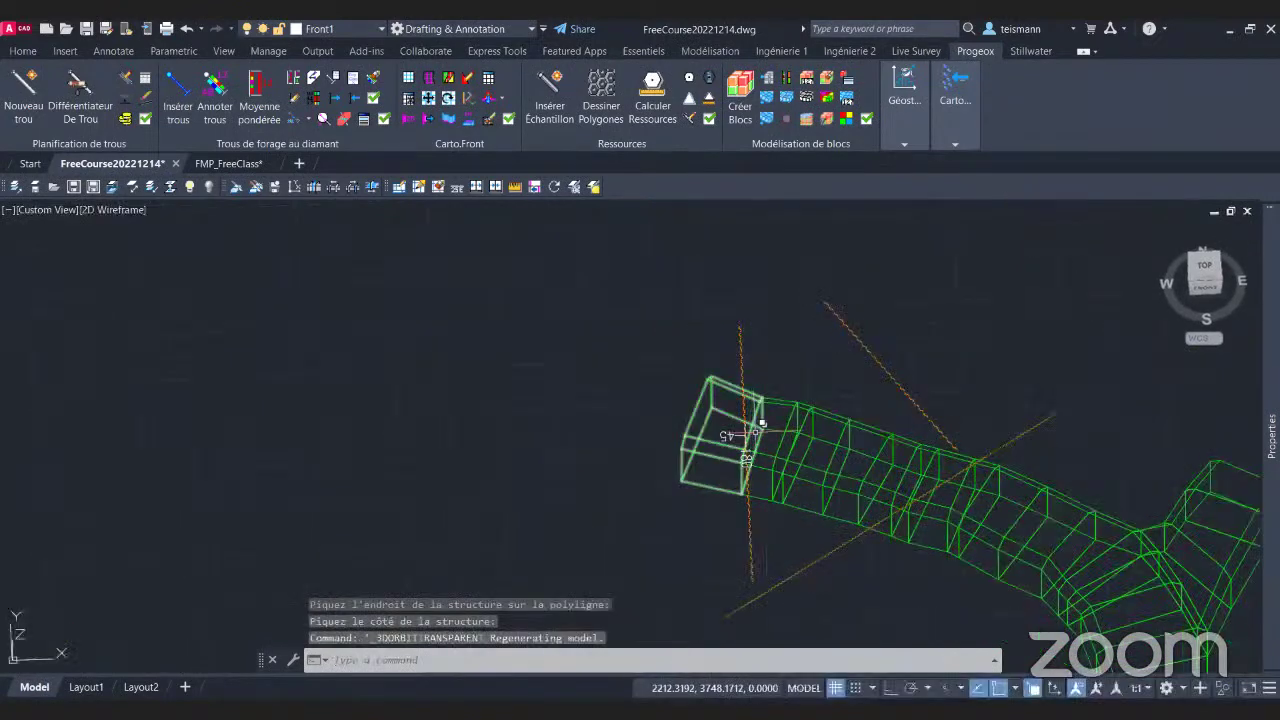
text(secp)
key(Return)
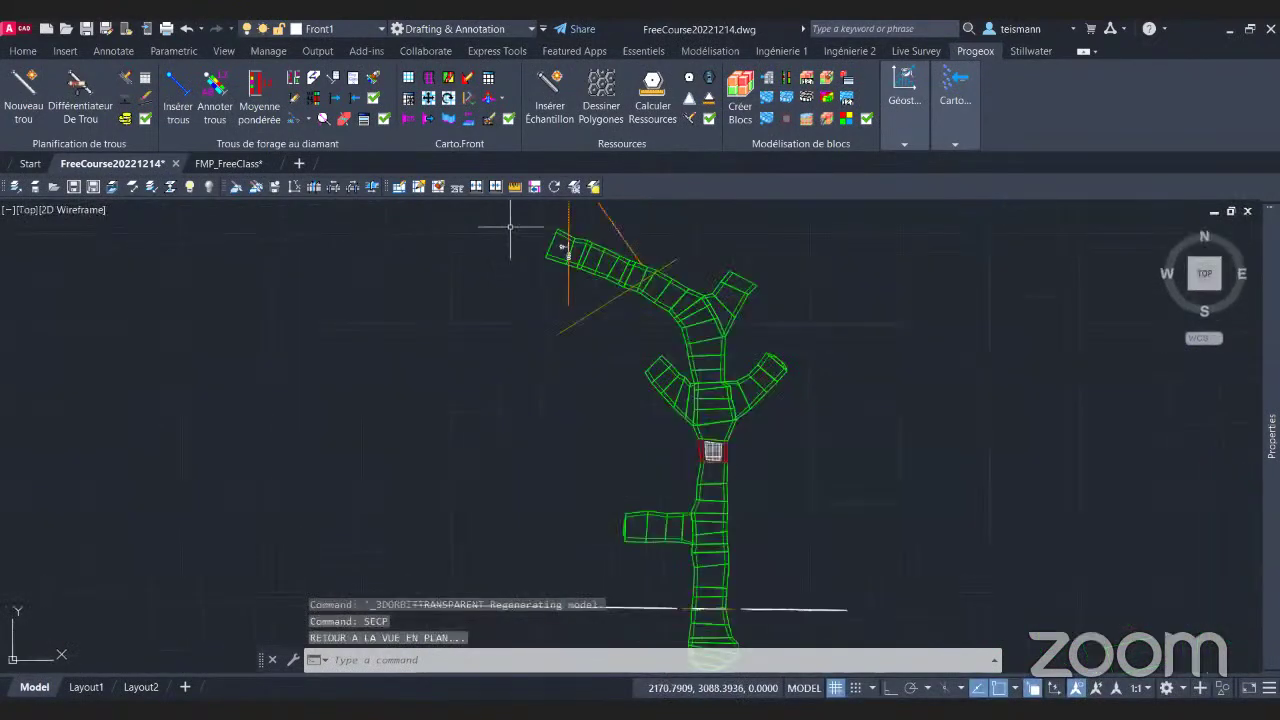
mouse_move(543, 307)
middle_down()
mouse_move(586, 429)
mouse_move(617, 472)
middle_up()
scroll(680, 429, up, 5)
scroll(723, 357, down, 2)
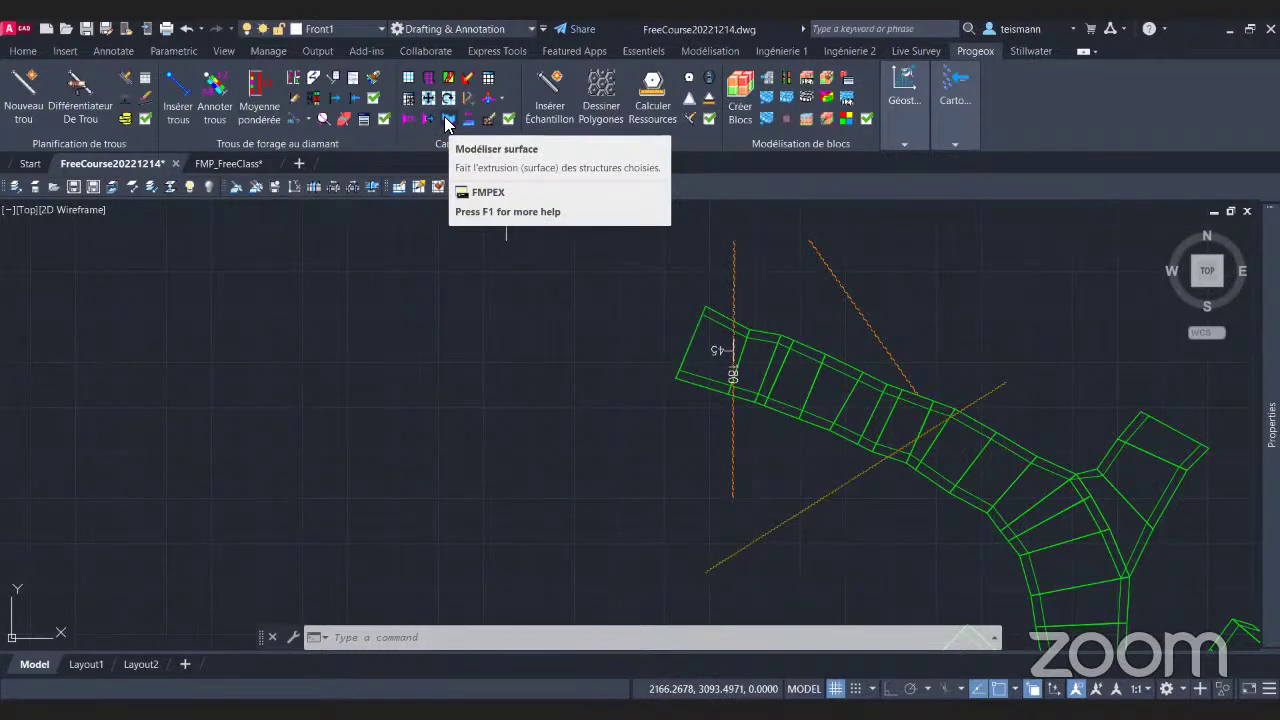
Start the surface extrusion of the vertical fault polyline and enable both upward and downward extrusion.
click(447, 122)
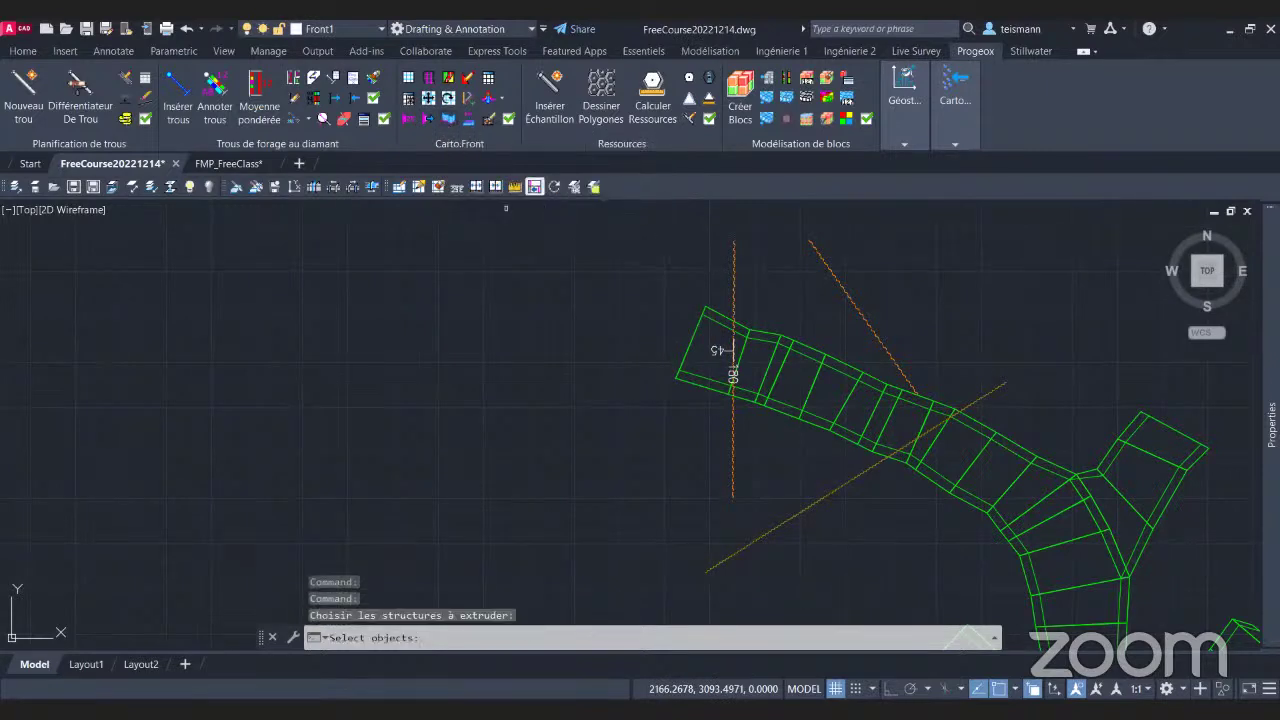
click(734, 280)
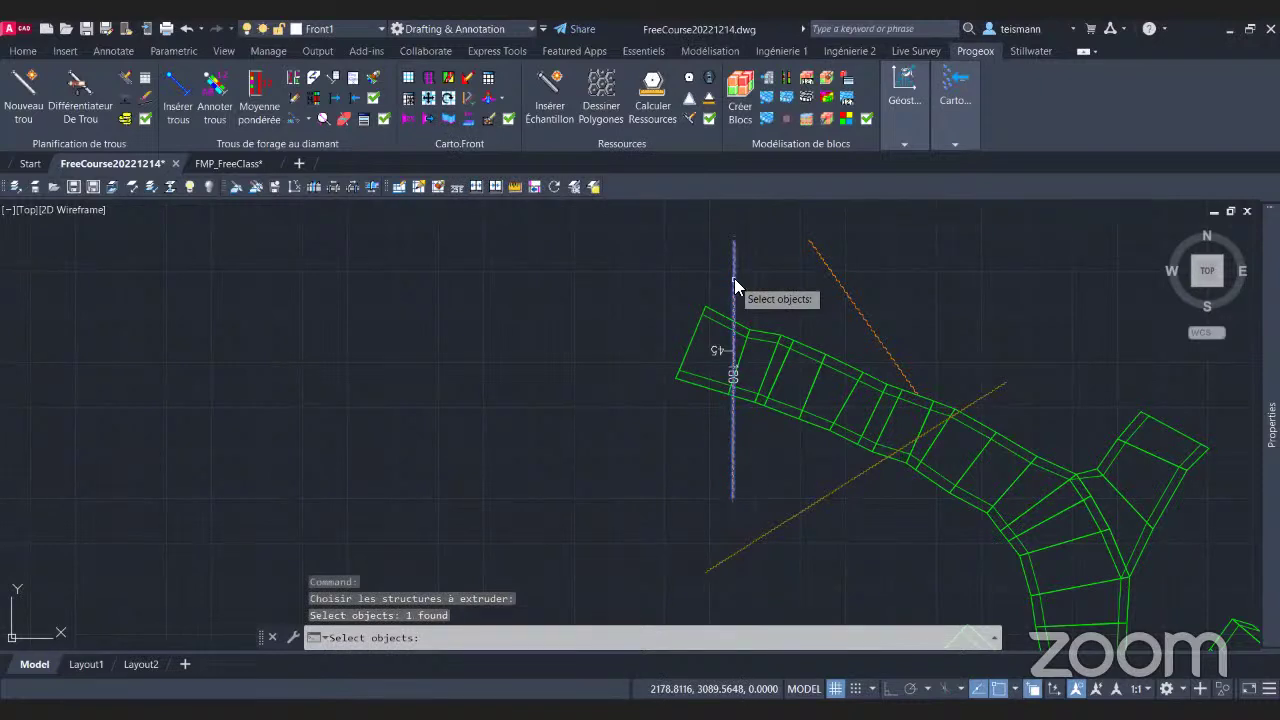
key(Return)
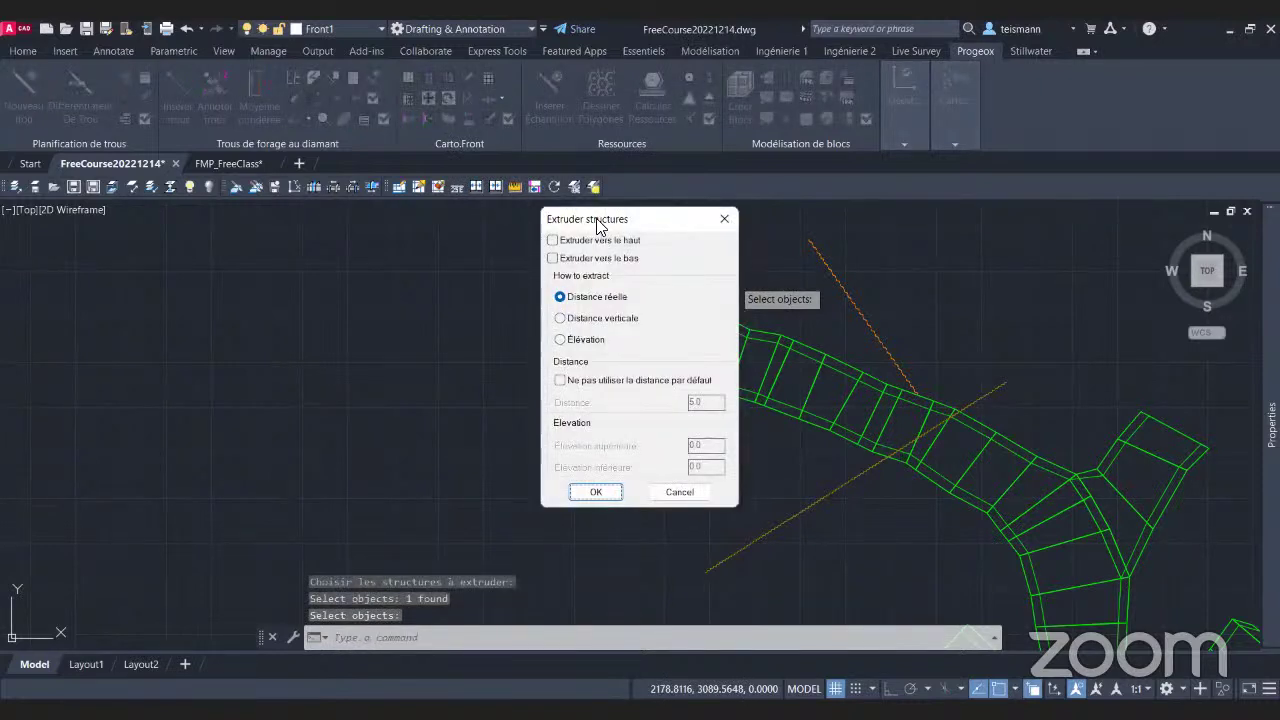
drag(601, 222, 394, 202)
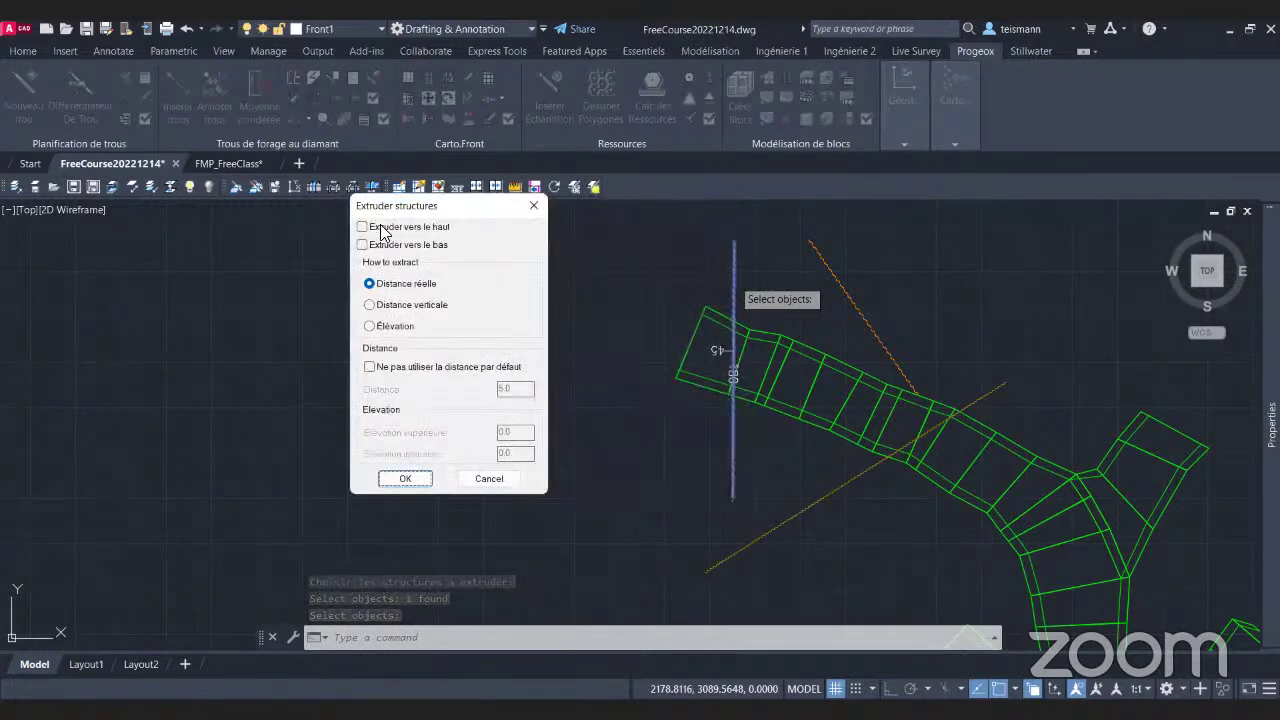
click(382, 228)
click(385, 246)
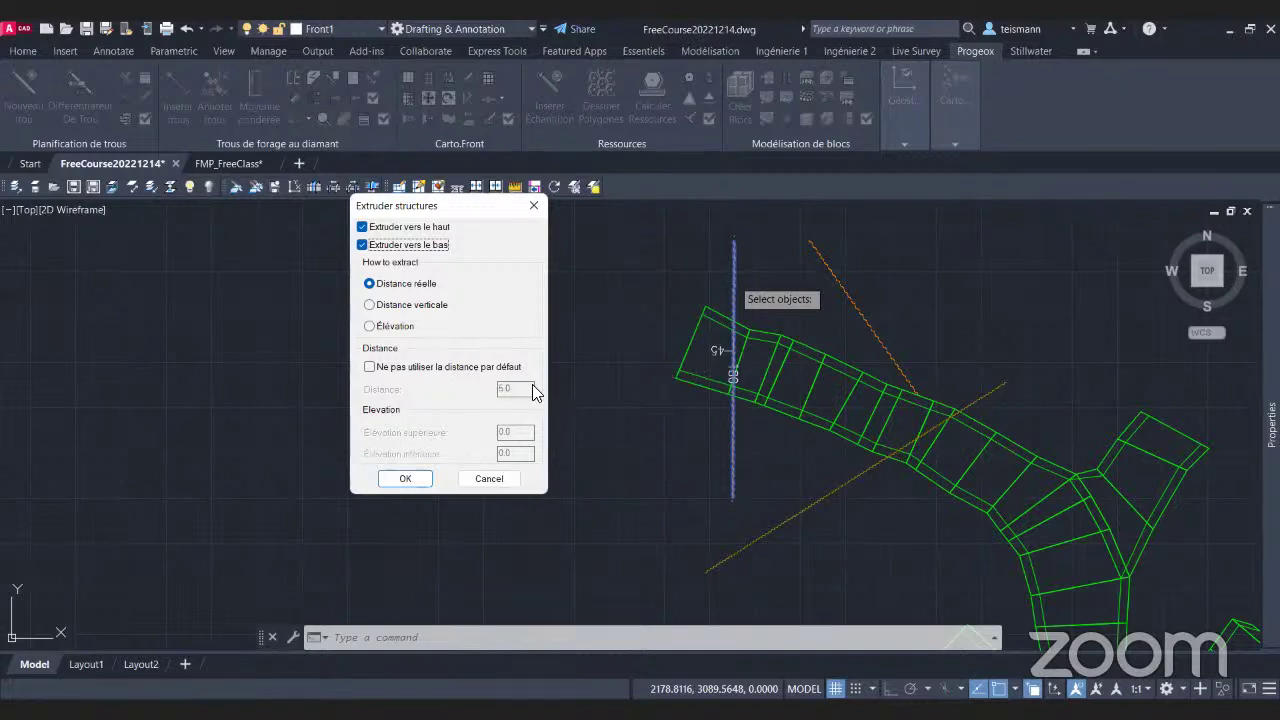
Override the default distance with a real distance of 5.0 and create the extruded fault surface.
click(369, 368)
click(371, 368)
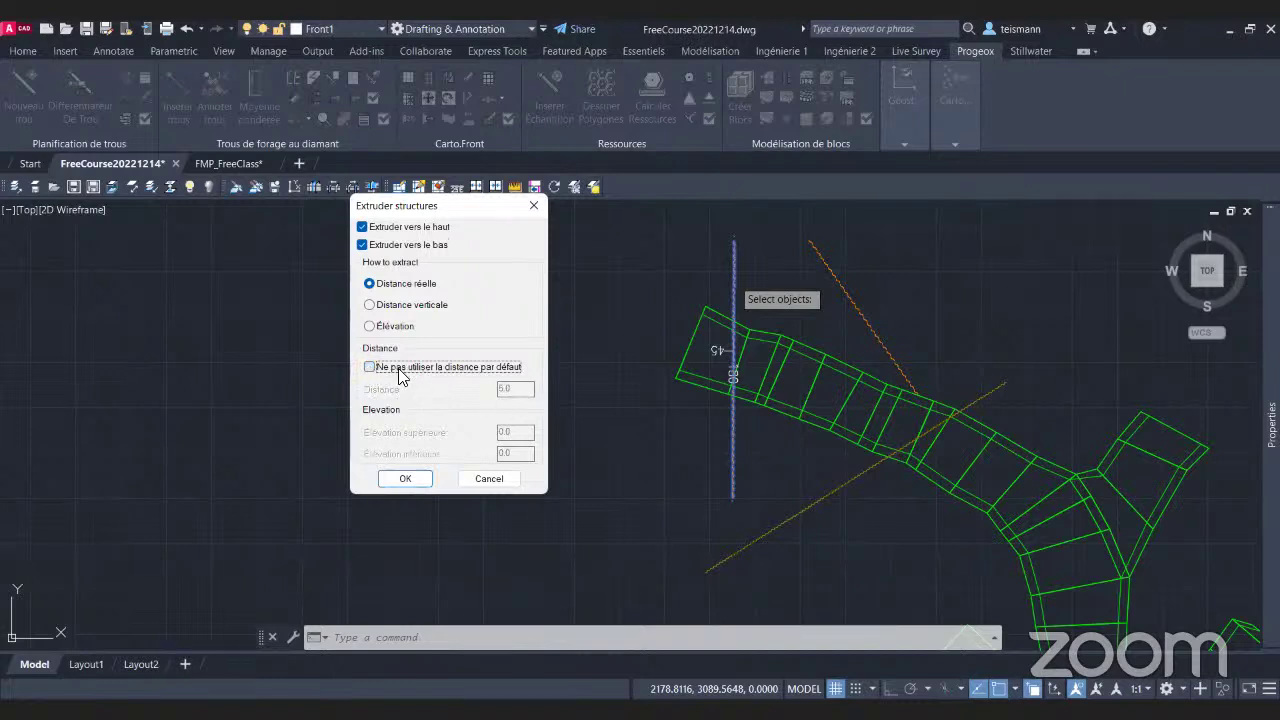
click(383, 368)
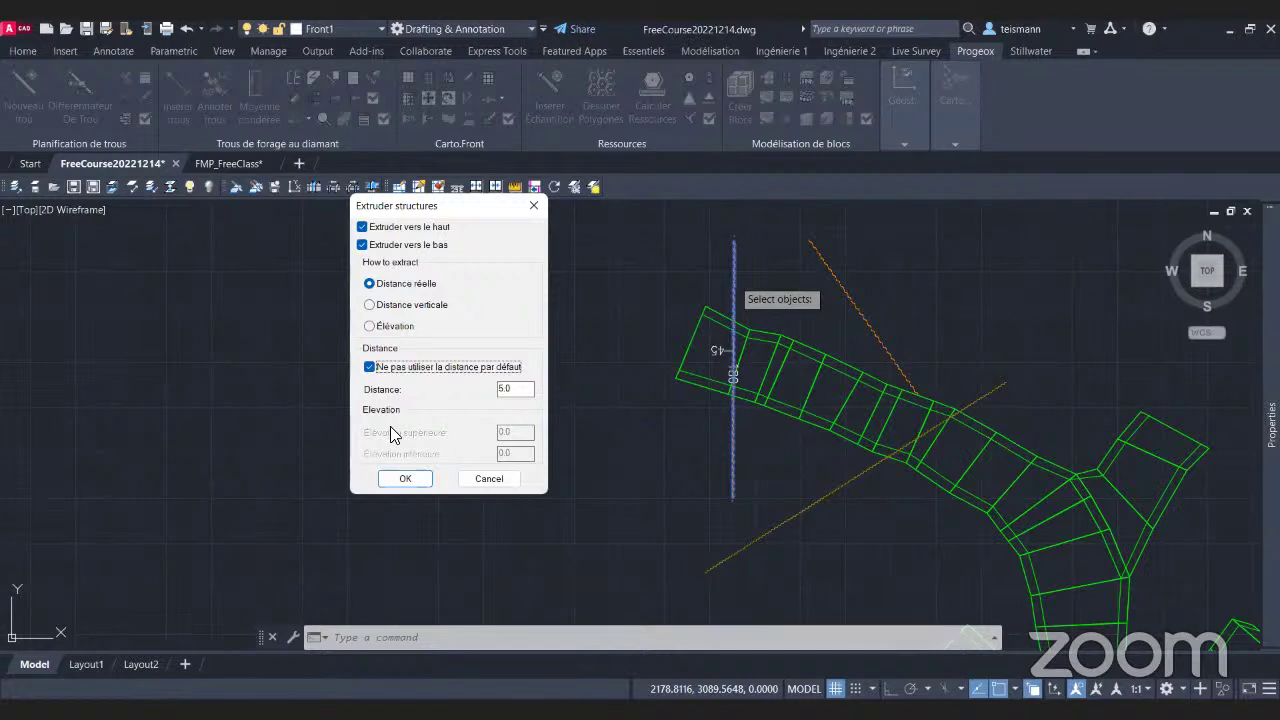
click(371, 326)
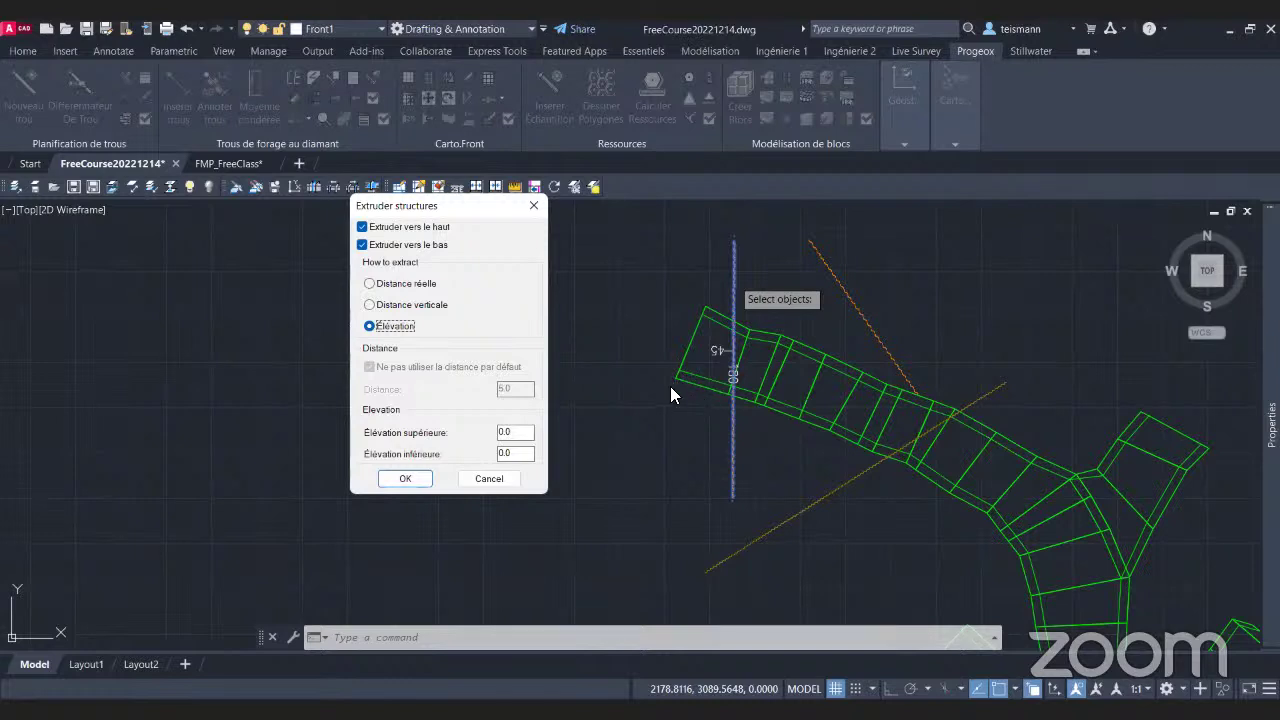
drag(520, 432, 488, 432)
key(Tab)
click(376, 286)
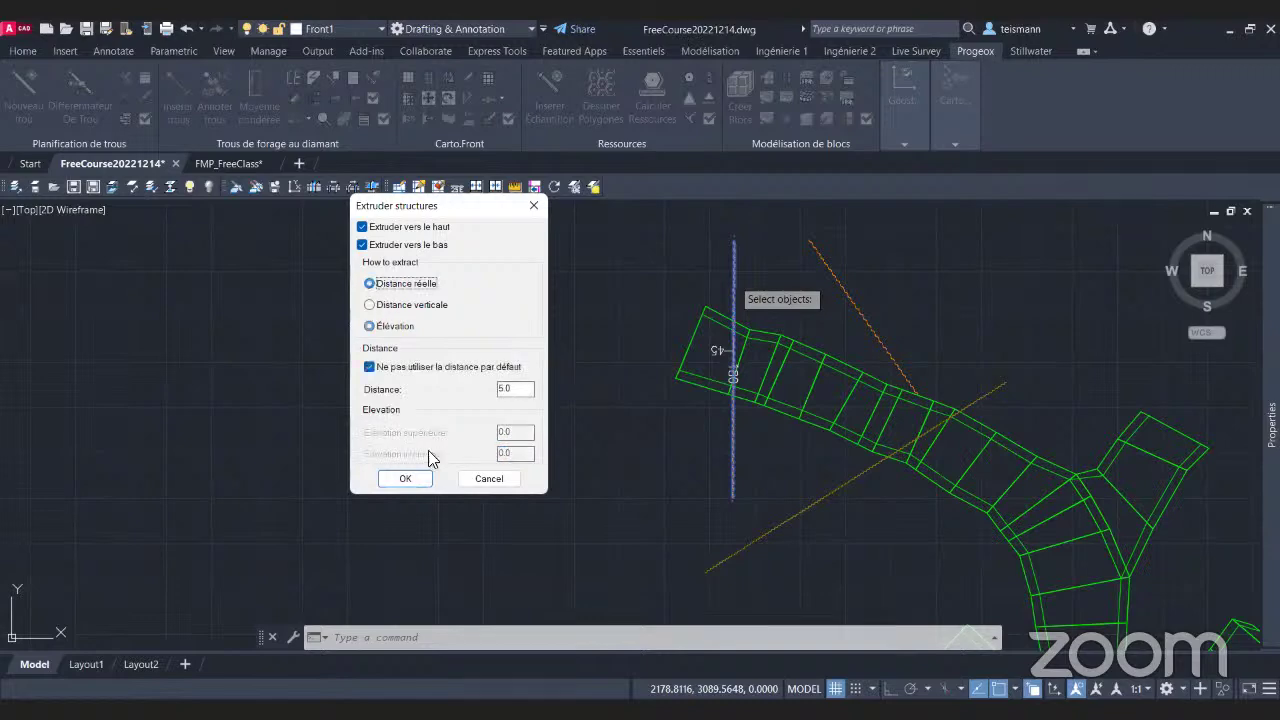
click(417, 480)
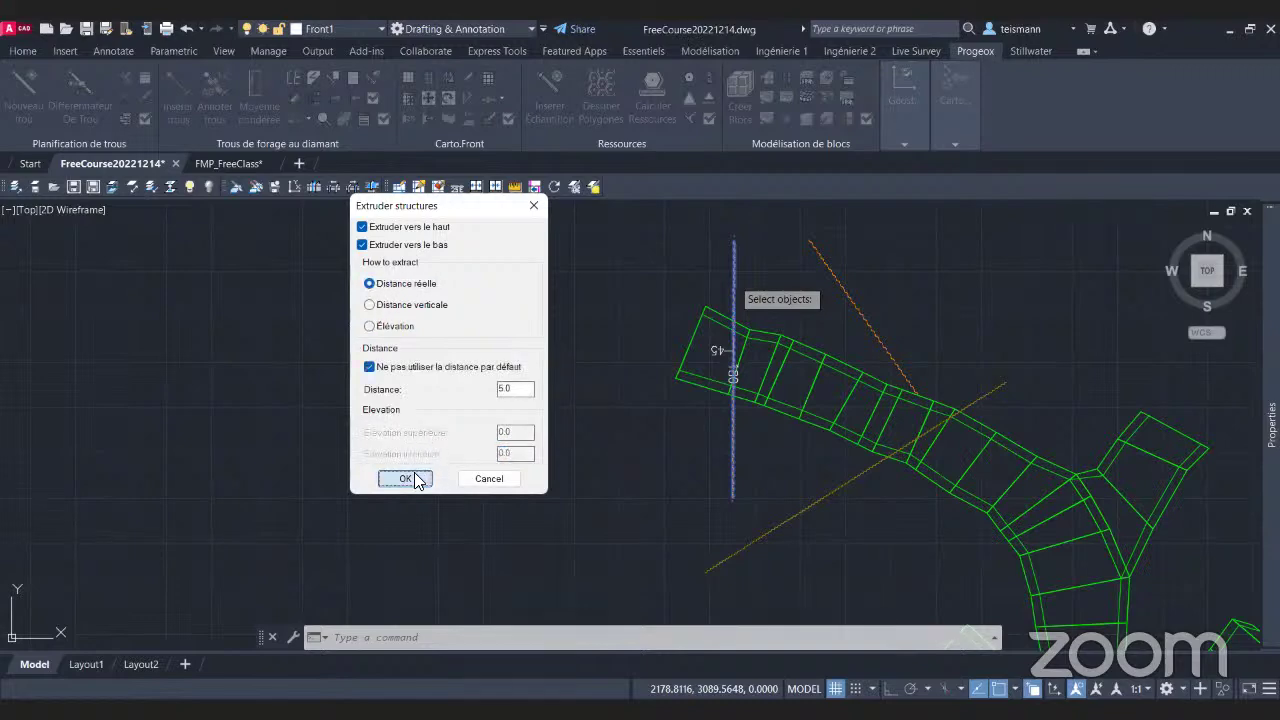
Examine the extruded surface of the vertical fault against the drift in 3D and return to the plan view.
shift+middle_drag(671, 528, 698, 389)
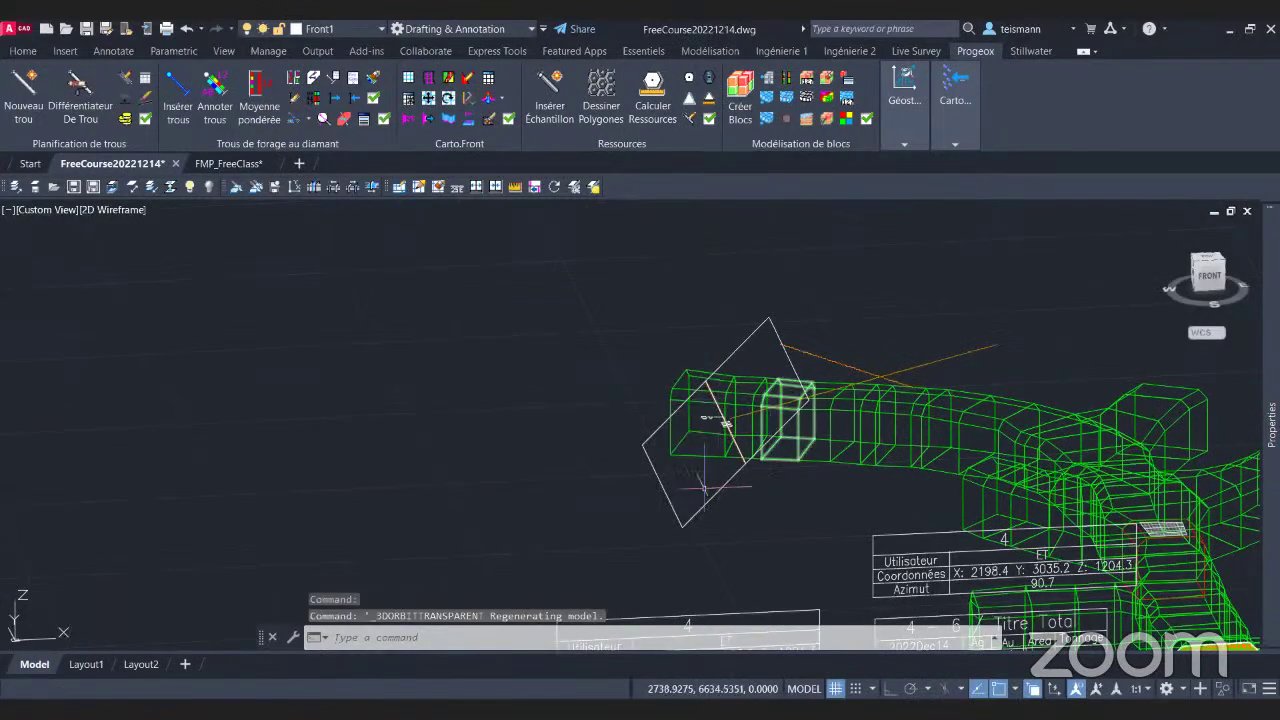
shift+middle_drag(704, 487, 745, 421)
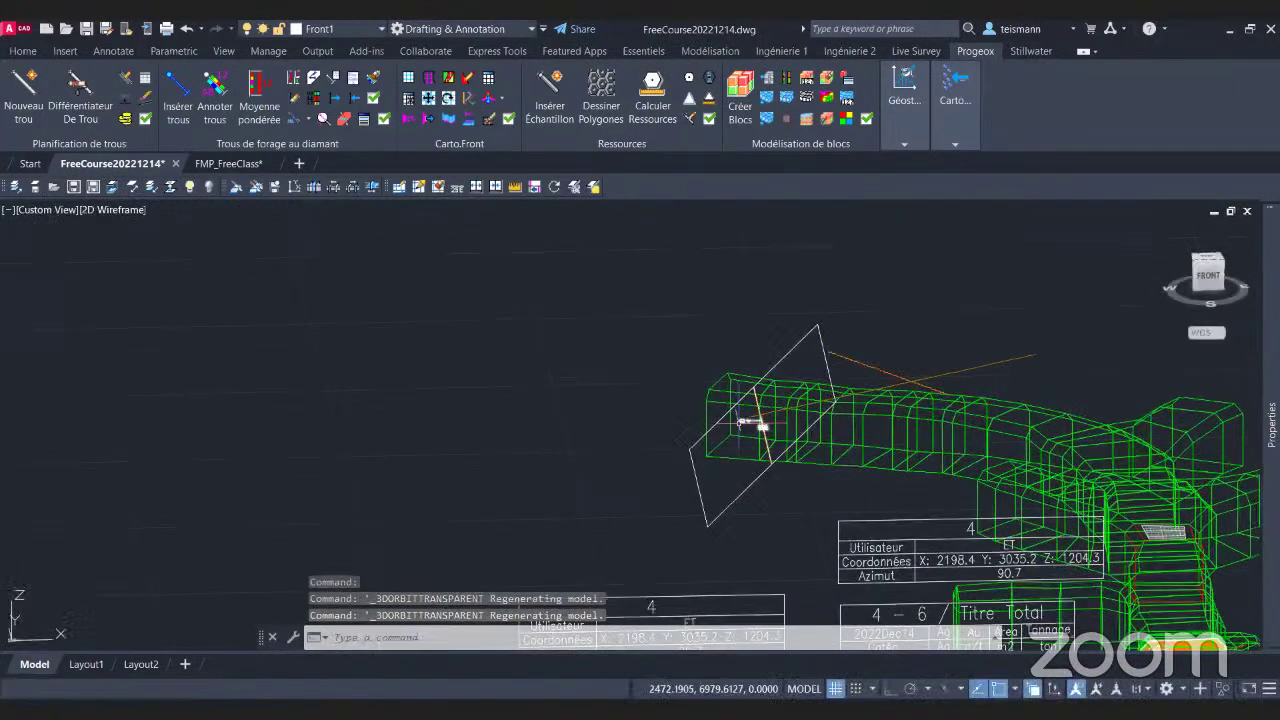
scroll(750, 422, up, 4)
scroll(923, 449, down, 6)
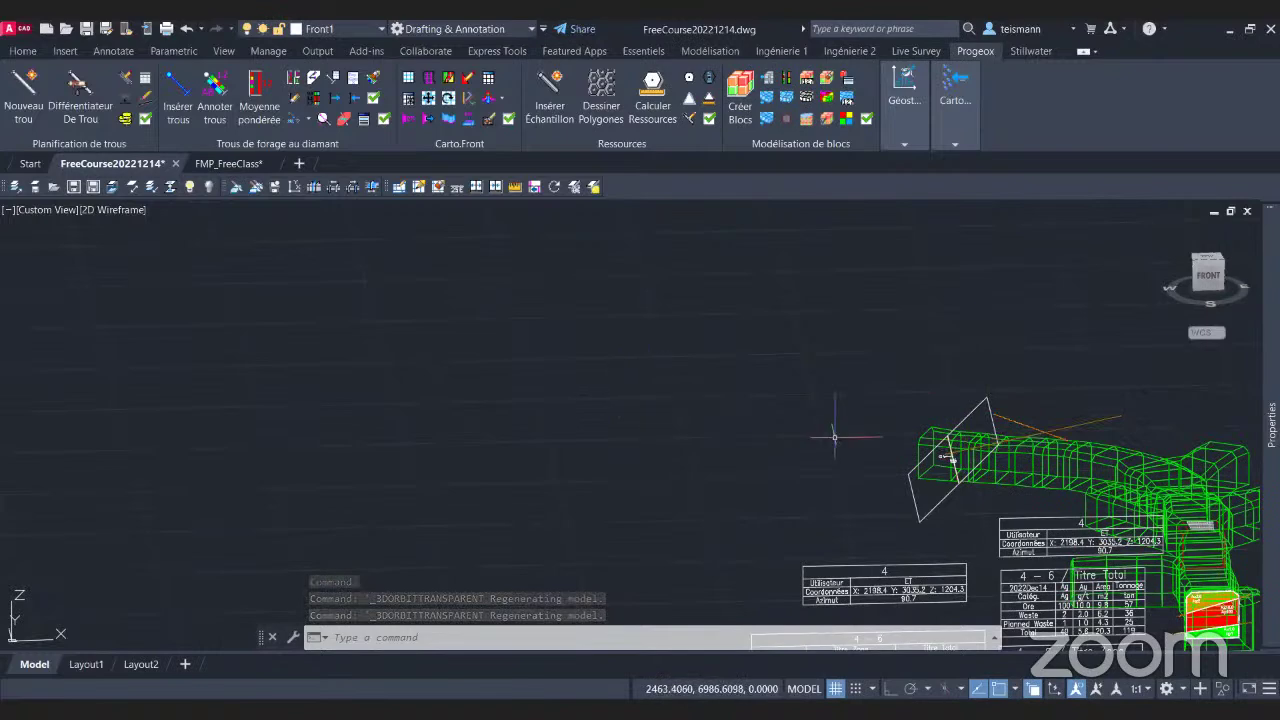
scroll(834, 436, up, 4)
scroll(850, 486, down, 2)
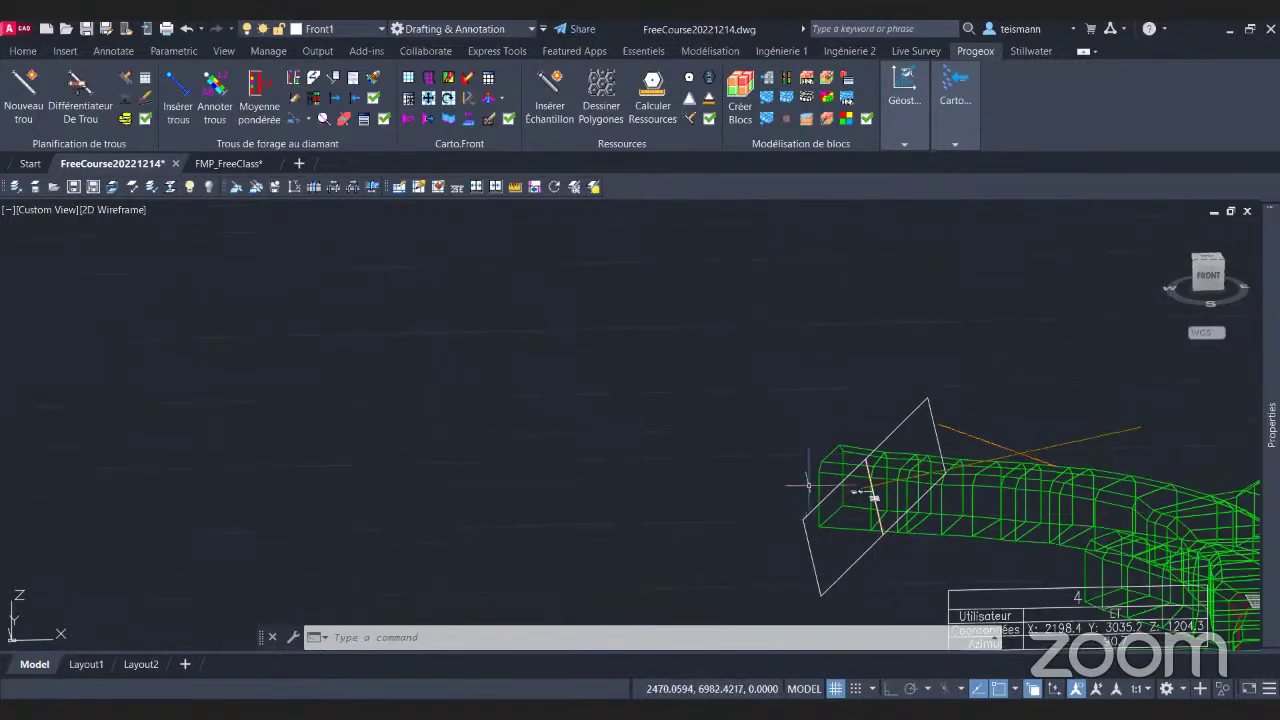
middle_drag(808, 486, 626, 443)
scroll(626, 443, down, 3)
text(secp)
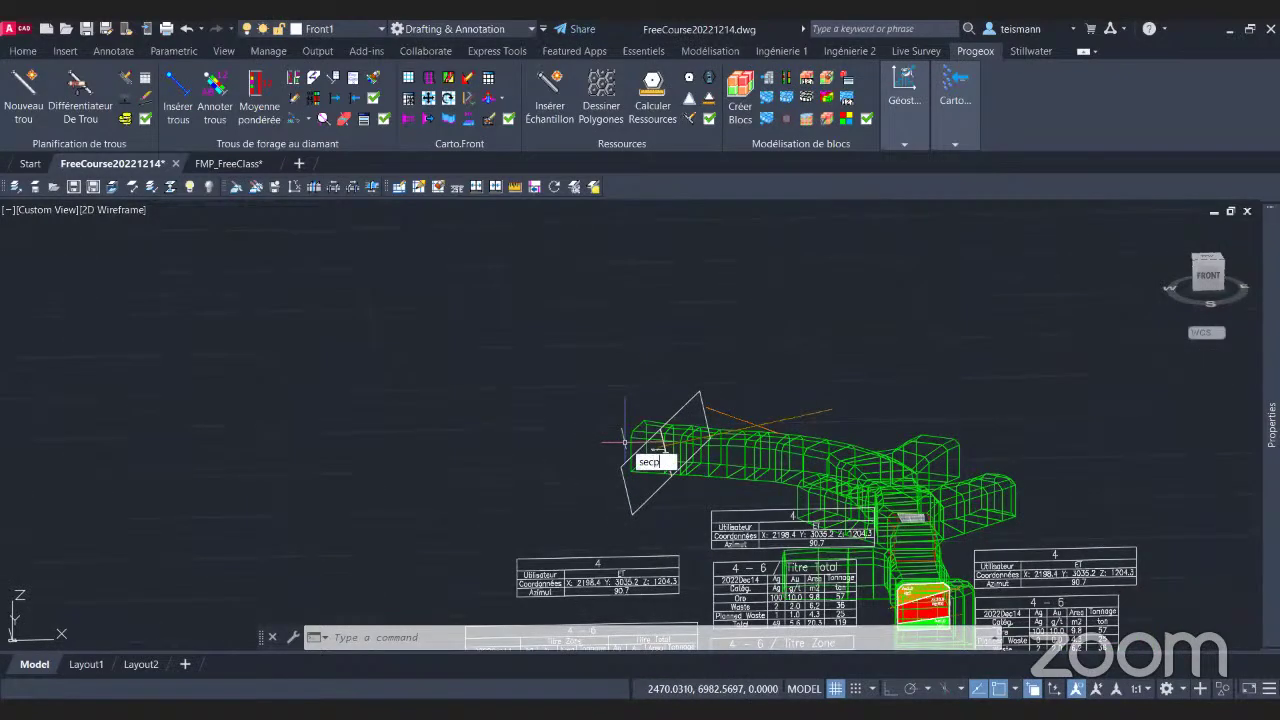
key(Return)
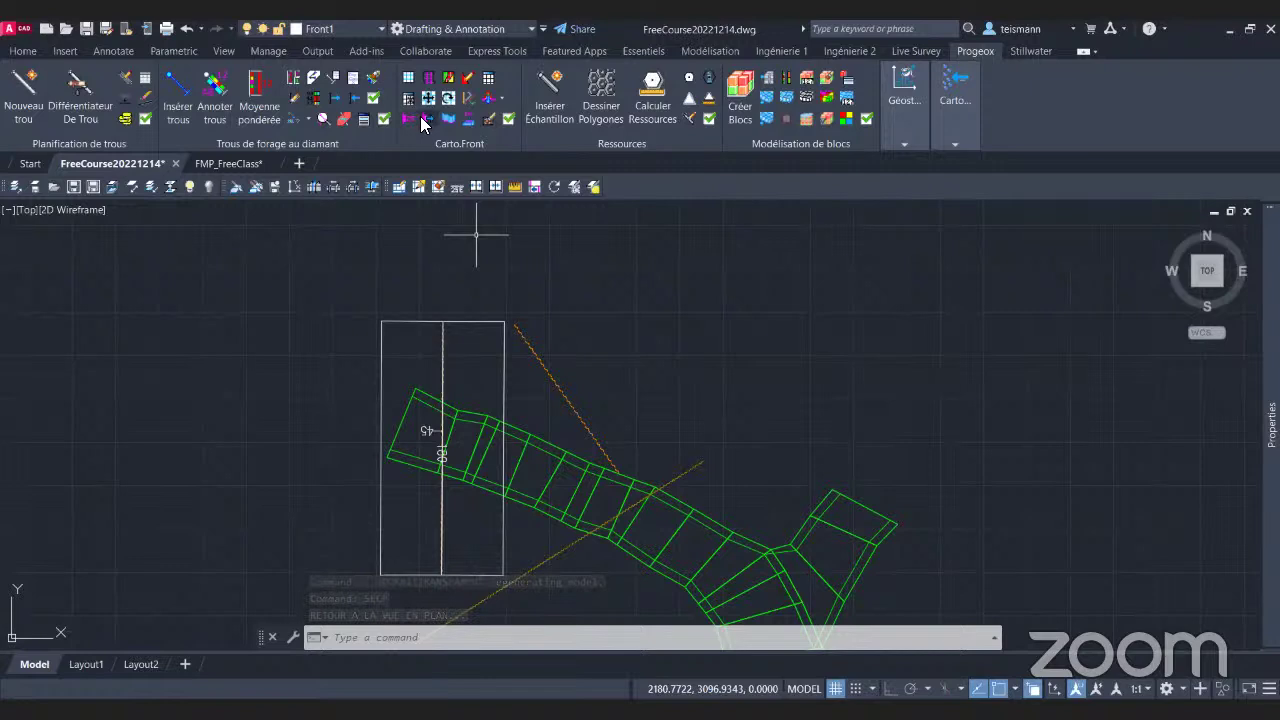
Start a dip record for the orange oblique fault polyline north of the drift, with the name Faile1.2 and the location Endroit2.
click(414, 117)
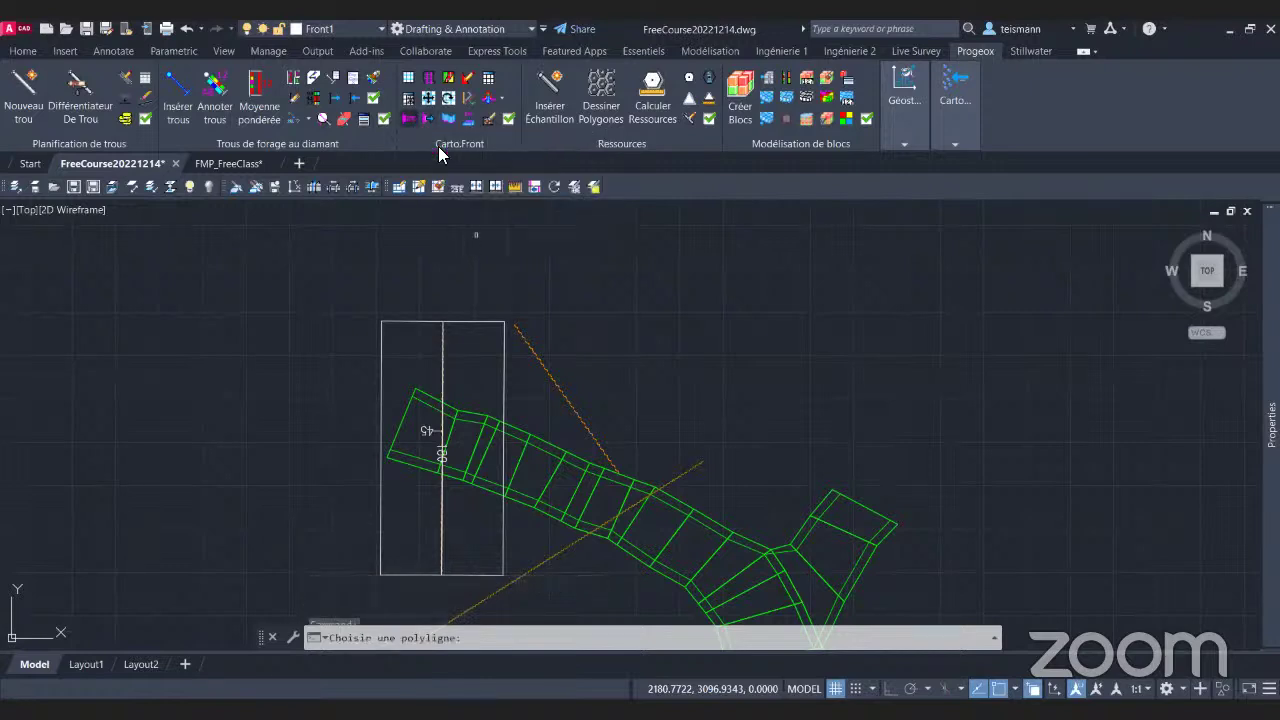
click(568, 404)
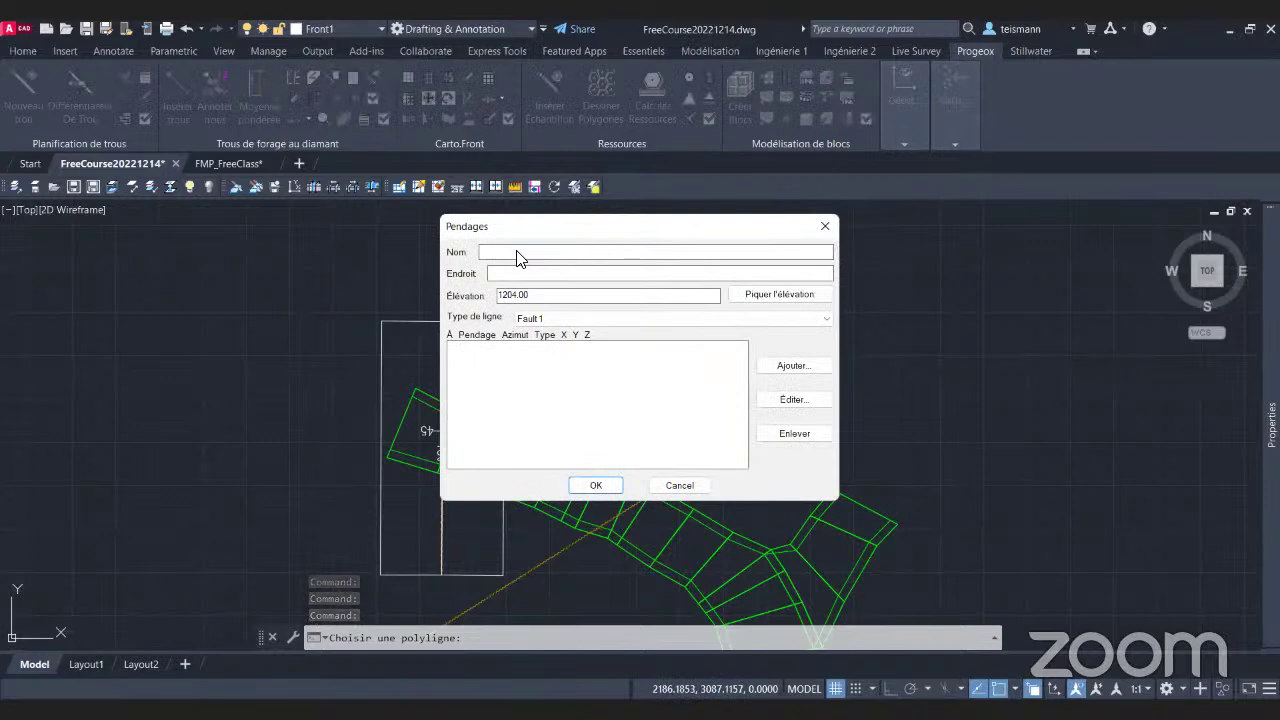
text(Fai)
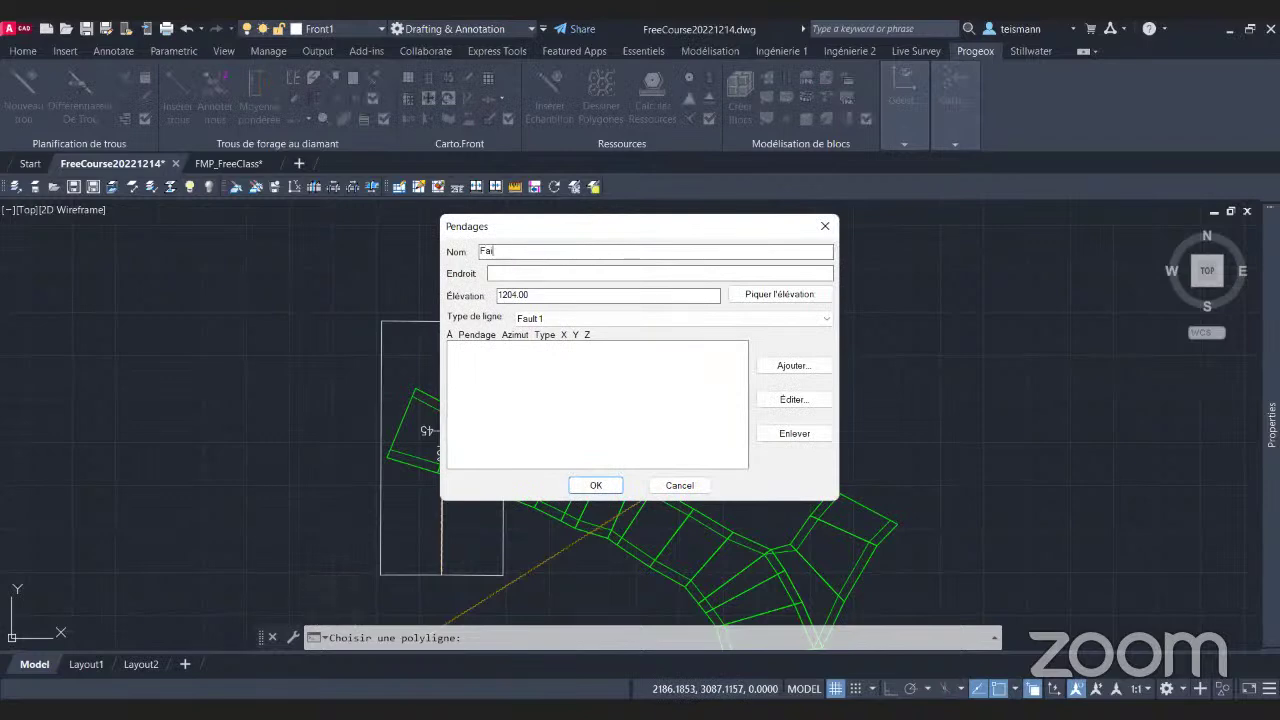
text(le1.2)
click(522, 268)
text(T)
text(ndroi)
text(t)
text(2)
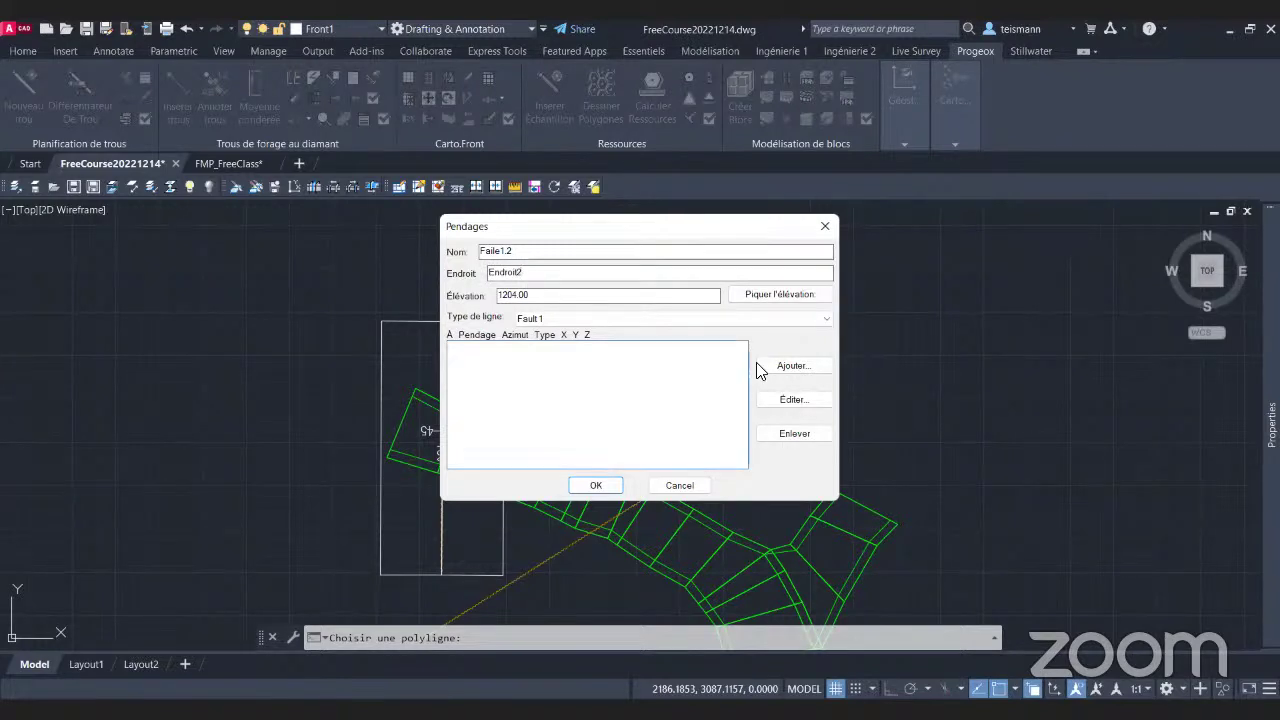
Add a 45° Fault dip with rock type *MAG on the orange oblique polyline, on its northeast side, and save the record.
click(800, 366)
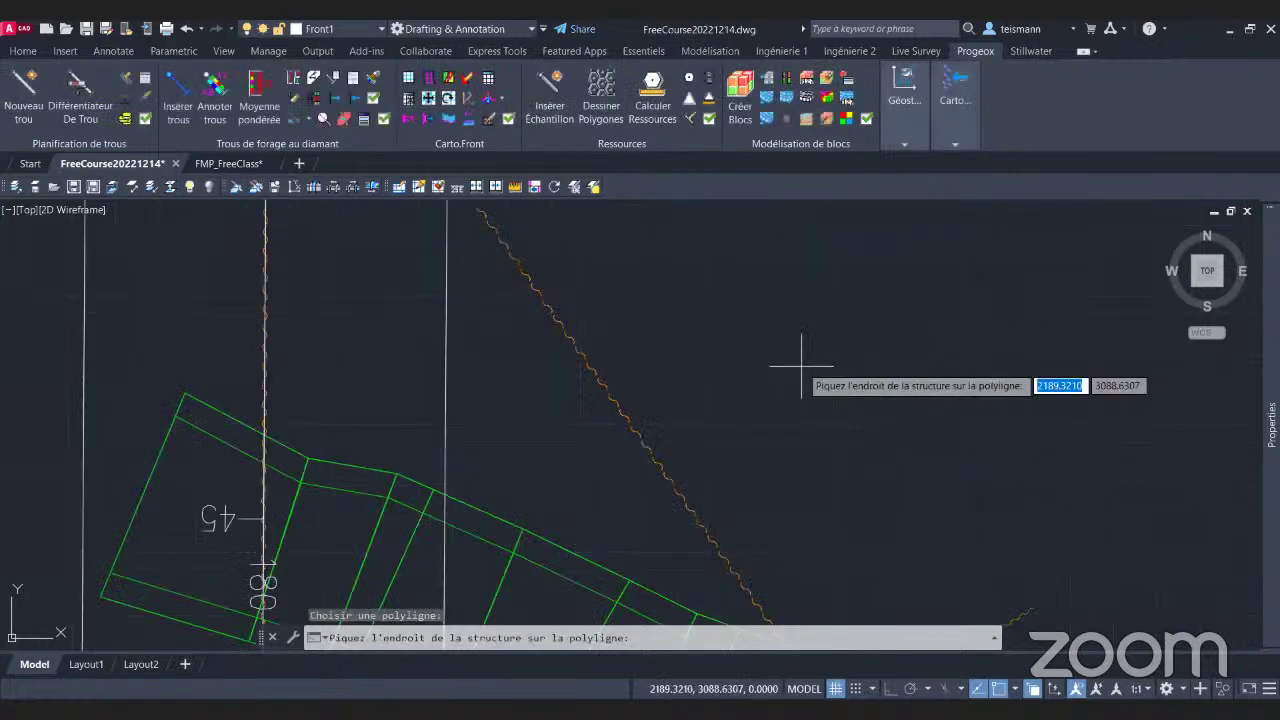
click(801, 366)
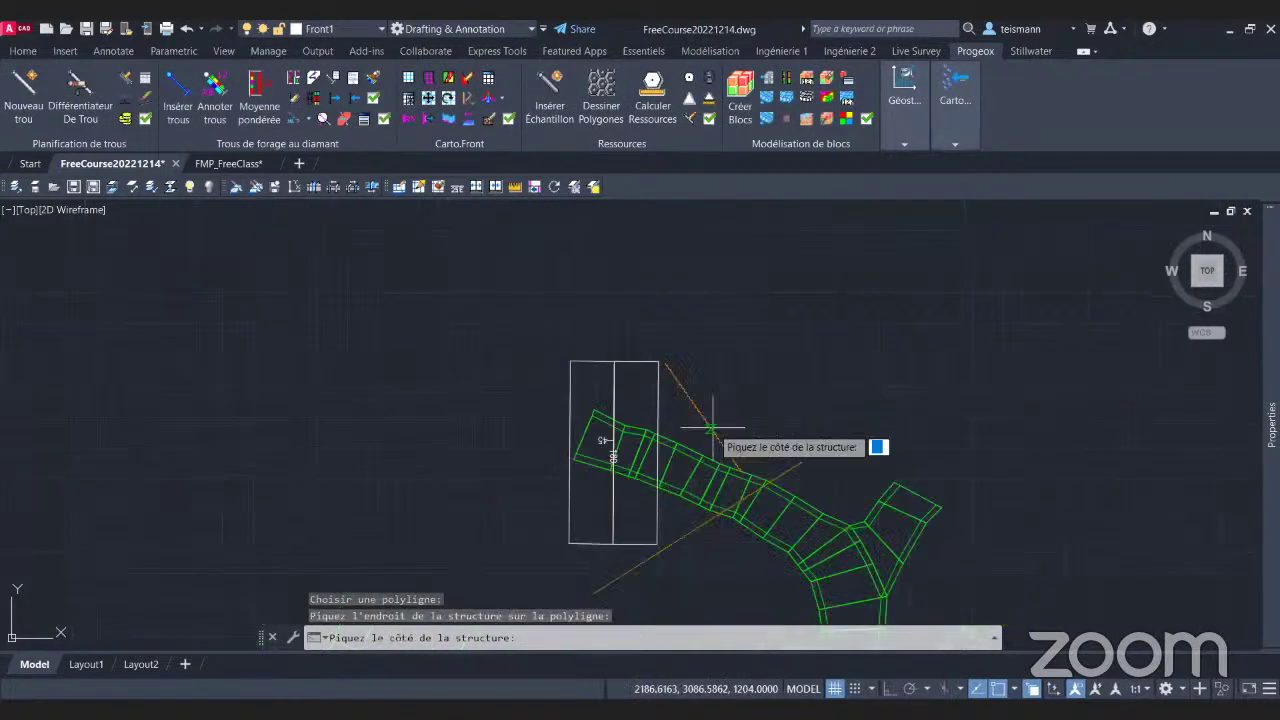
click(712, 428)
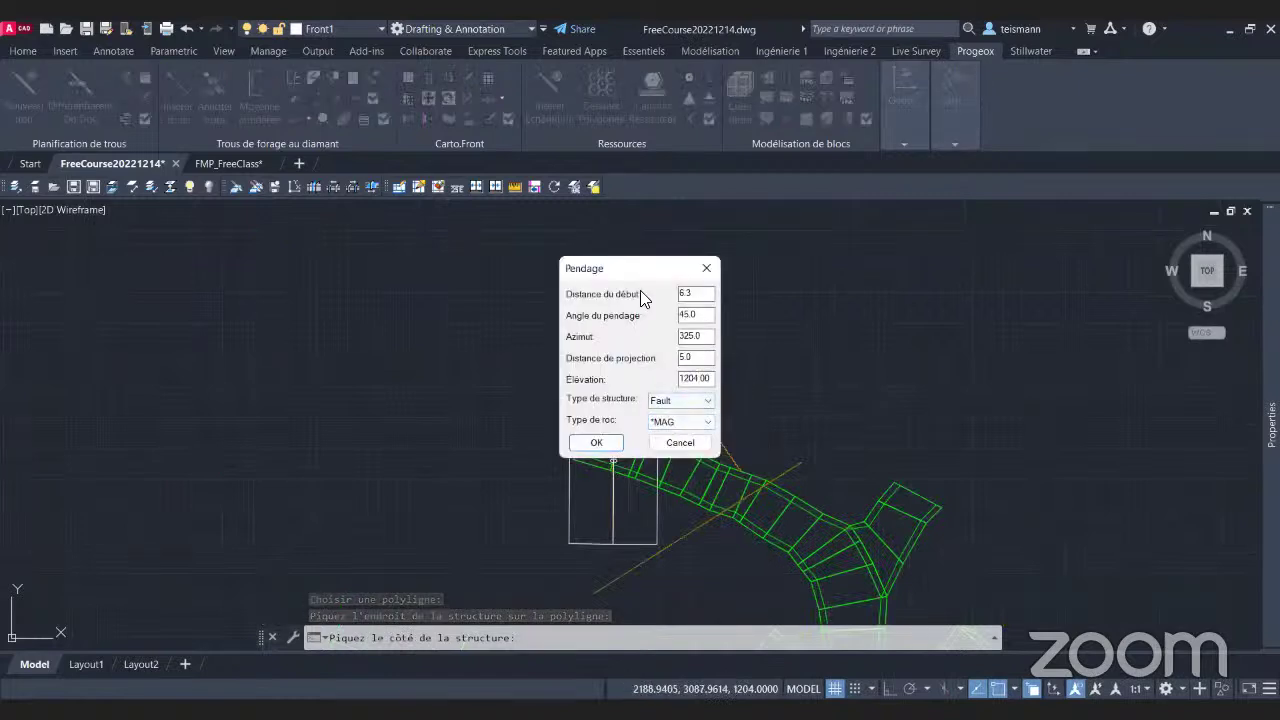
click(588, 446)
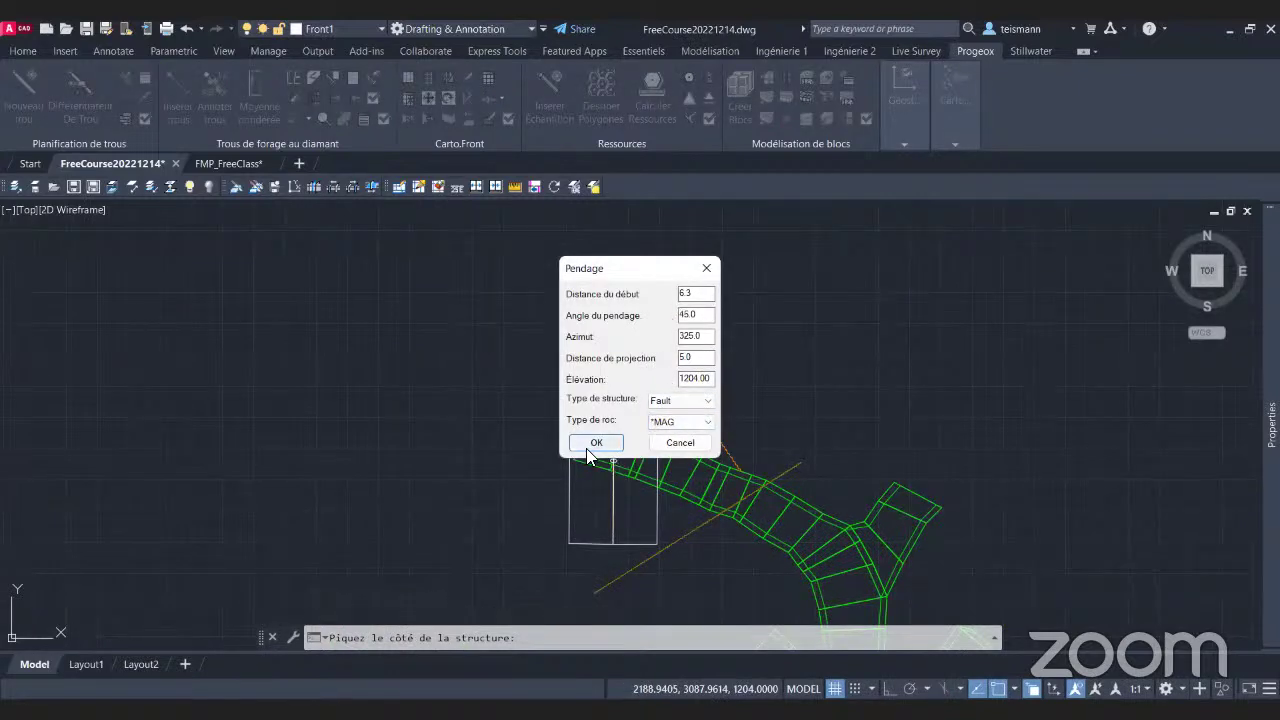
click(591, 485)
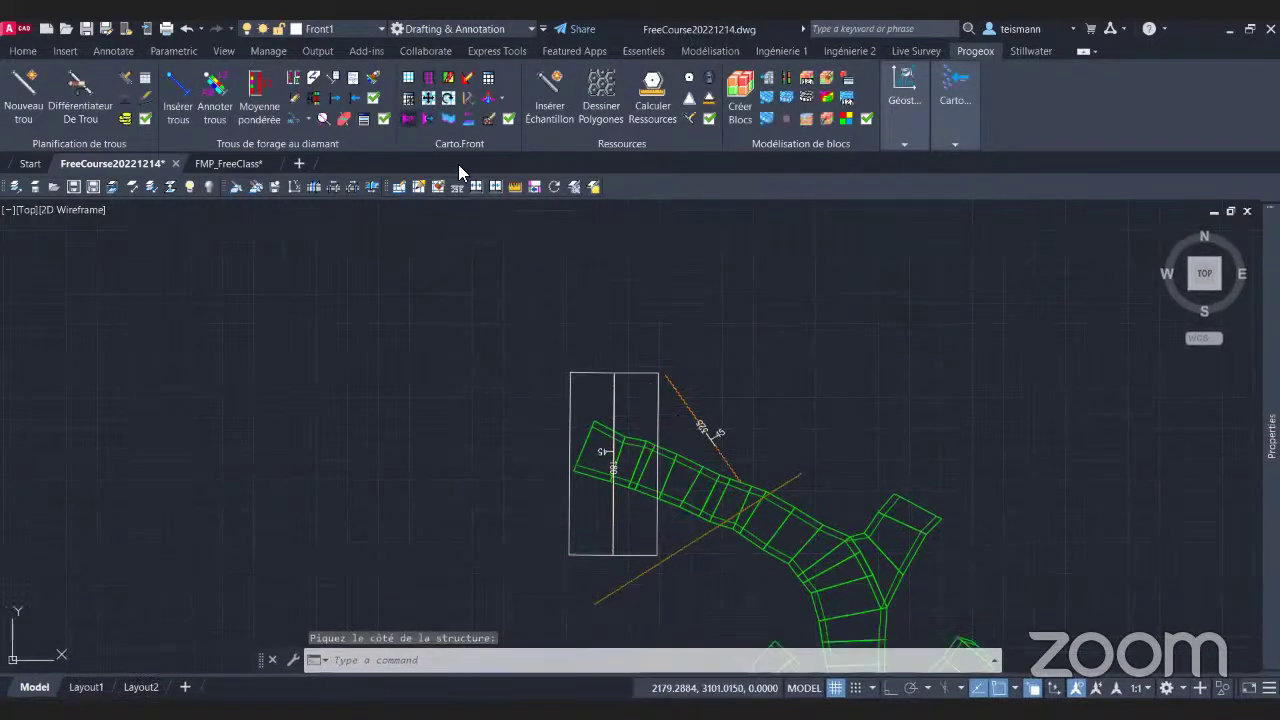
Start a dip record for the yellow fault polyline crossing the drift, with the name Faille2 and the location Endroit3.
click(637, 408)
text(Fai)
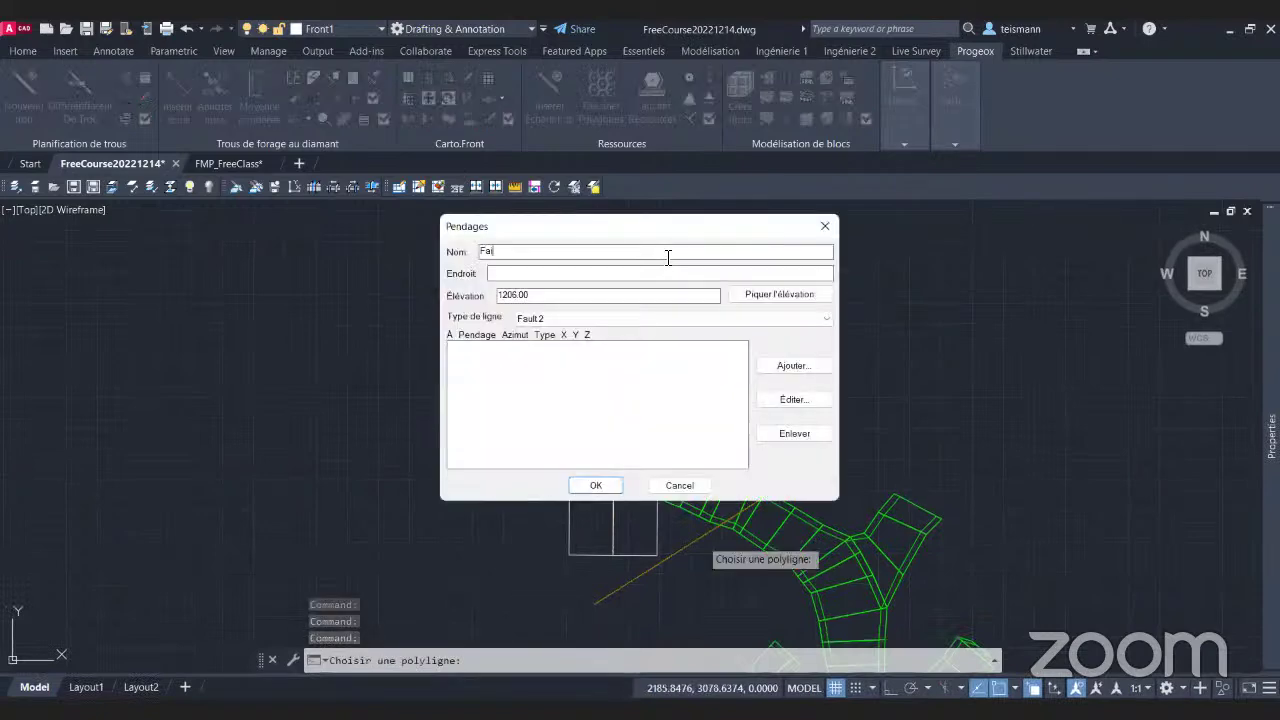
text(lle2)
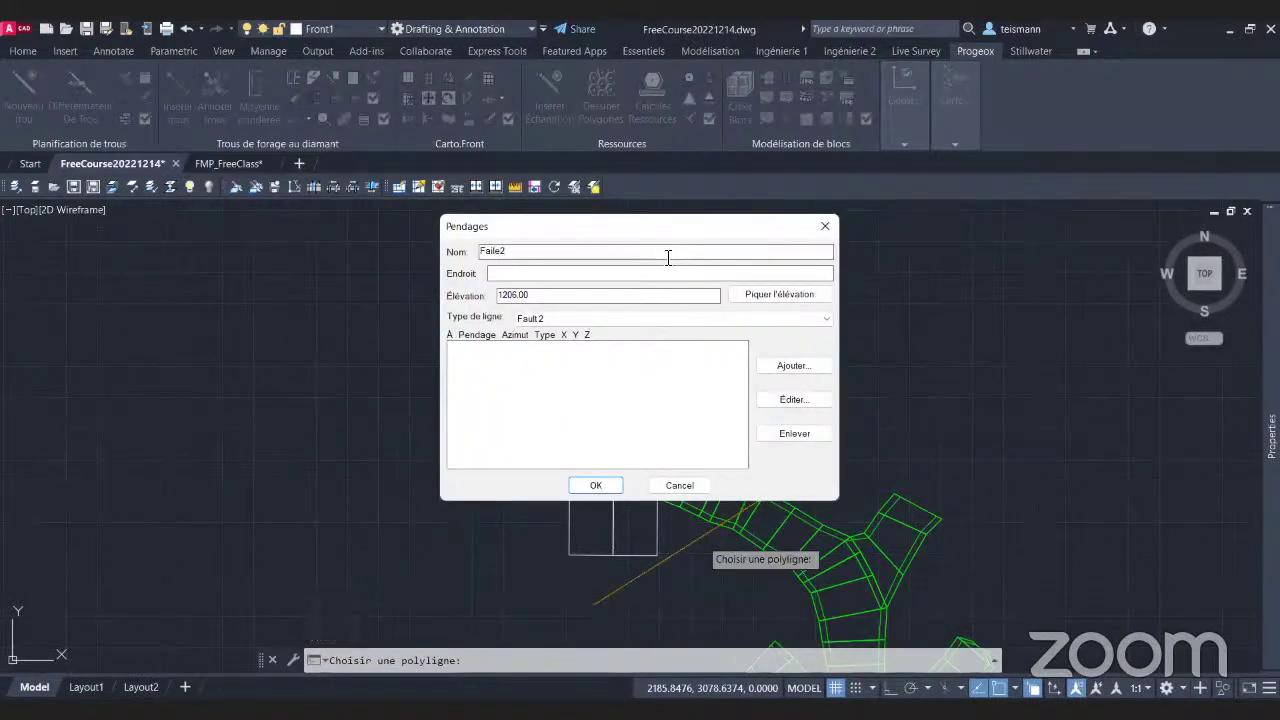
key(Left)
key(Left)
key(Left)
text(lEndroit3)
Add a 45° Fault dip with rock type *MAG on the yellow polyline, on its southeast side, and save the record.
click(797, 365)
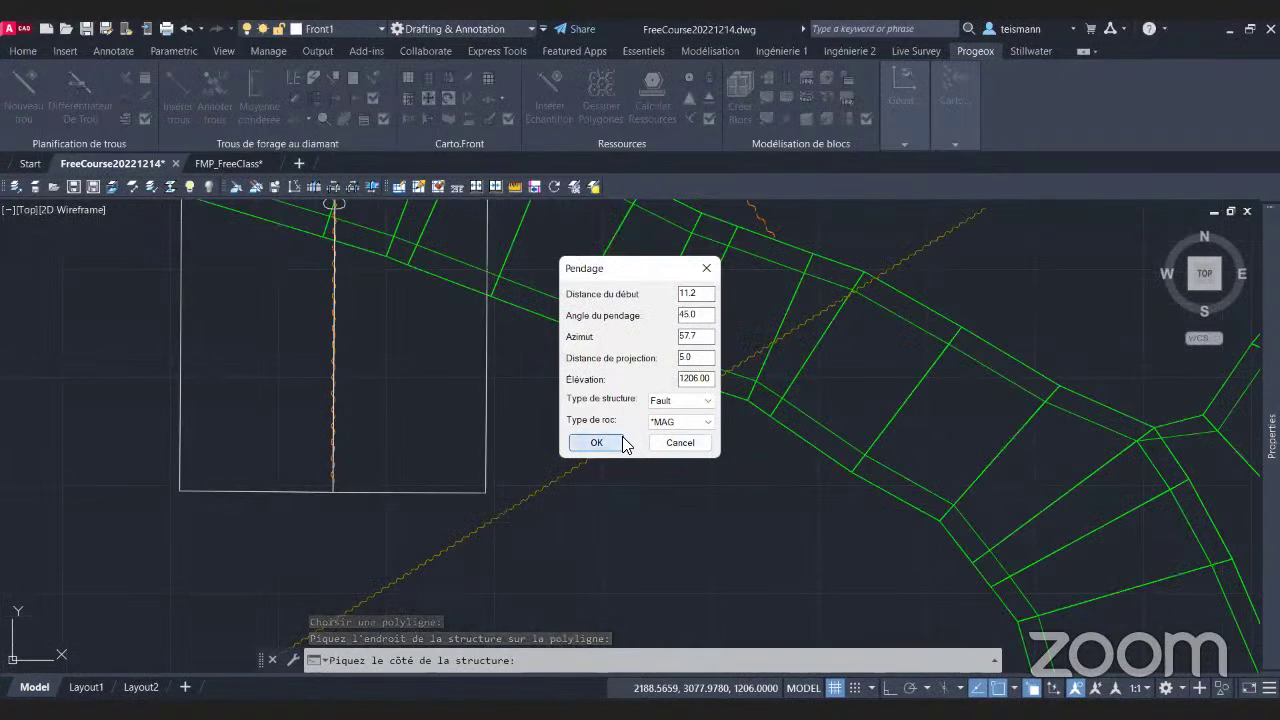
click(662, 401)
click(662, 411)
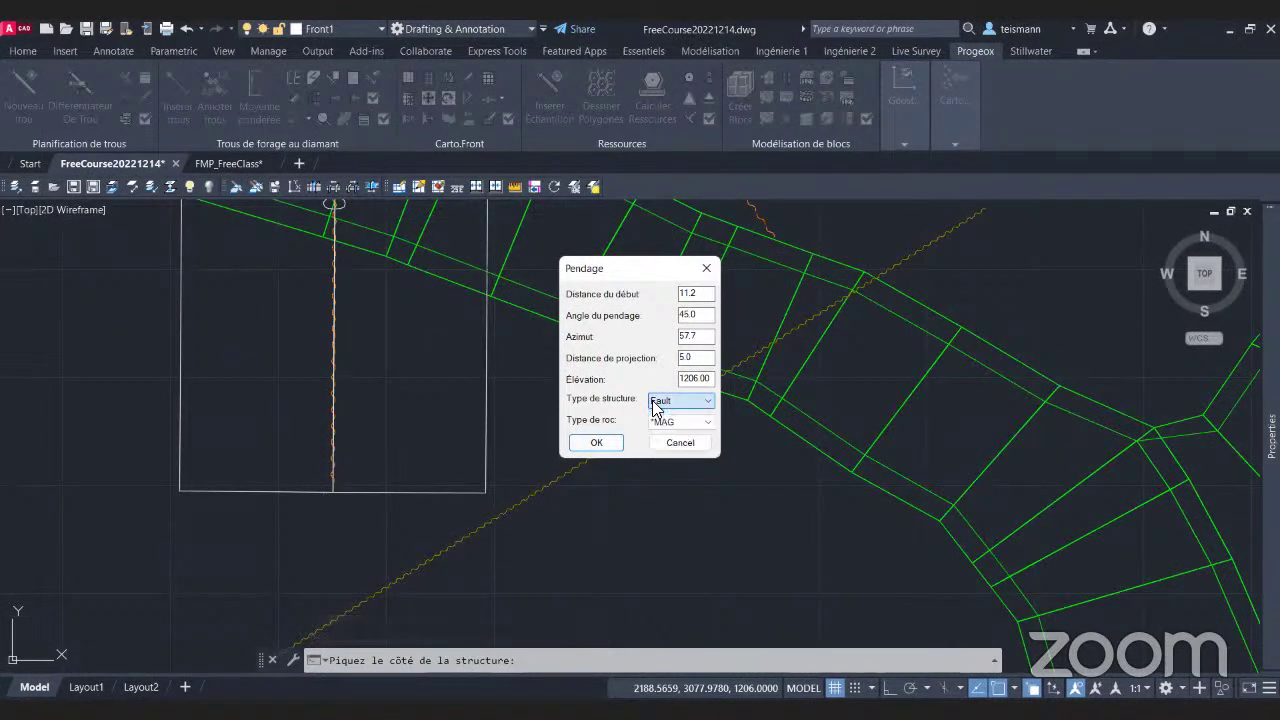
click(617, 446)
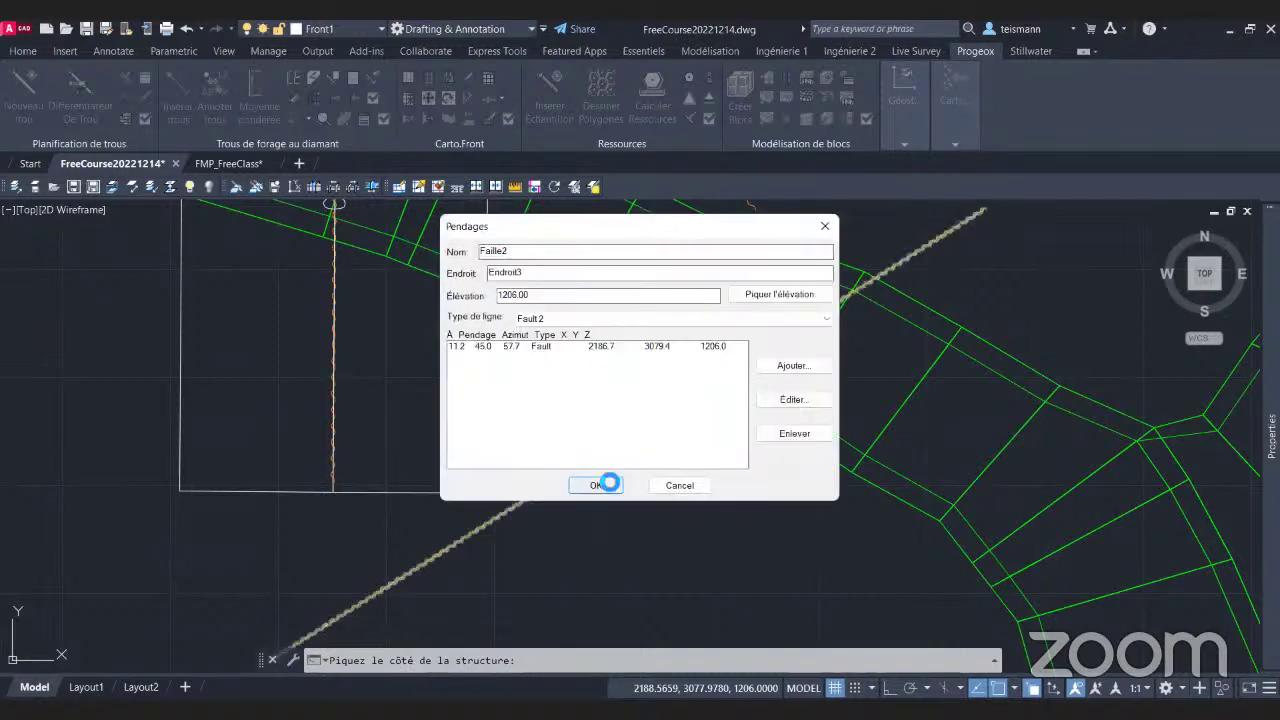
click(595, 485)
Inspect the dip symbols of all three fault lines in 3D and return to the plan view.
shift+middle_drag(651, 529, 560, 443)
text(SECP)
key(Return)
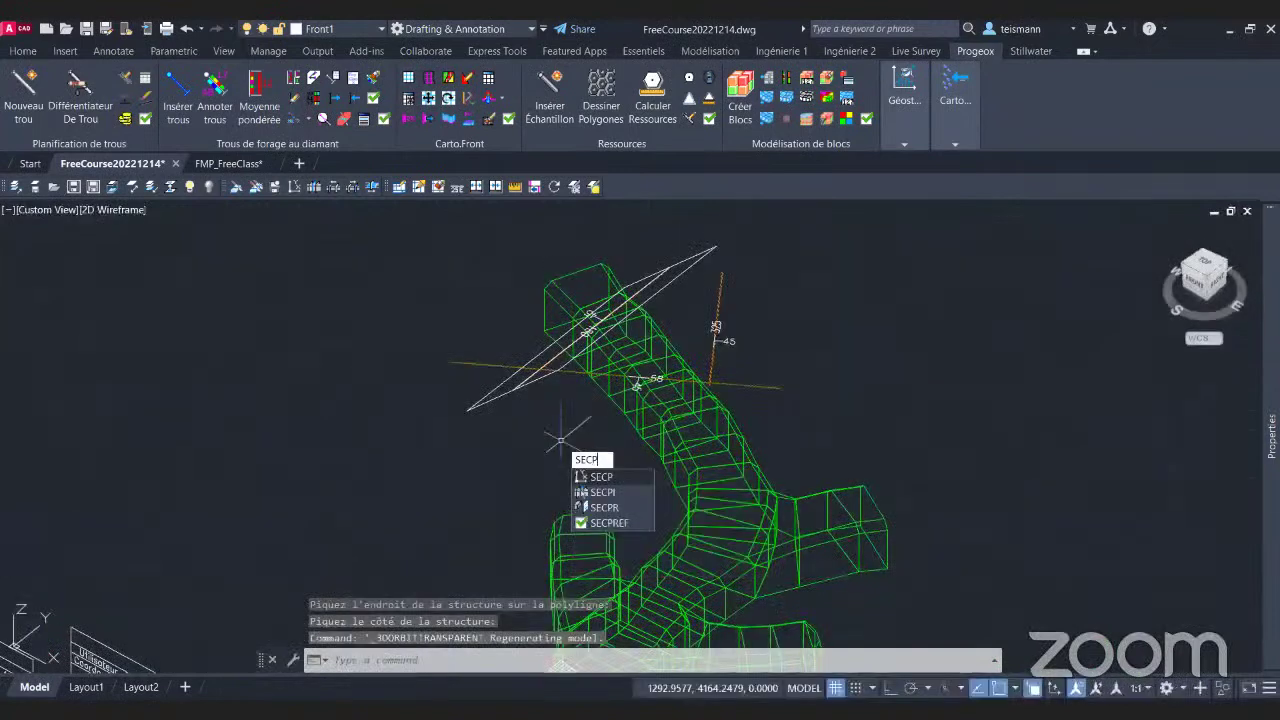
key(Return)
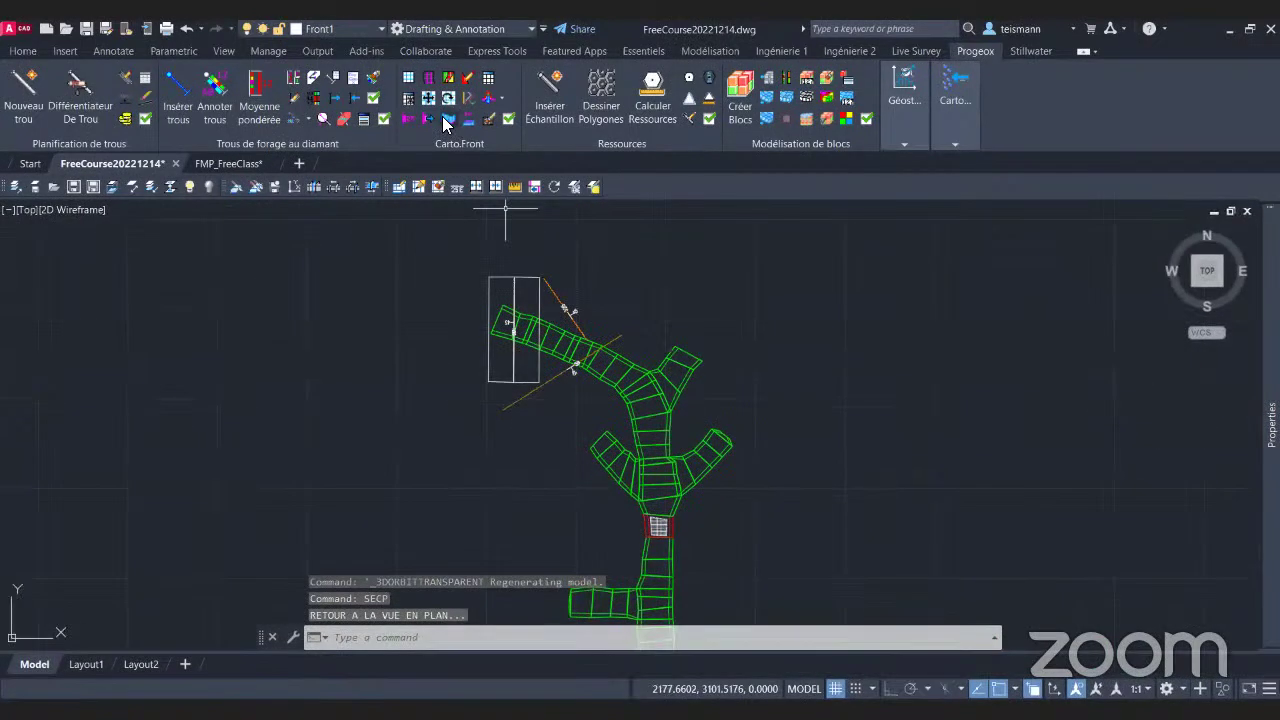
Start creating a wedge with a vertical projection height of 25, without keeping the structure surfaces.
scroll(544, 300, up, 4)
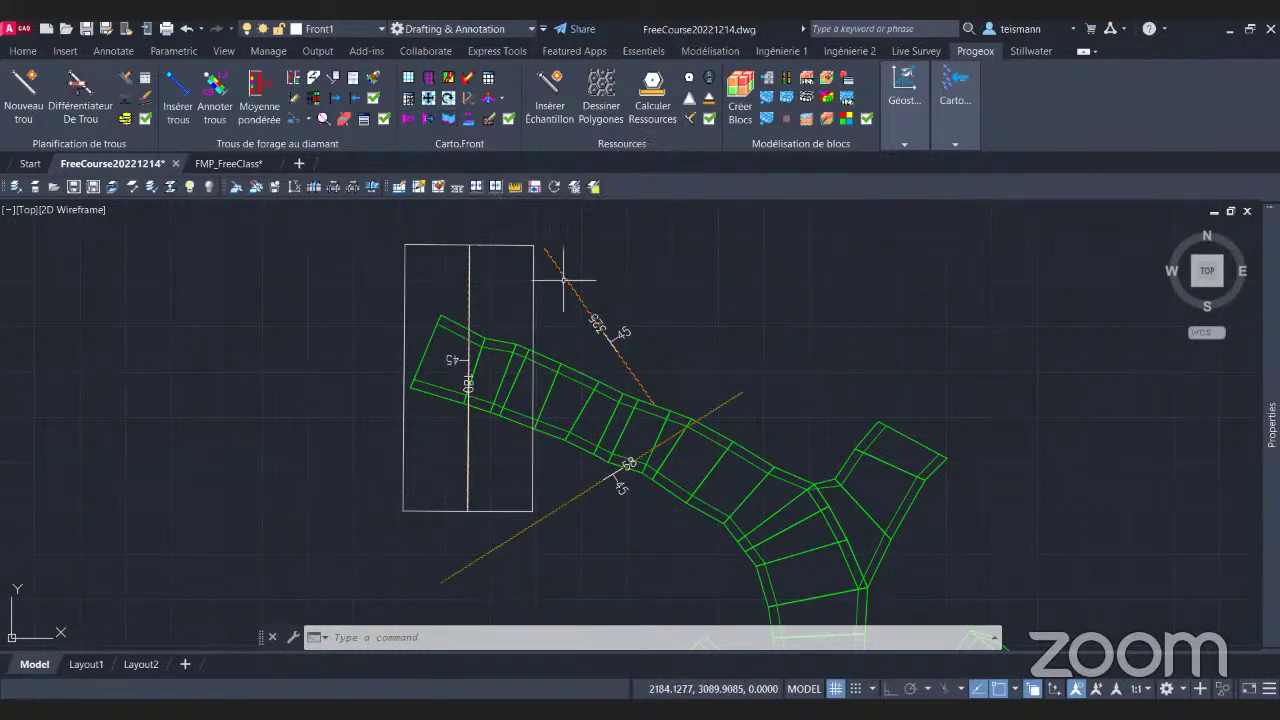
click(500, 100)
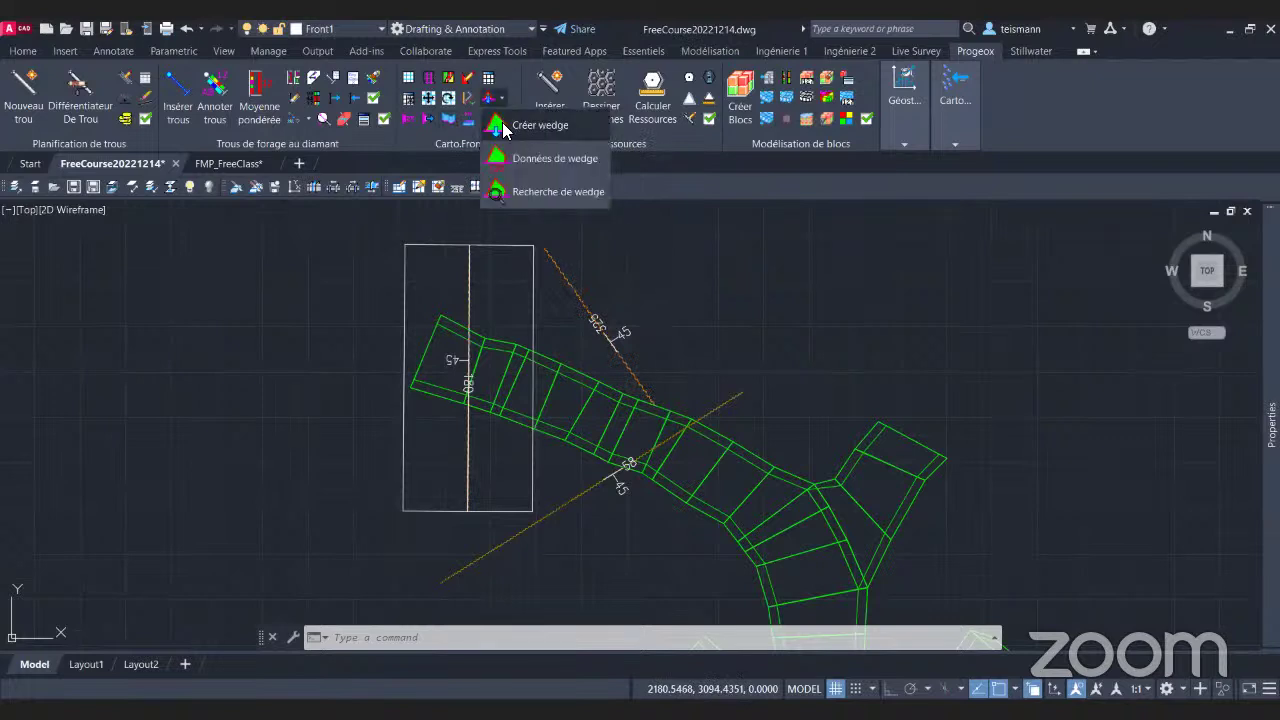
click(502, 124)
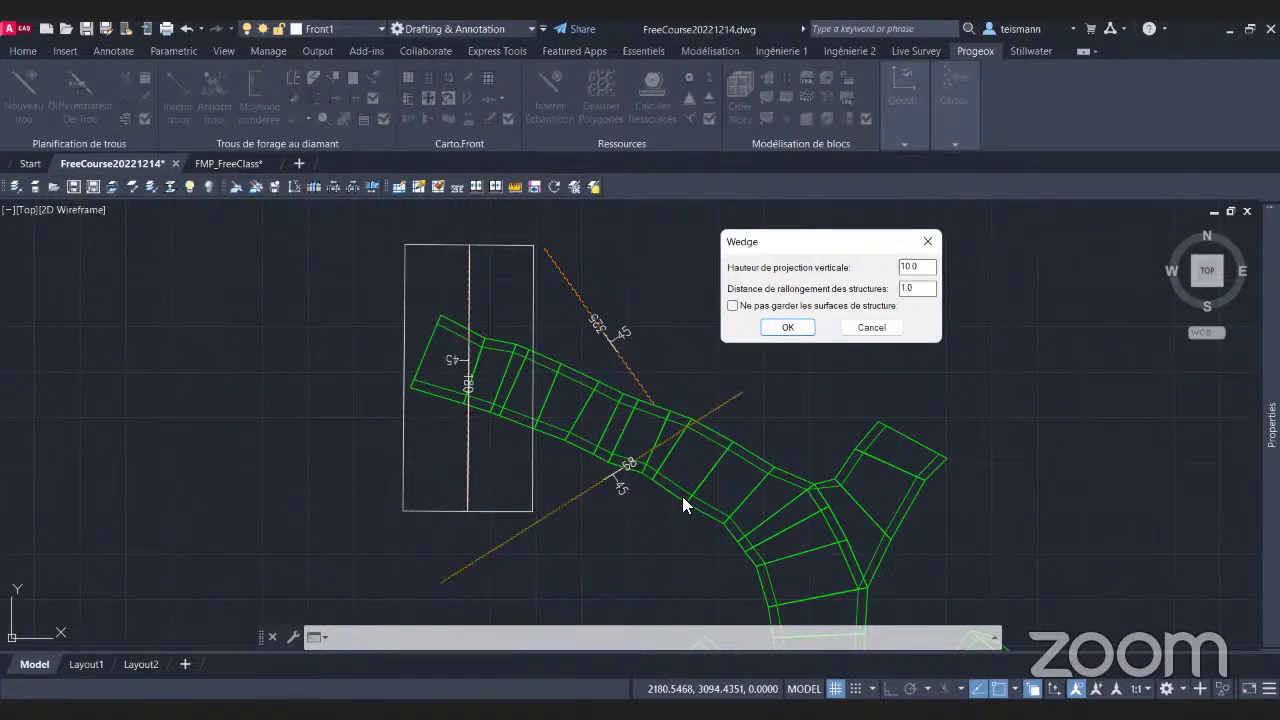
drag(932, 268, 818, 275)
text(20)
key(BackSpace)
key(BackSpace)
text(25)
click(732, 305)
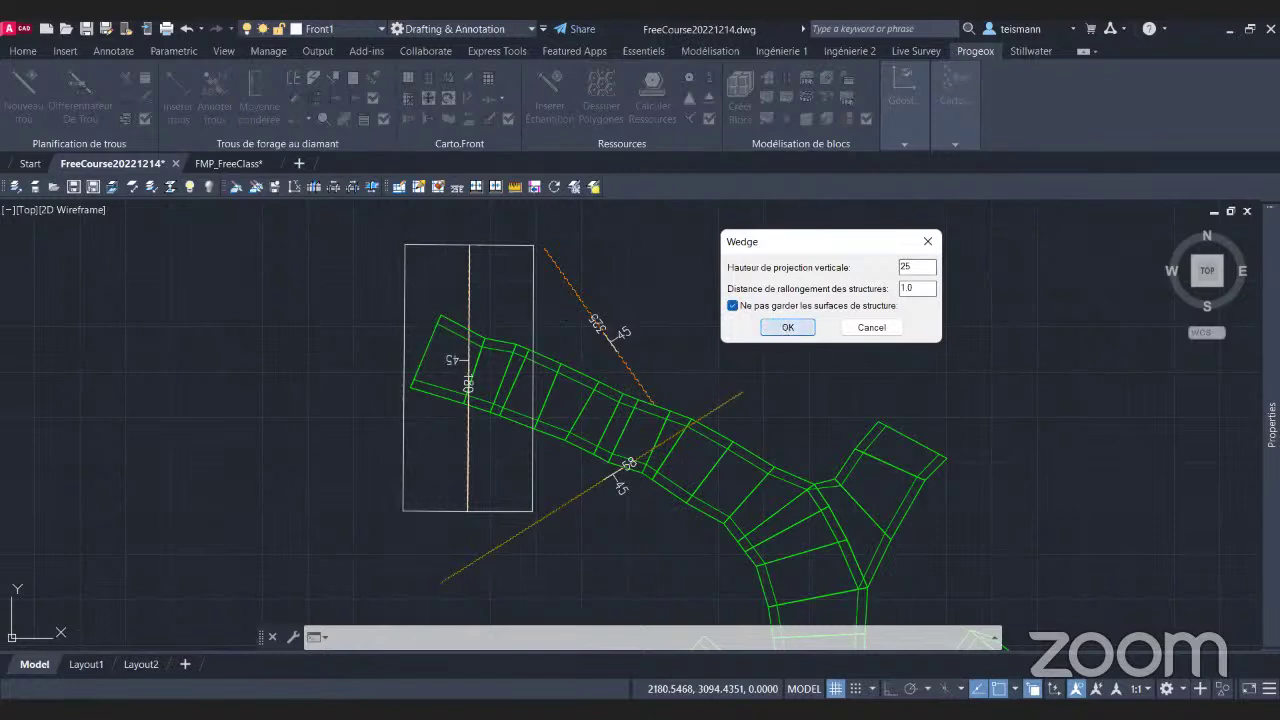
key(Return)
Try to create the wedge from the three fault polylines and their dips around the upper drift branch.
drag(750, 590, 265, 268)
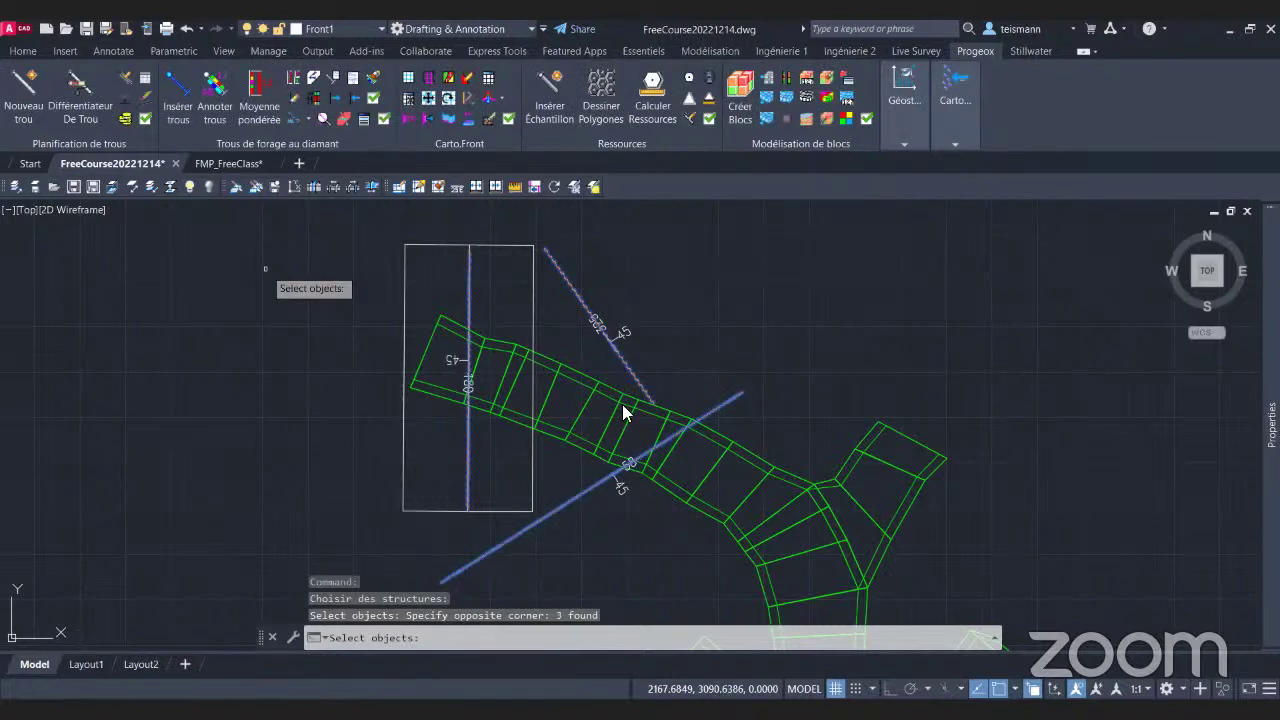
key(Return)
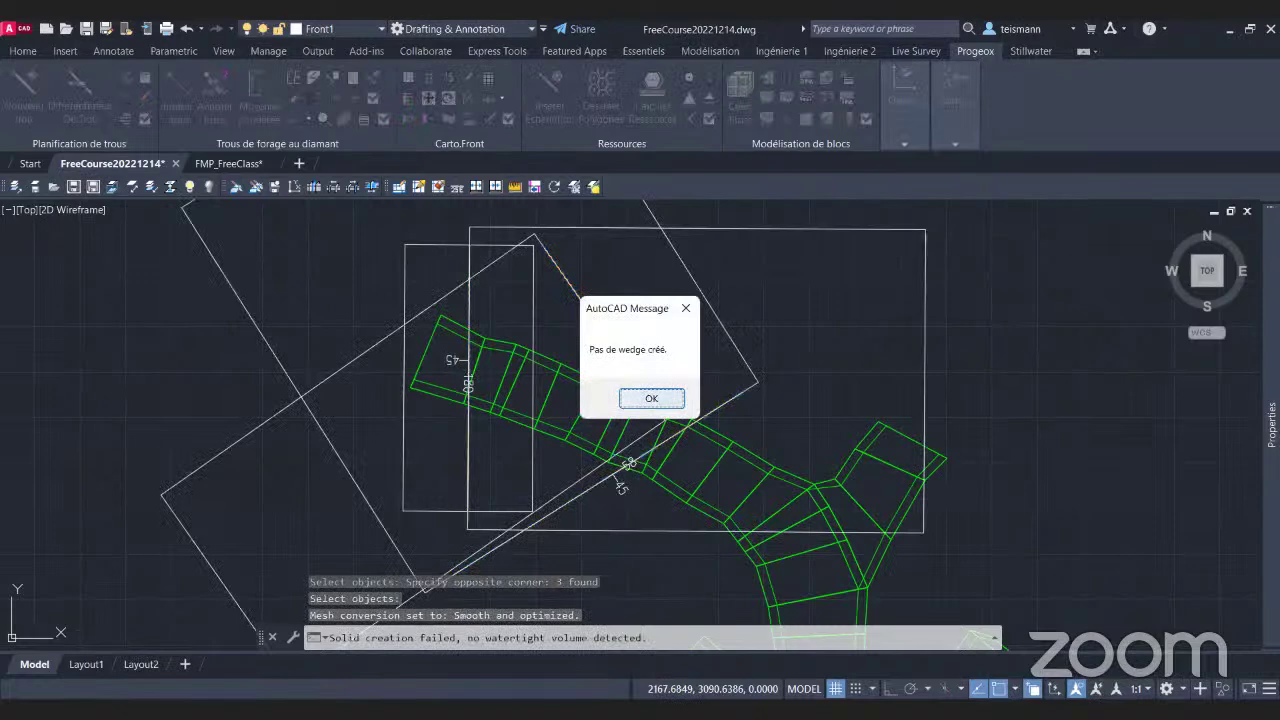
click(651, 400)
Create a wedge from the three fault polylines with a vertical projection height of 50 and a structure extension distance of 10.
click(504, 97)
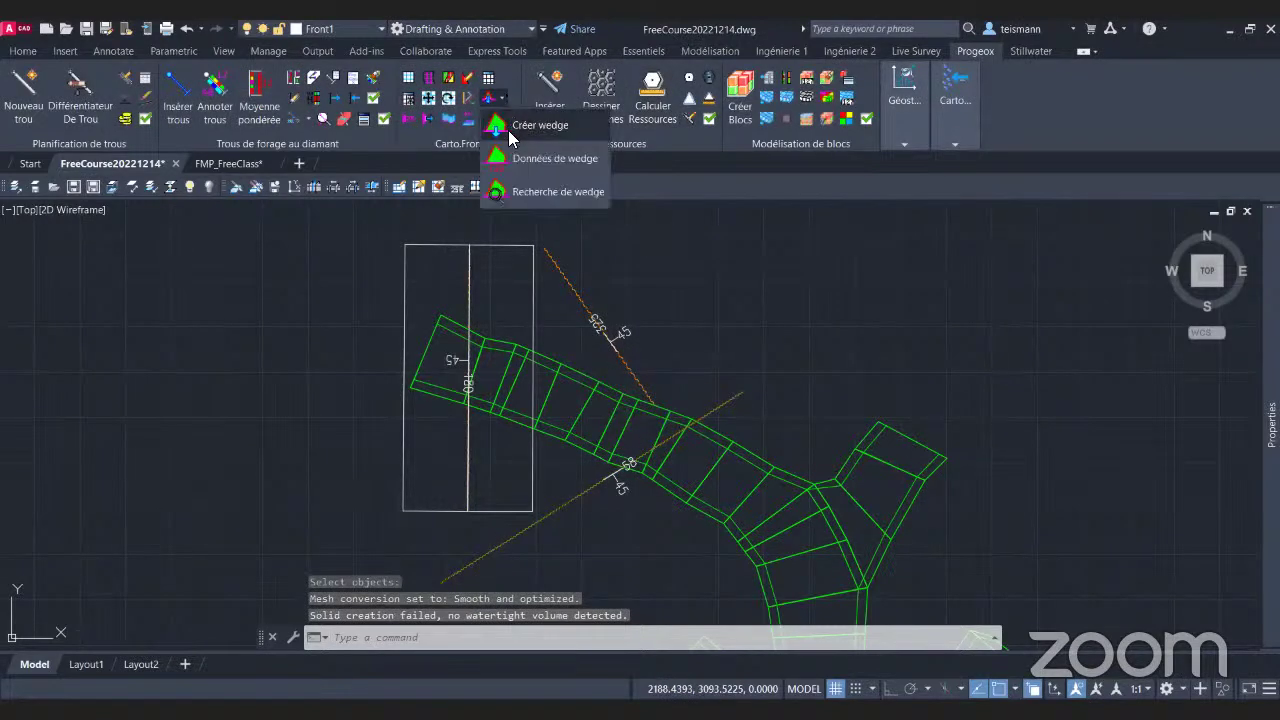
click(508, 127)
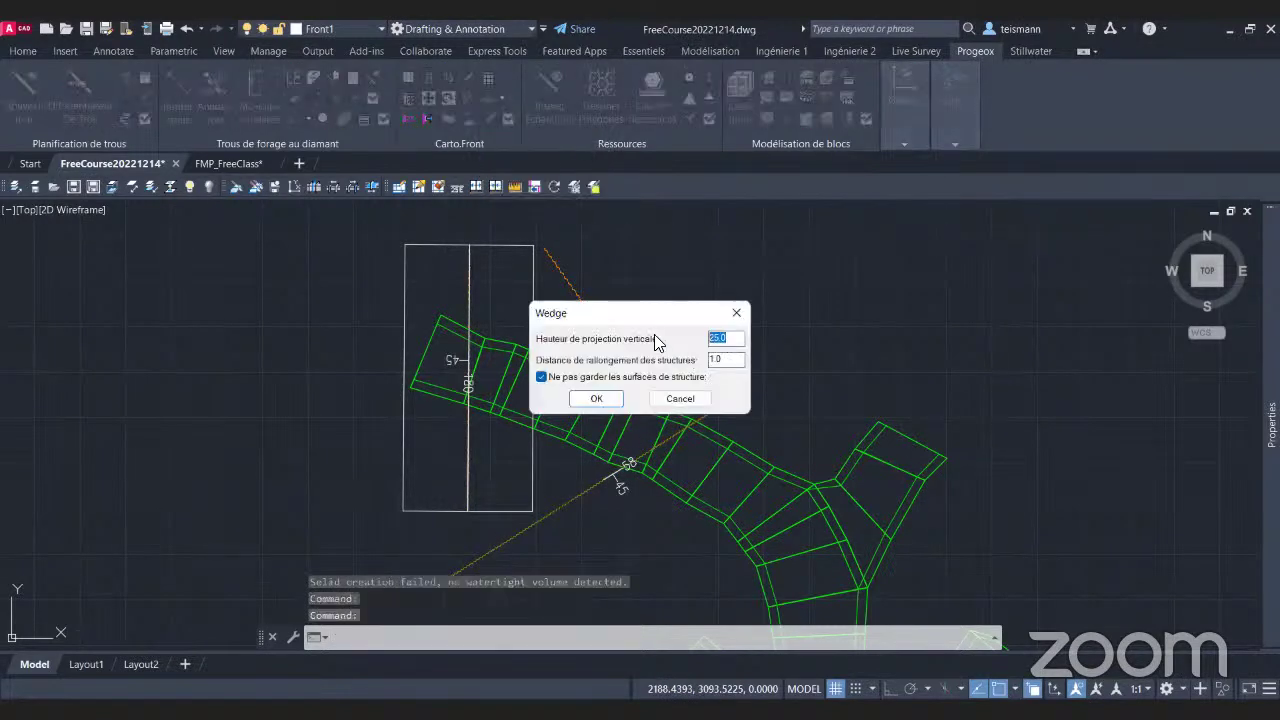
text(50)
key(Tab)
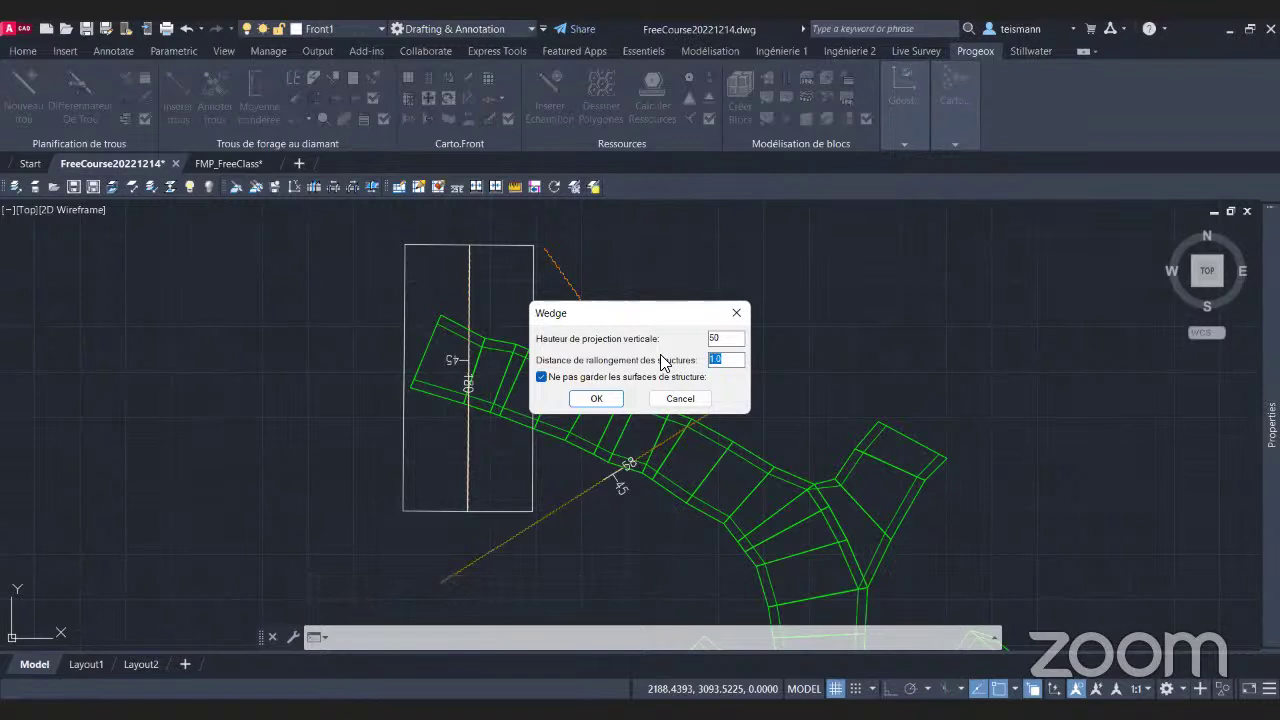
text(10)
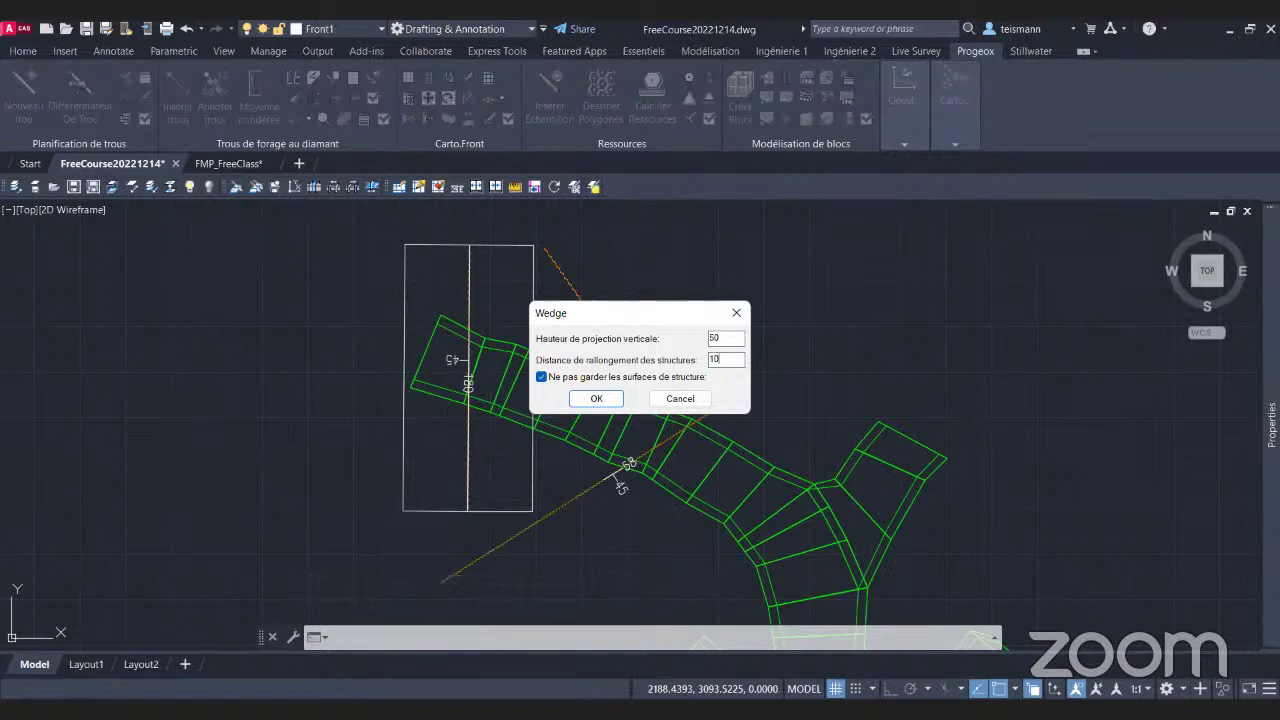
click(604, 400)
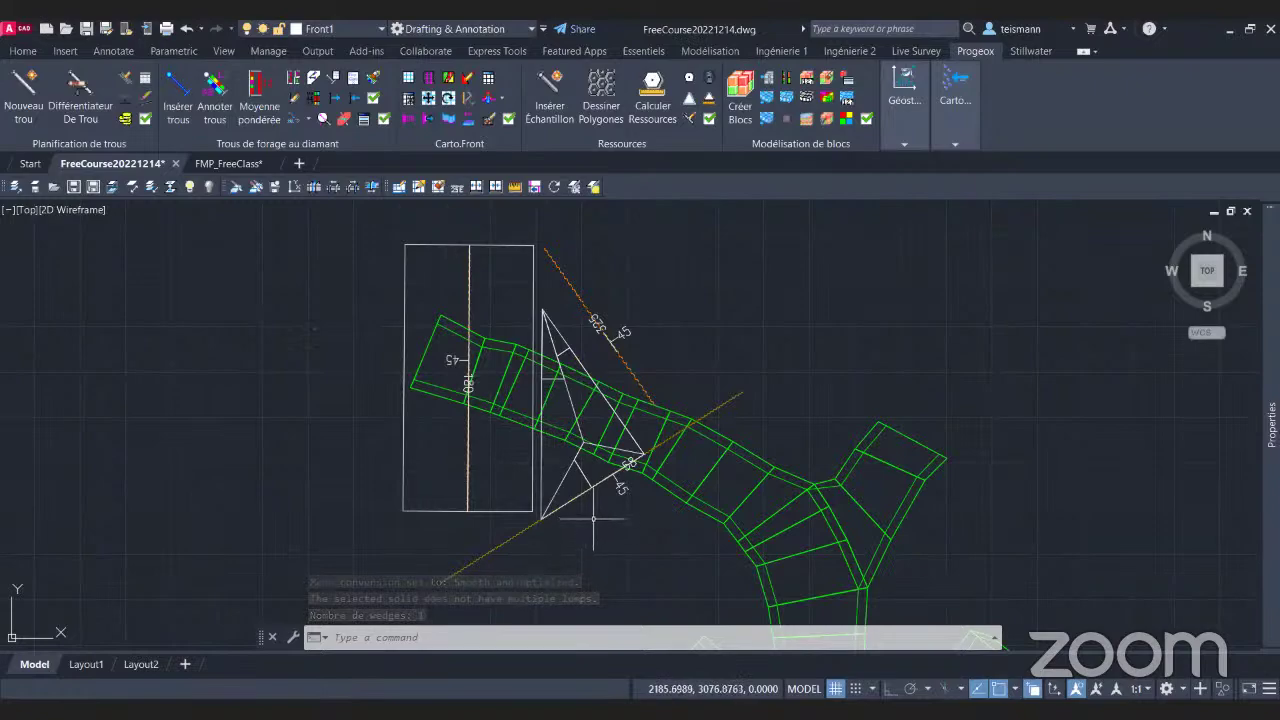
Examine the wedge against the drift and the fault surface from several 3D angles in the Shaded visual style.
shift+middle_drag(617, 528, 1150, 400)
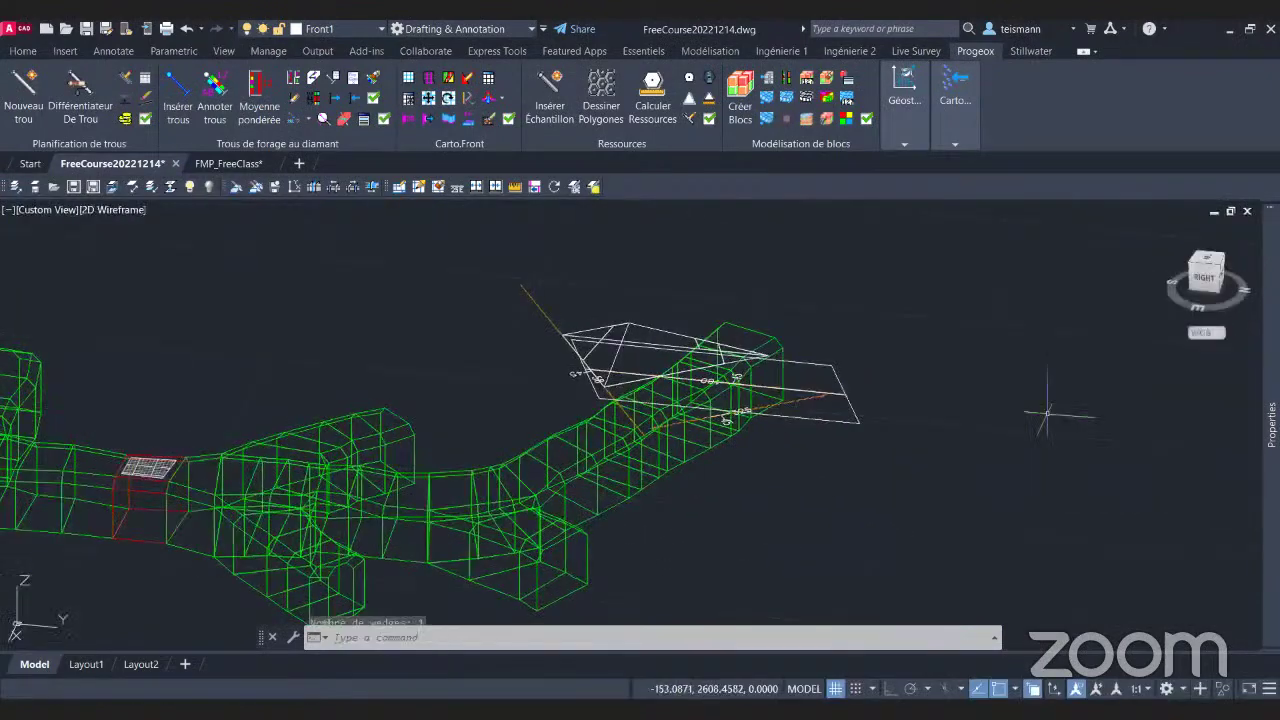
click(192, 320)
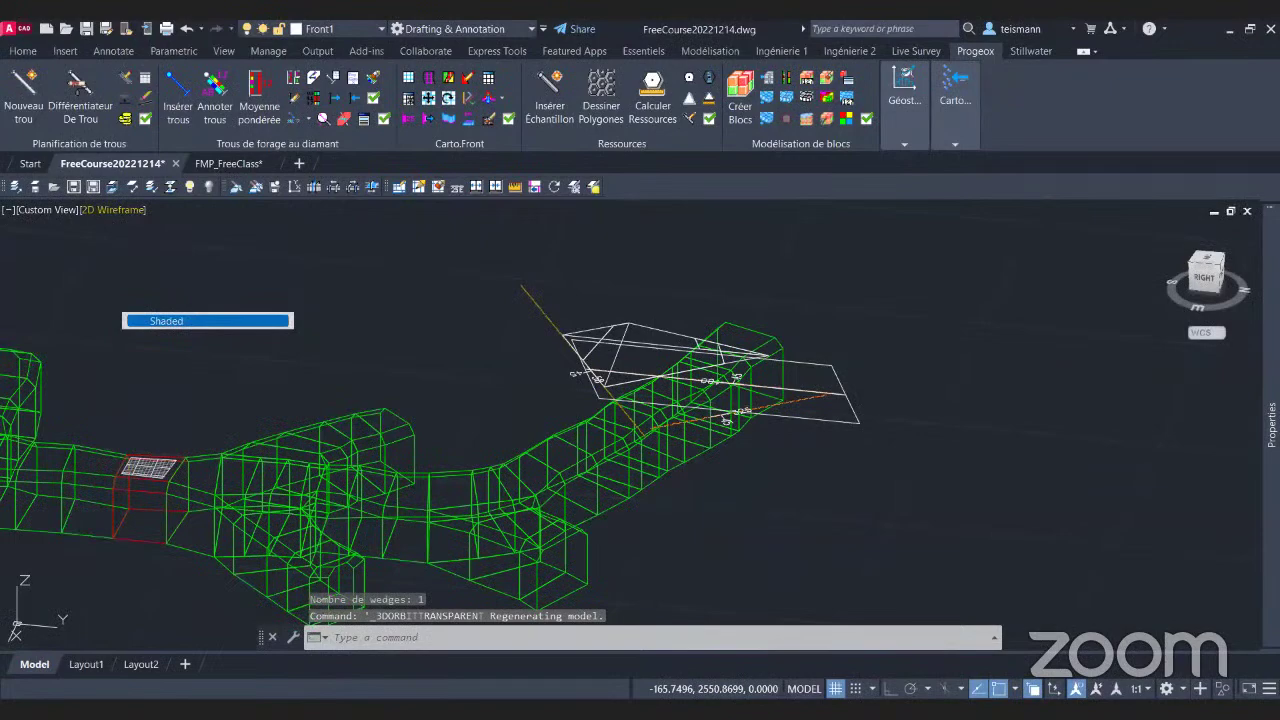
shift+middle_drag(740, 480, 600, 486)
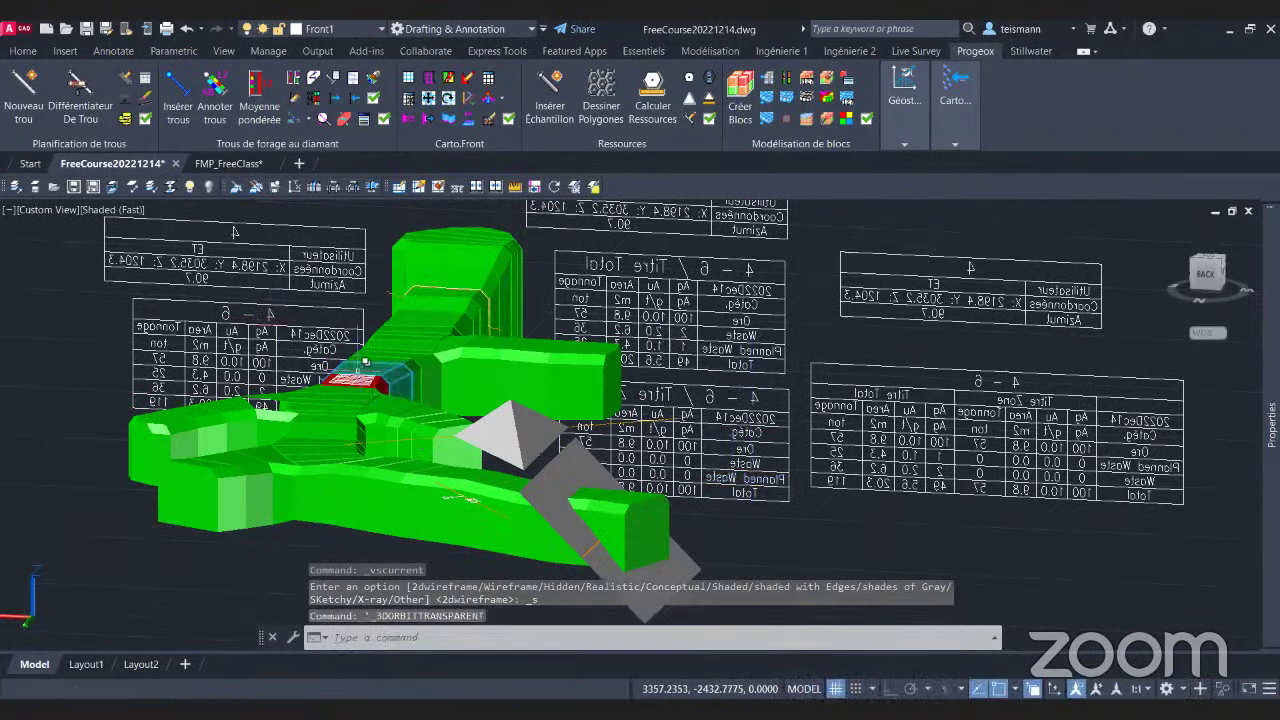
click(370, 394)
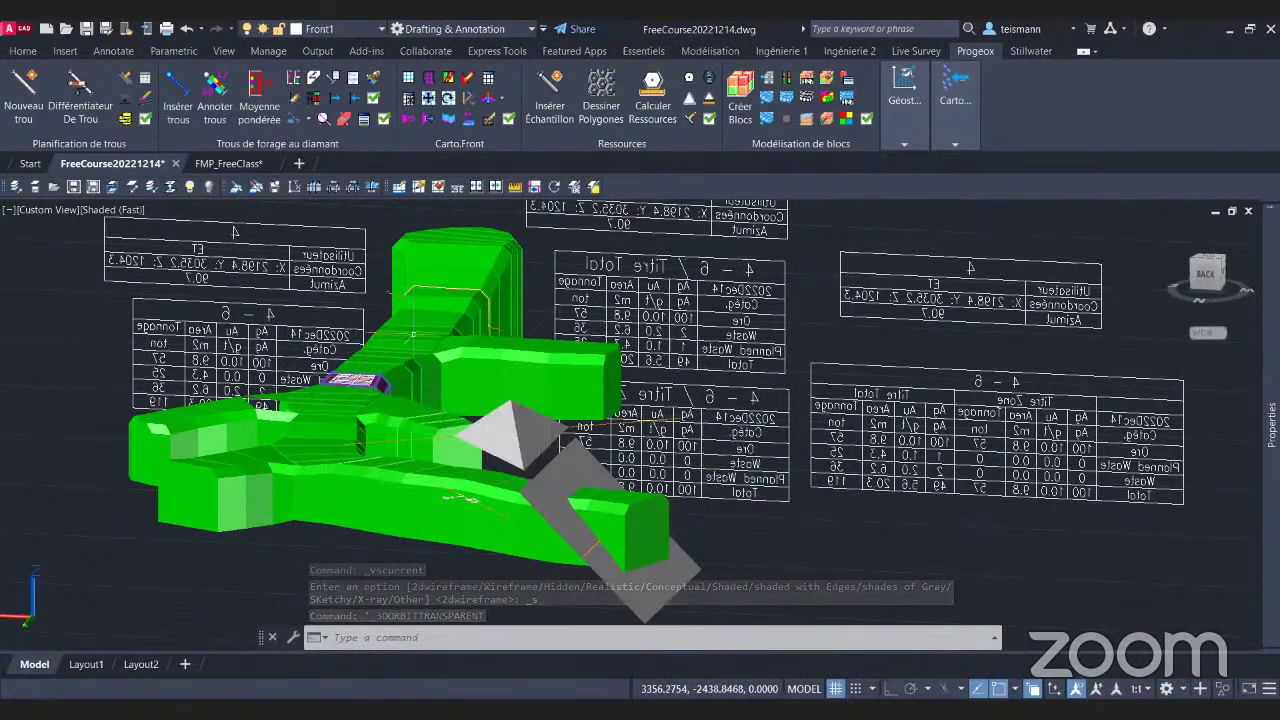
mouse_move(742, 578)
shift+middle_down()
mouse_move(760, 568)
mouse_move(744, 565)
shift+middle_up()
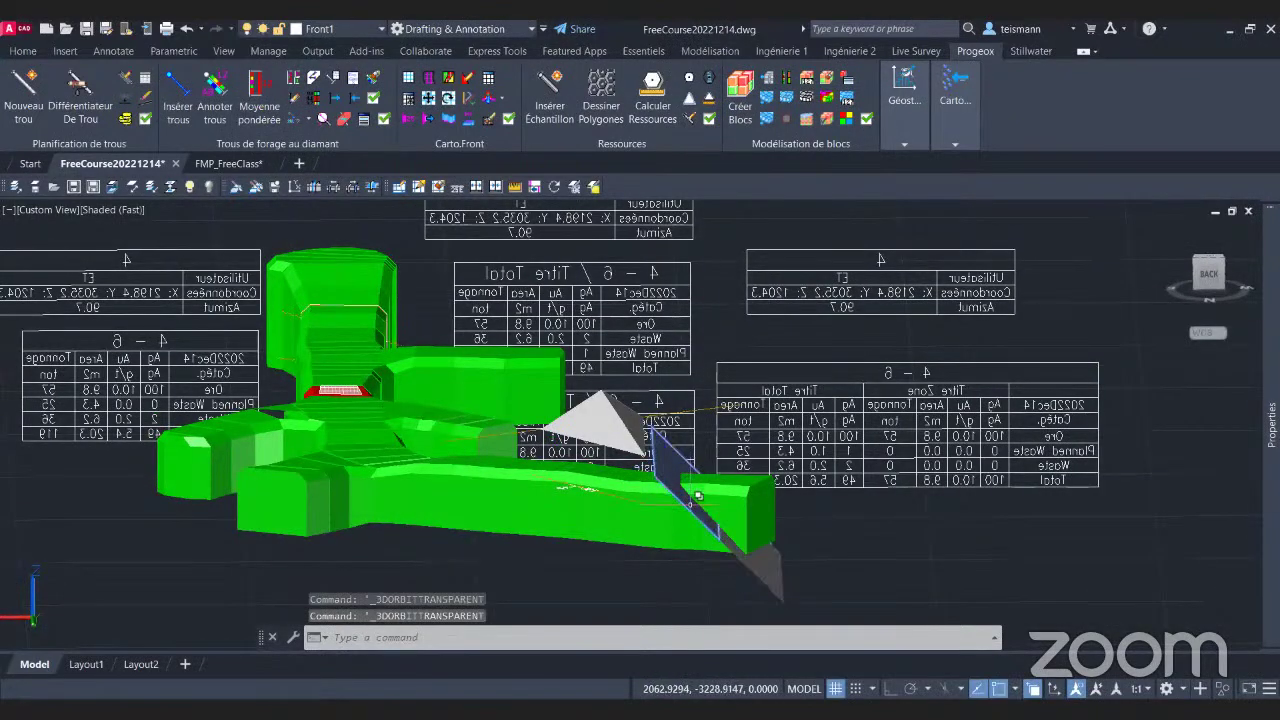
shift+middle_drag(740, 600, 764, 610)
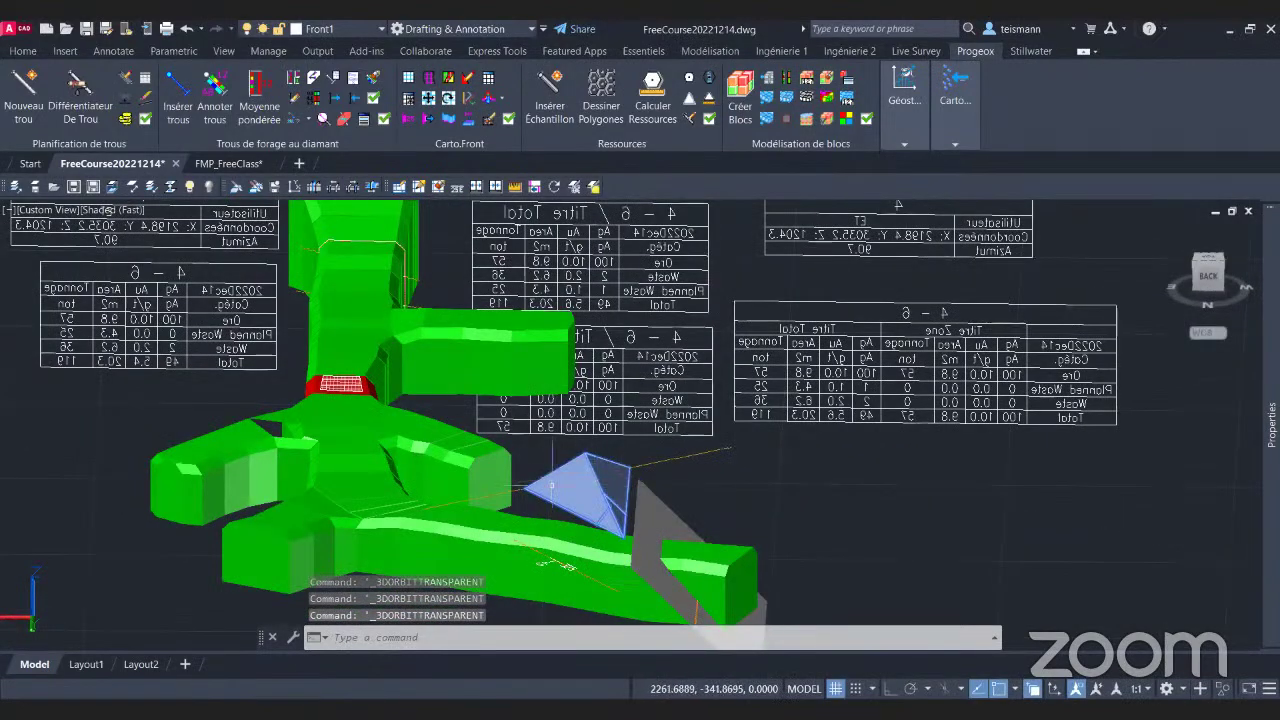
shift+middle_drag(575, 535, 340, 530)
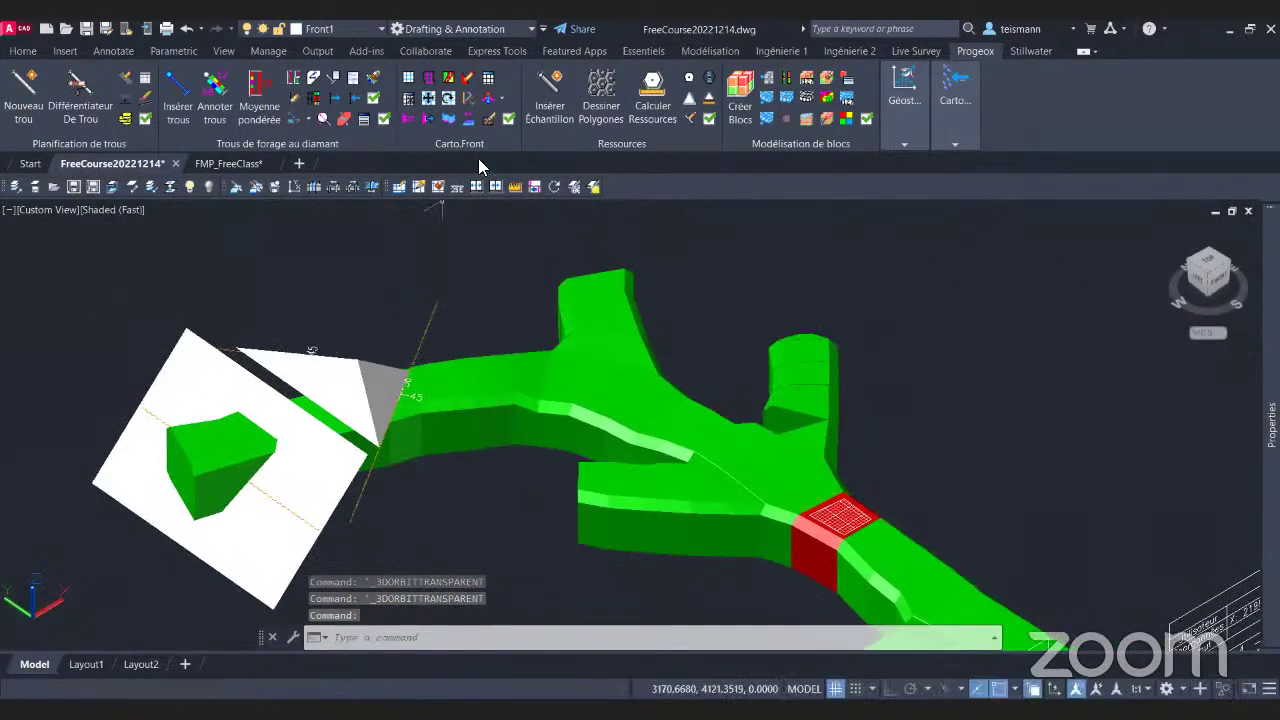
Query the wedge's data with Données de wedge.
click(502, 99)
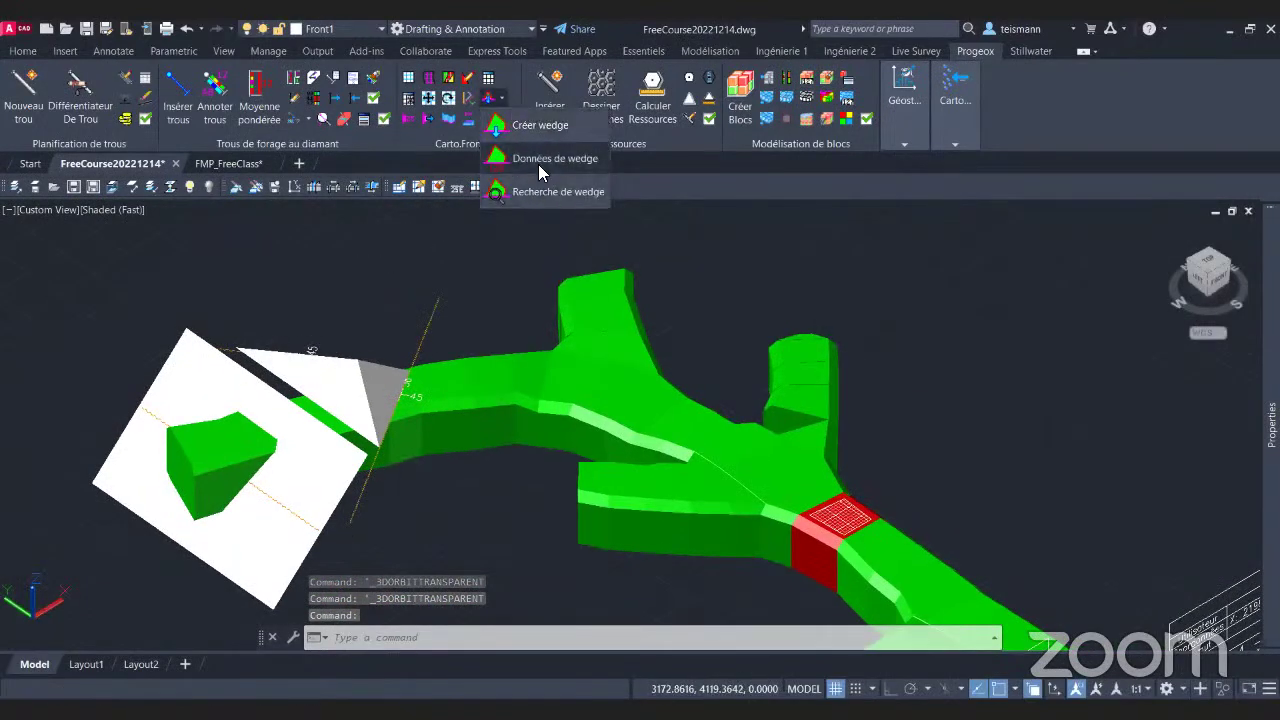
click(295, 380)
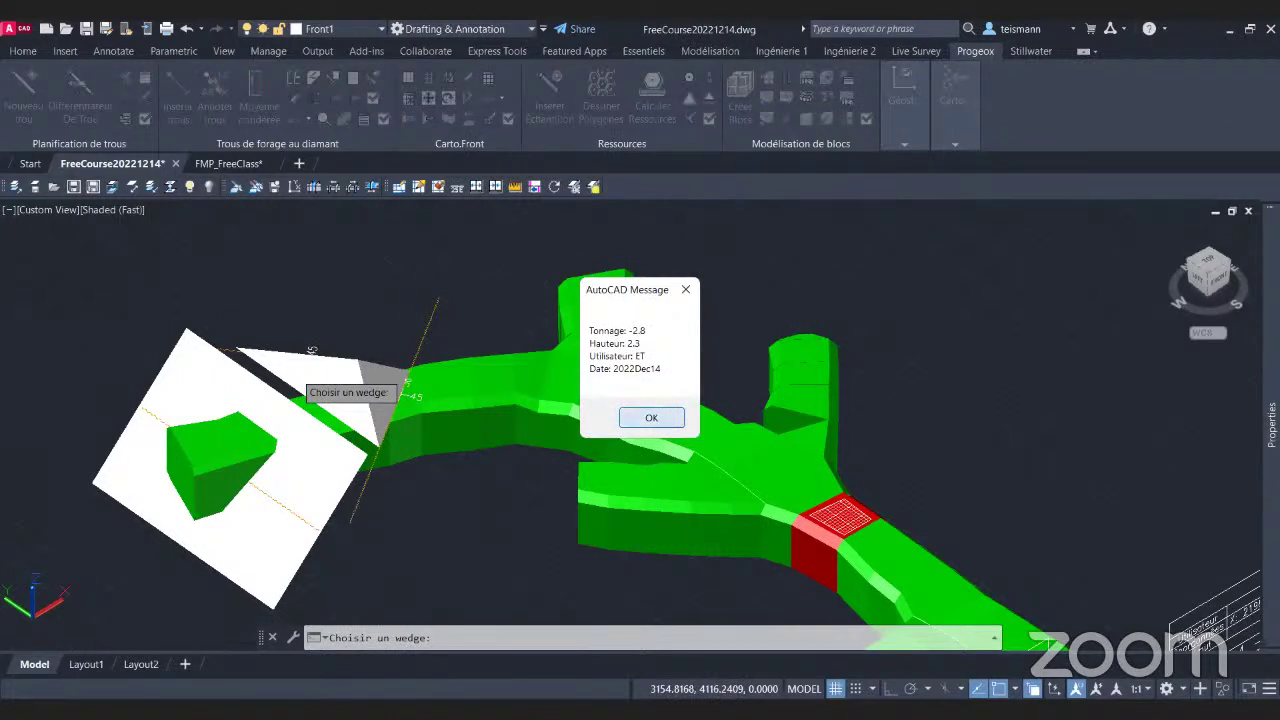
click(651, 417)
key(Escape)
Close the holes in the wedge mesh with Fermer maille in plan view.
text(secp)
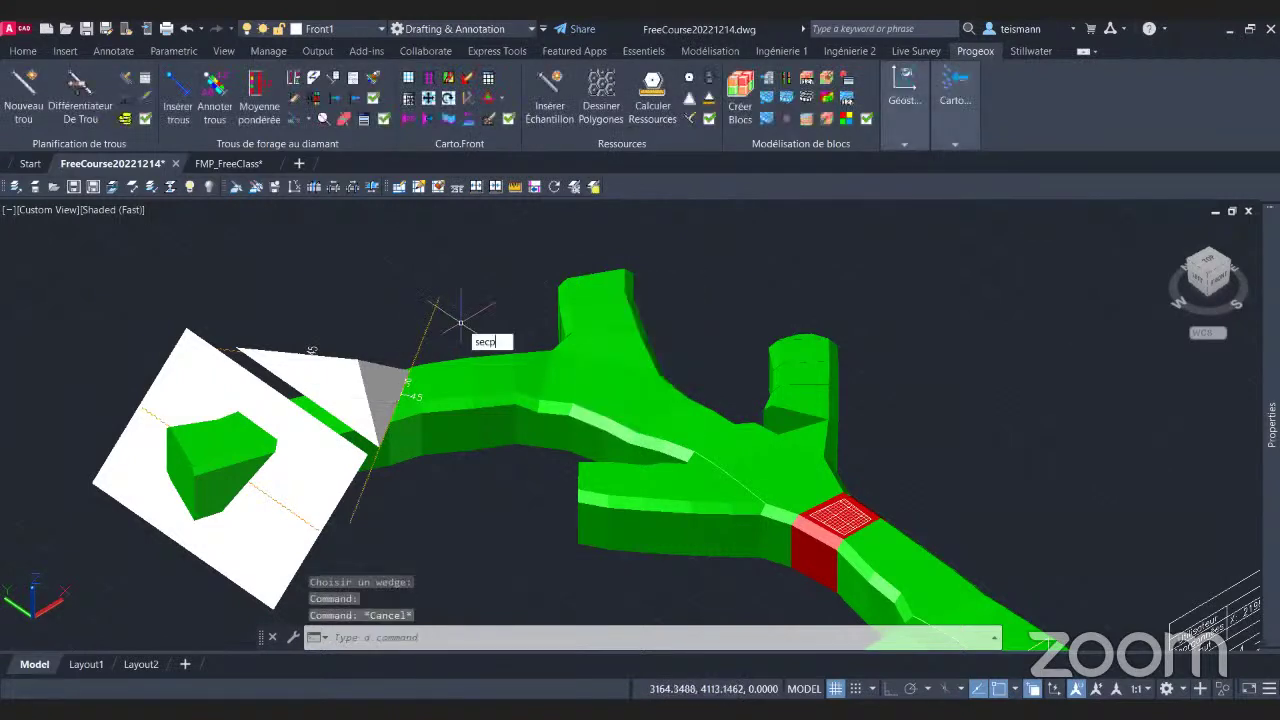
key(Return)
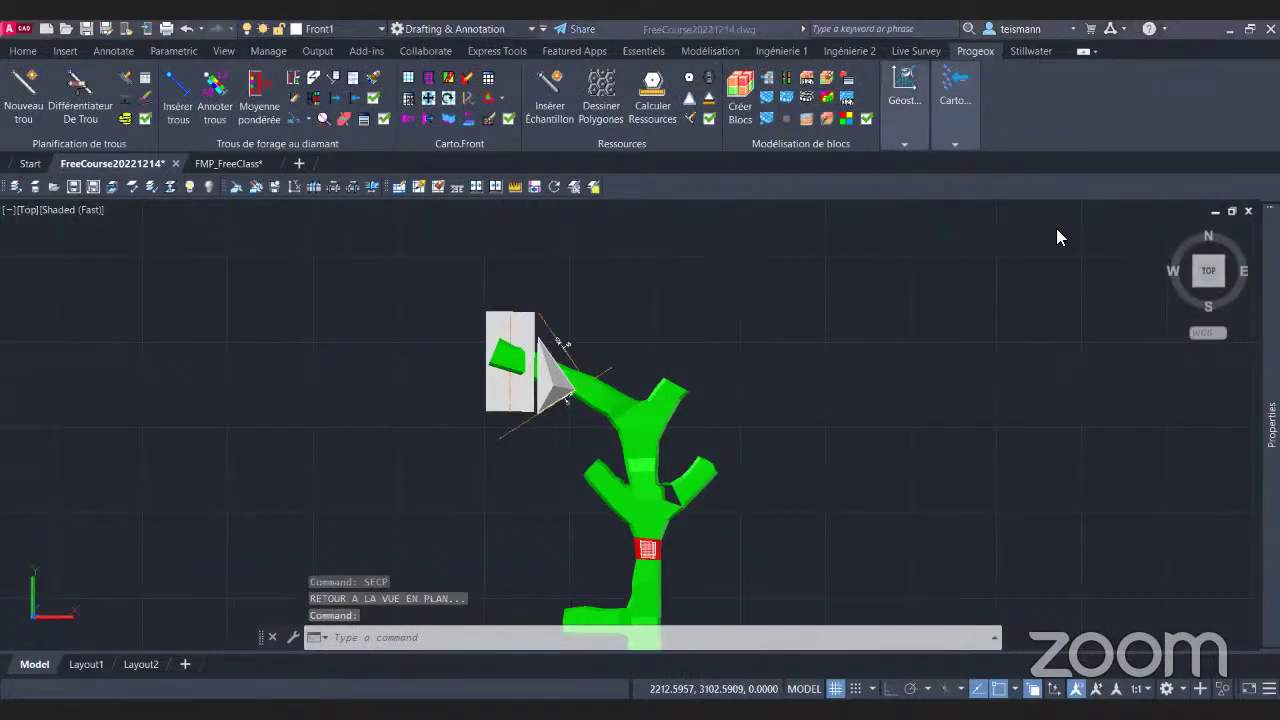
click(640, 50)
click(709, 51)
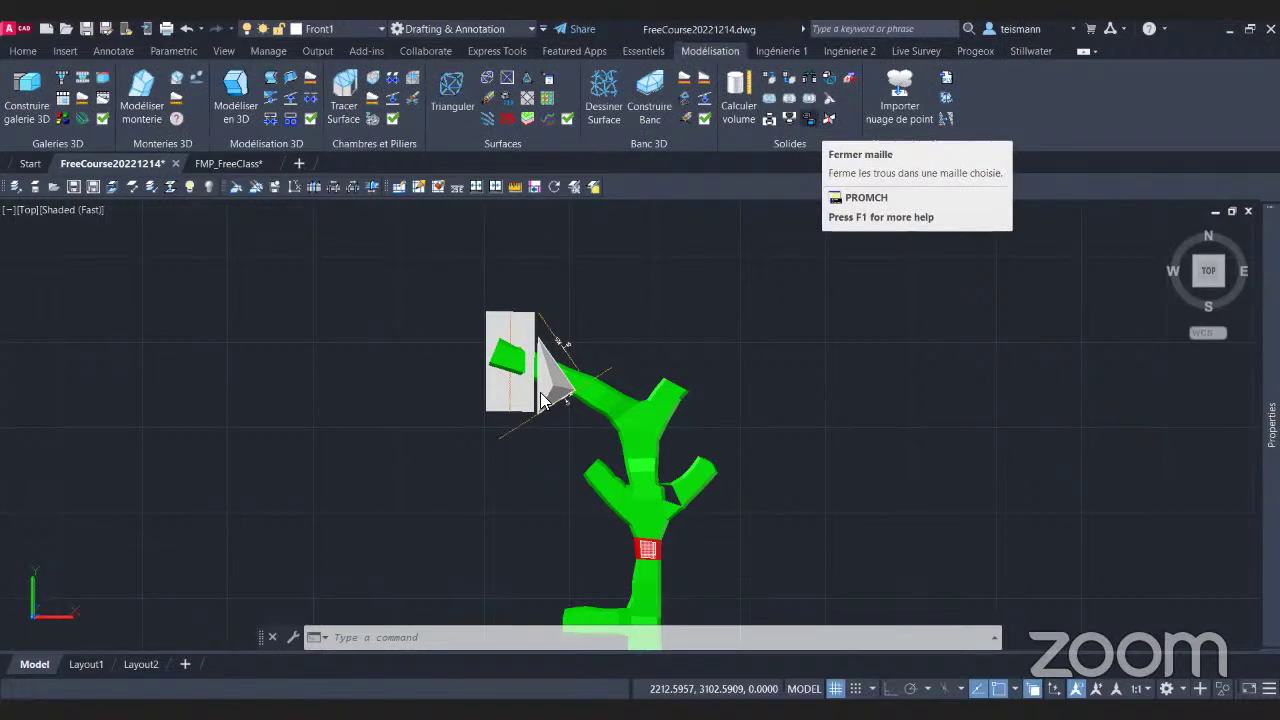
click(829, 119)
click(621, 390)
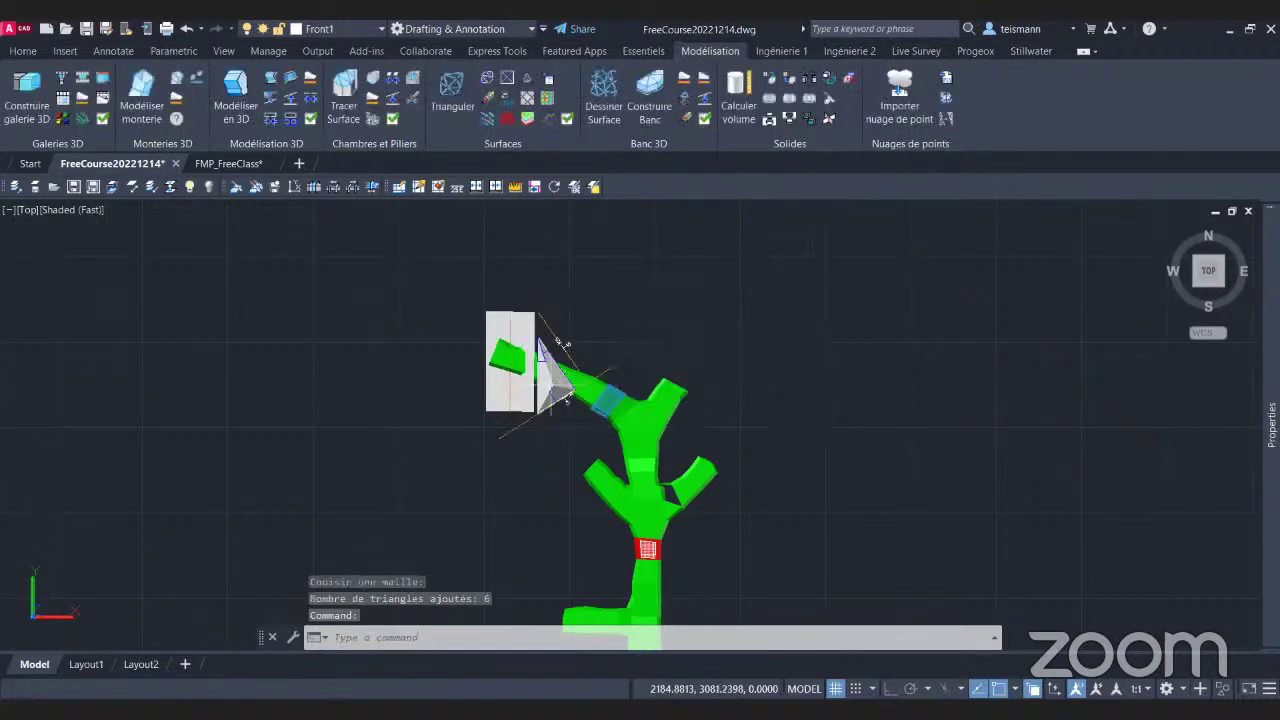
Query the wedge data of the closed mesh and clear the selection.
click(555, 340)
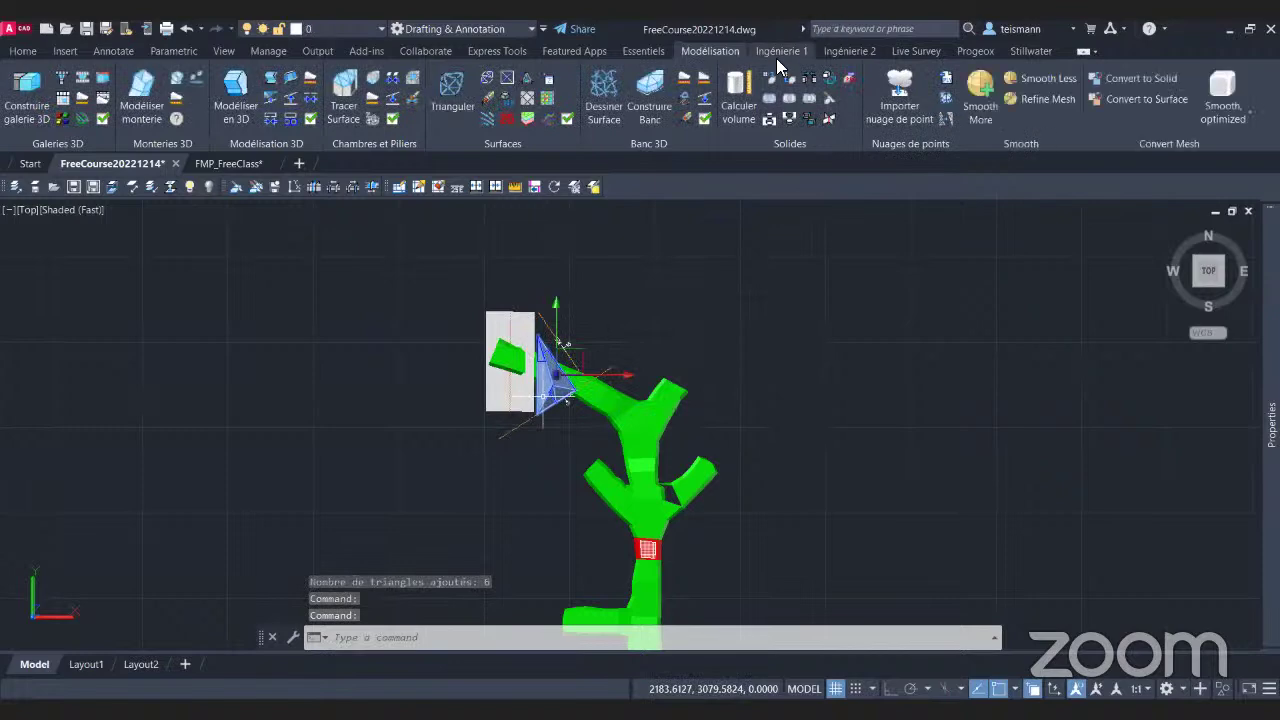
click(968, 50)
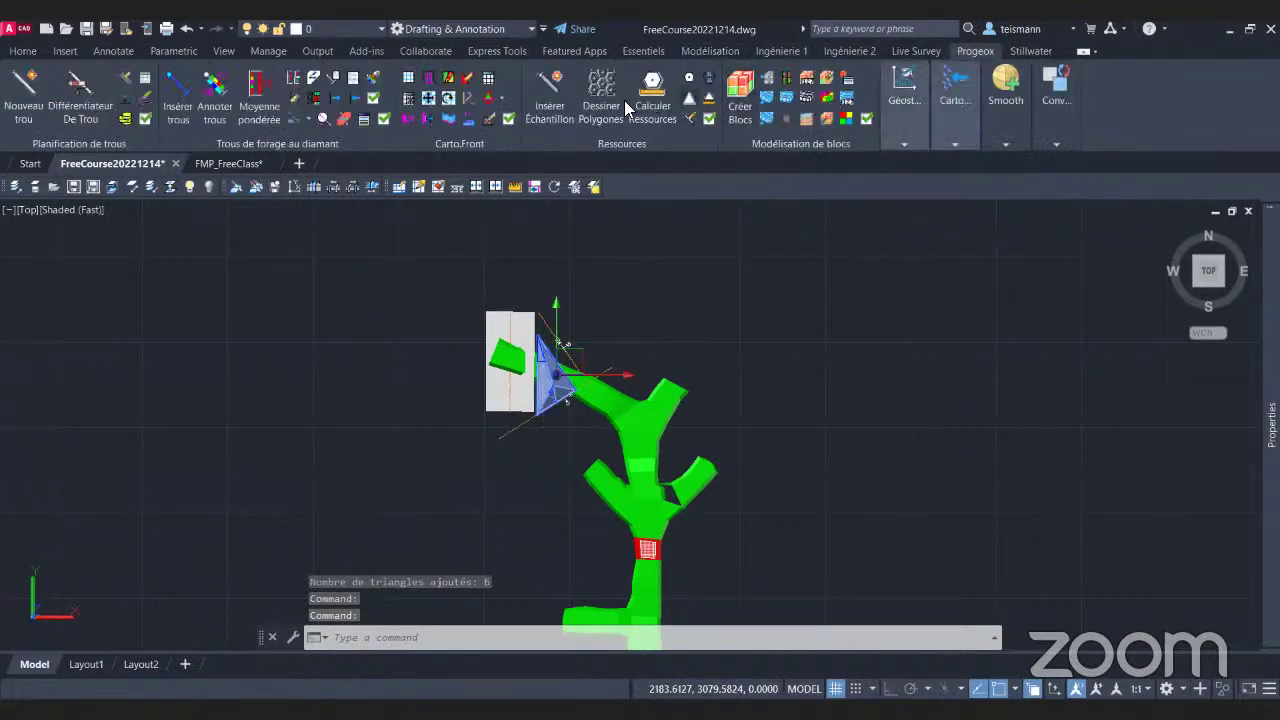
click(500, 96)
click(520, 158)
click(638, 404)
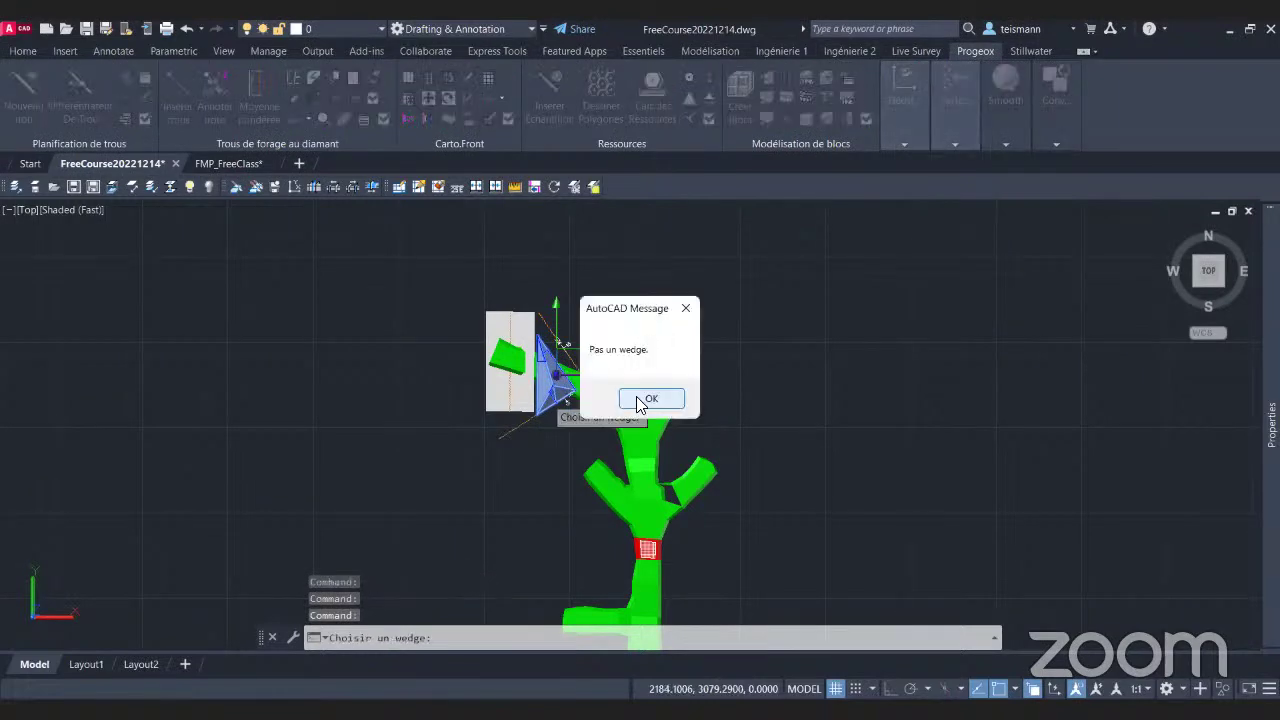
click(646, 400)
scroll(577, 381, up, 5)
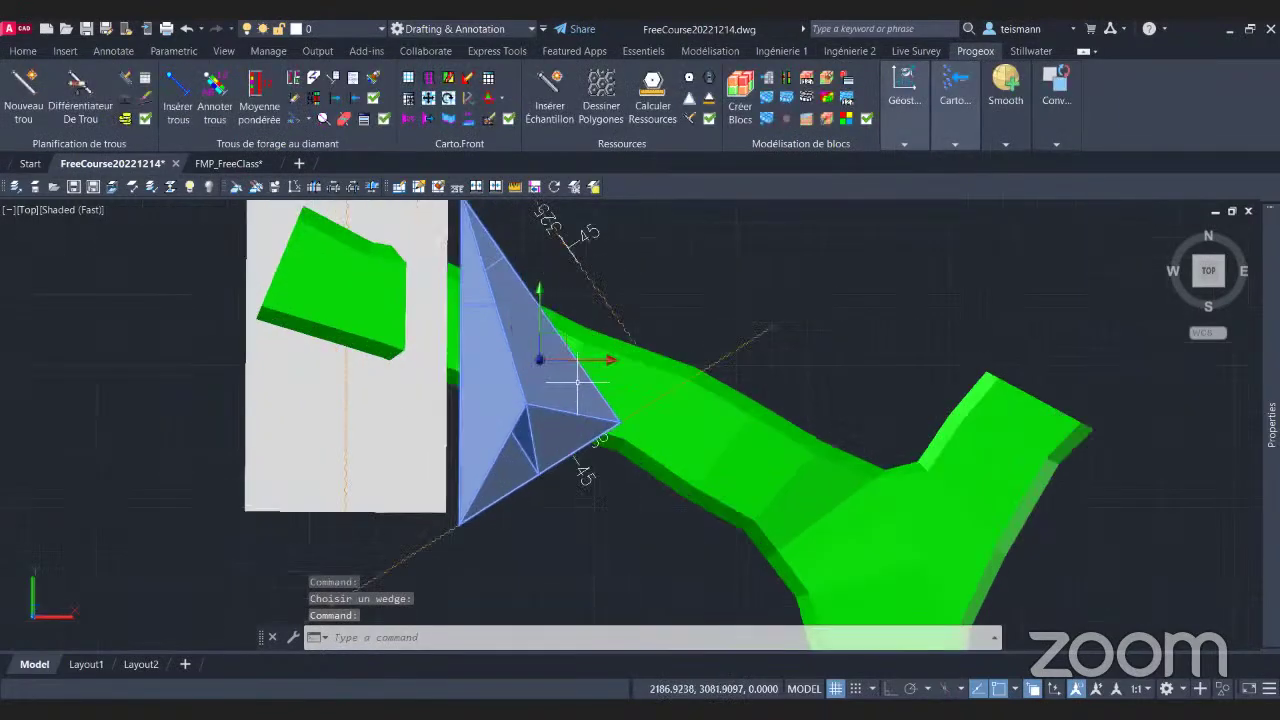
key(Escape)
Delete the wedge mesh and the extruded surface along the north-south fault polyline at the end of the drift branch.
scroll(577, 381, down, 4)
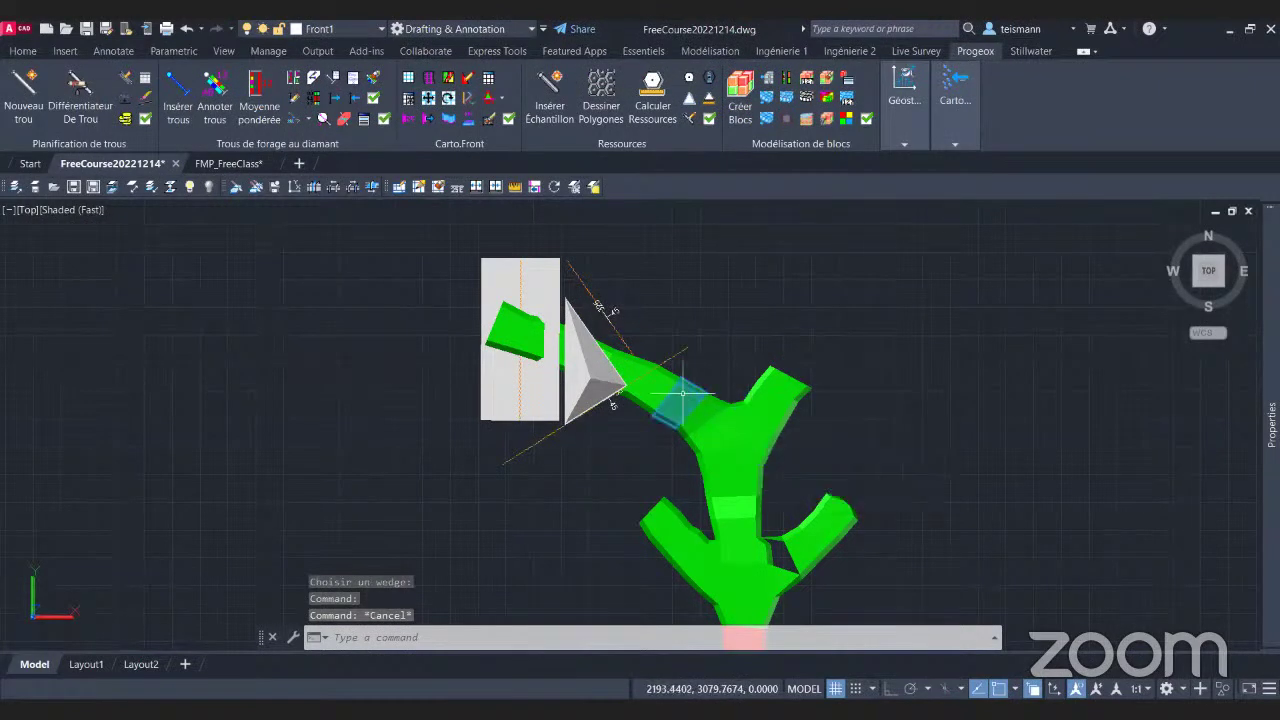
click(593, 386)
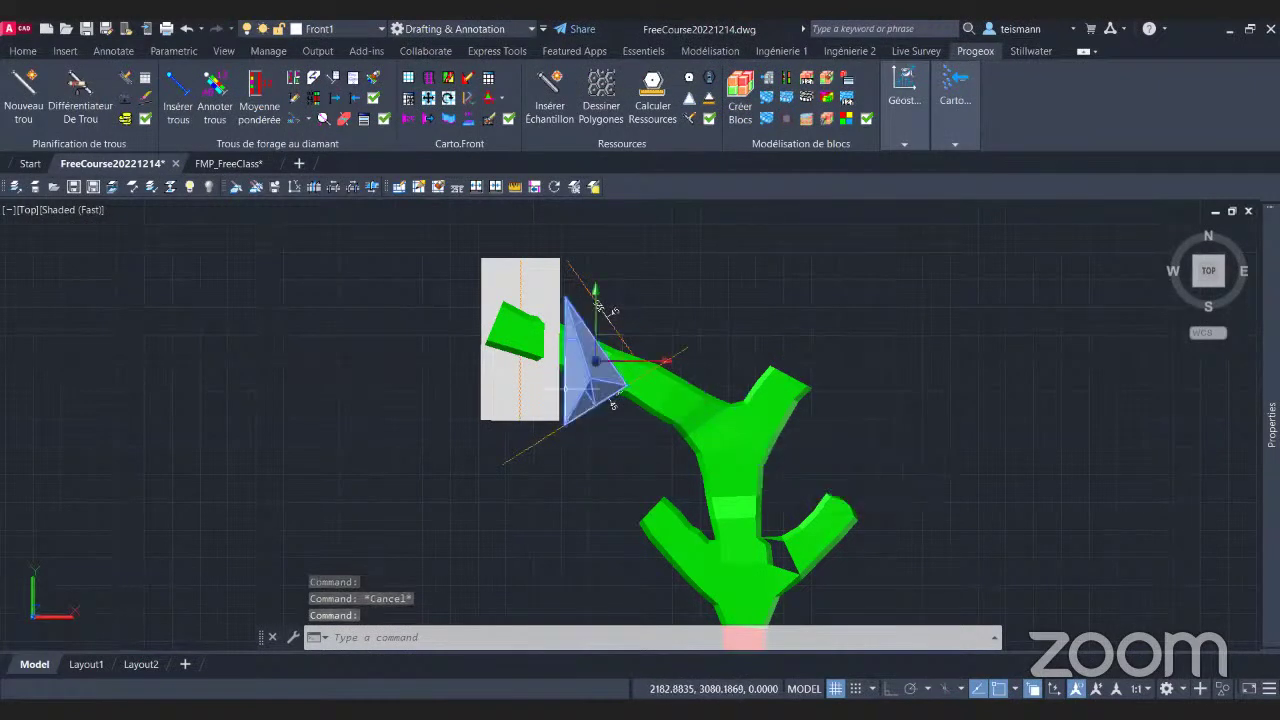
key(Delete)
click(525, 412)
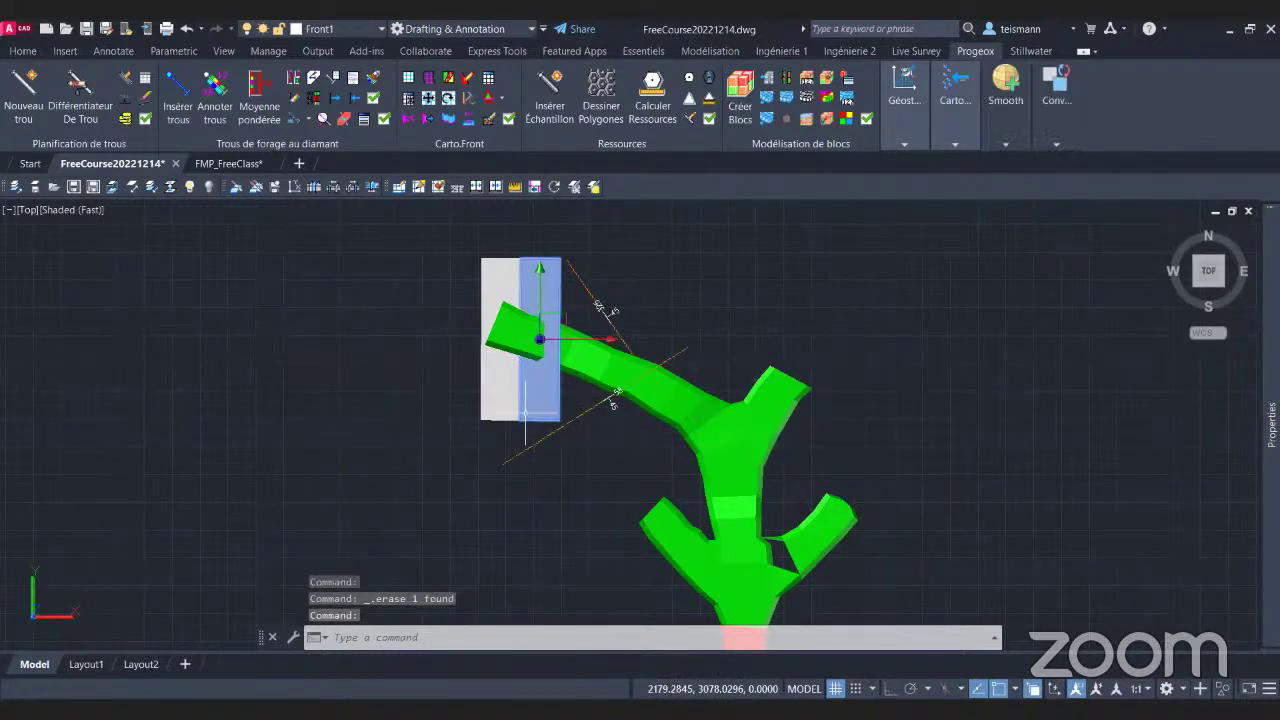
key(Delete)
Switch the drift model to the 2D Wireframe visual style and return it to plan view with SECP.
shift+middle_drag(615, 420, 609, 400)
text(secp)
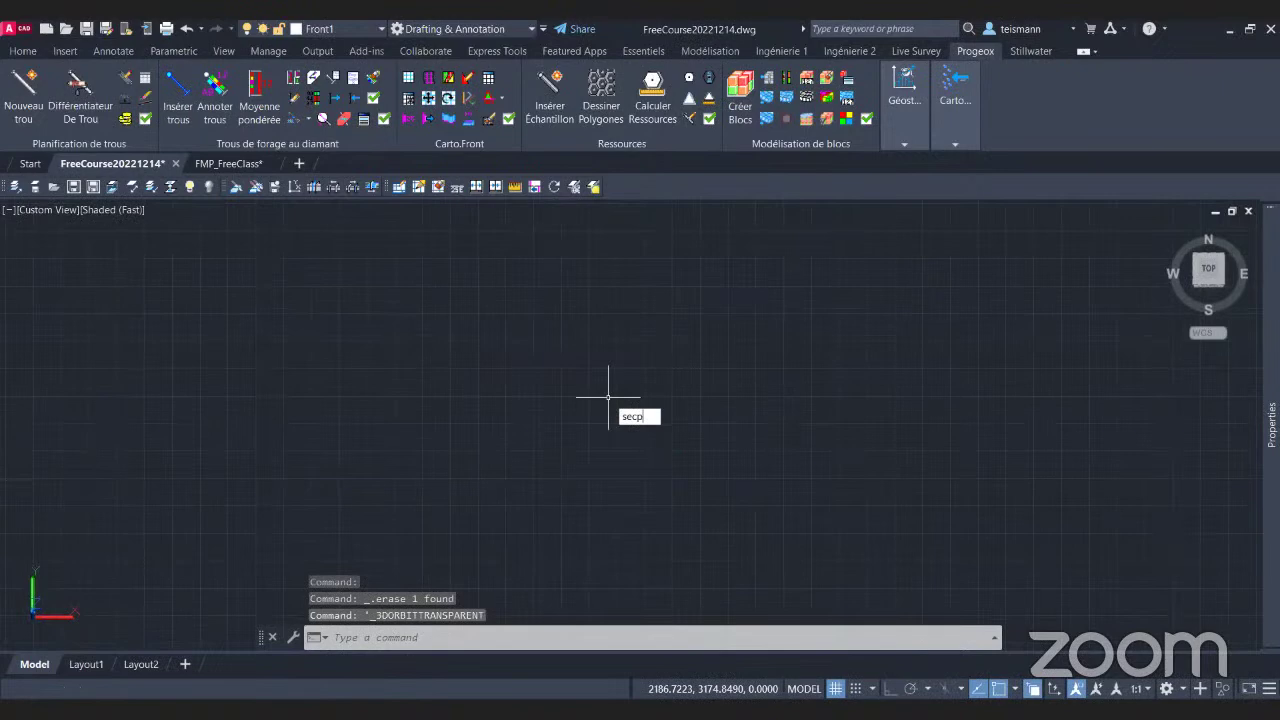
key(Return)
scroll(660, 440, up, 5)
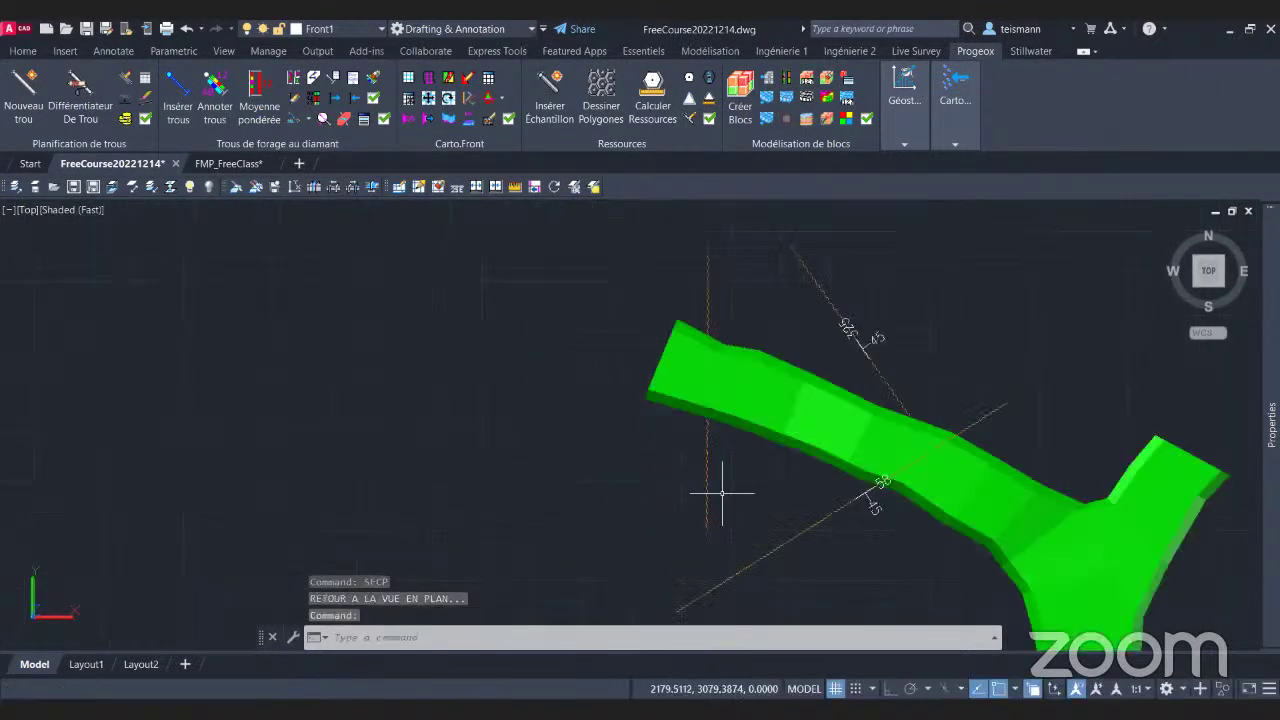
mouse_move(722, 492)
shift+middle_down()
mouse_move(763, 500)
mouse_move(790, 418)
shift+middle_up()
click(112, 210)
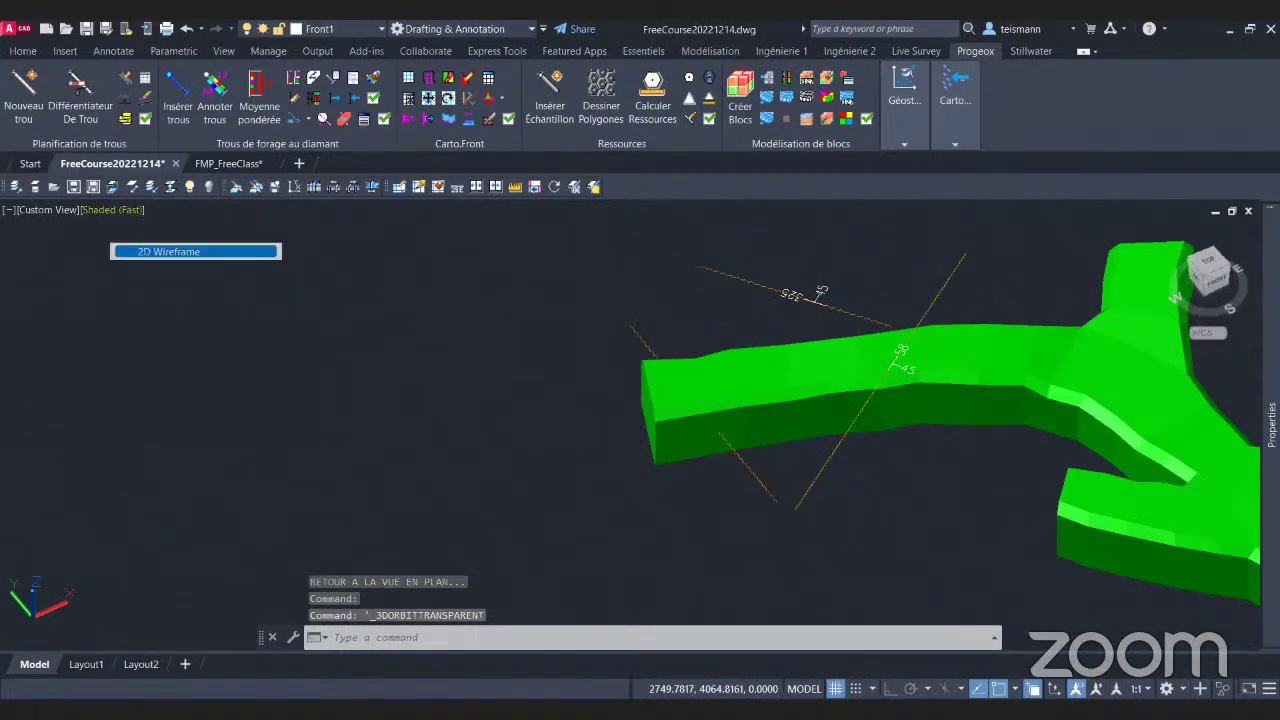
click(168, 251)
text(sec)
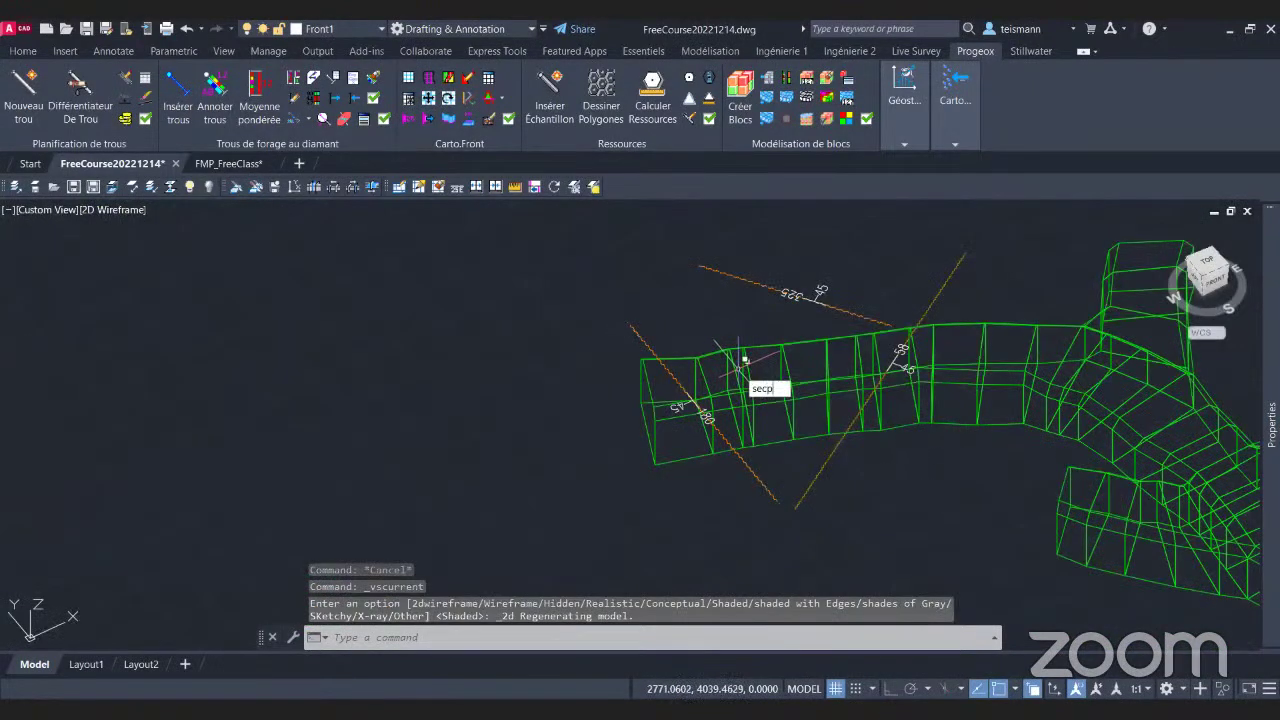
text(p)
key(Return)
Start Recherche de wedge with the three fault structure blocks around the drift branch and pick the walls' layer.
click(501, 98)
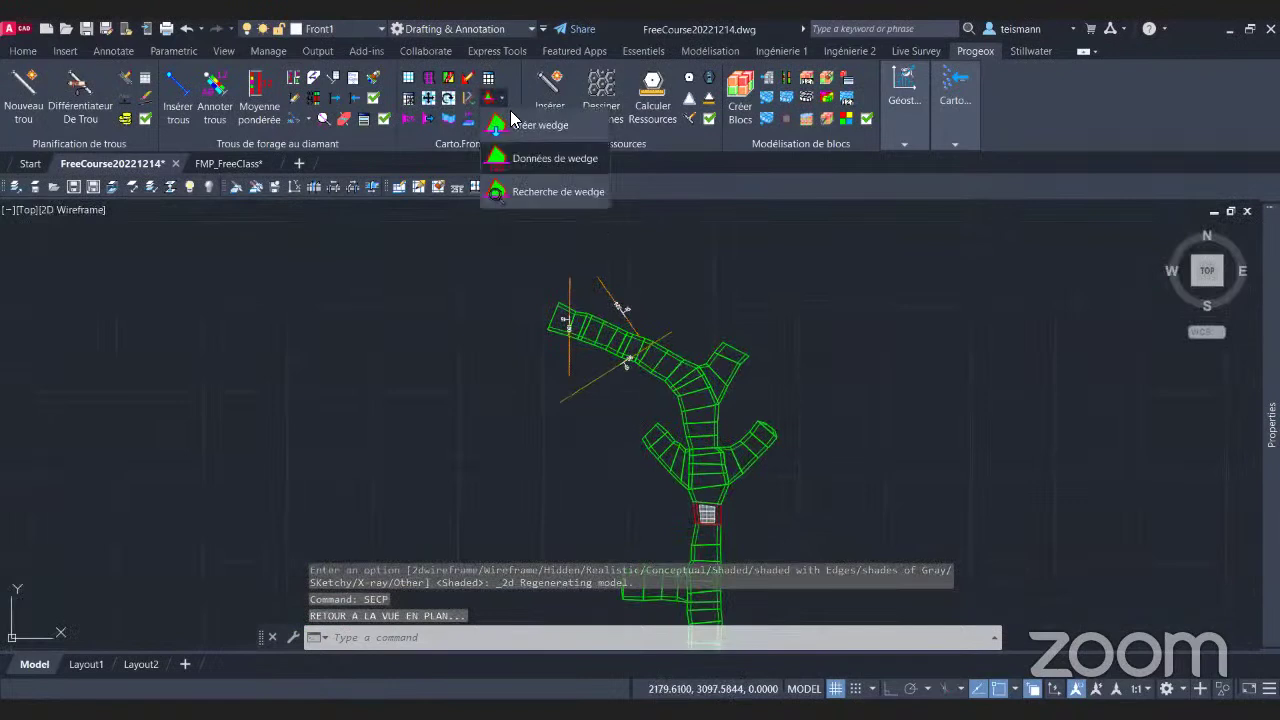
click(545, 191)
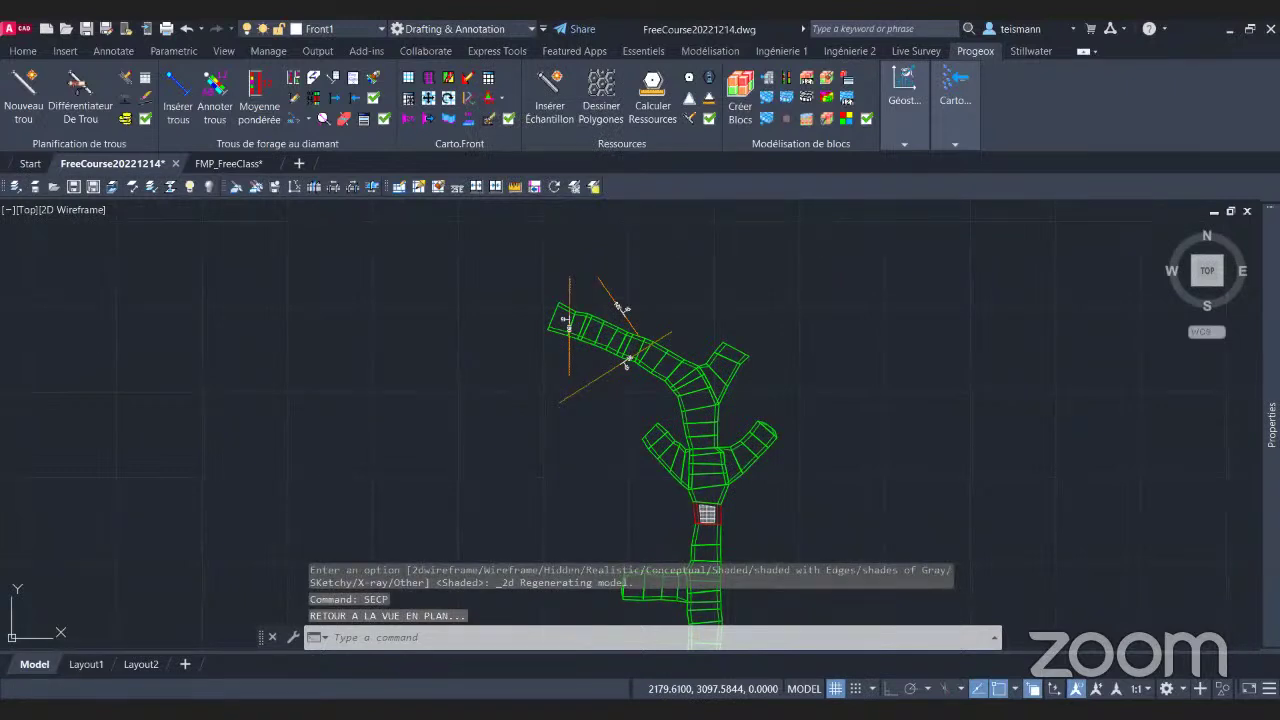
click(689, 255)
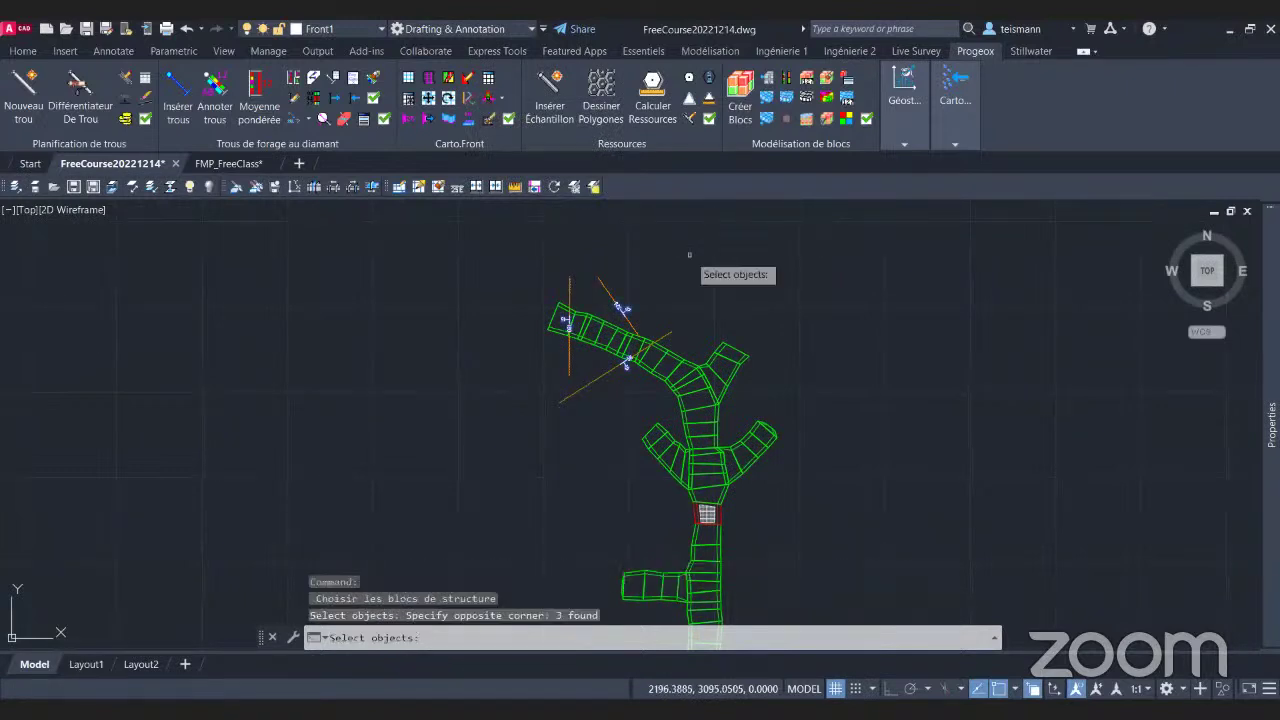
key(Return)
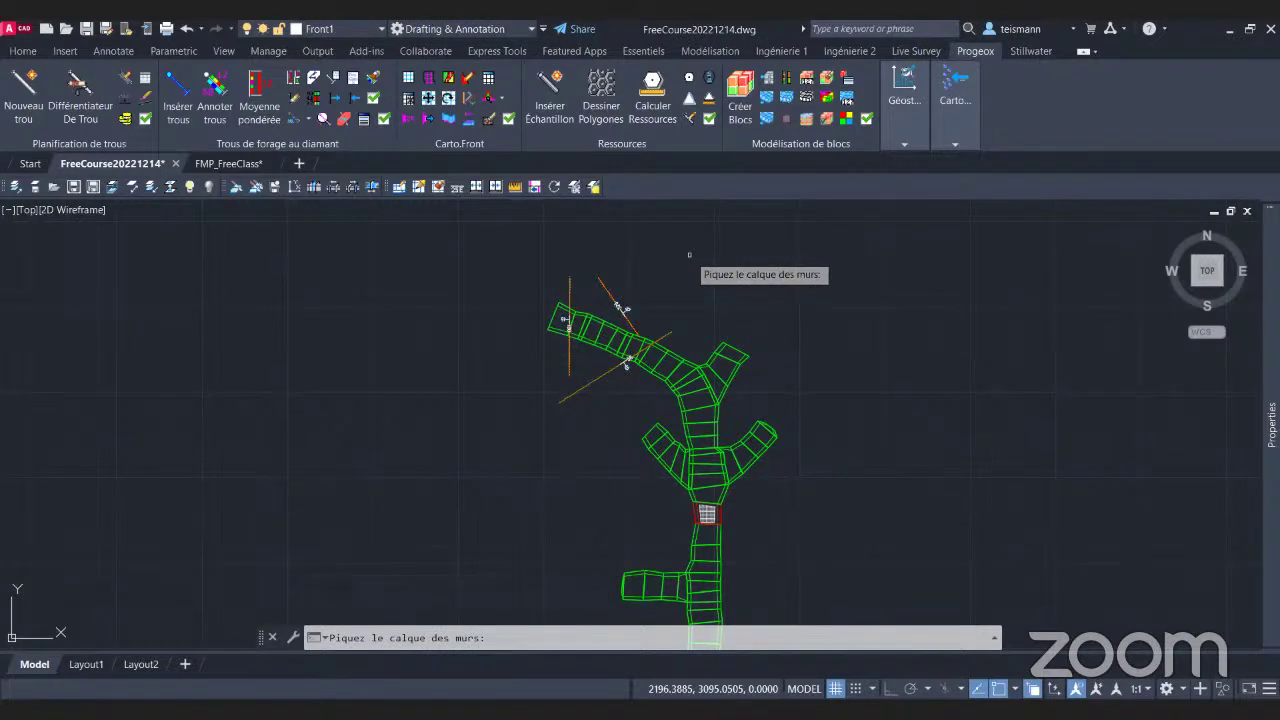
click(688, 254)
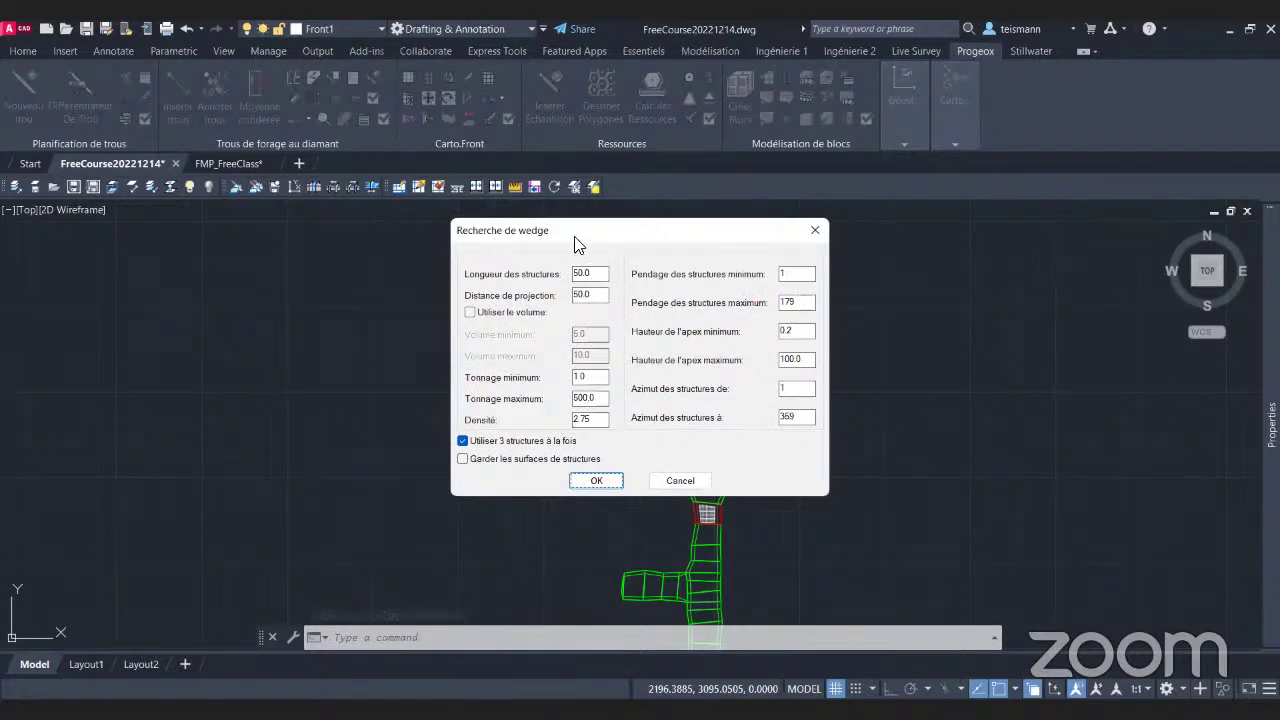
Run the wedge search for tonnages from 1.0 to 500.0 at density 2.75, using three structures at a time and no volume limits.
drag(575, 240, 570, 234)
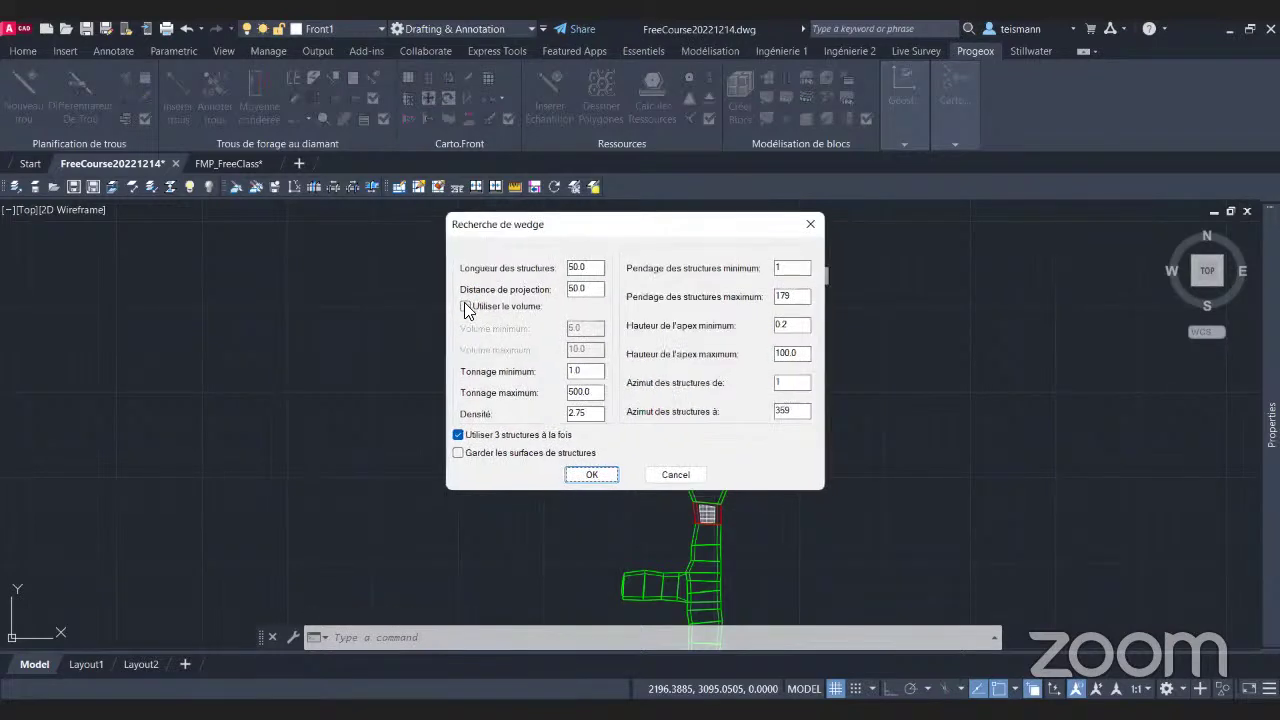
click(465, 306)
click(466, 306)
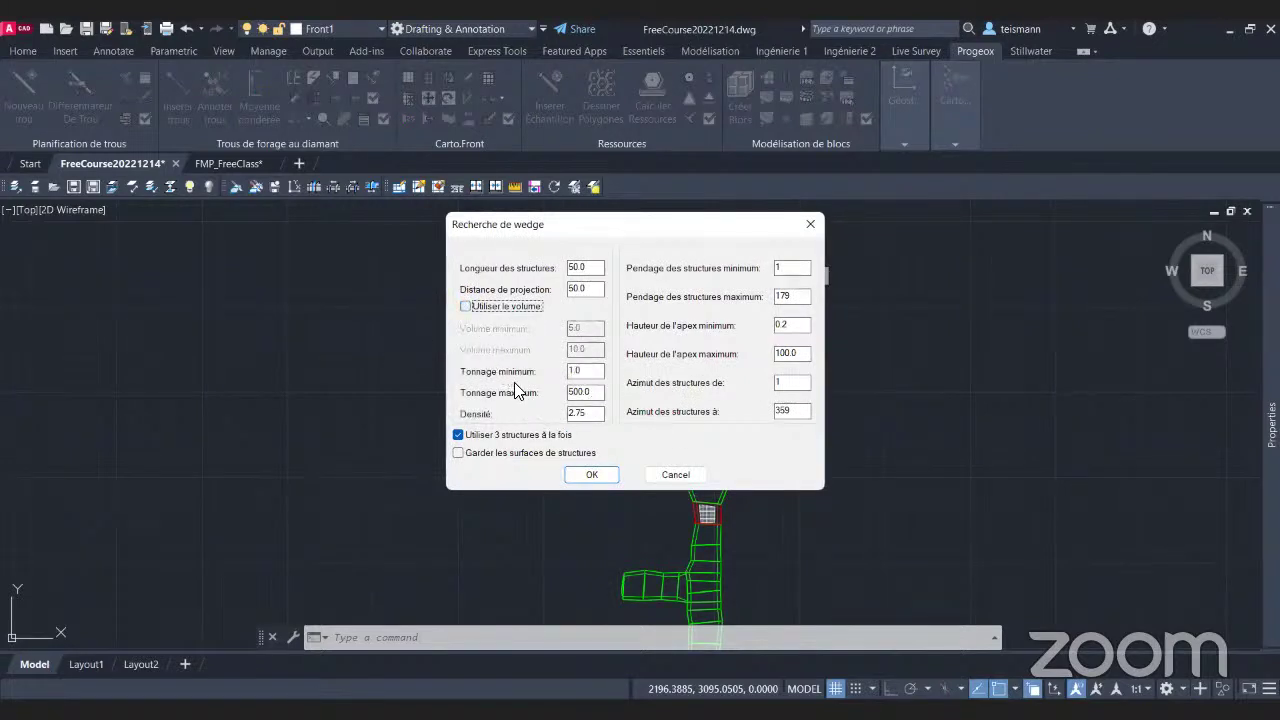
double_click(584, 371)
drag(590, 411, 538, 414)
click(587, 413)
drag(513, 236, 236, 229)
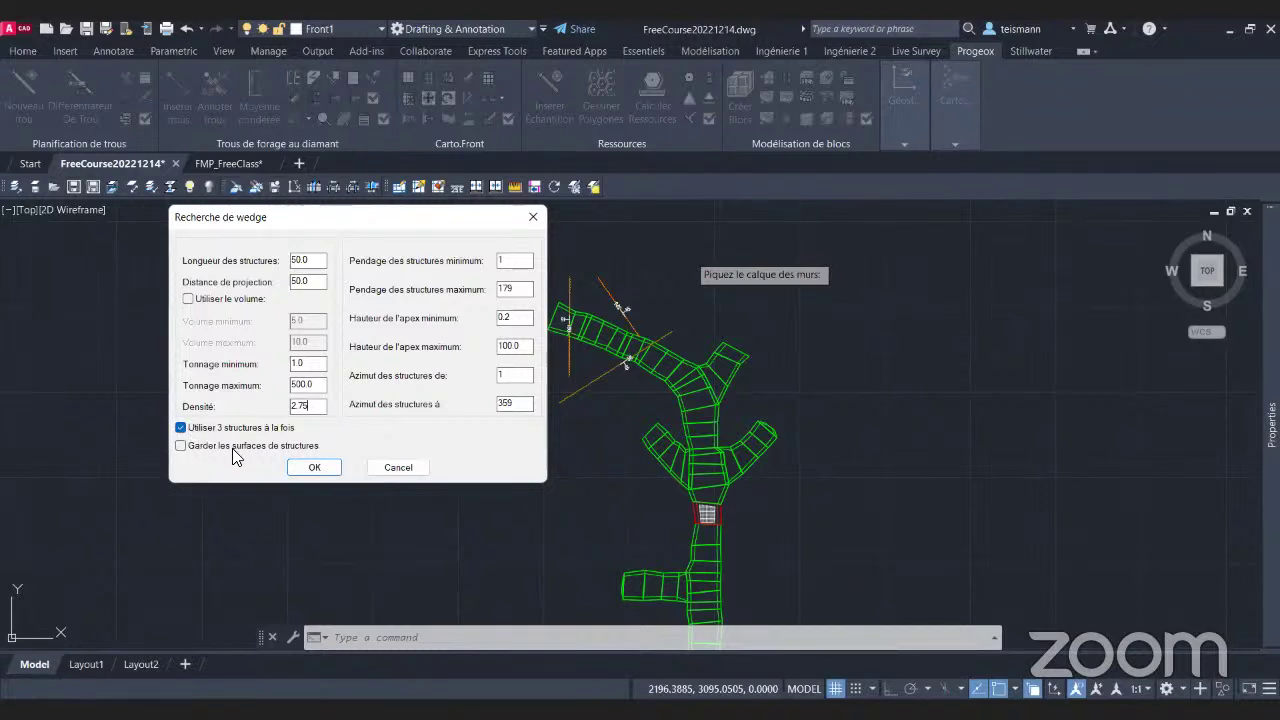
click(302, 468)
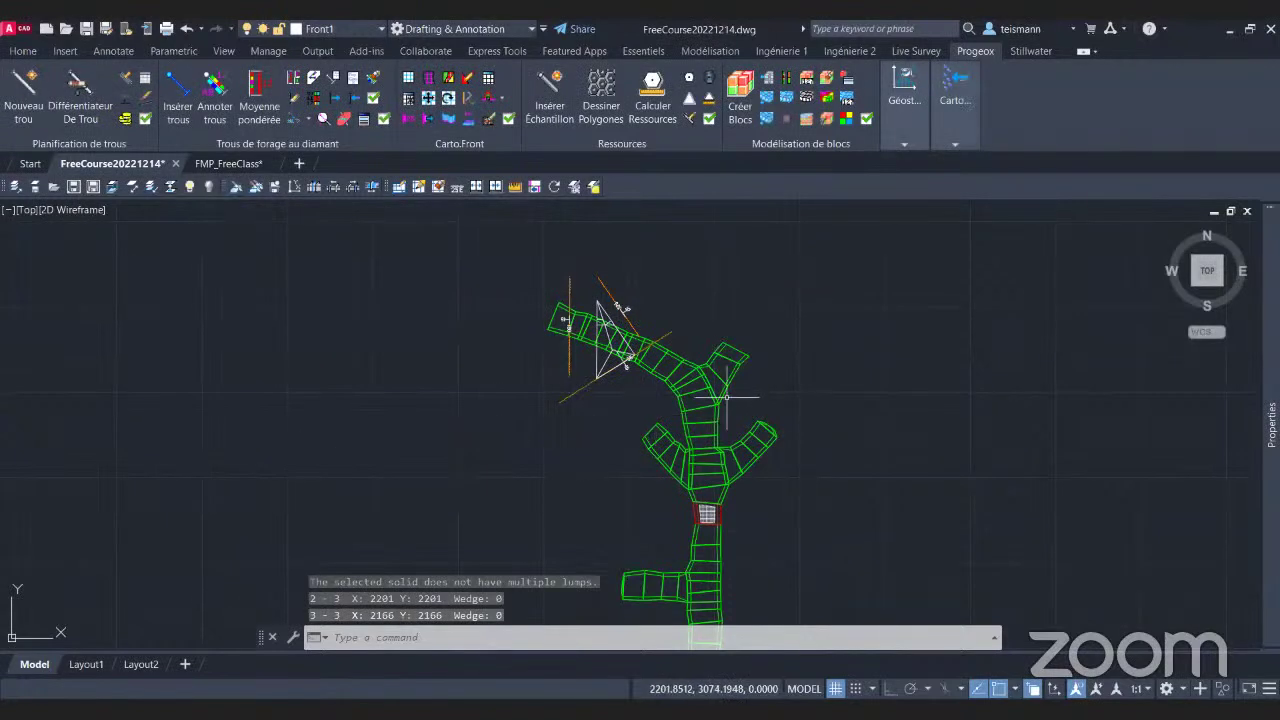
Query the data of the wedge found between the three faults with Données de wedge.
scroll(626, 323, up, 4)
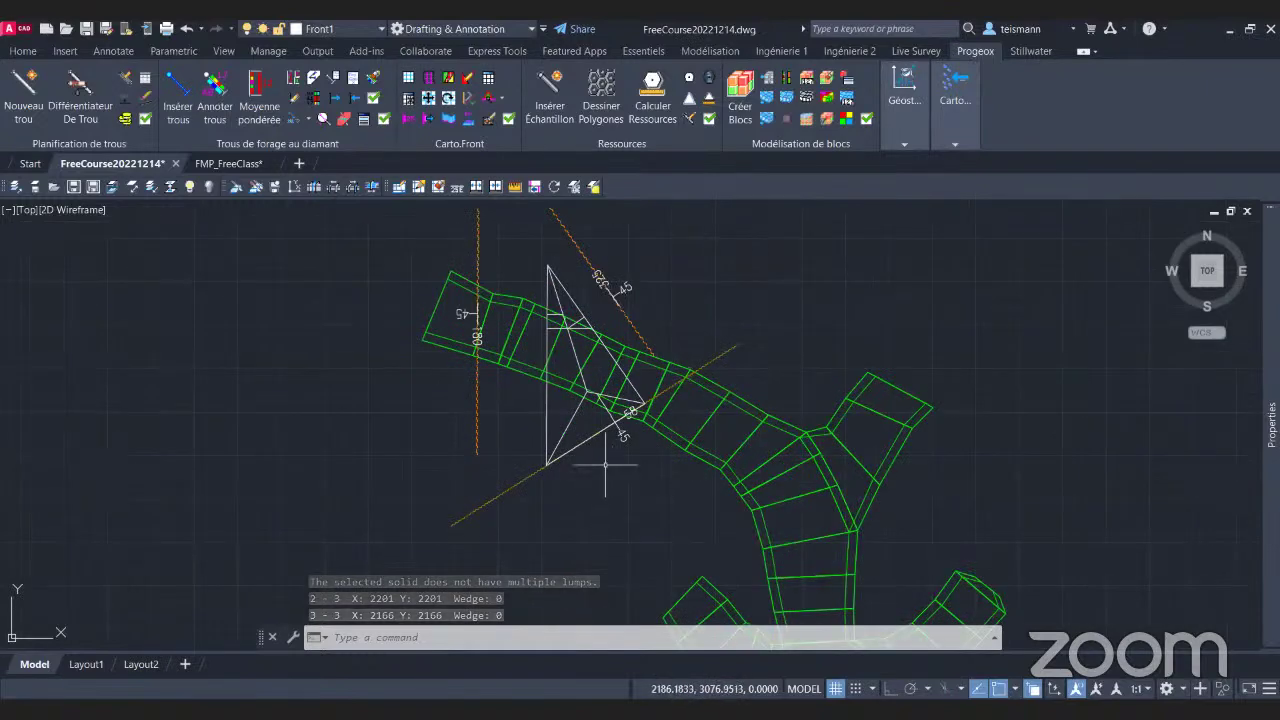
click(500, 94)
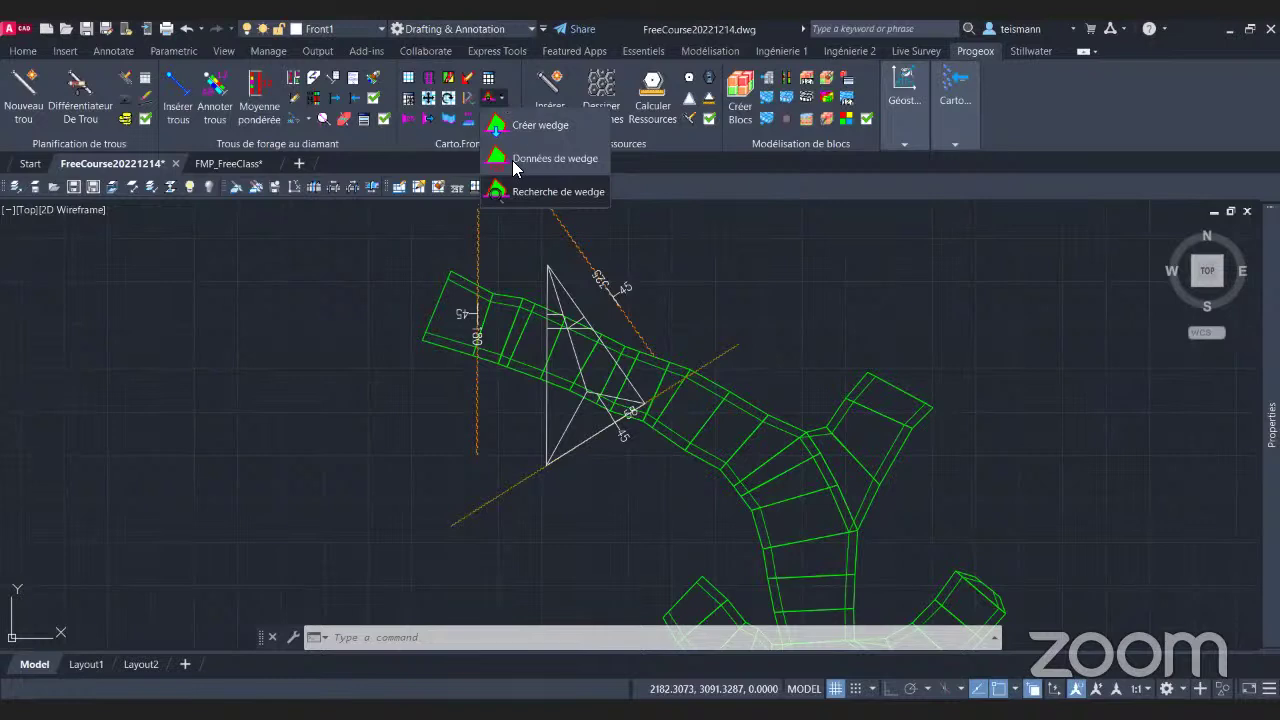
click(518, 192)
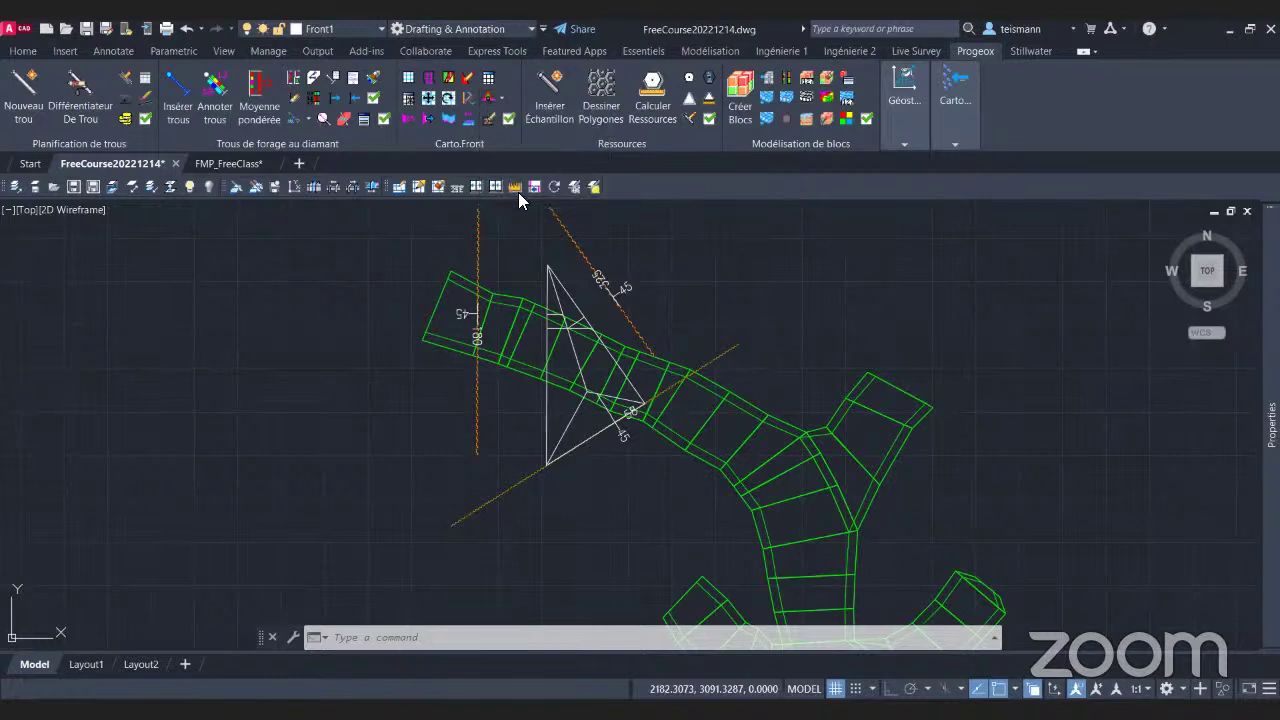
click(547, 442)
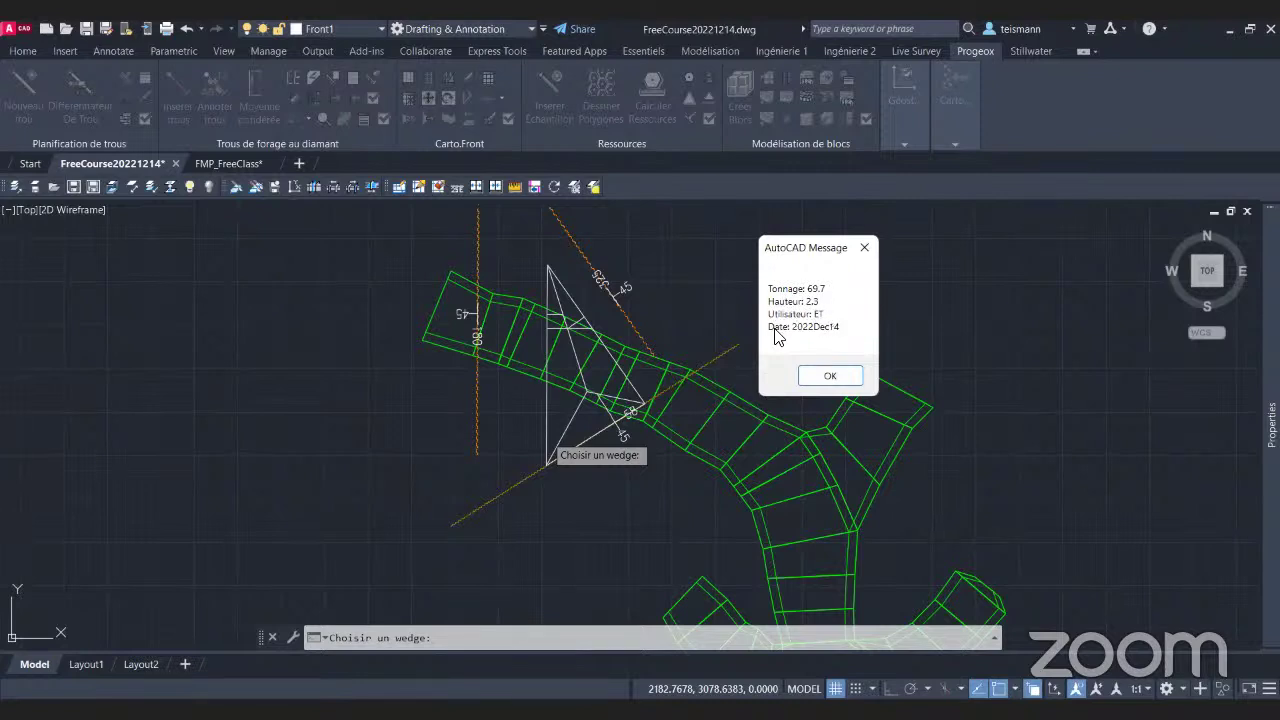
click(828, 383)
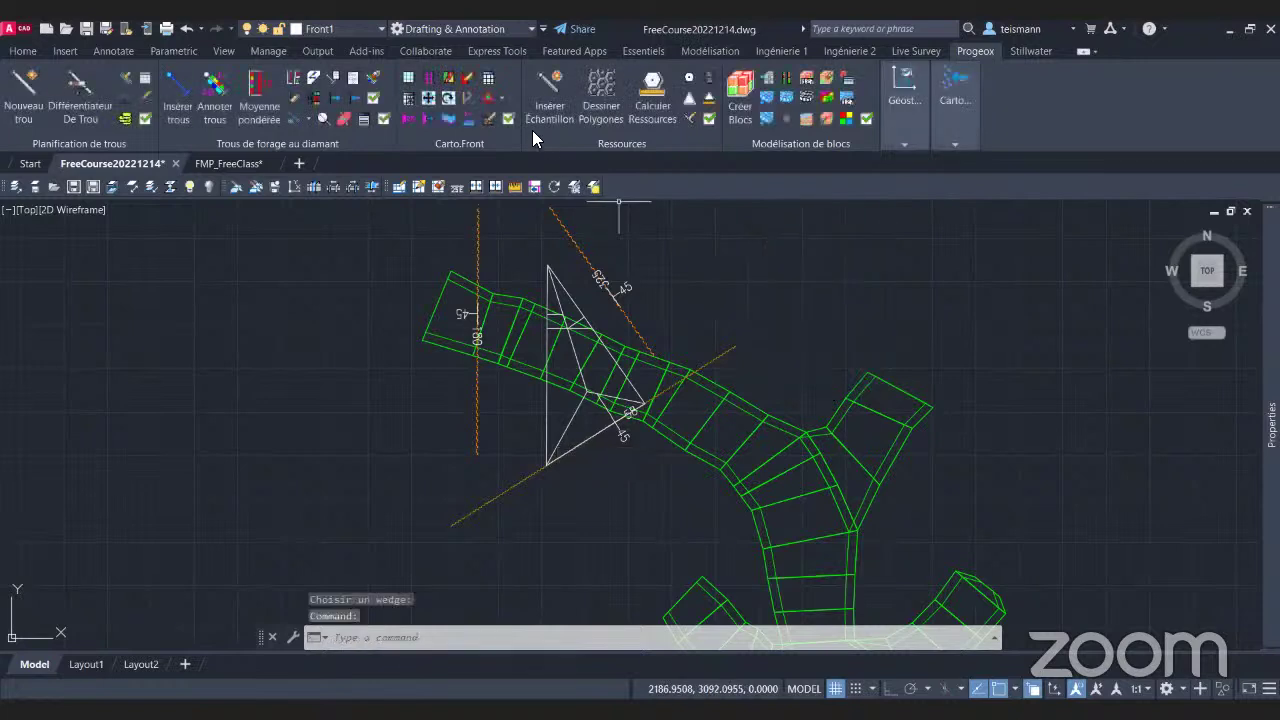
Delete the wedge that the search created between the three faults.
click(503, 103)
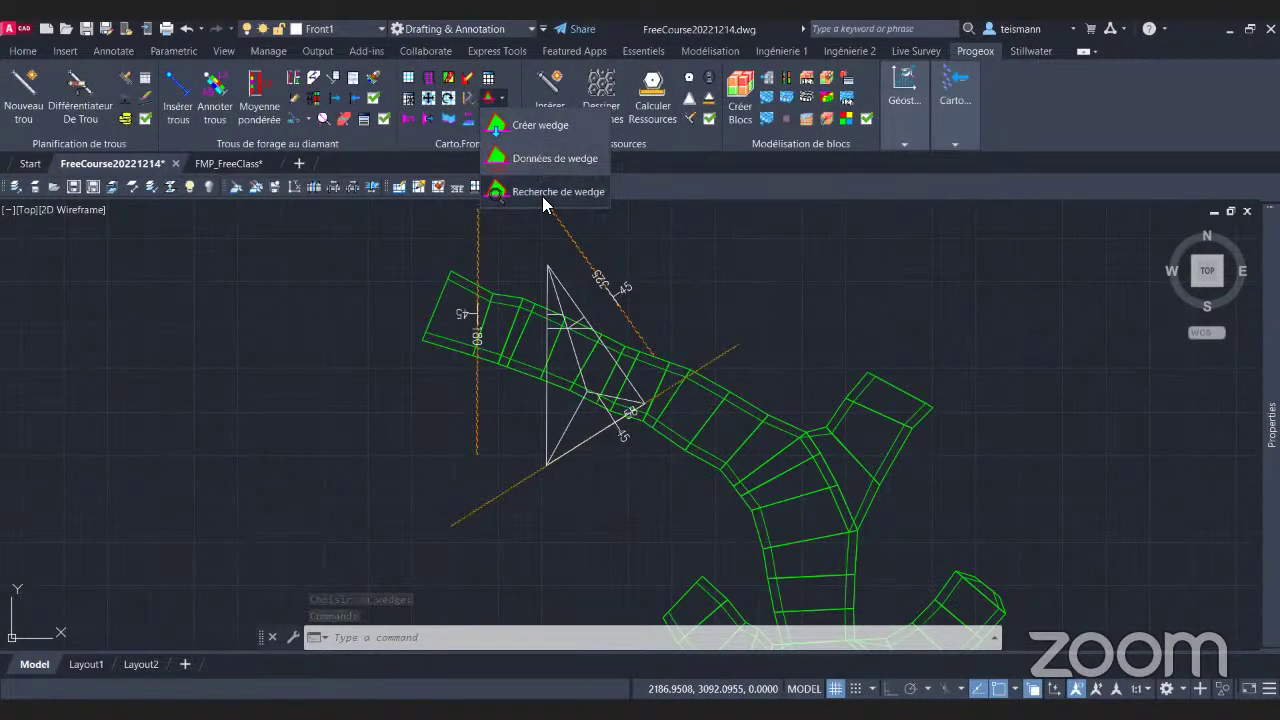
click(540, 160)
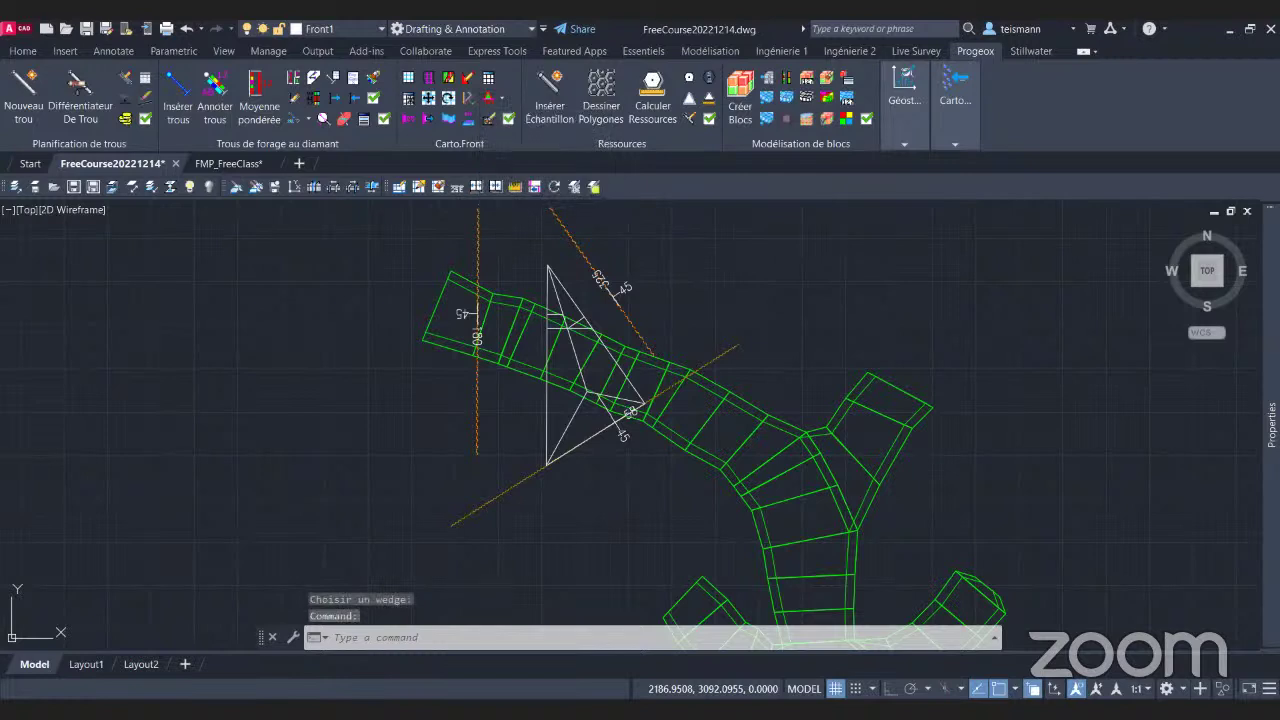
key(Escape)
click(556, 443)
key(Delete)
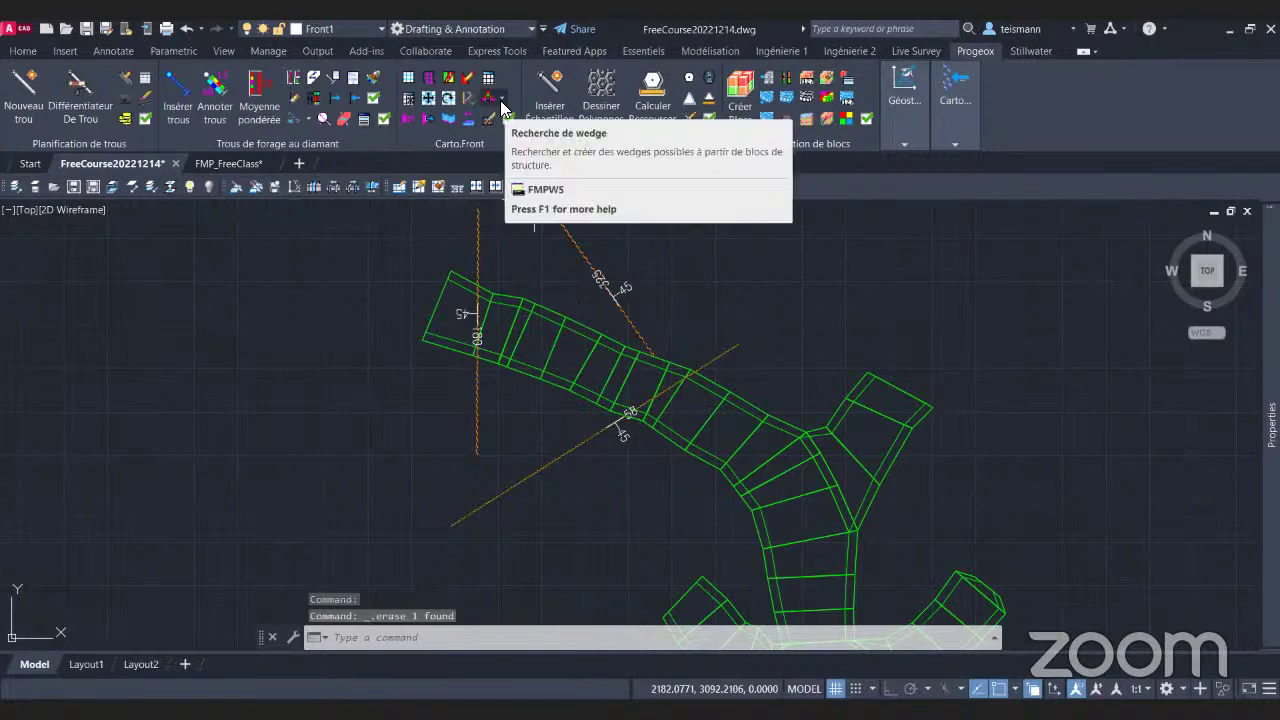
Rerun Recherche de wedge on the three fault structure blocks with the minimum tonnage set to 25.
click(501, 99)
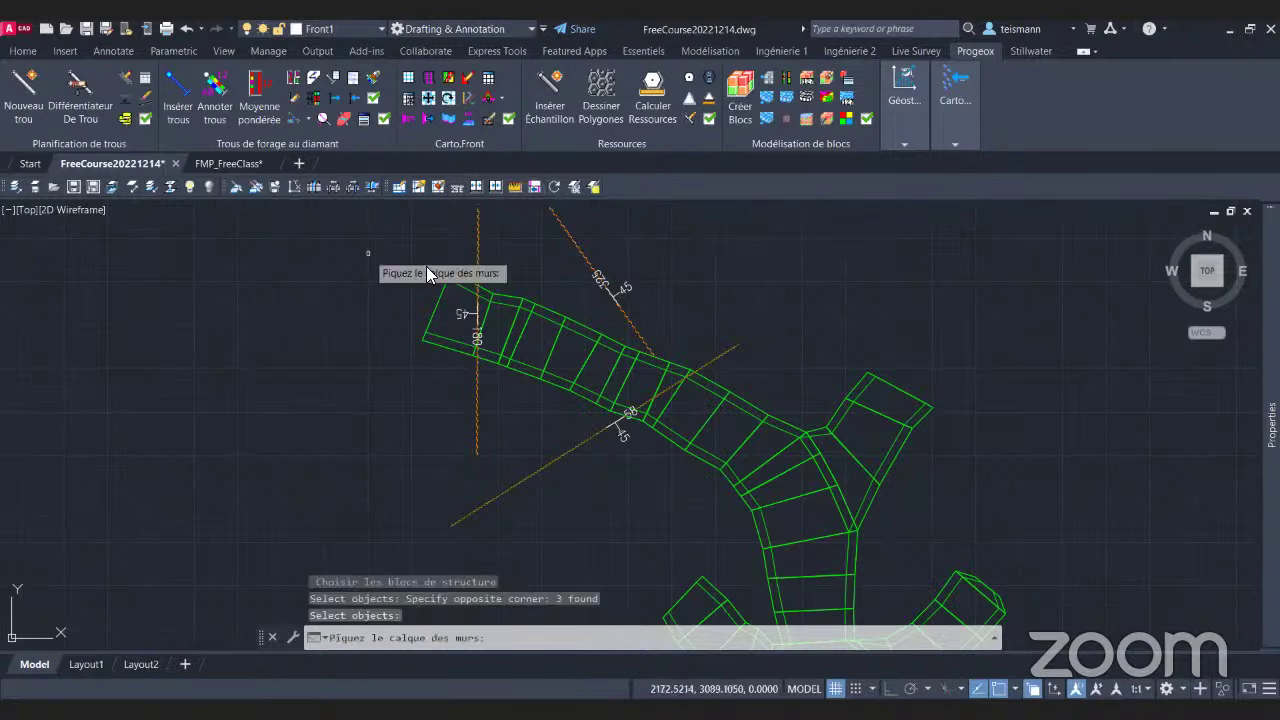
click(426, 266)
drag(602, 396, 514, 402)
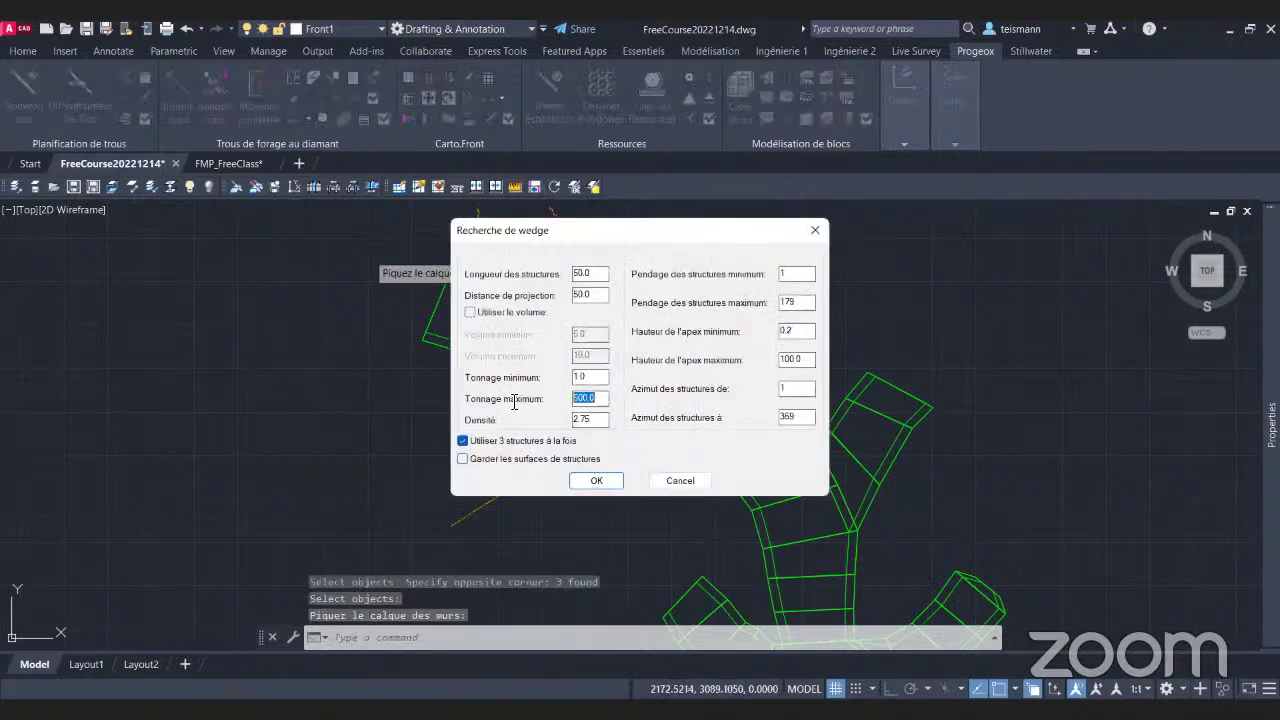
drag(604, 376, 486, 372)
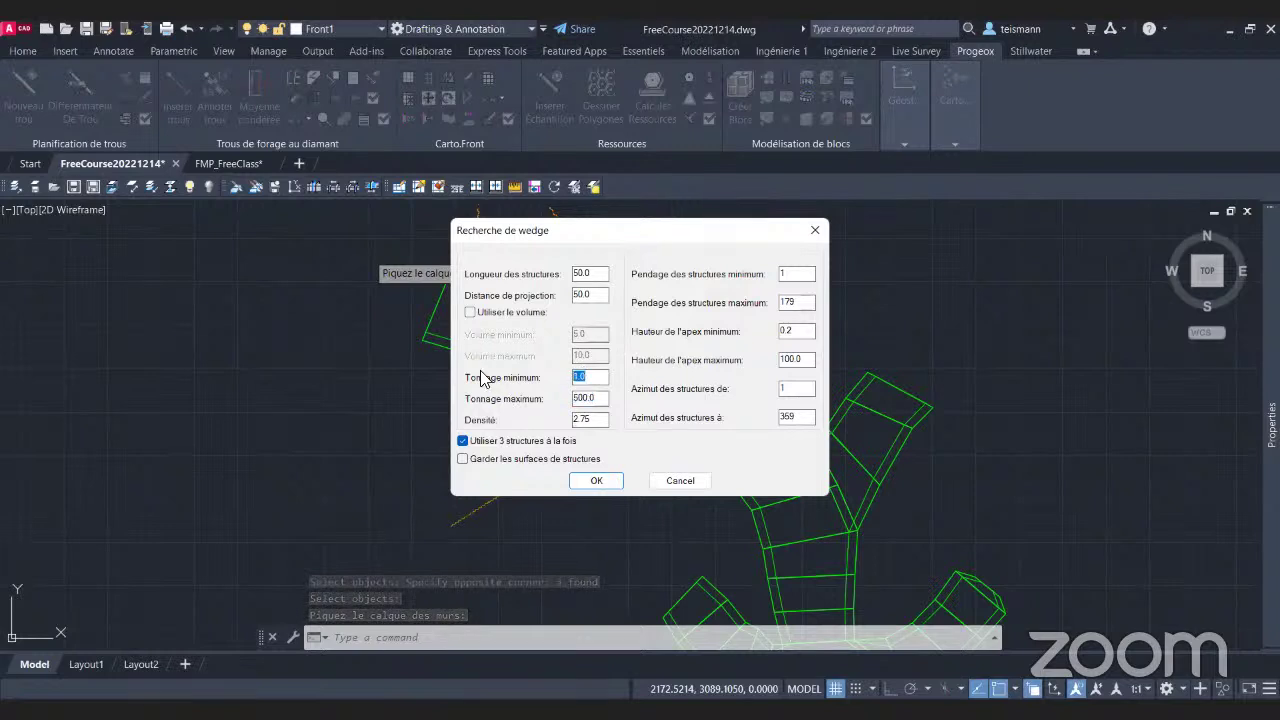
text(25)
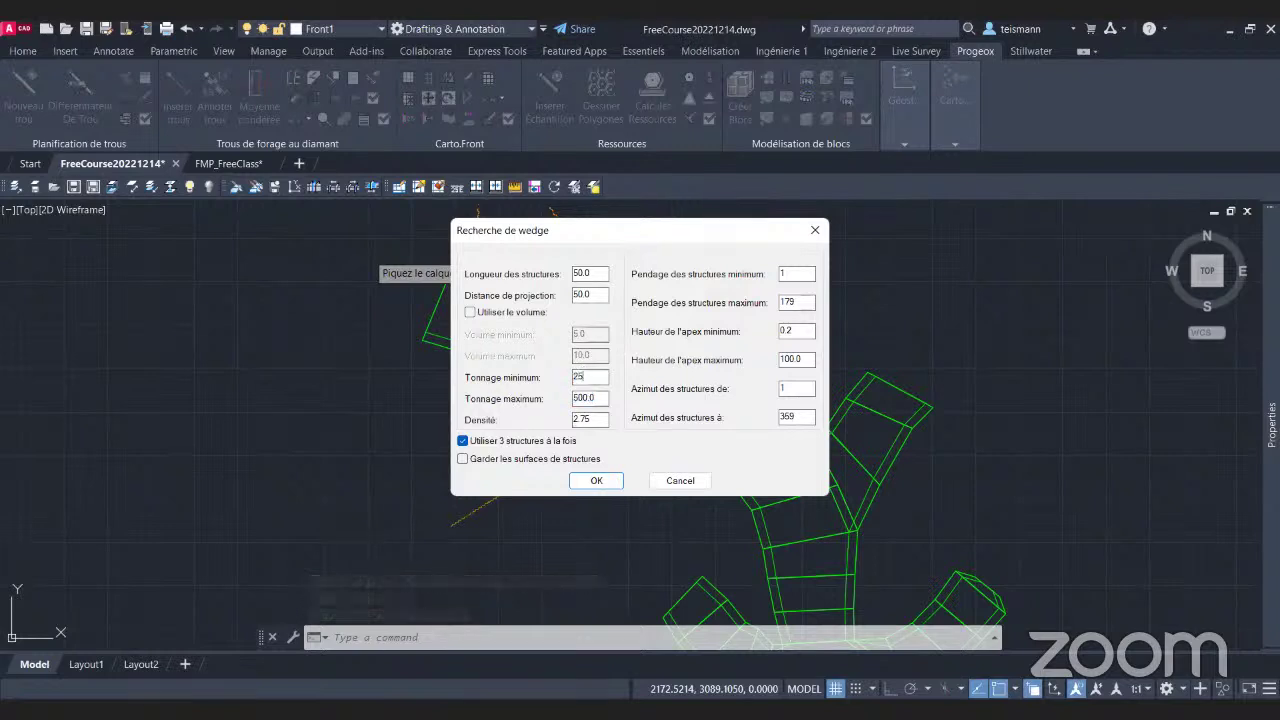
click(588, 480)
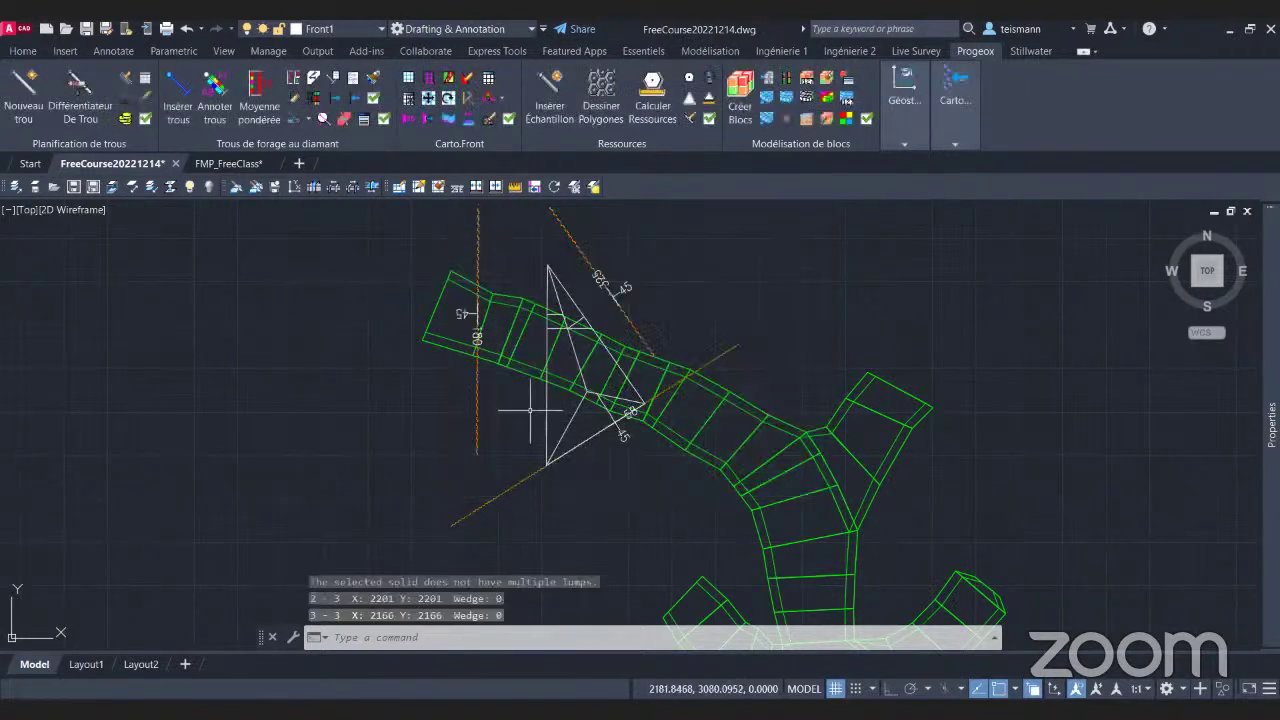
click(547, 403)
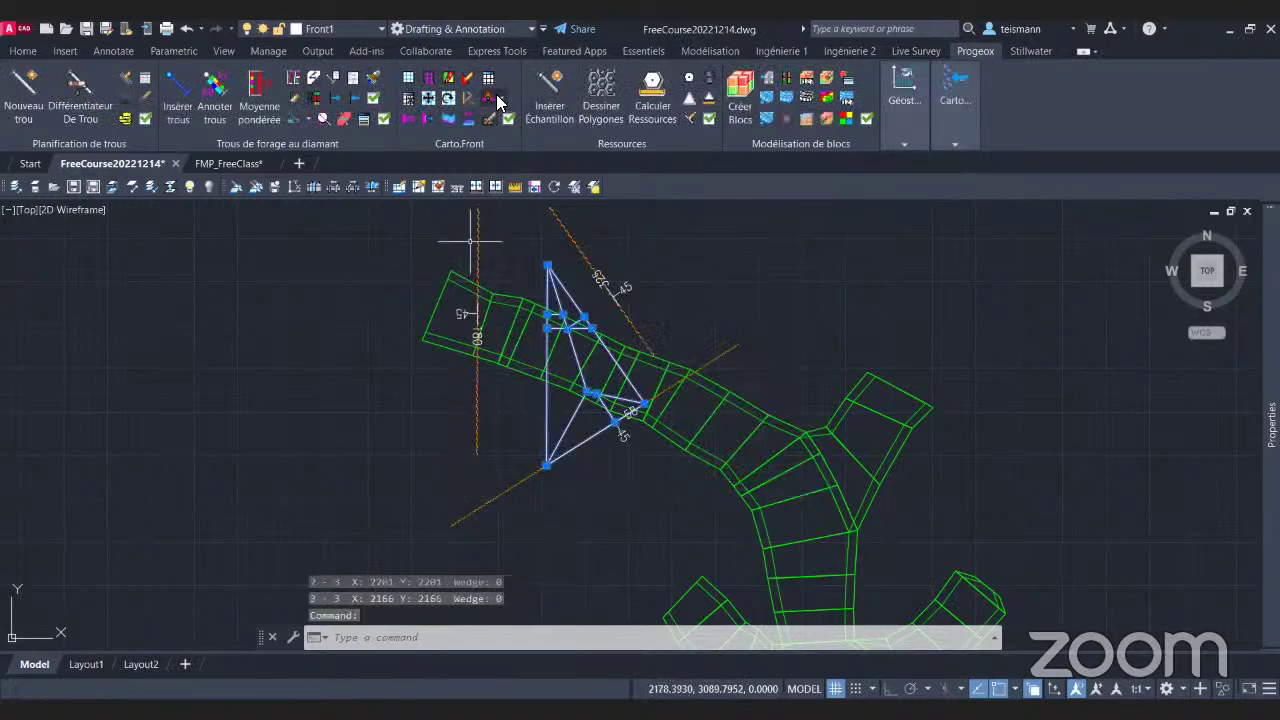
click(497, 100)
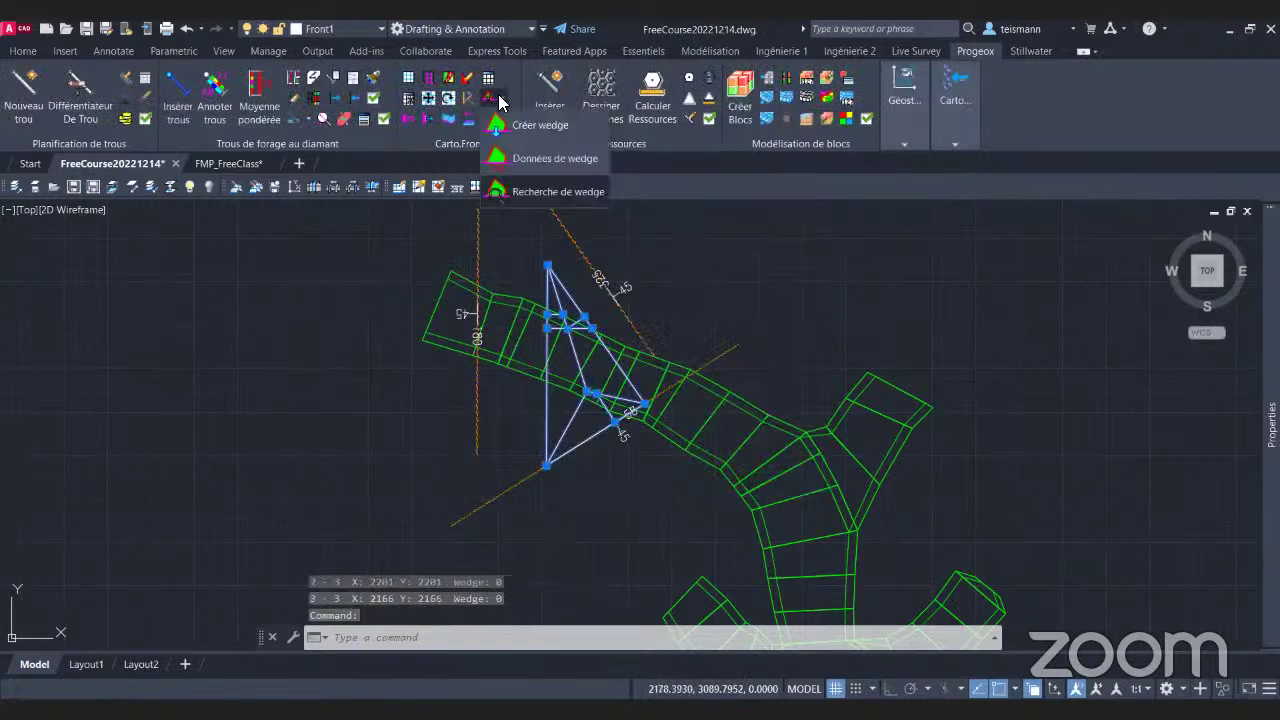
key(Escape)
key(Escape)
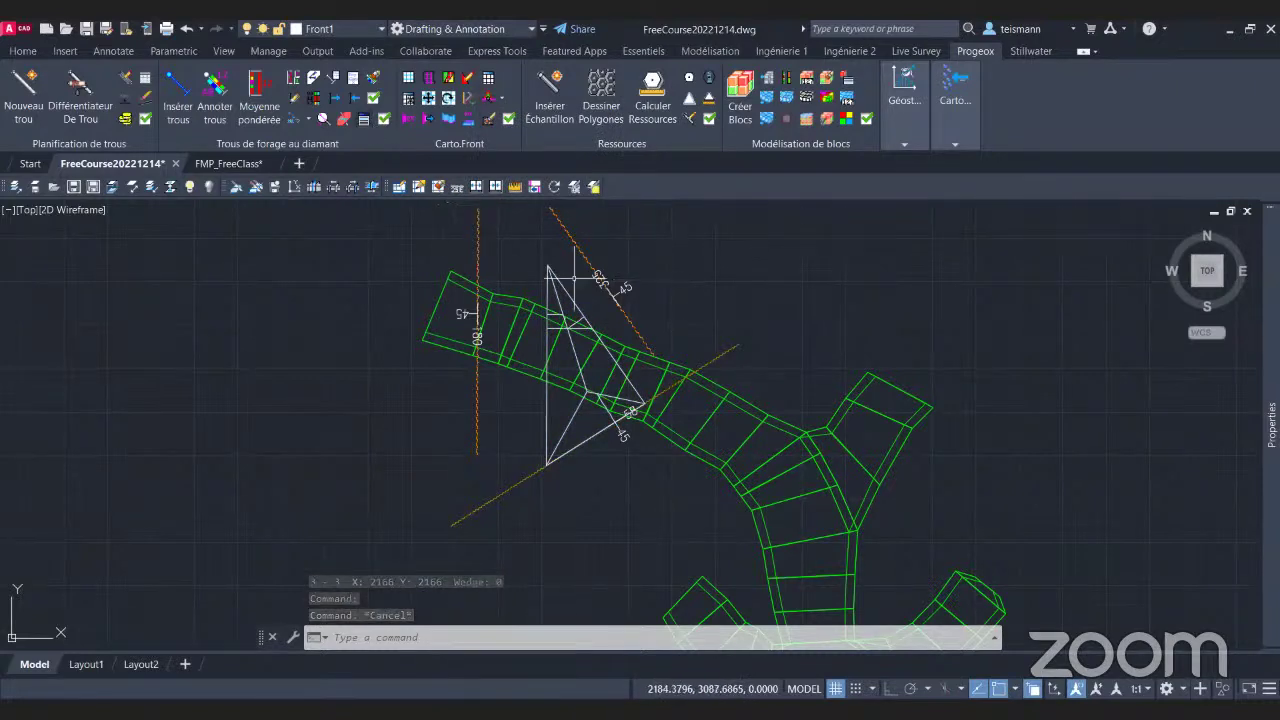
Export the three fault polylines' structure data to a CSV file named TestExport in the FMP folder.
click(428, 118)
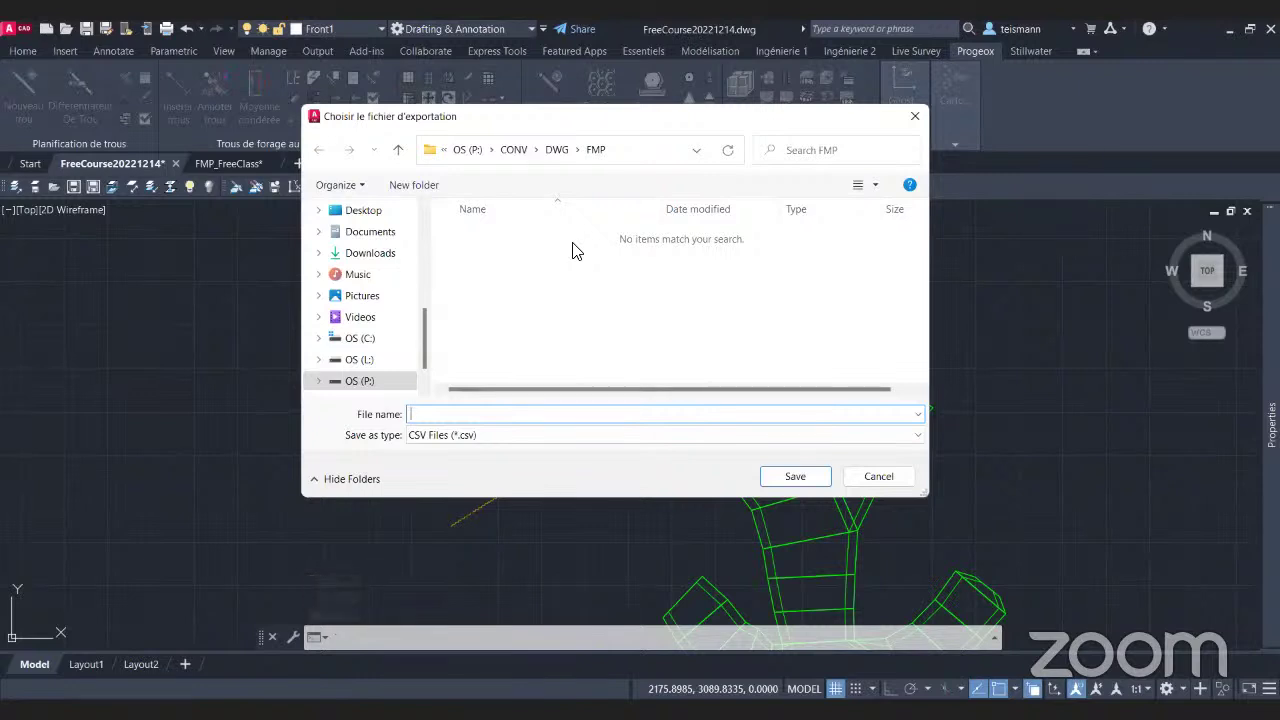
text(TestExport)
key(Return)
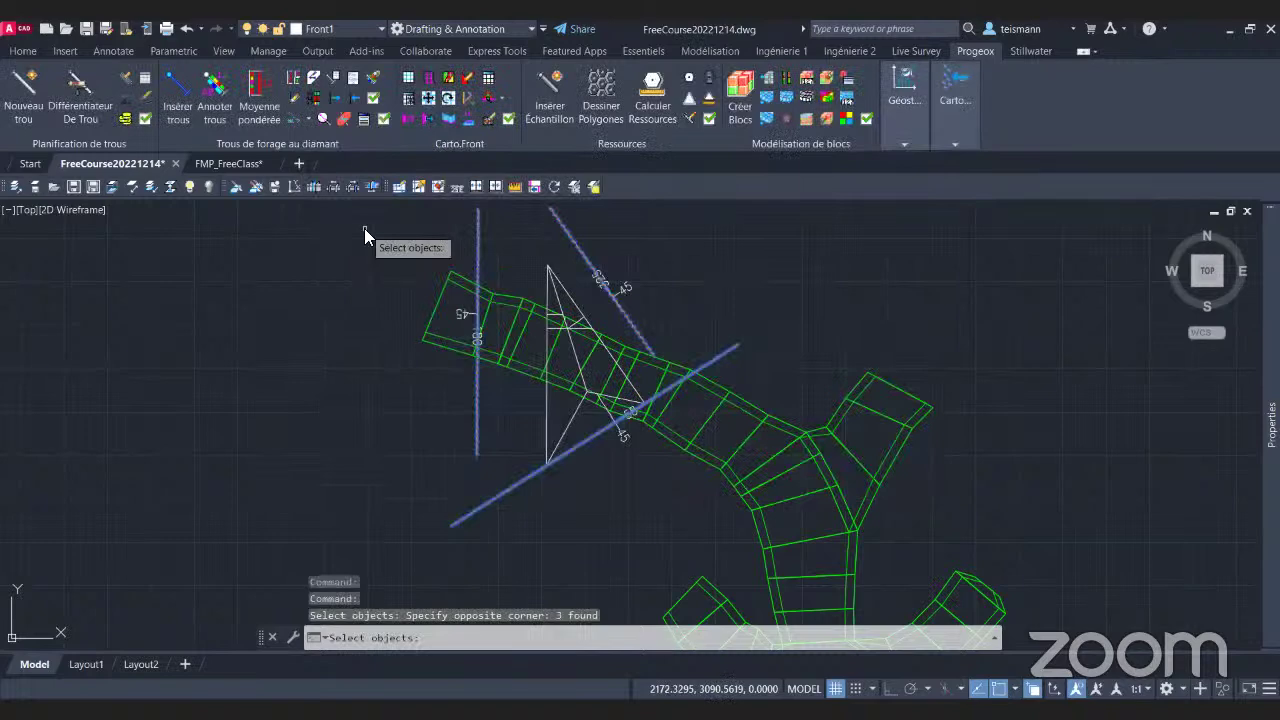
key(Return)
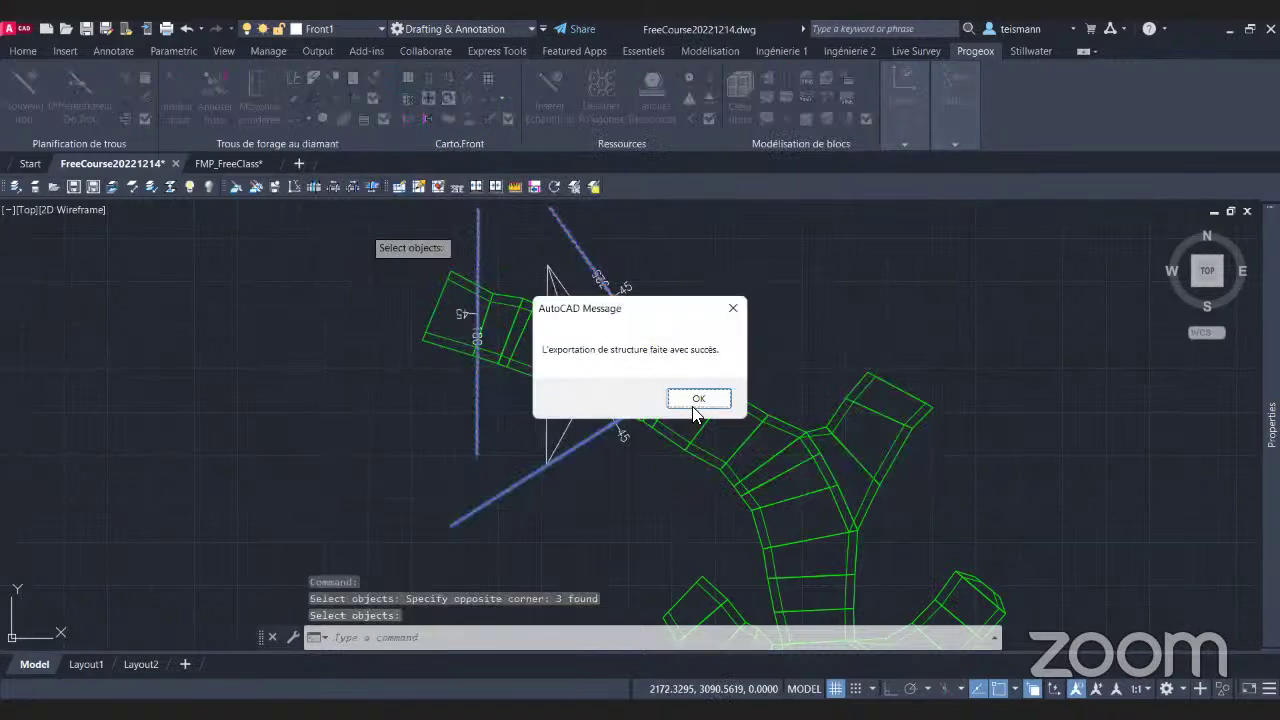
click(697, 400)
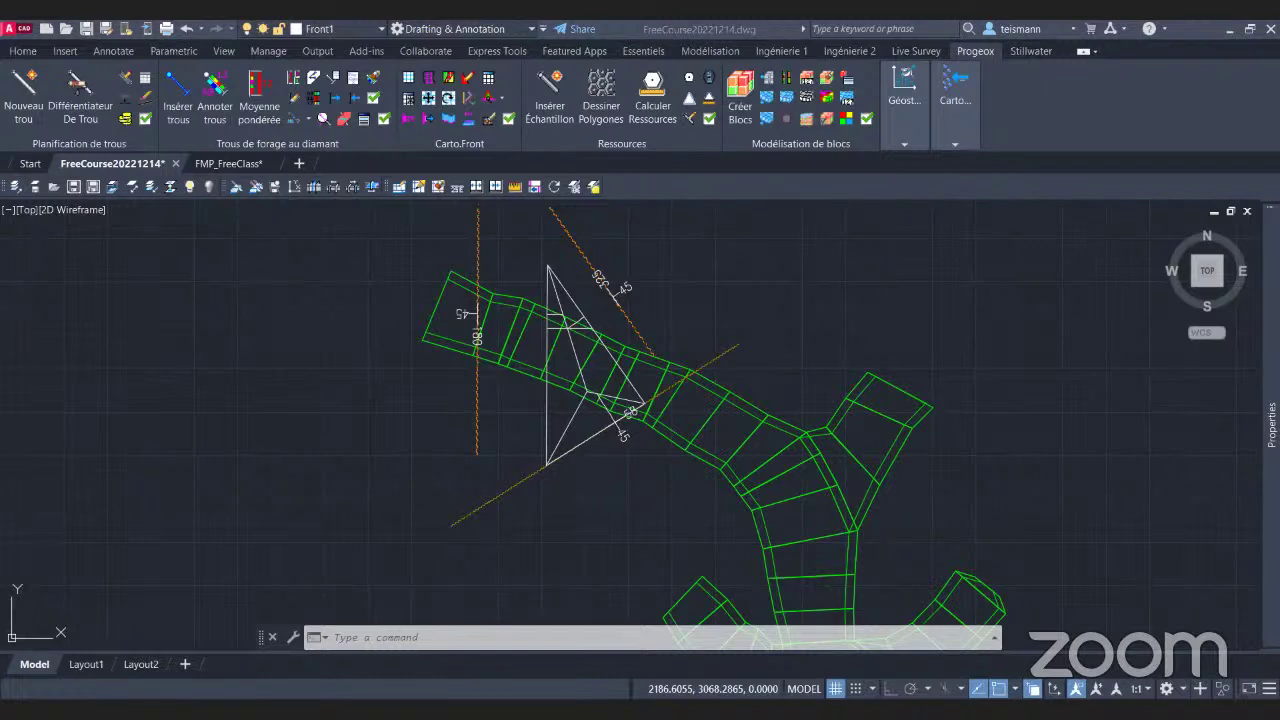
Switch to Excel and examine the exported fault structure rows in TestExport.csv.
key(alt+Tab)
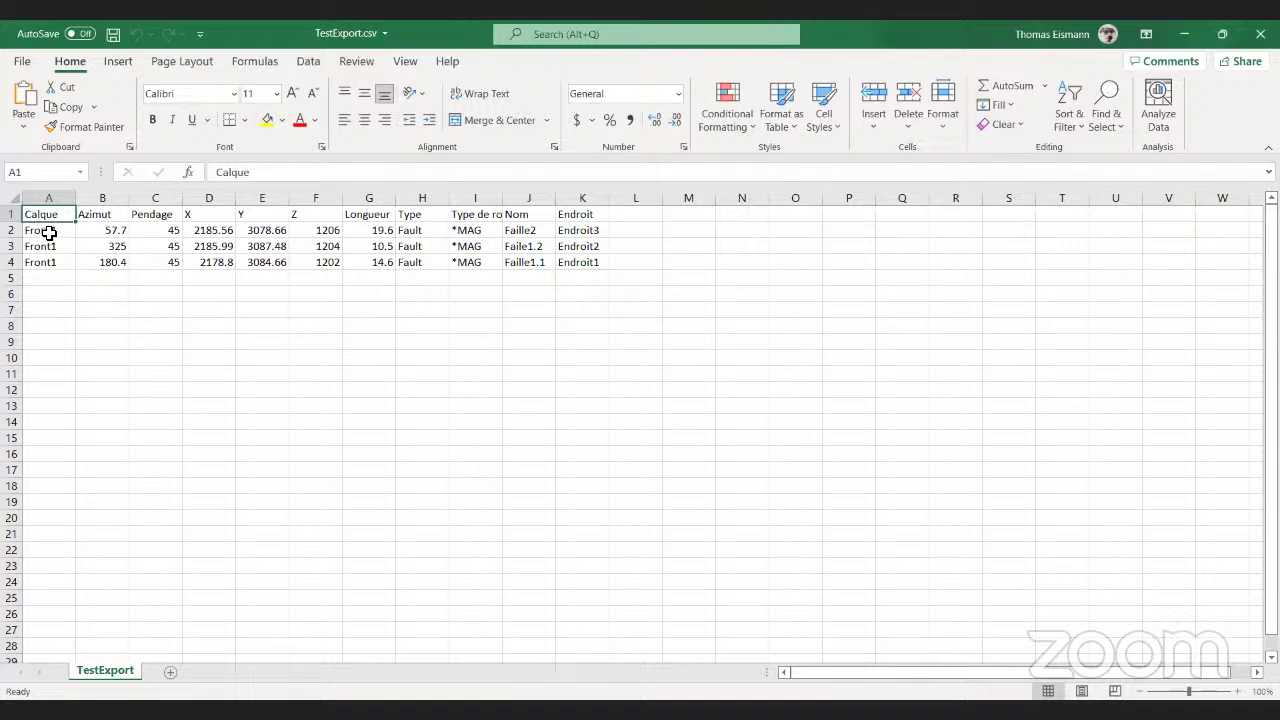
drag(46, 237, 457, 263)
click(902, 405)
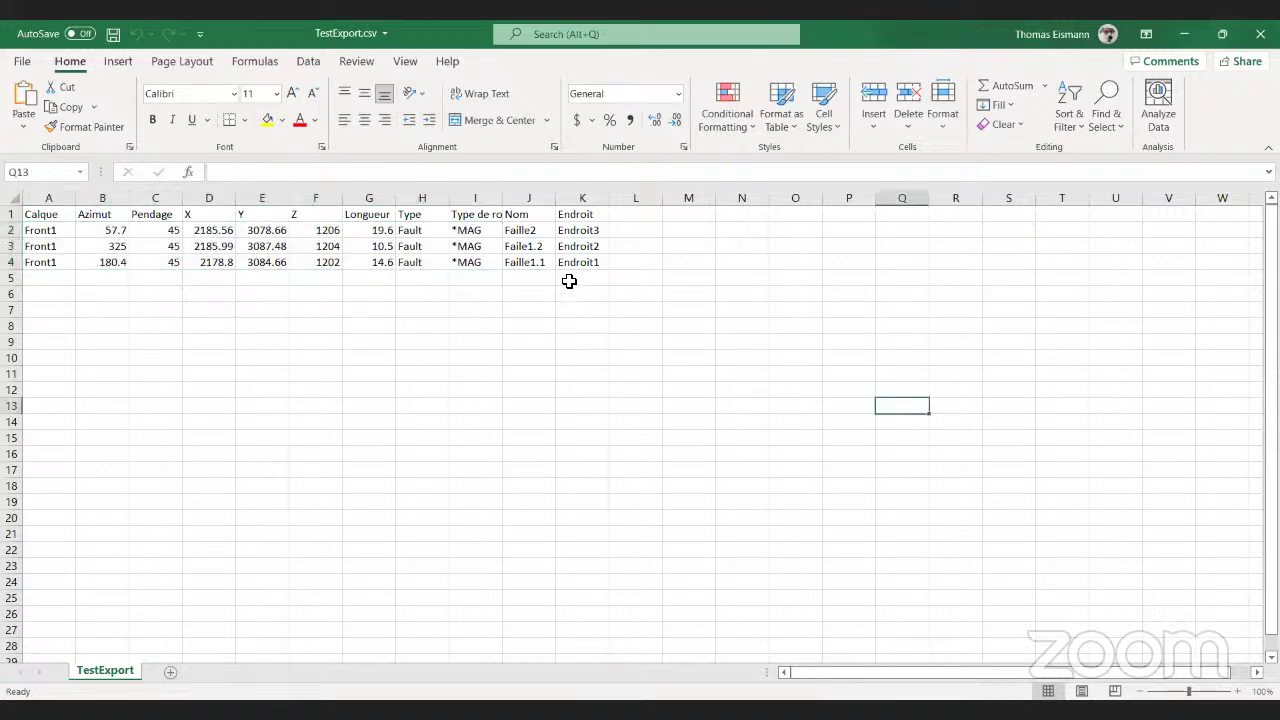
Leave the exported TestExport.csv table and switch back to the AutoCAD drawing.
drag(611, 266, 600, 237)
click(634, 374)
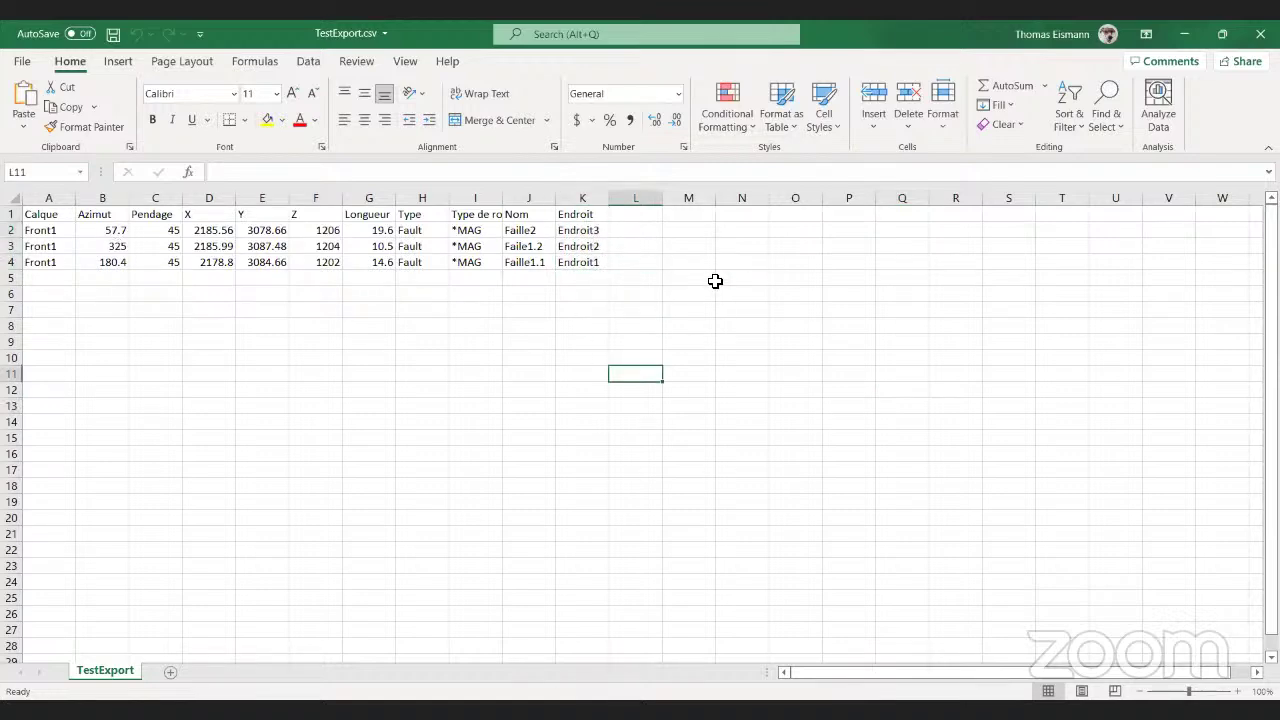
click(1245, 35)
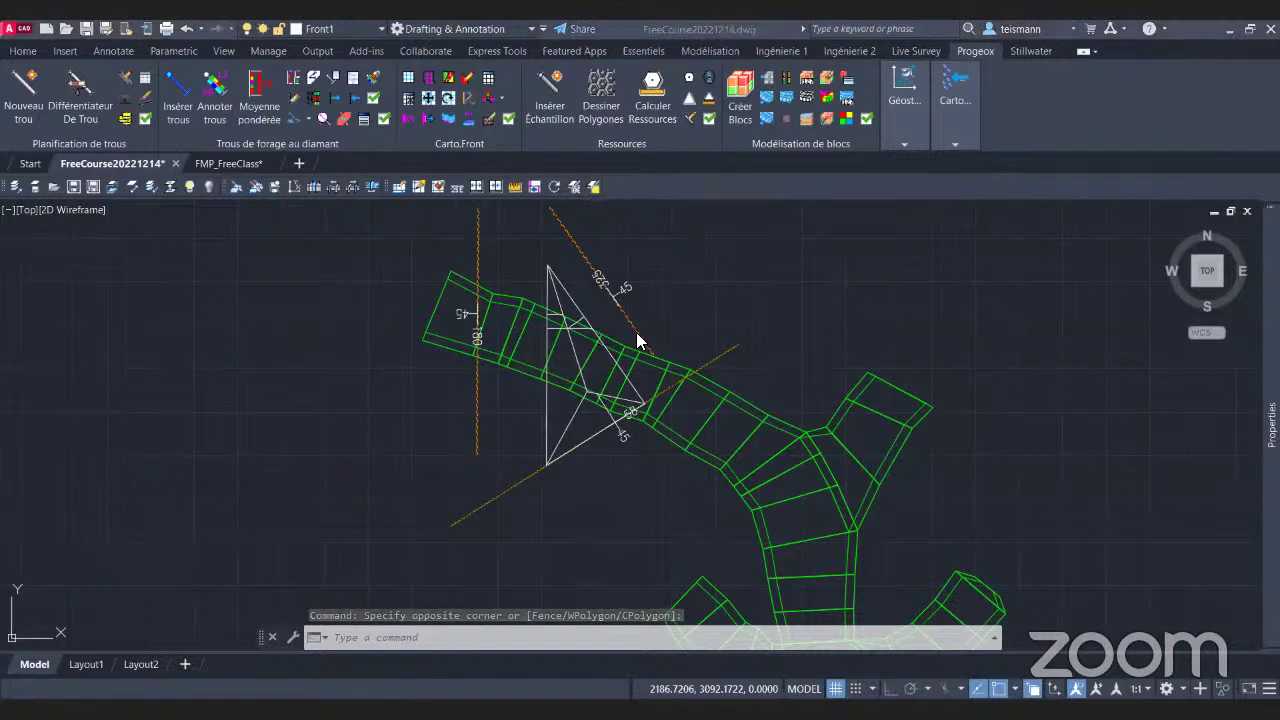
Examine the fault polylines, their structure blocks and the wedge against the galleries in 3D, and return to the top view.
scroll(638, 334, down, 2)
scroll(638, 334, up, 2)
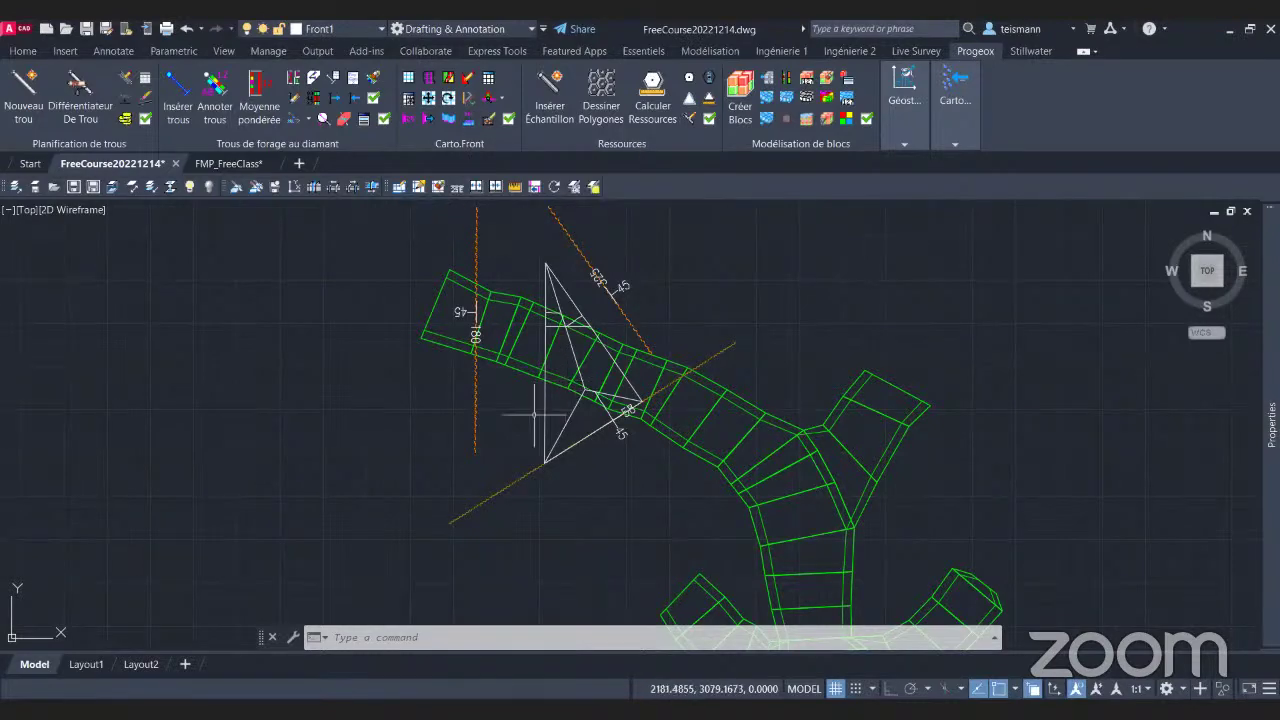
scroll(522, 423, up, 4)
shift+middle_drag(431, 334, 540, 240)
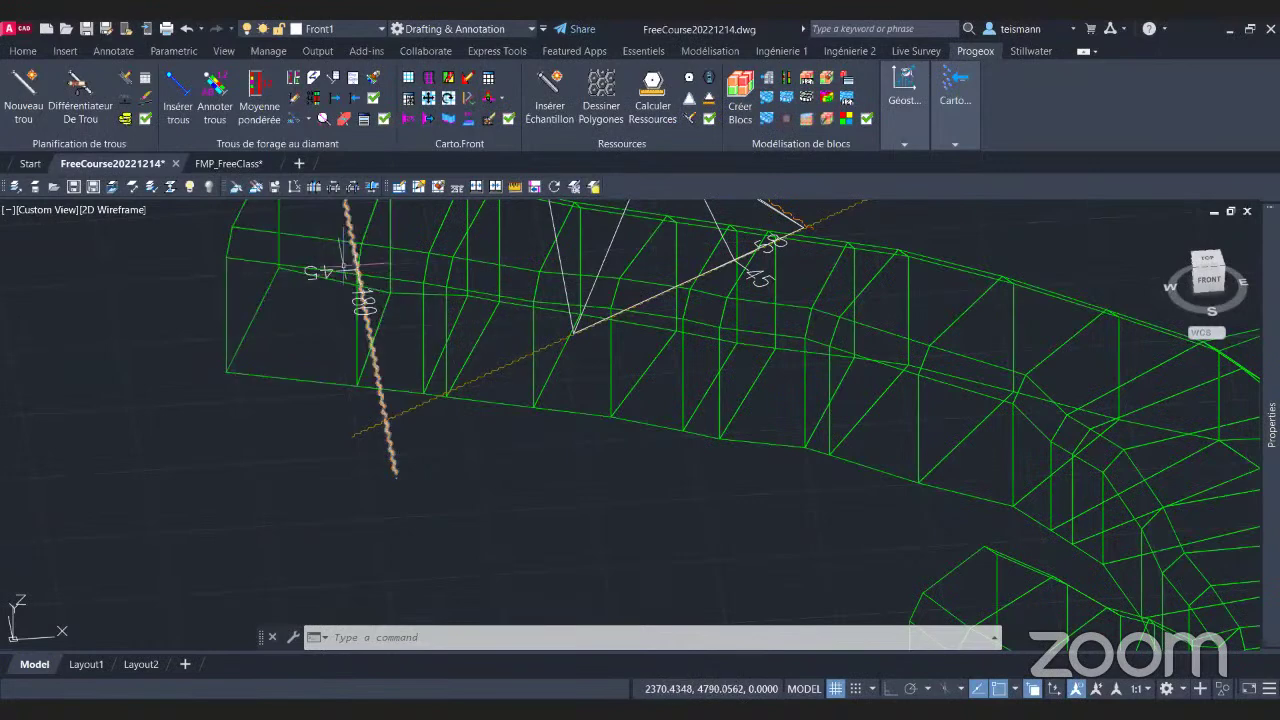
shift+middle_drag(442, 384, 413, 345)
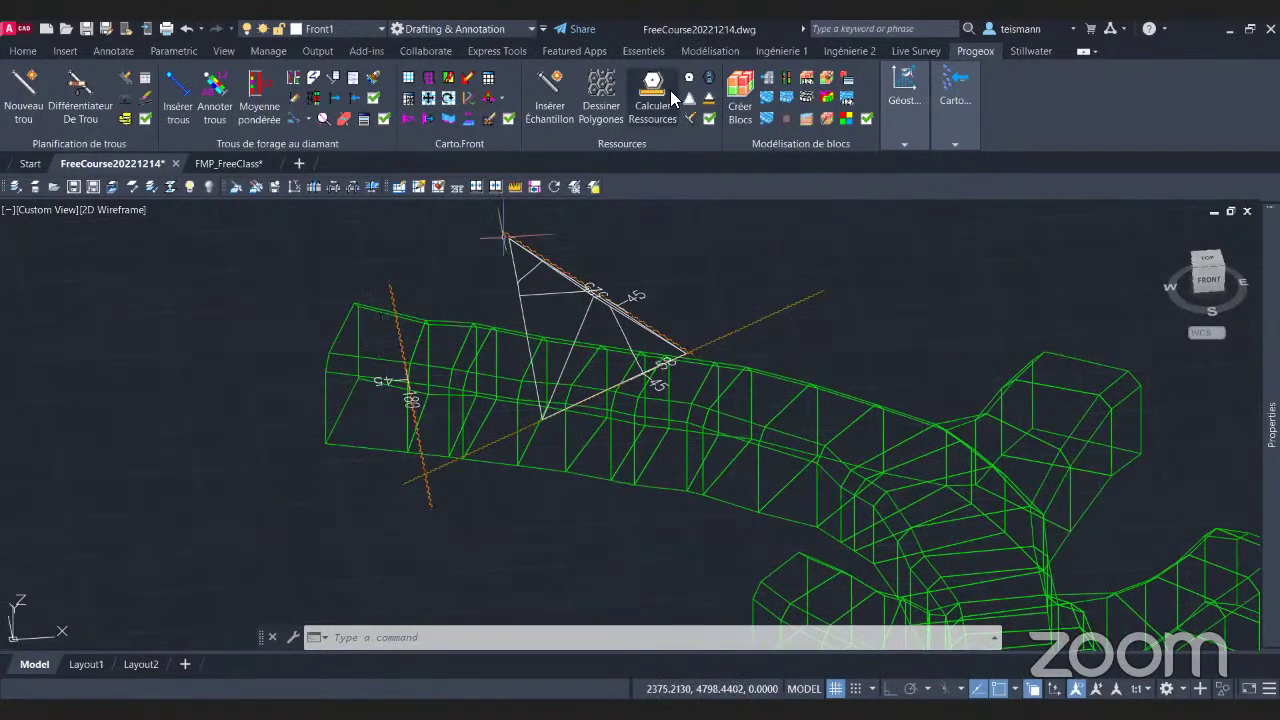
click(432, 186)
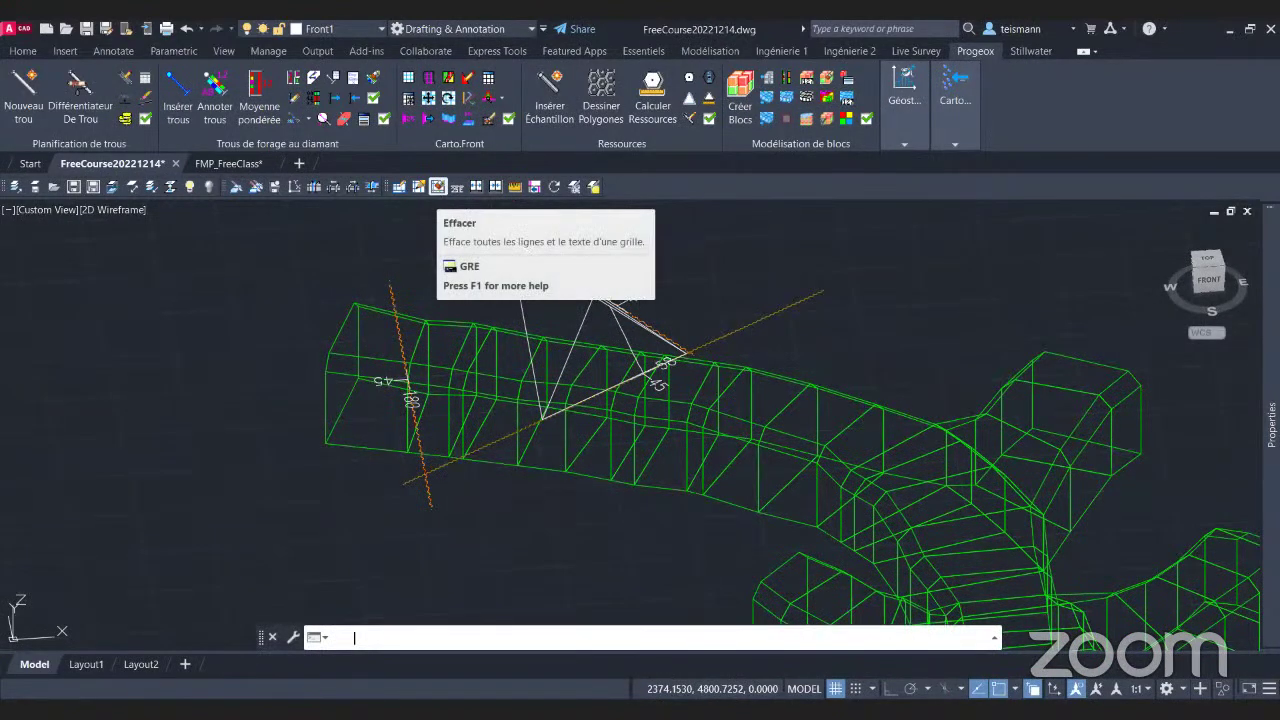
click(438, 186)
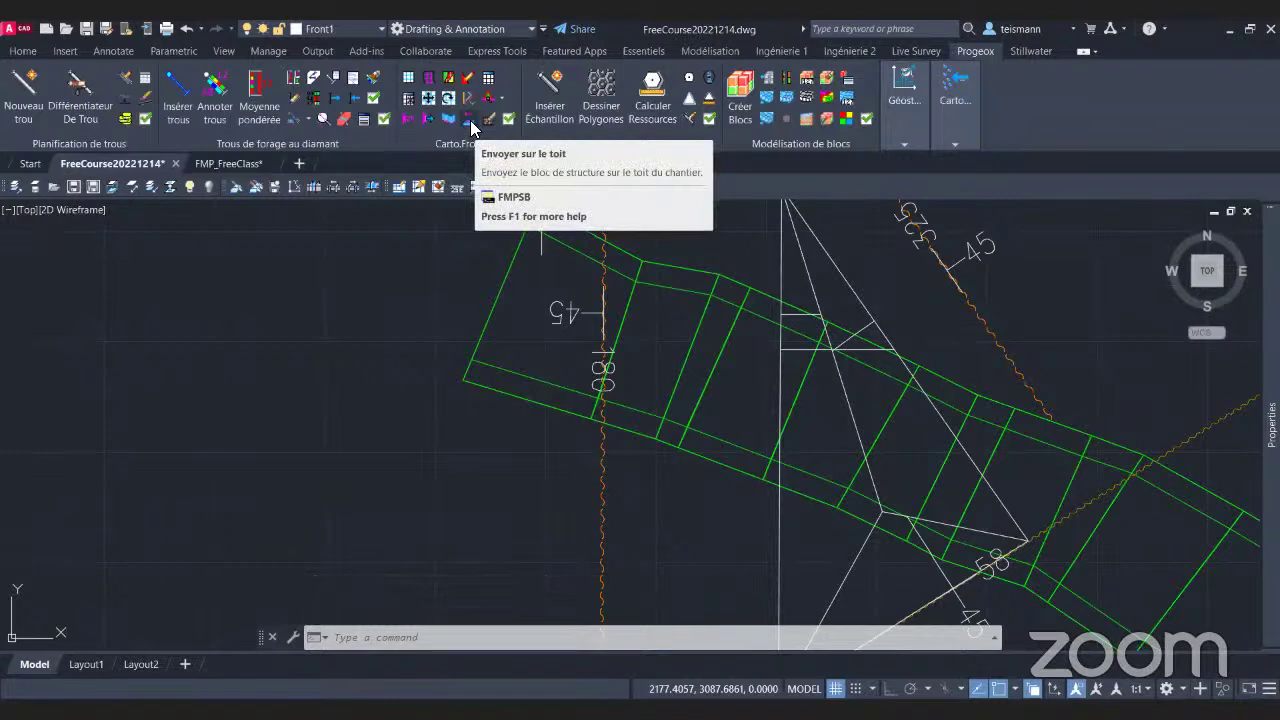
Project the 180/45 and 325/45 fault structure blocks onto the roof of the westernmost gallery section with Envoyer sur le toit.
click(471, 122)
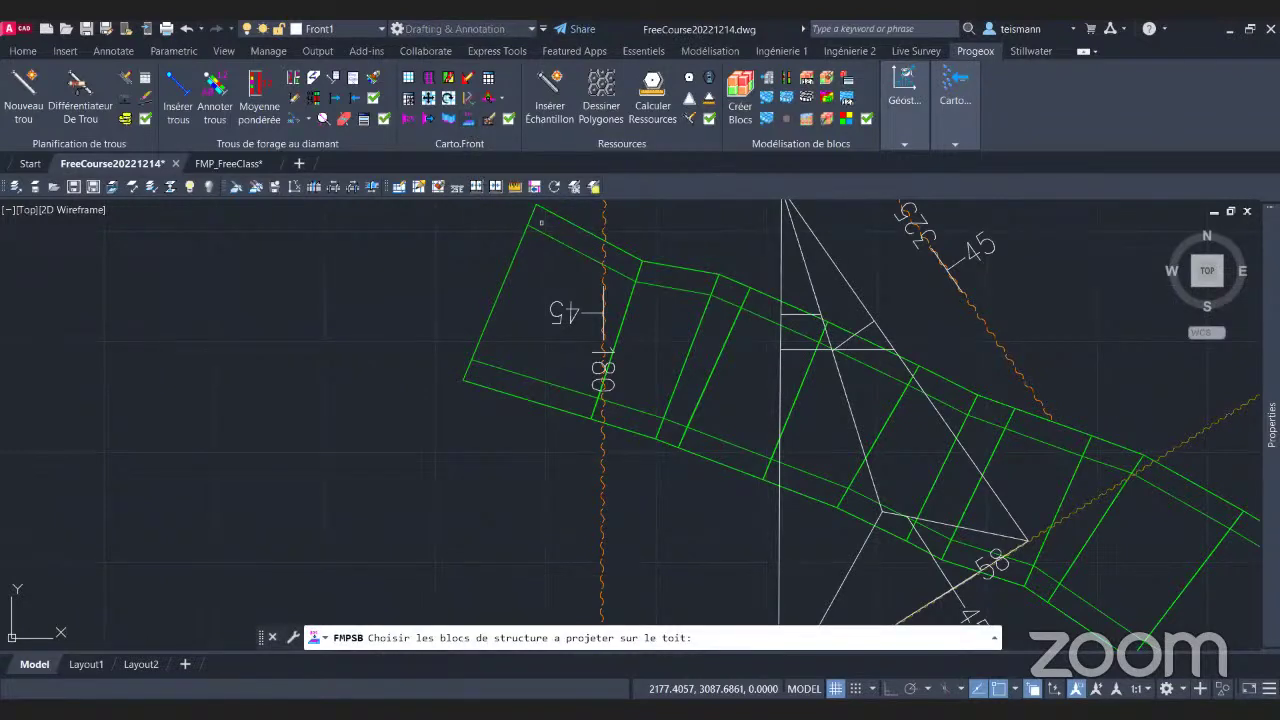
click(541, 222)
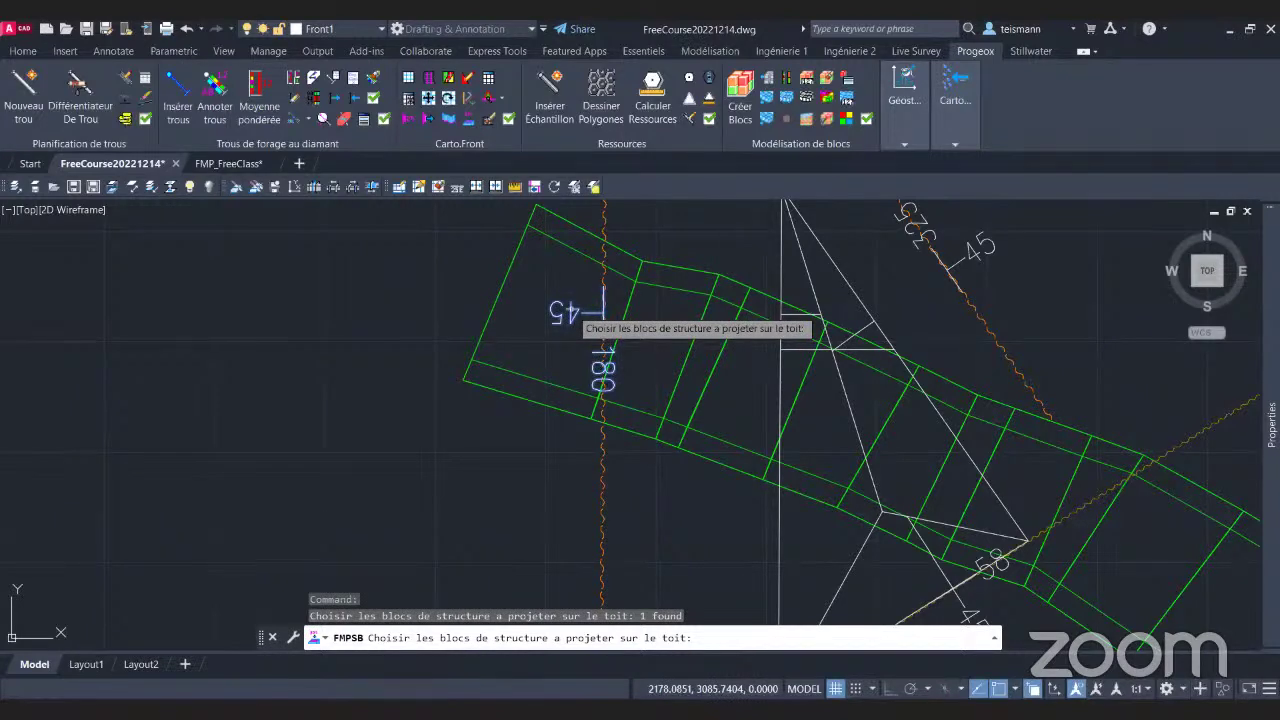
click(570, 312)
key(Return)
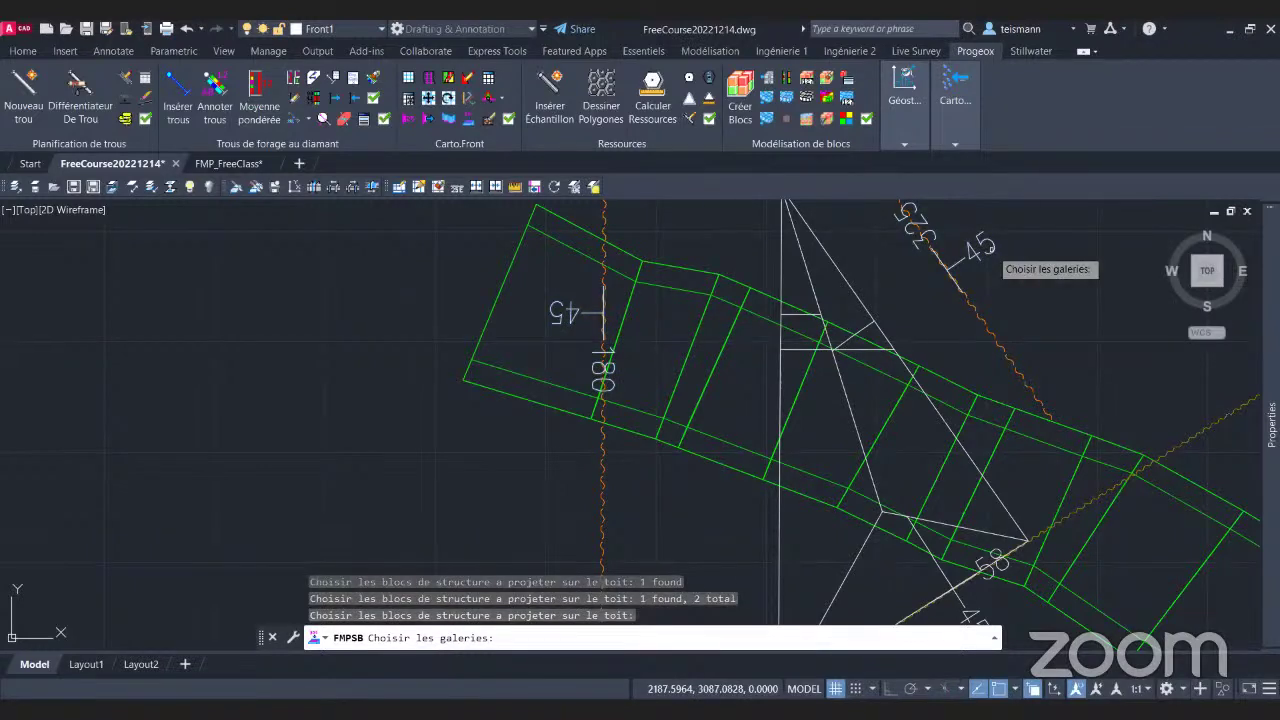
click(517, 373)
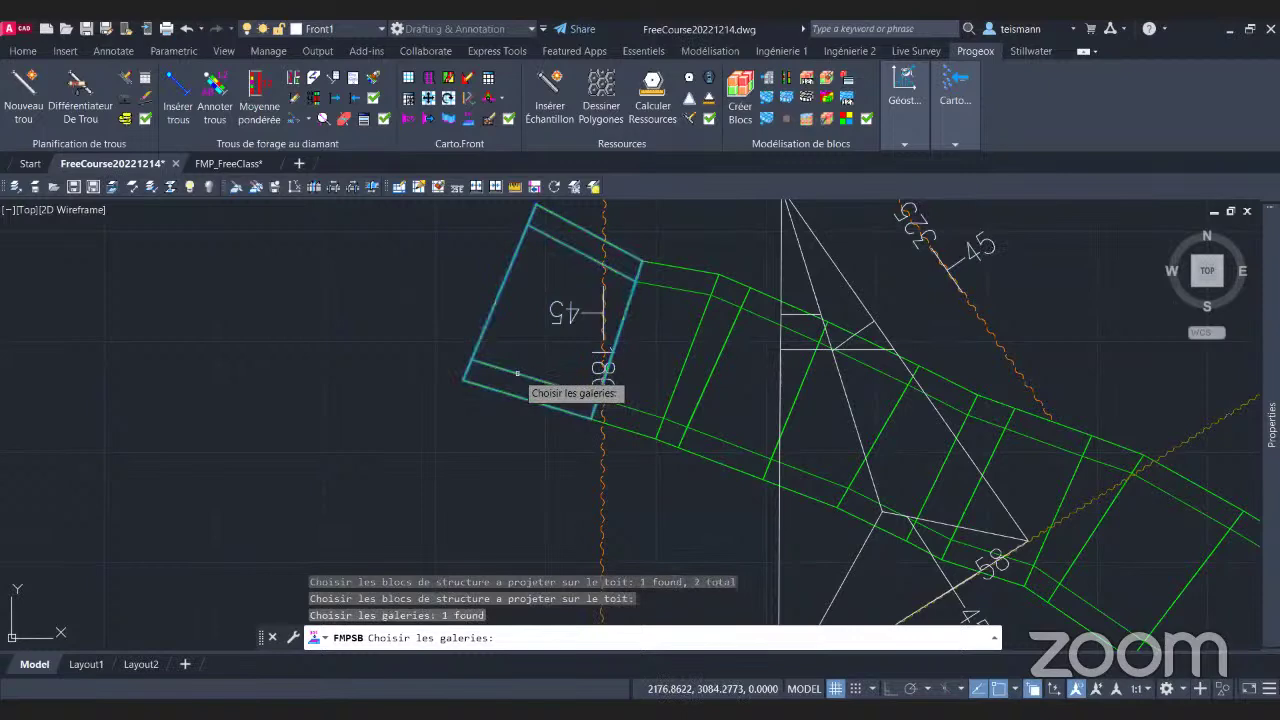
key(Return)
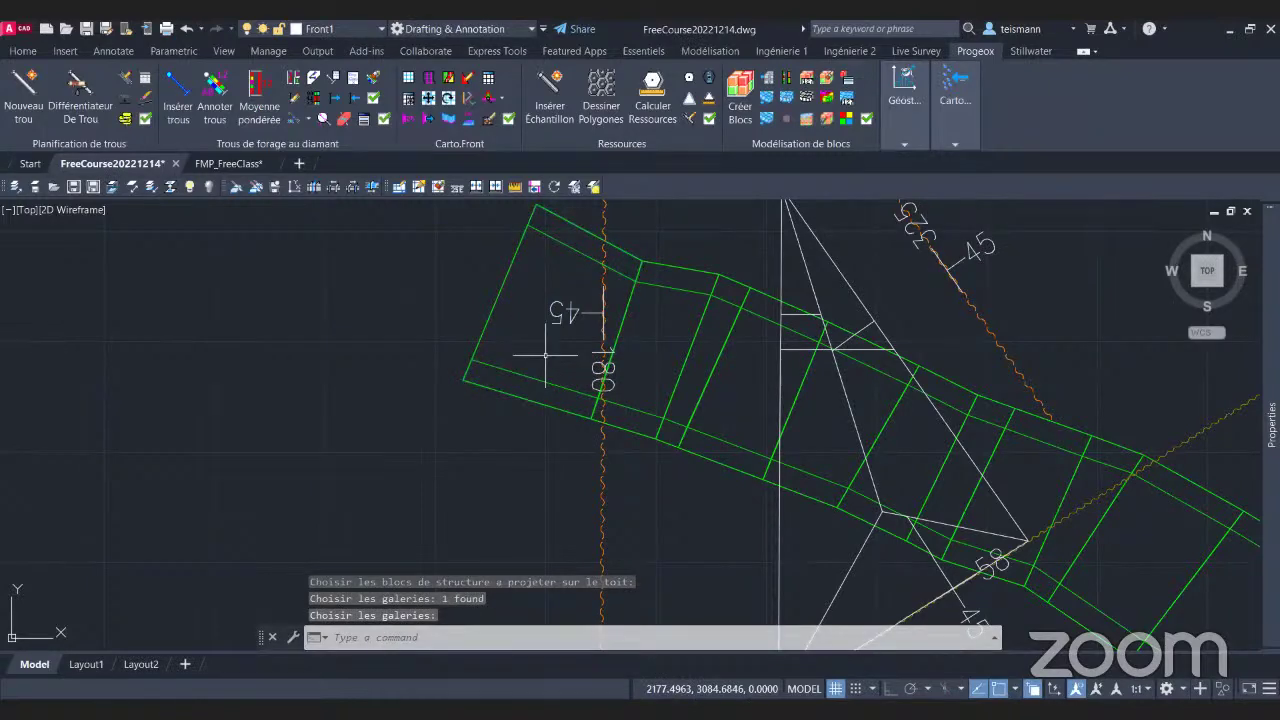